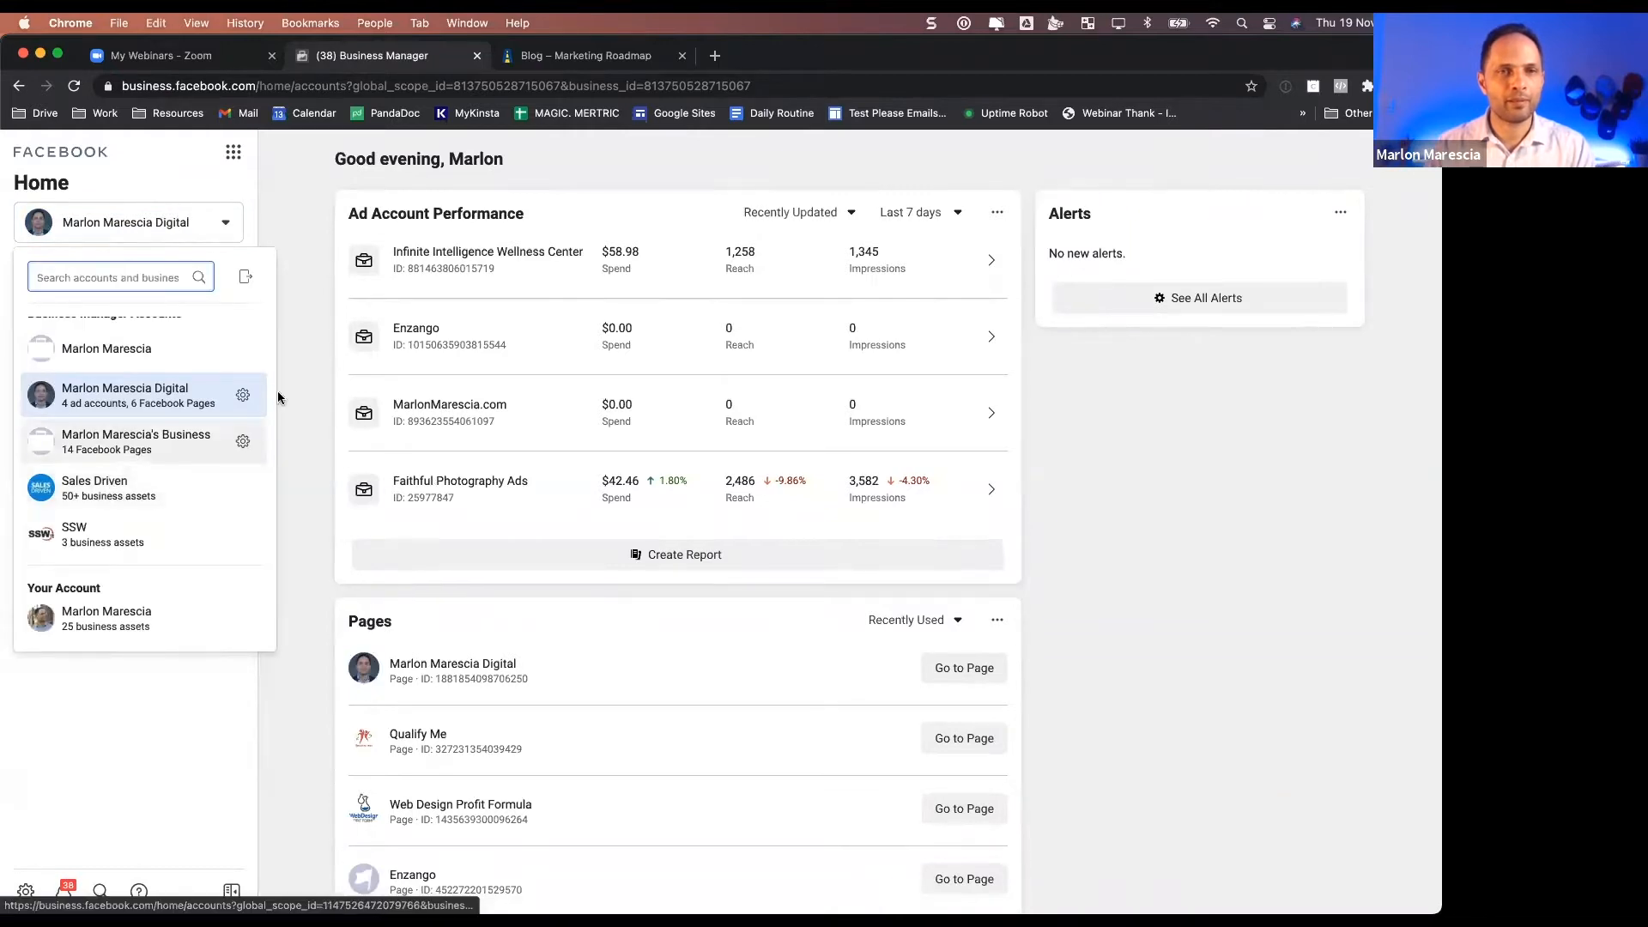
- Open the Enzango ad account's campaigns in Ads Manager from the ad account performance list
{"action": "left_click", "coordinate": [415, 335]}
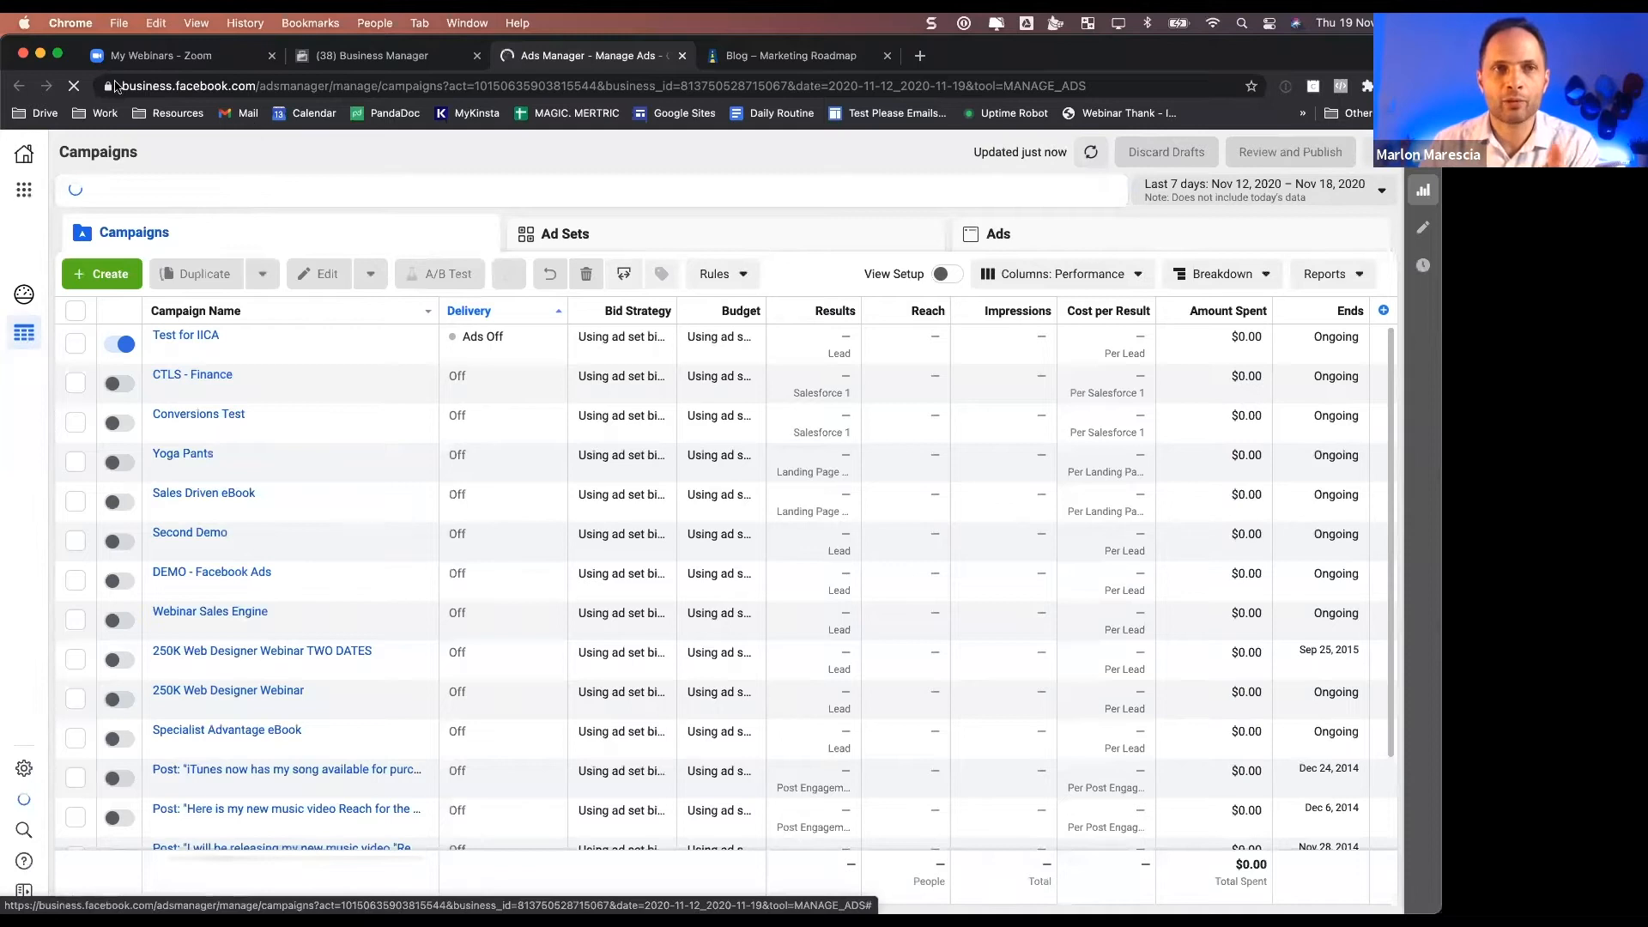
{"action": "left_click_drag", "start_coordinate": [254, 85], "coordinate": [57, 199]}
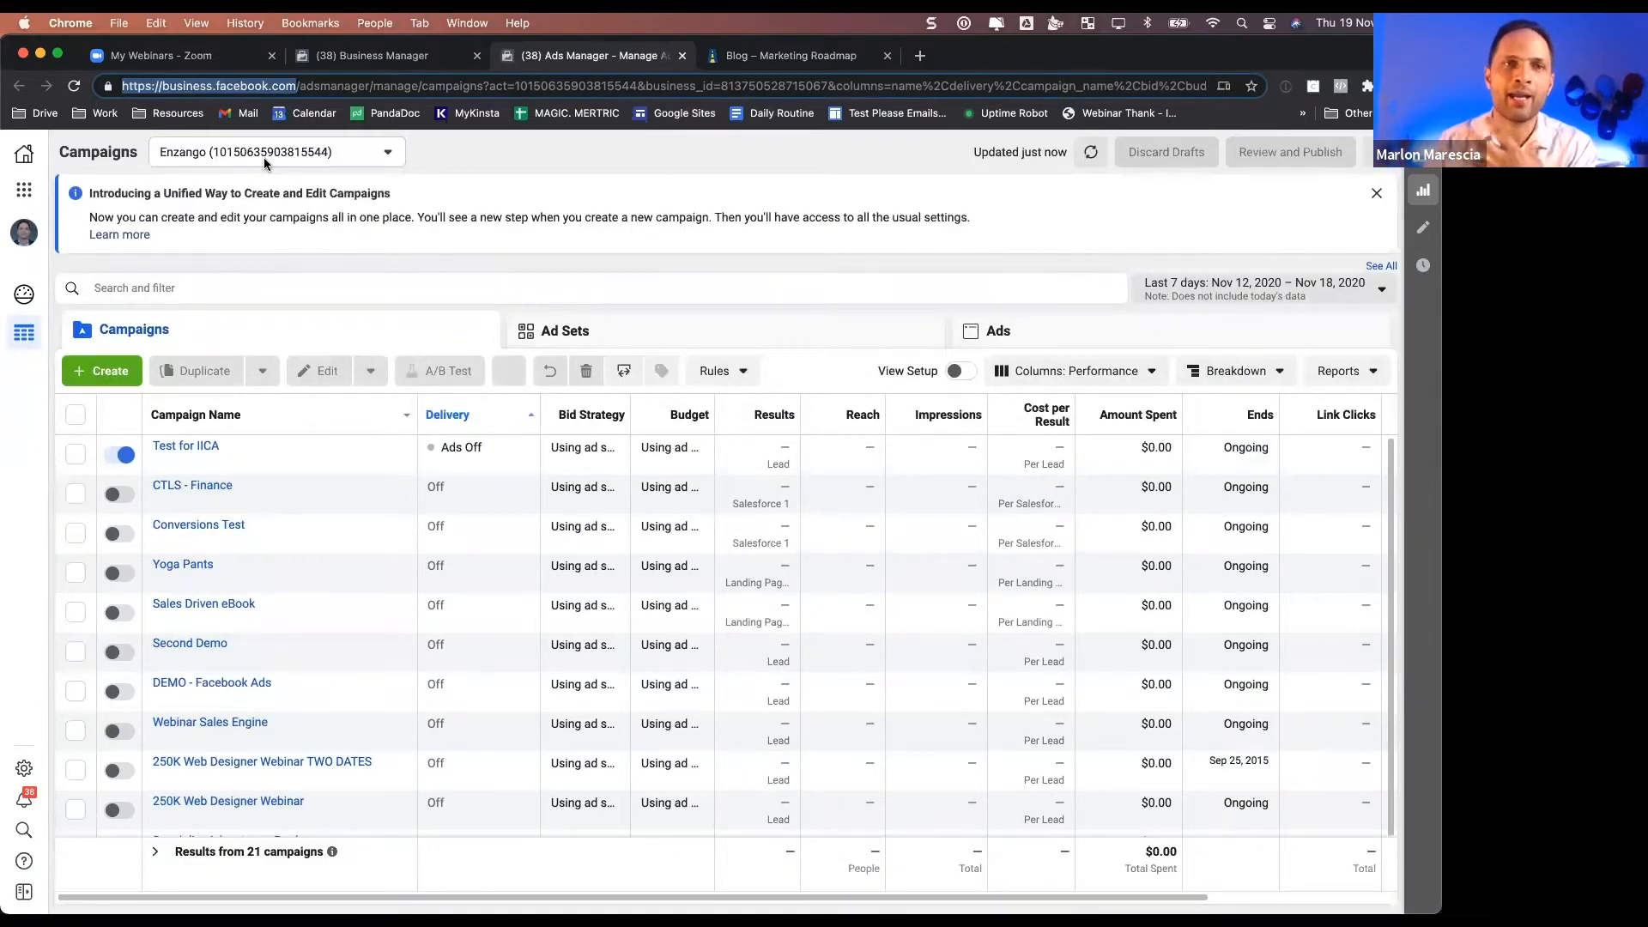
- Examine the list of Business Manager accounts that can be switched to from Ads Manager
{"action": "left_click", "coordinate": [20, 234]}
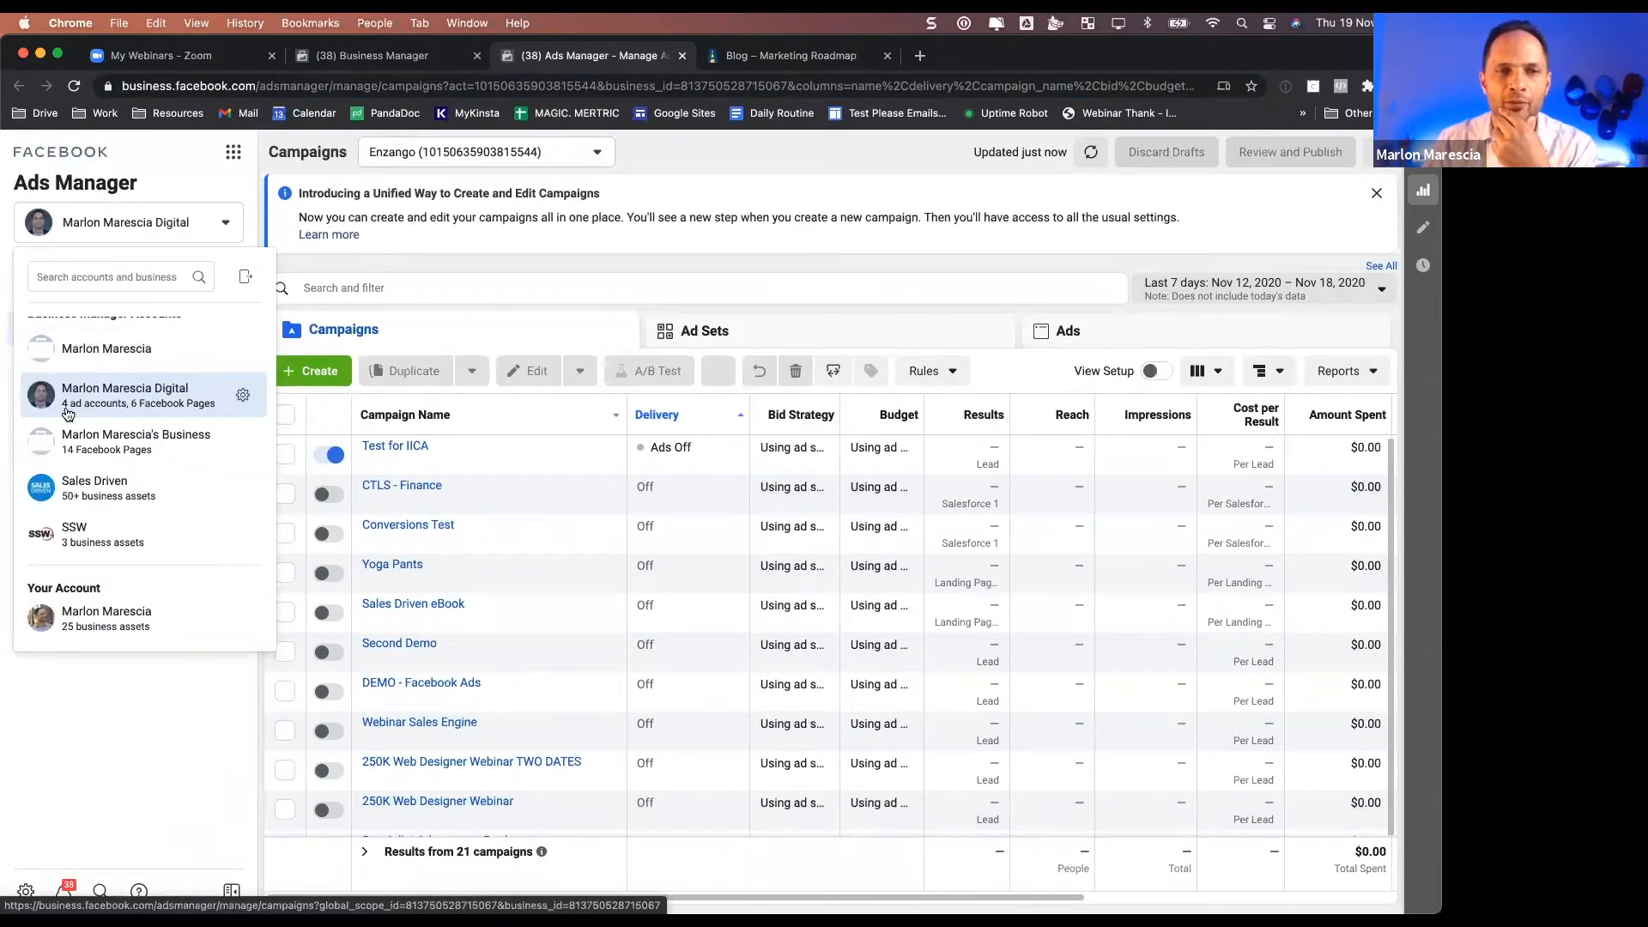
{"action": "mouse_move", "coordinate": [95, 412]}
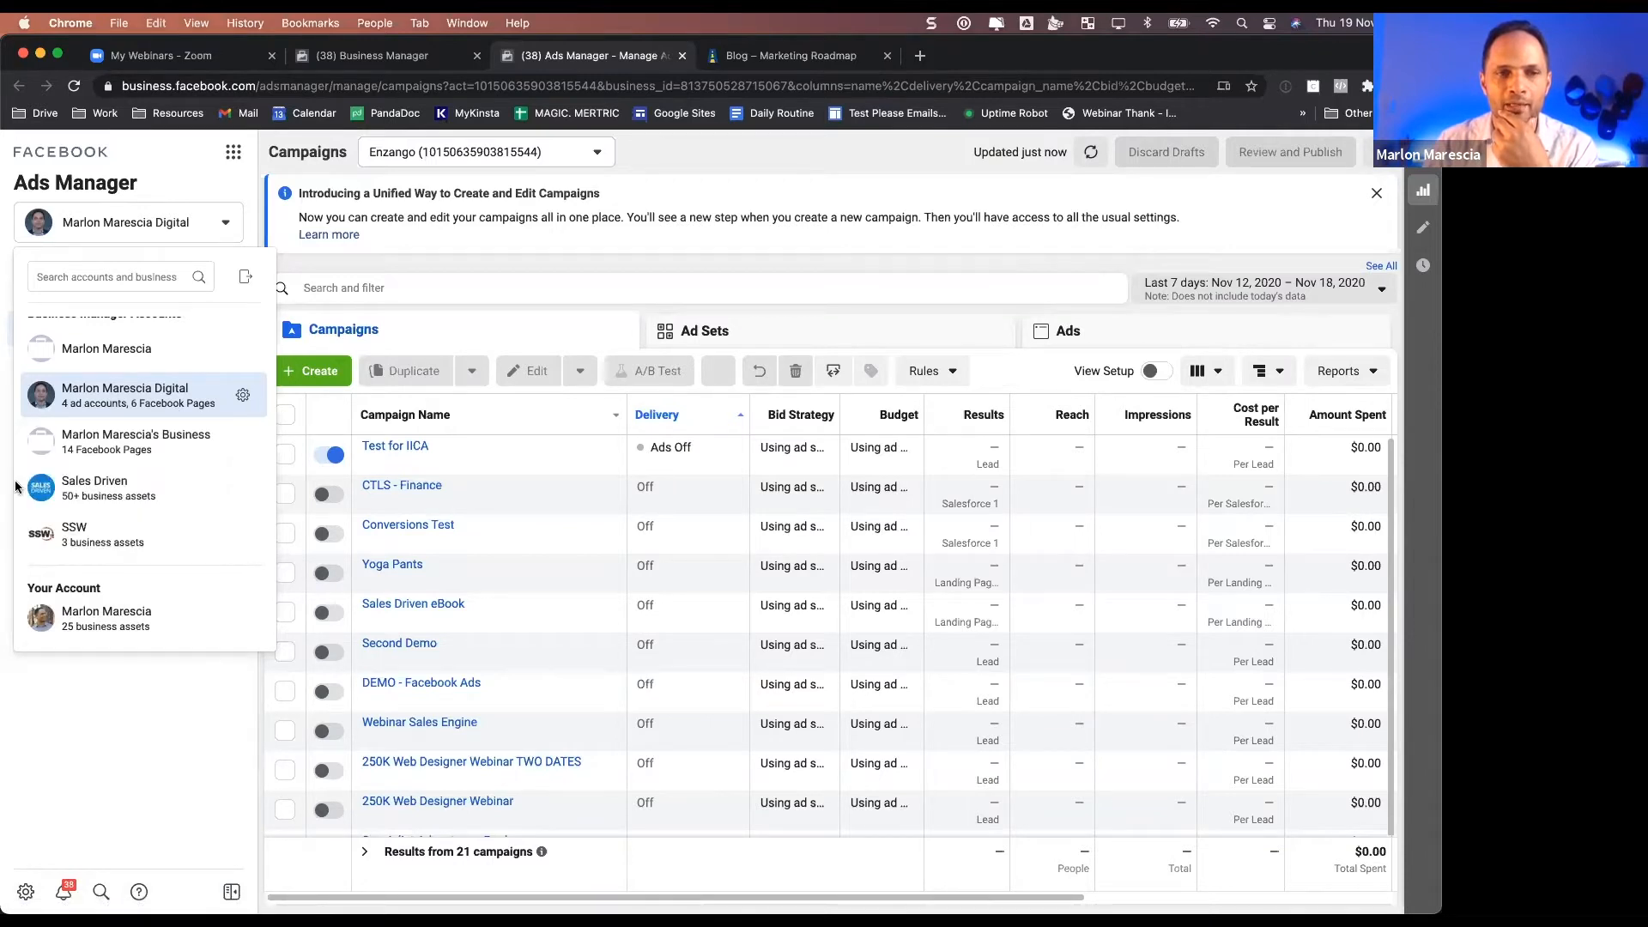
{"action": "left_click", "coordinate": [101, 498]}
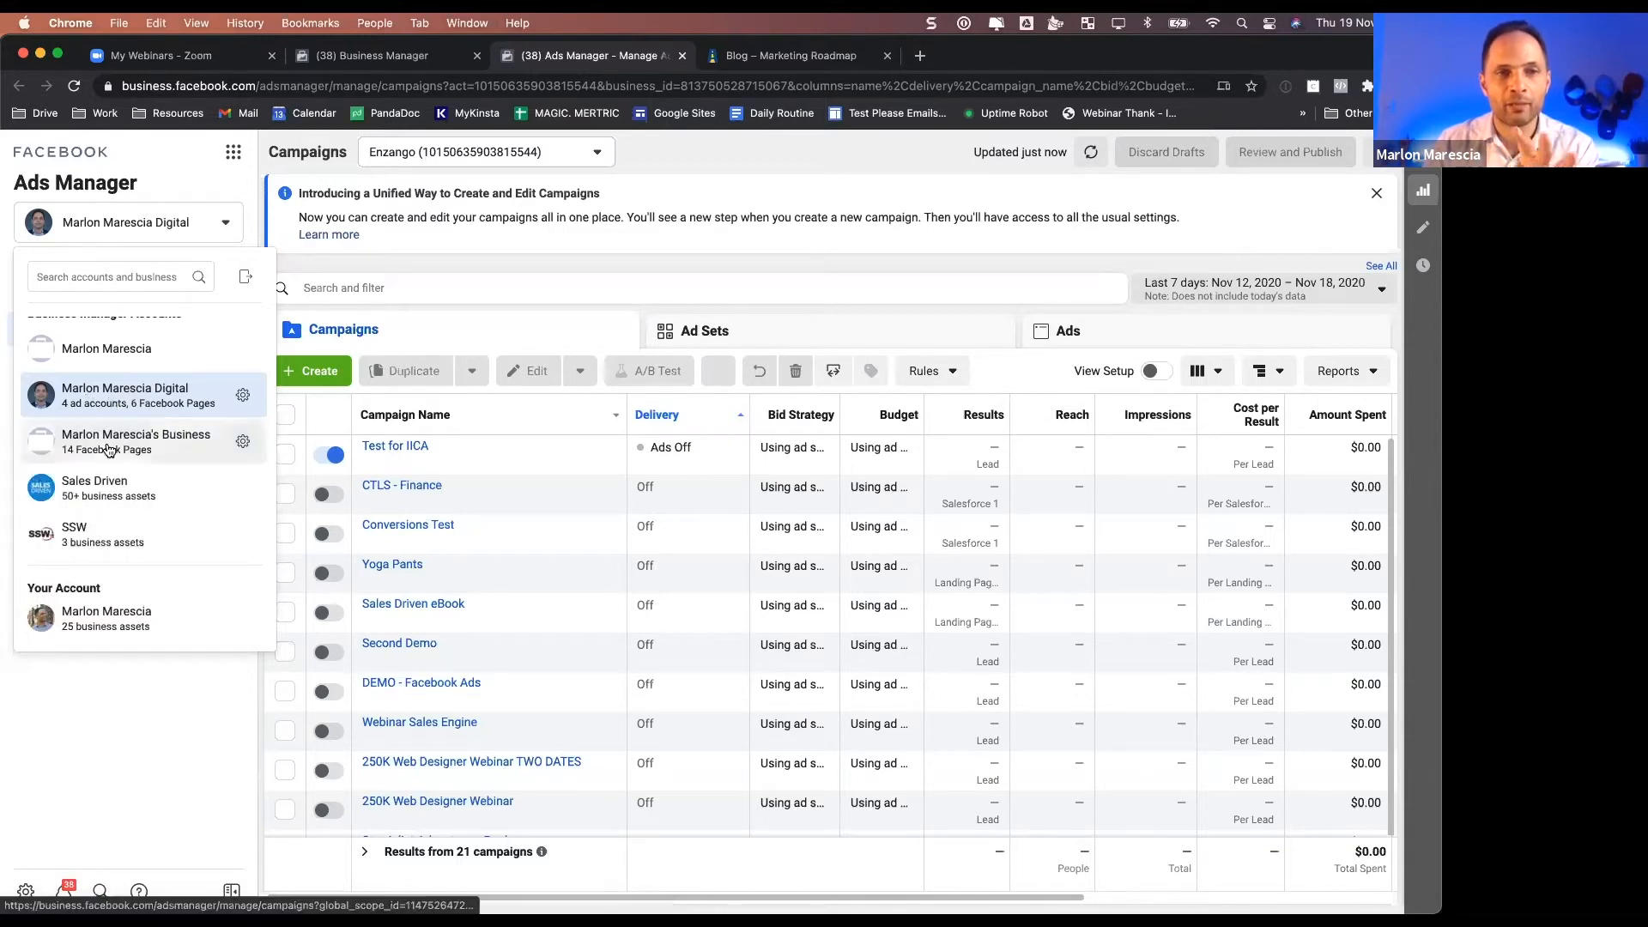
{"action": "mouse_move", "coordinate": [109, 450]}
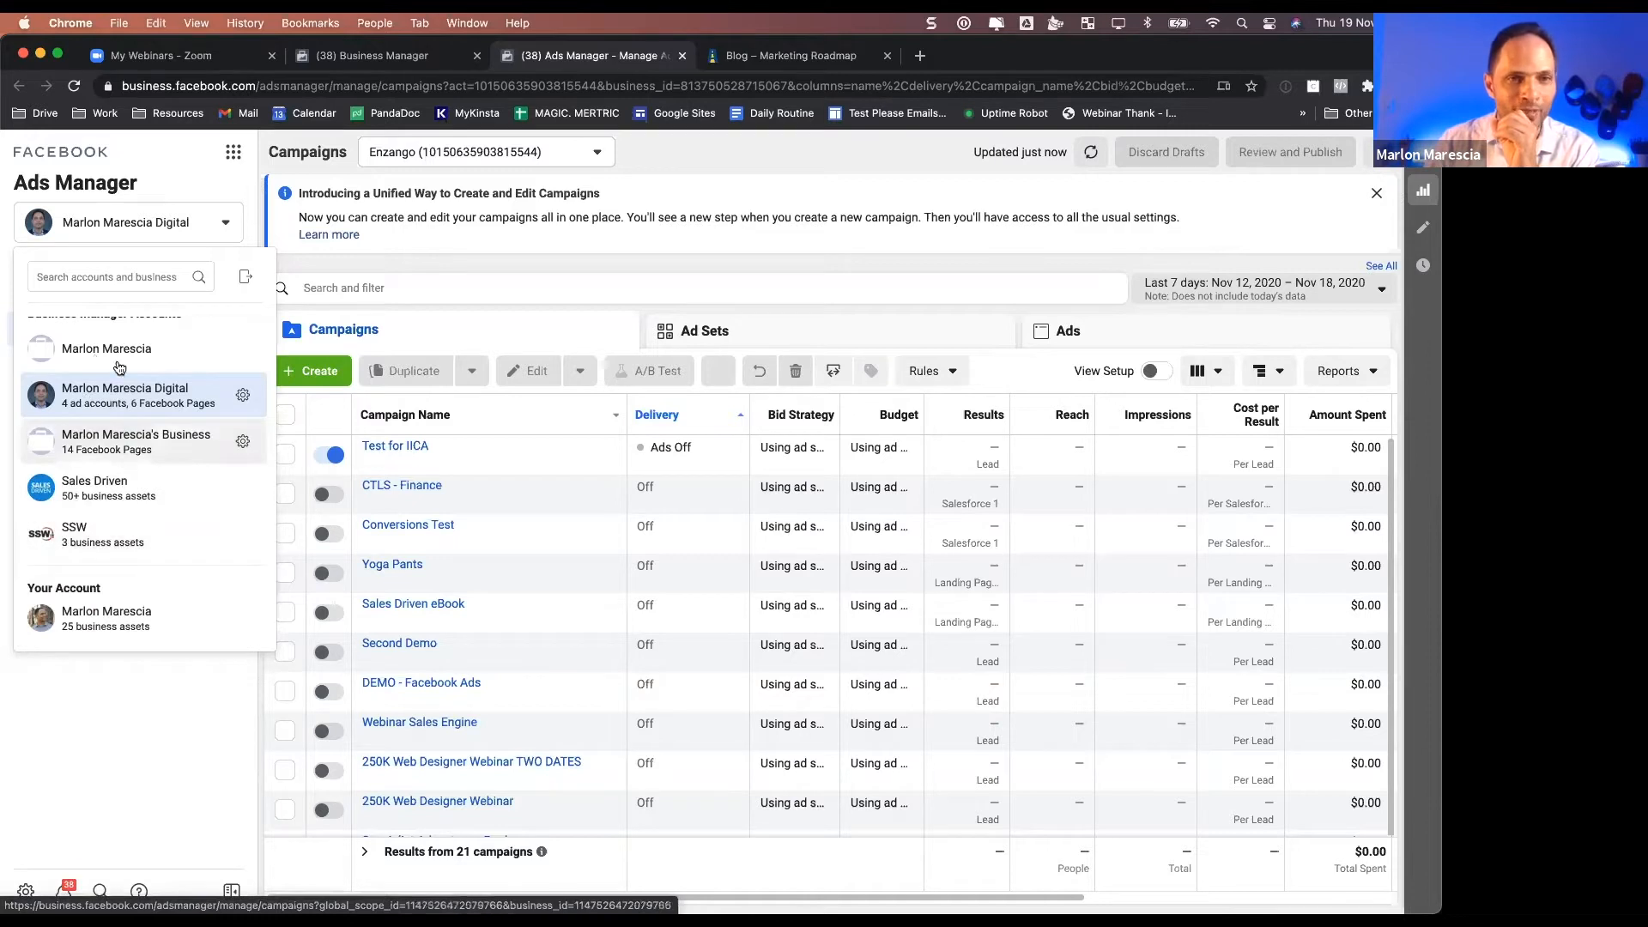
{"action": "scroll", "coordinate": [107, 373], "scroll_direction": "up", "scroll_amount": 1}
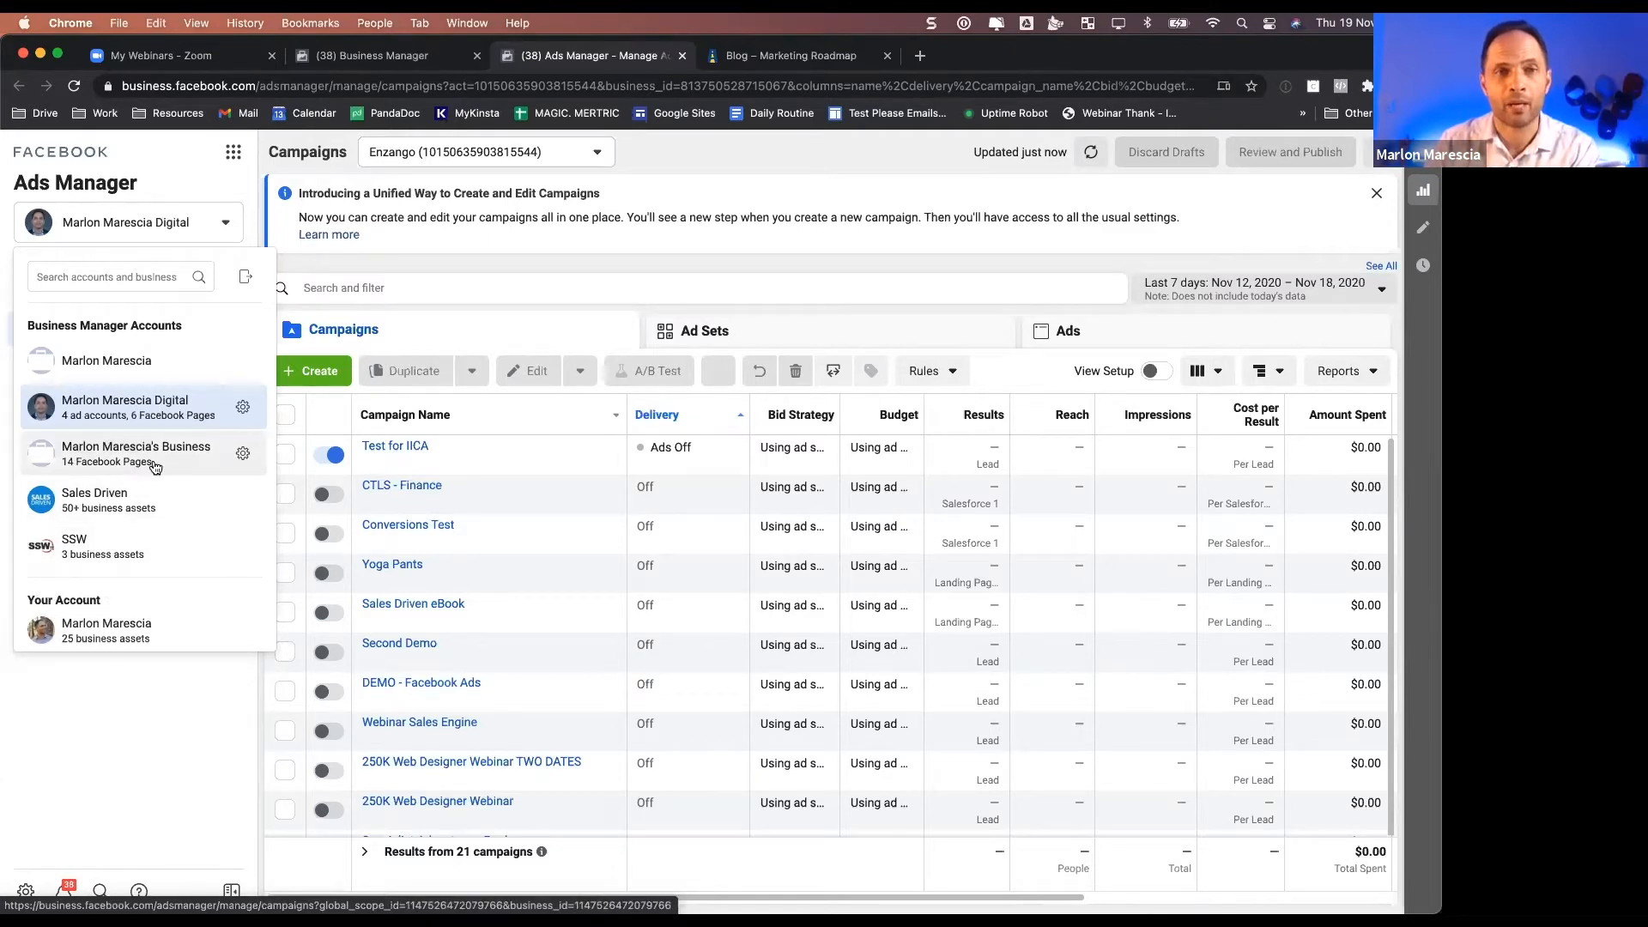
{"action": "mouse_move", "coordinate": [156, 466]}
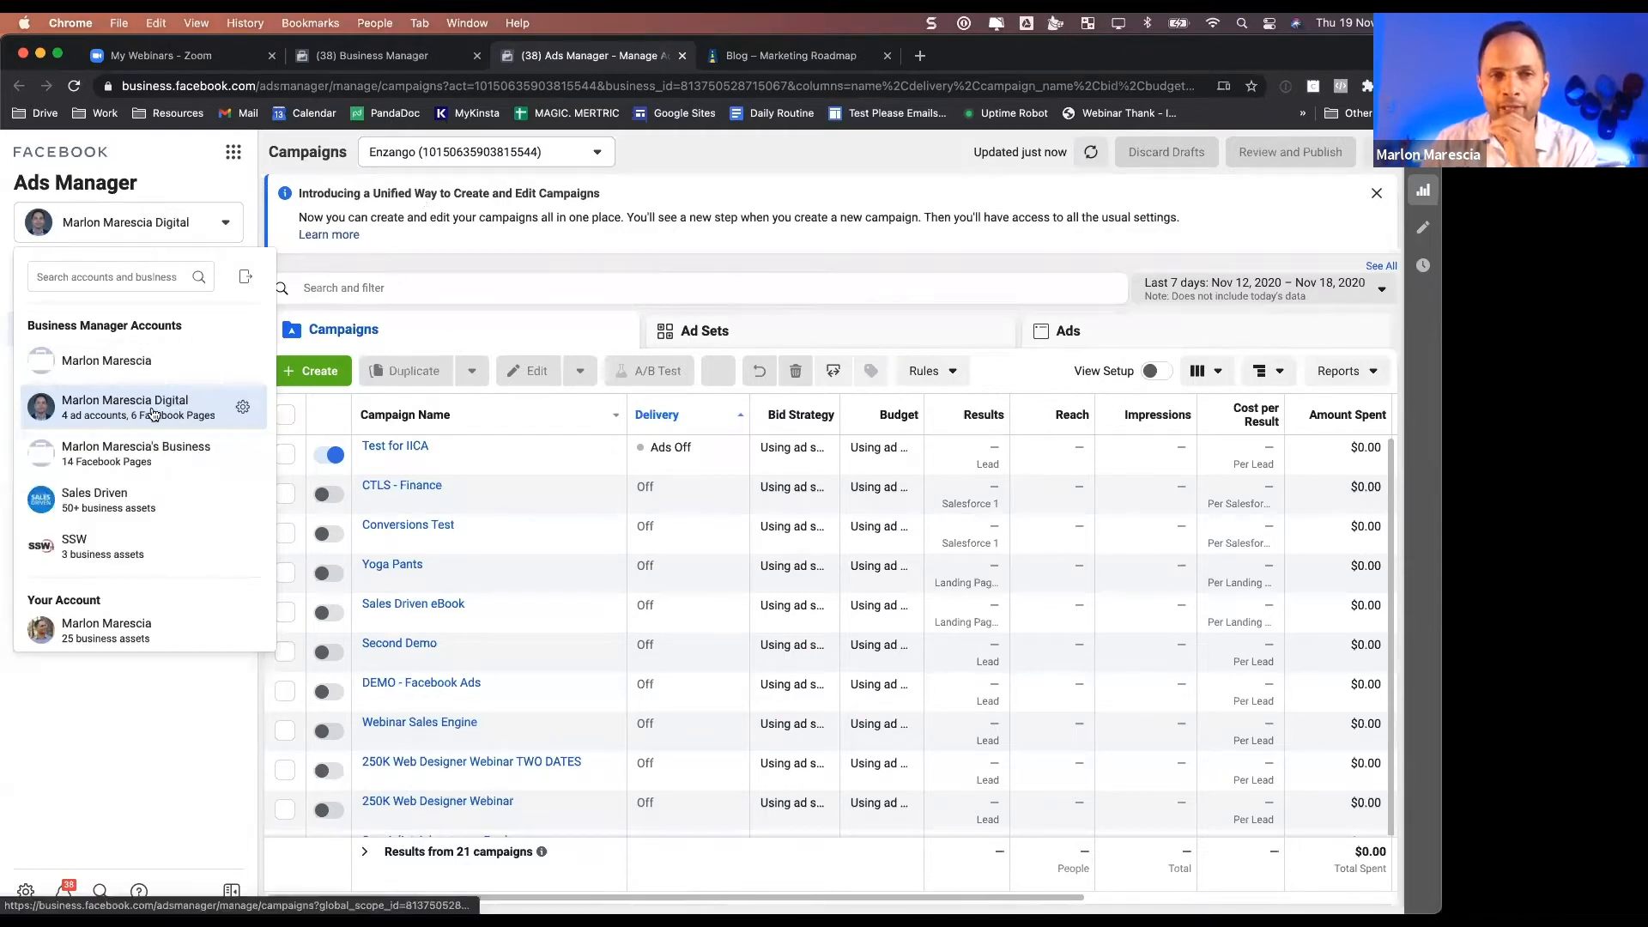
- Review the full list of ad accounts grouped by business, keeping Enzango selected
{"action": "left_click", "coordinate": [531, 154]}
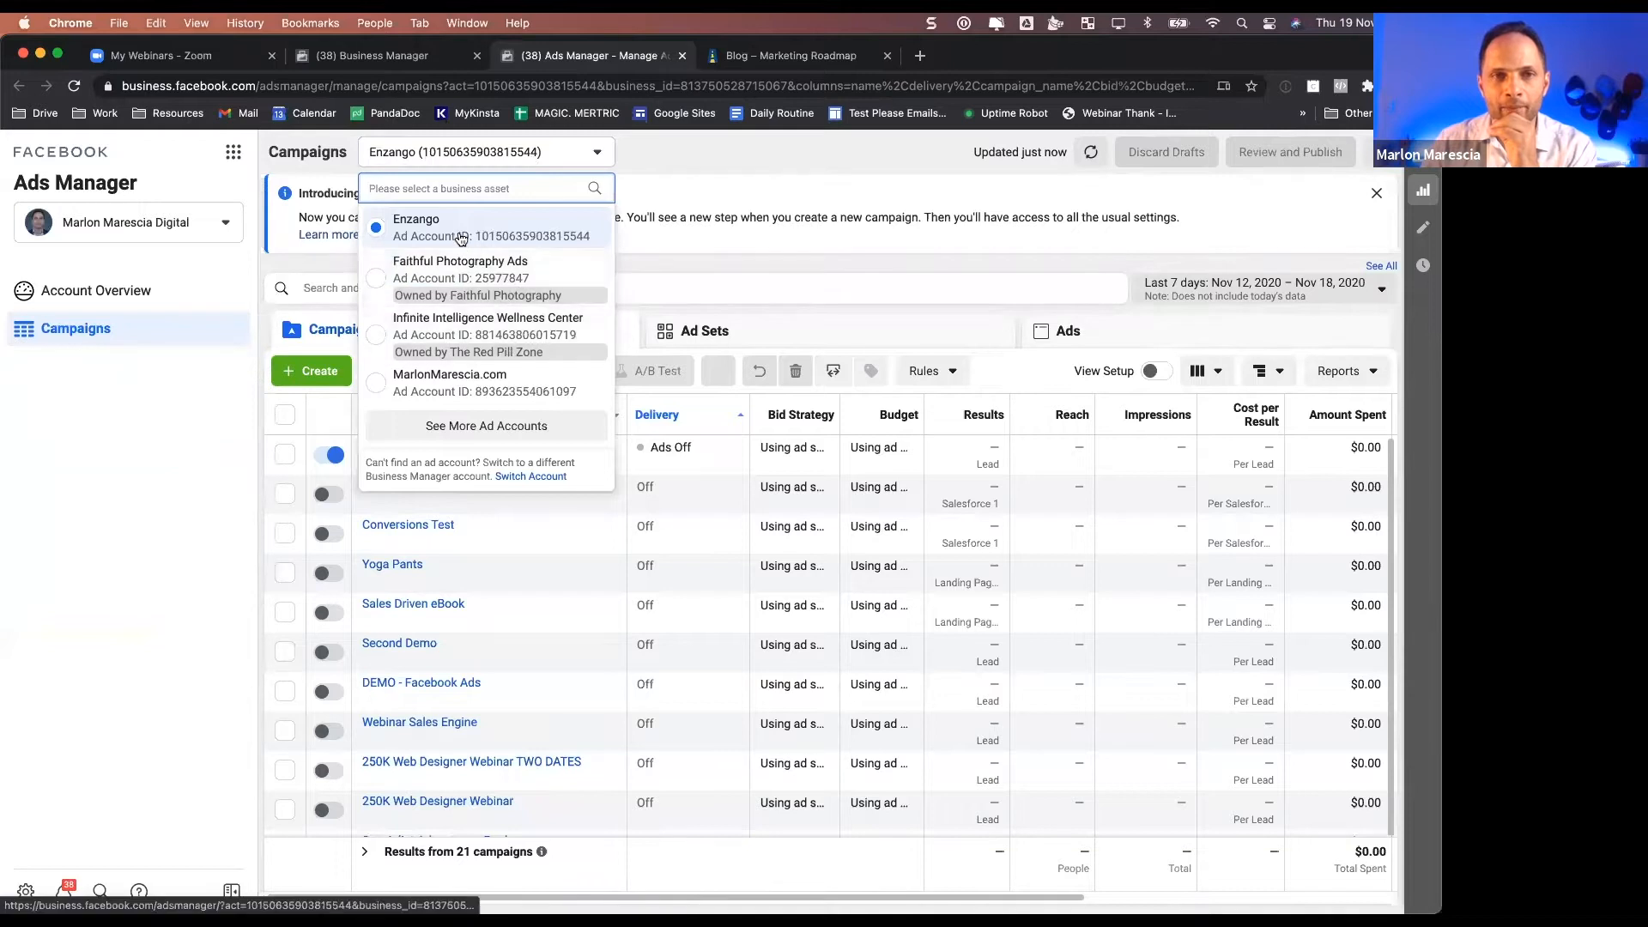
{"action": "scroll", "coordinate": [445, 431], "scroll_direction": "down", "scroll_amount": 1}
{"action": "left_click", "coordinate": [445, 431]}
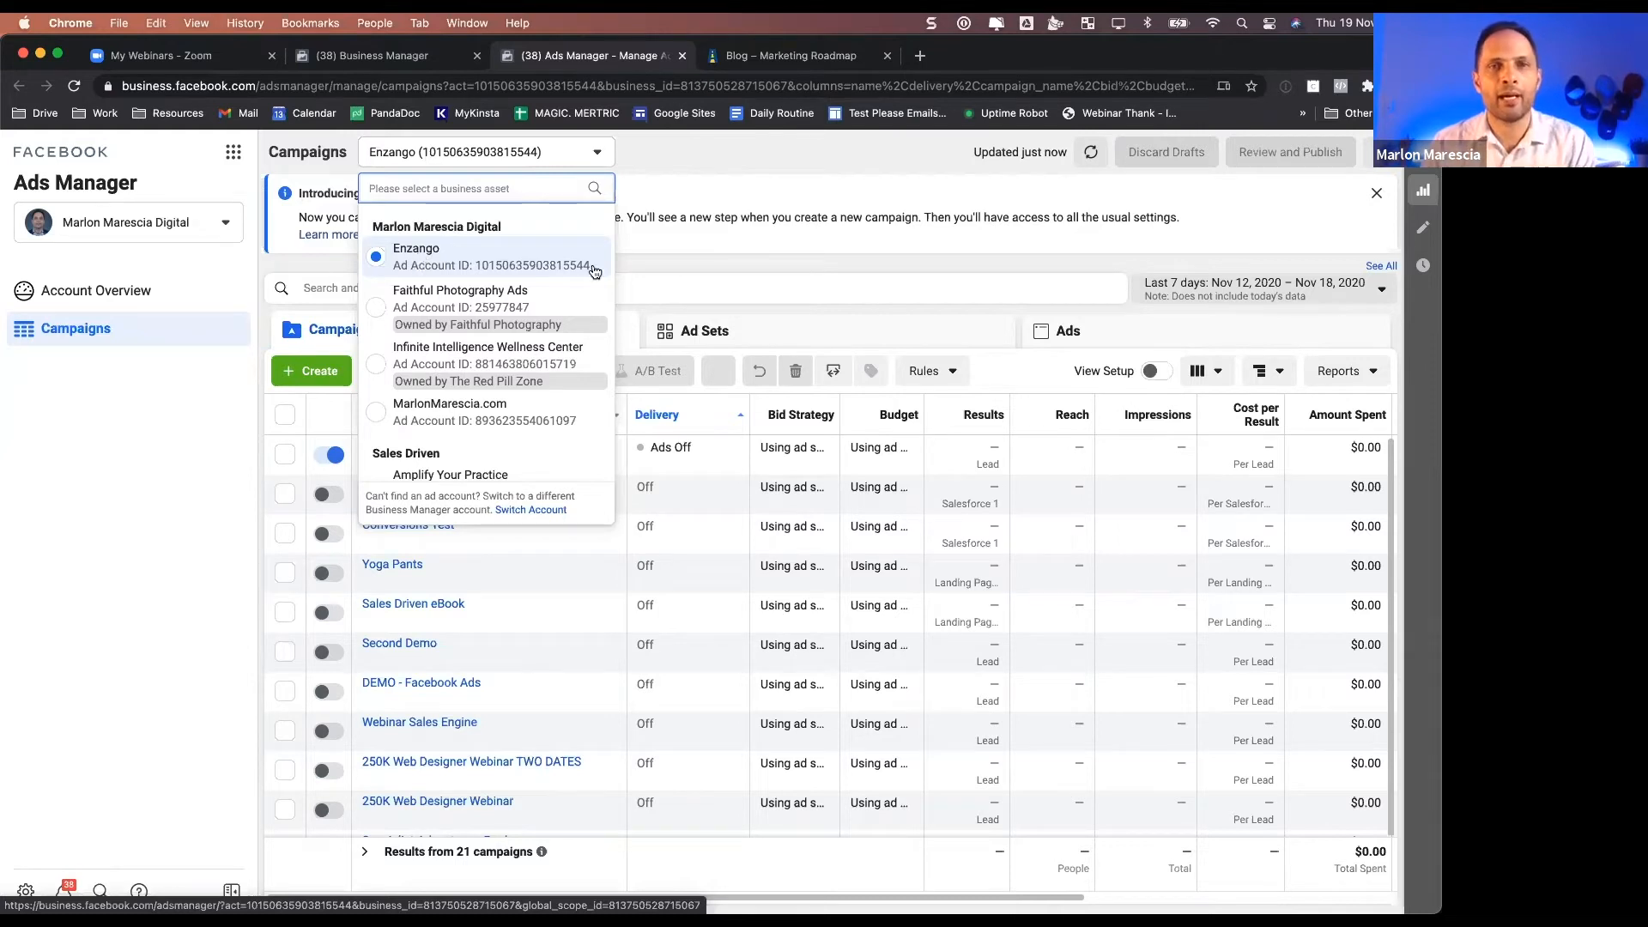
{"action": "left_click", "coordinate": [693, 261]}
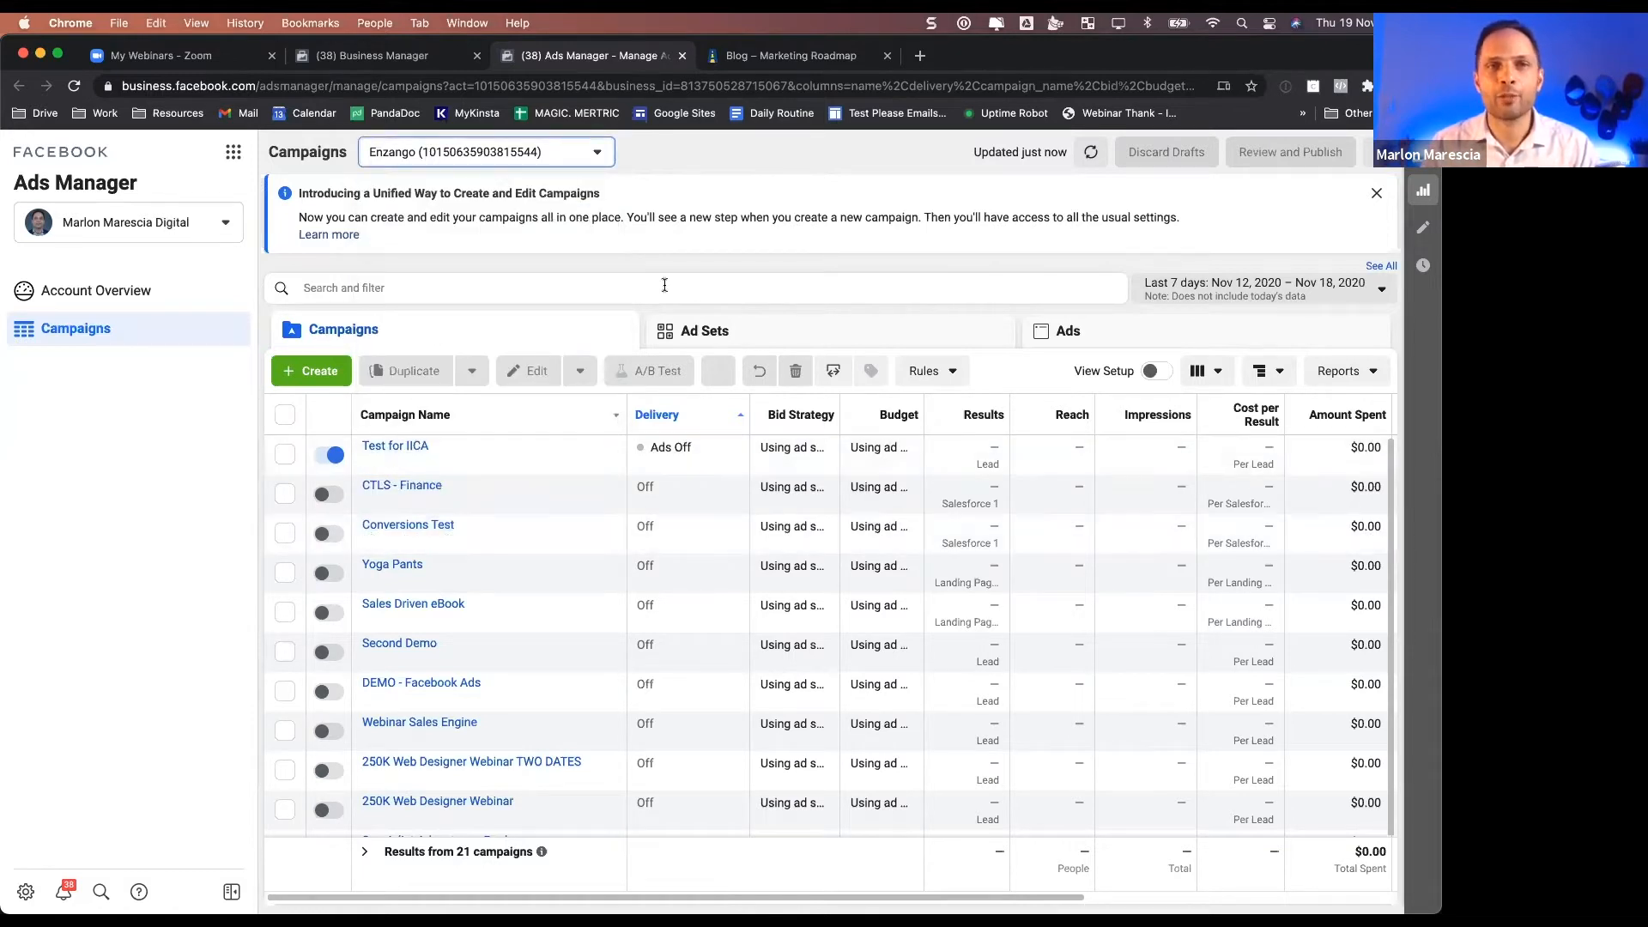
- Open the Audiences page for the Enzango ad account
{"action": "left_click", "coordinate": [234, 156]}
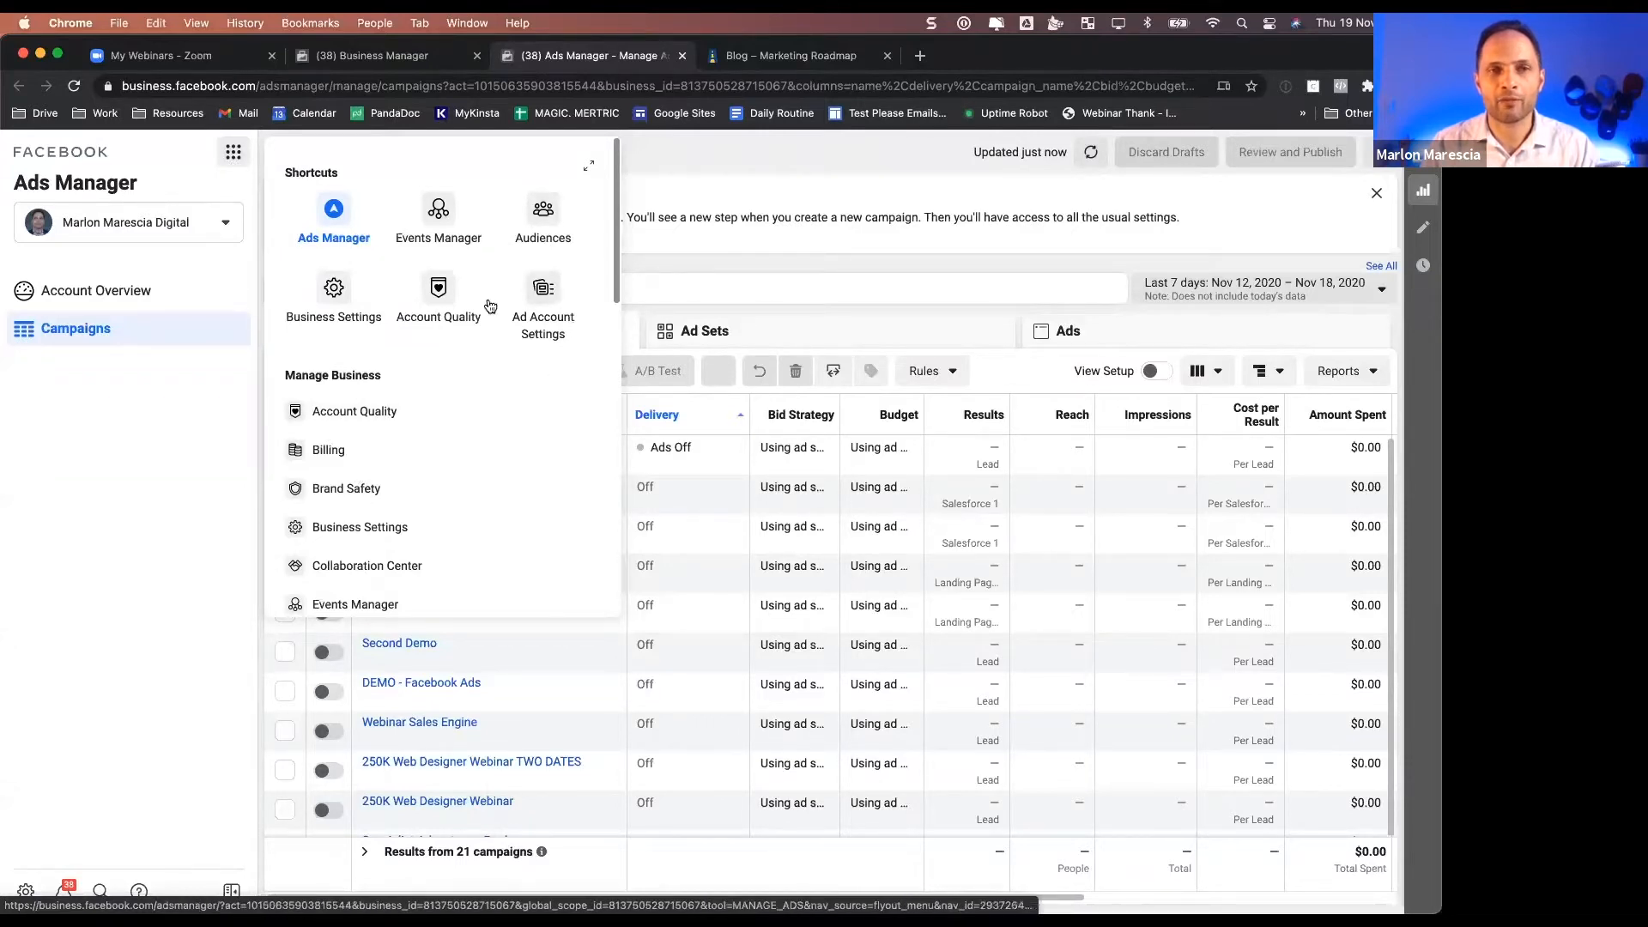
{"action": "scroll", "coordinate": [411, 479], "scroll_direction": "down", "scroll_amount": 3}
{"action": "scroll", "coordinate": [404, 463], "scroll_direction": "up", "scroll_amount": 3}
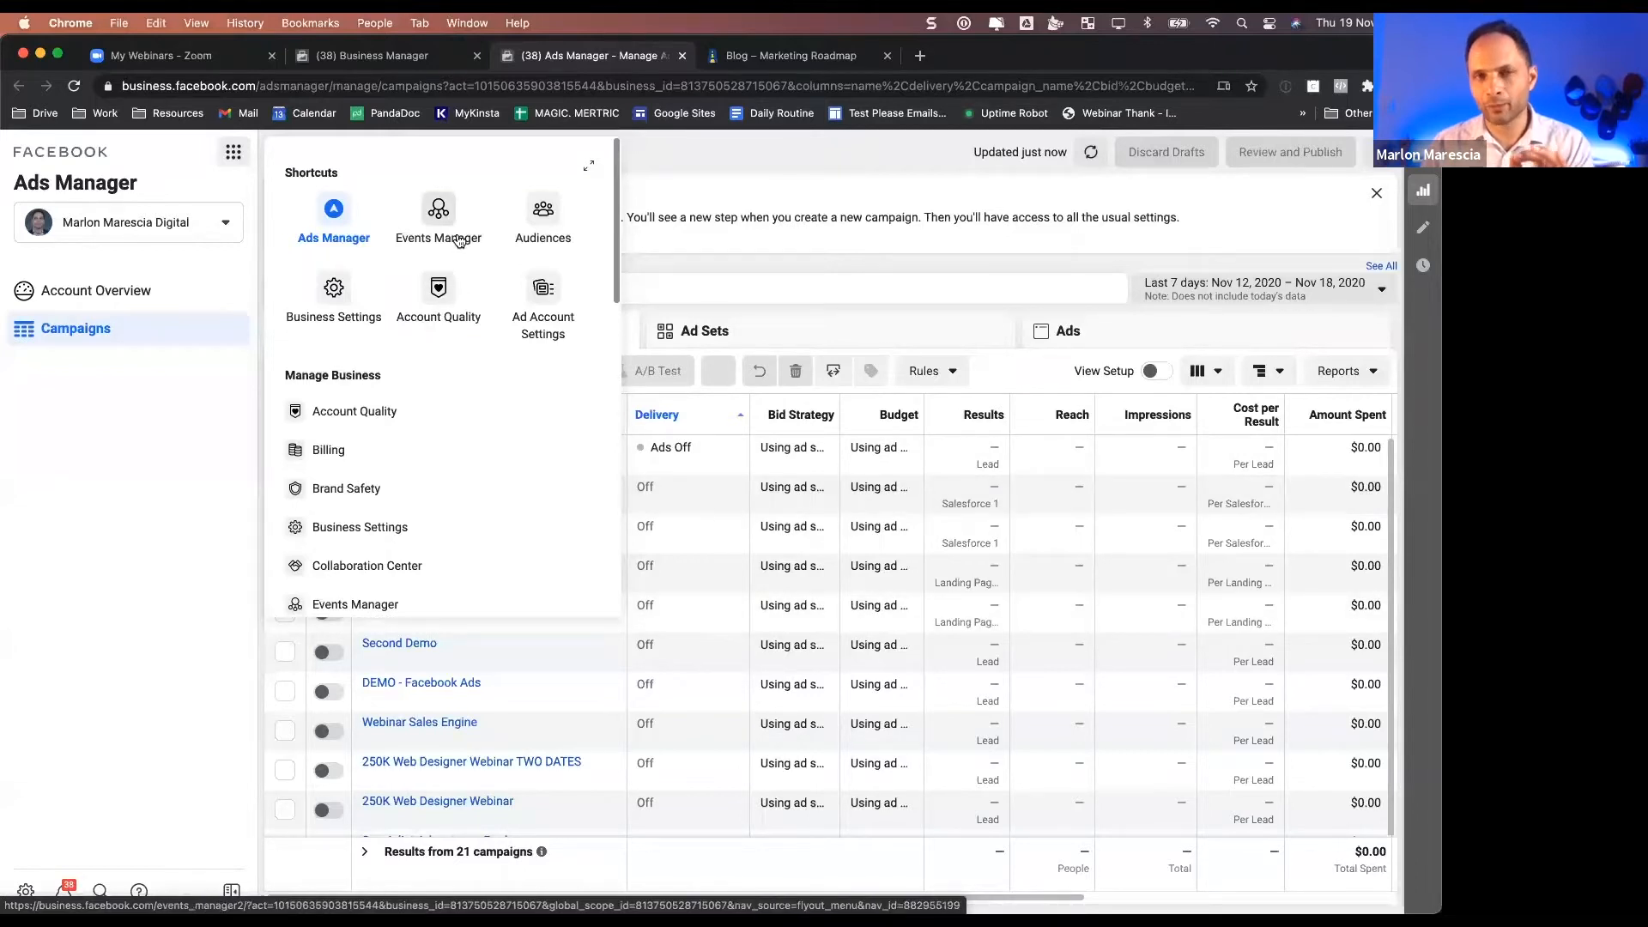
{"action": "left_click", "coordinate": [553, 241]}
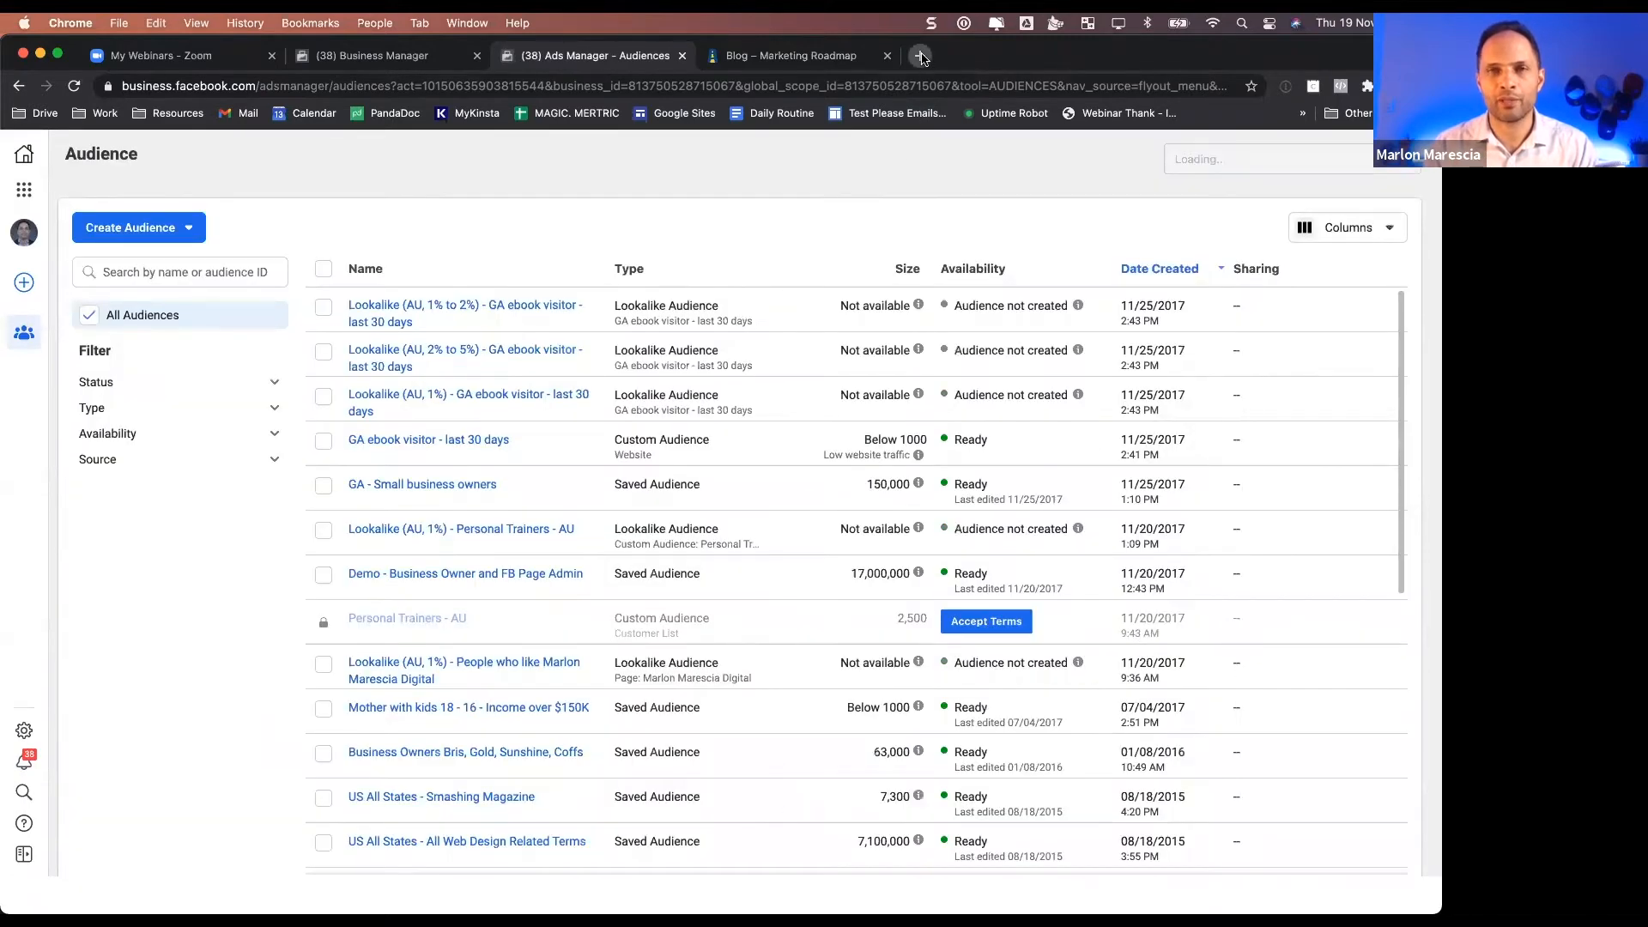
- Load the WordPress admin dashboard at marketingroadmap.co/wp-admin in a new browser tab
{"action": "left_click", "coordinate": [921, 56]}
{"action": "type", "text": "the"}
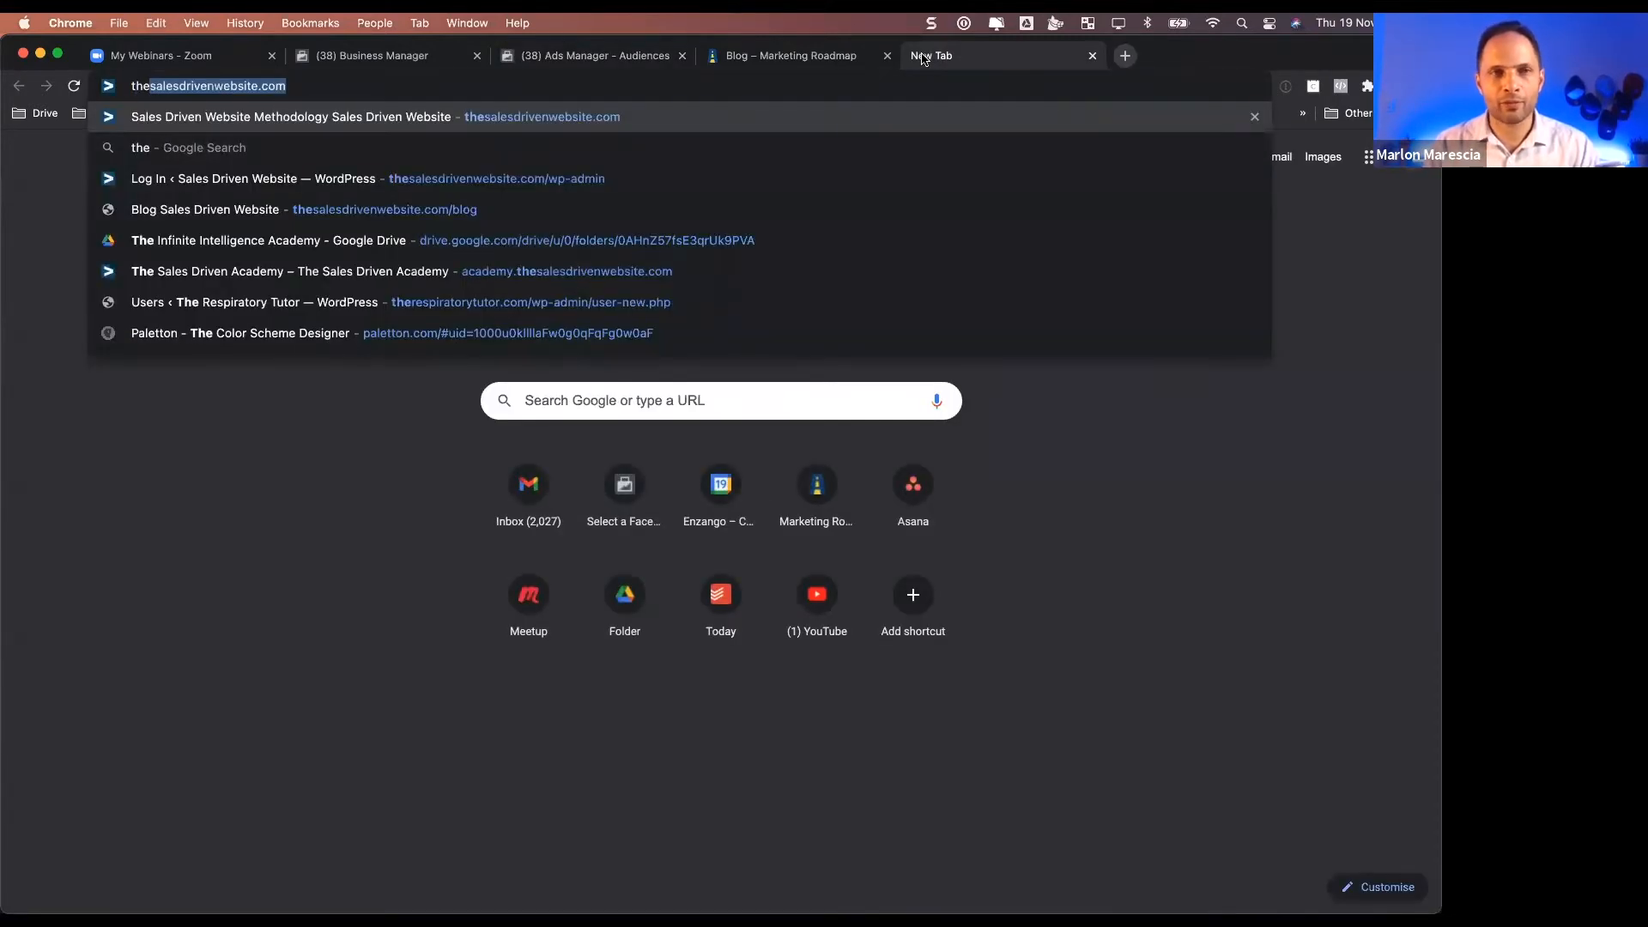
{"action": "key", "text": "BackSpace"}
{"action": "key", "text": "BackSpace"}
{"action": "key", "text": "BackSpace"}
{"action": "key", "text": "BackSpace"}
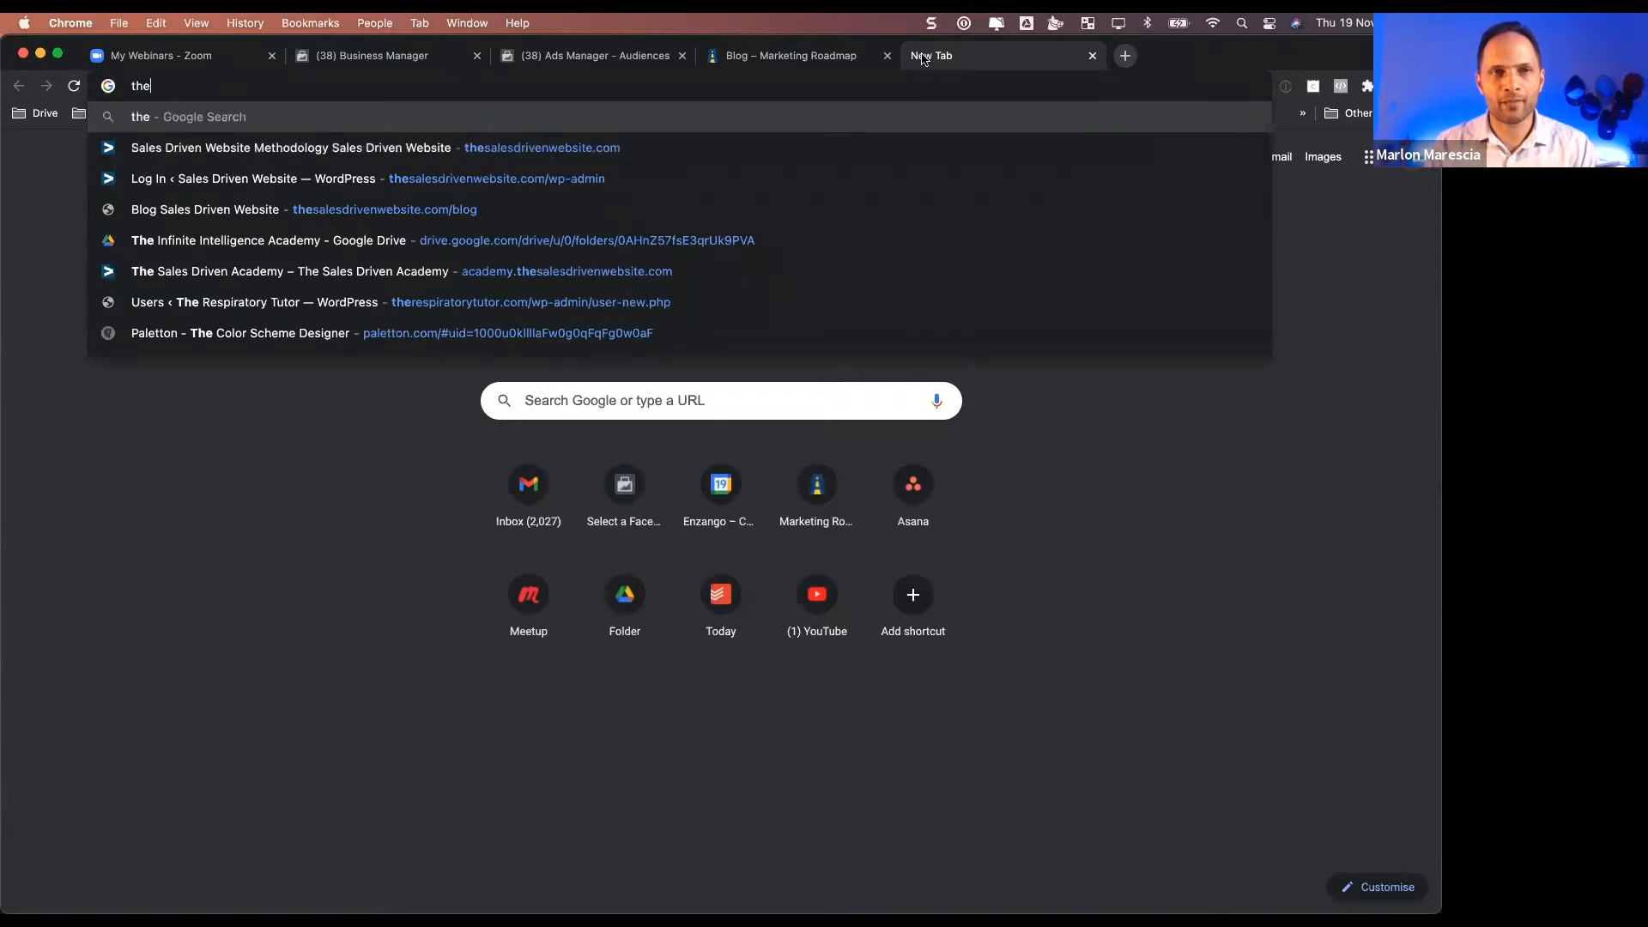
{"action": "type", "text": "marketin"}
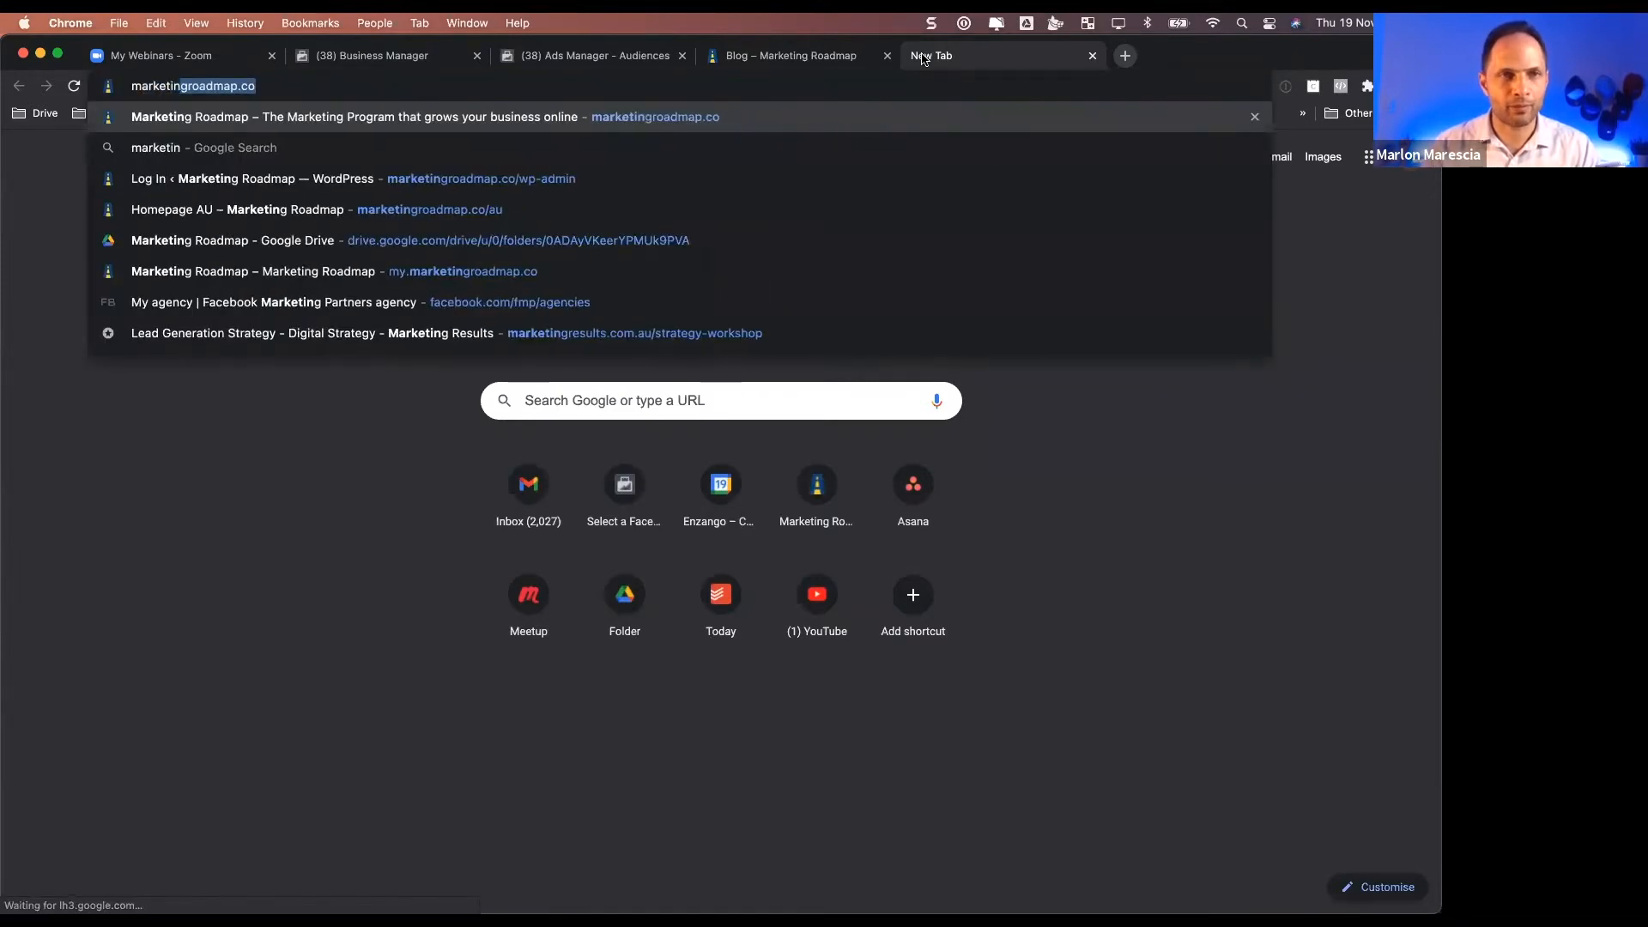
{"action": "key", "text": "Right"}
{"action": "type", "text": "/"}
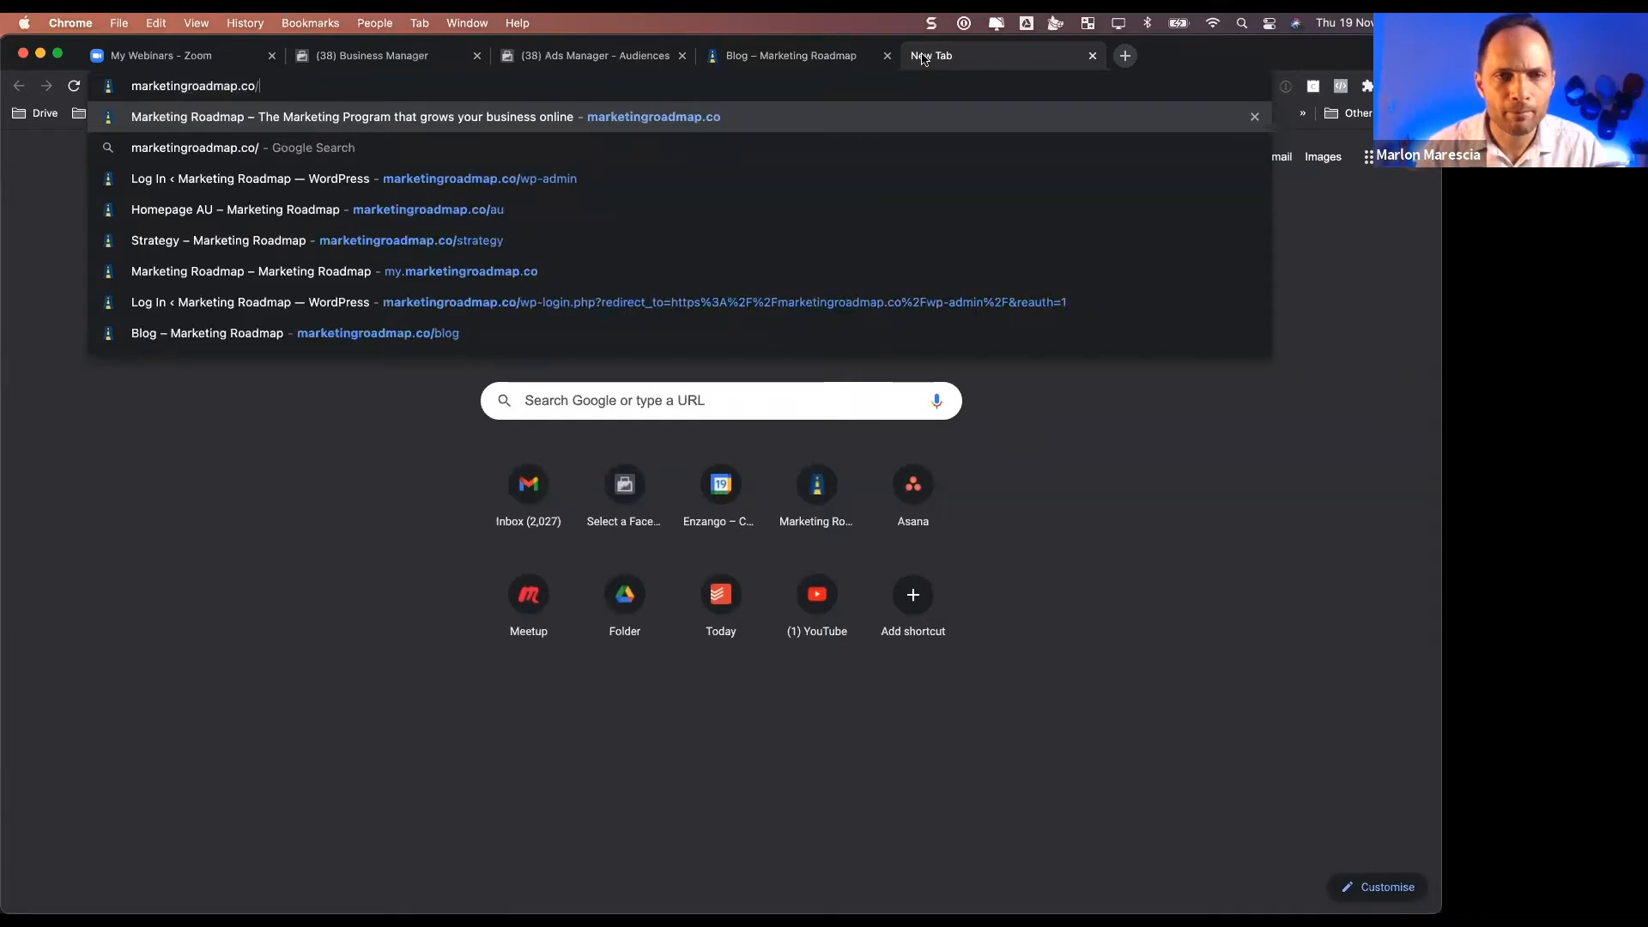
{"action": "type", "text": "wp-admin"}
{"action": "key", "text": "Return"}
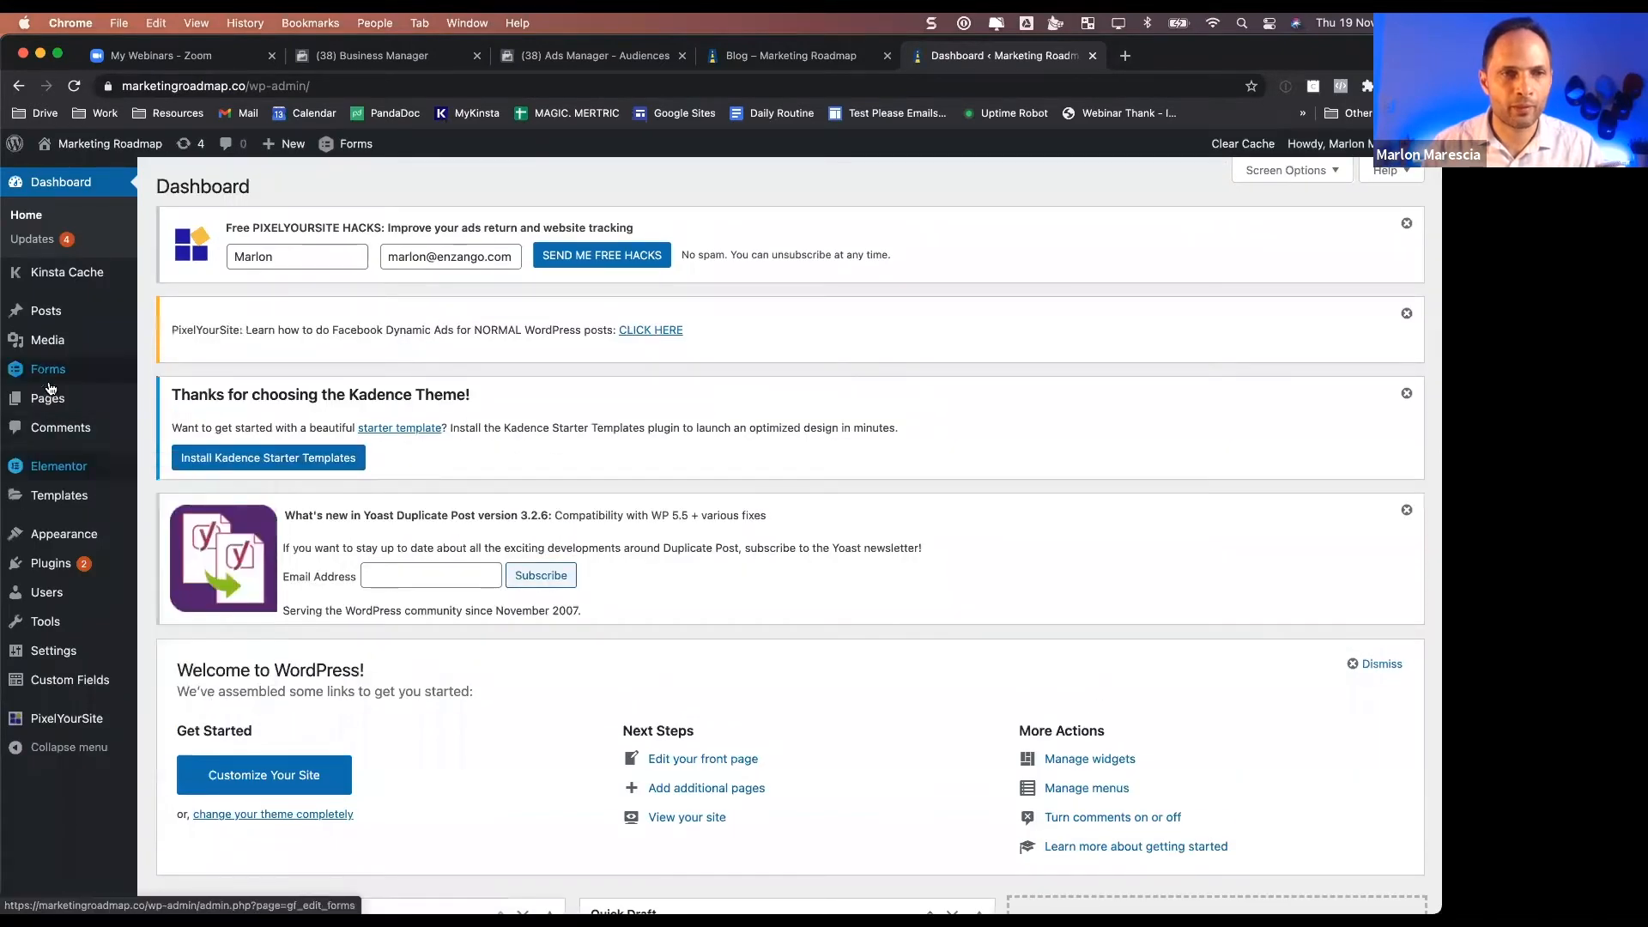
- List the WordPress site's pages sorted by date, newest first
{"action": "left_click", "coordinate": [48, 397]}
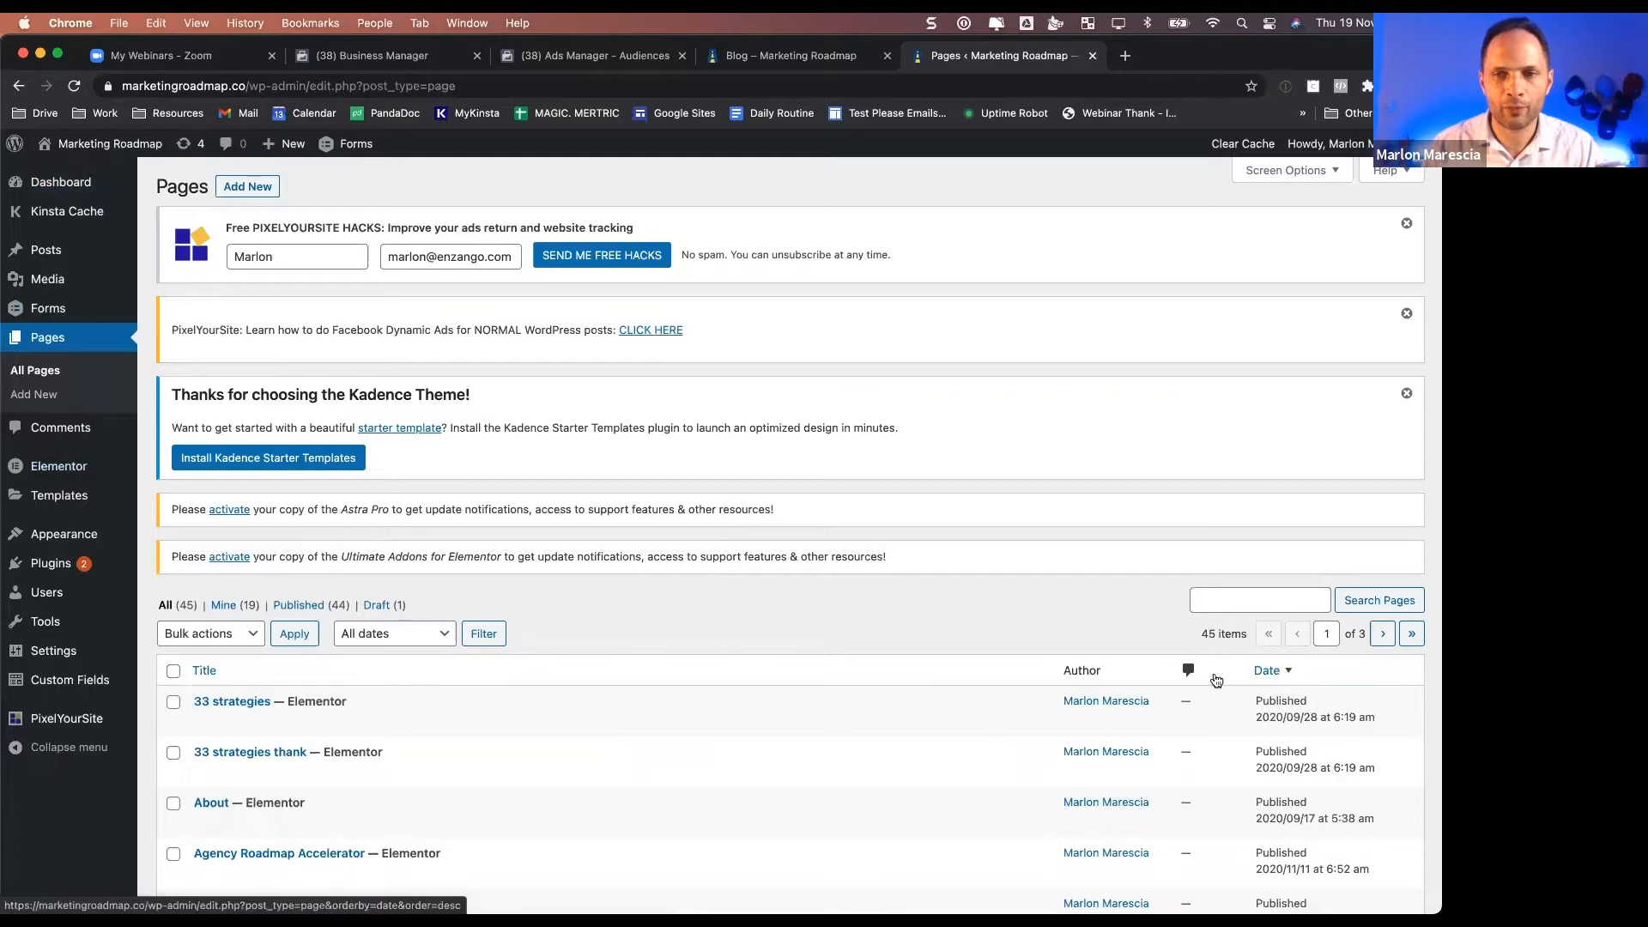
{"action": "left_click", "coordinate": [1263, 671]}
{"action": "scroll", "coordinate": [665, 681], "scroll_direction": "down", "scroll_amount": 5}
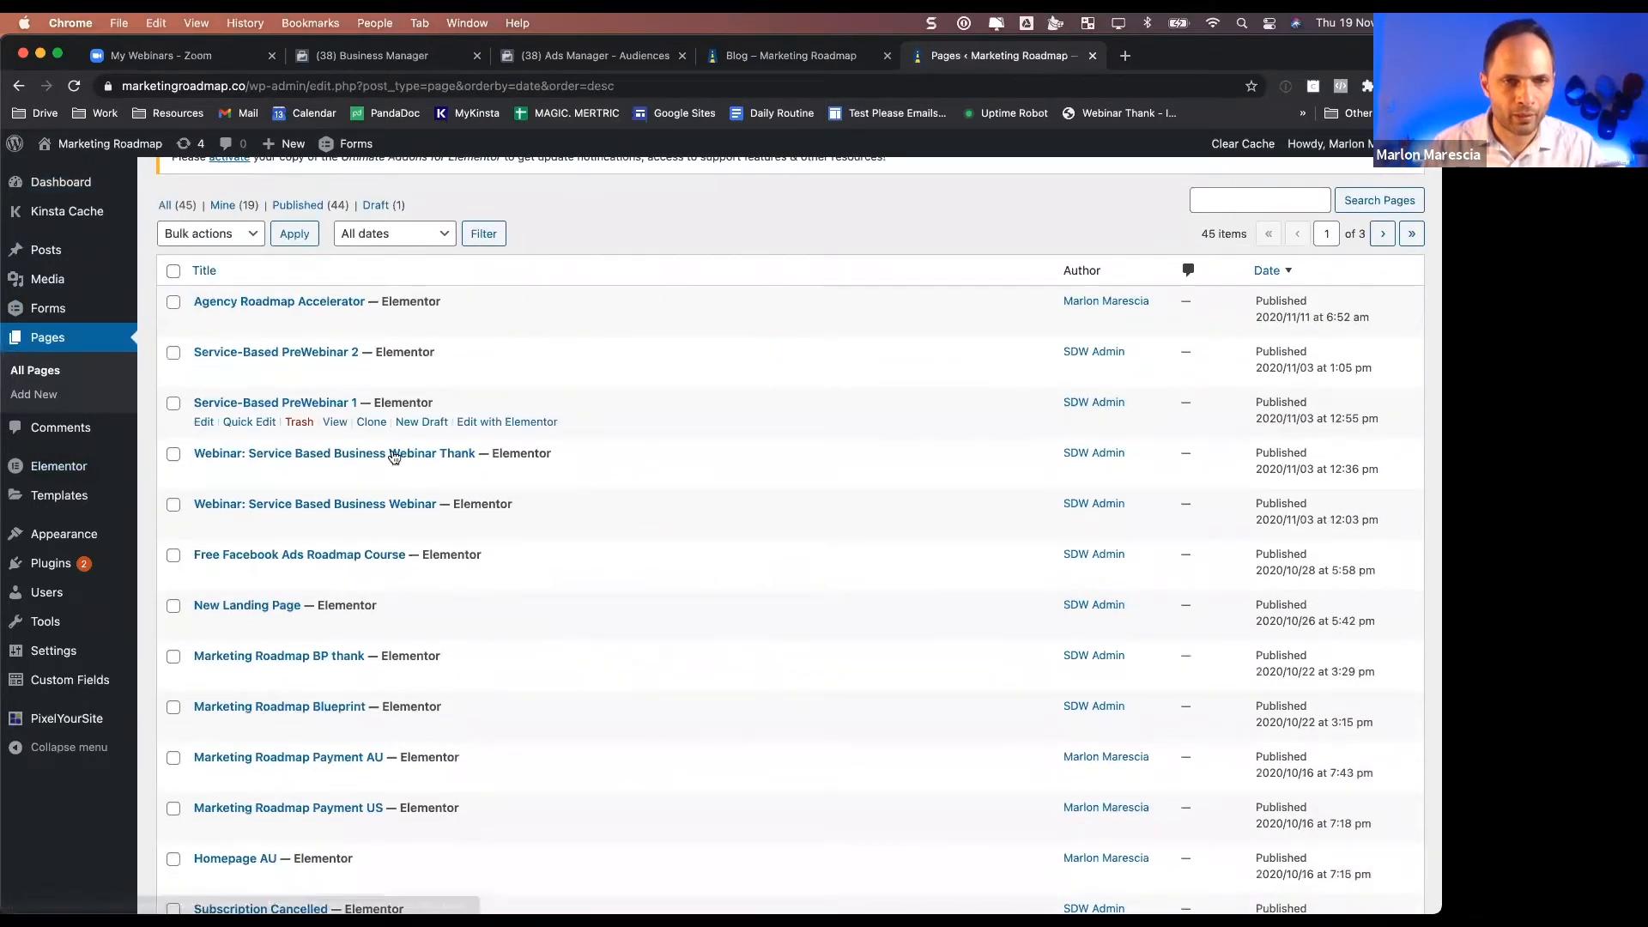
- Open the live Marketing Roadmap Blueprint and Marketing Roadmap BP thank pages in separate new tabs
{"action": "scroll", "coordinate": [378, 614], "scroll_direction": "down", "scroll_amount": 1}
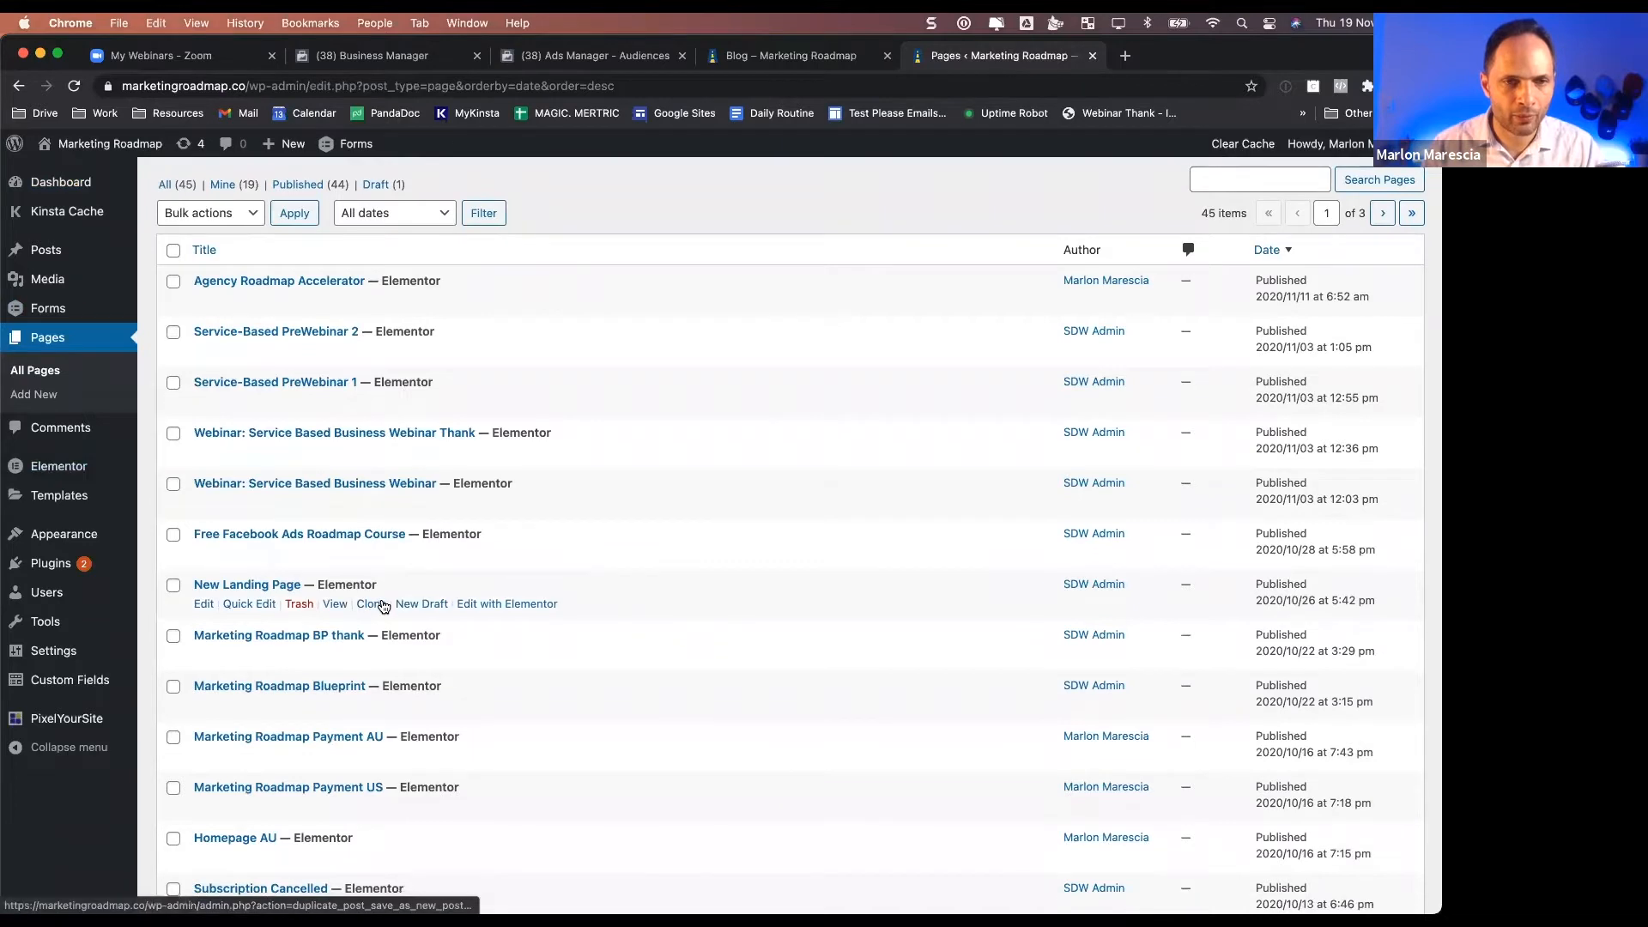
{"action": "scroll", "coordinate": [383, 606], "scroll_direction": "down", "scroll_amount": 3}
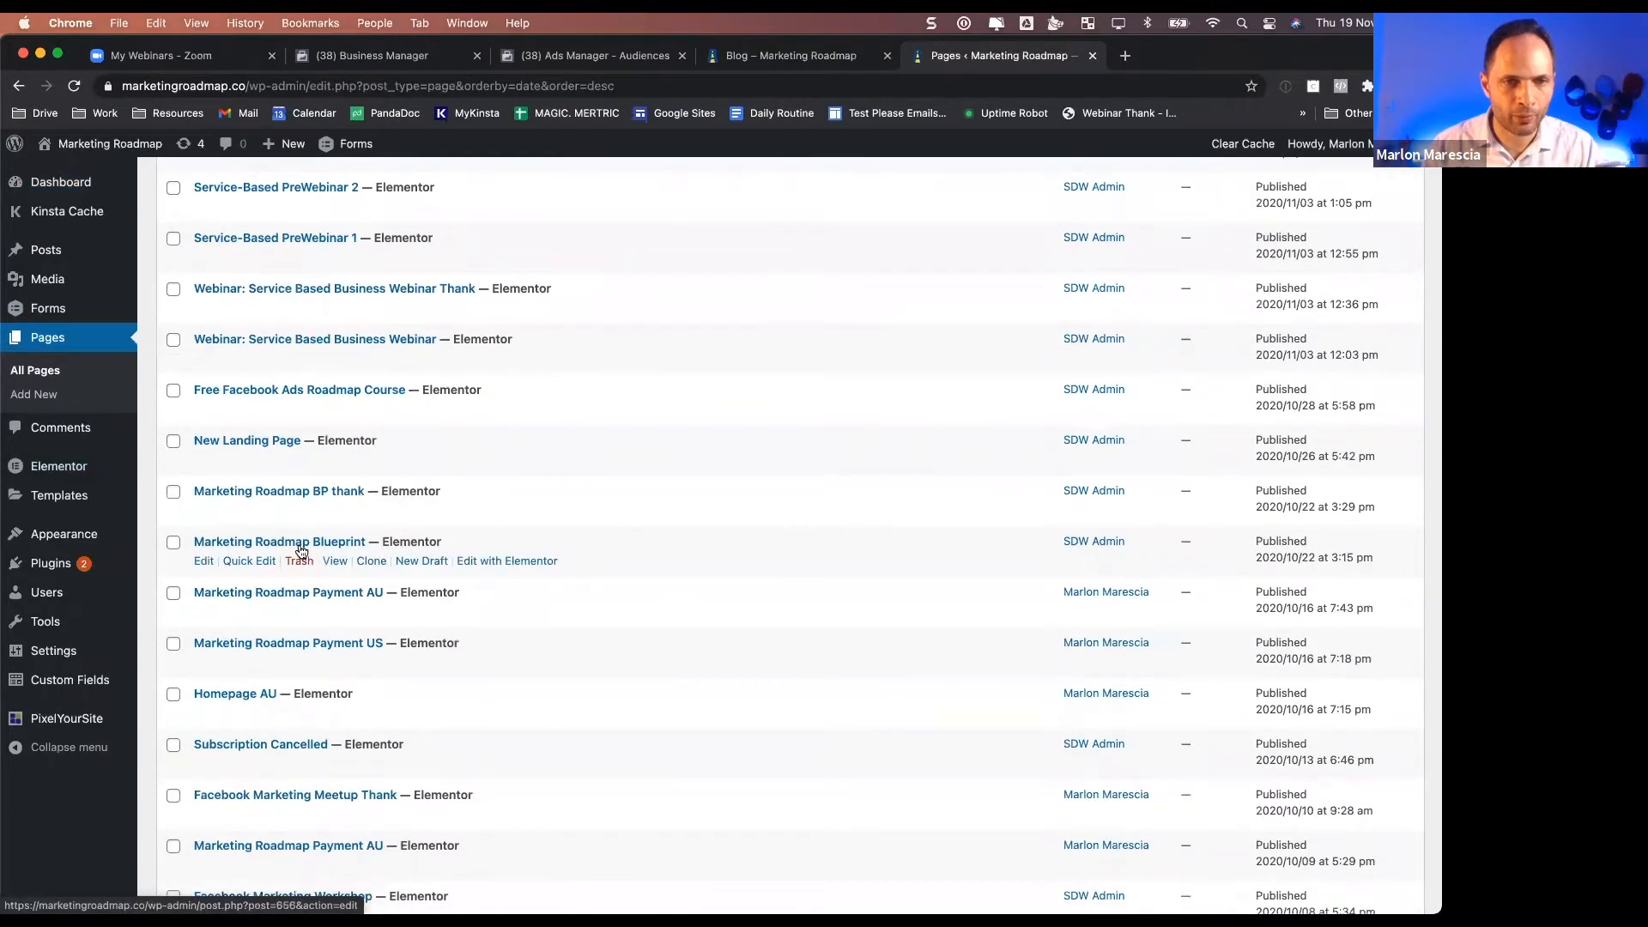
{"action": "left_click", "coordinate": [328, 562], "text": "super"}
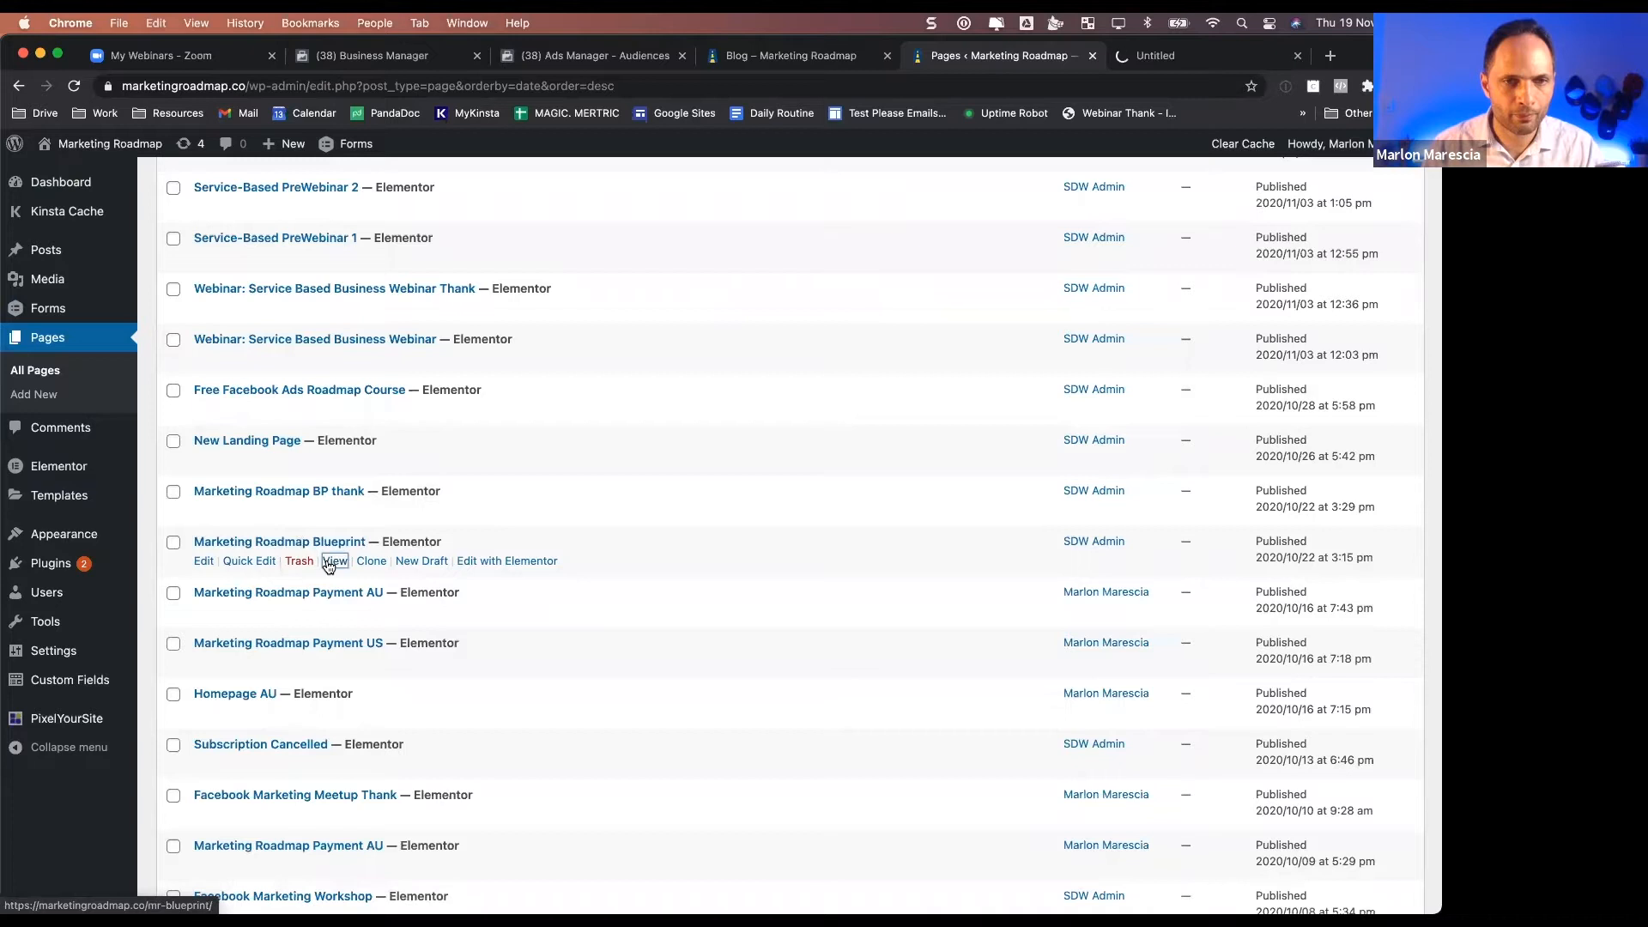
{"action": "left_click", "coordinate": [335, 511], "text": "super"}
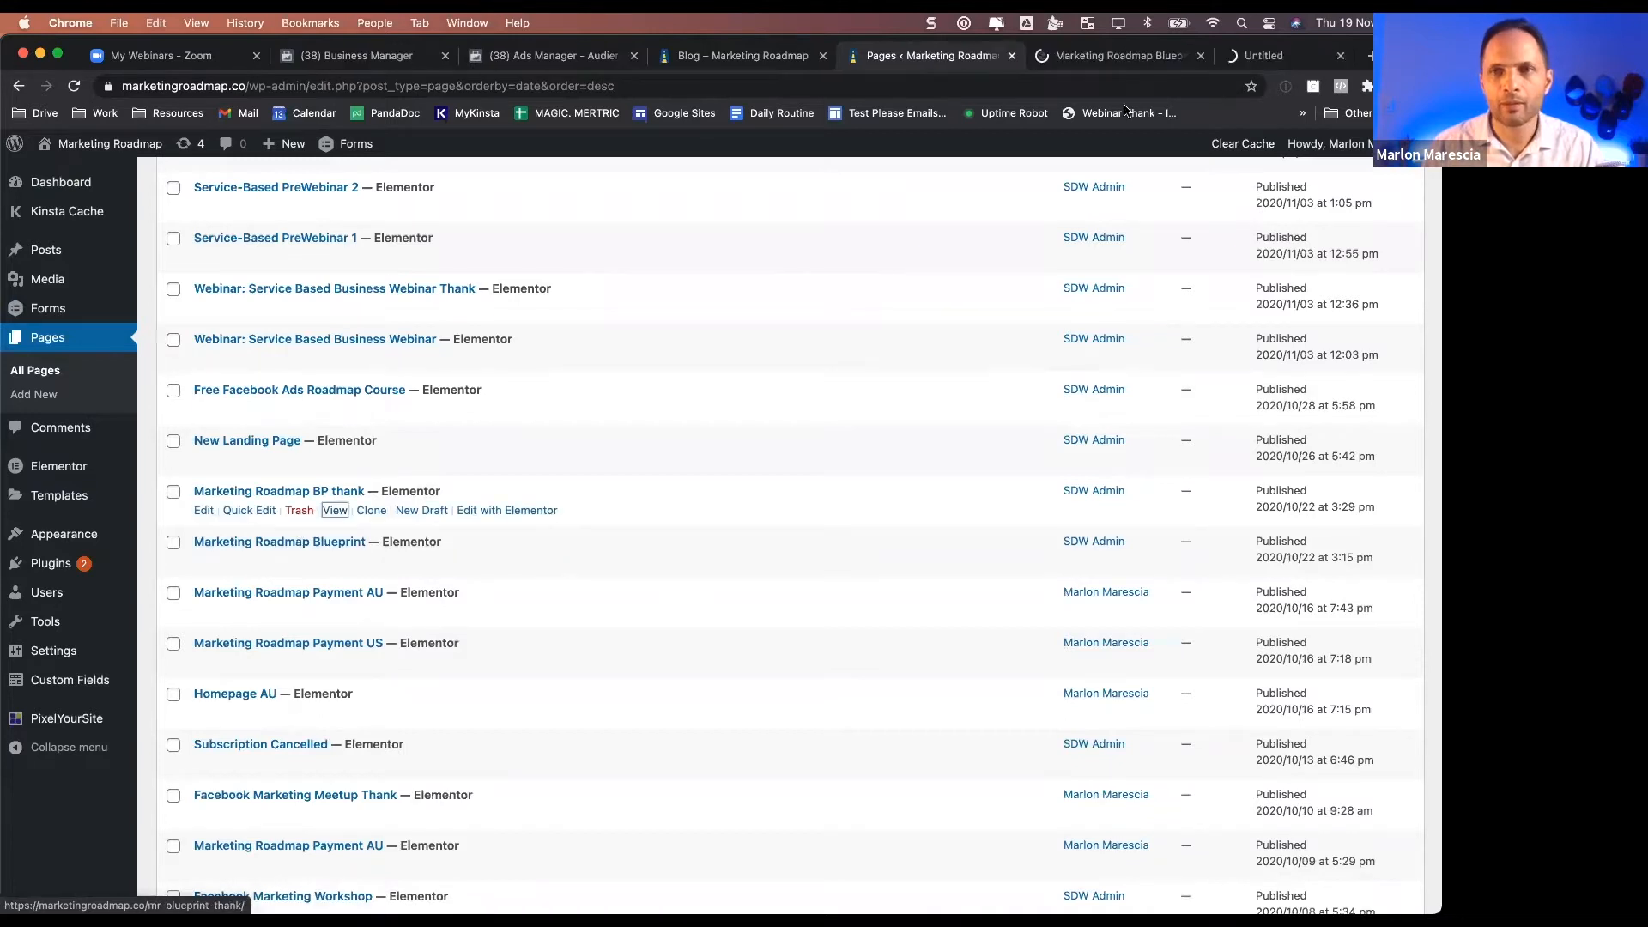
- View the blueprint landing page and its thank-you page, and check the thank-you page's tracking with Facebook Pixel Helper
{"action": "left_click", "coordinate": [1120, 57]}
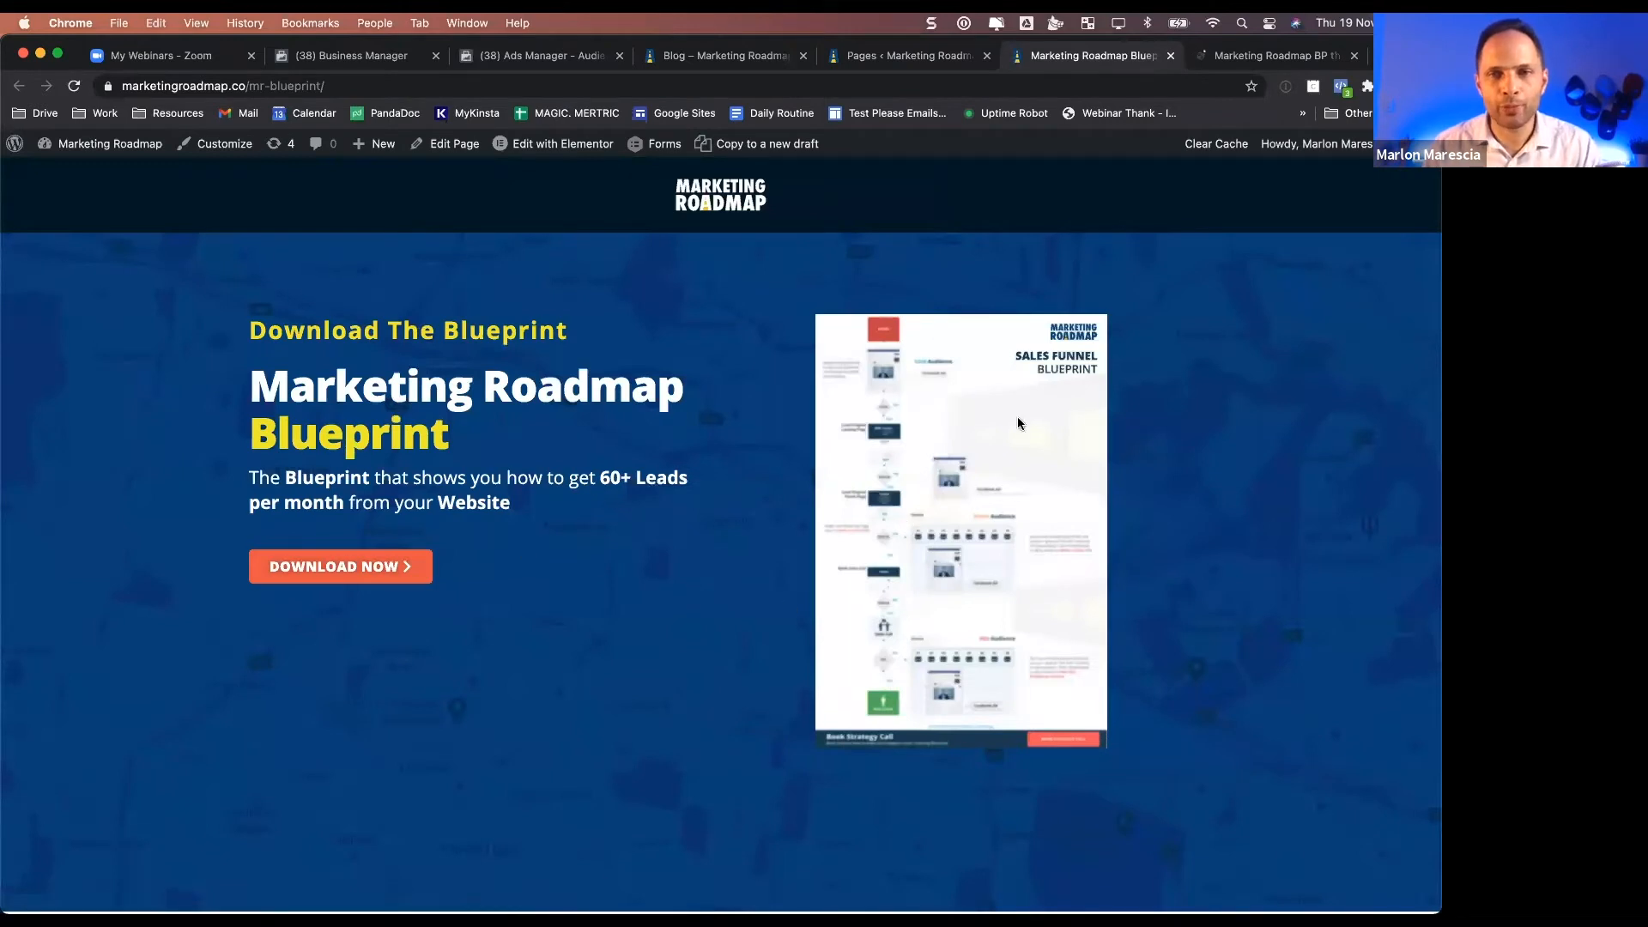
{"action": "left_click", "coordinate": [1241, 57]}
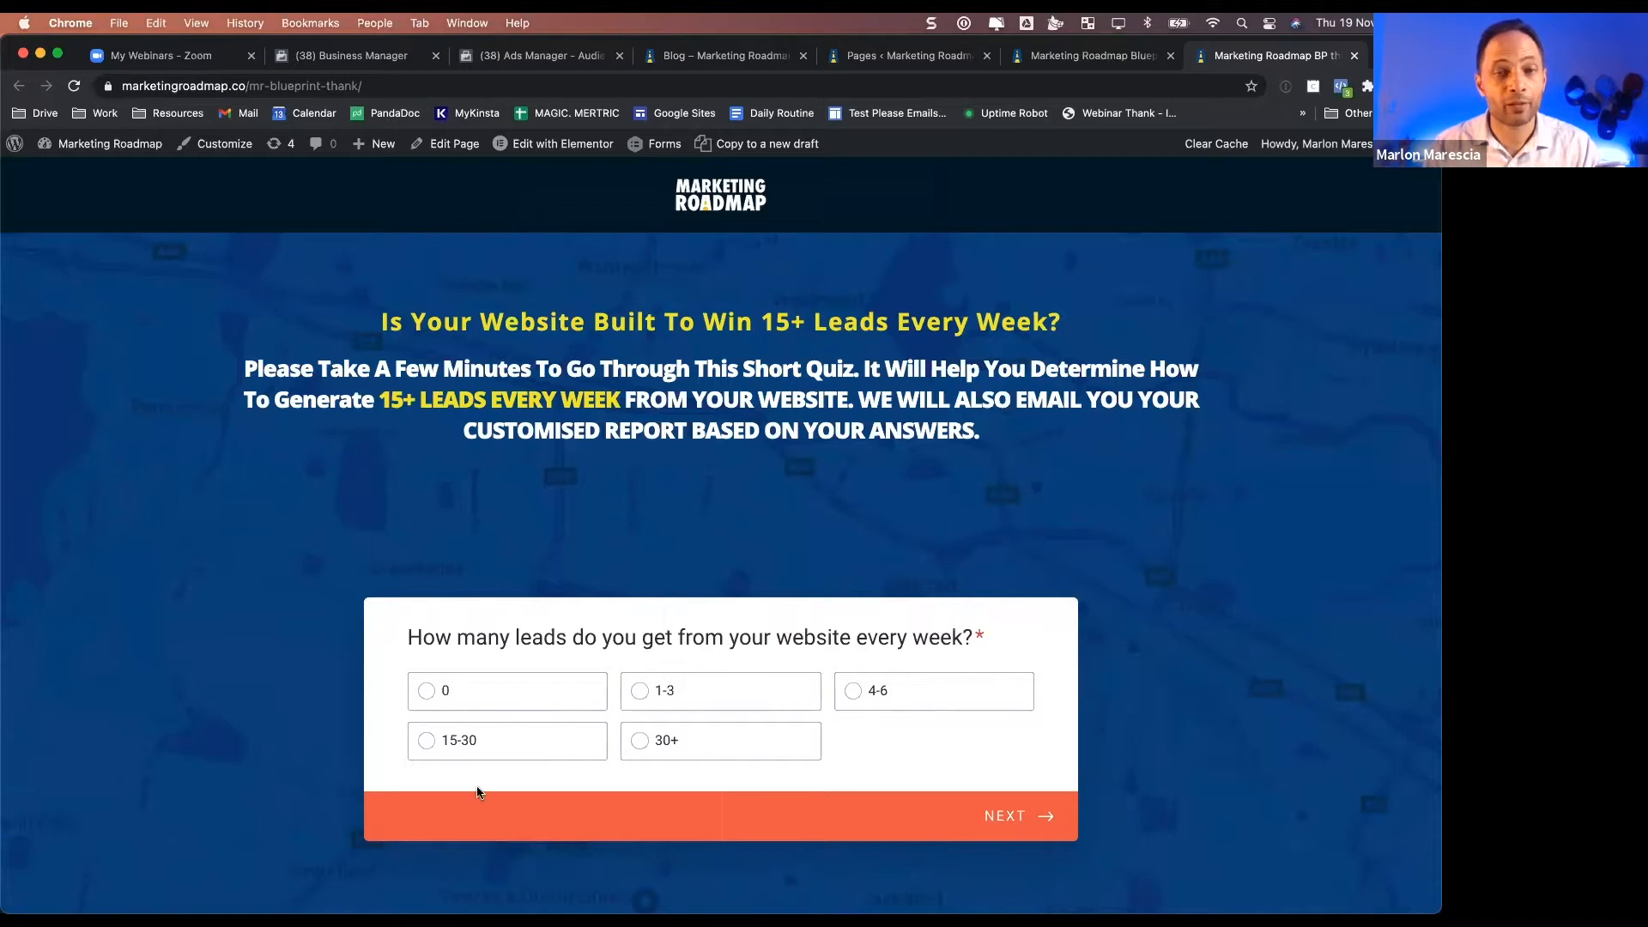
{"action": "left_click", "coordinate": [1340, 85]}
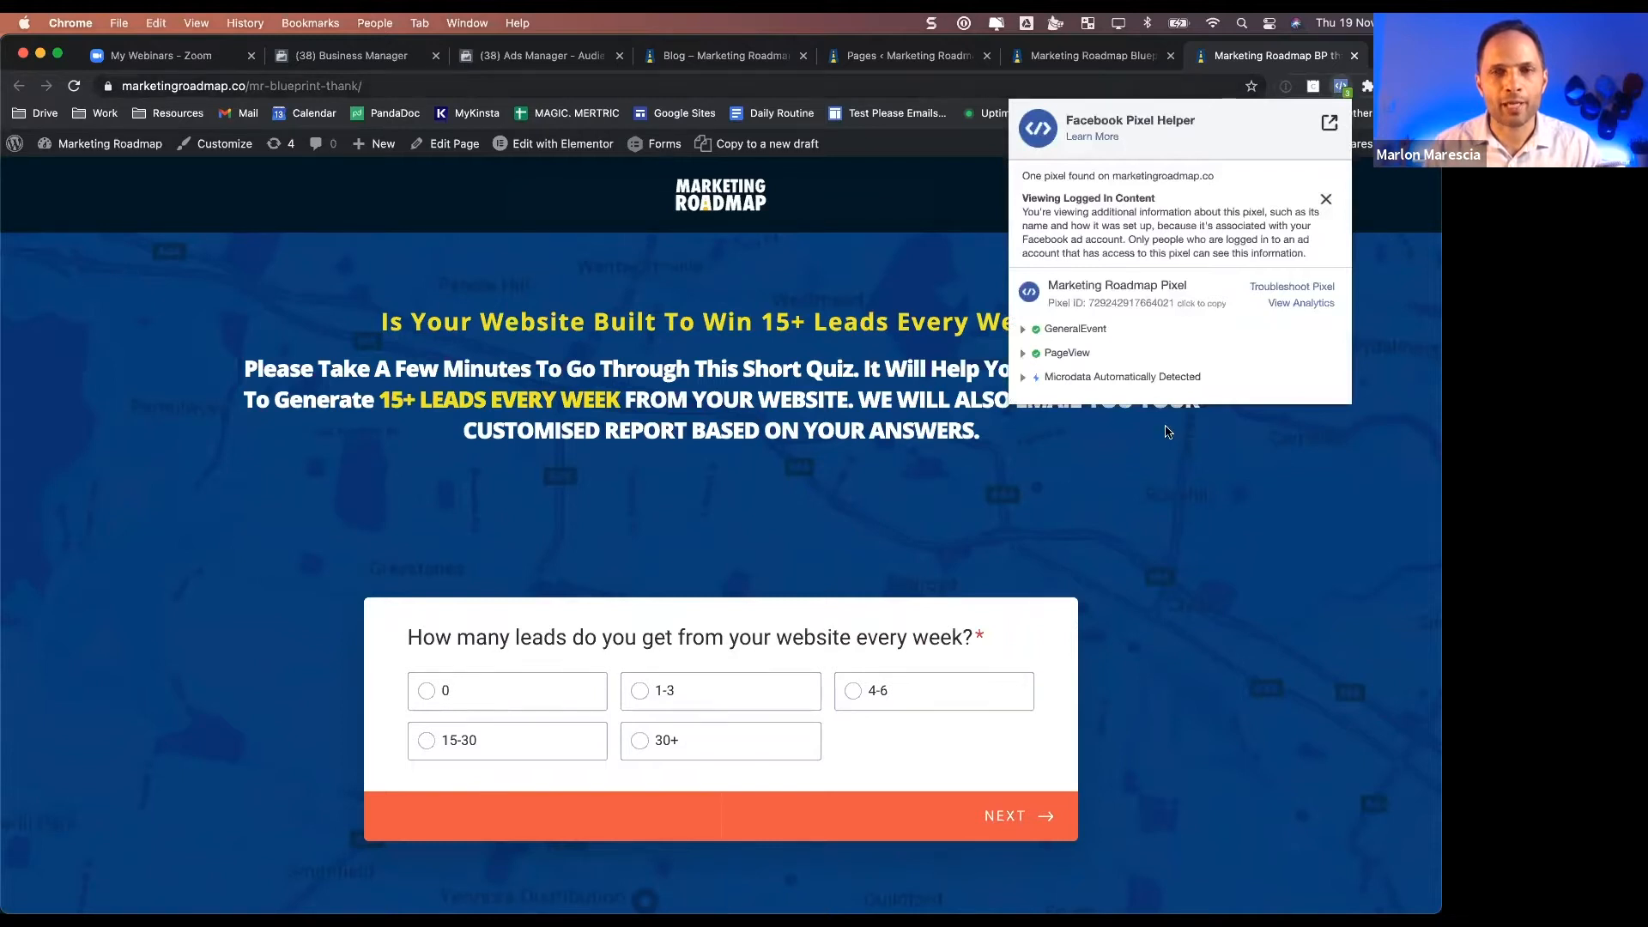
{"action": "left_click", "coordinate": [1095, 55]}
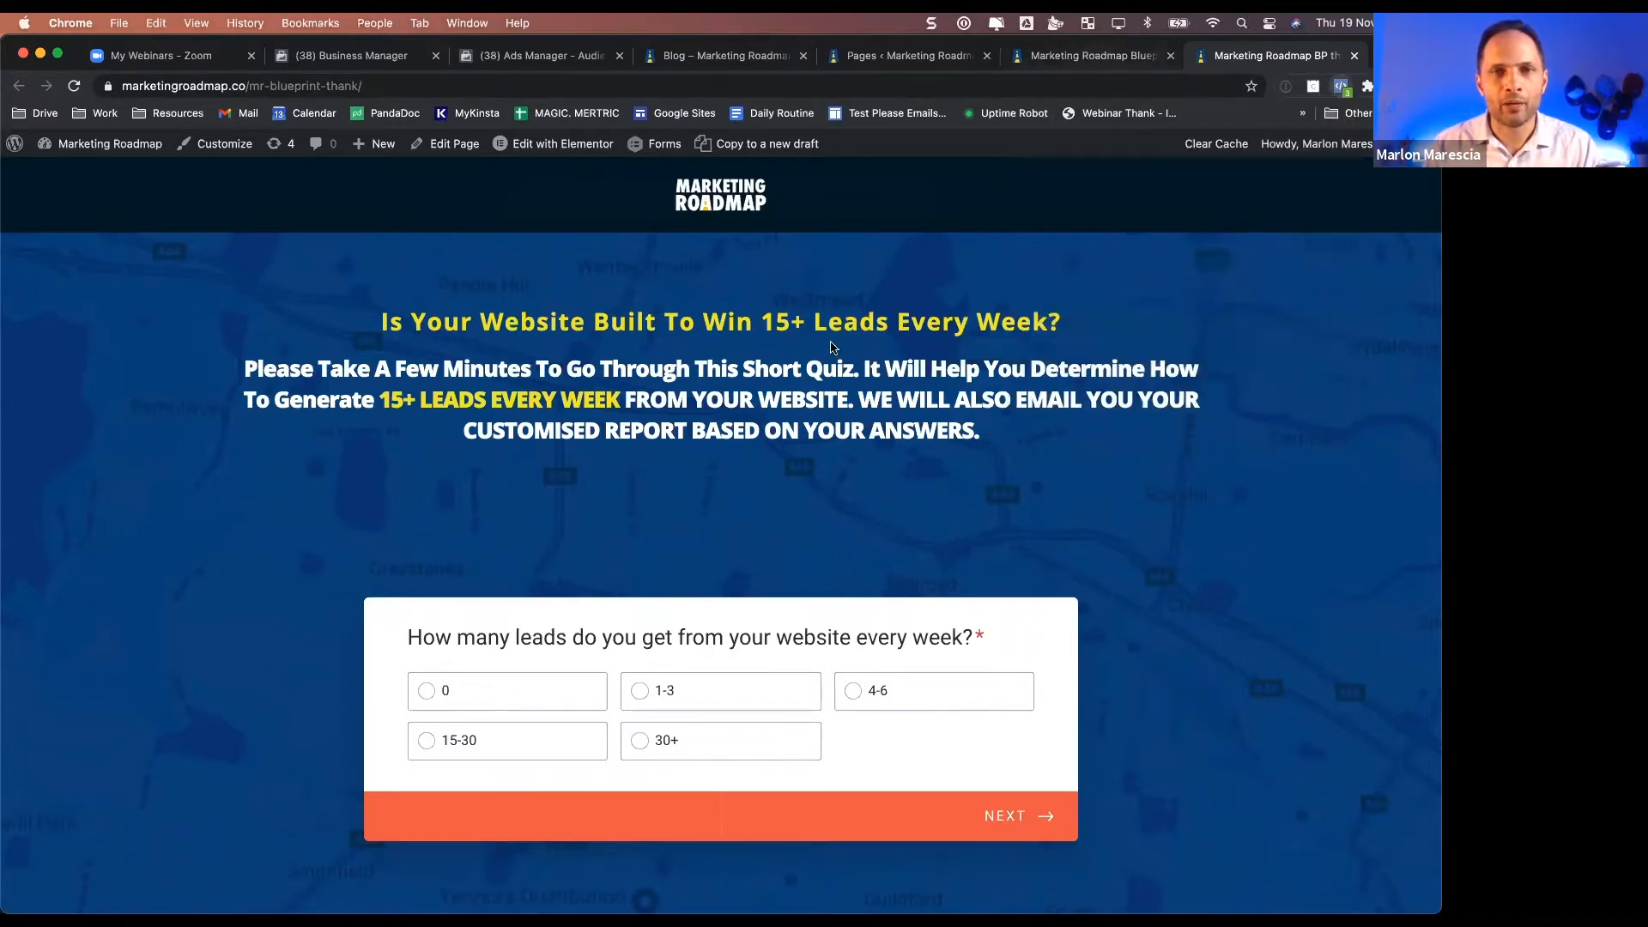
- Examine the blueprint landing page, following its download link to the opt-in form and returning to the page's start
{"action": "left_click", "coordinate": [1095, 55]}
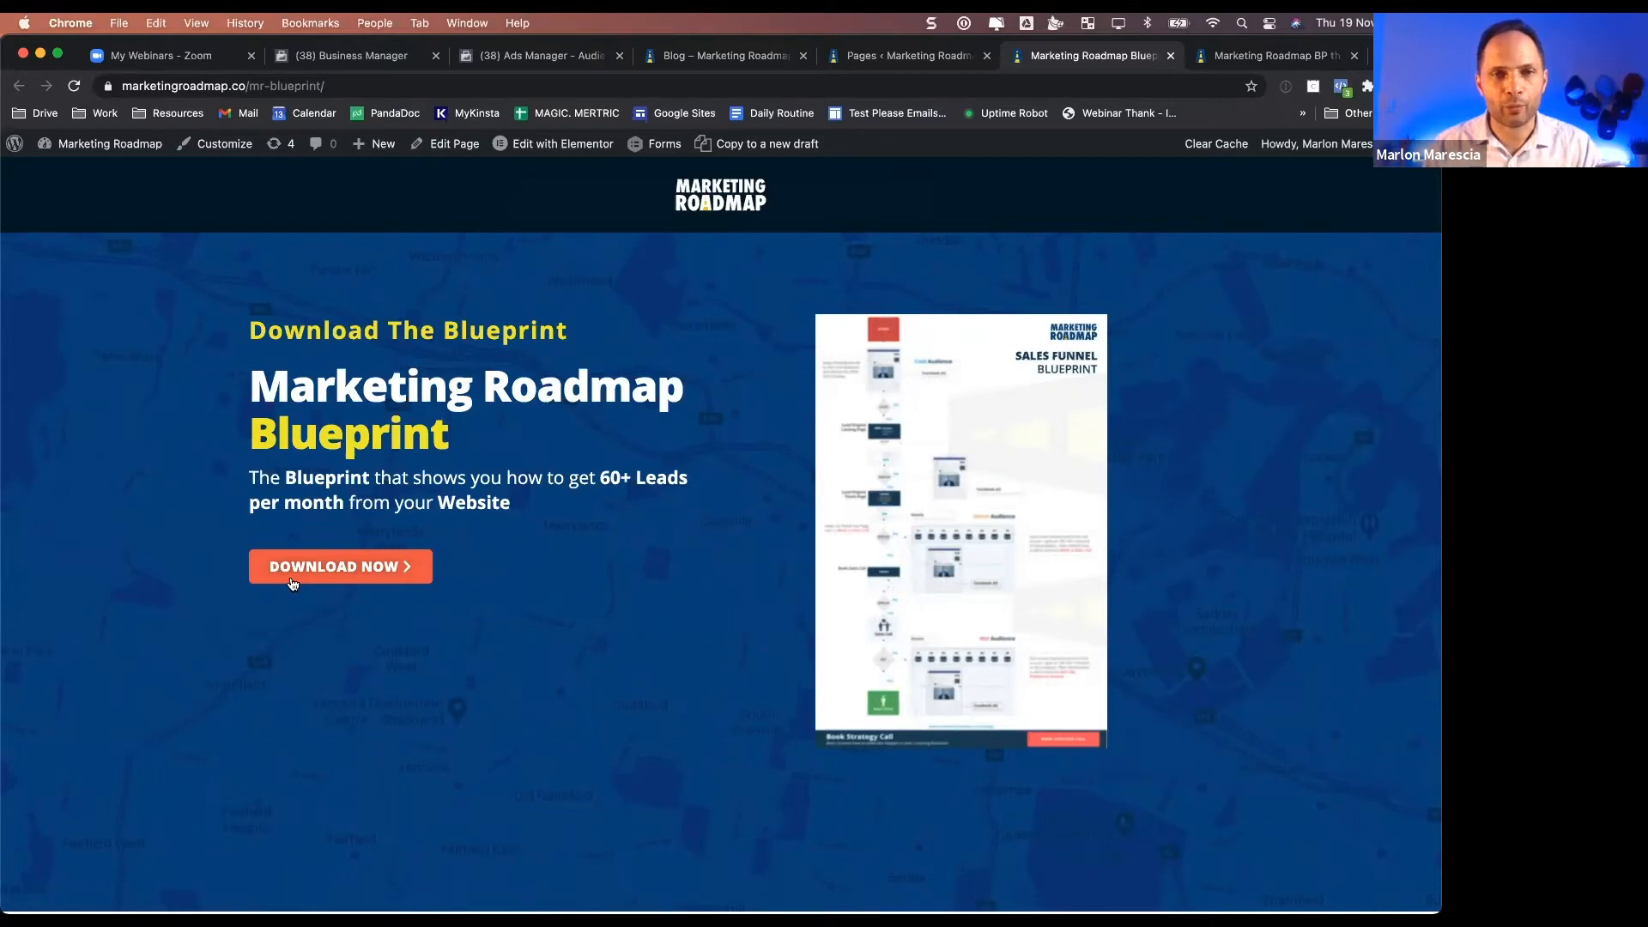
{"action": "left_click", "coordinate": [393, 568]}
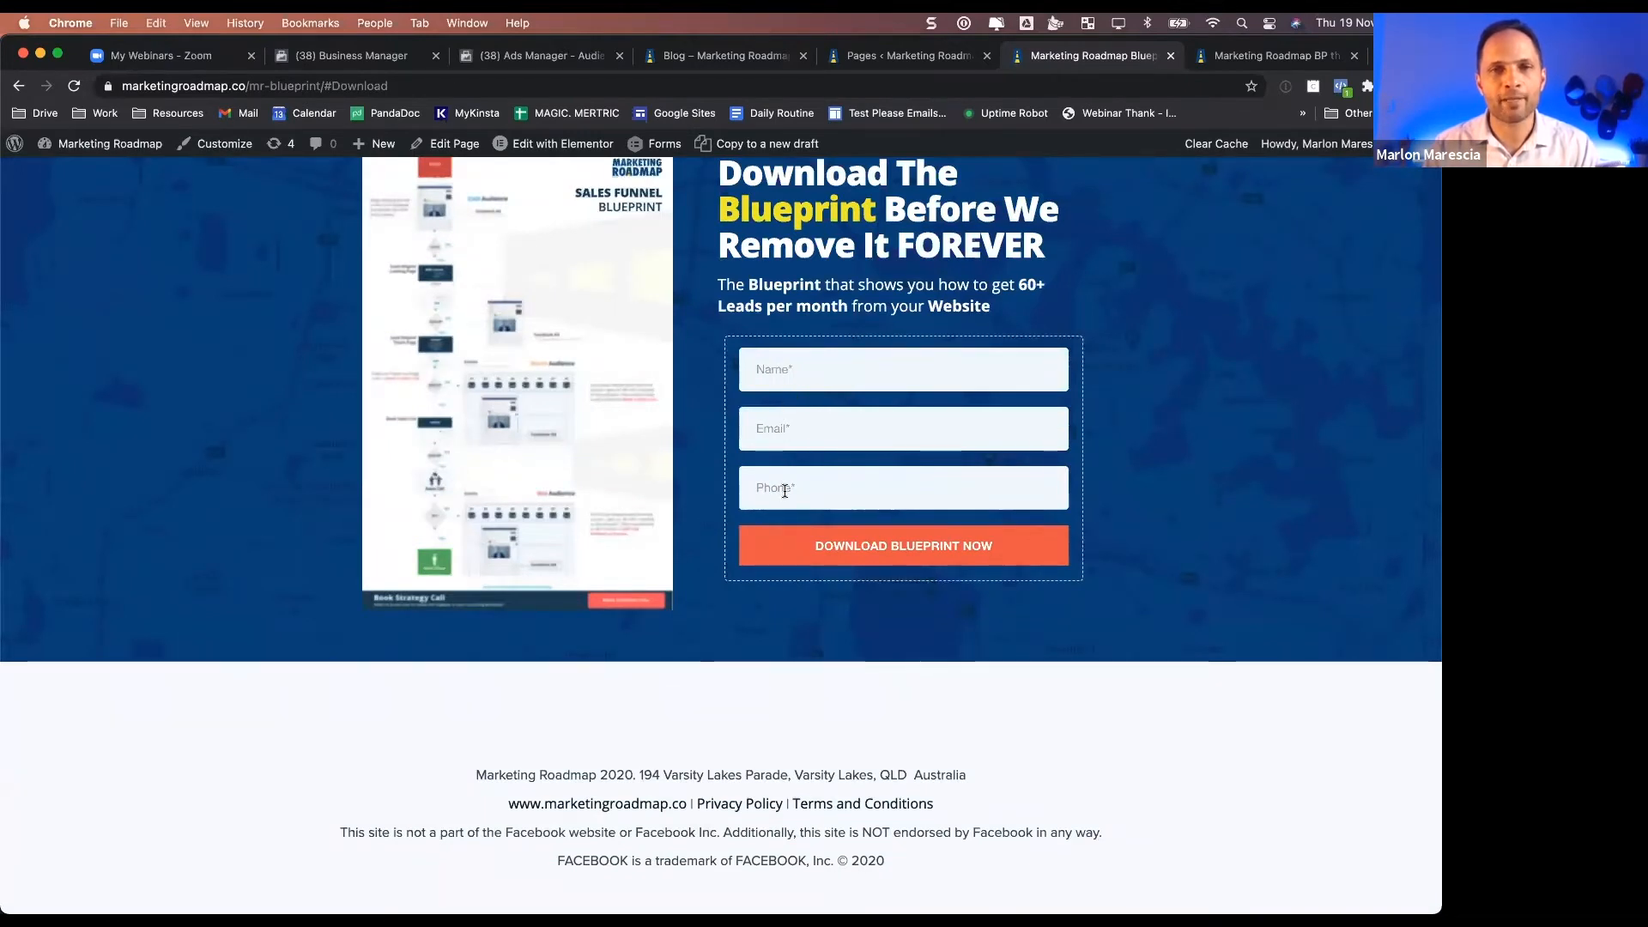
{"action": "scroll", "coordinate": [784, 491], "scroll_direction": "up", "scroll_amount": 20}
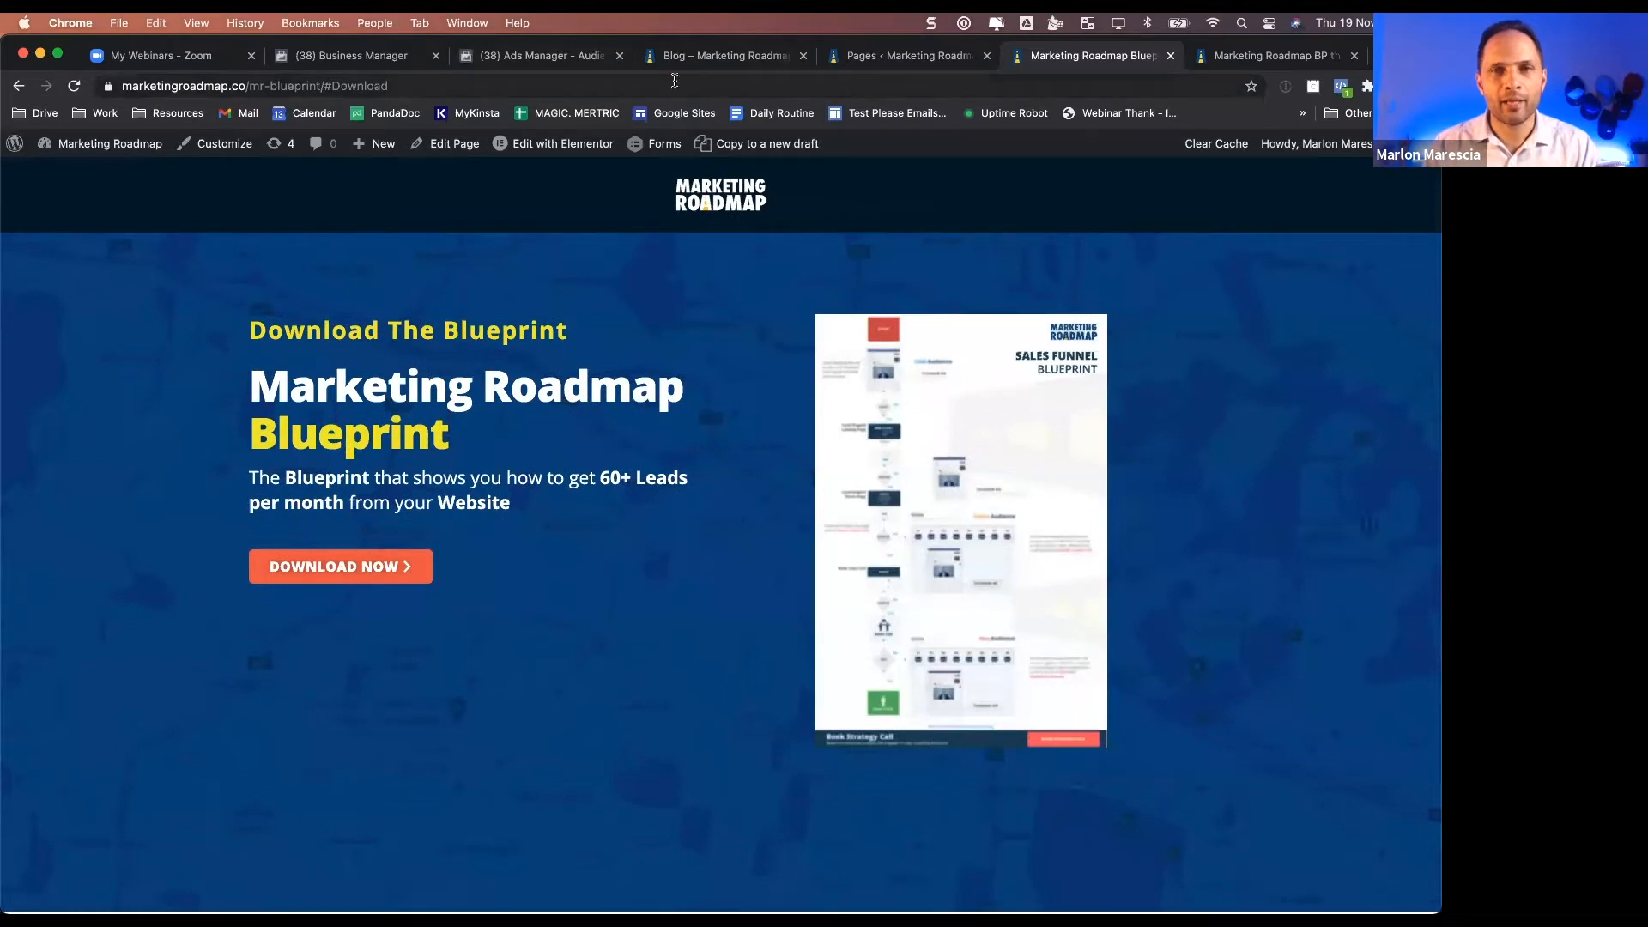
{"action": "scroll", "coordinate": [631, 391], "scroll_direction": "down", "scroll_amount": 1}
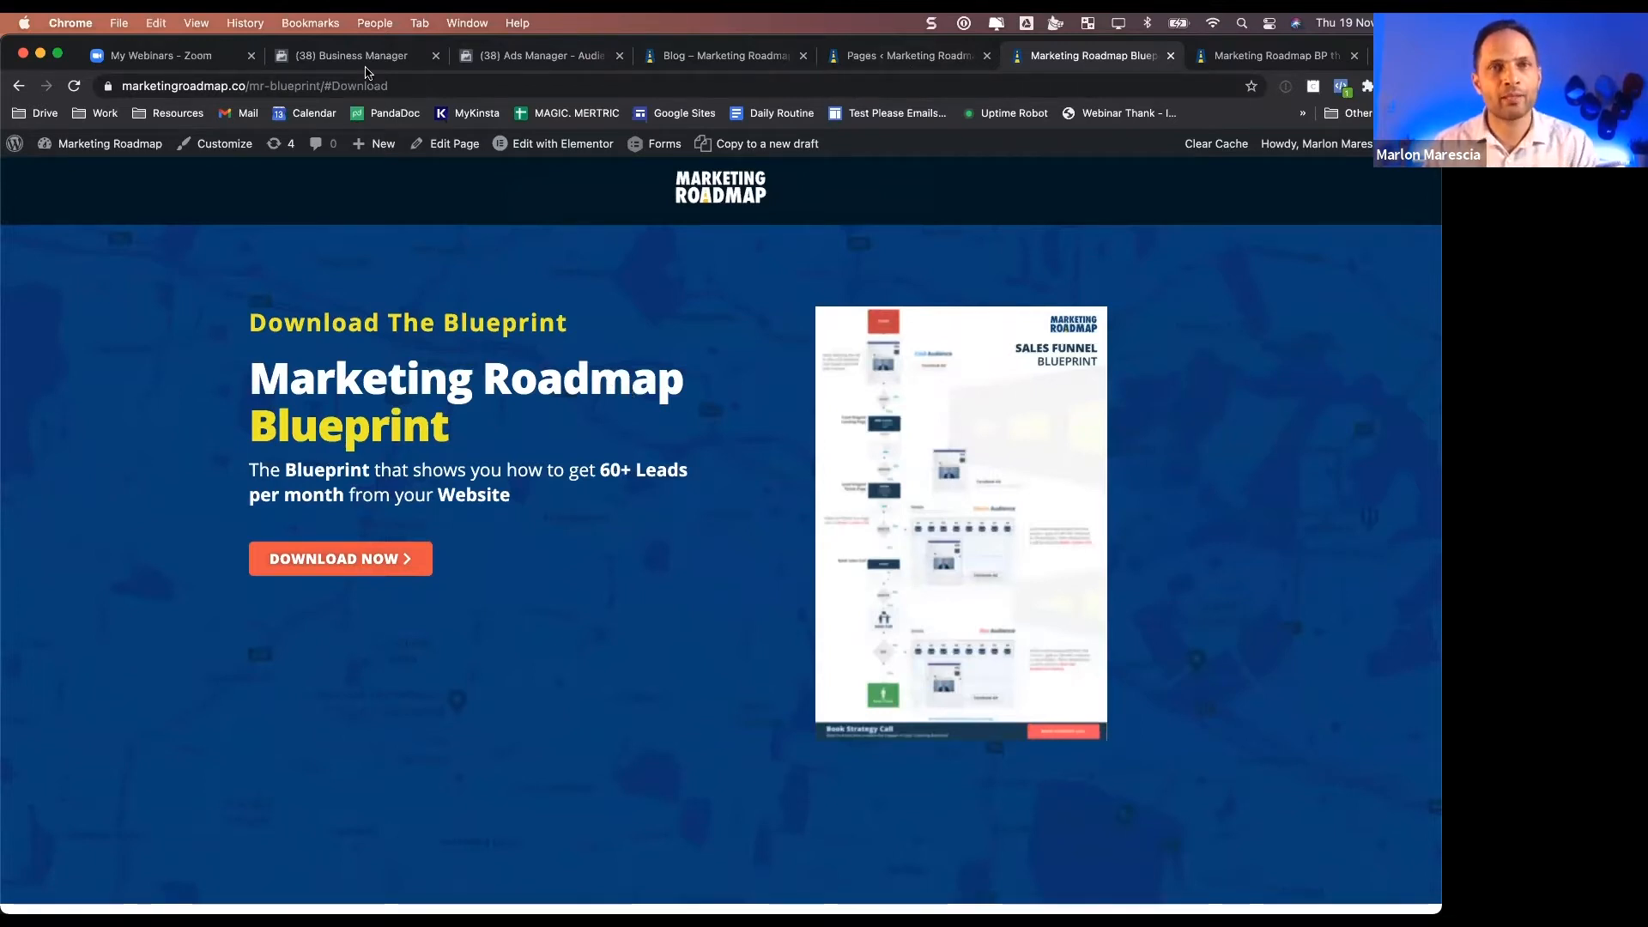
- Return to the open Audiences page in Facebook Ads Manager
{"action": "left_click", "coordinate": [372, 67]}
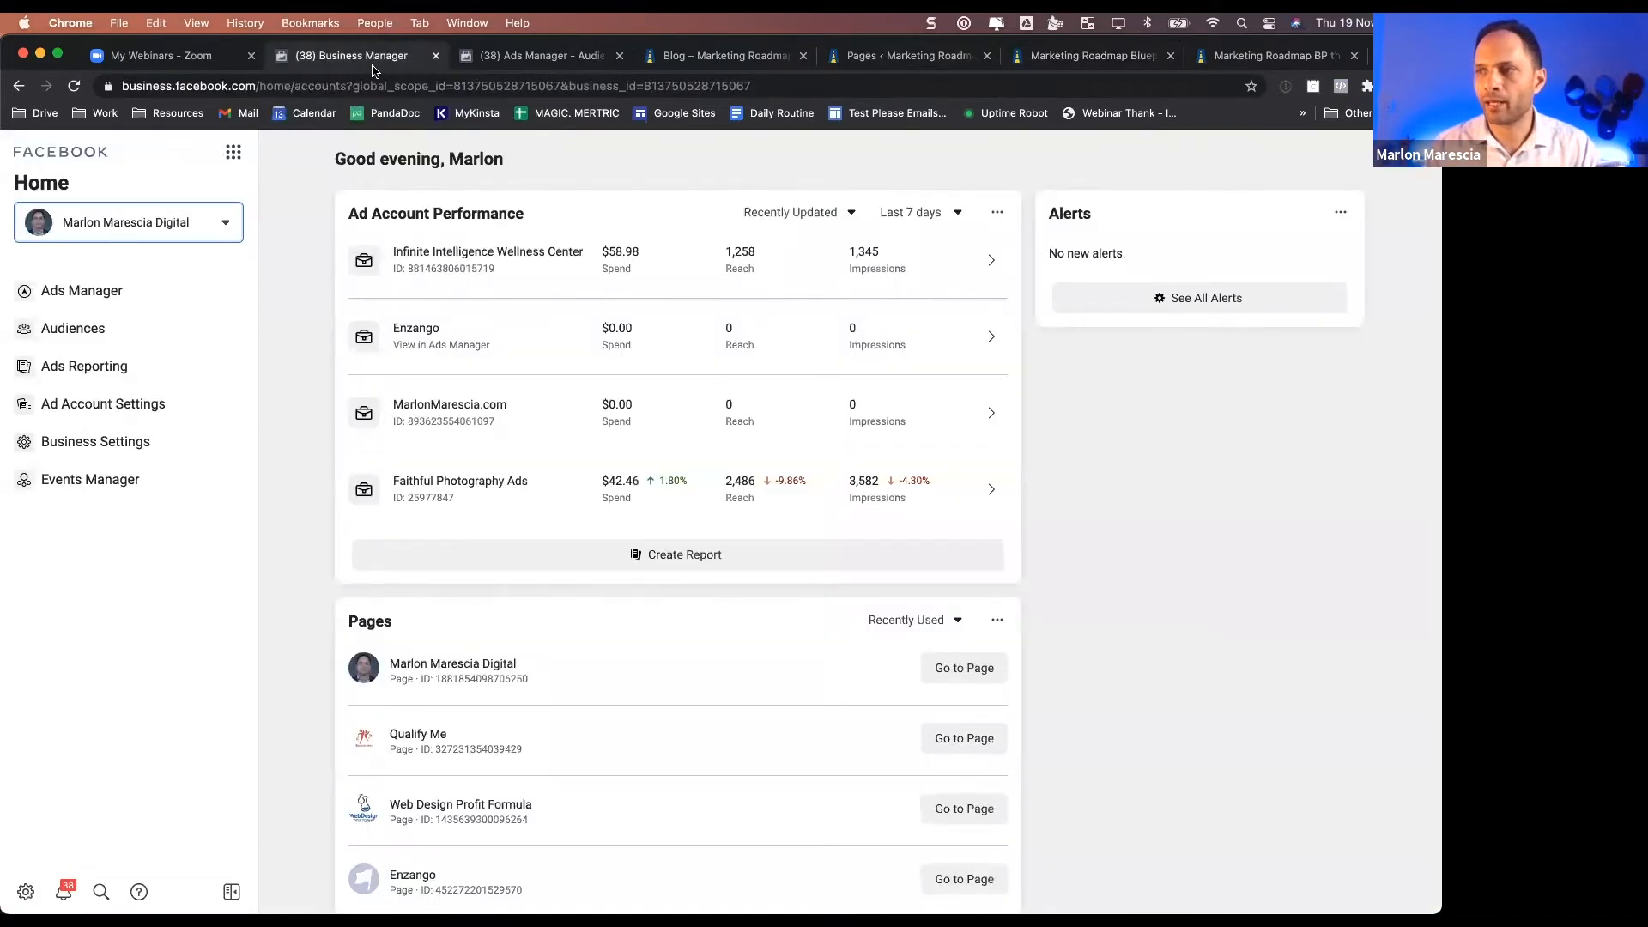
{"action": "left_click", "coordinate": [551, 62]}
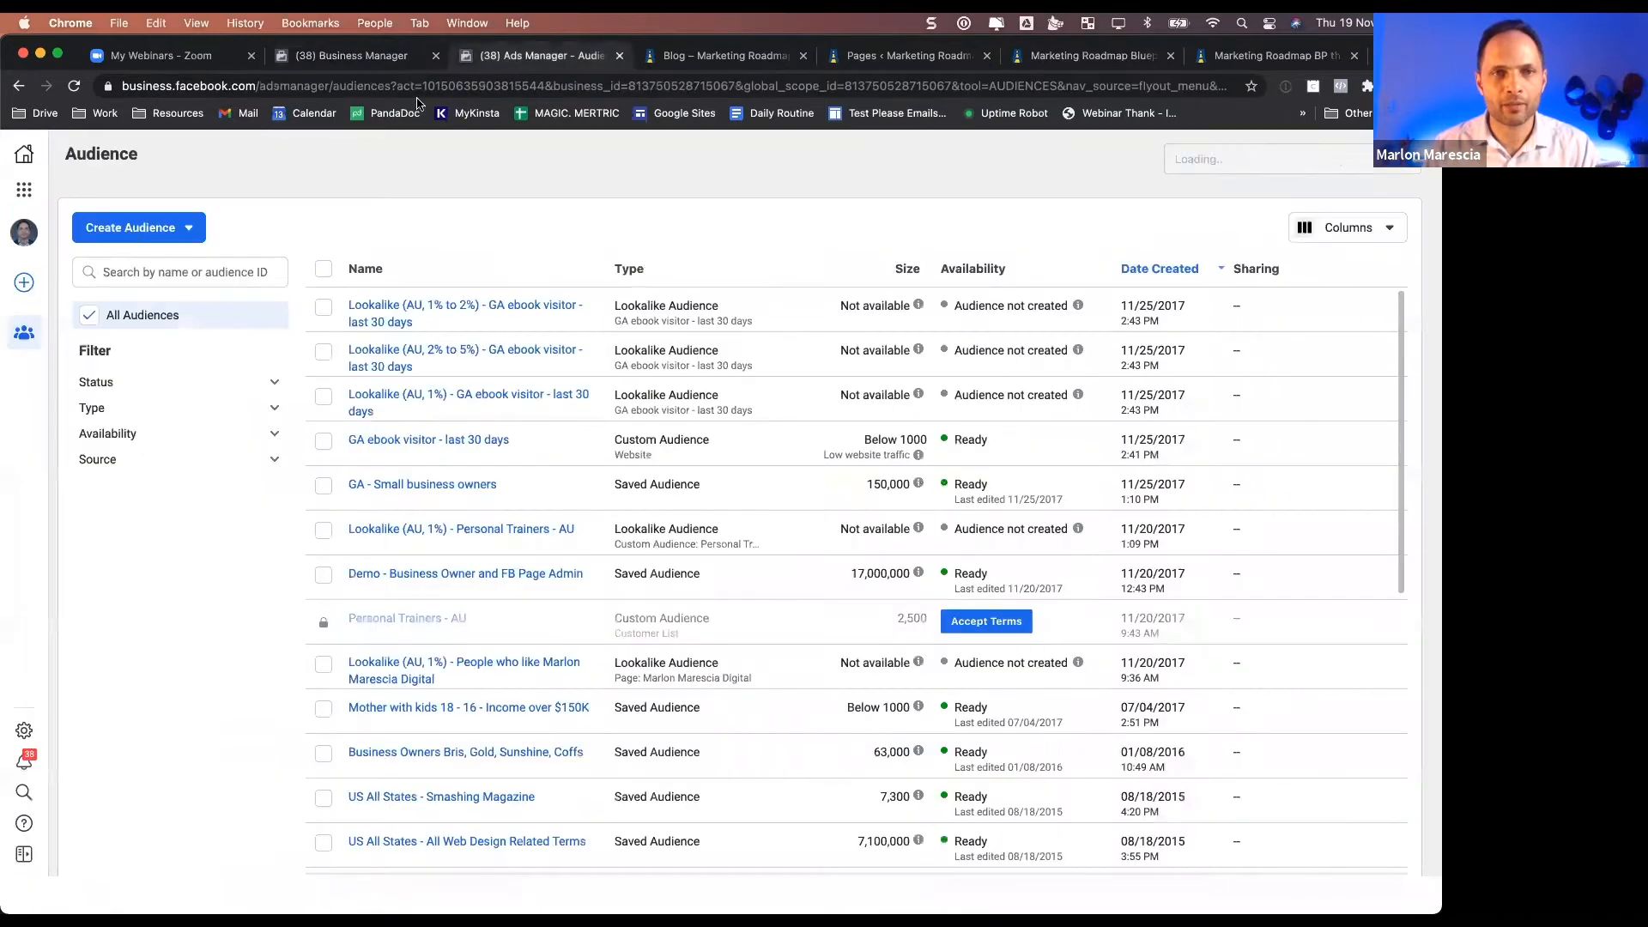
- Examine the custom audience sources and the engagement criteria for an Instagram account audience, including people who saved any post or ad
{"action": "left_click", "coordinate": [188, 230]}
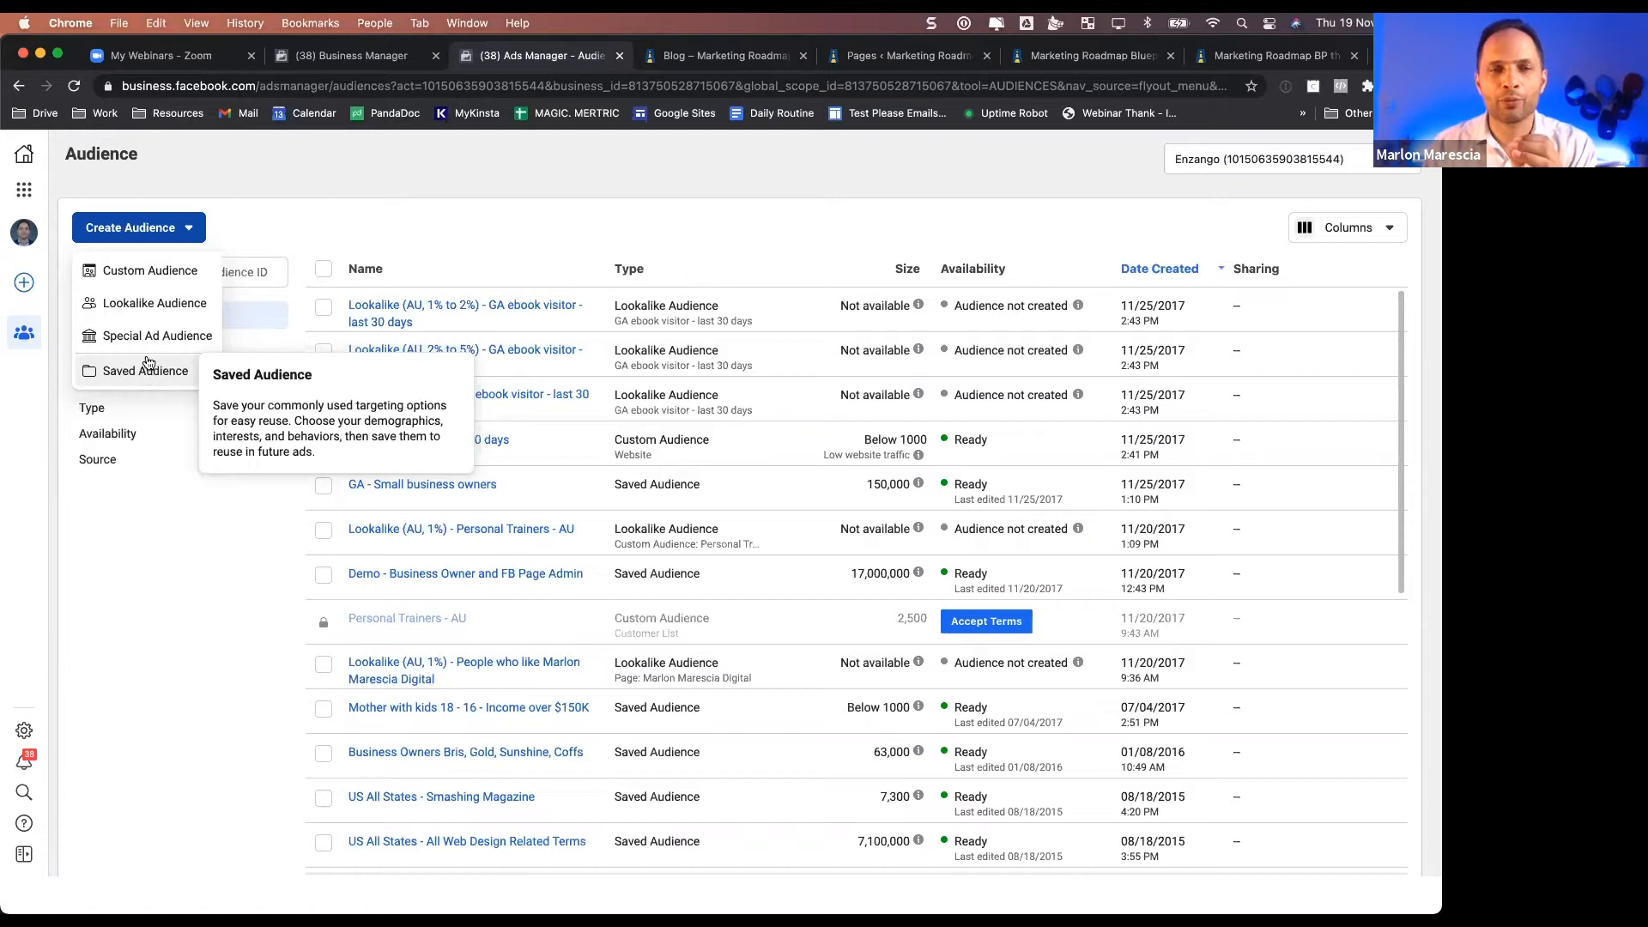
{"action": "left_click", "coordinate": [156, 272]}
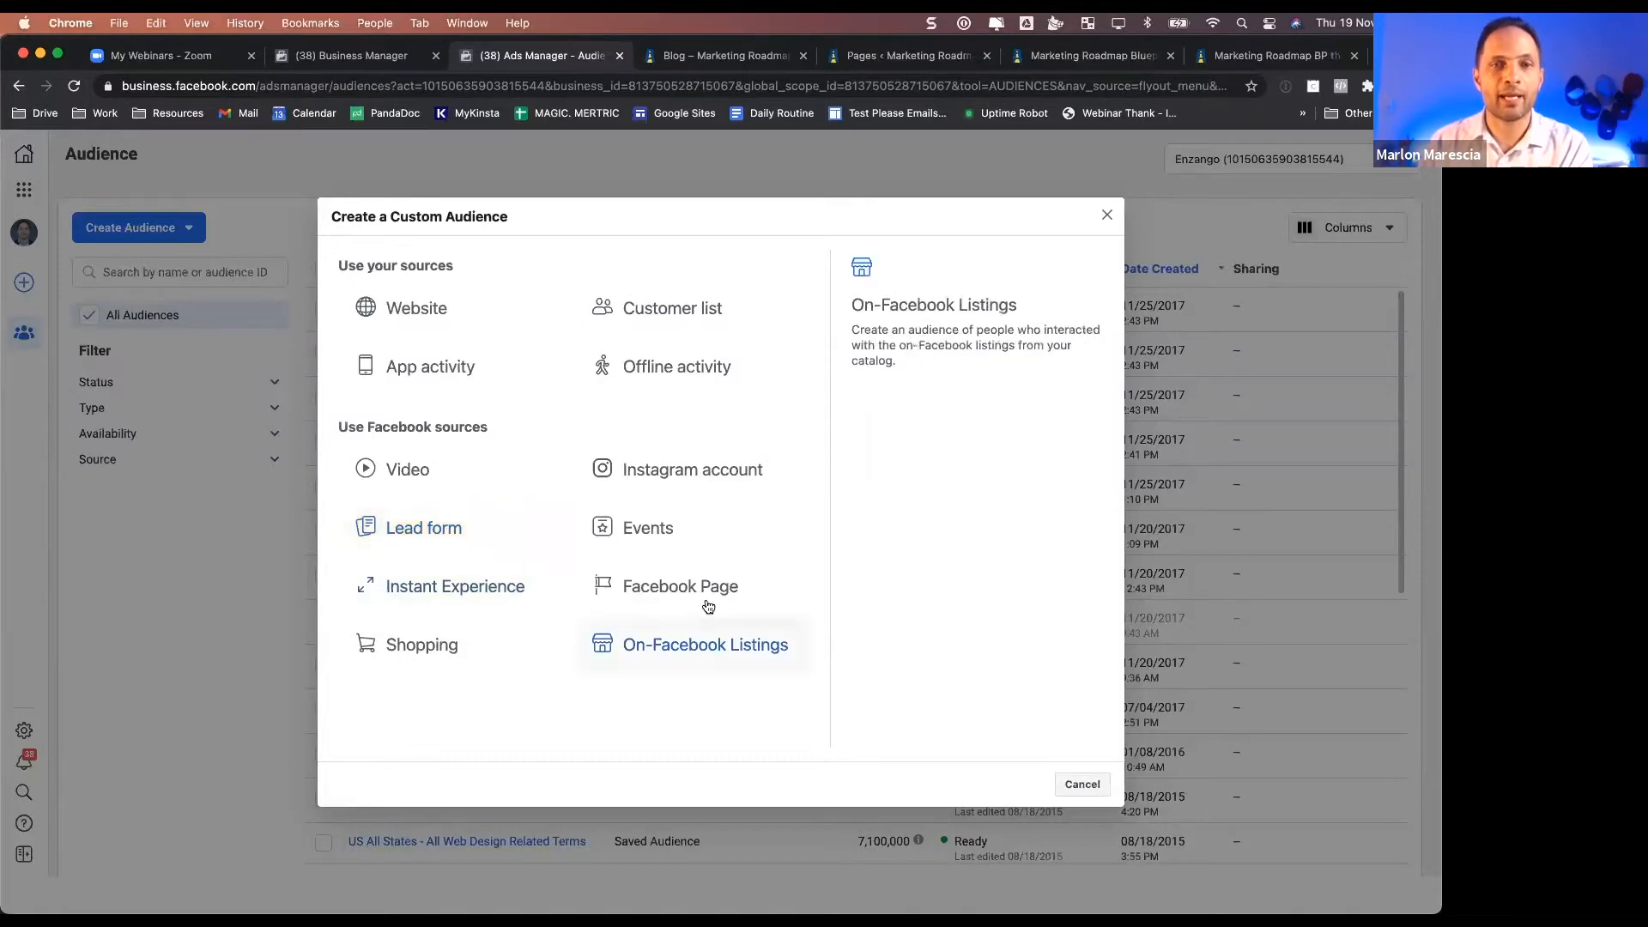
{"action": "left_click", "coordinate": [702, 472]}
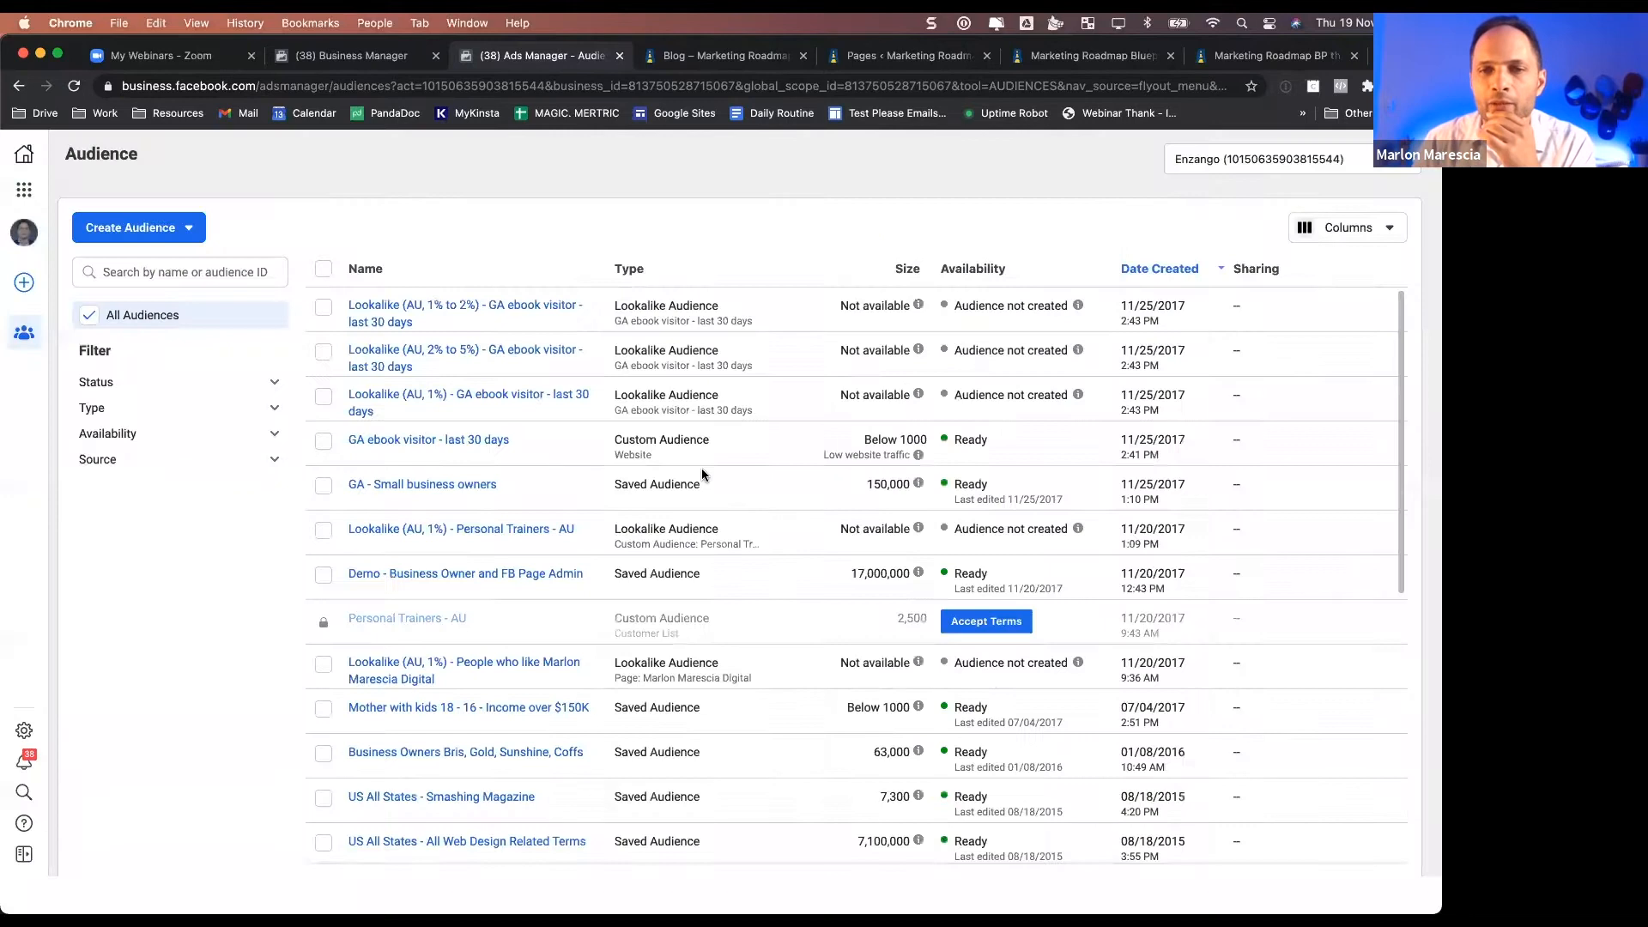
{"action": "left_click", "coordinate": [654, 407]}
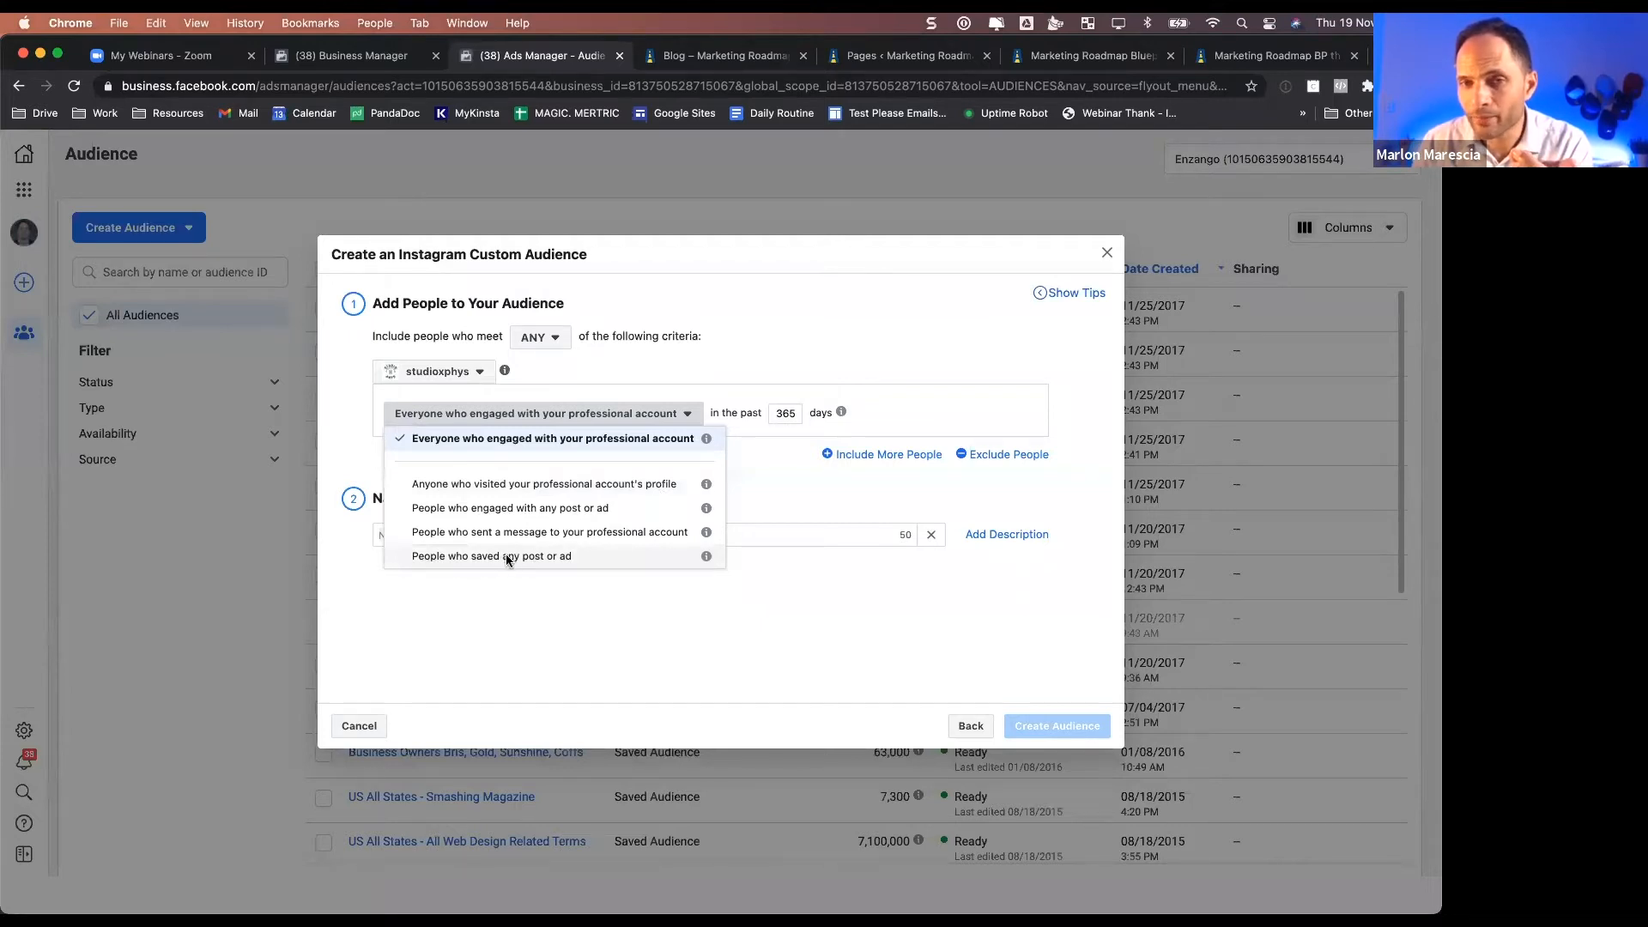
{"action": "left_click", "coordinate": [506, 556]}
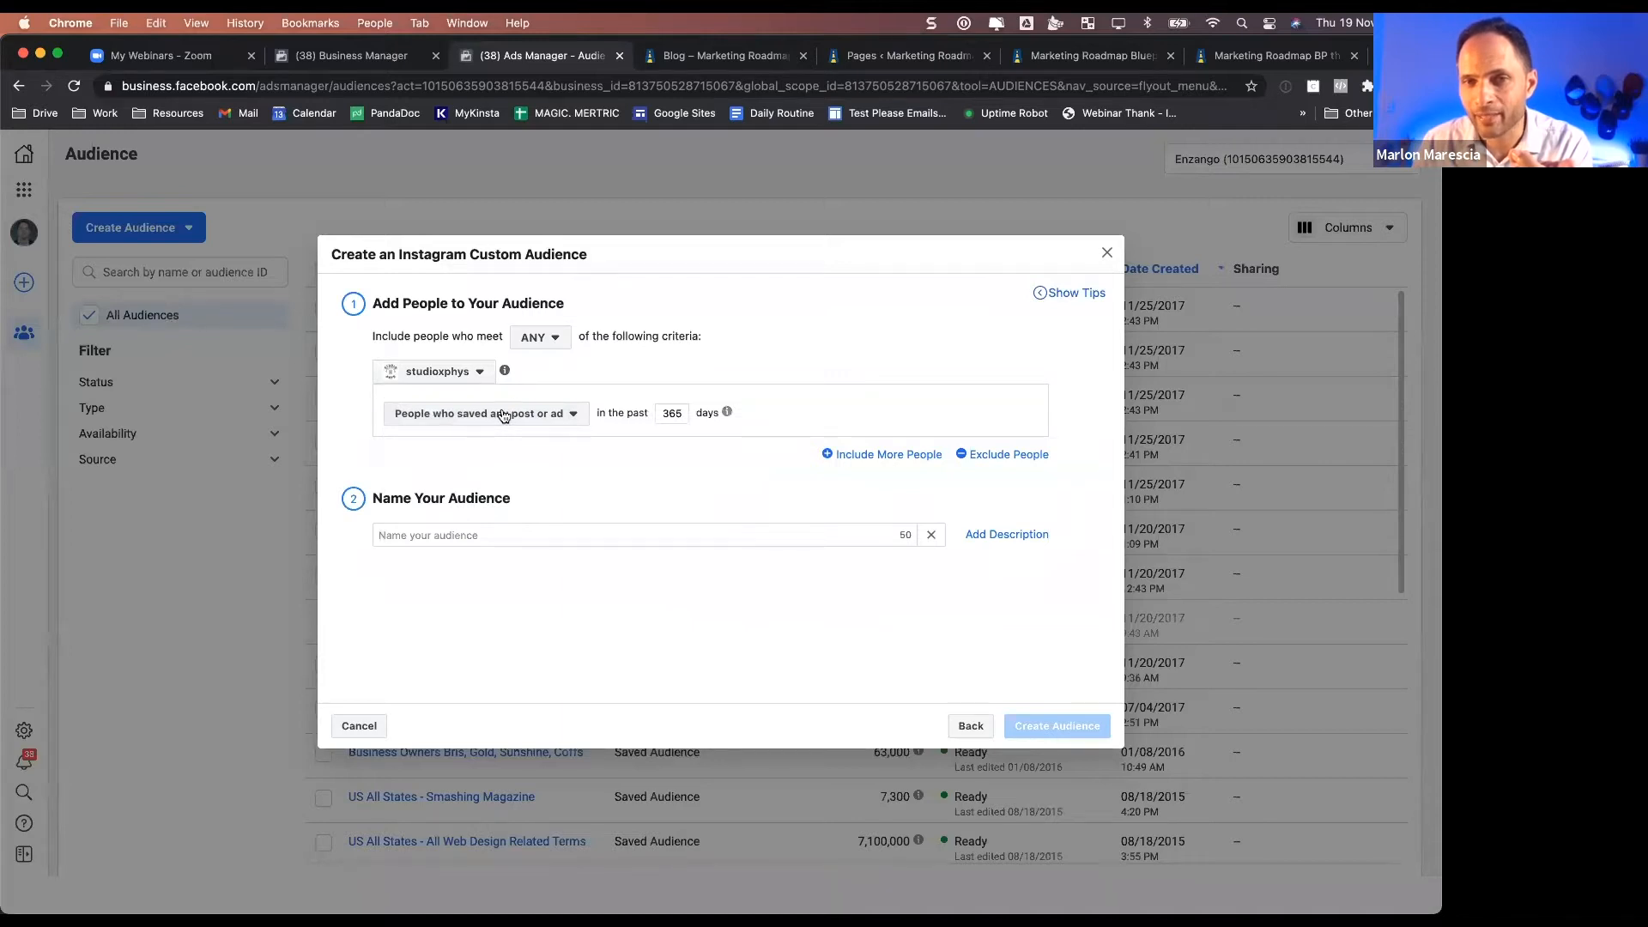
{"action": "left_click", "coordinate": [969, 725]}
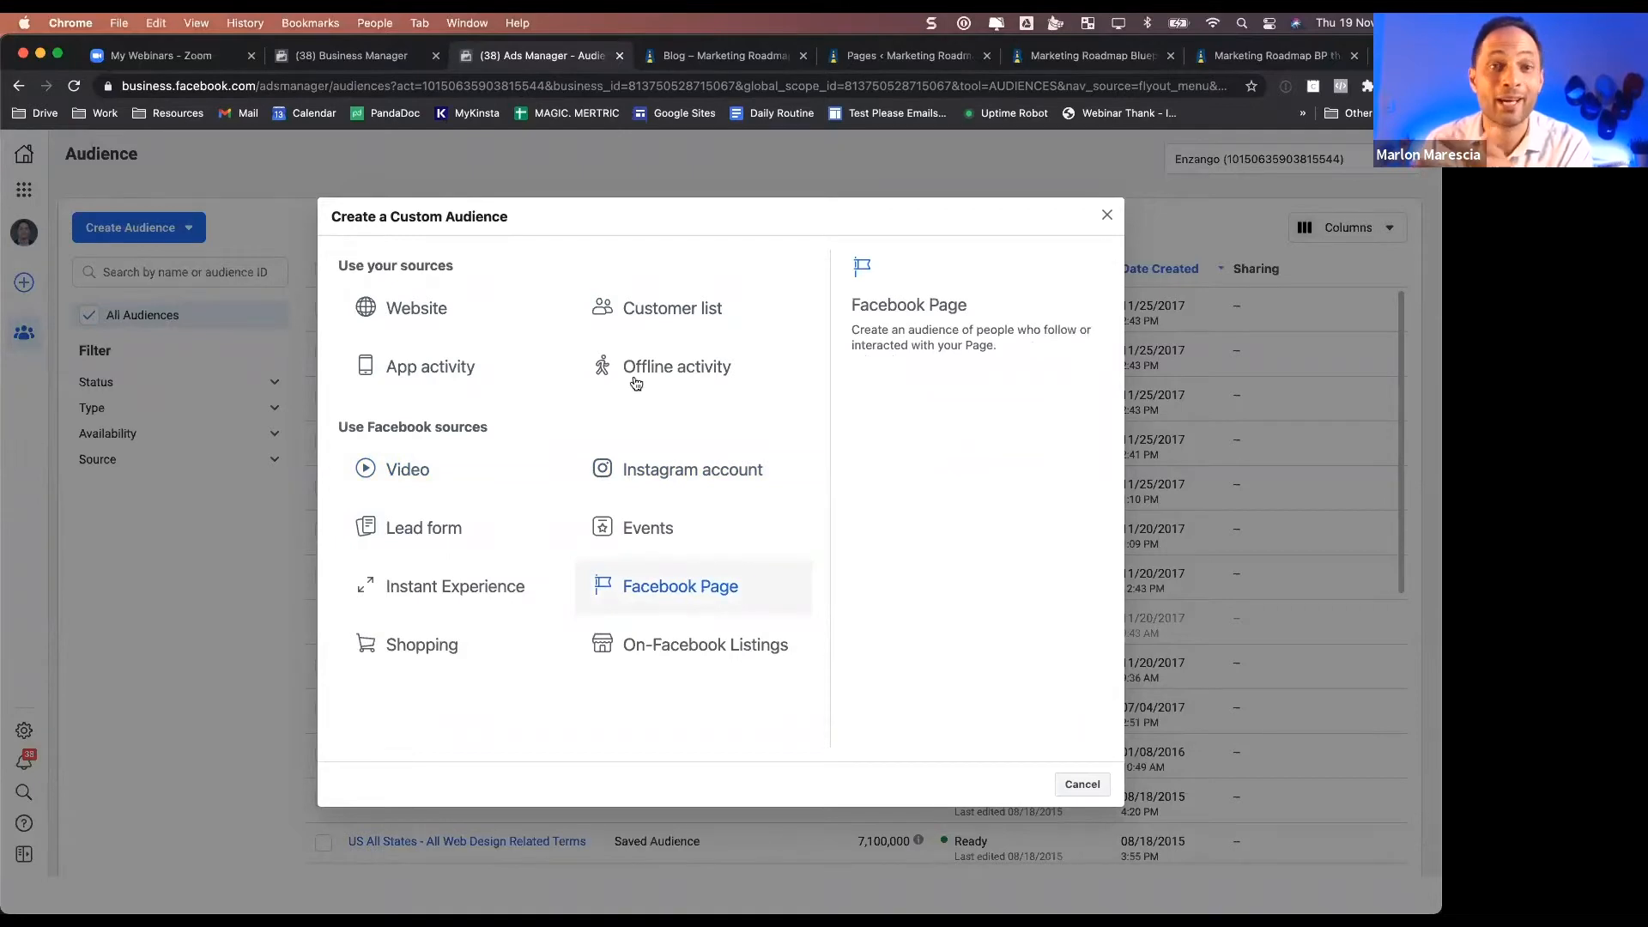
{"action": "left_click", "coordinate": [1083, 785]}
- Start a new saved audience and review its location, age, gender and detailed targeting options
{"action": "left_click", "coordinate": [178, 229]}
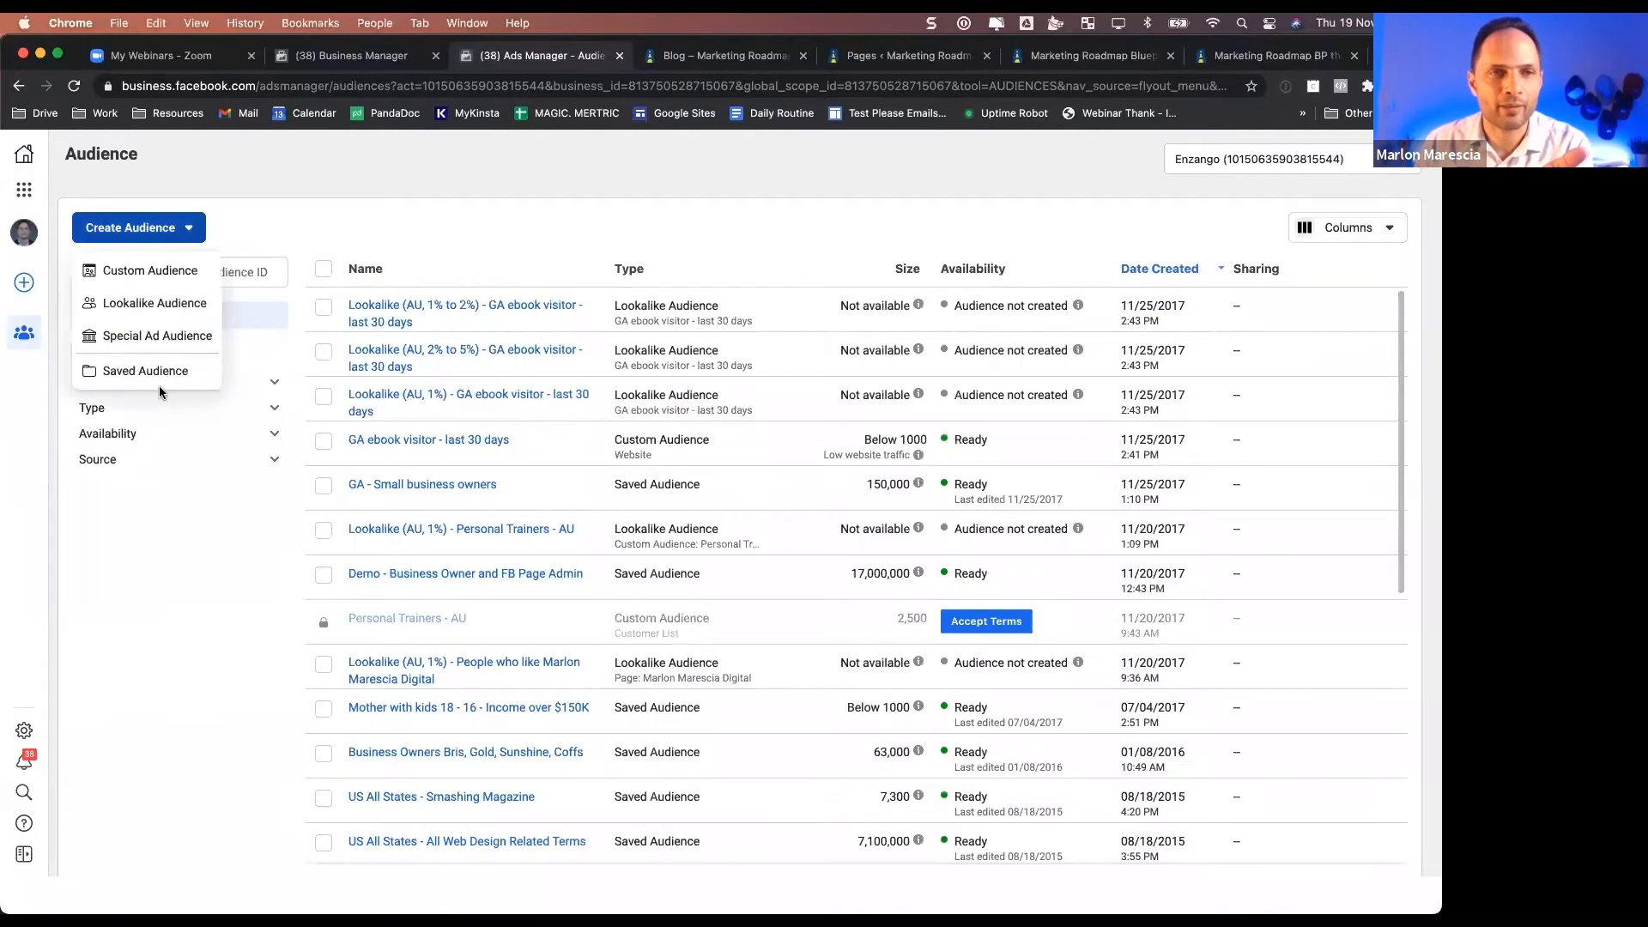
{"action": "left_click", "coordinate": [172, 366]}
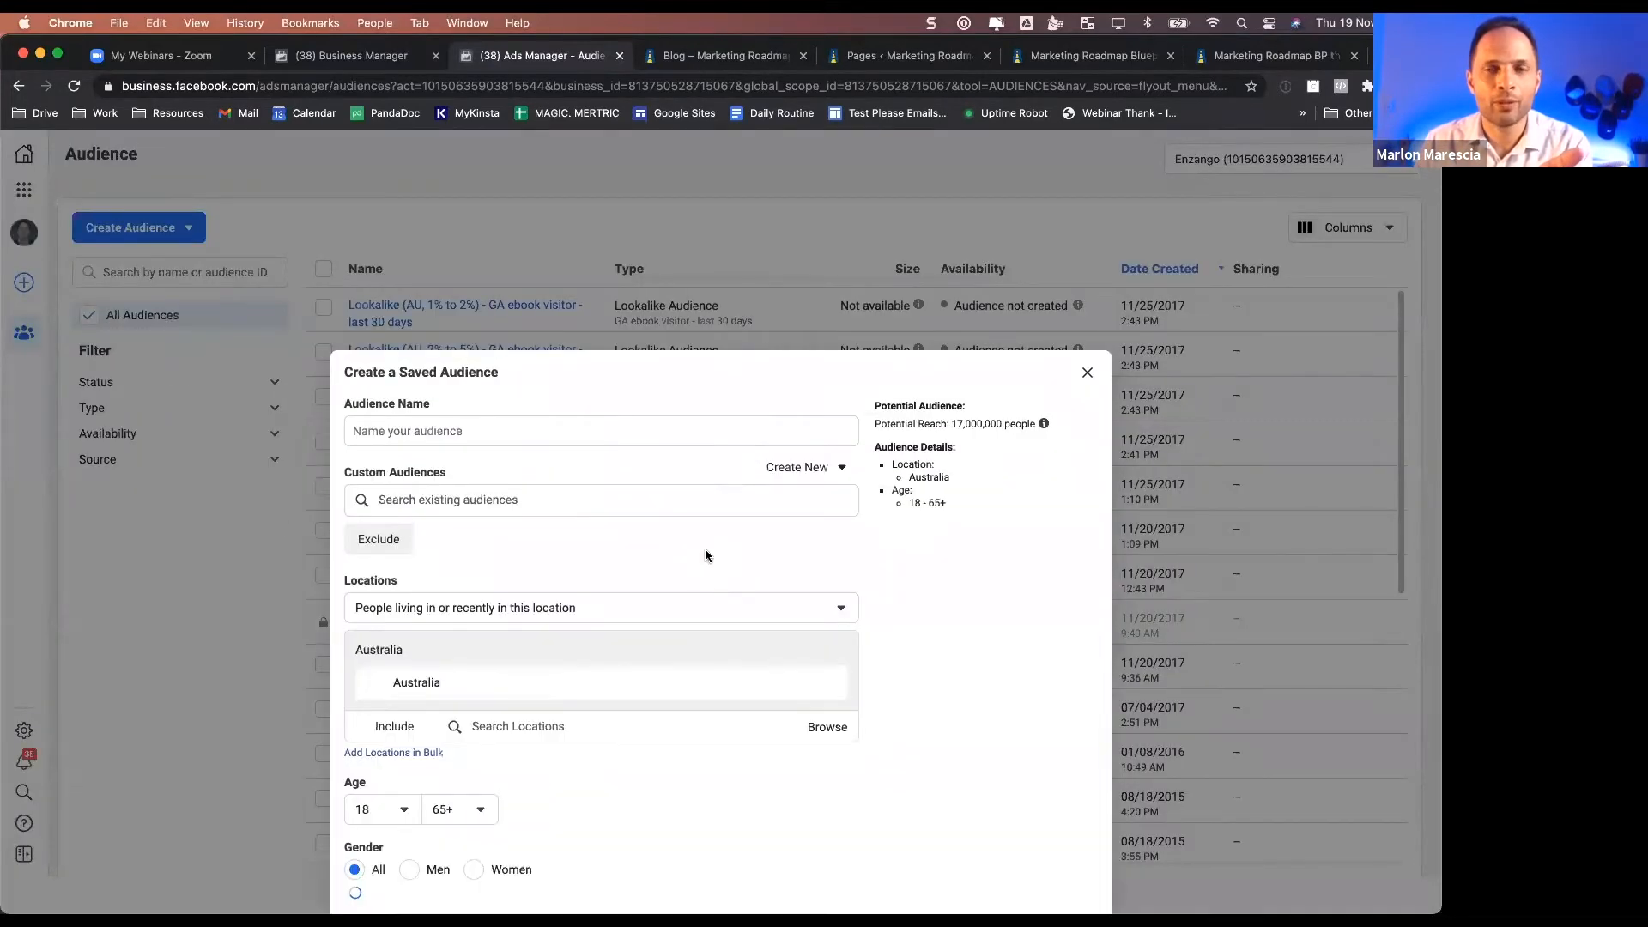
{"action": "scroll", "coordinate": [705, 550], "scroll_direction": "down", "scroll_amount": 3}
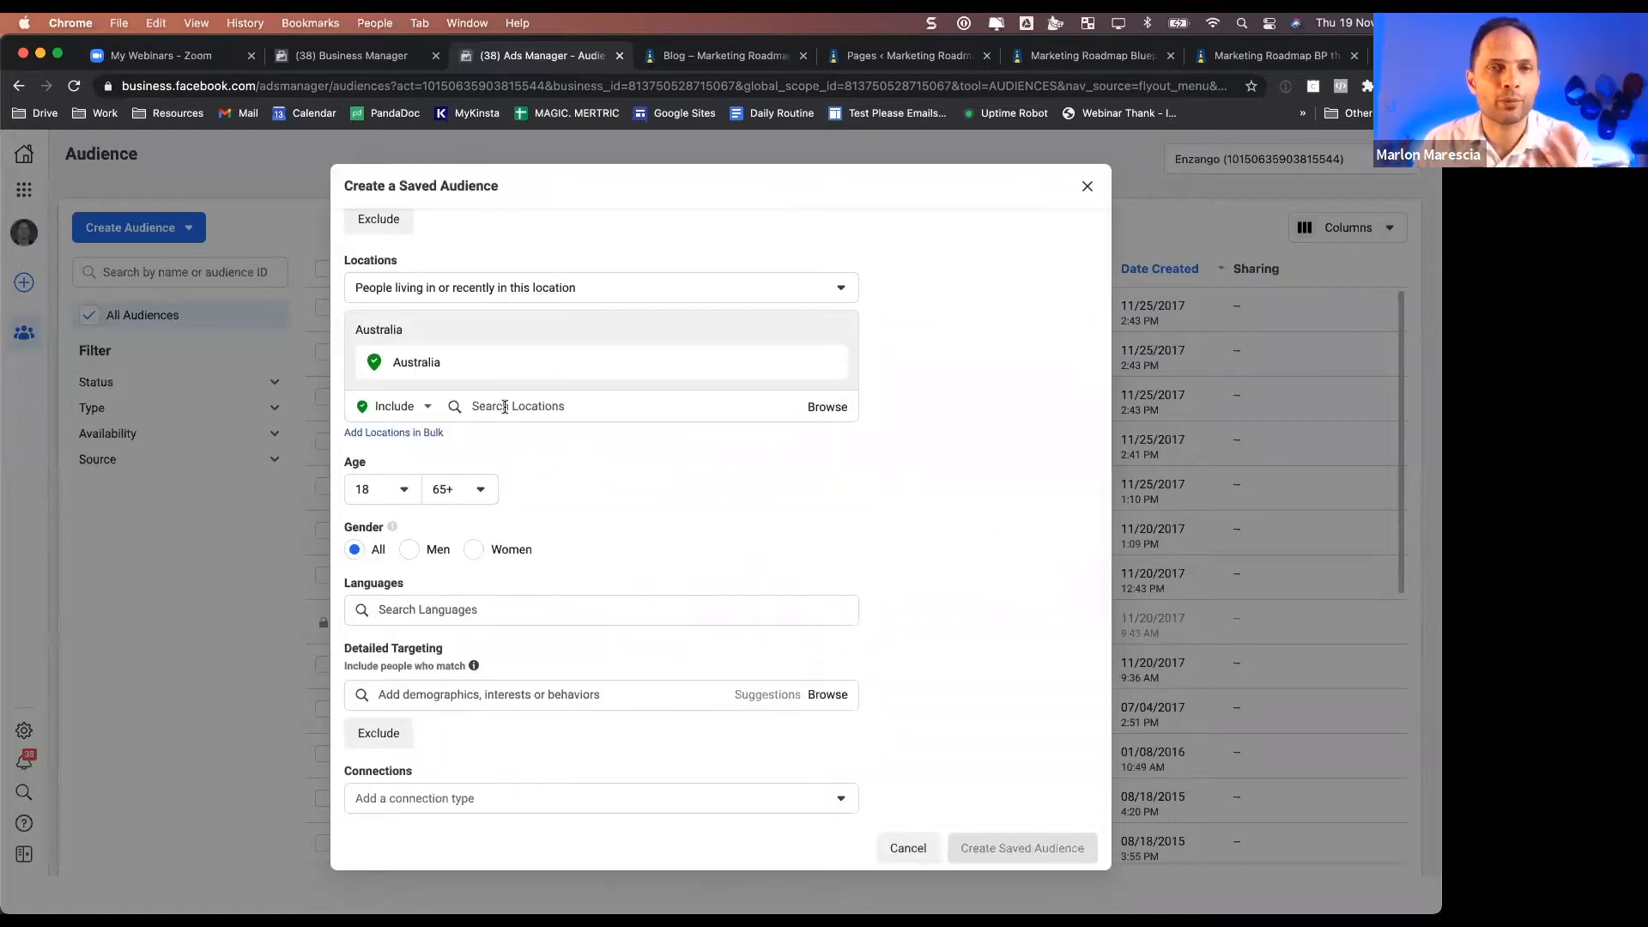
{"action": "scroll", "coordinate": [465, 321], "scroll_direction": "up", "scroll_amount": 3}
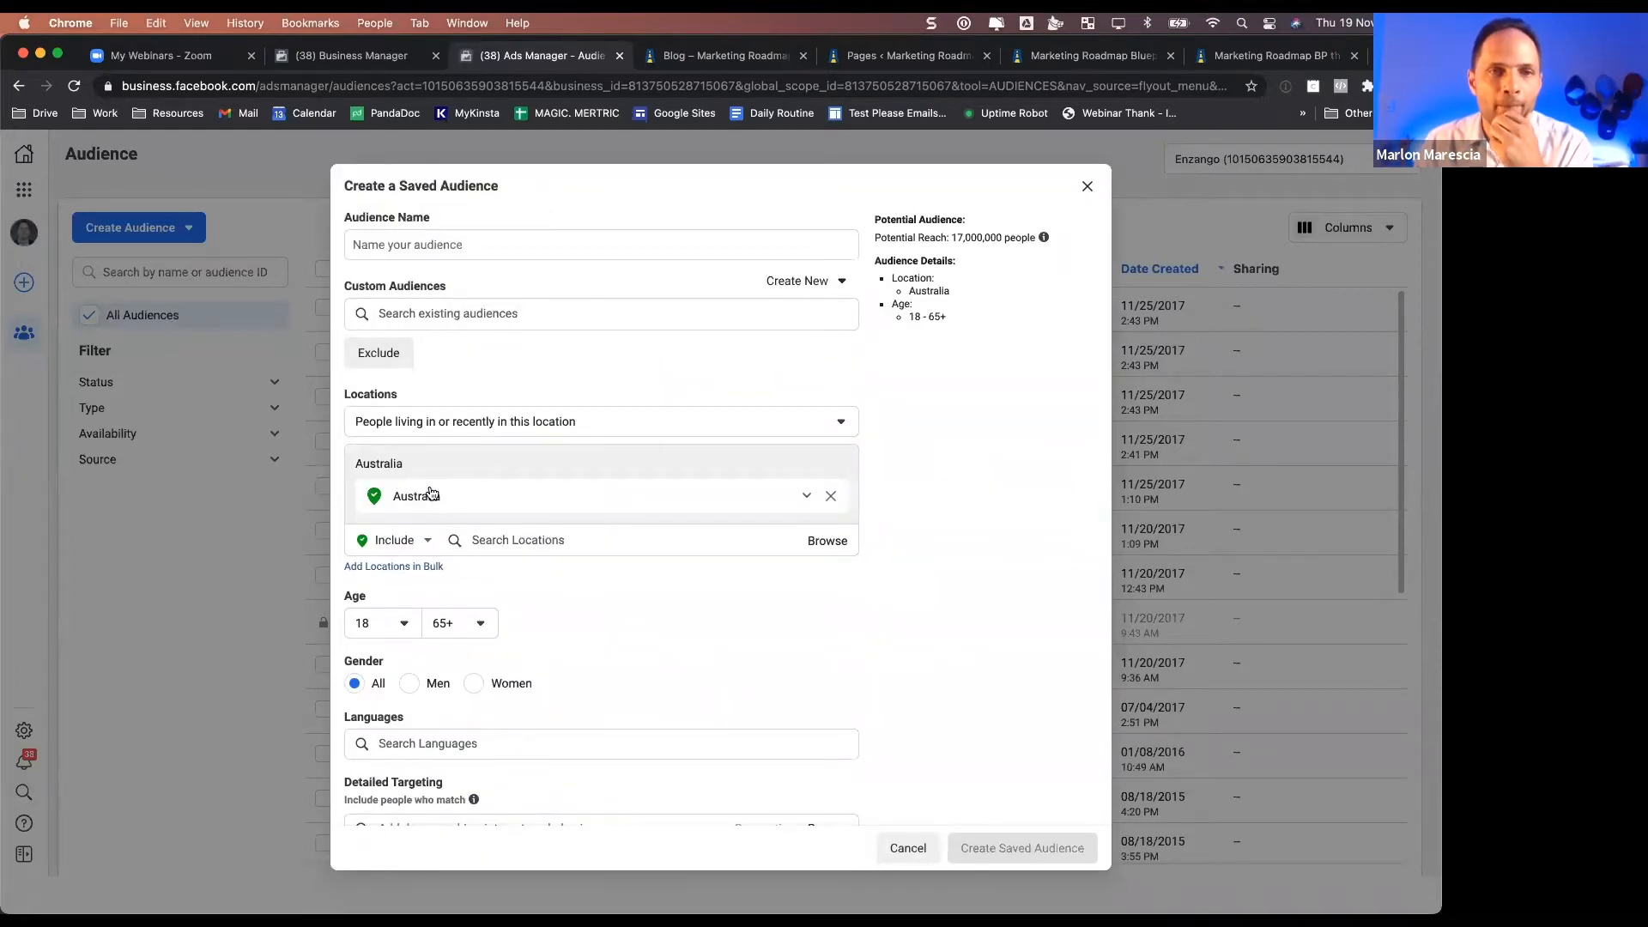
{"action": "mouse_move", "coordinate": [464, 495]}
{"action": "scroll", "coordinate": [455, 491], "scroll_direction": "down", "scroll_amount": 3}
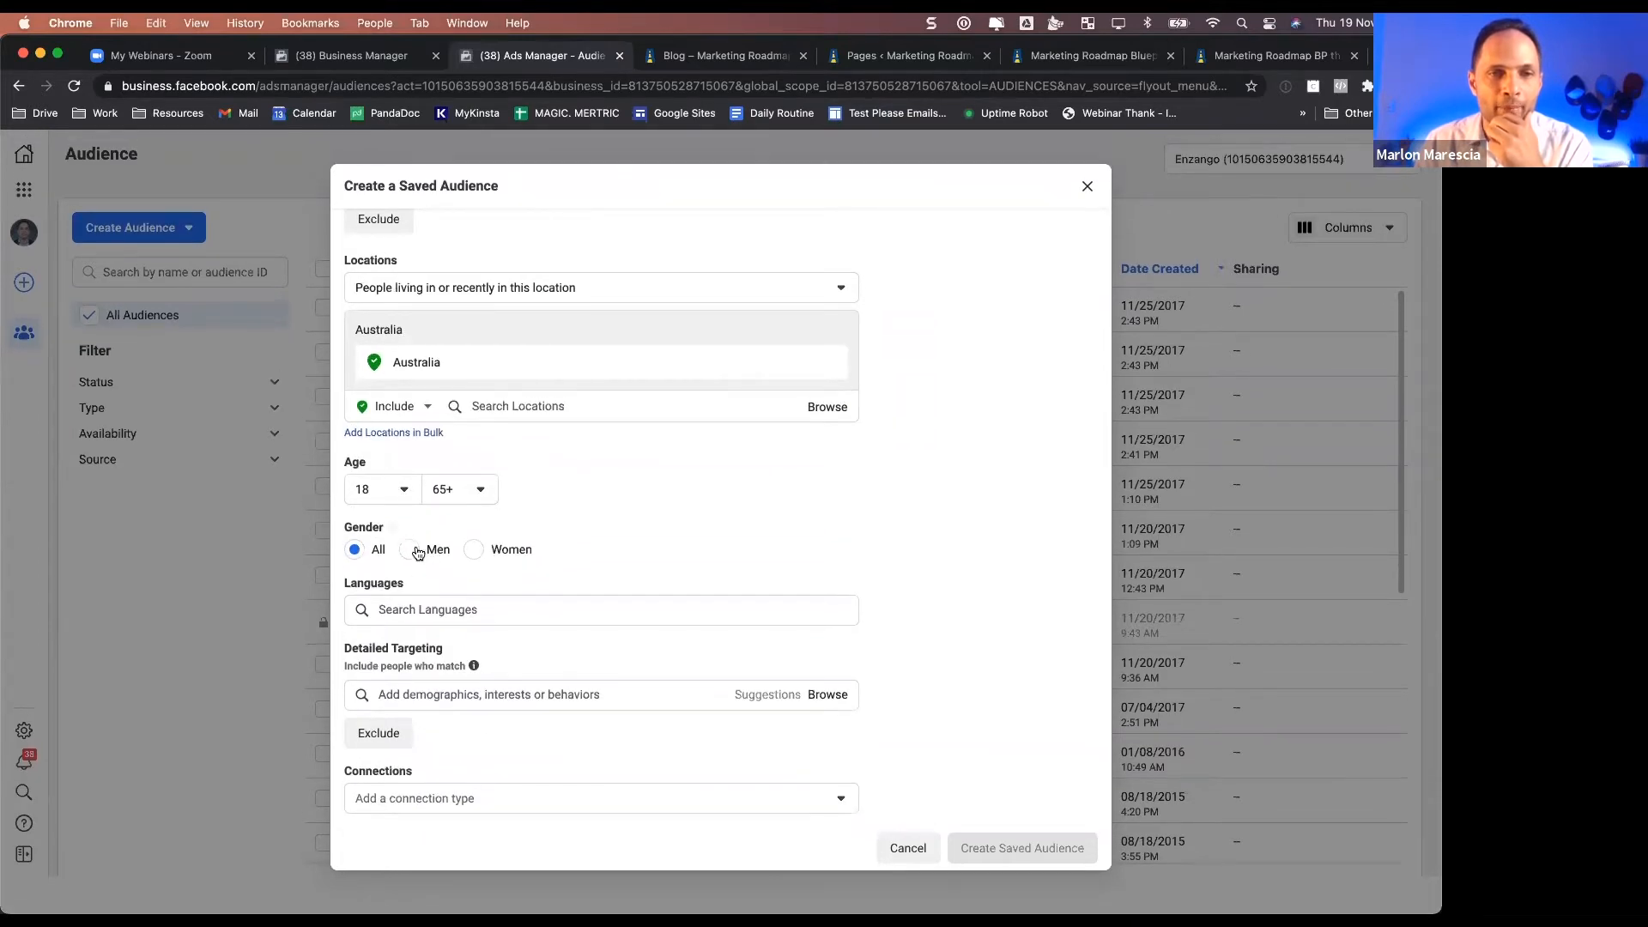
- Limit the saved audience to men whose employer is NRL - National Rugby League and check its potential reach
{"action": "left_click", "coordinate": [493, 700]}
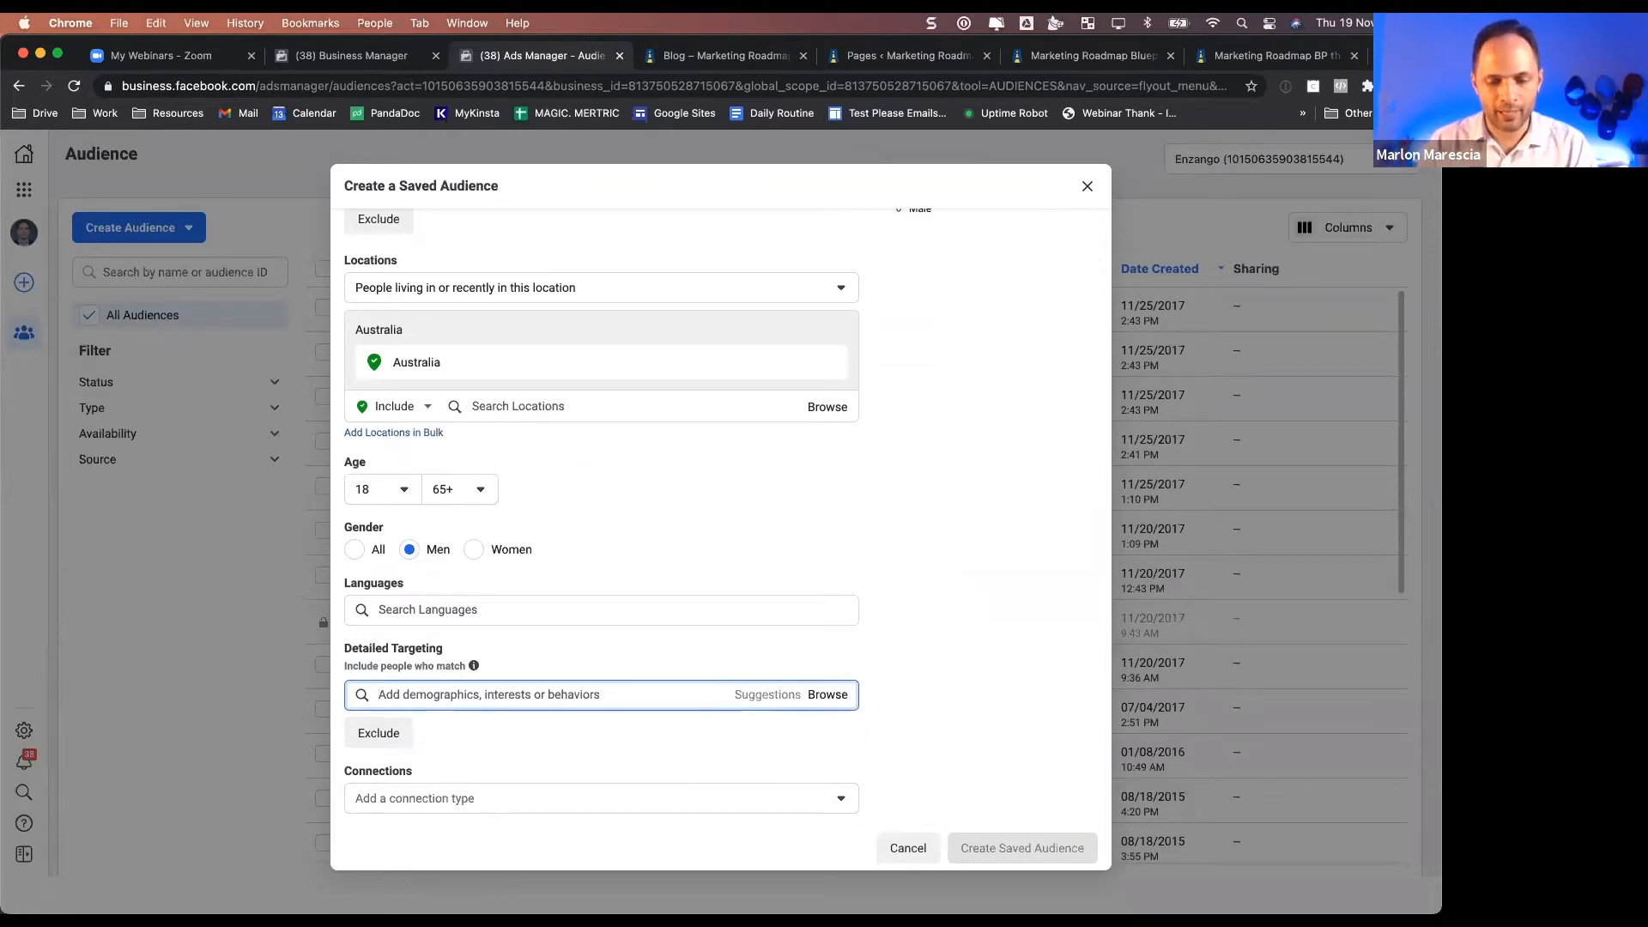
{"action": "type", "text": "nrl"}
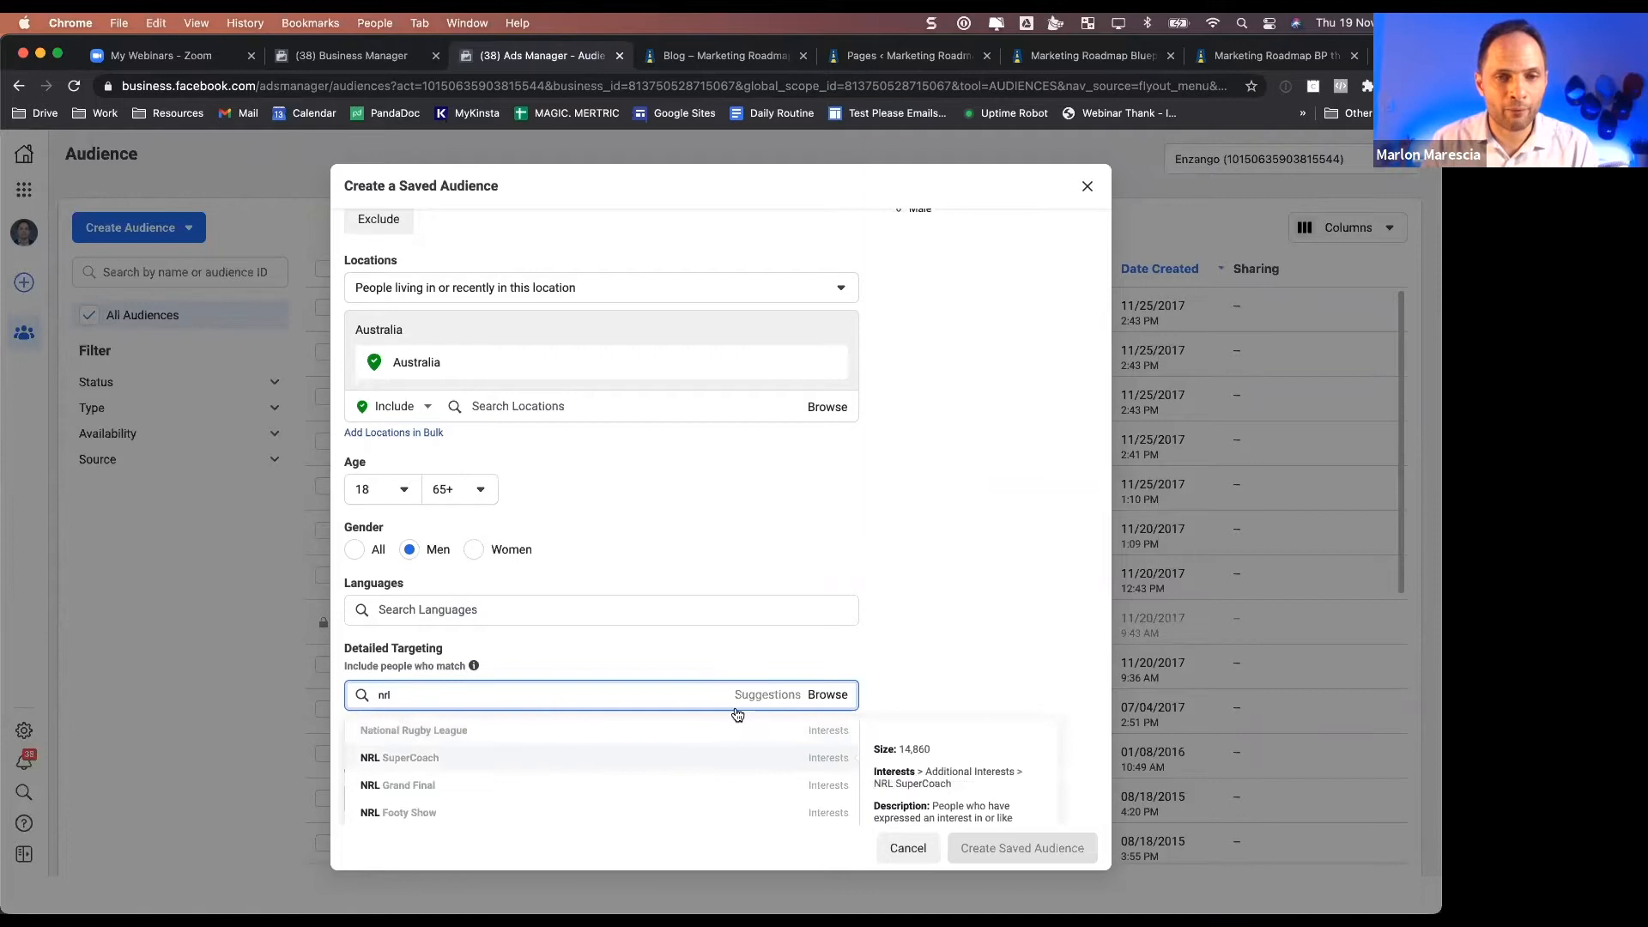
{"action": "scroll", "coordinate": [886, 670], "scroll_direction": "down", "scroll_amount": 3}
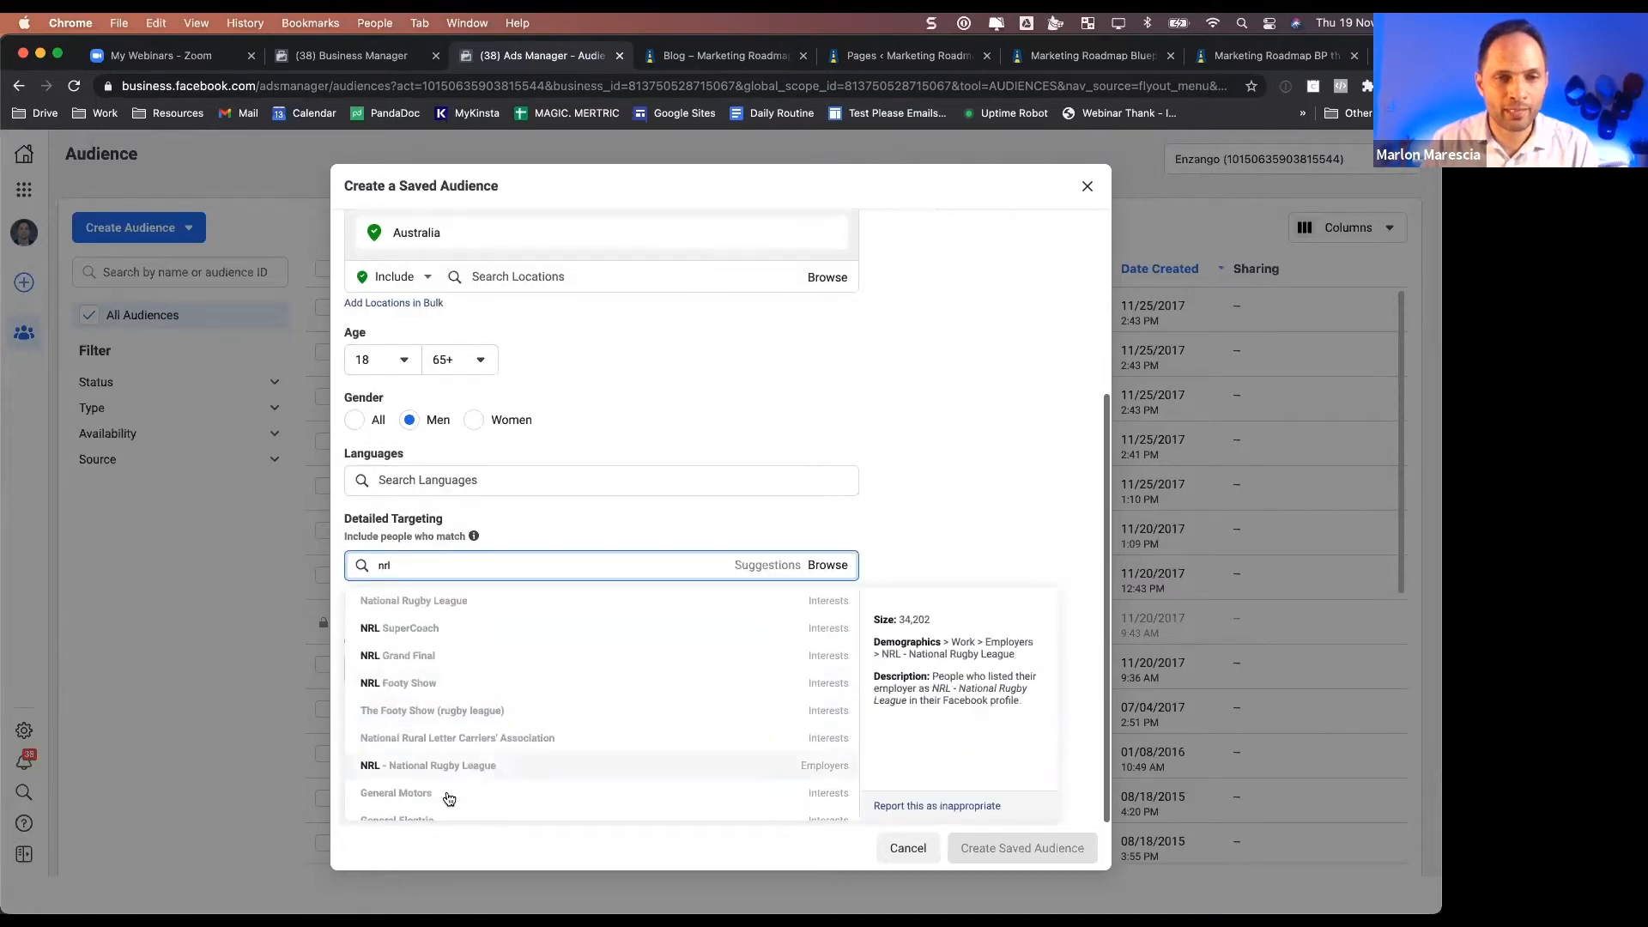
{"action": "left_click", "coordinate": [451, 767]}
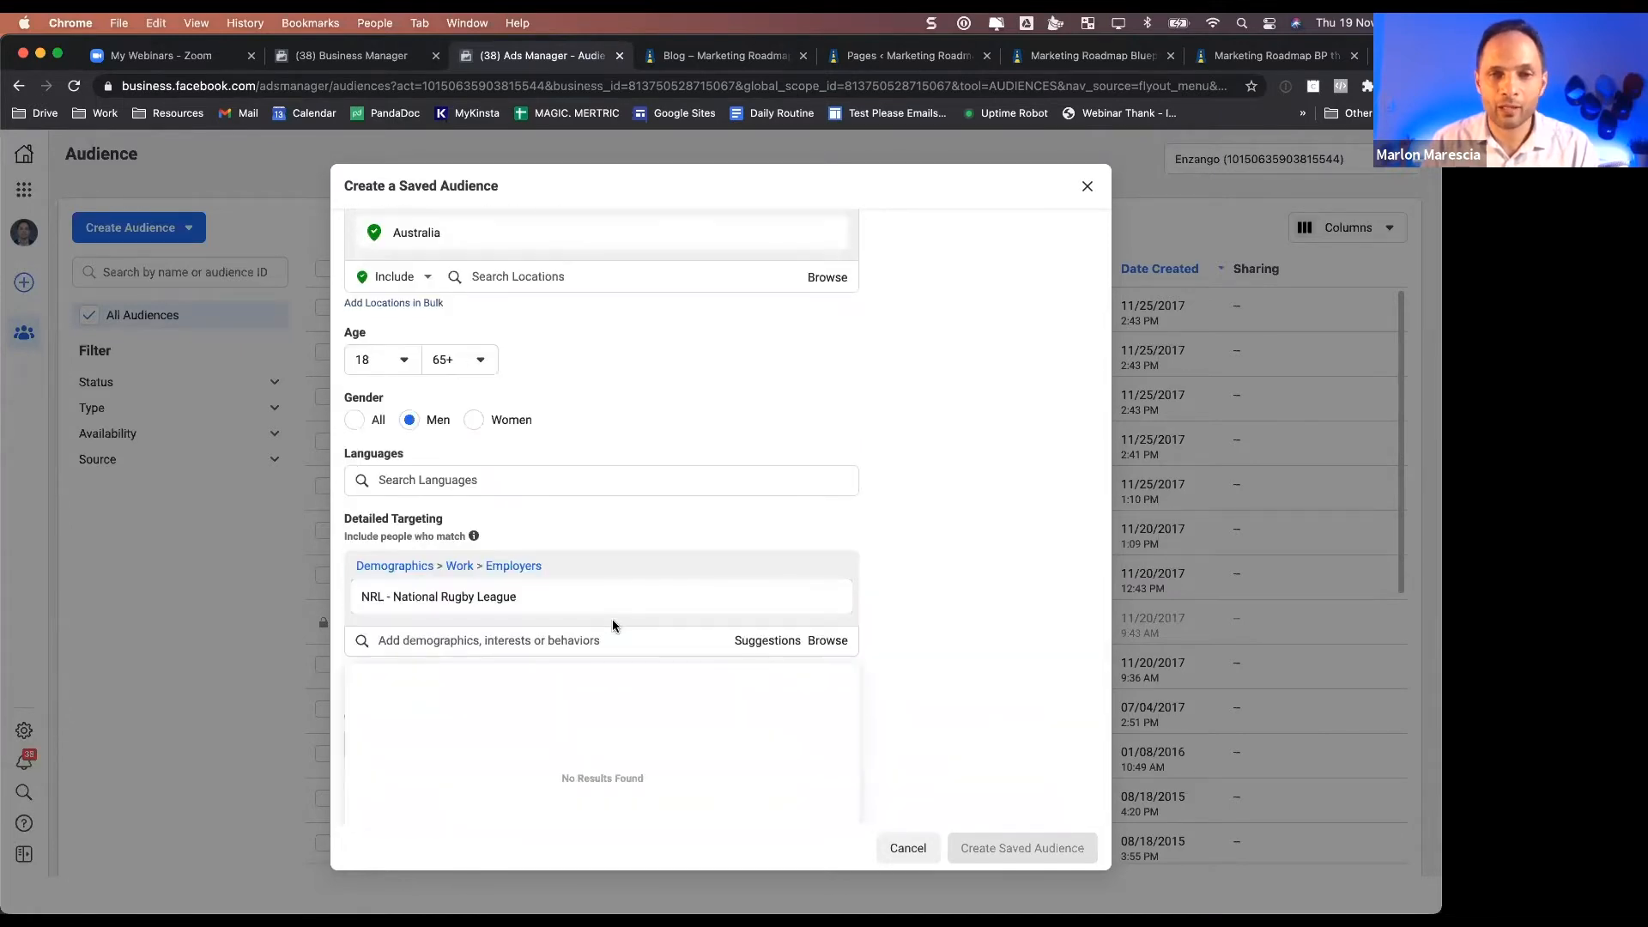
{"action": "scroll", "coordinate": [1010, 486], "scroll_direction": "up", "scroll_amount": 3}
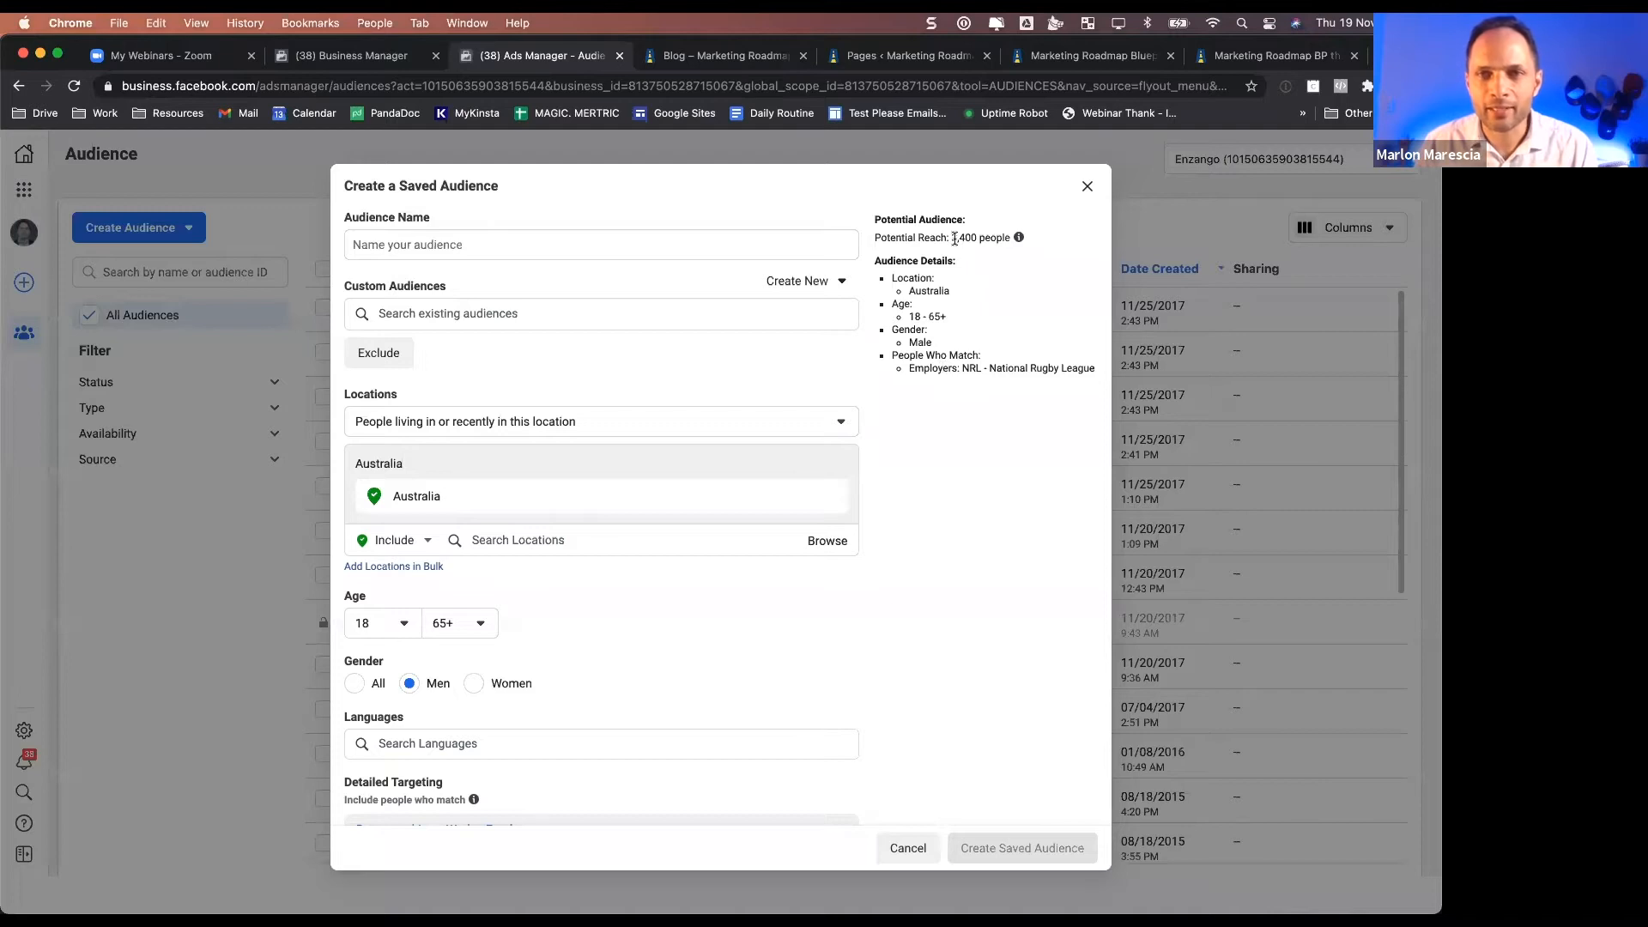
- Add the suggested Rugby league interest to the detailed targeting and check the audience's potential reach
{"action": "scroll", "coordinate": [796, 537], "scroll_direction": "down", "scroll_amount": 5}
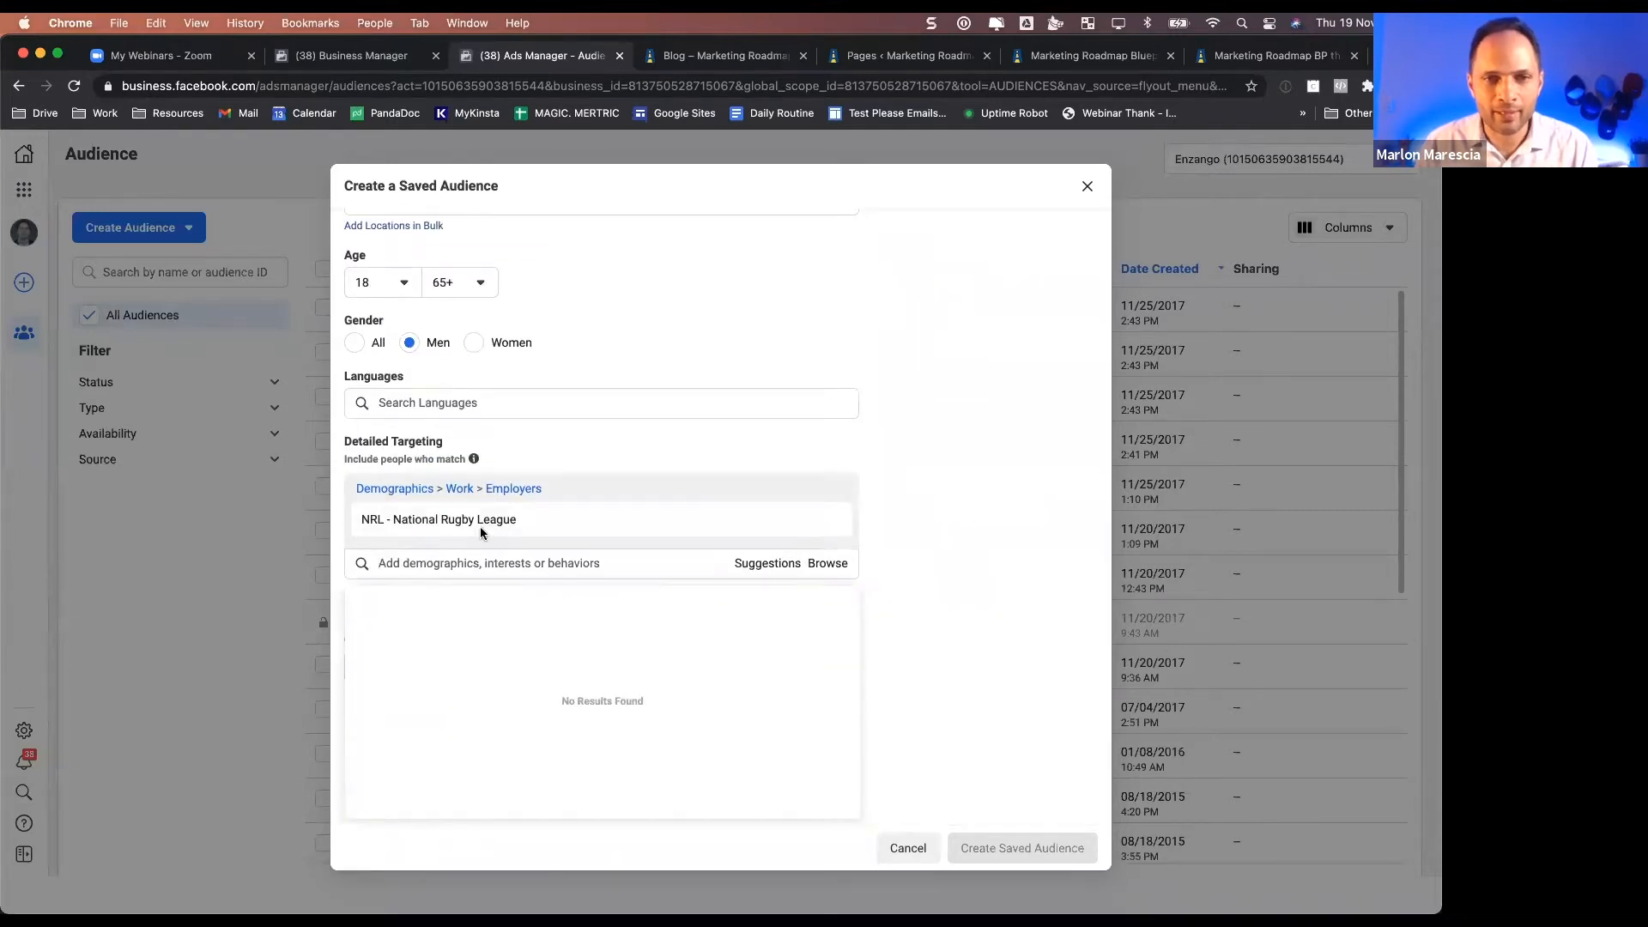
{"action": "left_click", "coordinate": [740, 570]}
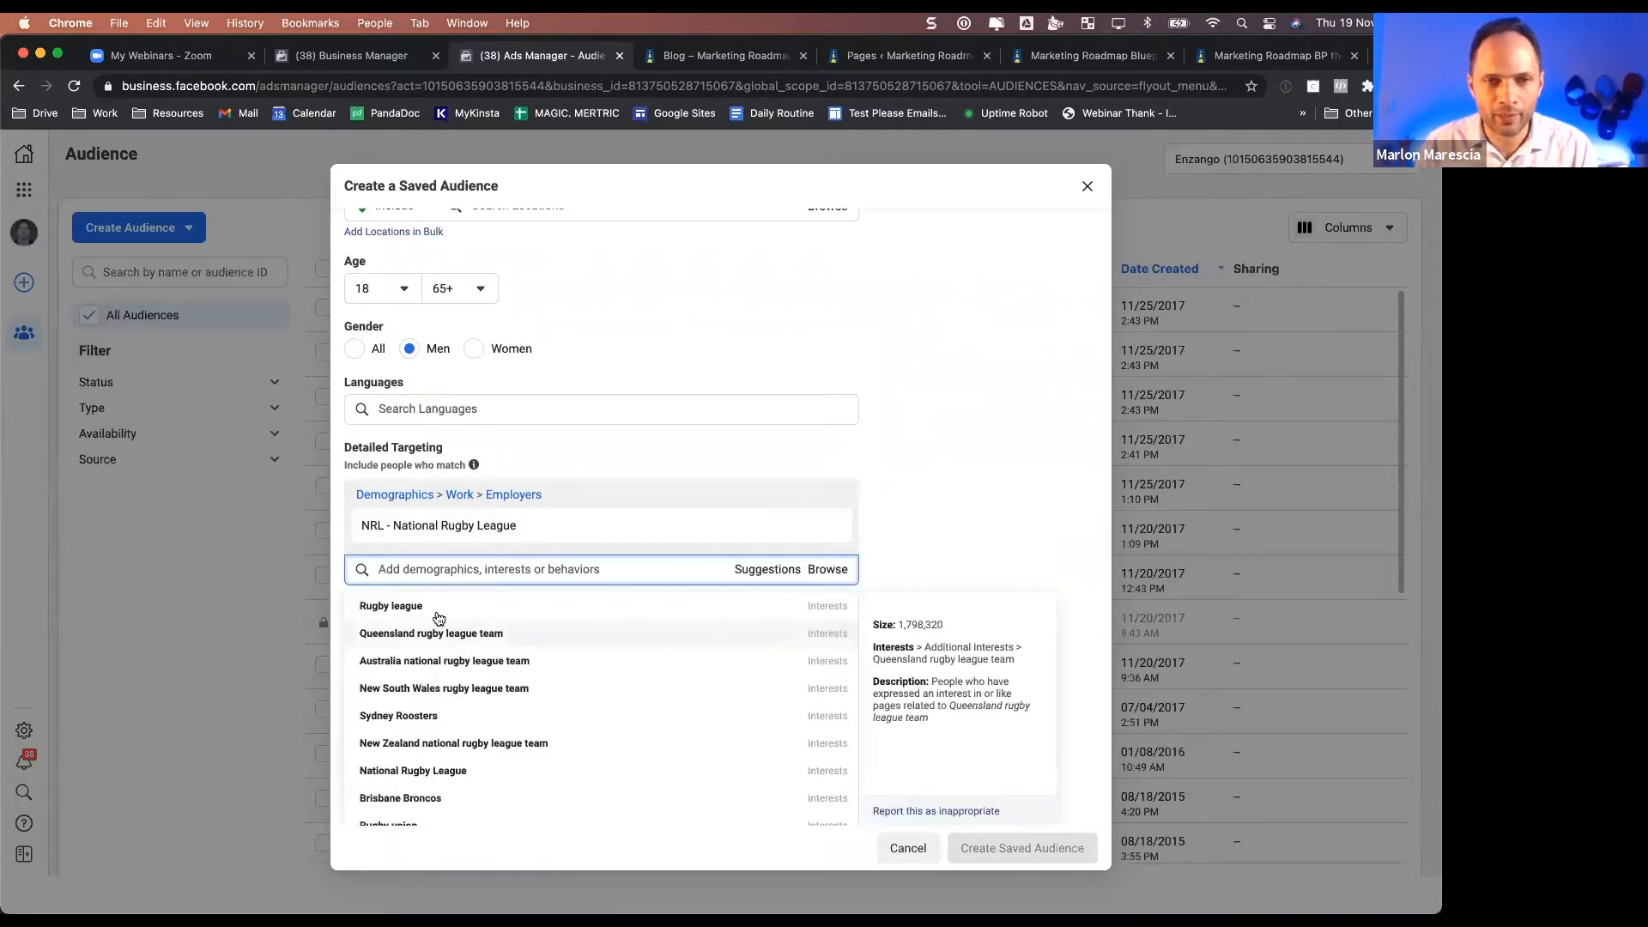
{"action": "left_click", "coordinate": [388, 609]}
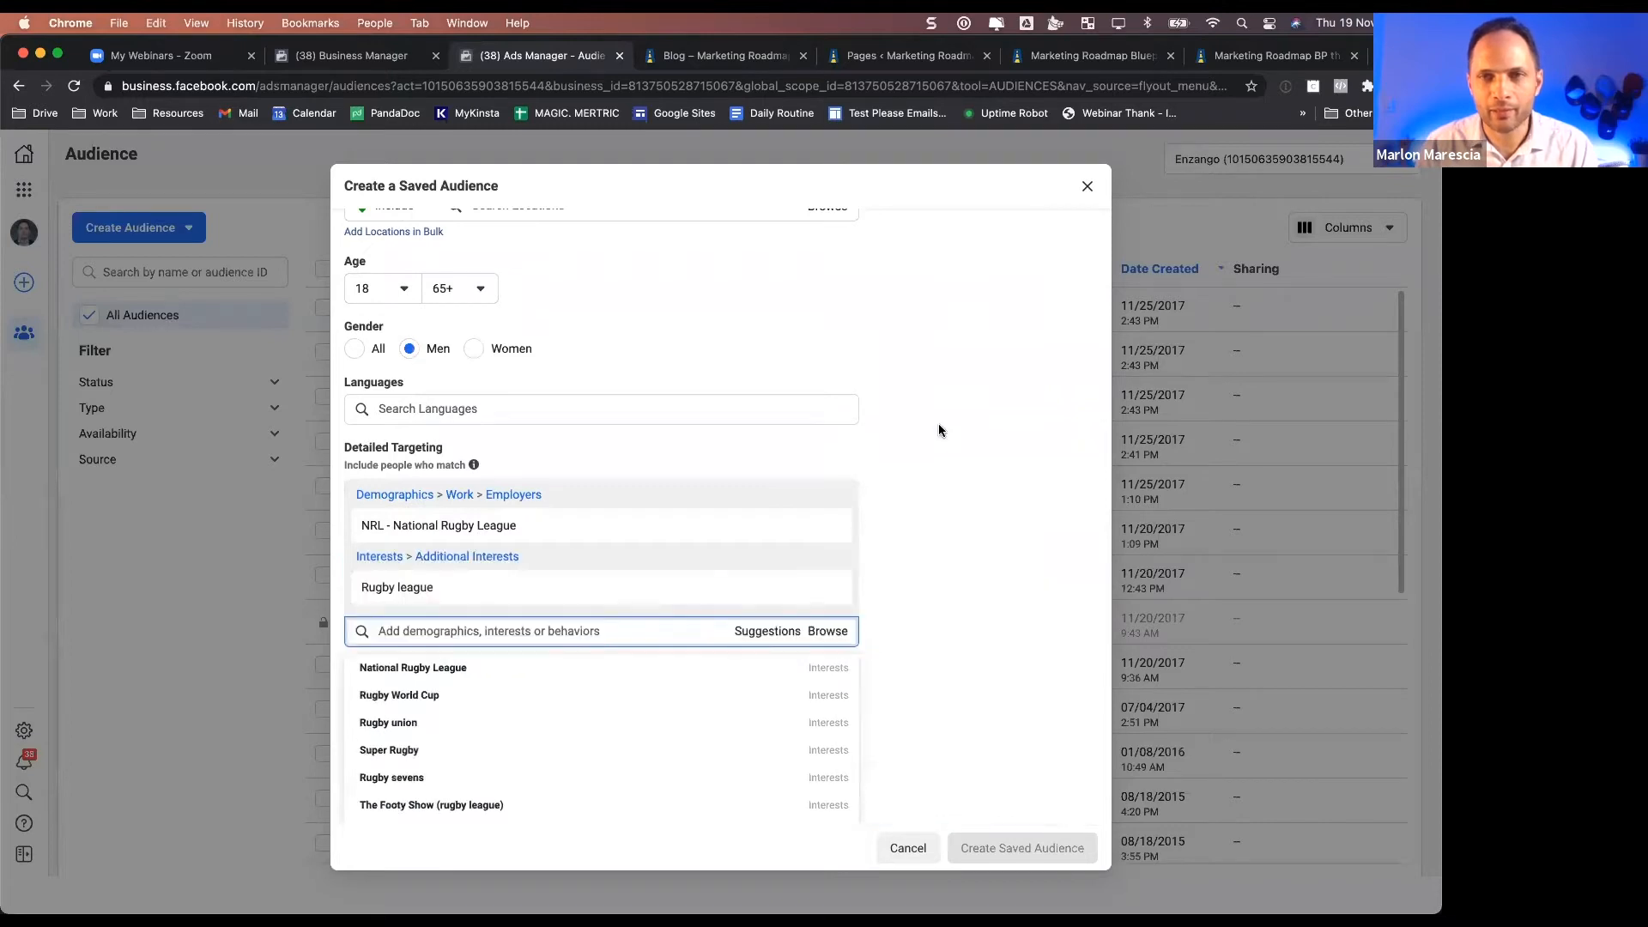
{"action": "scroll", "coordinate": [938, 424], "scroll_direction": "up", "scroll_amount": 5}
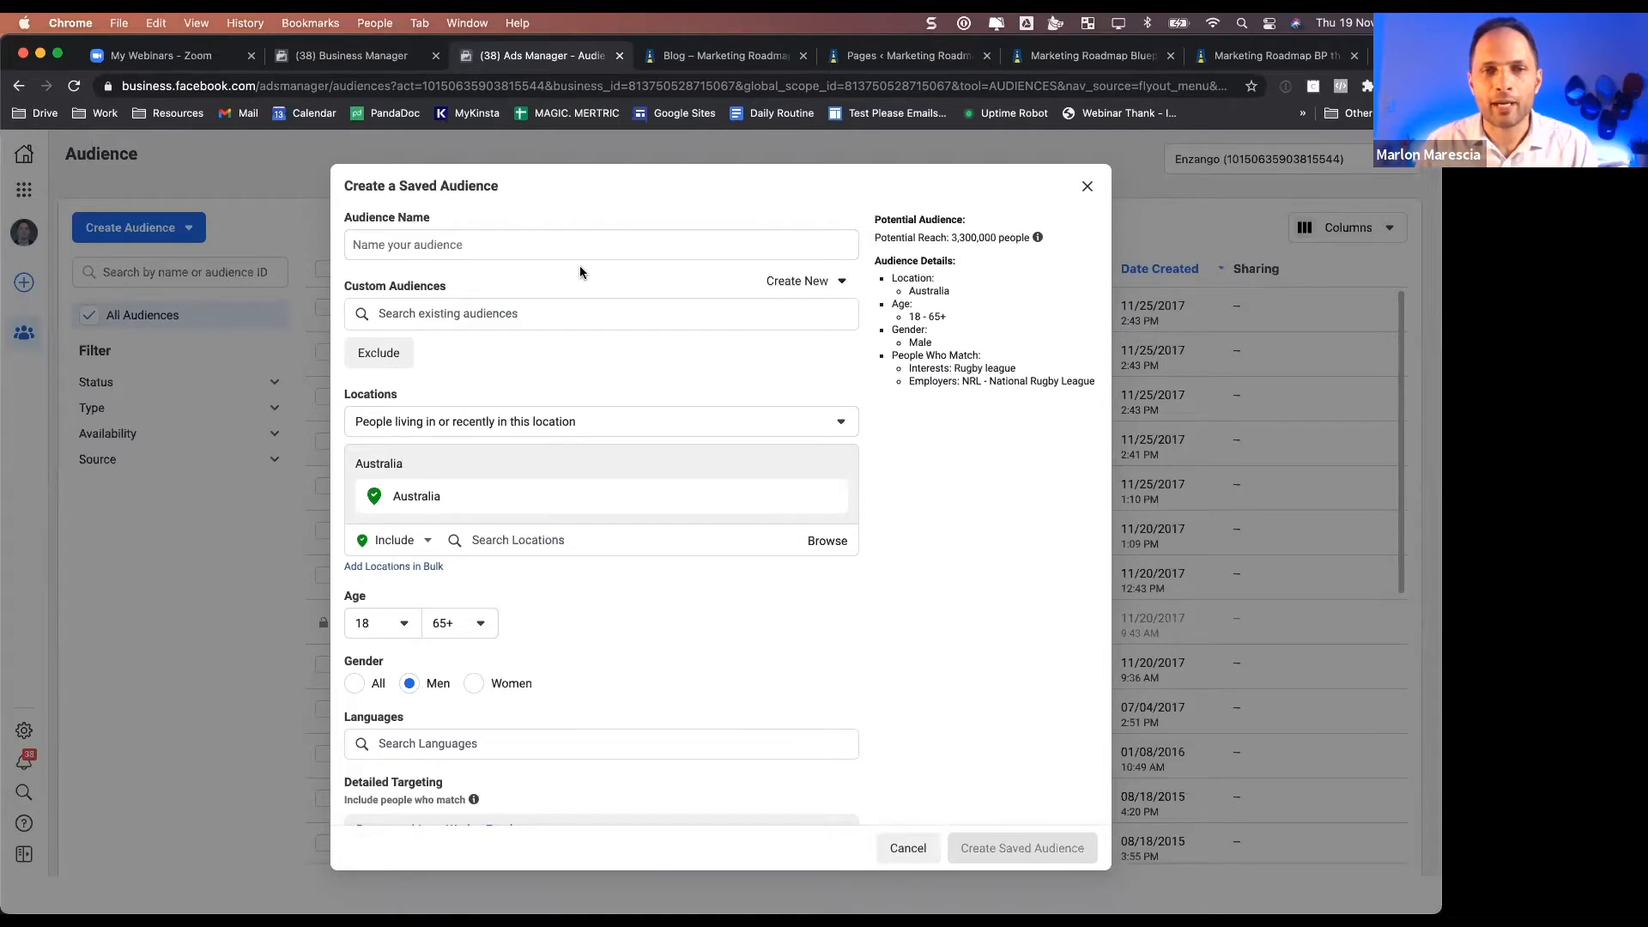
- Remove the NRL - National Rugby League employer and the Rugby league interest from the detailed targeting
{"action": "scroll", "coordinate": [827, 348], "scroll_direction": "down", "scroll_amount": 2}
{"action": "scroll", "coordinate": [827, 348], "scroll_direction": "down", "scroll_amount": 5}
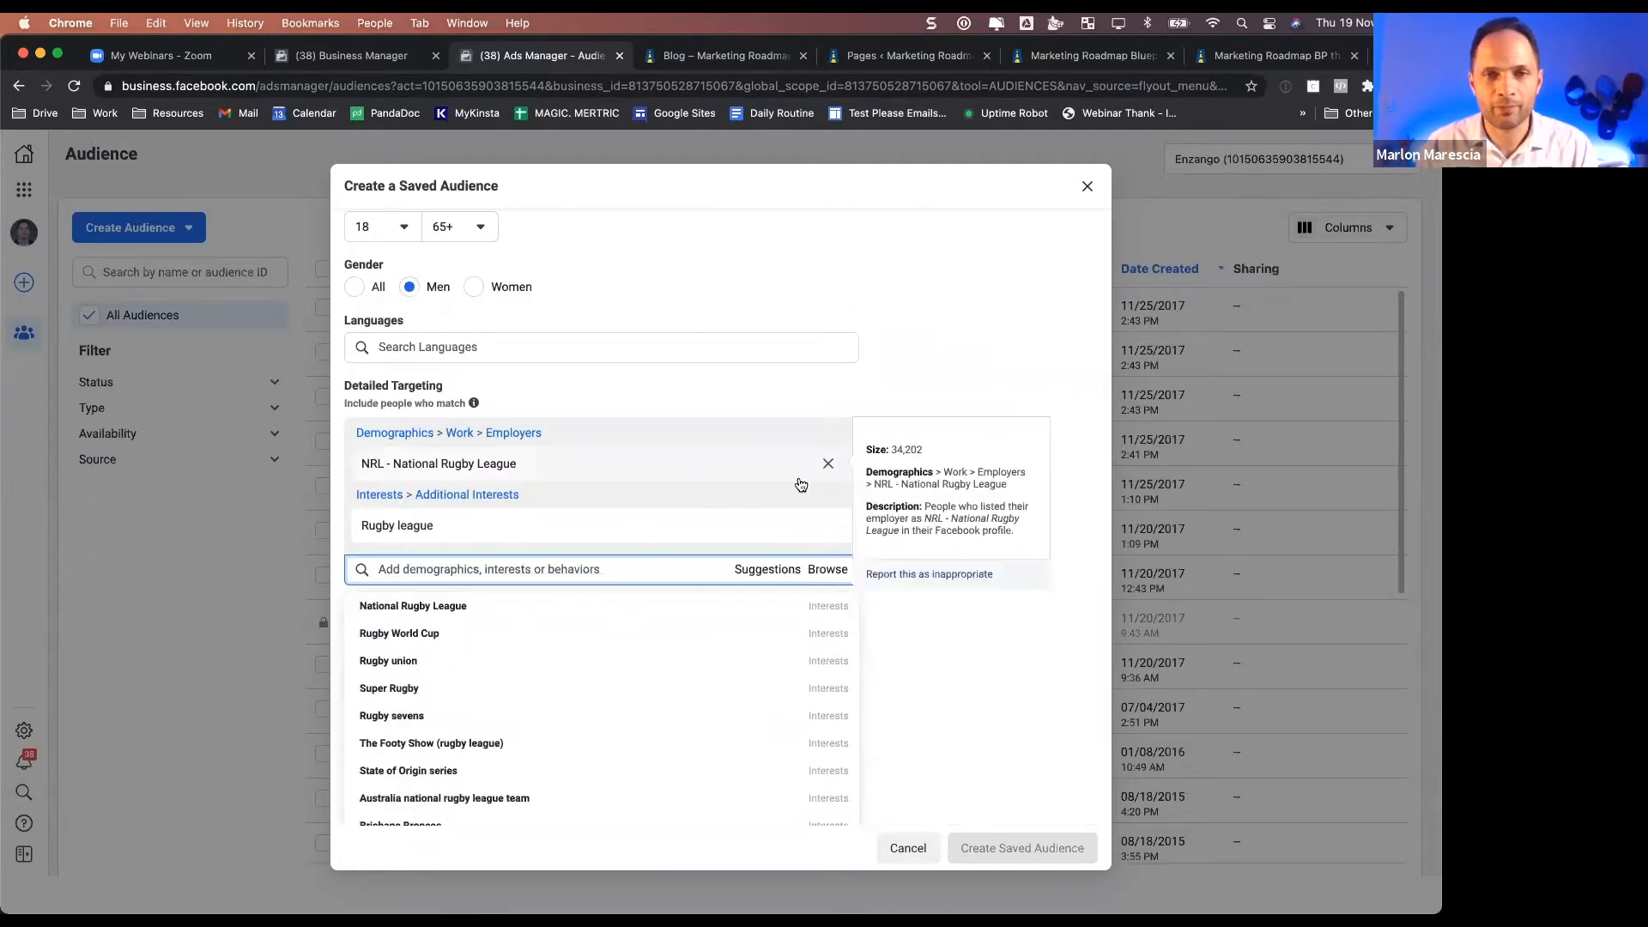
{"action": "left_click", "coordinate": [828, 474]}
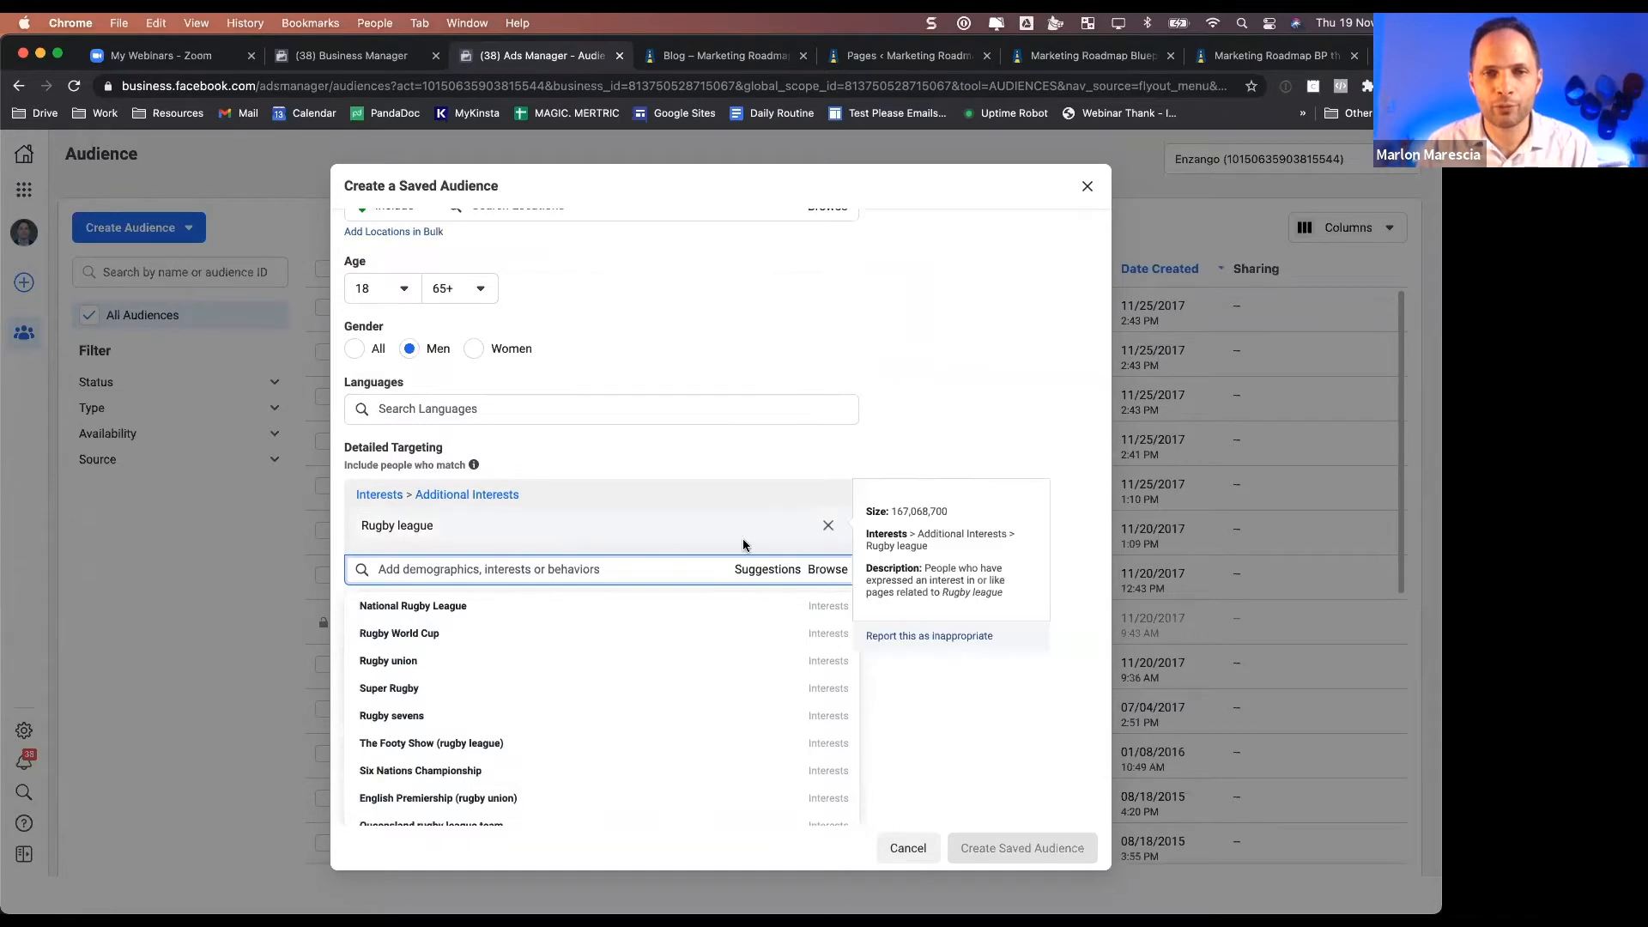
{"action": "left_click", "coordinate": [828, 526]}
- Target the Small business owners behavior, with a minimum age of 25 and all genders
{"action": "type", "text": "small business owner"}
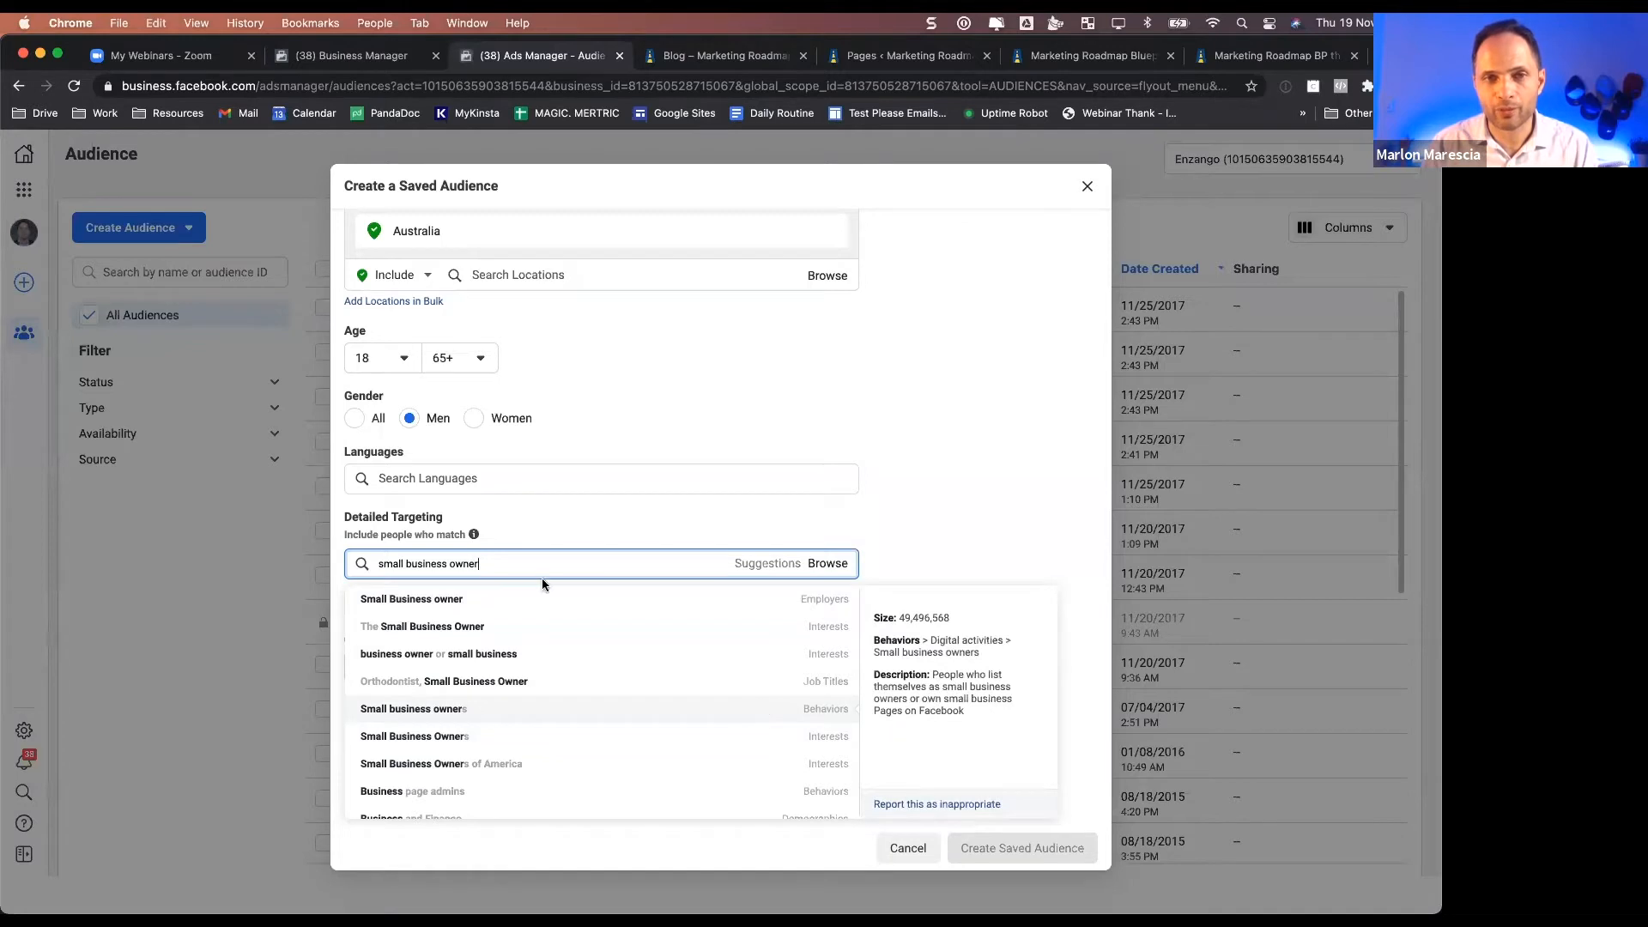
{"action": "left_click", "coordinate": [755, 709]}
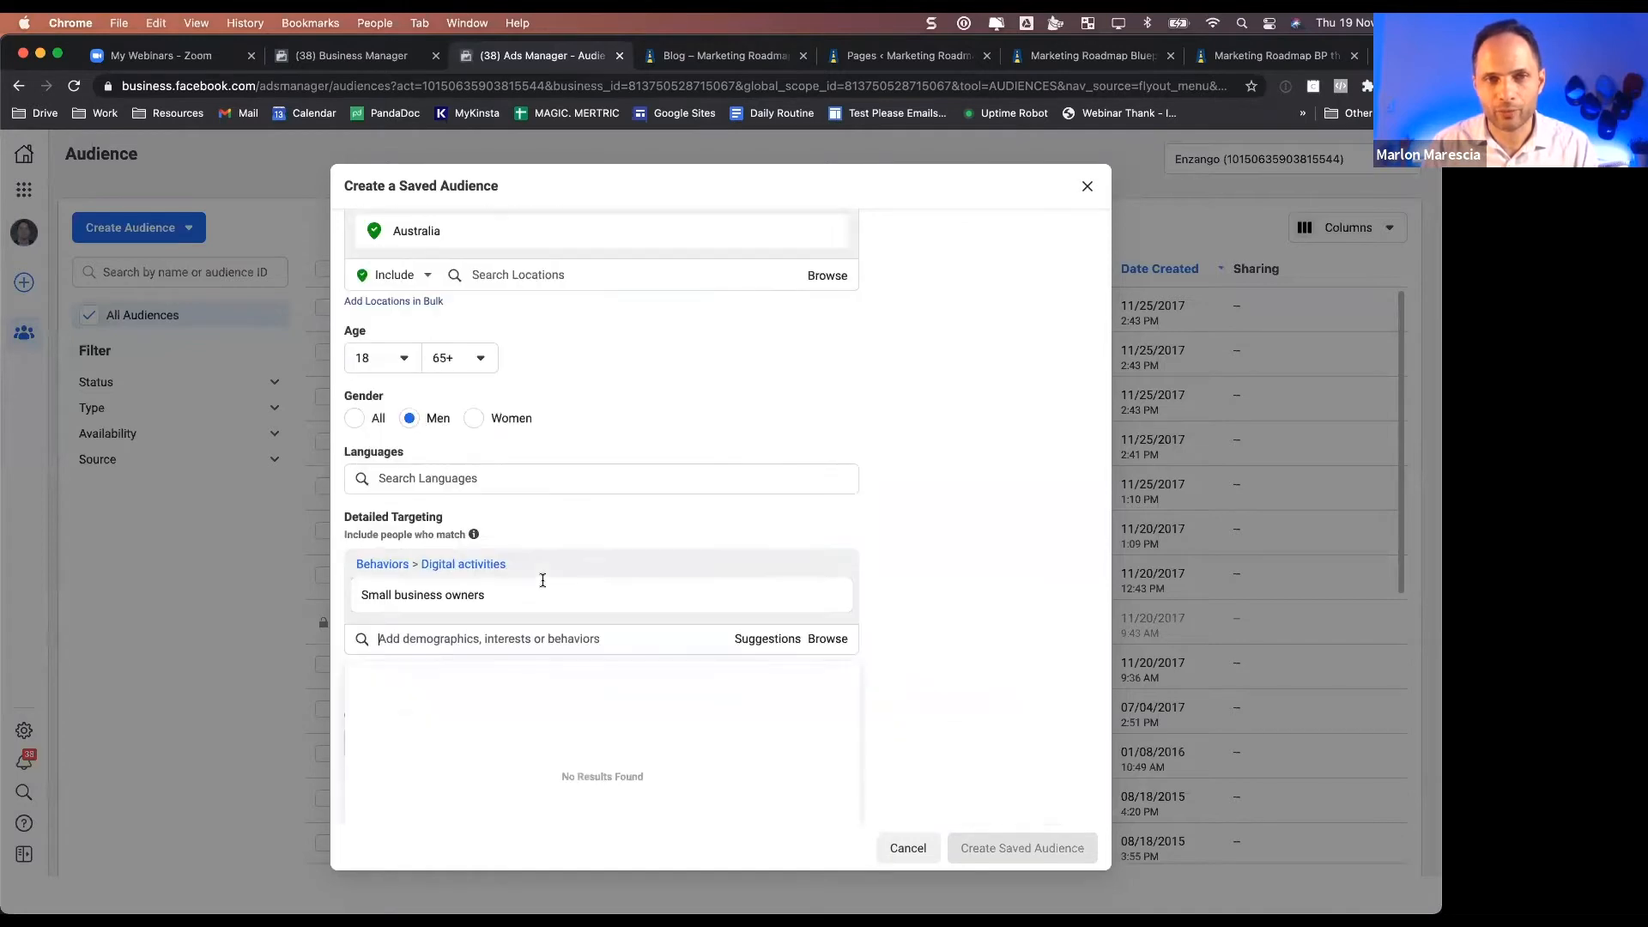
{"action": "left_click", "coordinate": [404, 360]}
{"action": "left_click", "coordinate": [403, 414]}
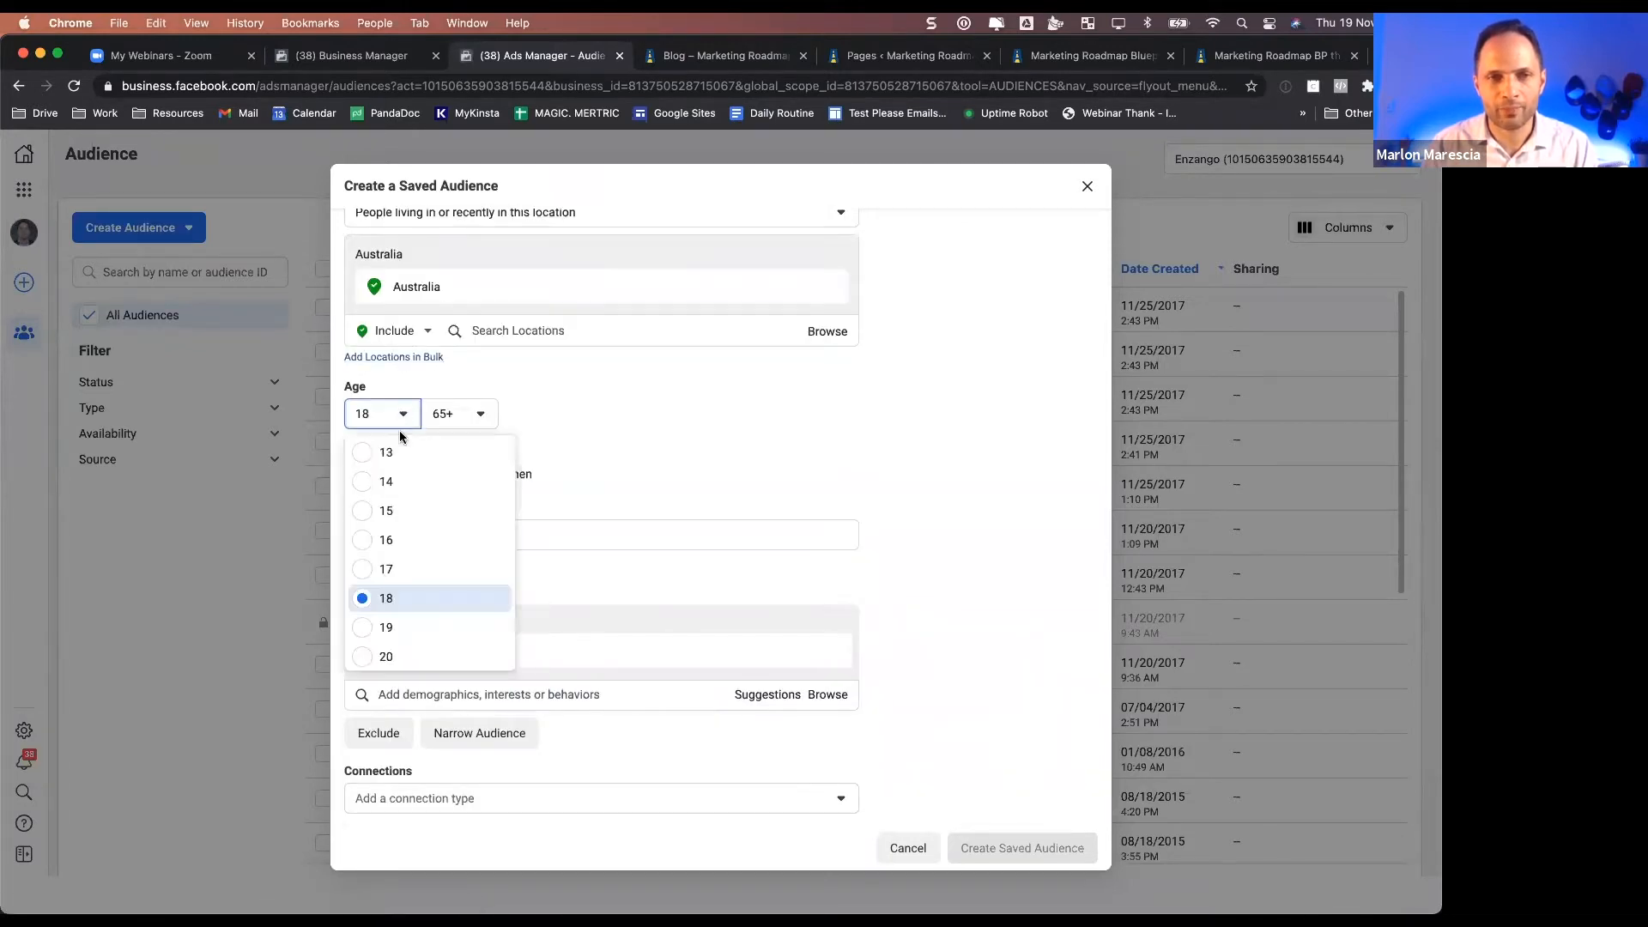
{"action": "scroll", "coordinate": [429, 635], "scroll_direction": "down", "scroll_amount": 2}
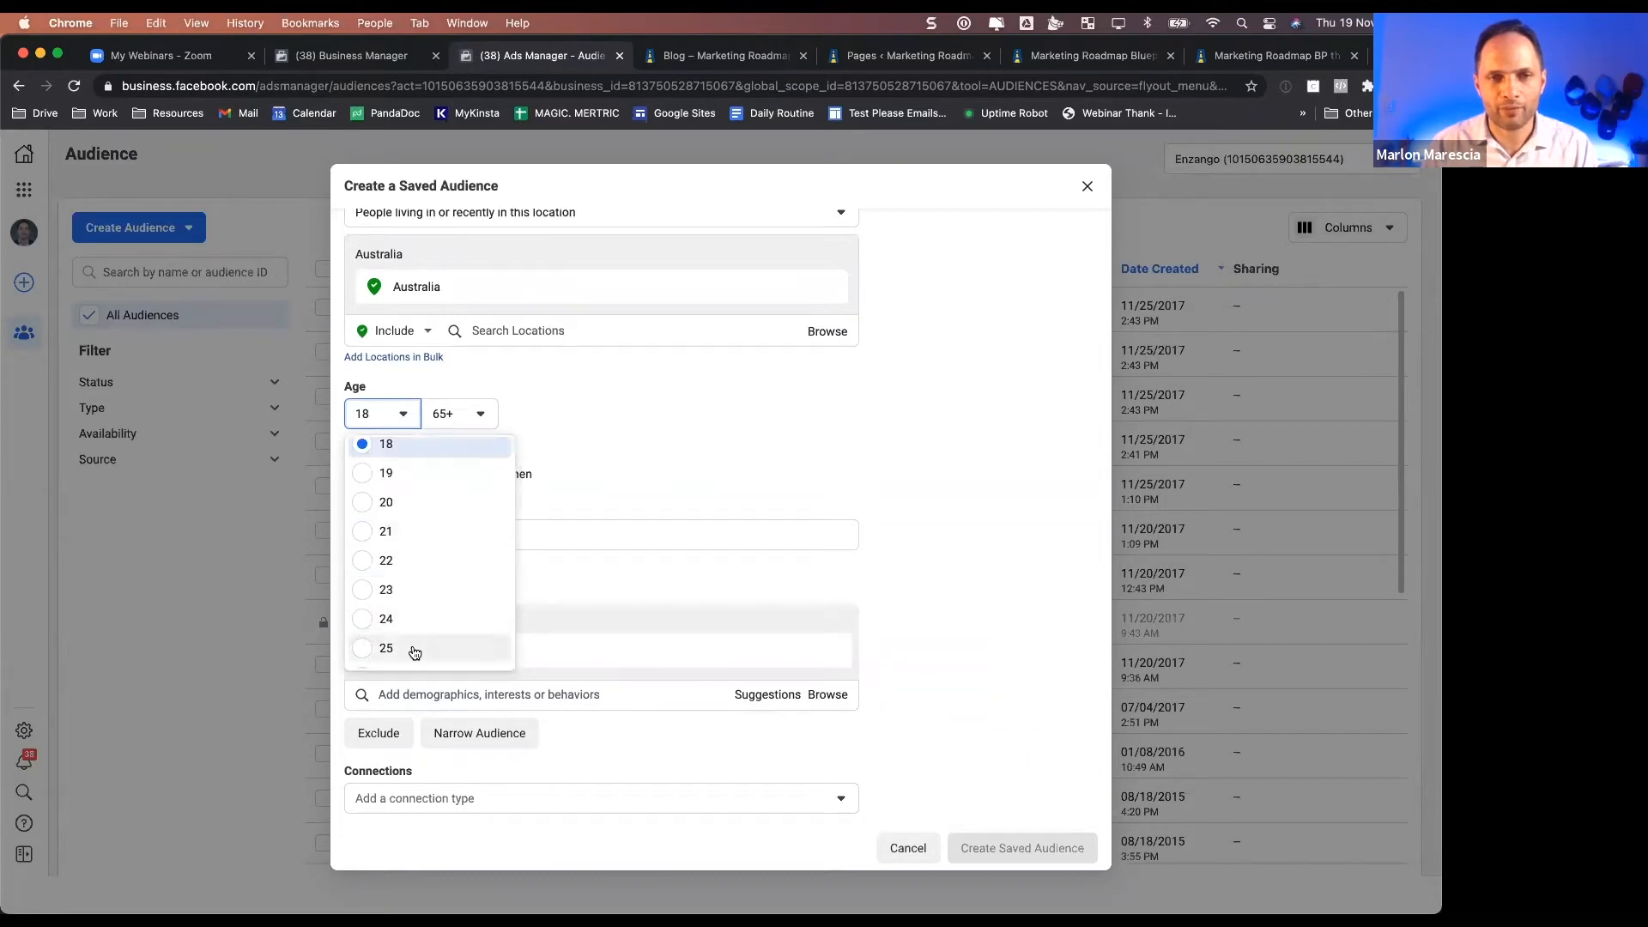
{"action": "left_click", "coordinate": [415, 652]}
{"action": "left_click", "coordinate": [352, 474]}
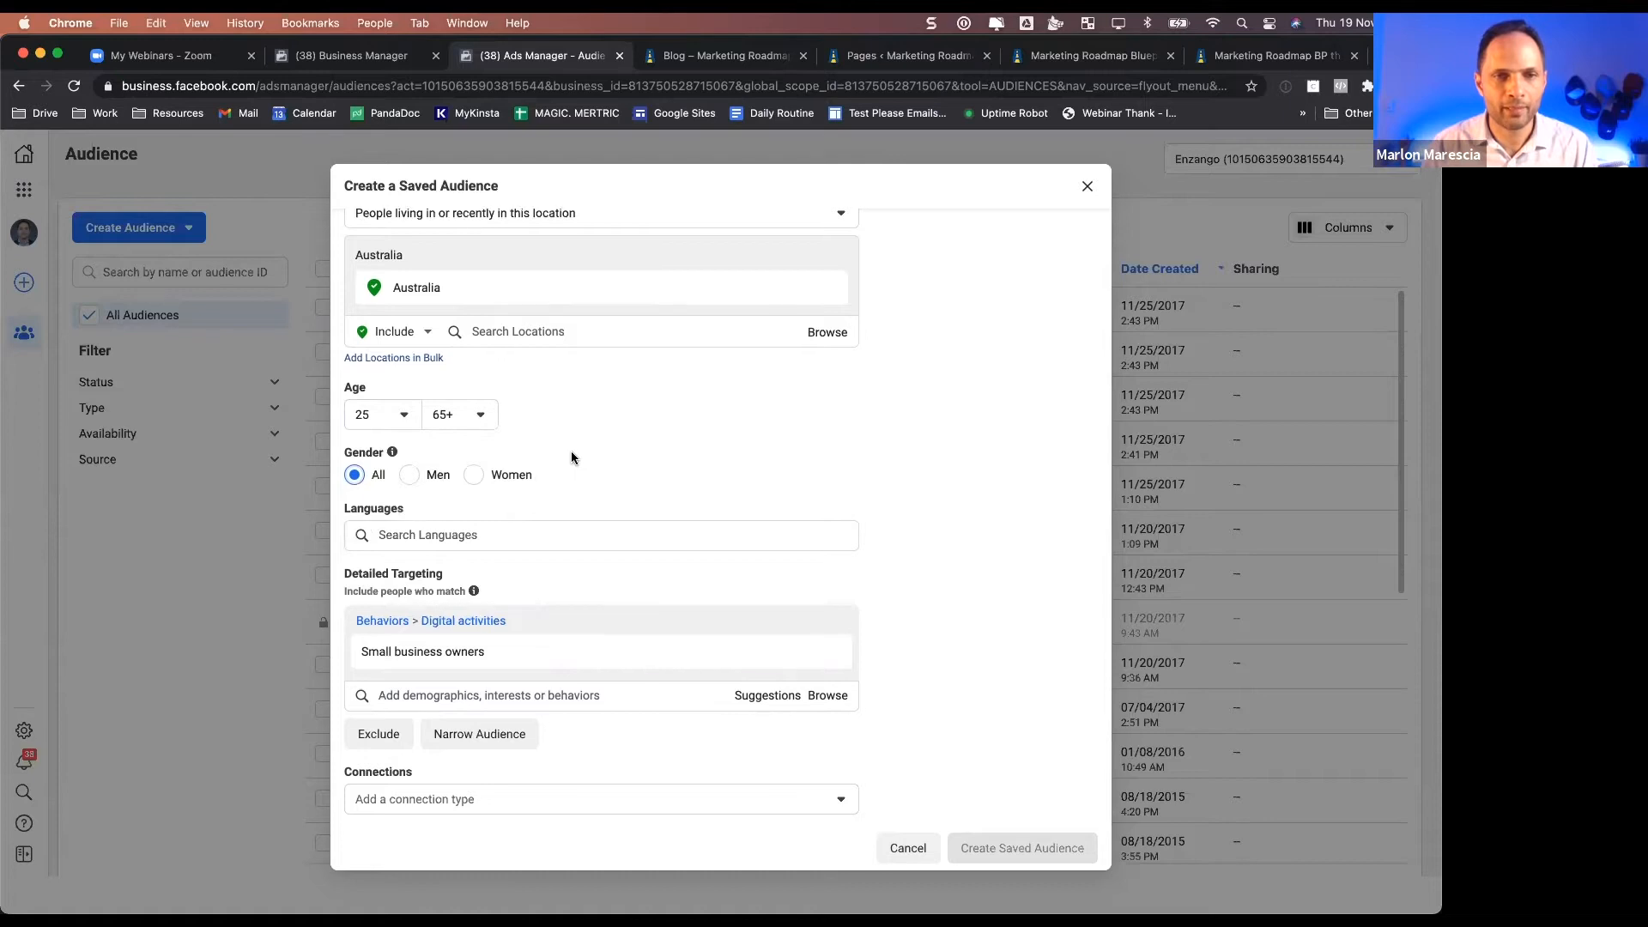
- Name the audience "Small Business Owners | Over 25" and create the saved audience
{"action": "scroll", "coordinate": [570, 450], "scroll_direction": "up", "scroll_amount": 5}
{"action": "left_click", "coordinate": [484, 249]}
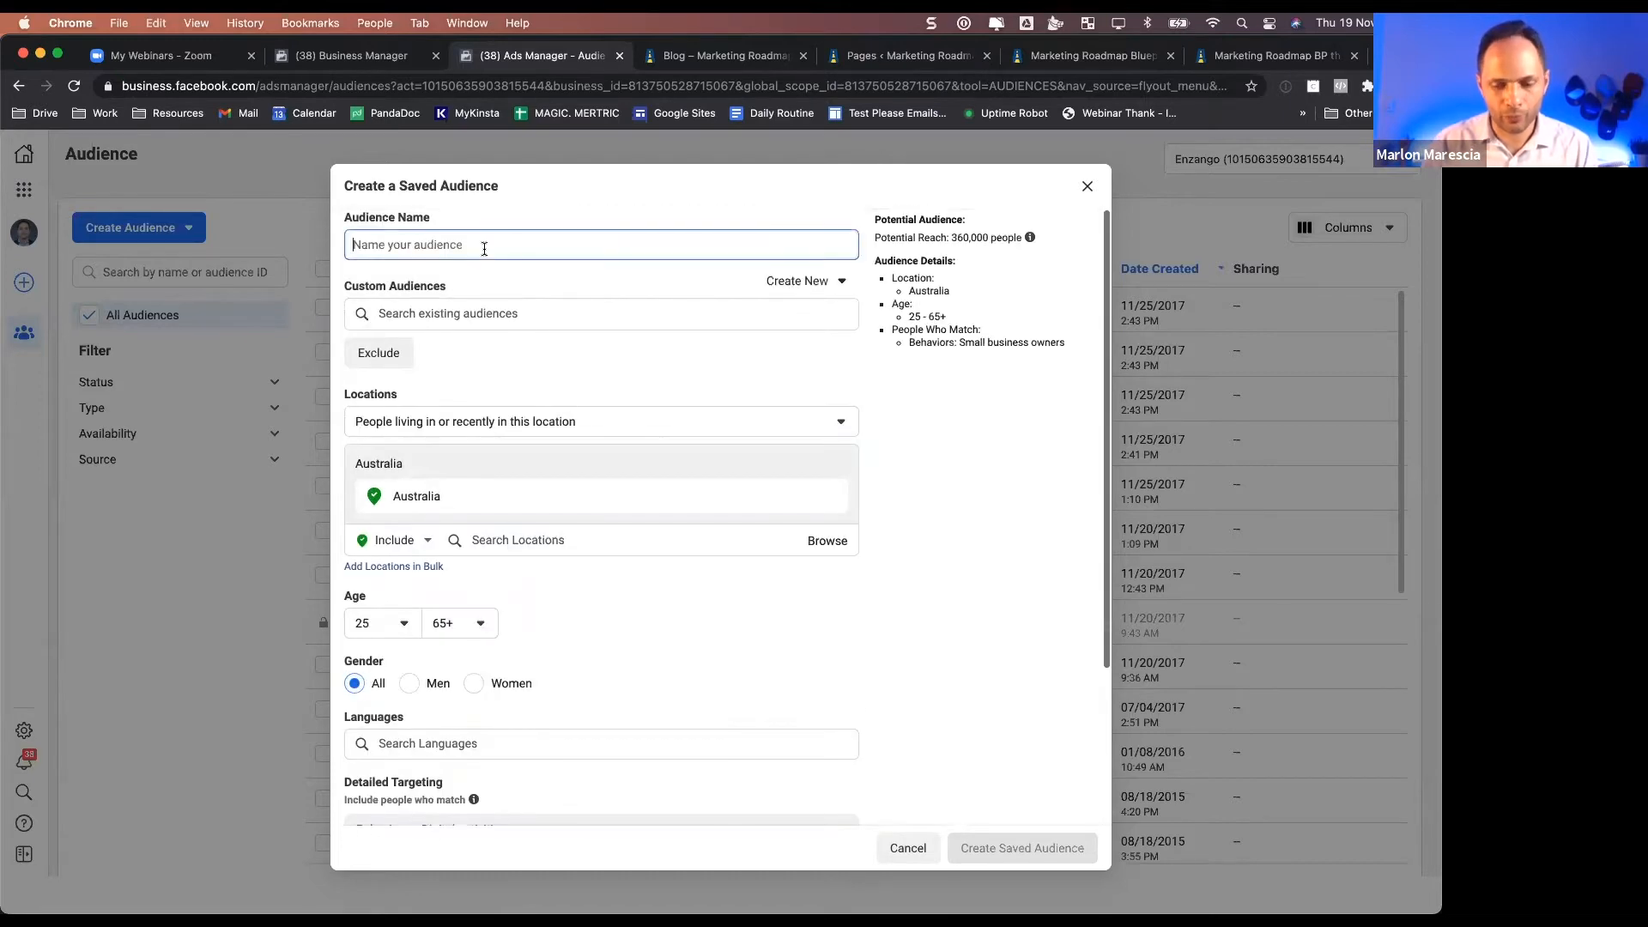
{"action": "type", "text": "Small BUsiness Owners"}
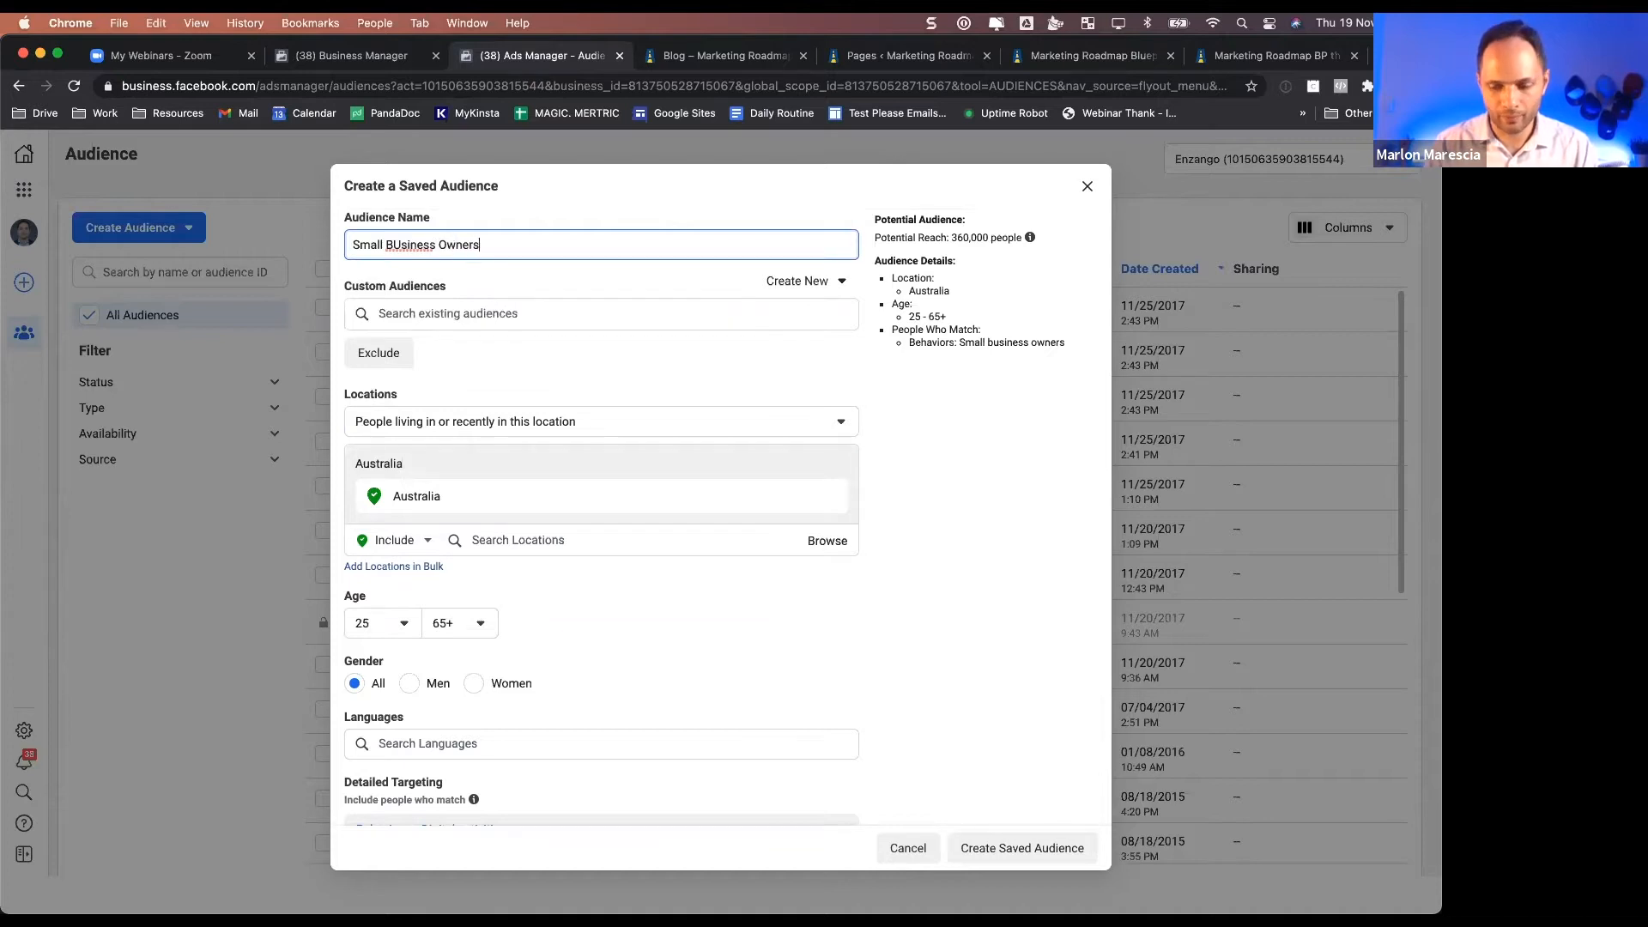
{"action": "type", "text": " | Over 25"}
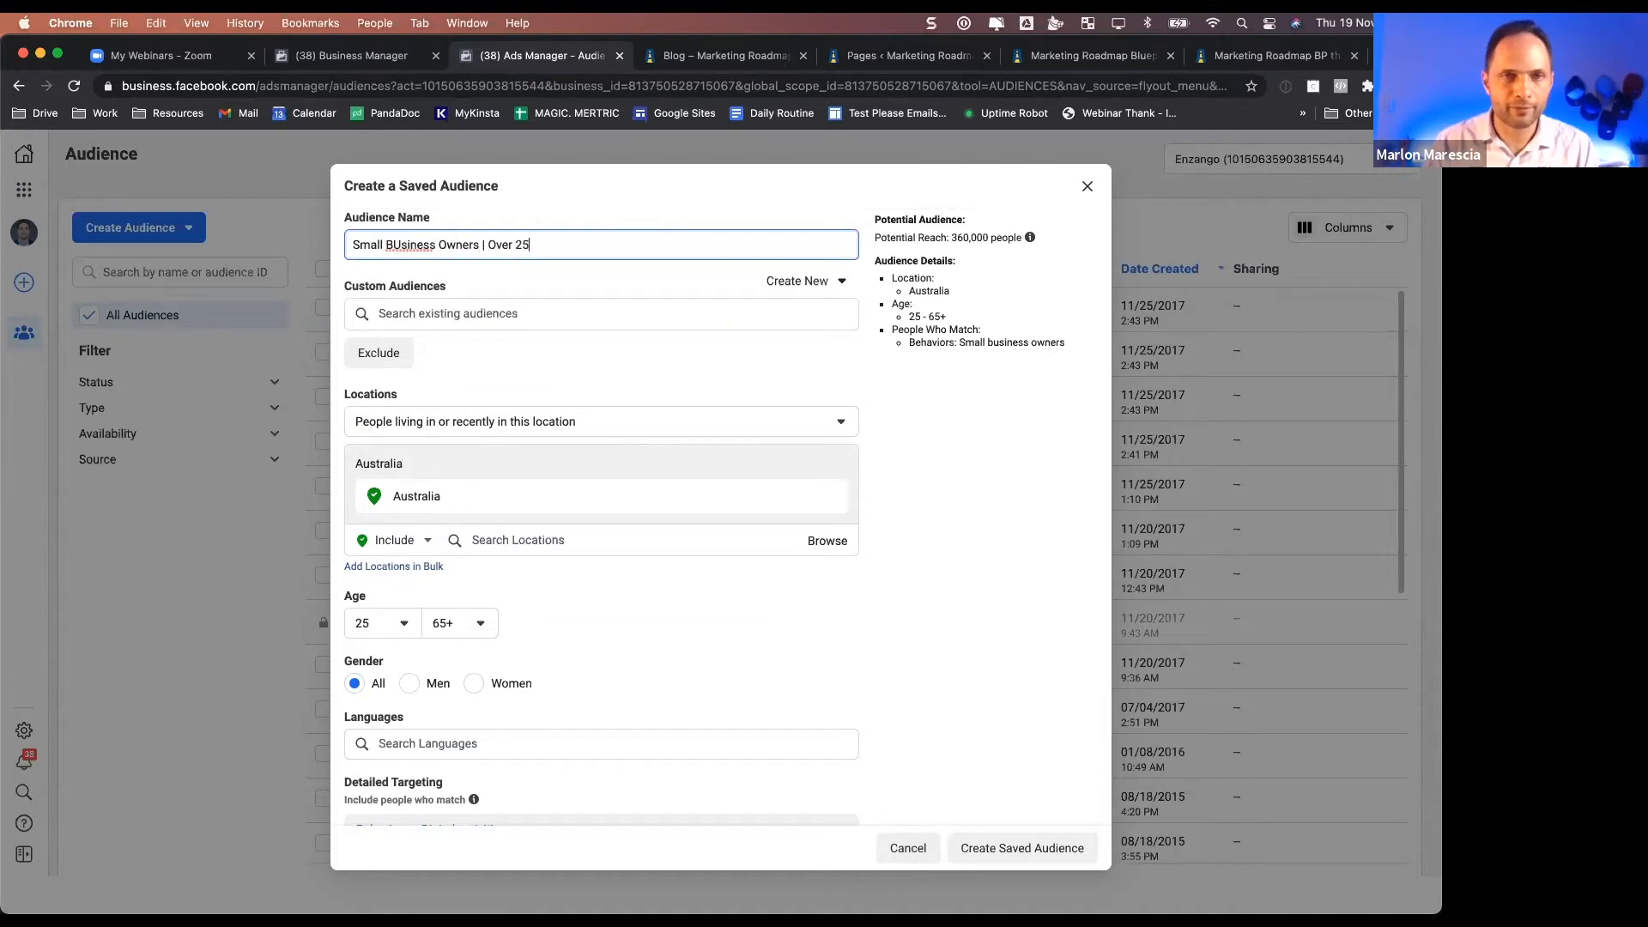
{"action": "left_click", "coordinate": [400, 248]}
{"action": "key", "text": "BackSpace"}
{"action": "type", "text": "u"}
{"action": "scroll", "coordinate": [637, 465], "scroll_direction": "down", "scroll_amount": 3}
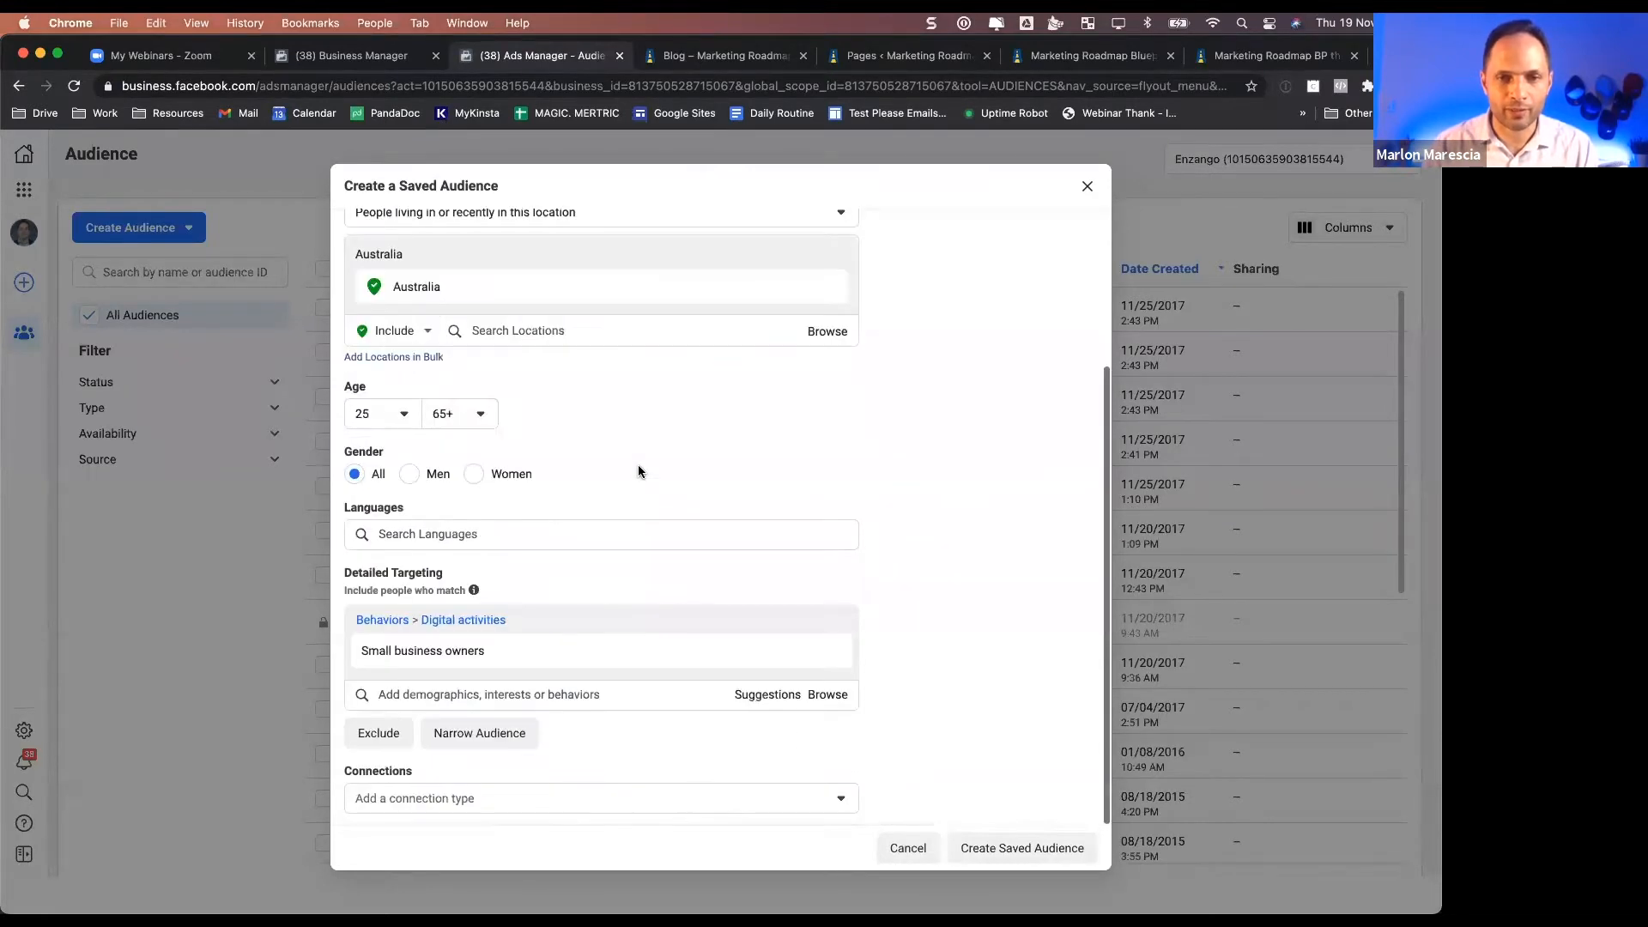
{"action": "left_click", "coordinate": [983, 845]}
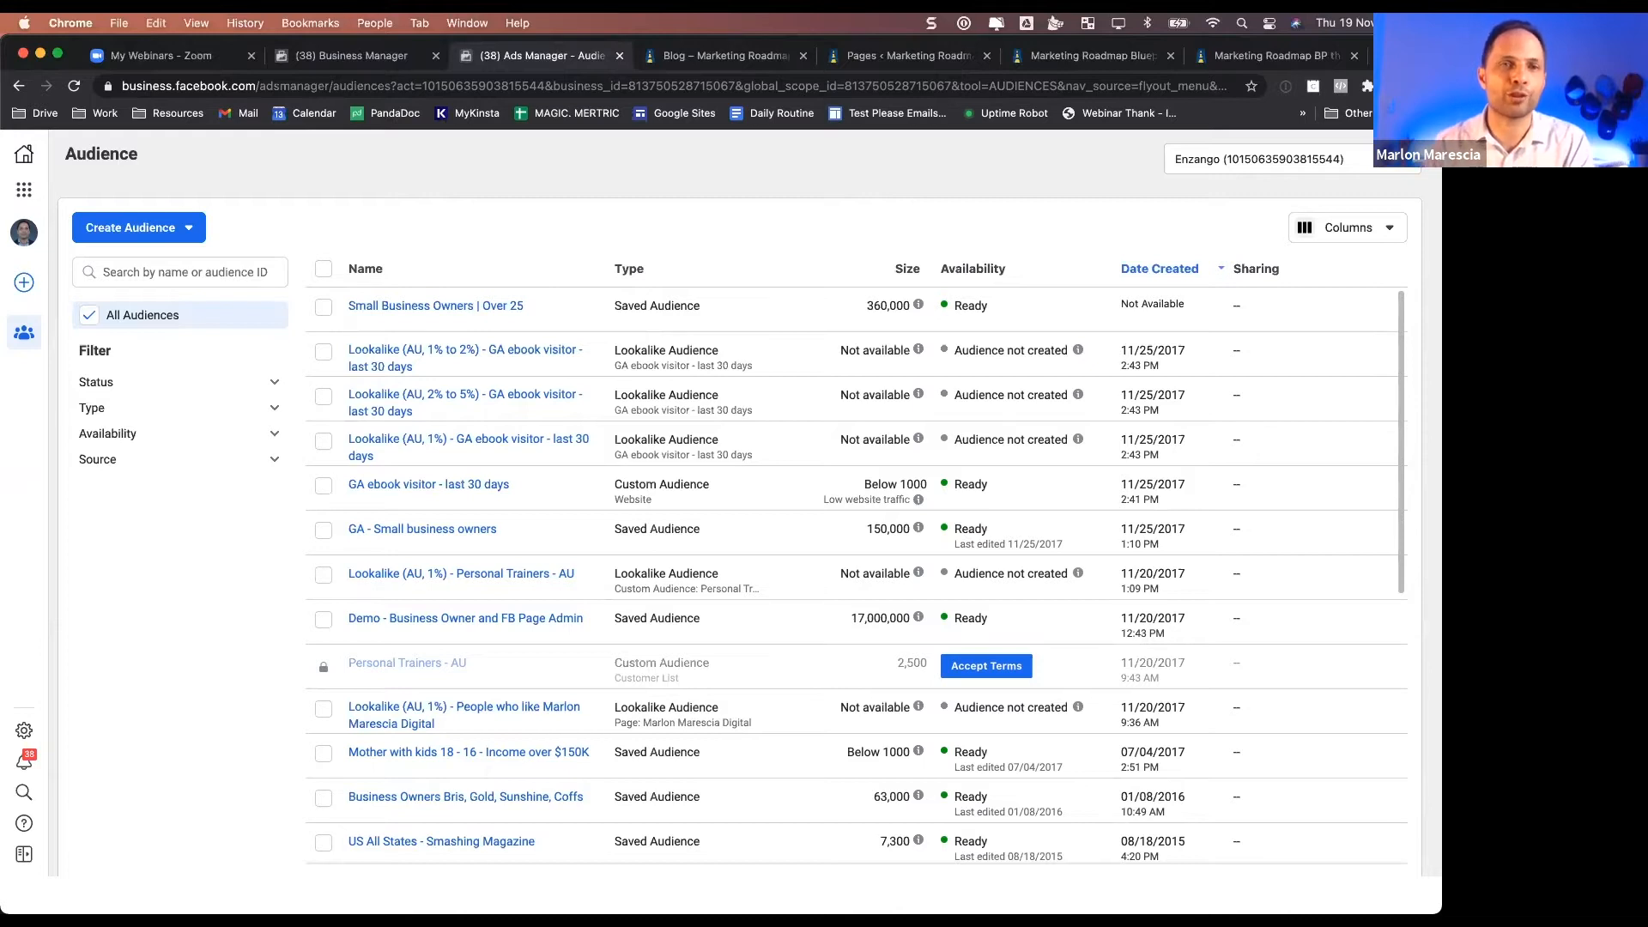
- Start a new saved audience for Australia and set its minimum age to 25
{"action": "scroll", "coordinate": [1192, 468], "scroll_direction": "down", "scroll_amount": 1}
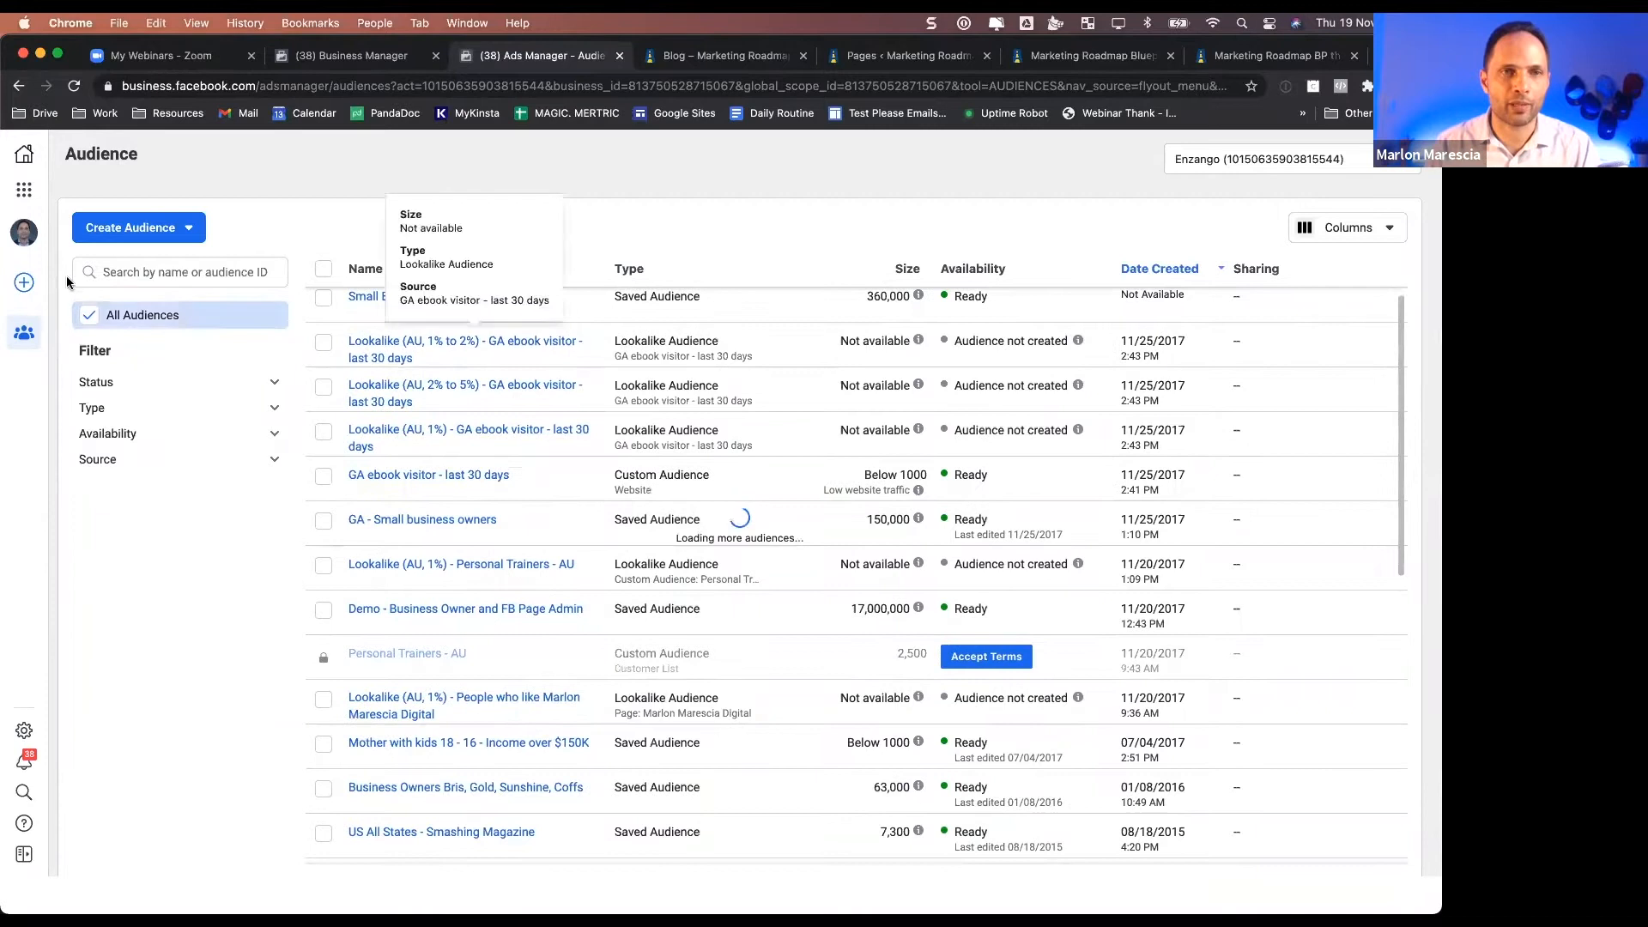
{"action": "left_click", "coordinate": [194, 234]}
{"action": "left_click", "coordinate": [173, 372]}
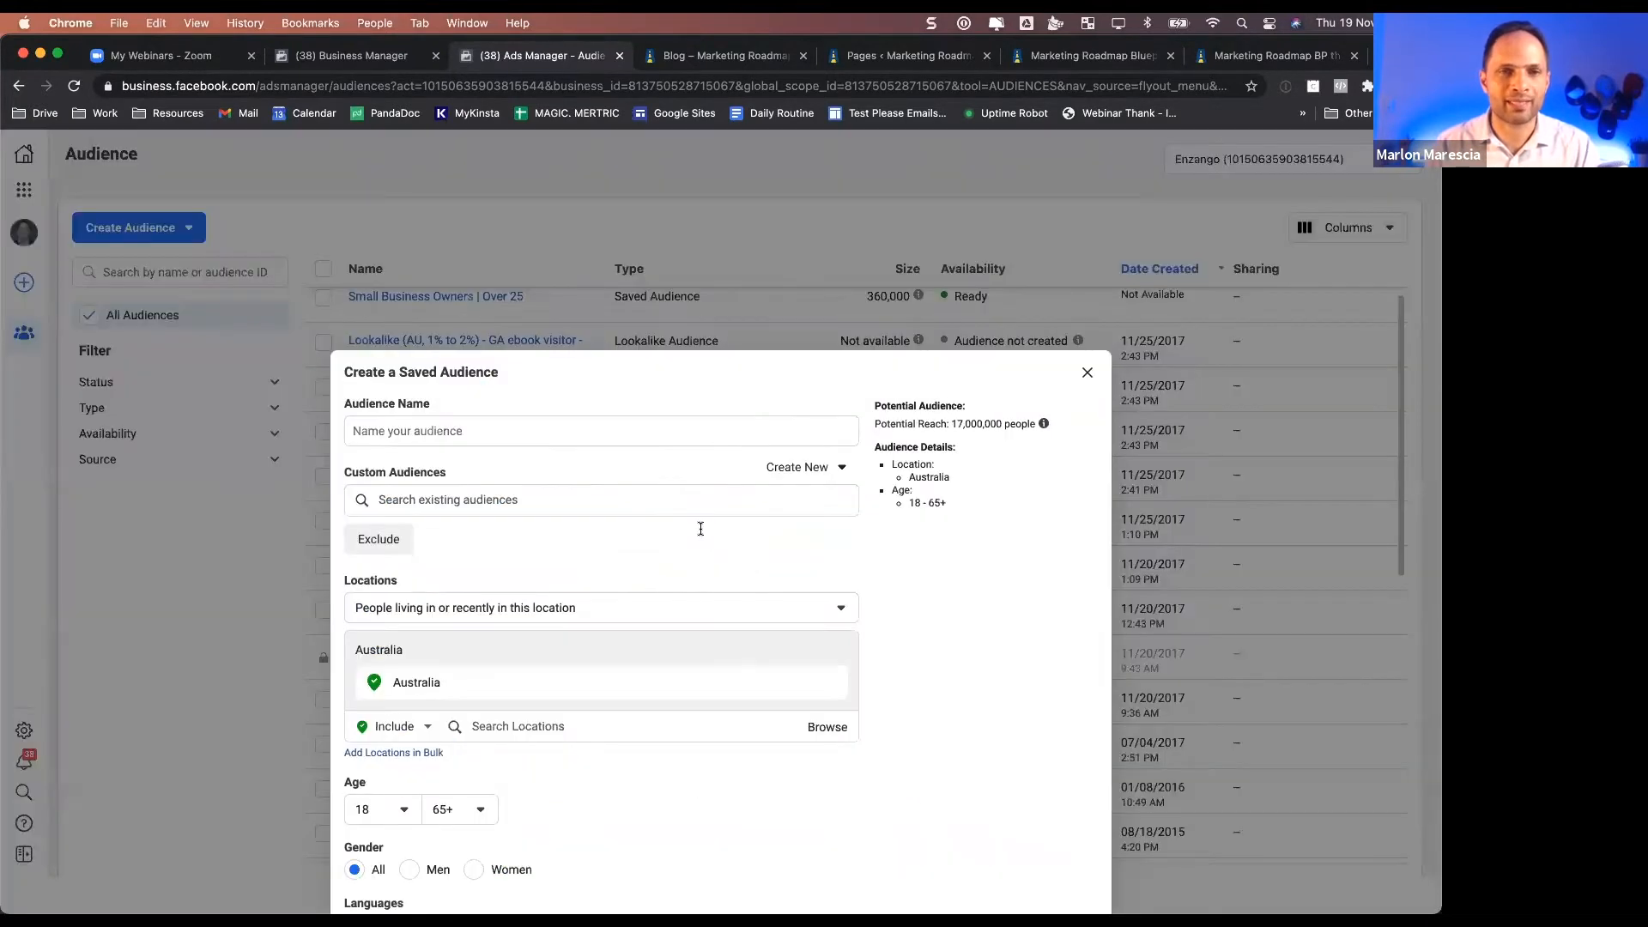
{"action": "scroll", "coordinate": [701, 529], "scroll_direction": "down", "scroll_amount": 3}
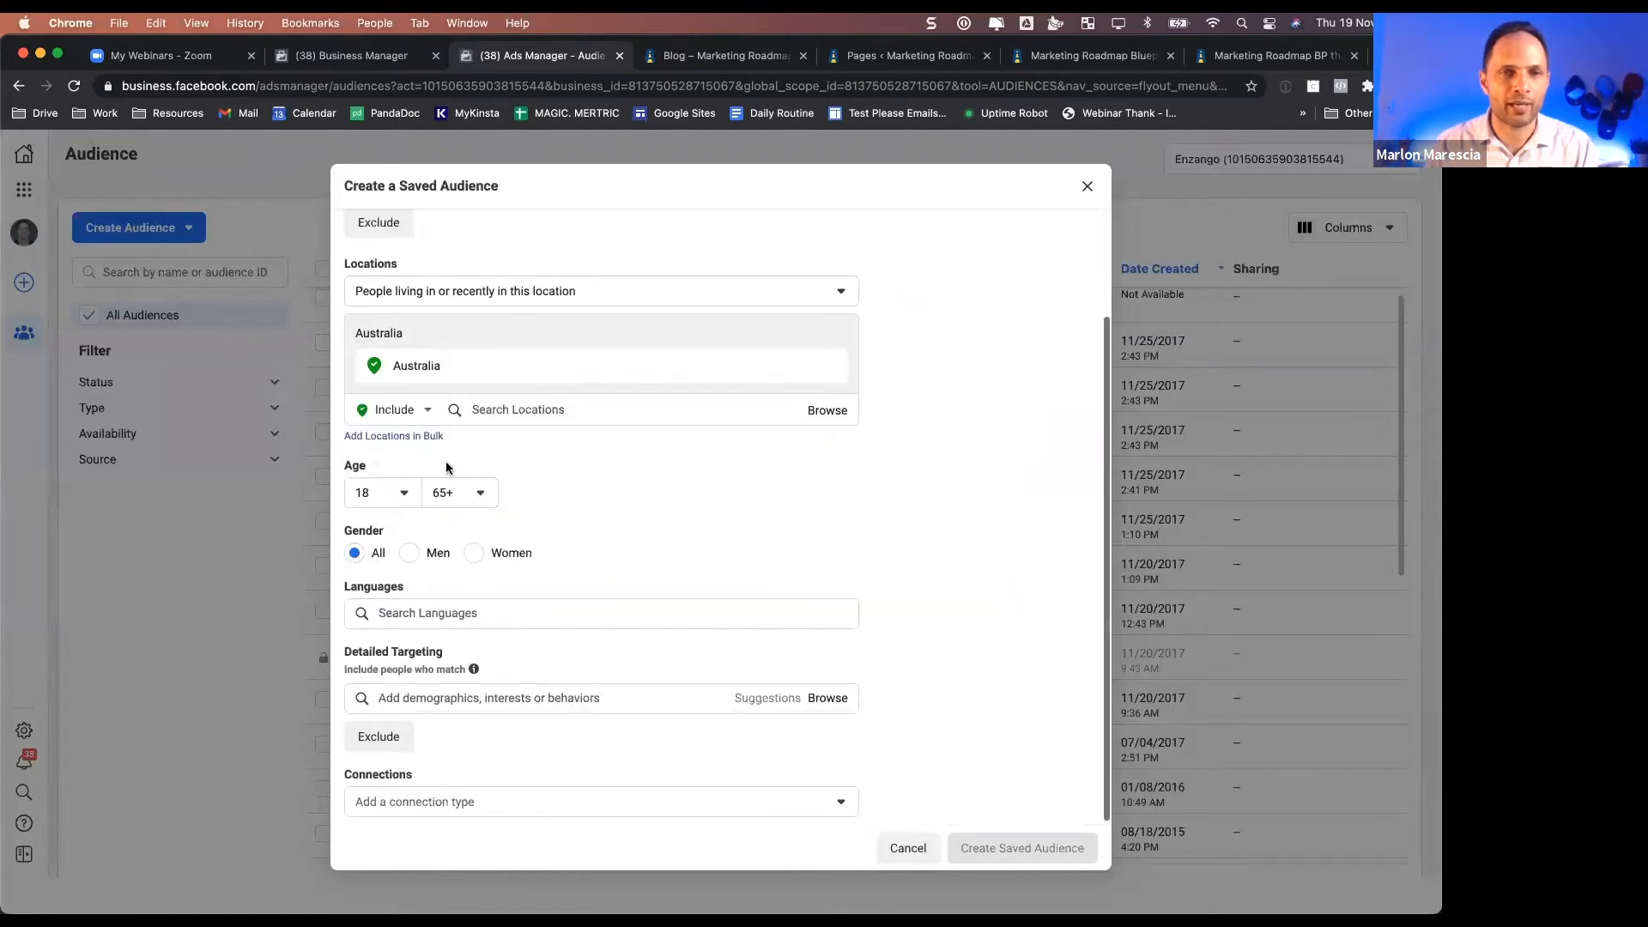
{"action": "left_click", "coordinate": [402, 492]}
{"action": "scroll", "coordinate": [408, 732], "scroll_direction": "down", "scroll_amount": 3}
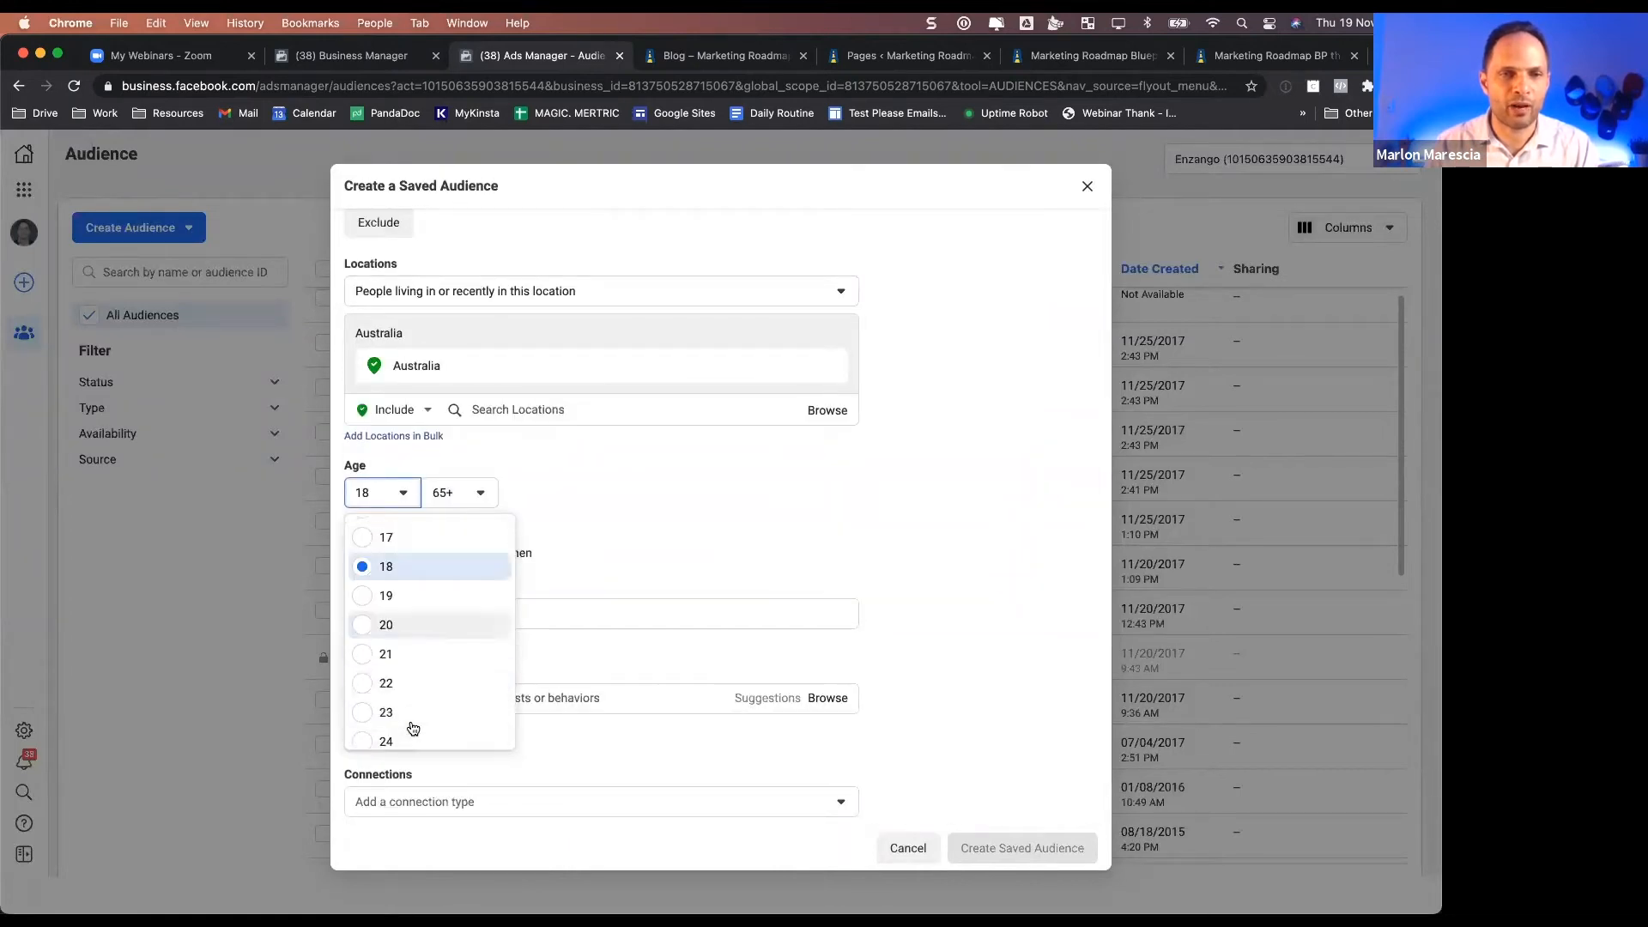
{"action": "left_click", "coordinate": [406, 735]}
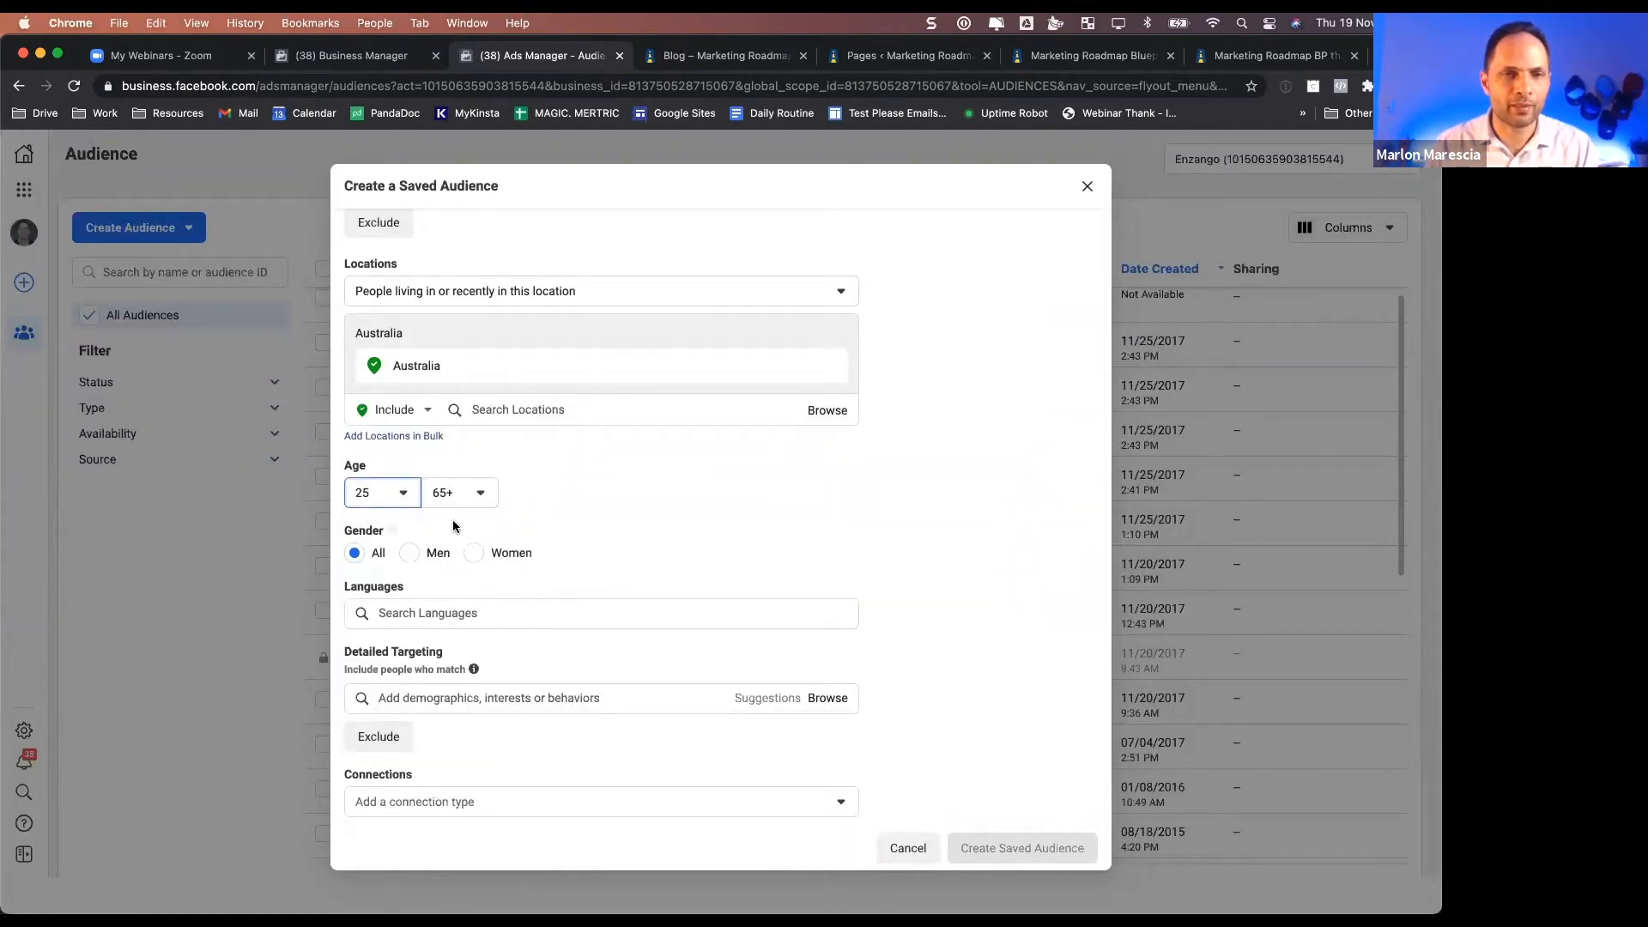
{"action": "scroll", "coordinate": [538, 518], "scroll_direction": "down", "scroll_amount": 1}
{"action": "left_click", "coordinate": [468, 694]}
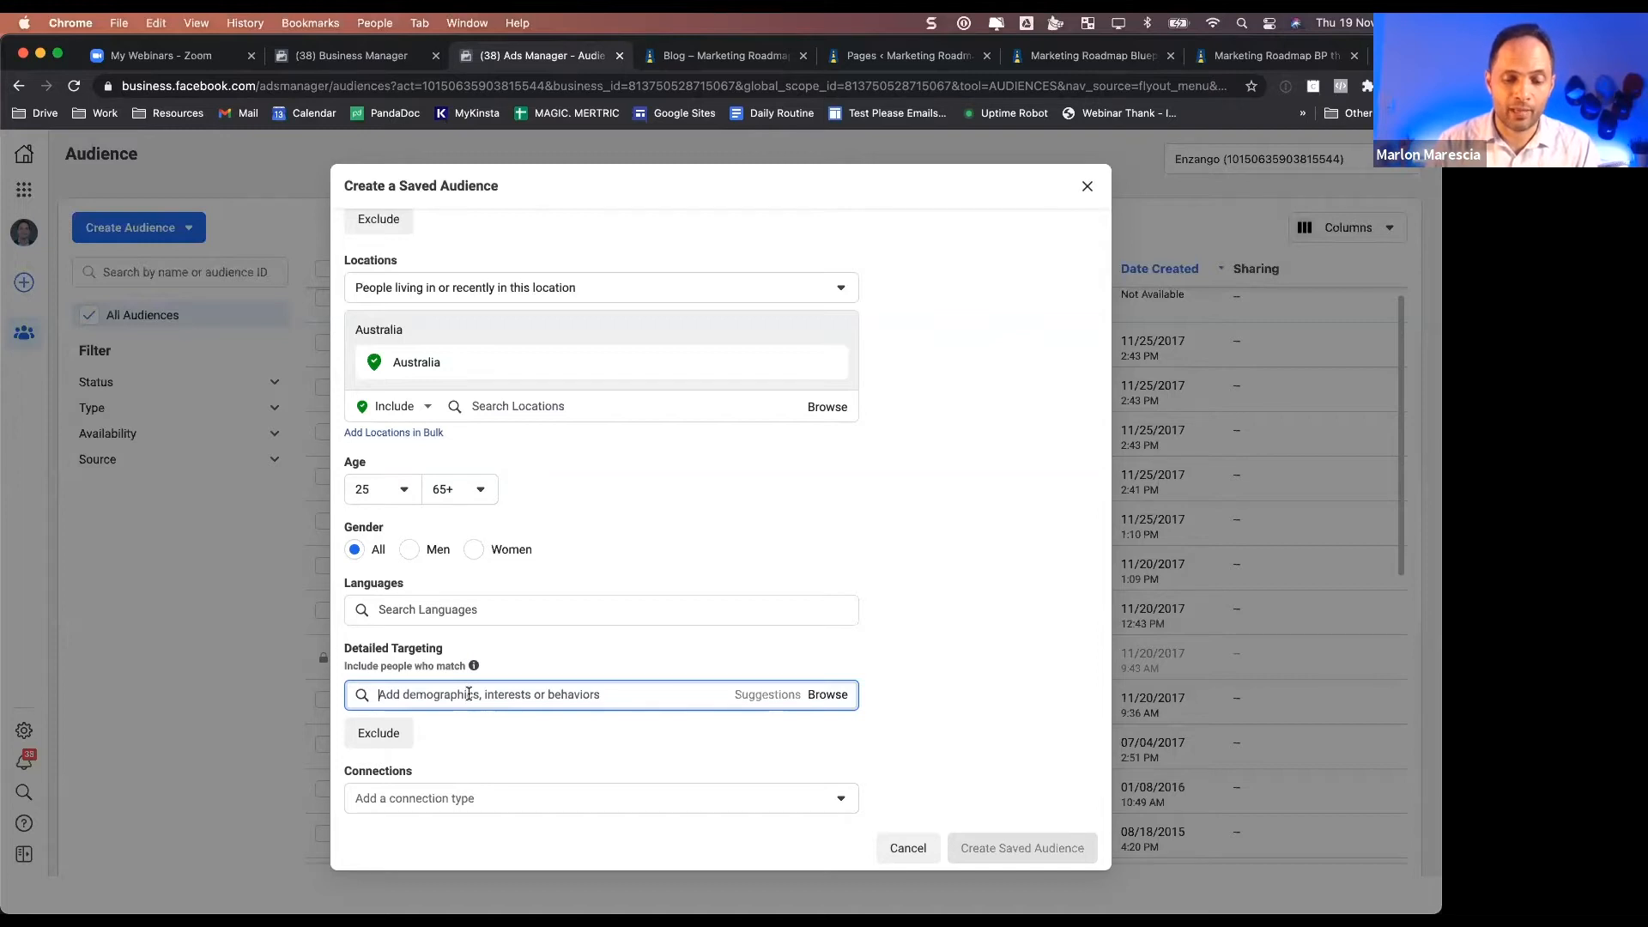
{"action": "type", "text": "aim cho"}
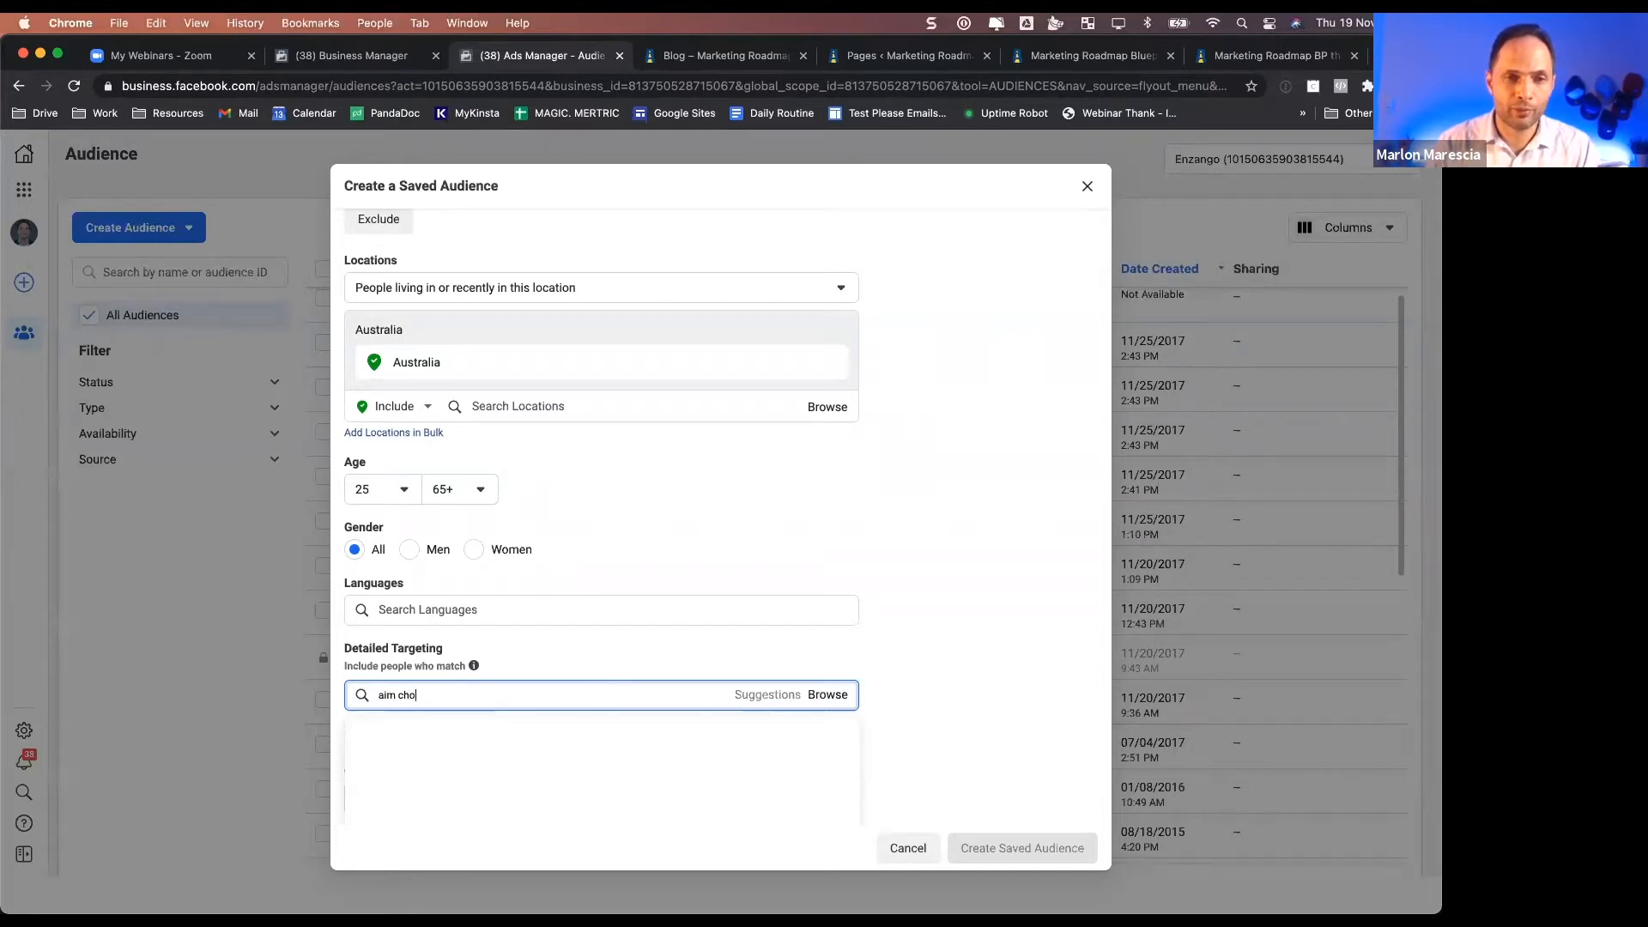
{"action": "key", "text": "BackSpace"}
{"action": "key", "text": "BackSpace"}
{"action": "key", "text": "BackSpace"}
{"action": "type", "text": "school of"}
{"action": "key", "text": "BackSpace"}
{"action": "key", "text": "super+a"}
- Search the detailed targeting for "mba" and add the Columbia Business School MBA Program interest
{"action": "type", "text": "mb"}
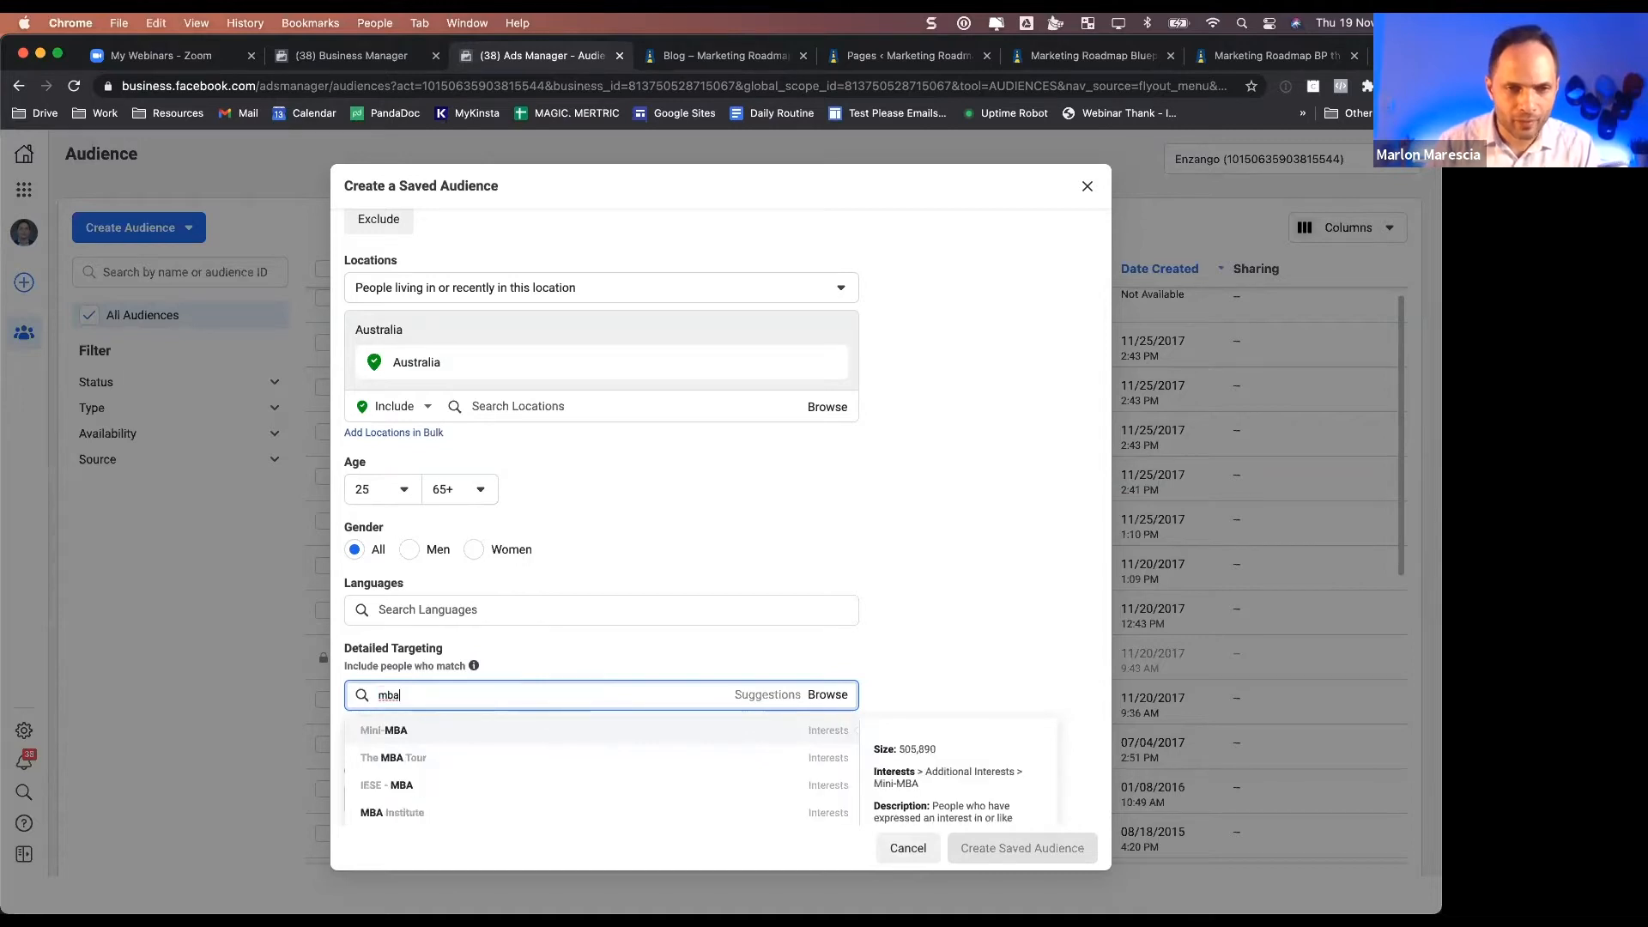
{"action": "scroll", "coordinate": [461, 766], "scroll_direction": "down", "scroll_amount": 5}
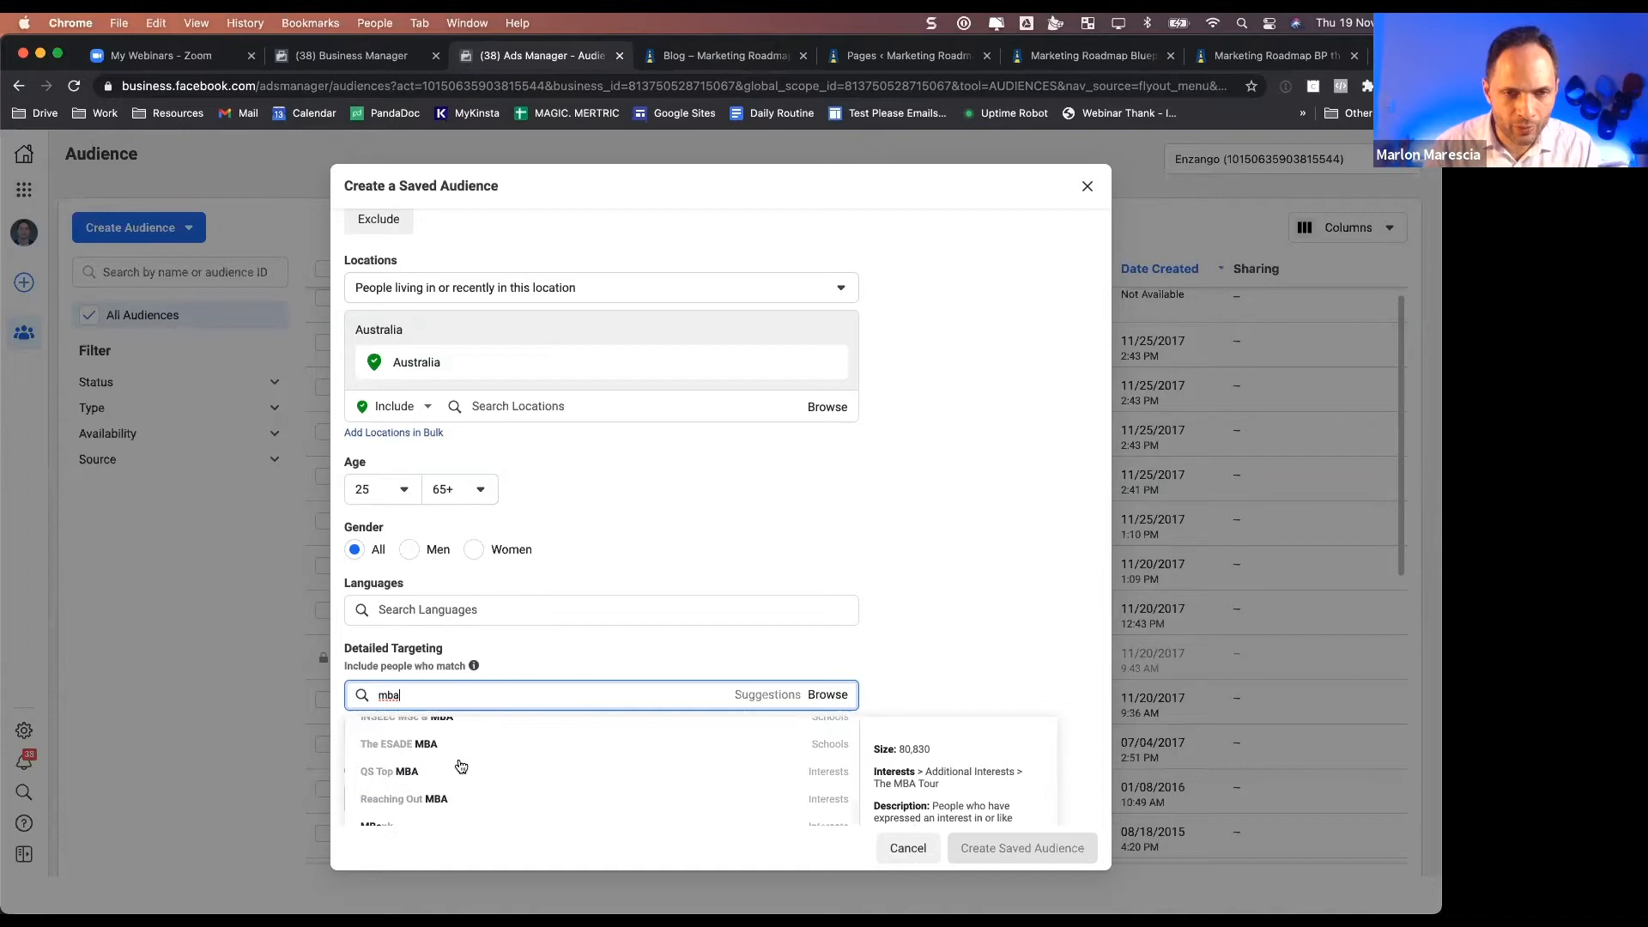
{"action": "scroll", "coordinate": [461, 766], "scroll_direction": "down", "scroll_amount": 3}
{"action": "scroll", "coordinate": [461, 766], "scroll_direction": "down", "scroll_amount": 1}
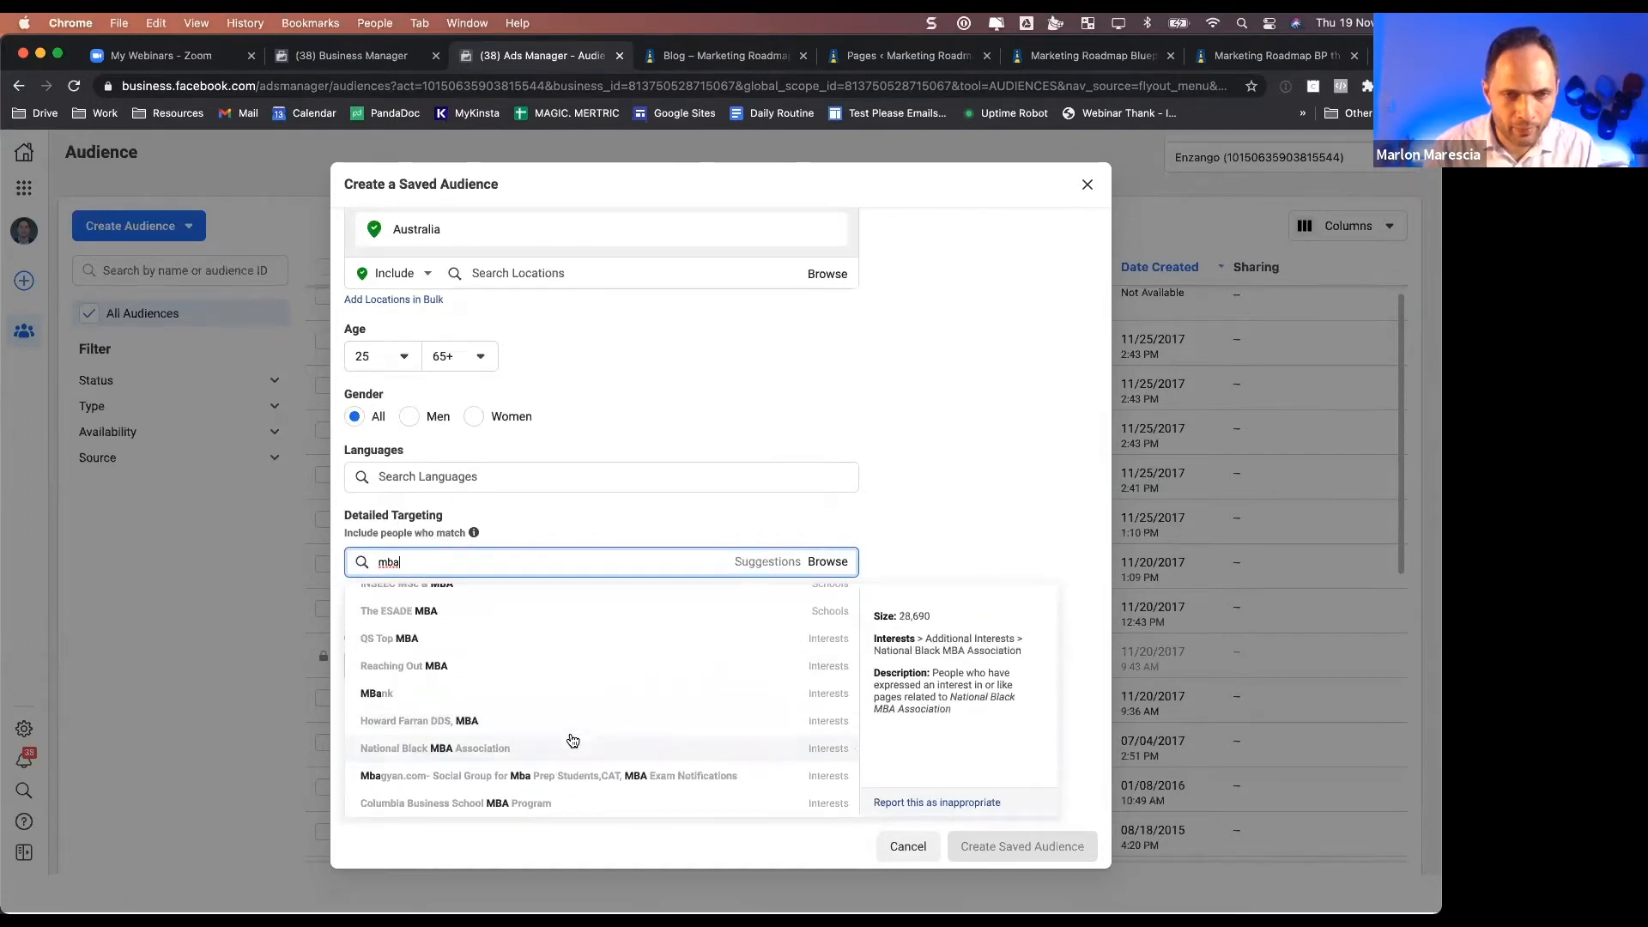
{"action": "left_click", "coordinate": [496, 805]}
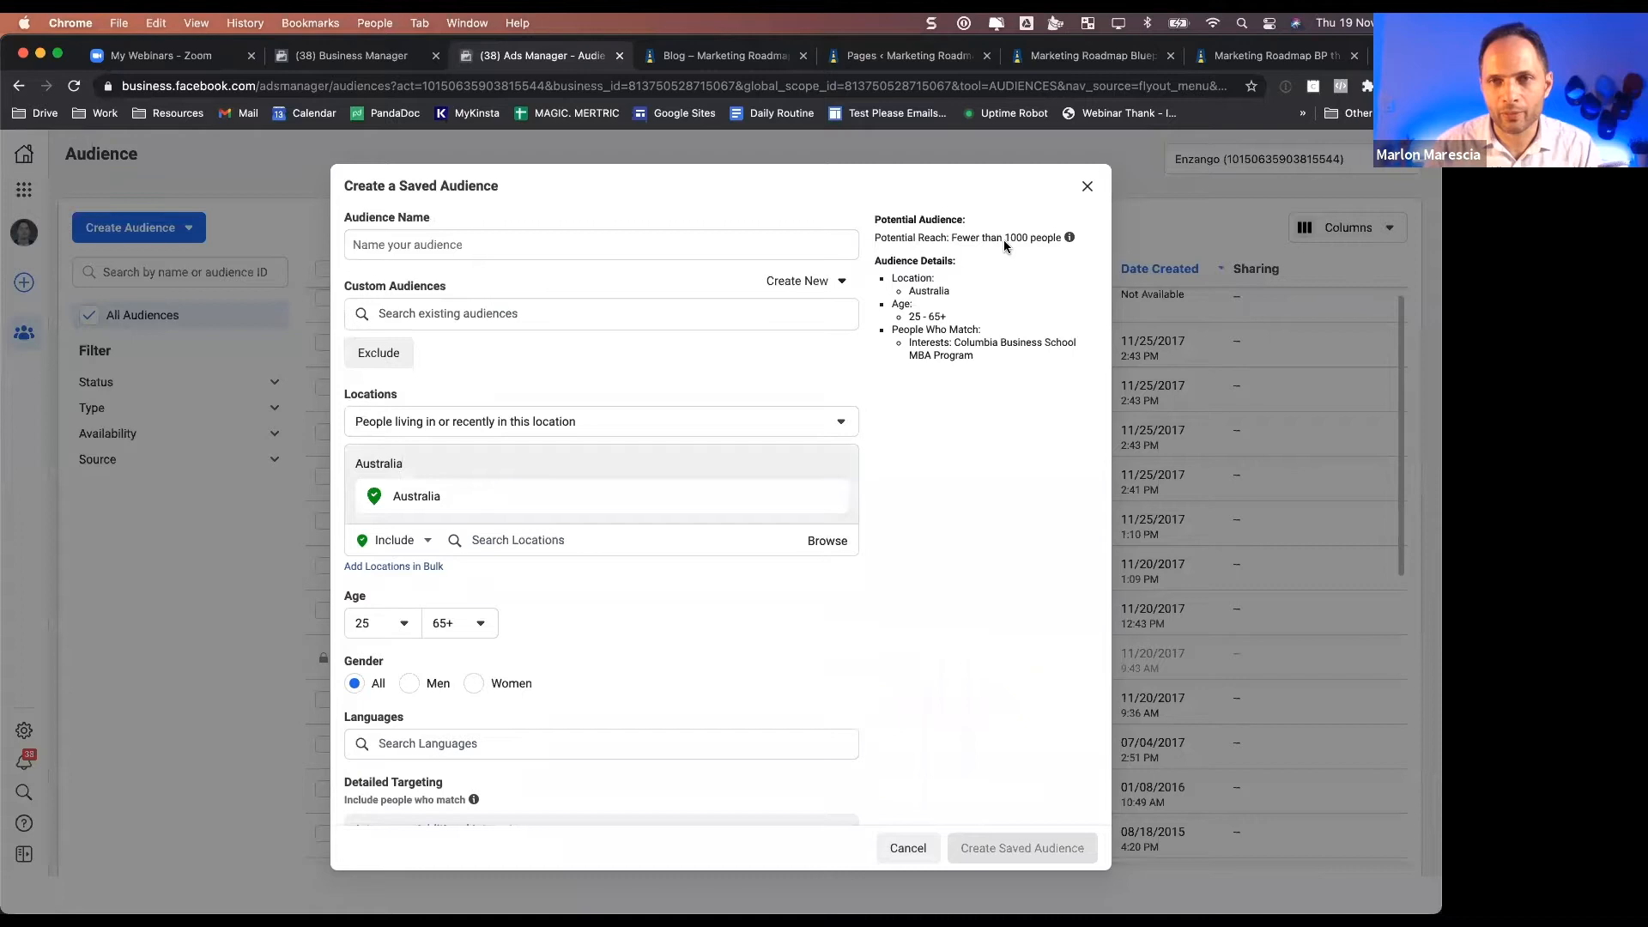
- Remove the Columbia Business School MBA Program interest and look through the "mba" targeting options again
{"action": "scroll", "coordinate": [756, 578], "scroll_direction": "down", "scroll_amount": 5}
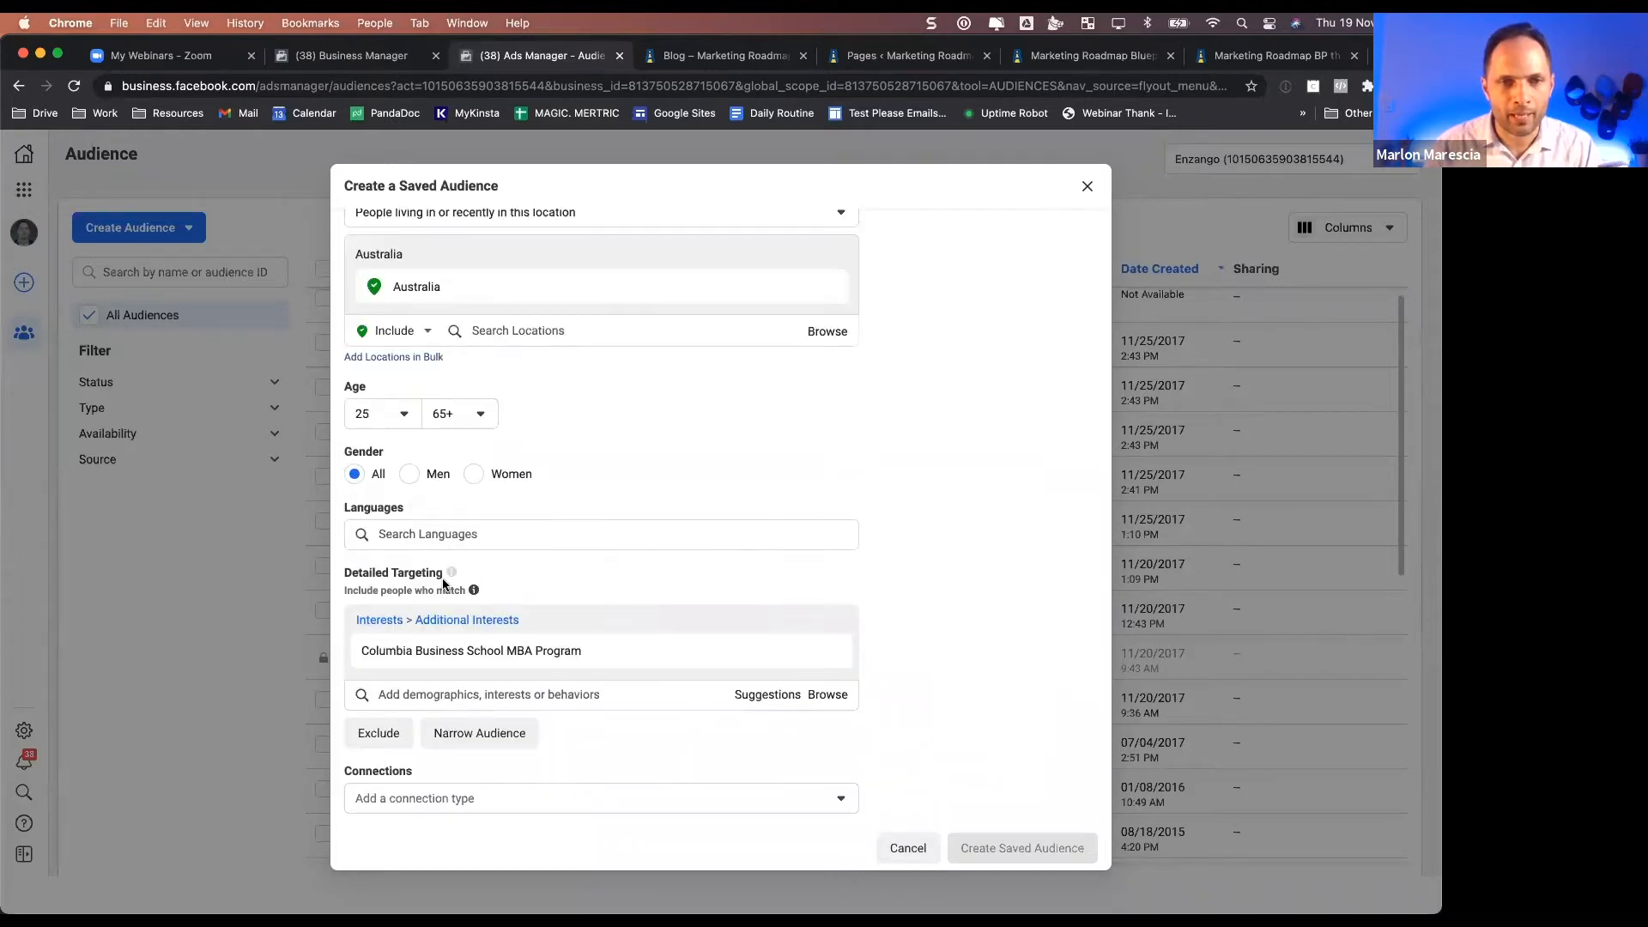
{"action": "left_click", "coordinate": [426, 535]}
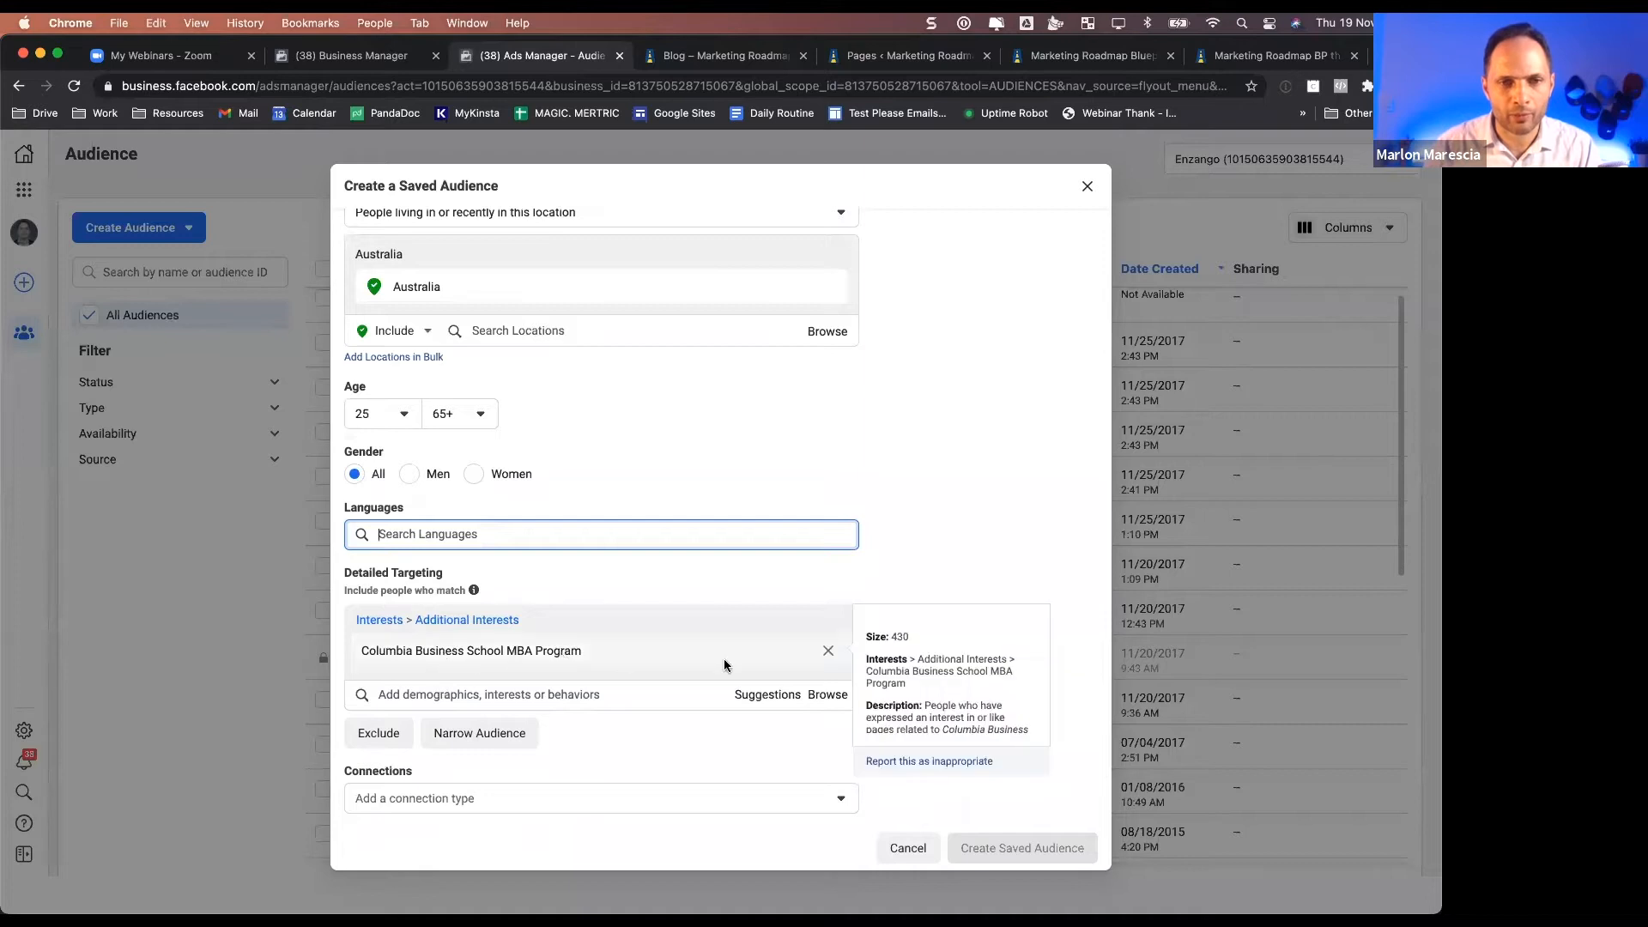
{"action": "left_click", "coordinate": [827, 654]}
{"action": "left_click", "coordinate": [420, 706]}
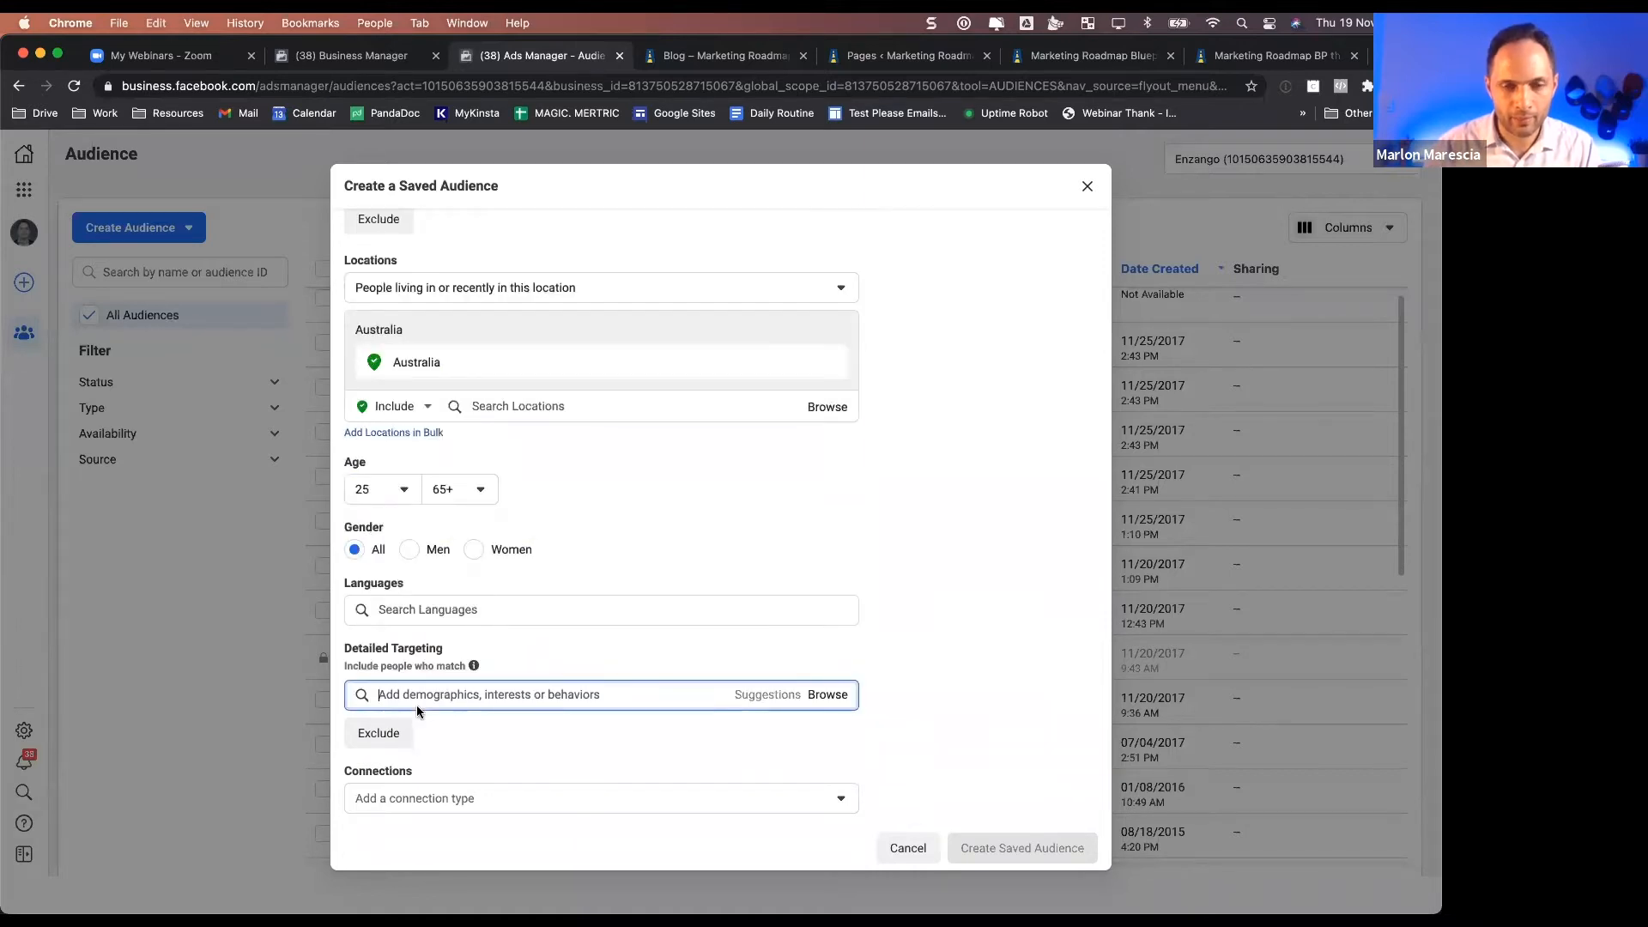
{"action": "type", "text": "mba"}
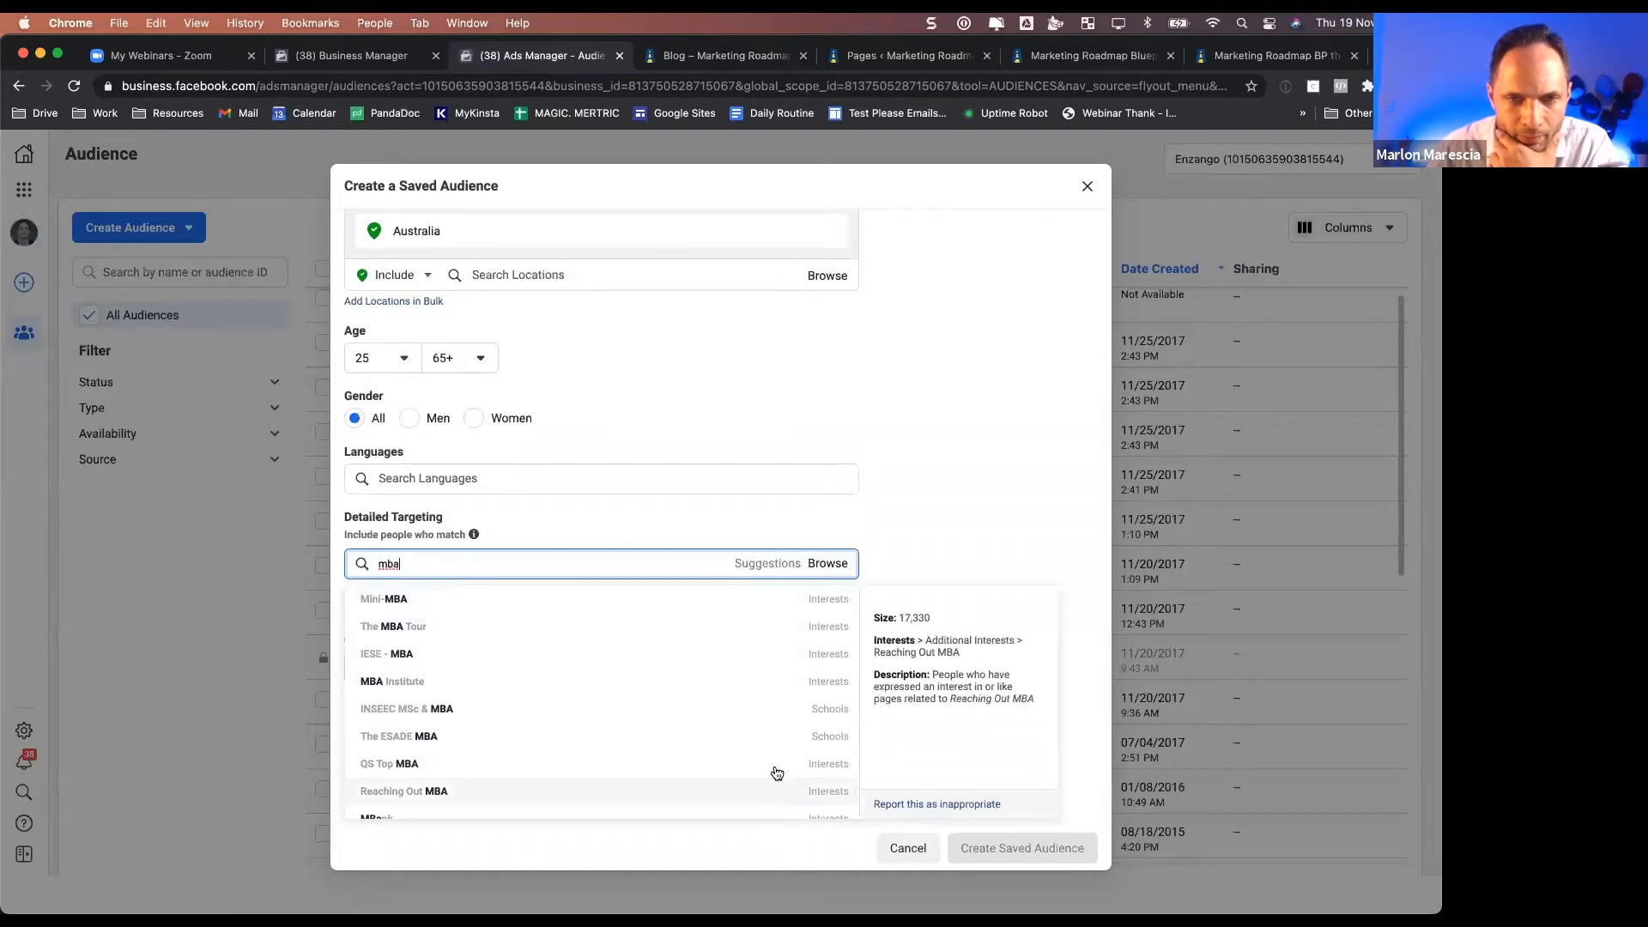
{"action": "scroll", "coordinate": [778, 770], "scroll_direction": "down", "scroll_amount": 3}
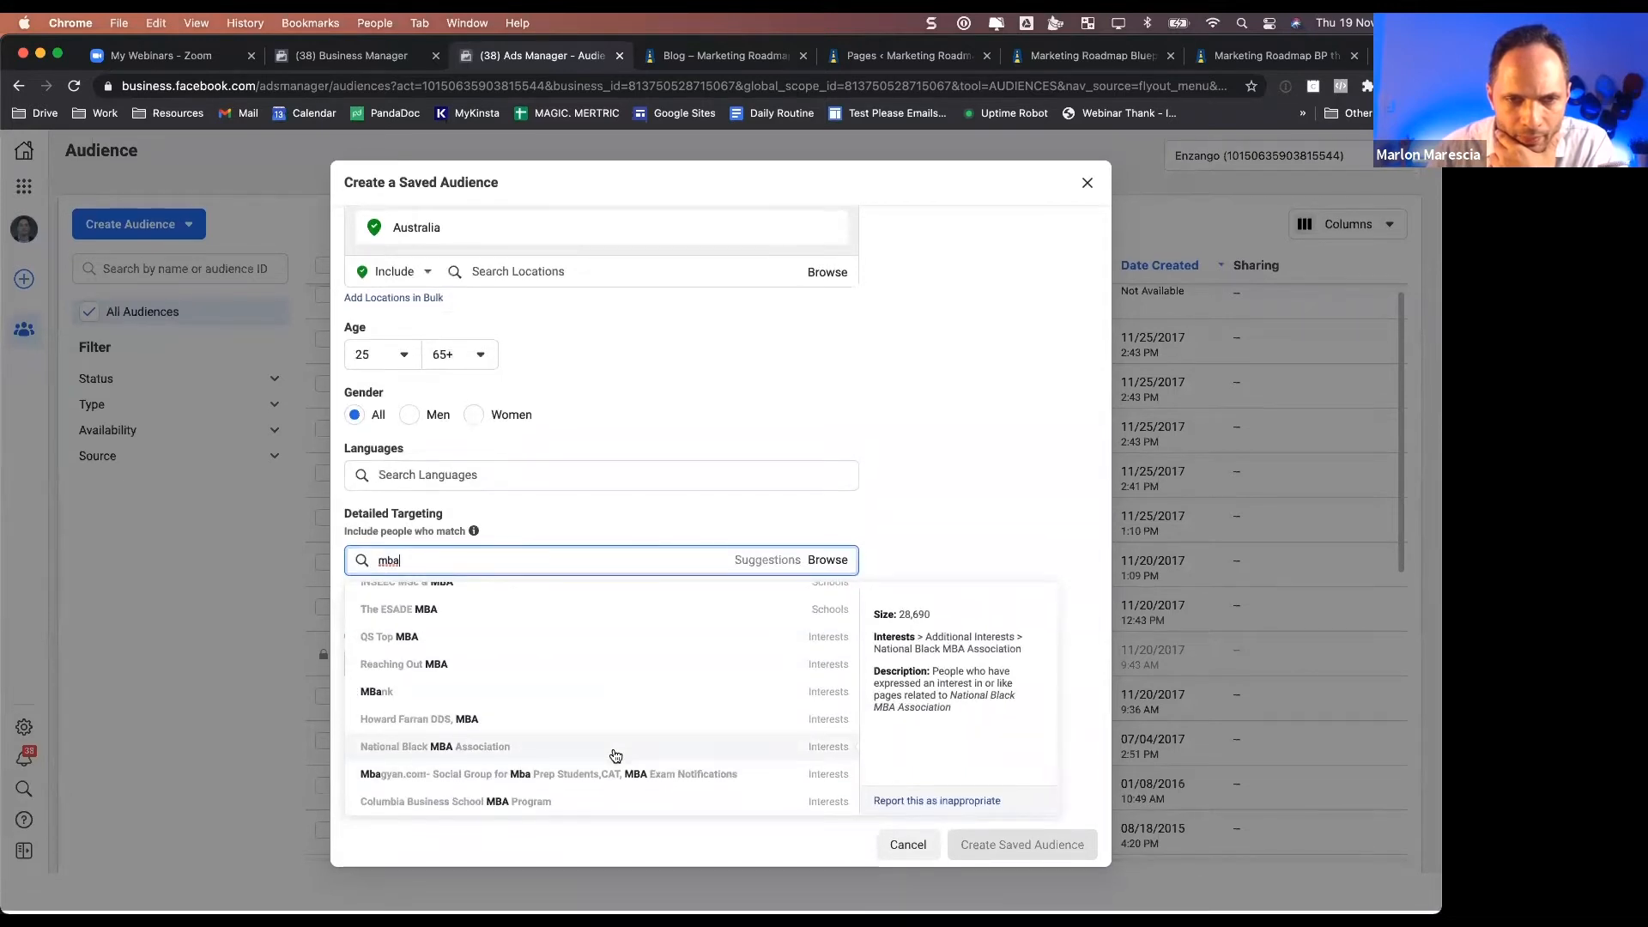
{"action": "scroll", "coordinate": [614, 755], "scroll_direction": "up", "scroll_amount": 3}
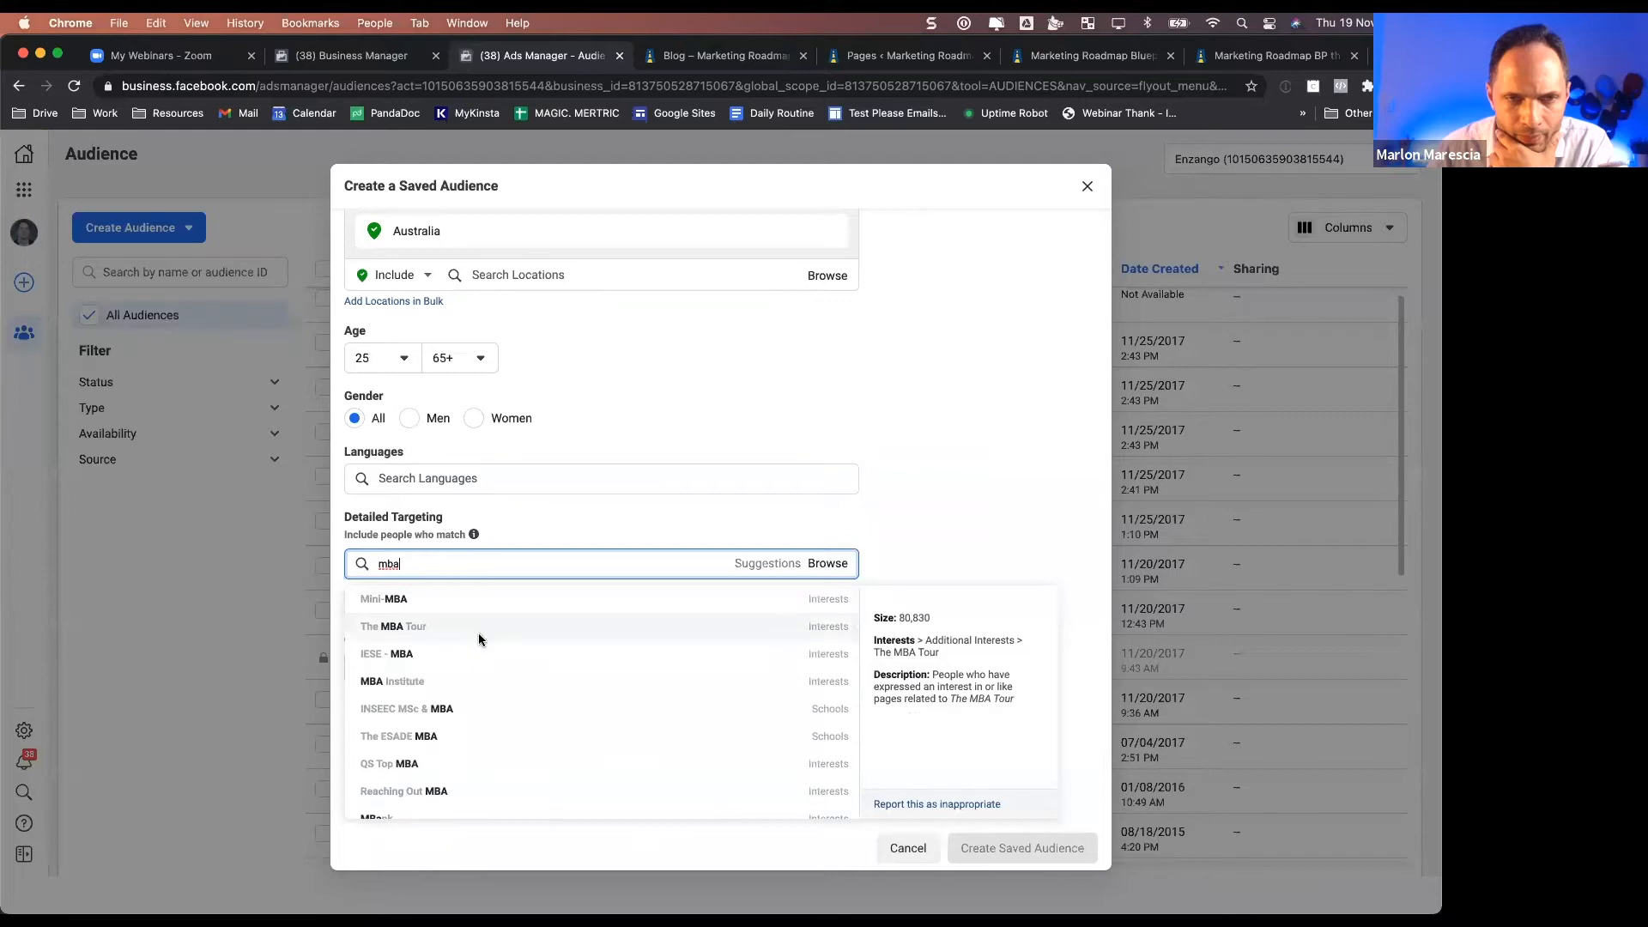
- Search the detailed targeting for "masters of business man", add the Master of Business and Management interest, and check the potential reach
{"action": "left_click_drag", "start_coordinate": [435, 562], "coordinate": [372, 563]}
{"action": "type", "text": "masters of business mang"}
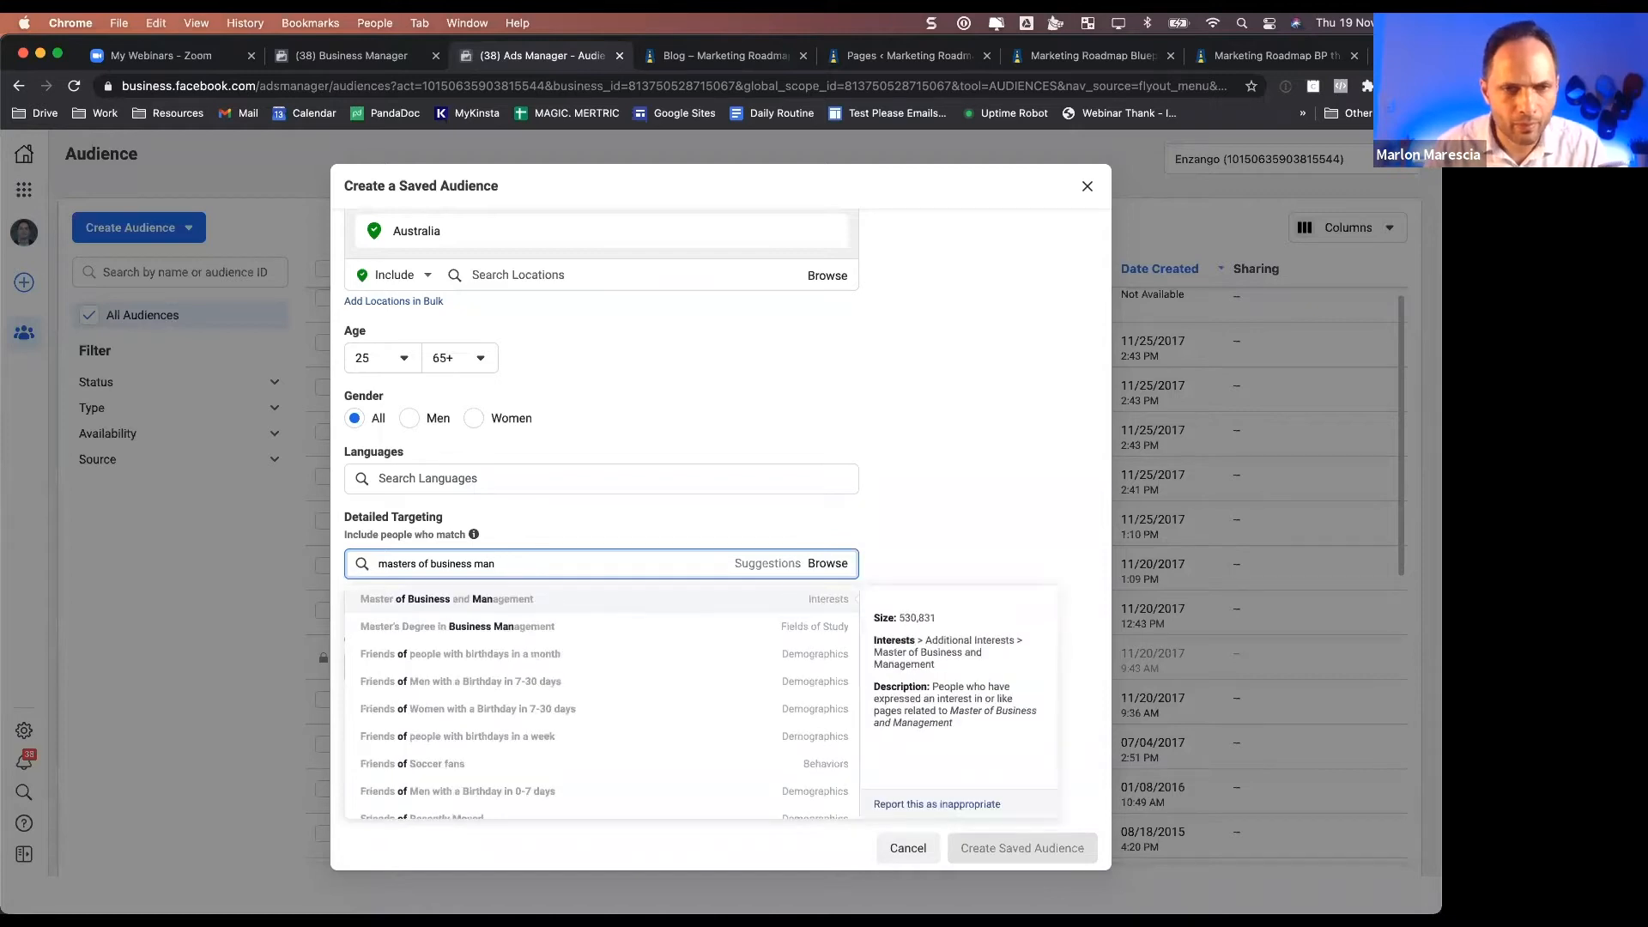
{"action": "left_click", "coordinate": [457, 600]}
{"action": "scroll", "coordinate": [918, 515], "scroll_direction": "up", "scroll_amount": 5}
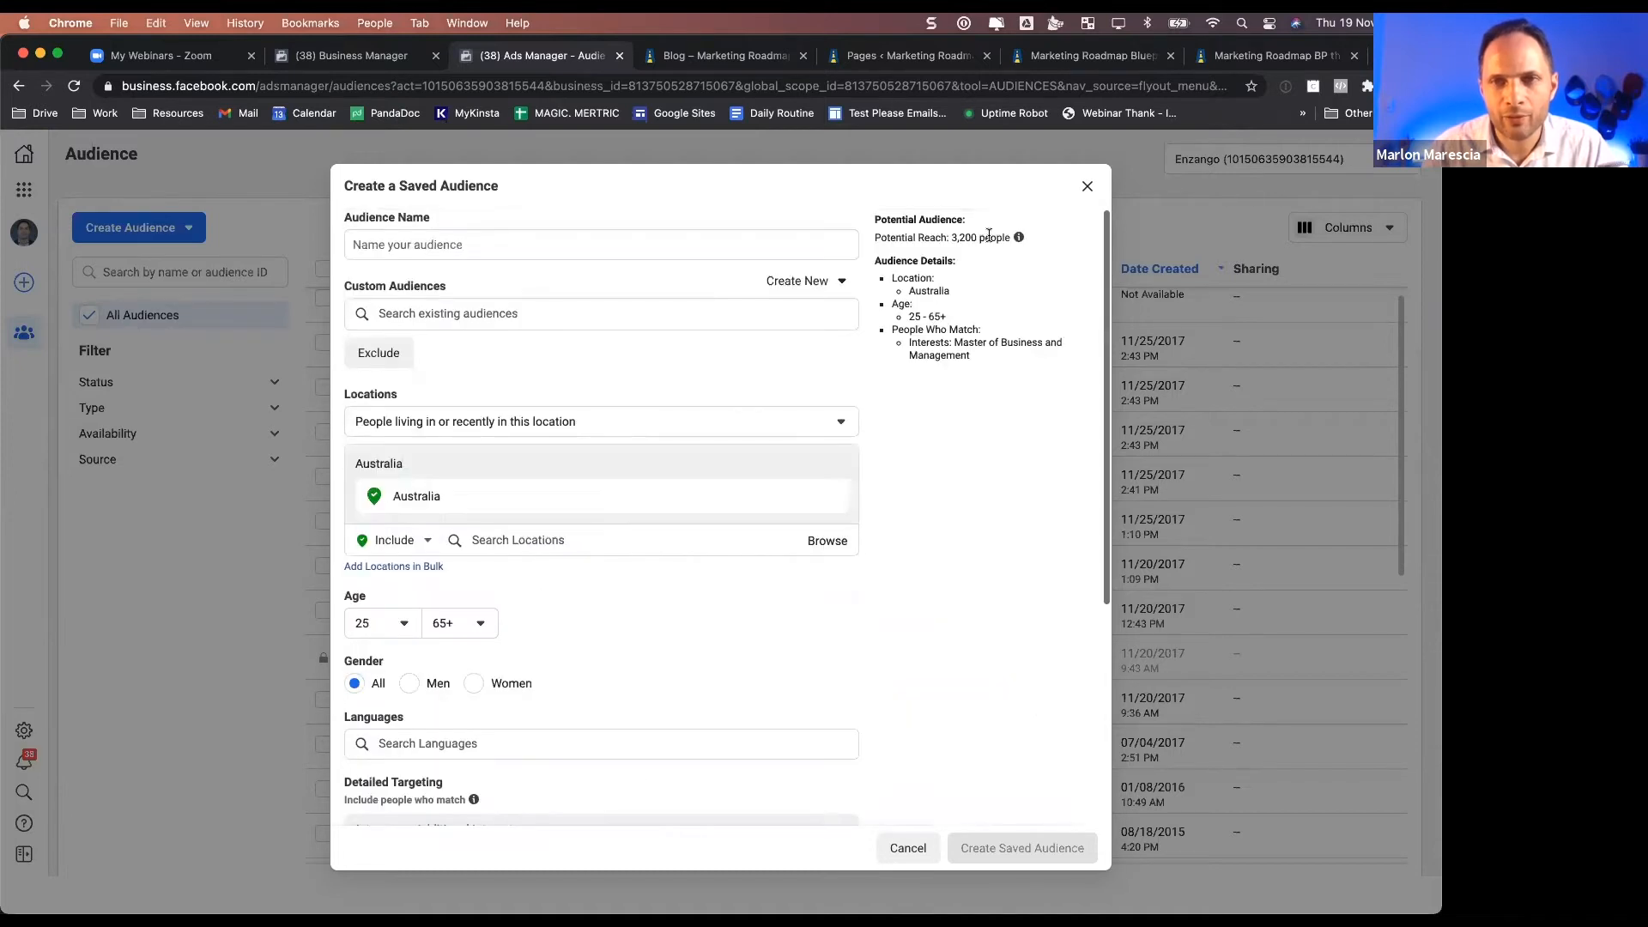
{"action": "scroll", "coordinate": [950, 533], "scroll_direction": "down", "scroll_amount": 4}
{"action": "scroll", "coordinate": [950, 533], "scroll_direction": "down", "scroll_amount": 2}
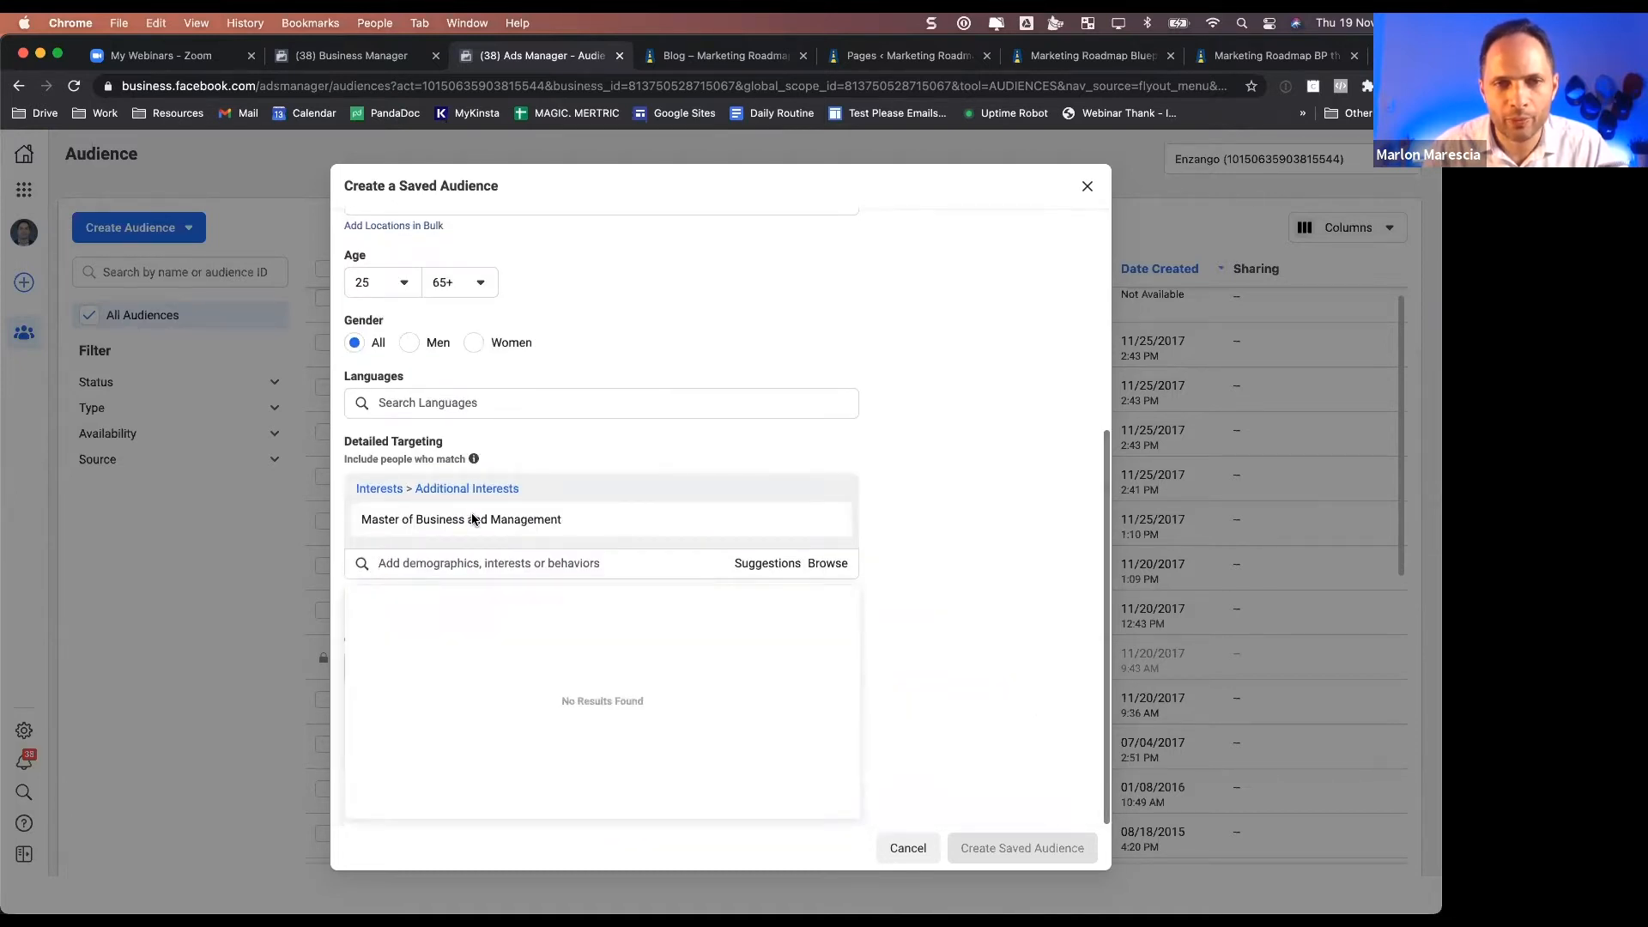
- Replace the Master of Business and Management interest with the suggested Master of Business Administration and check the potential reach
{"action": "left_click", "coordinate": [765, 571]}
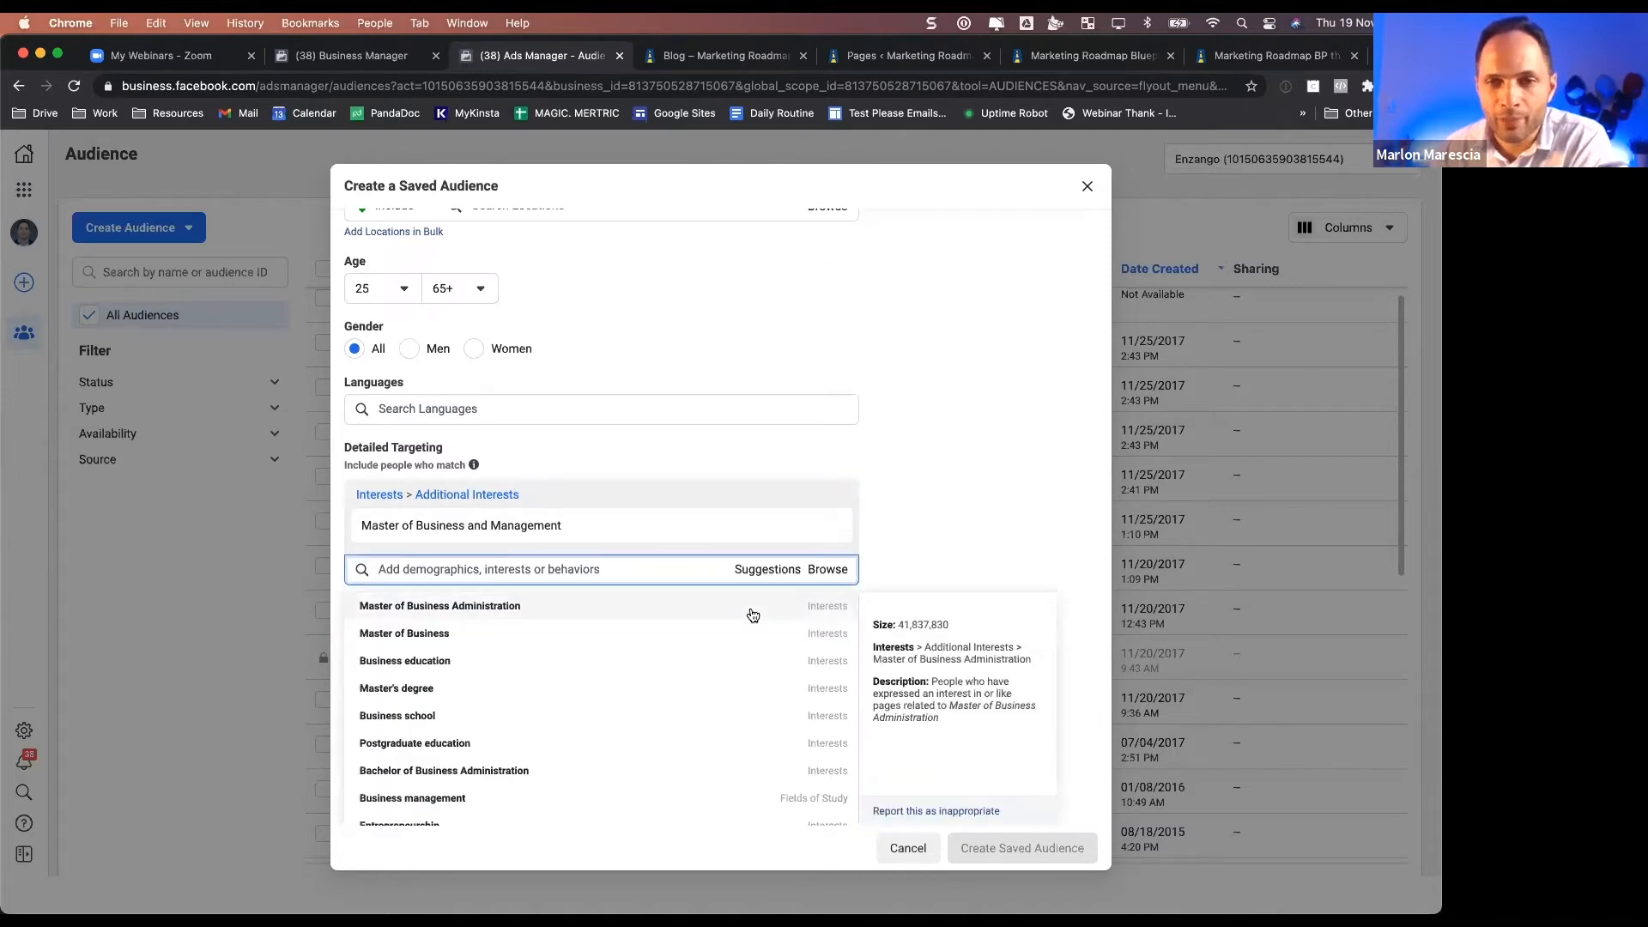
{"action": "left_click", "coordinate": [512, 607]}
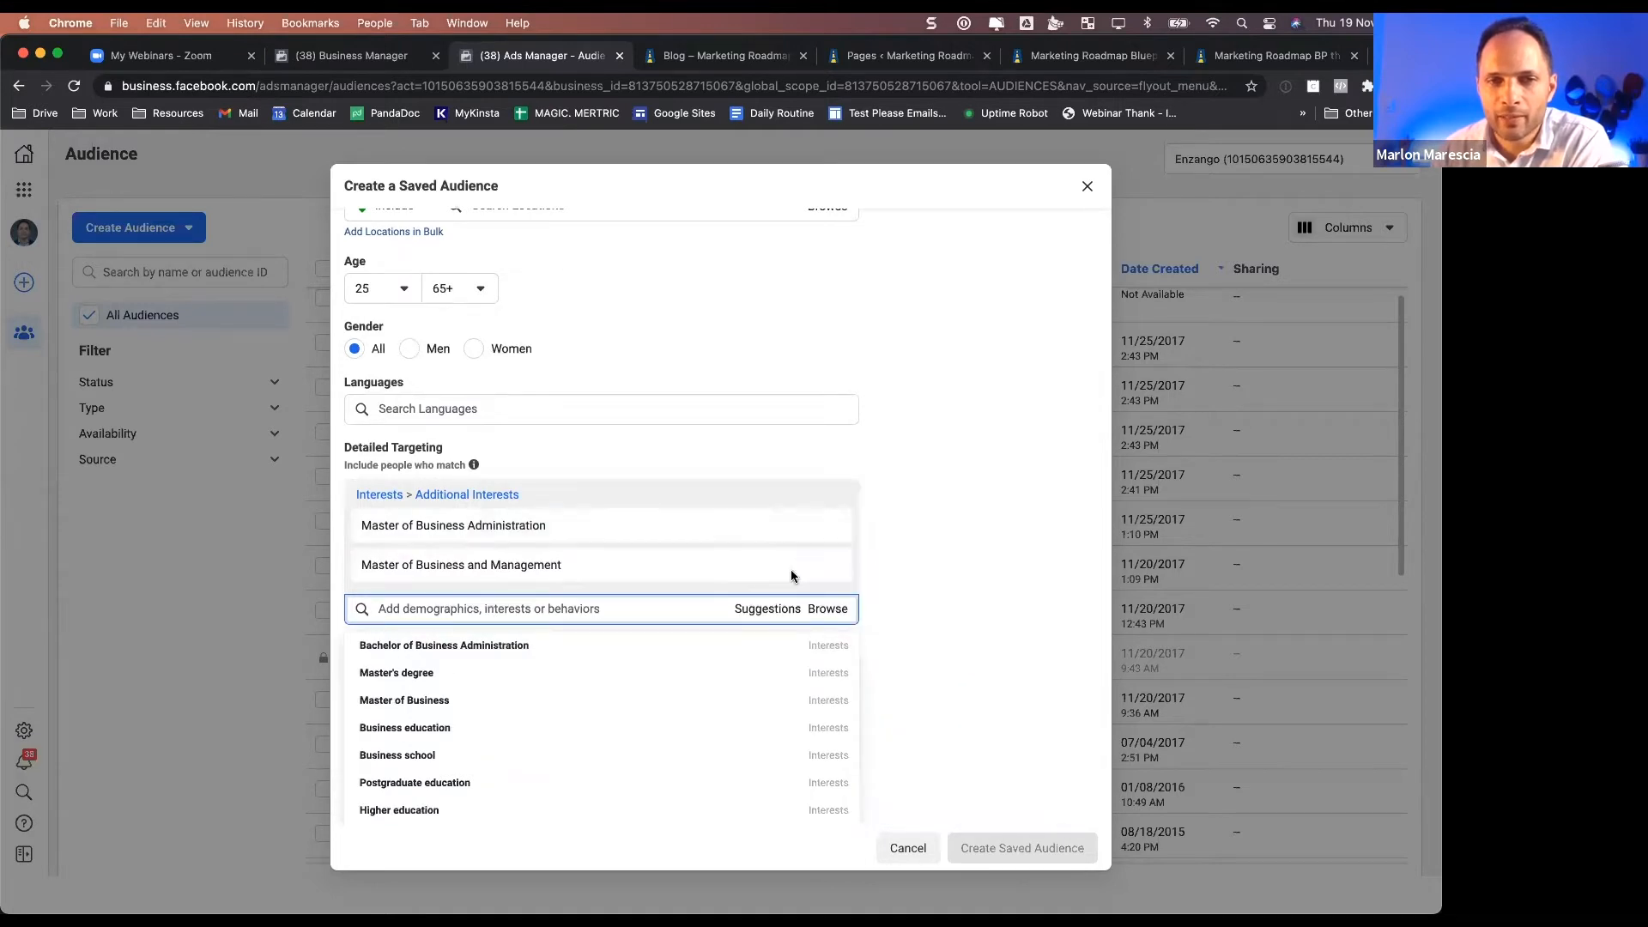
{"action": "left_click", "coordinate": [829, 572]}
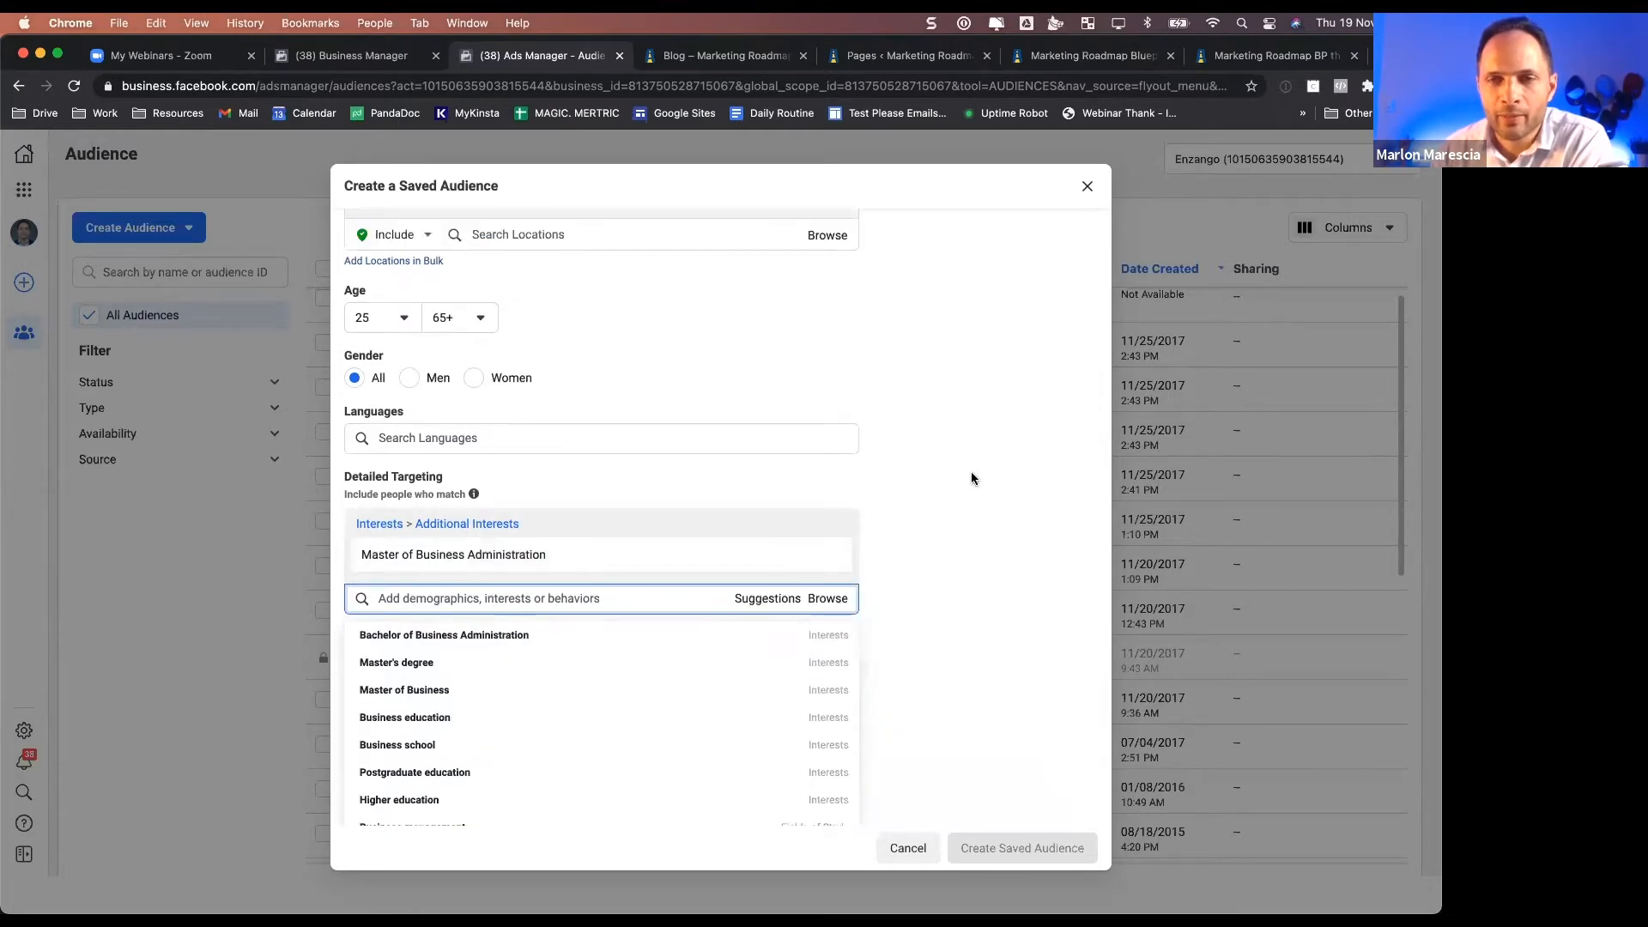
{"action": "scroll", "coordinate": [970, 478], "scroll_direction": "up", "scroll_amount": 4}
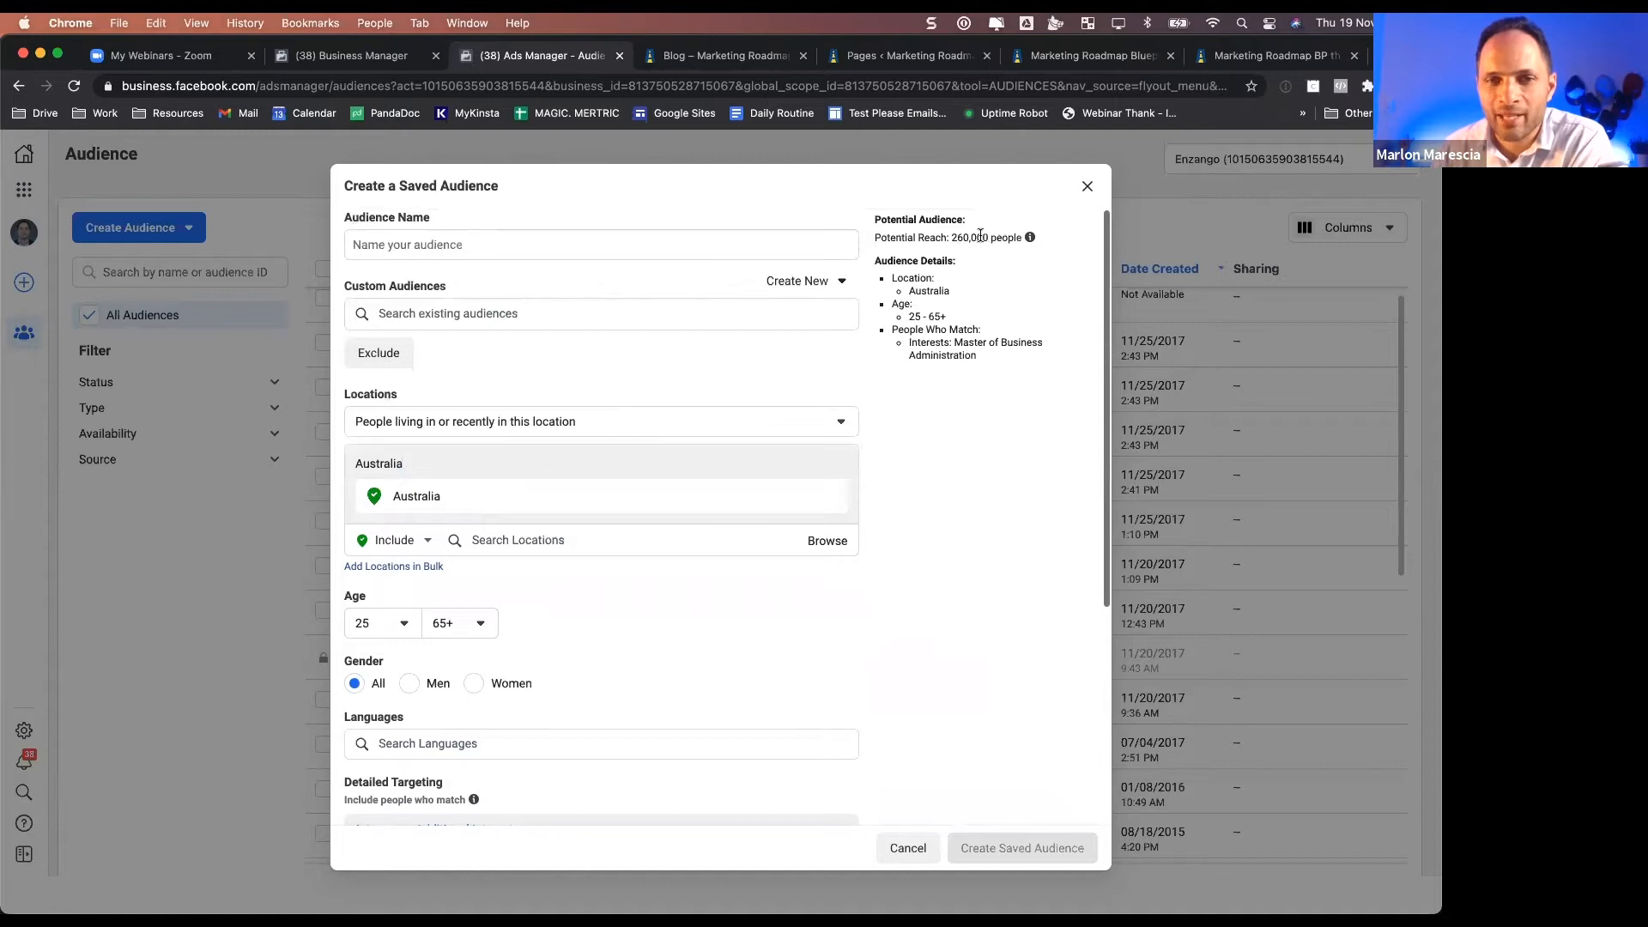
{"action": "scroll", "coordinate": [925, 413], "scroll_direction": "down", "scroll_amount": 4}
- Name the audience "MBA | 5 and over" and create the saved audience
{"action": "mouse_move", "coordinate": [487, 523]}
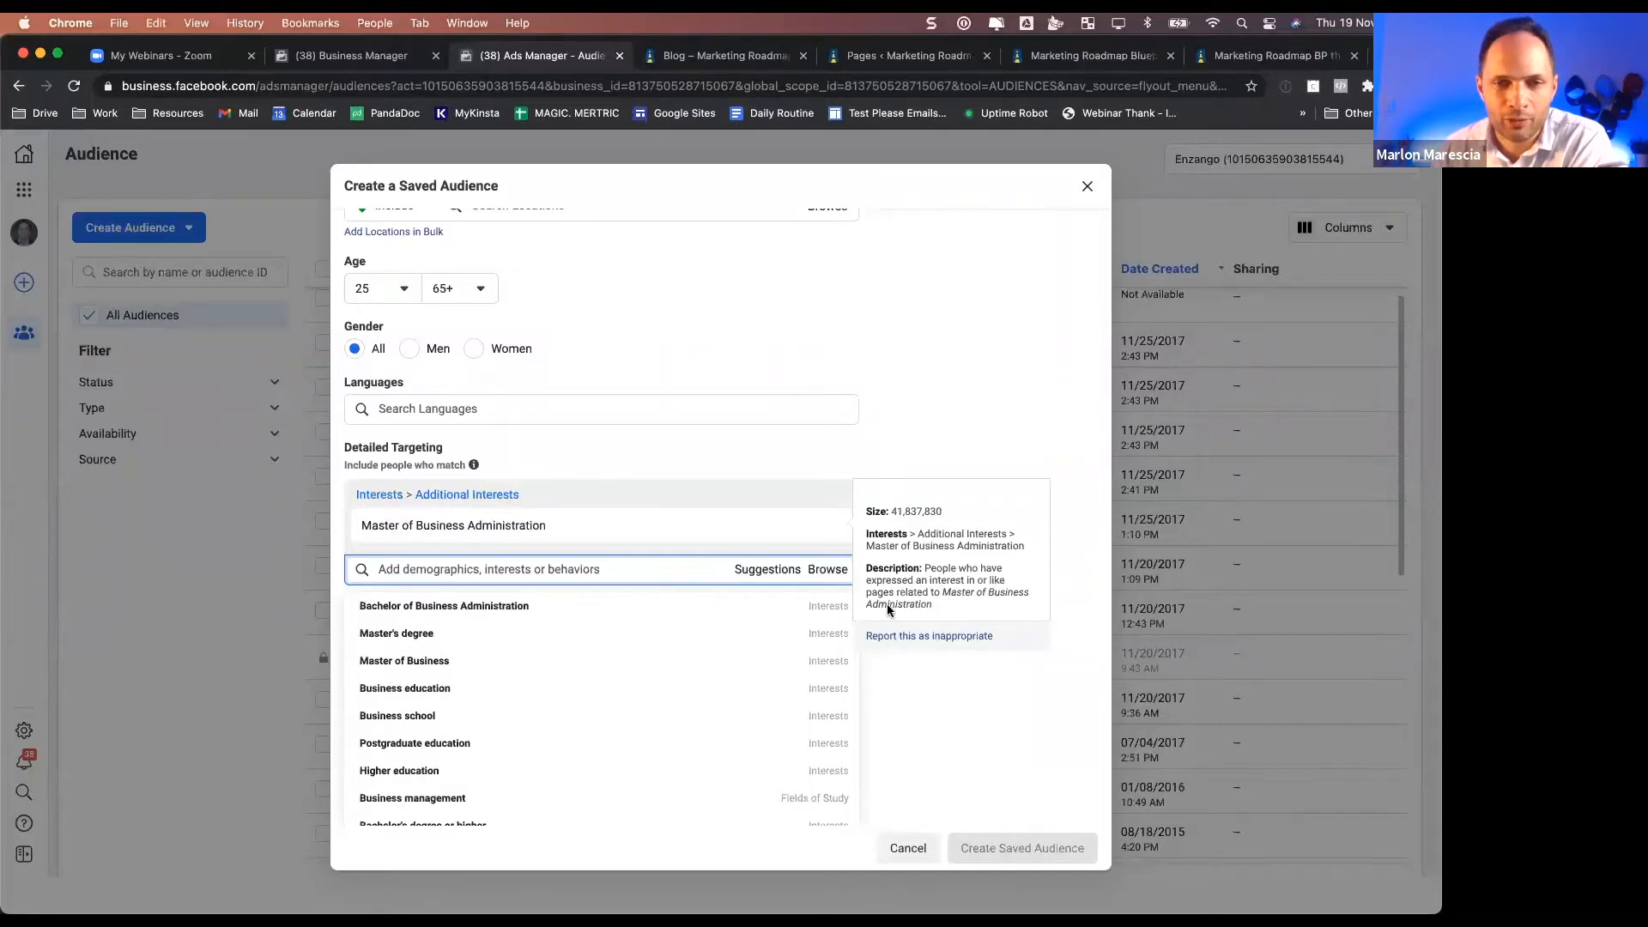
{"action": "mouse_move", "coordinate": [424, 635]}
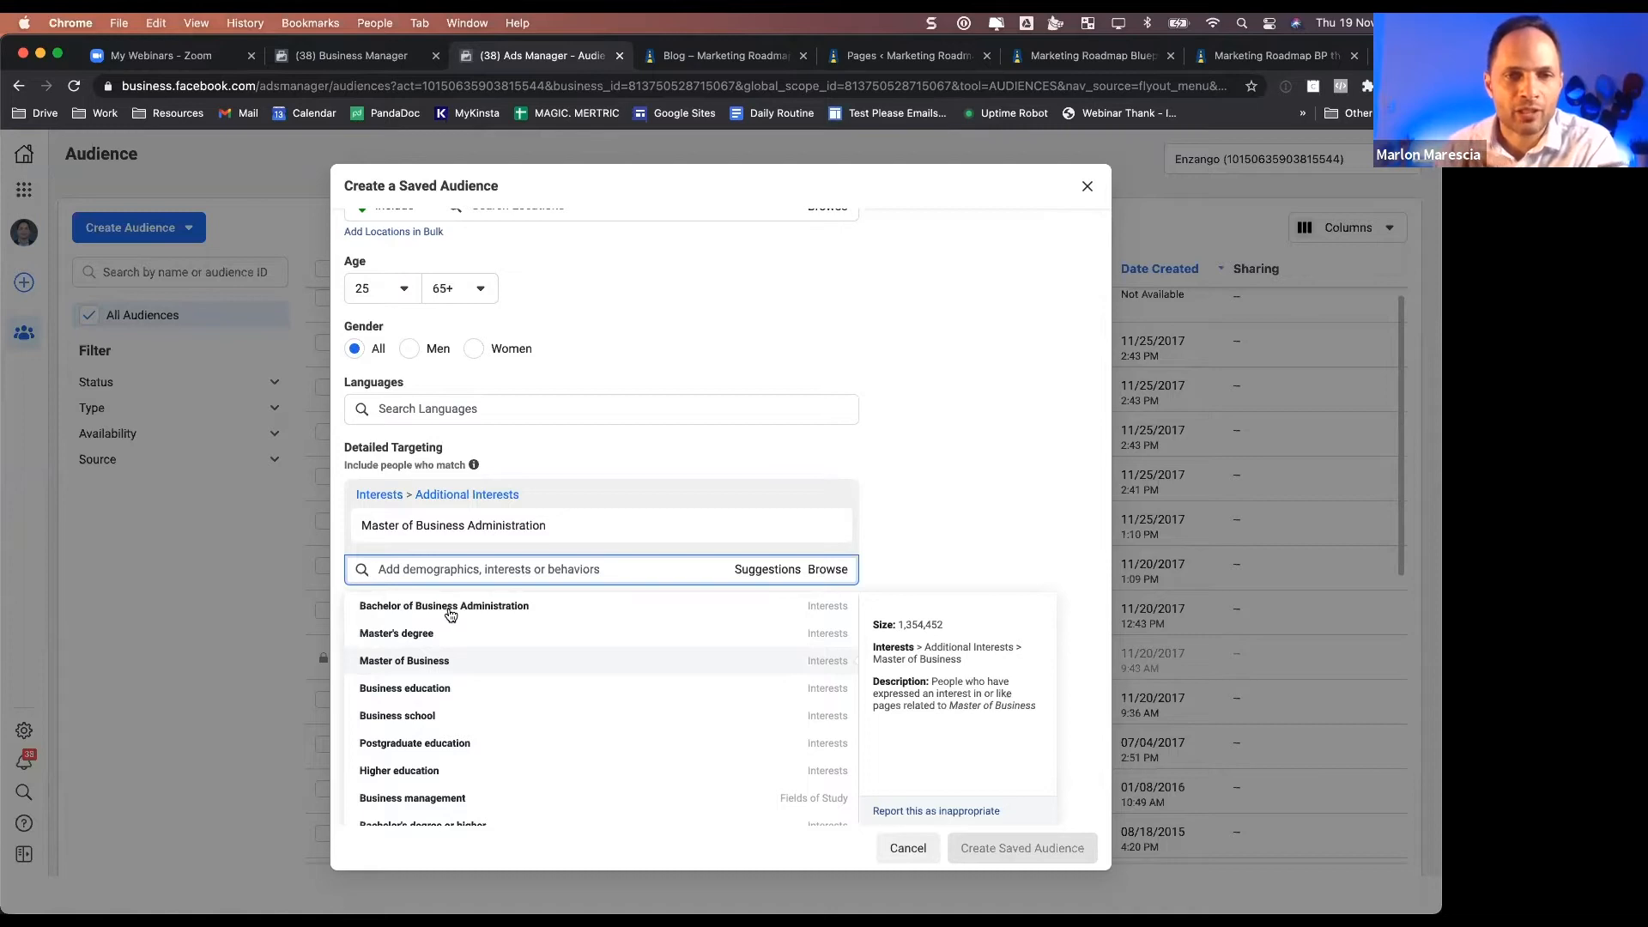
{"action": "left_click_drag", "start_coordinate": [959, 439], "coordinate": [902, 420]}
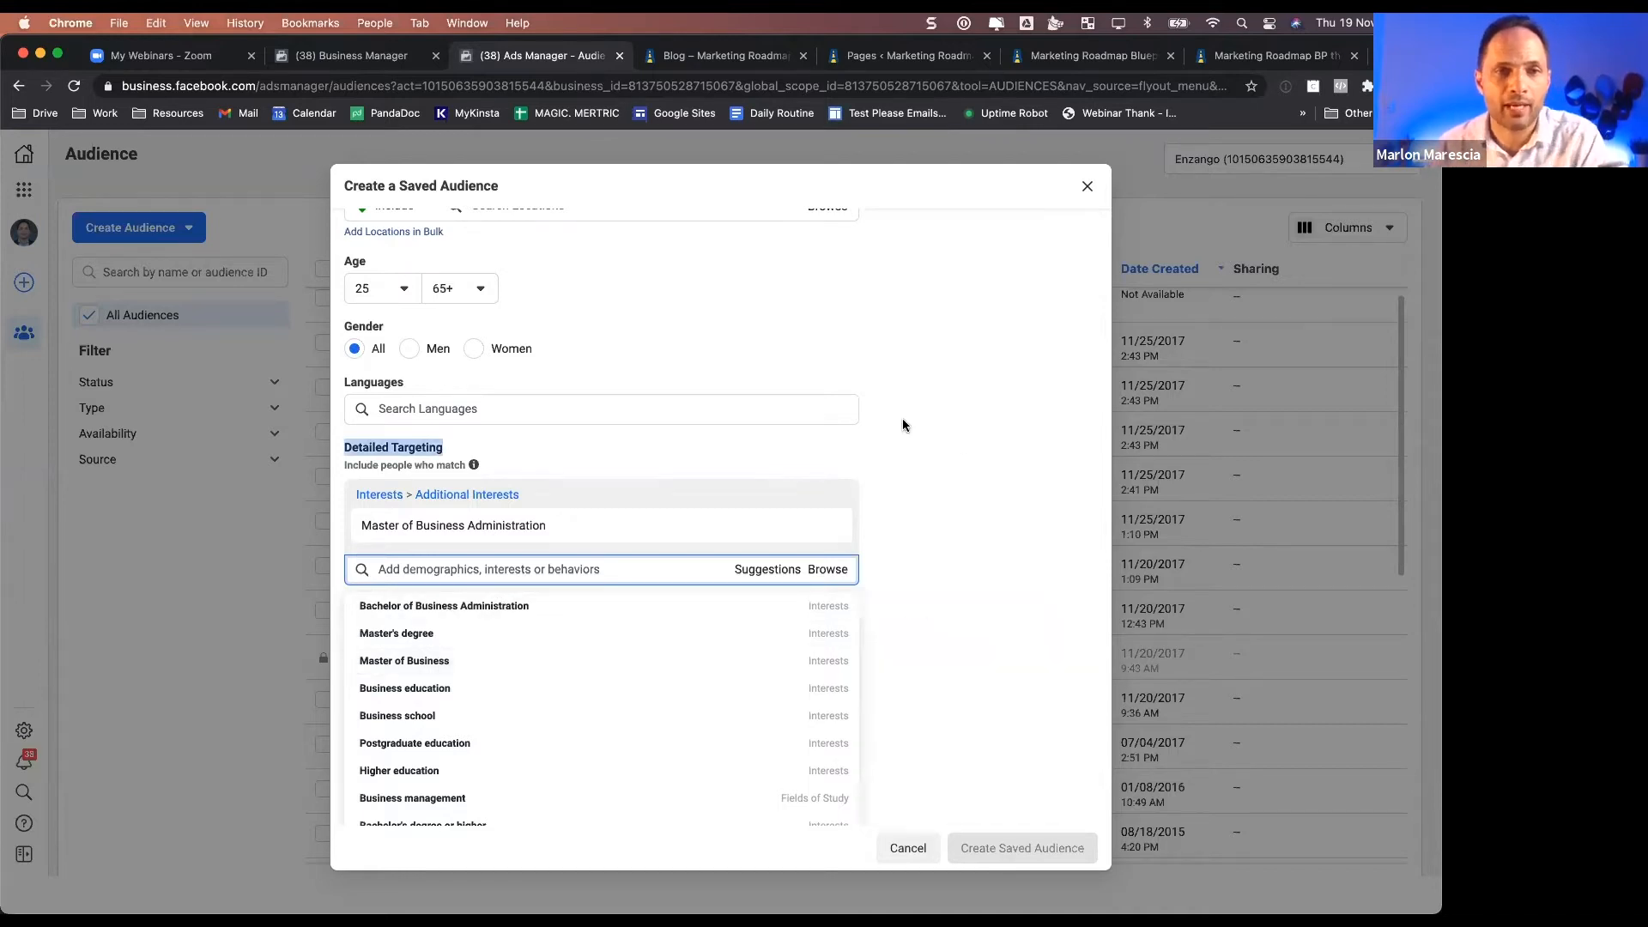
{"action": "scroll", "coordinate": [492, 295], "scroll_direction": "up", "scroll_amount": 2}
{"action": "scroll", "coordinate": [492, 296], "scroll_direction": "up", "scroll_amount": 2}
{"action": "left_click", "coordinate": [434, 244]}
{"action": "type", "text": "MBA |"}
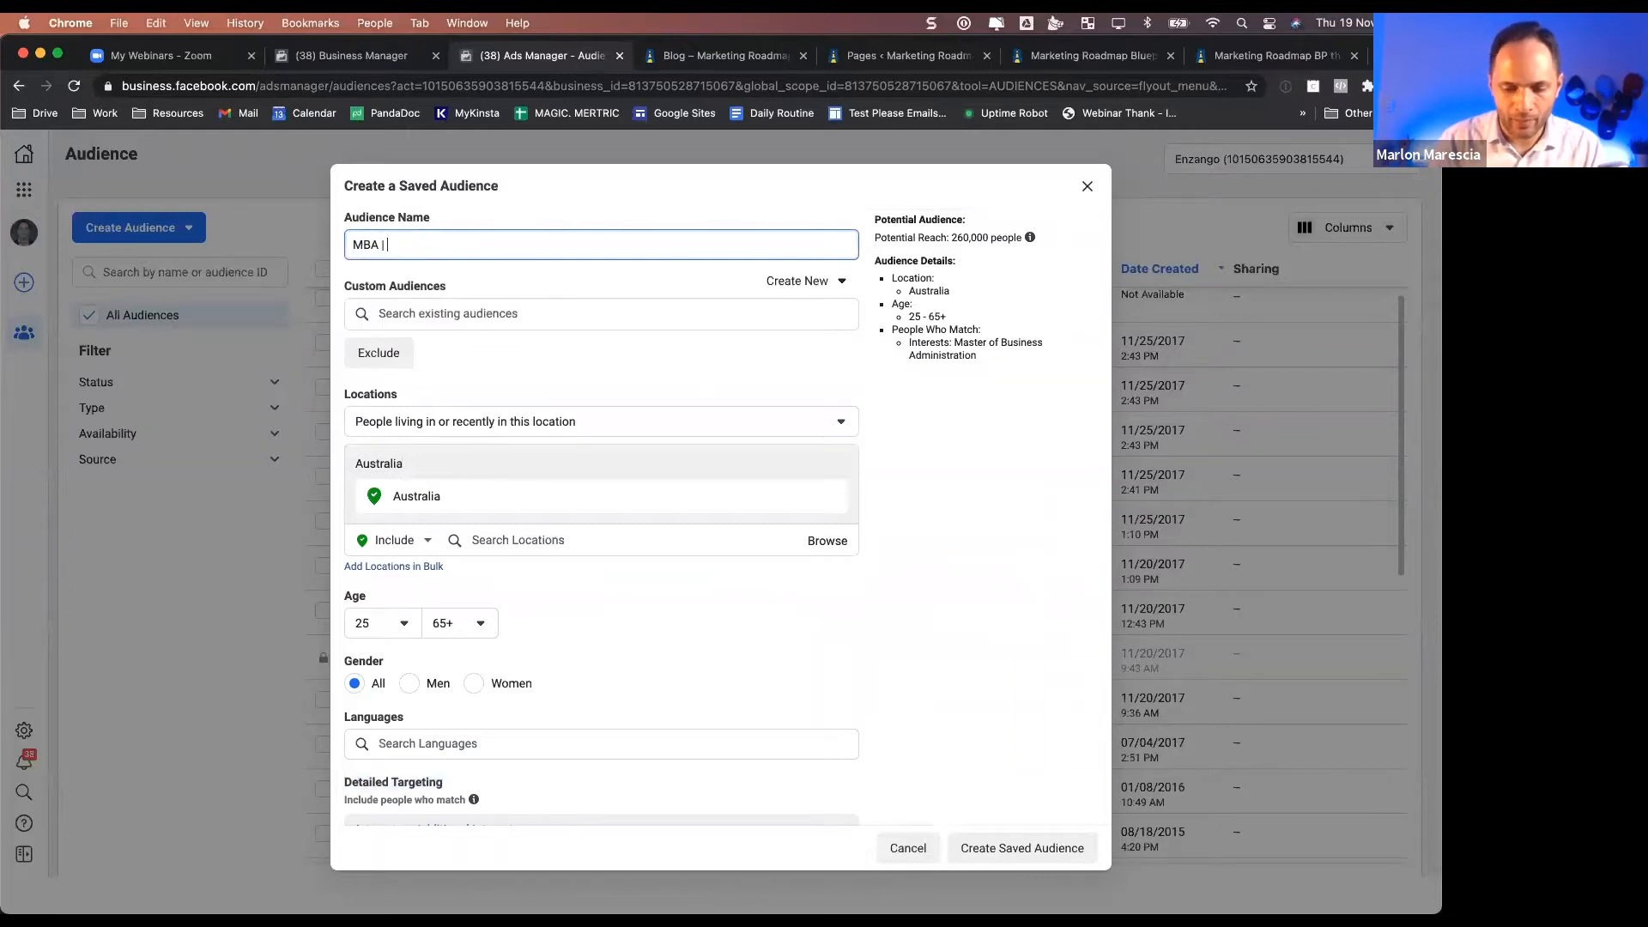
{"action": "type", "text": " 35 and over"}
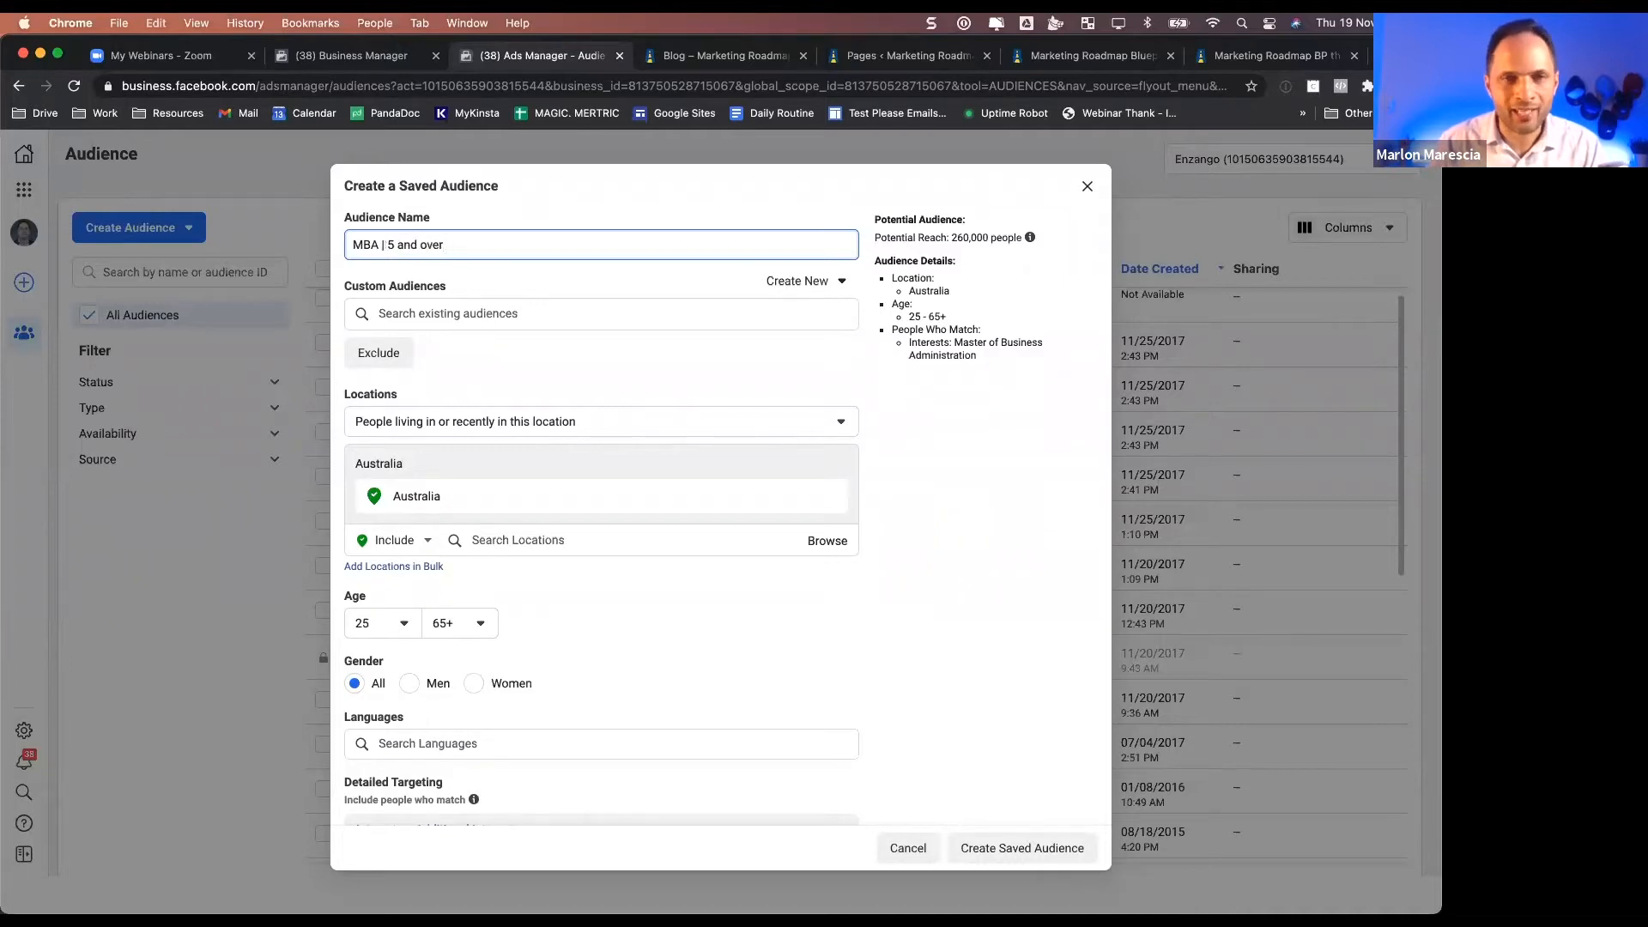
{"action": "scroll", "coordinate": [693, 512], "scroll_direction": "down", "scroll_amount": 3}
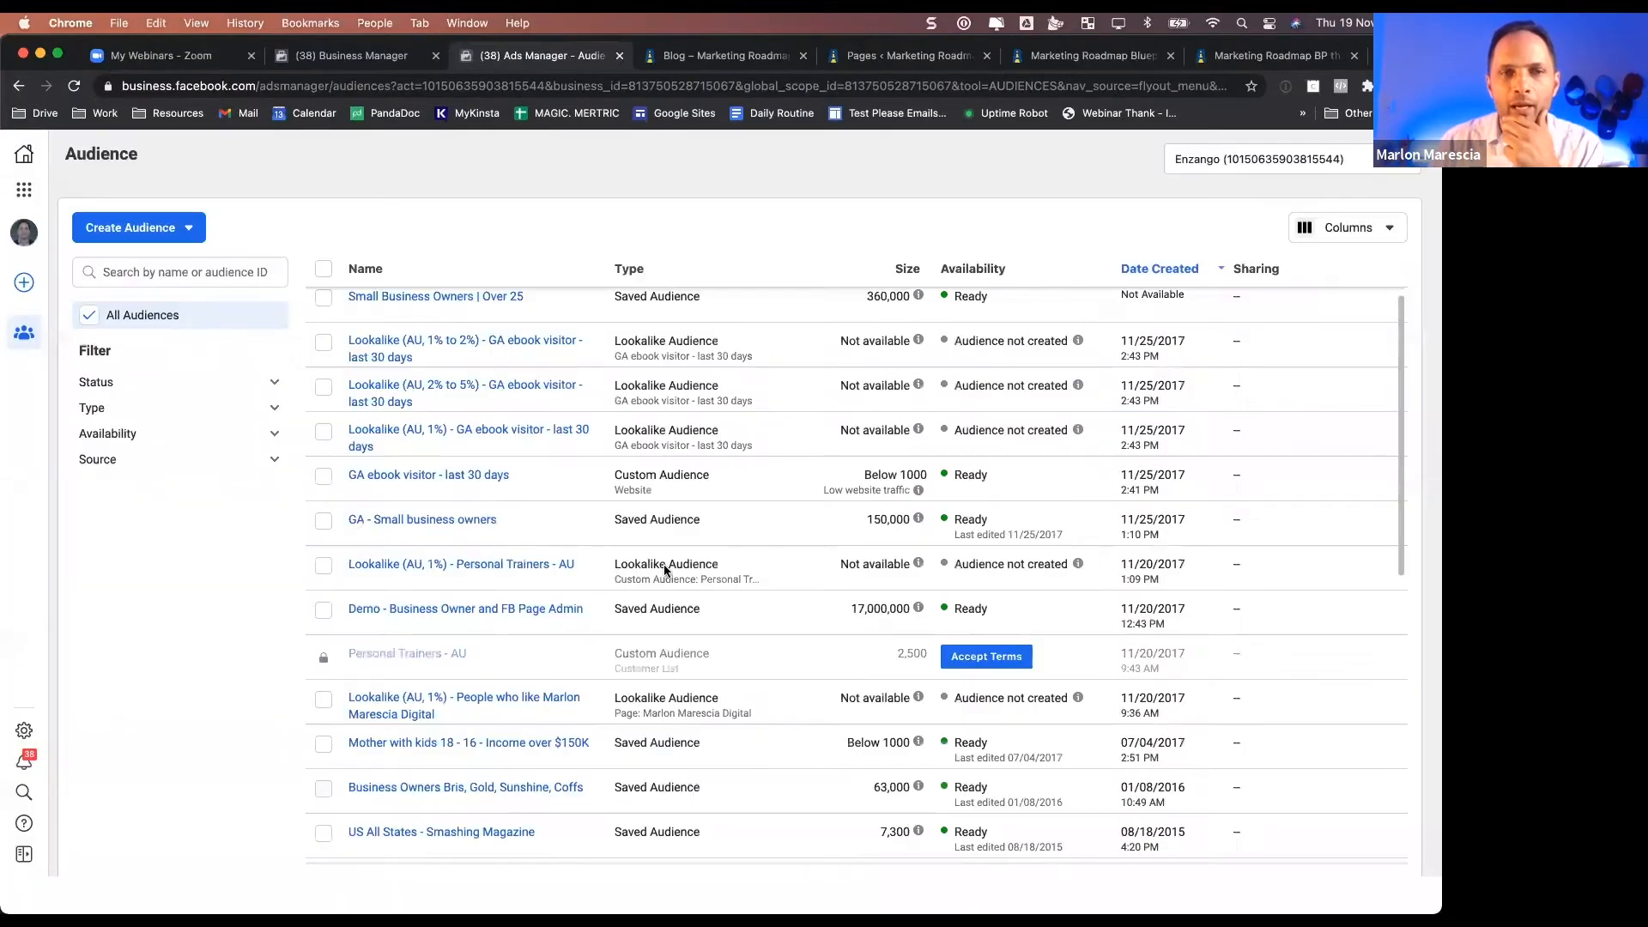
- Start another saved audience and add the Xero (software) interest to its detailed targeting
{"action": "left_click", "coordinate": [196, 239]}
{"action": "left_click", "coordinate": [185, 510]}
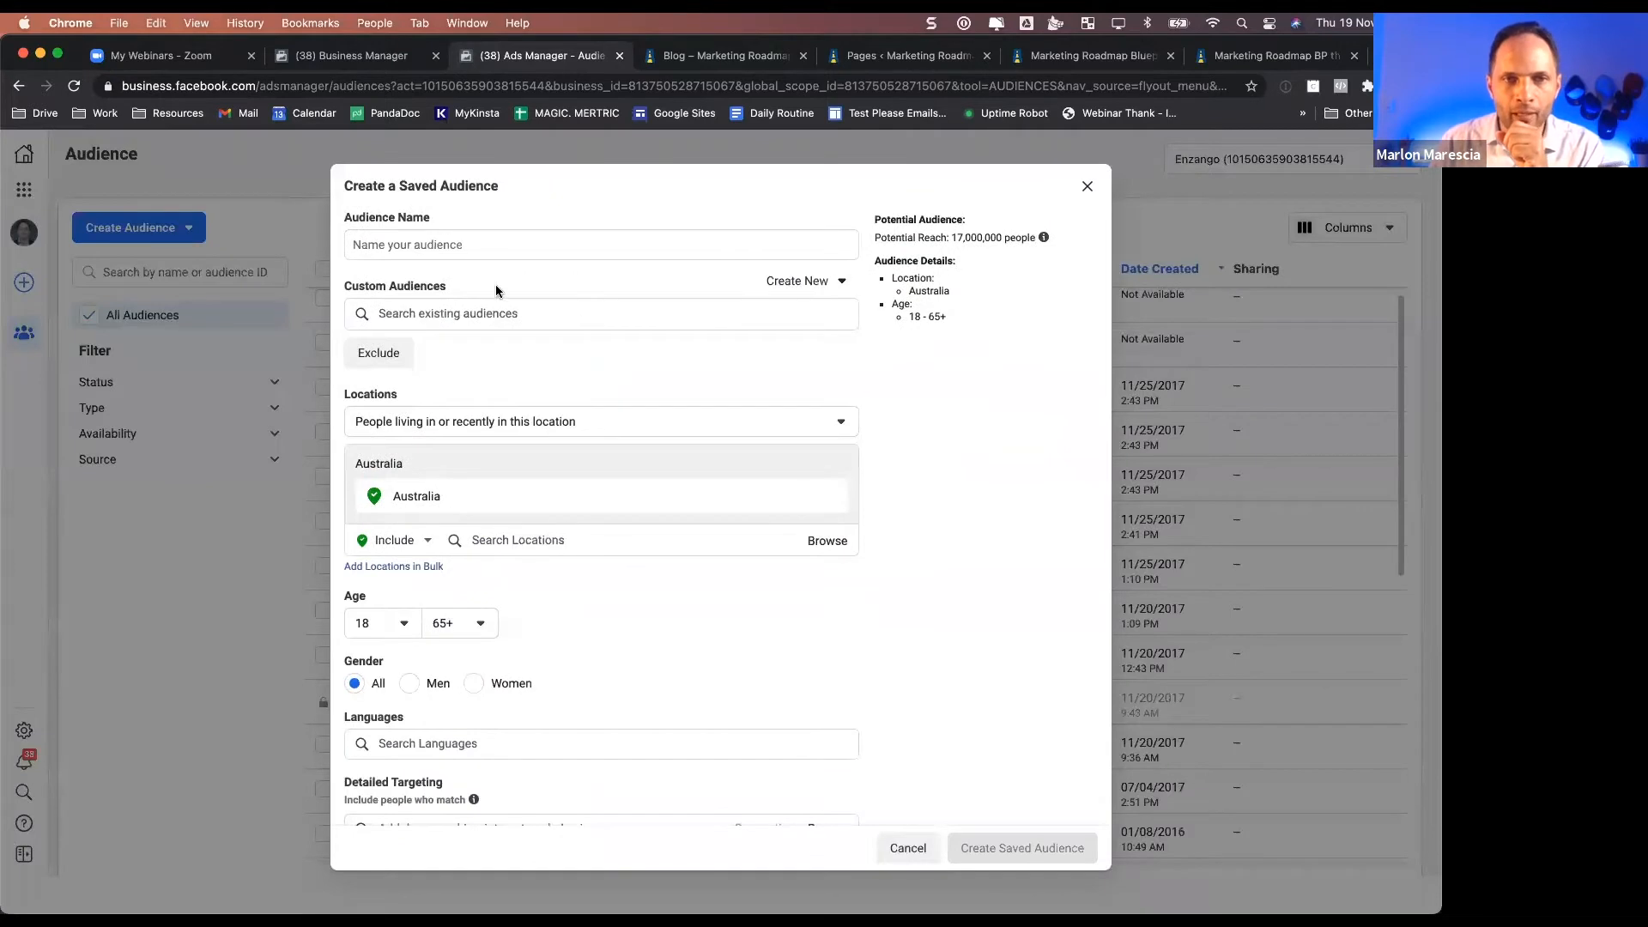
{"action": "scroll", "coordinate": [667, 519], "scroll_direction": "down", "scroll_amount": 3}
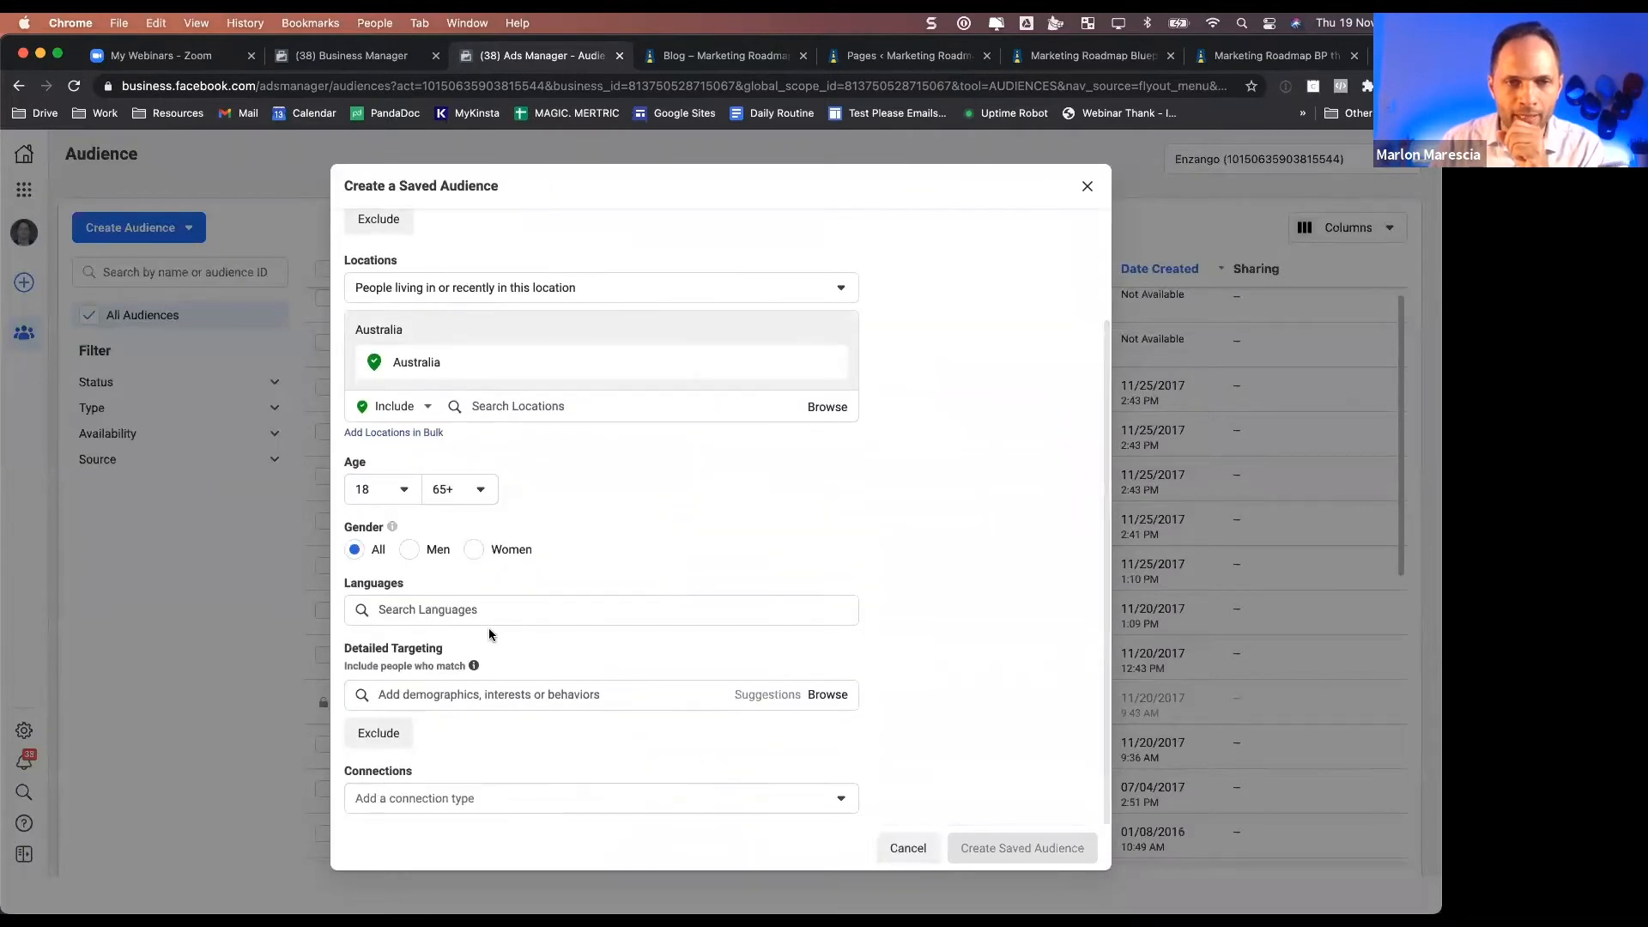
{"action": "left_click", "coordinate": [452, 700]}
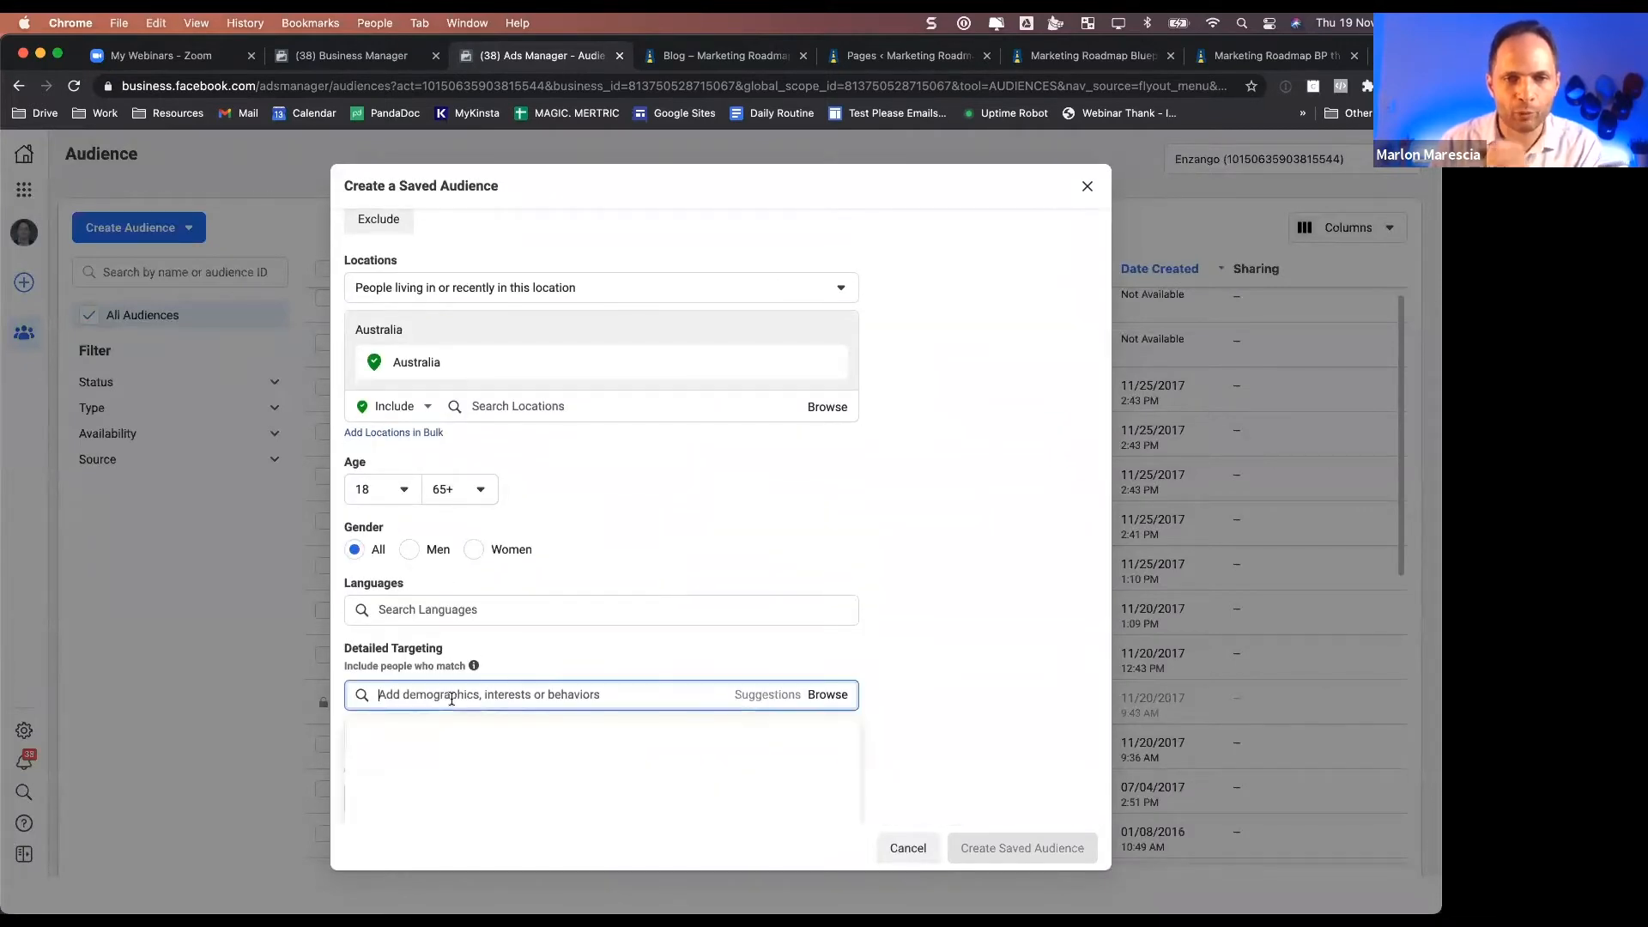
{"action": "type", "text": "xero"}
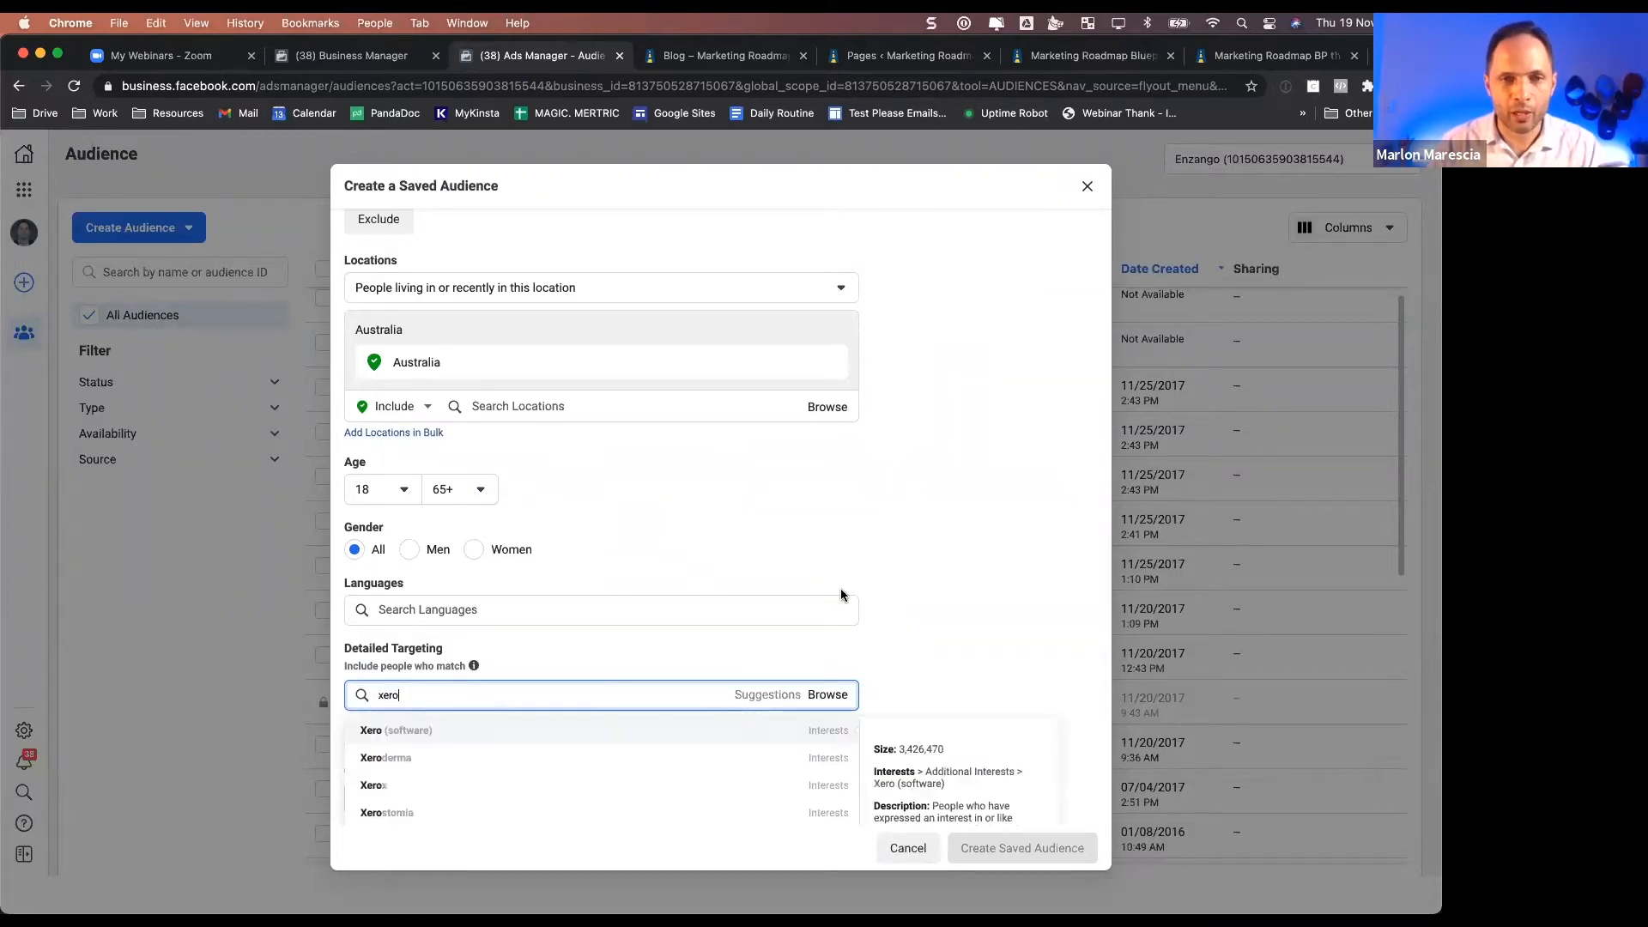
{"action": "scroll", "coordinate": [841, 589], "scroll_direction": "down", "scroll_amount": 2}
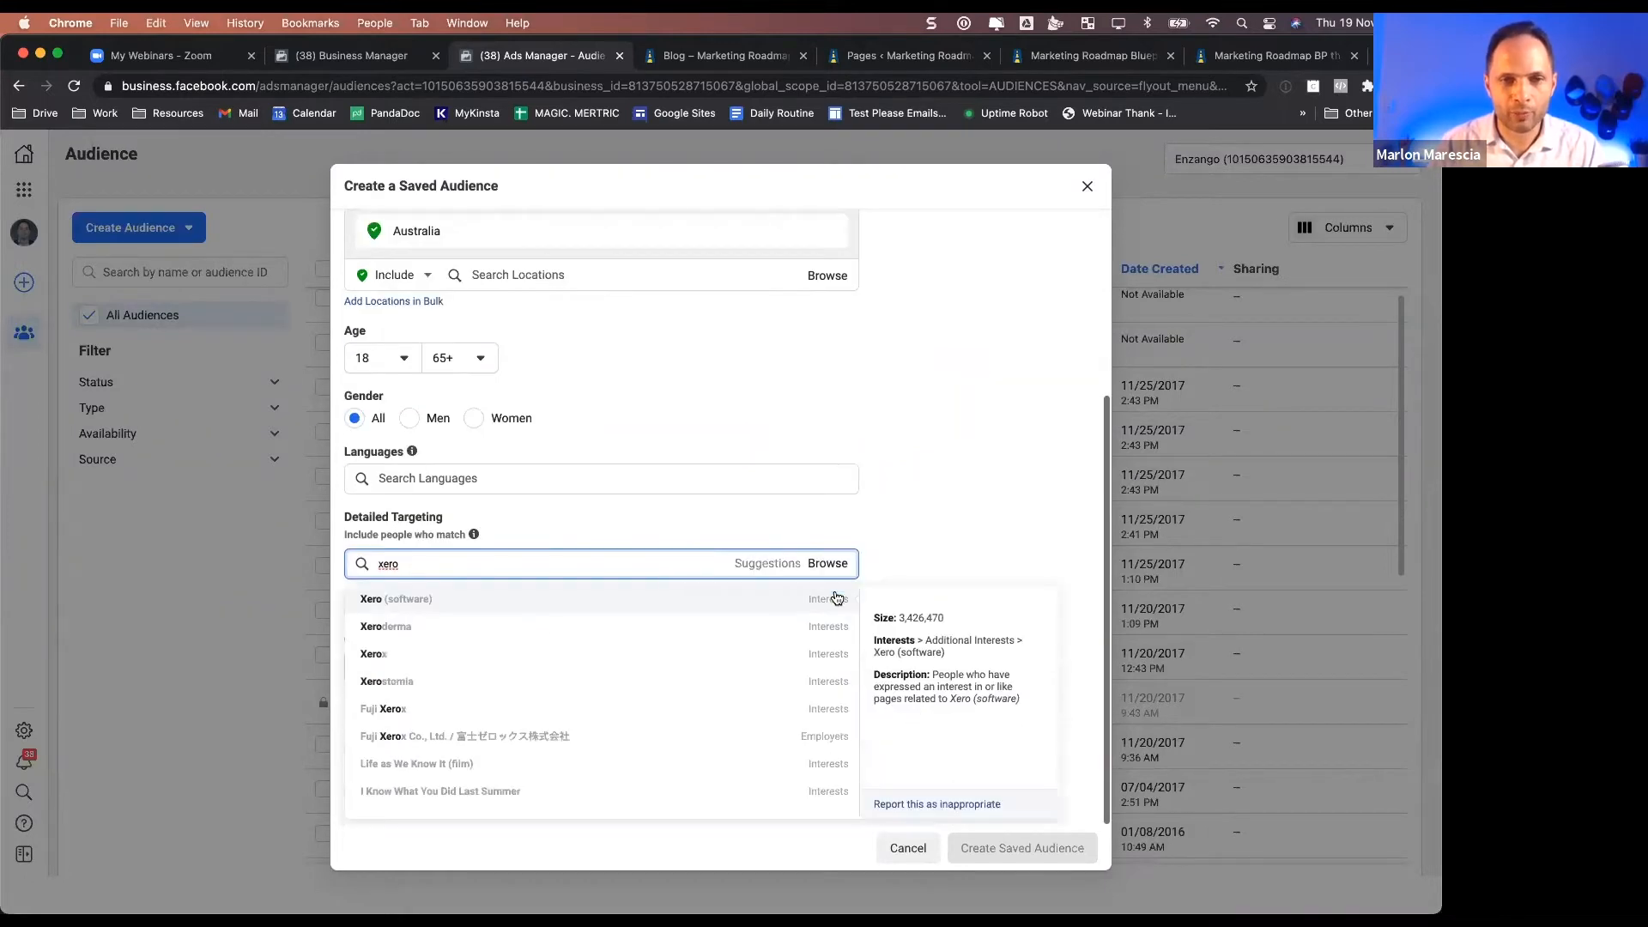
{"action": "left_click", "coordinate": [430, 599]}
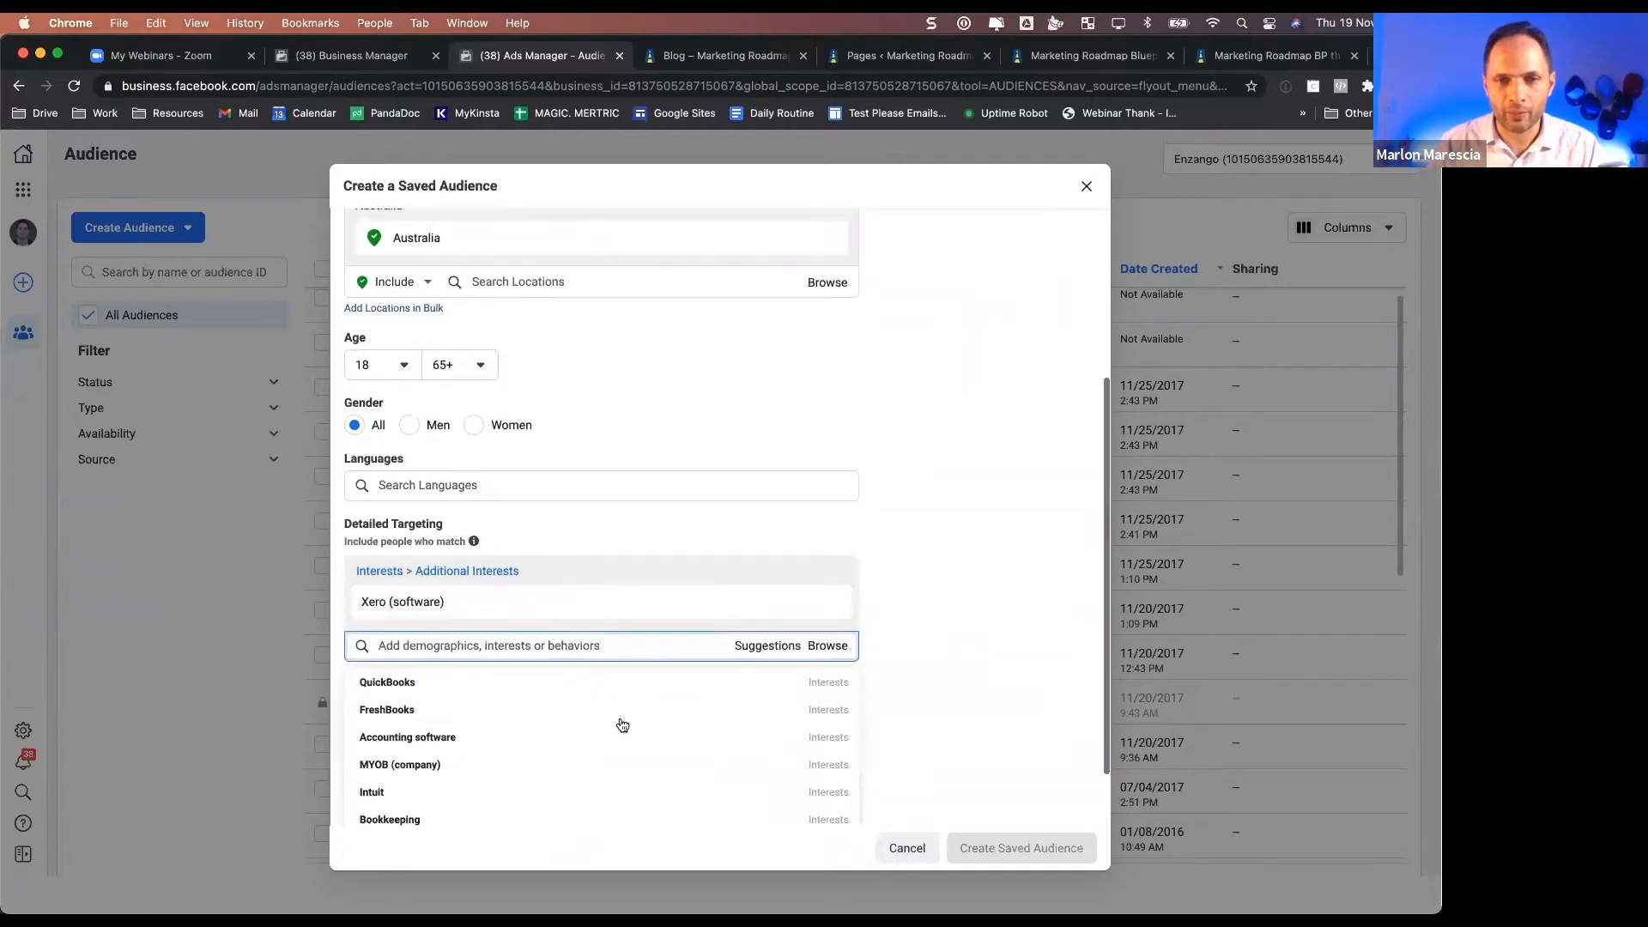
- Add the suggested interests QuickBooks and MYOB (company) to the detailed targeting and check the potential reach
{"action": "left_click", "coordinate": [516, 681]}
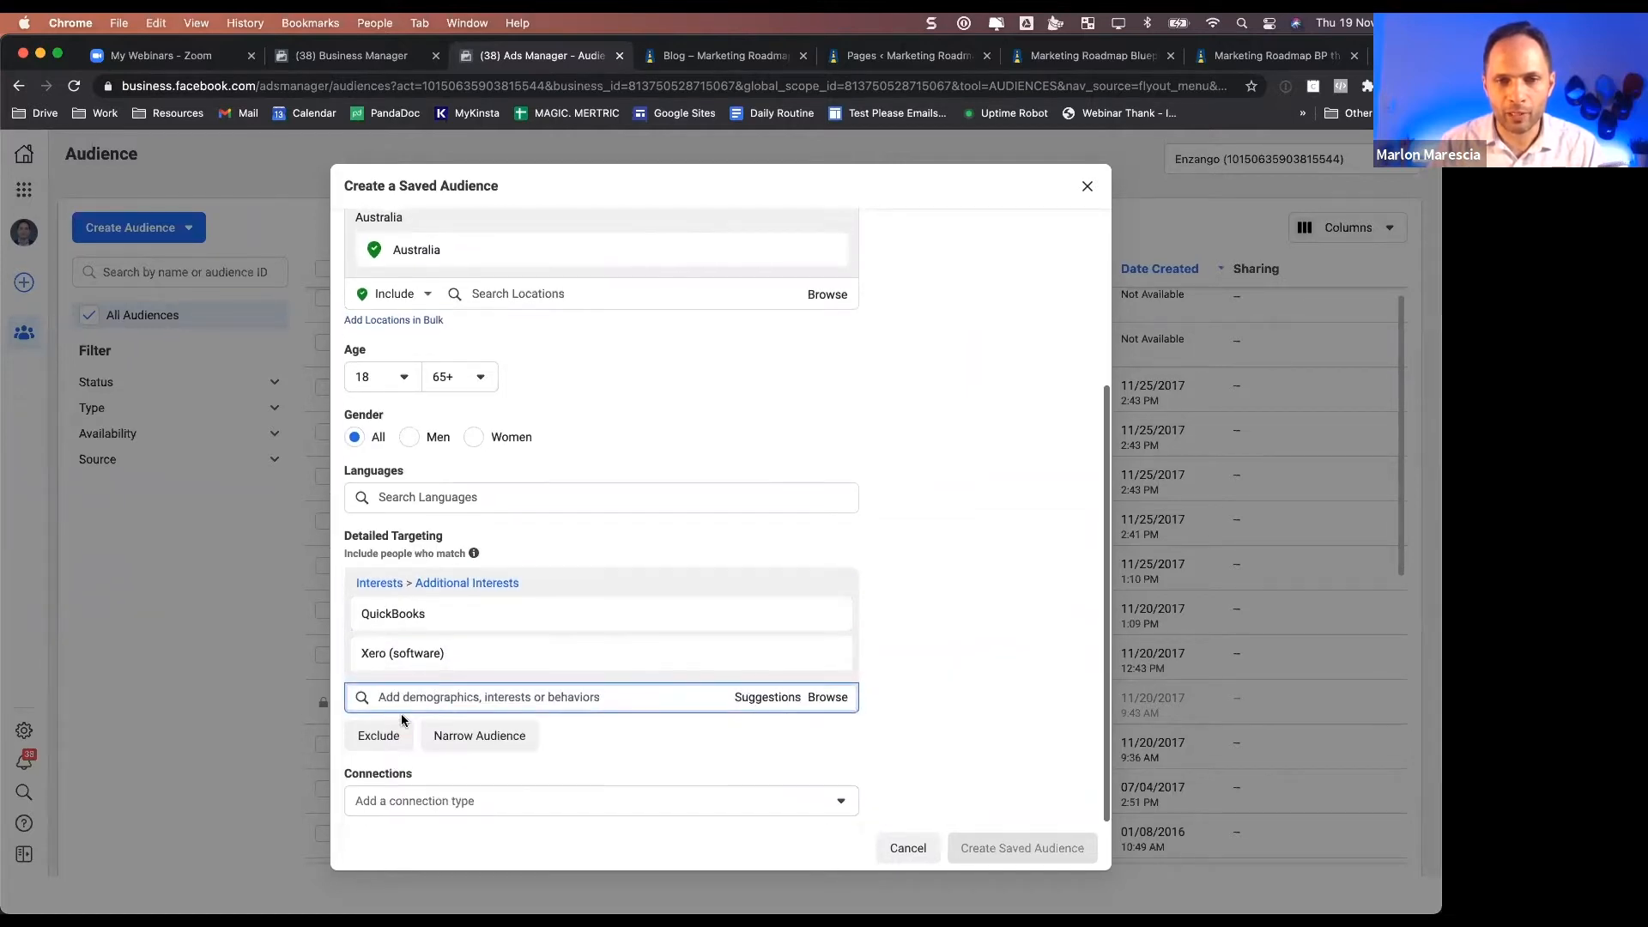
{"action": "left_click", "coordinate": [776, 697]}
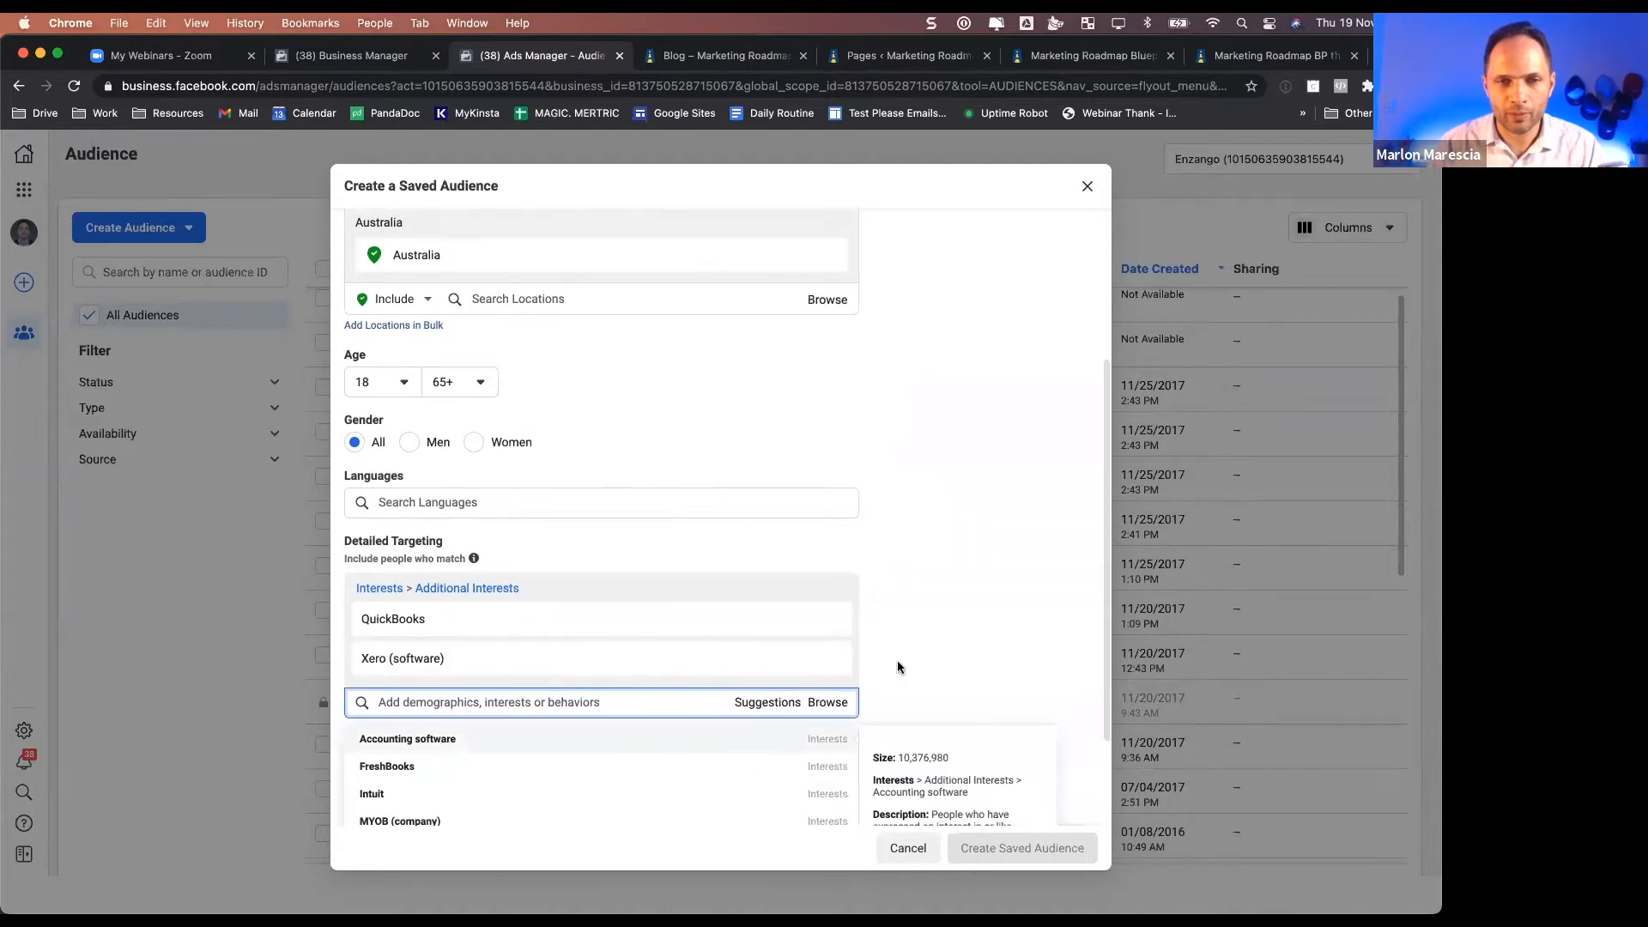
{"action": "scroll", "coordinate": [914, 648], "scroll_direction": "down", "scroll_amount": 3}
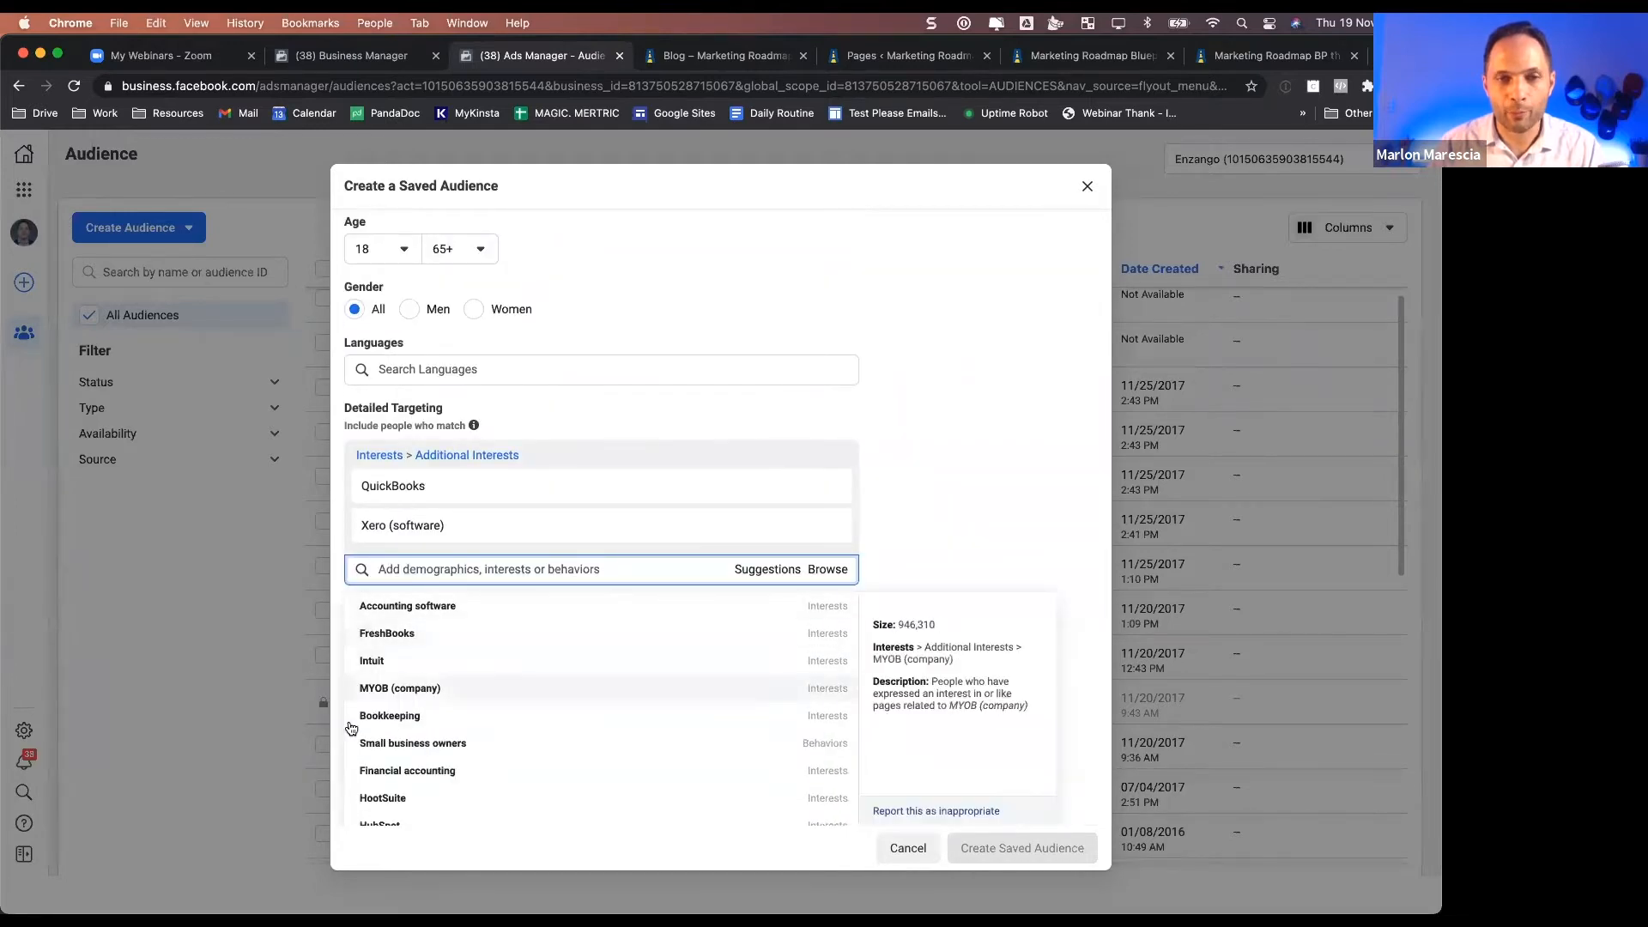
{"action": "left_click", "coordinate": [377, 688]}
{"action": "scroll", "coordinate": [1085, 328], "scroll_direction": "up", "scroll_amount": 5}
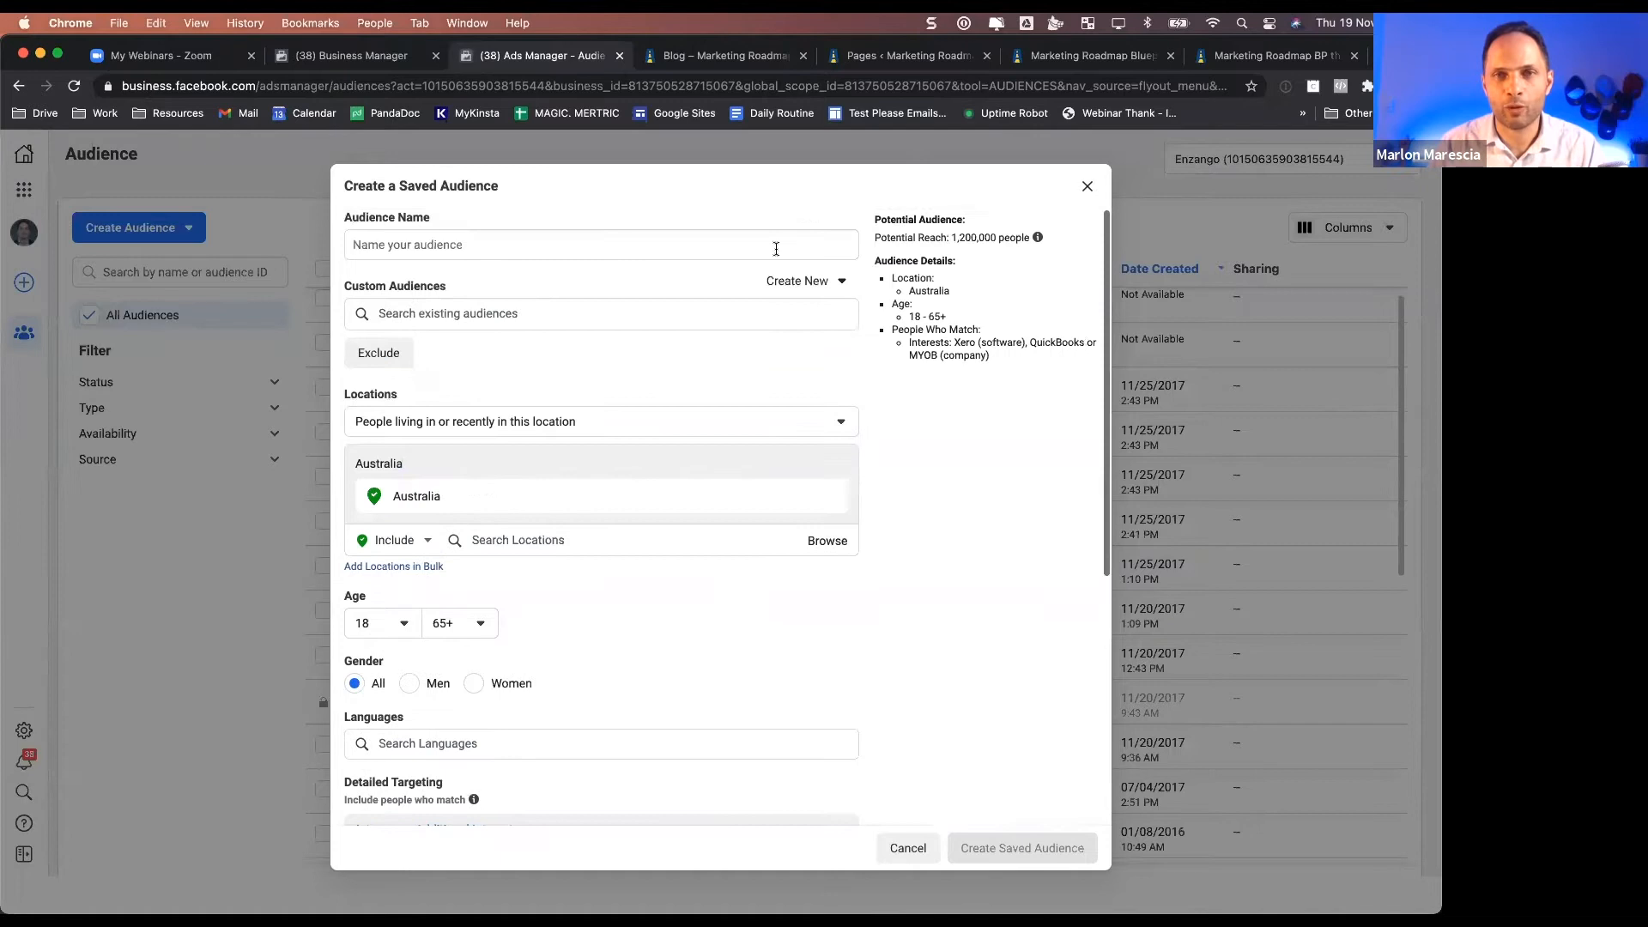
- Name the audience "Accounting Software", review its targeting and create the saved audience
{"action": "left_click", "coordinate": [460, 242]}
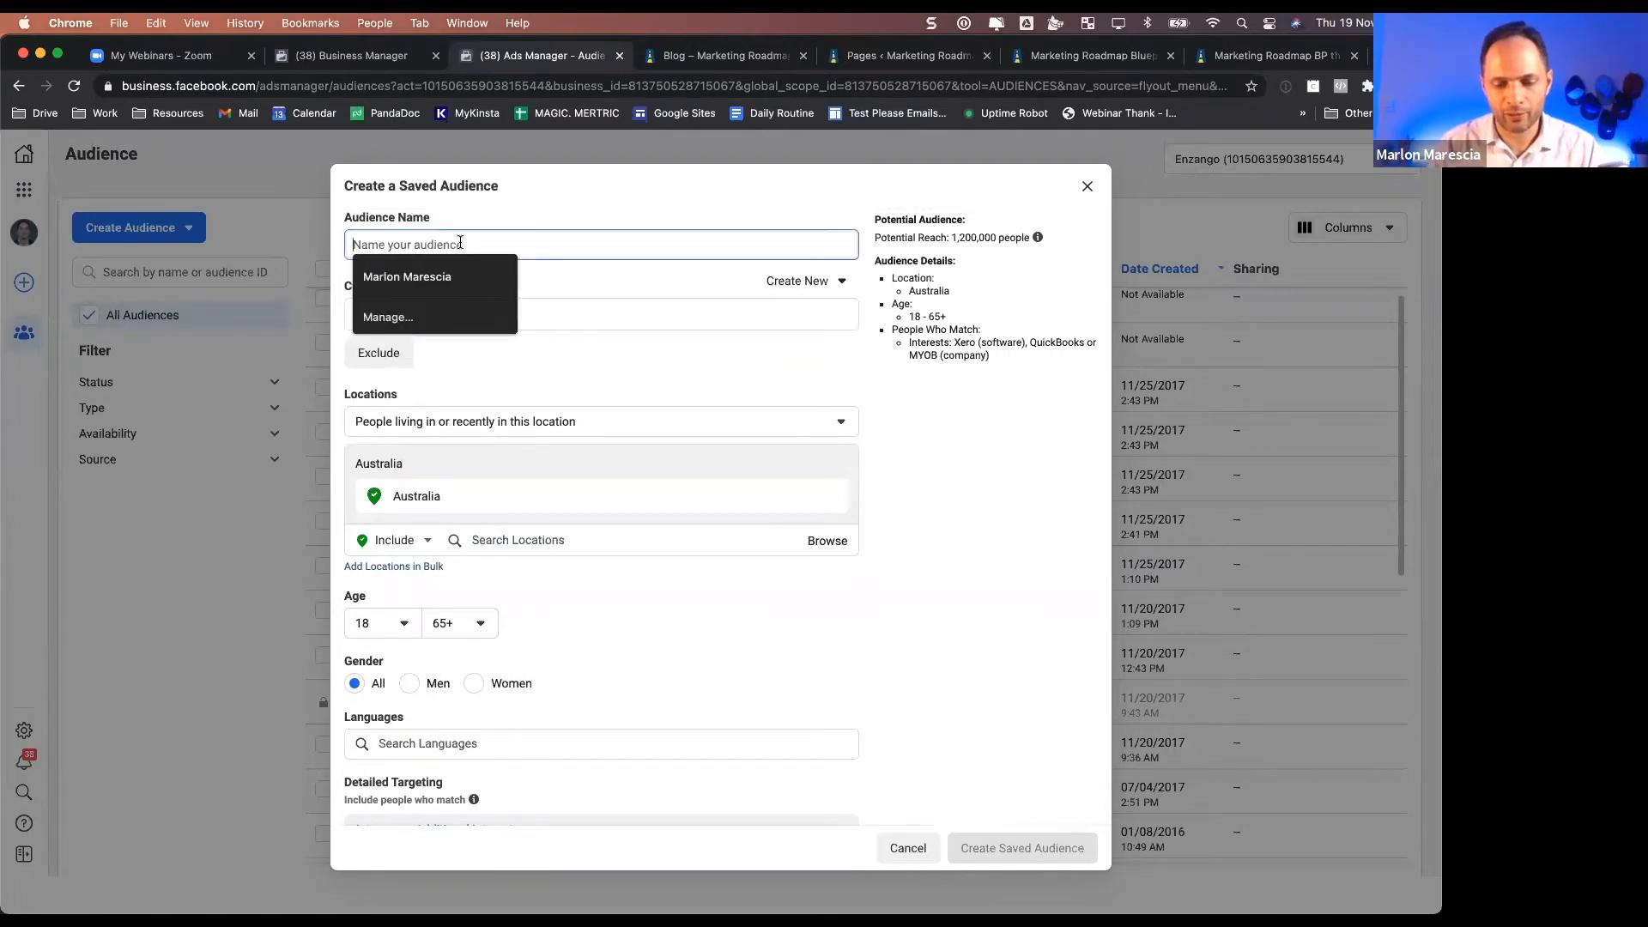
{"action": "type", "text": "Accounting "}
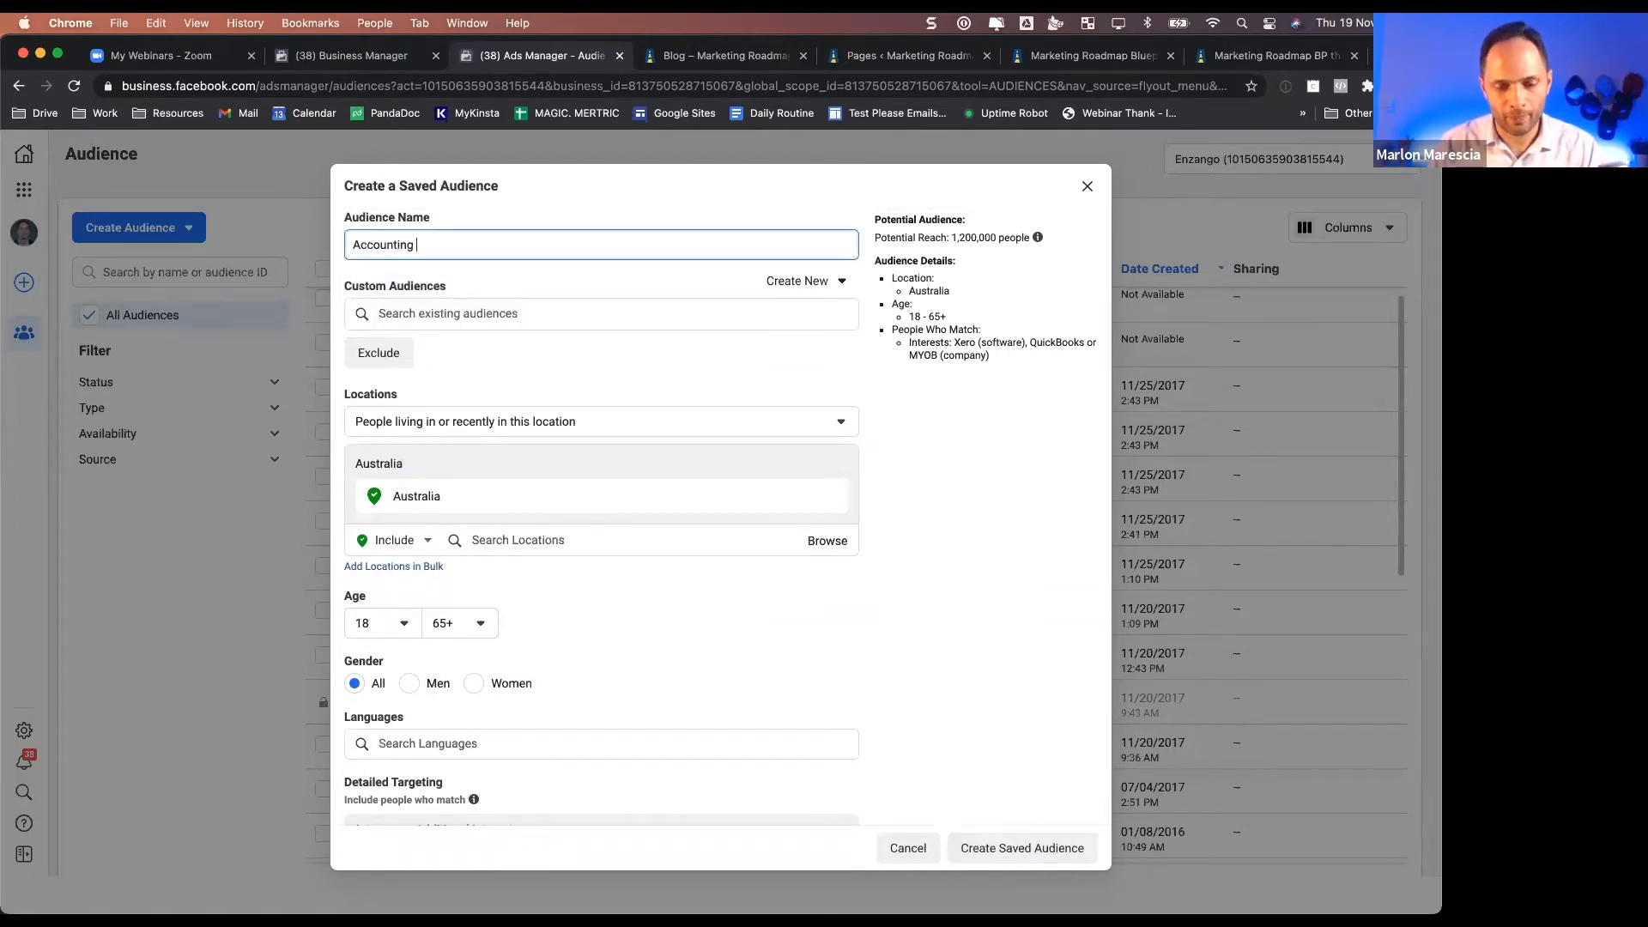
{"action": "type", "text": "S"}
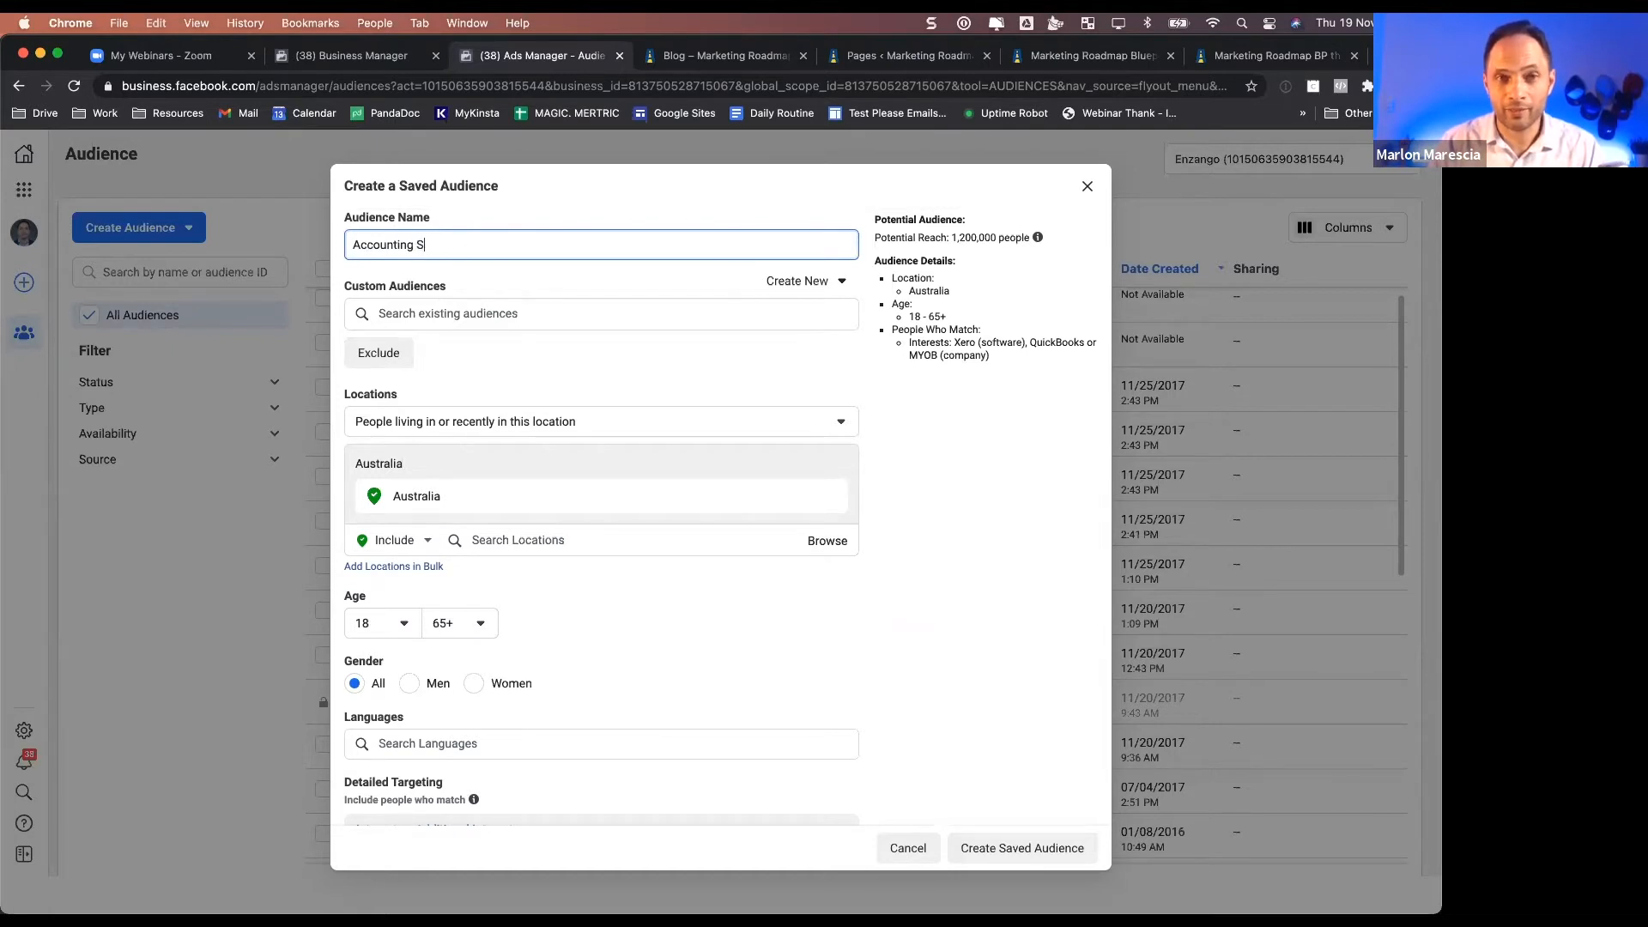
{"action": "type", "text": "fotwareware"}
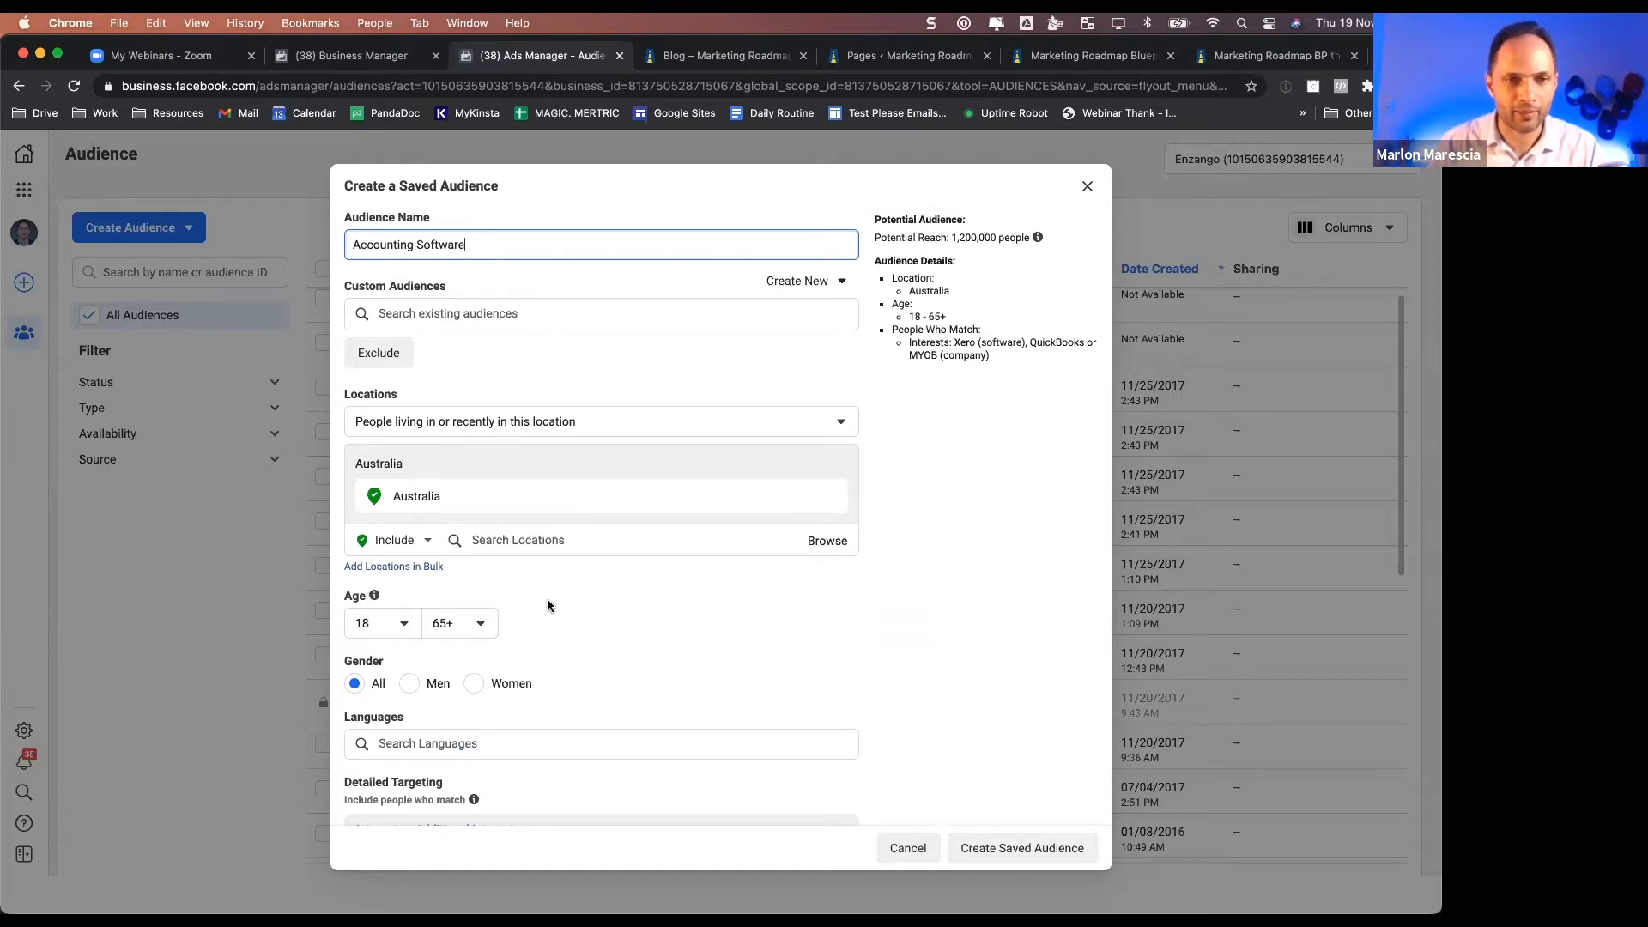
{"action": "scroll", "coordinate": [546, 599], "scroll_direction": "down", "scroll_amount": 4}
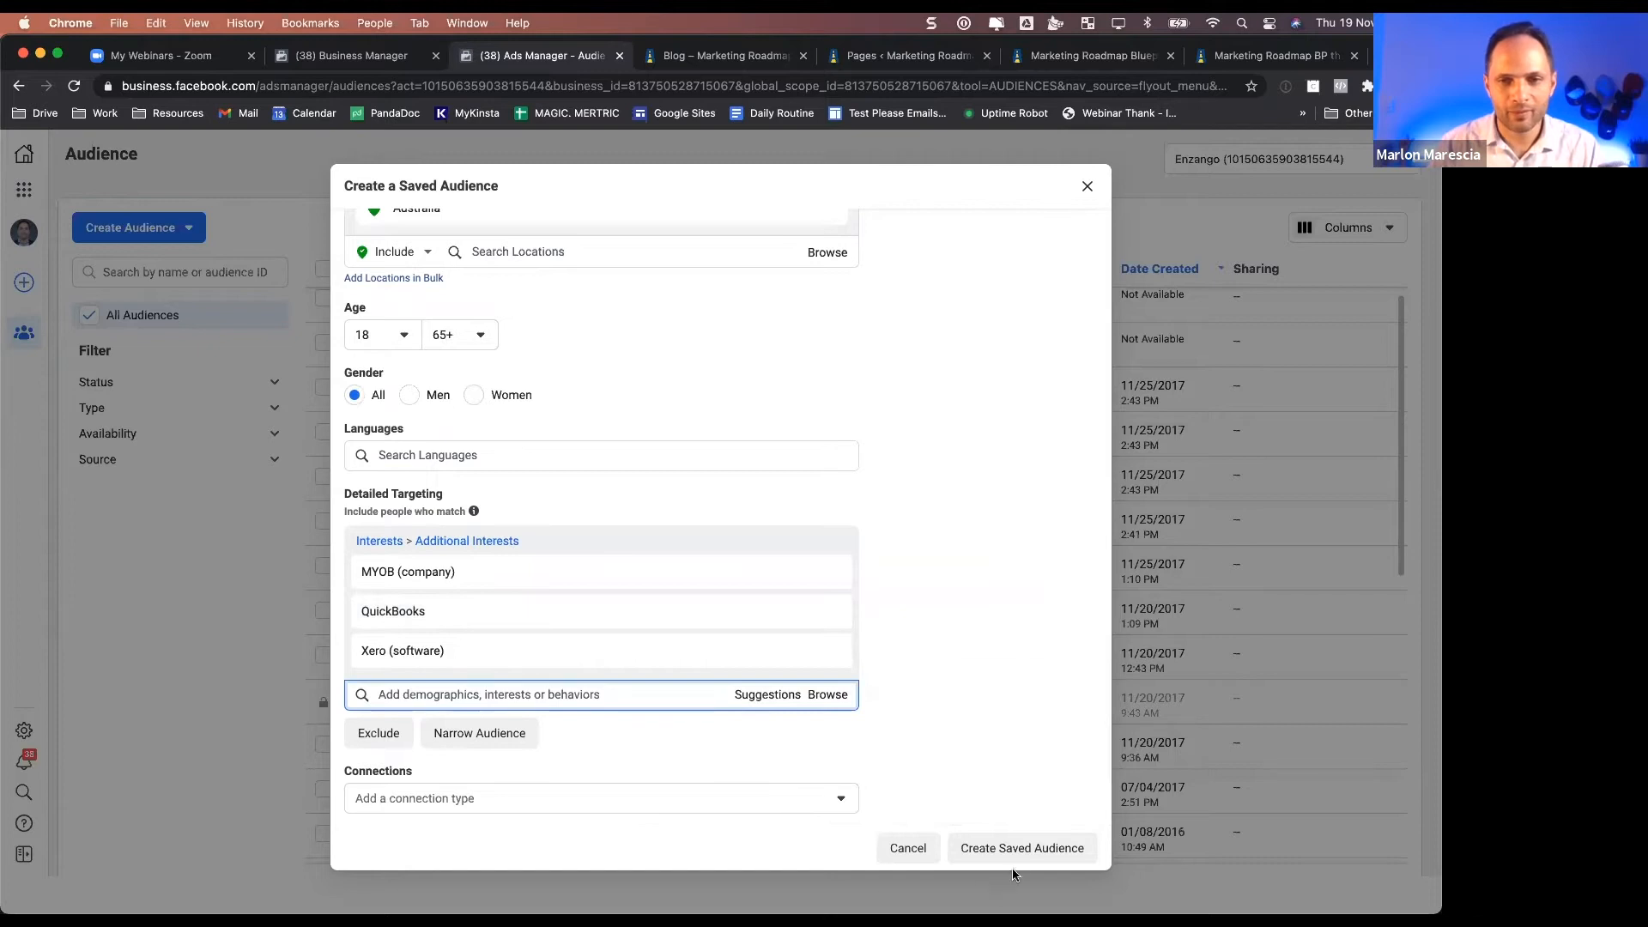
{"action": "mouse_move", "coordinate": [1016, 912]}
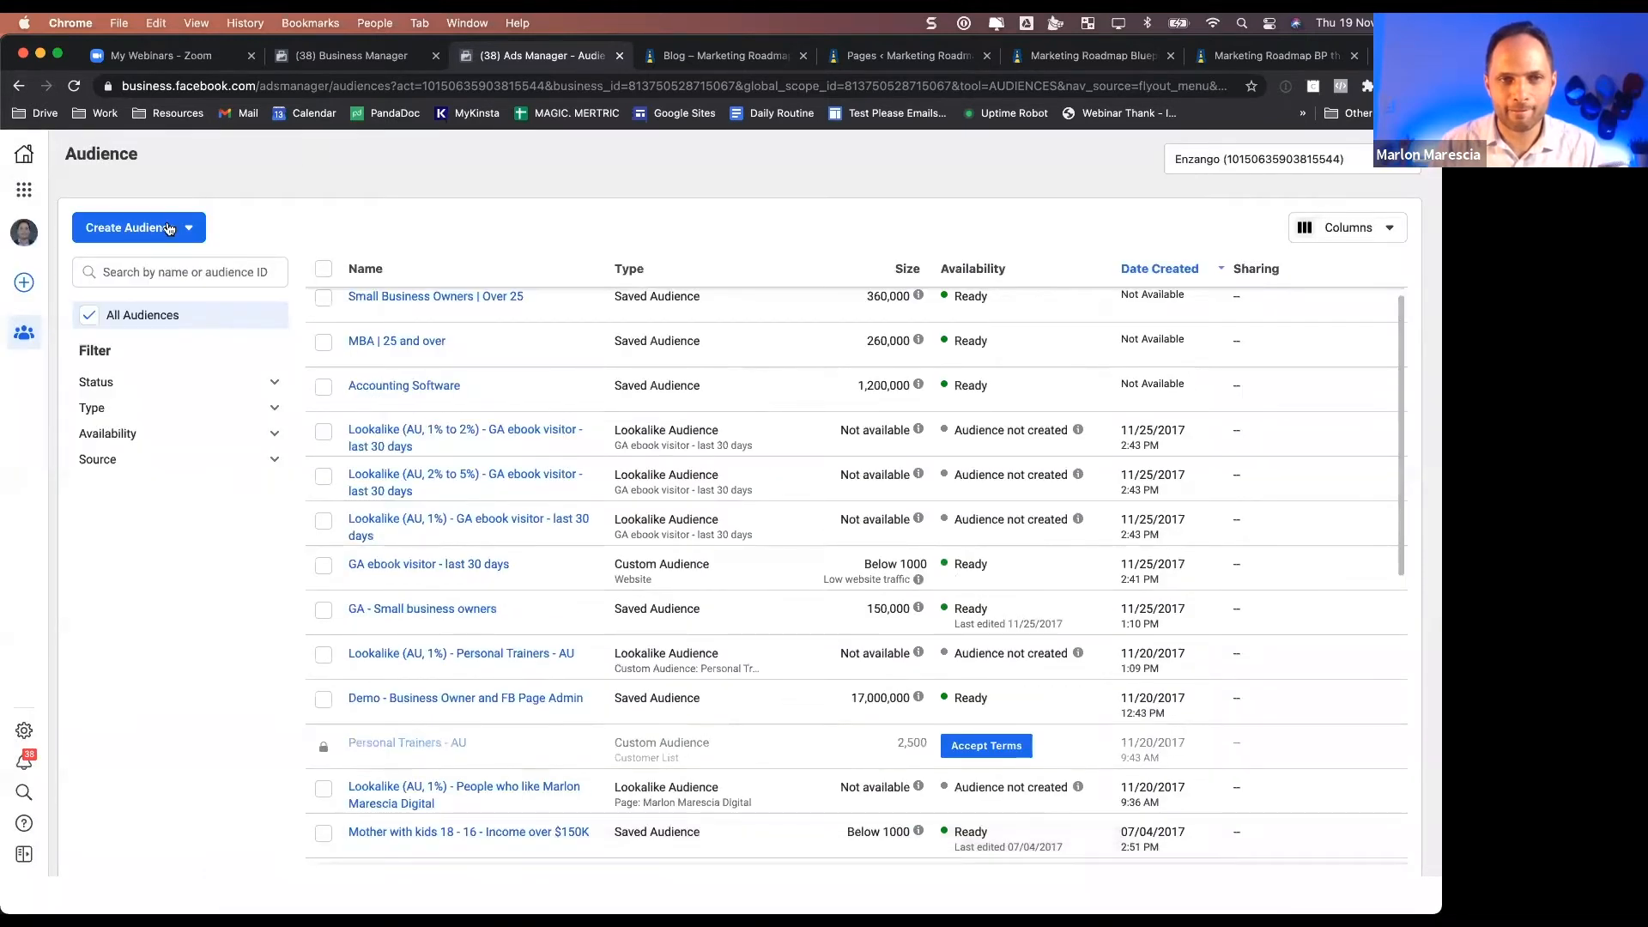
- Start a new saved audience and add the Infusionsoft interest to its detailed targeting
{"action": "left_click", "coordinate": [168, 230]}
{"action": "left_click", "coordinate": [158, 377]}
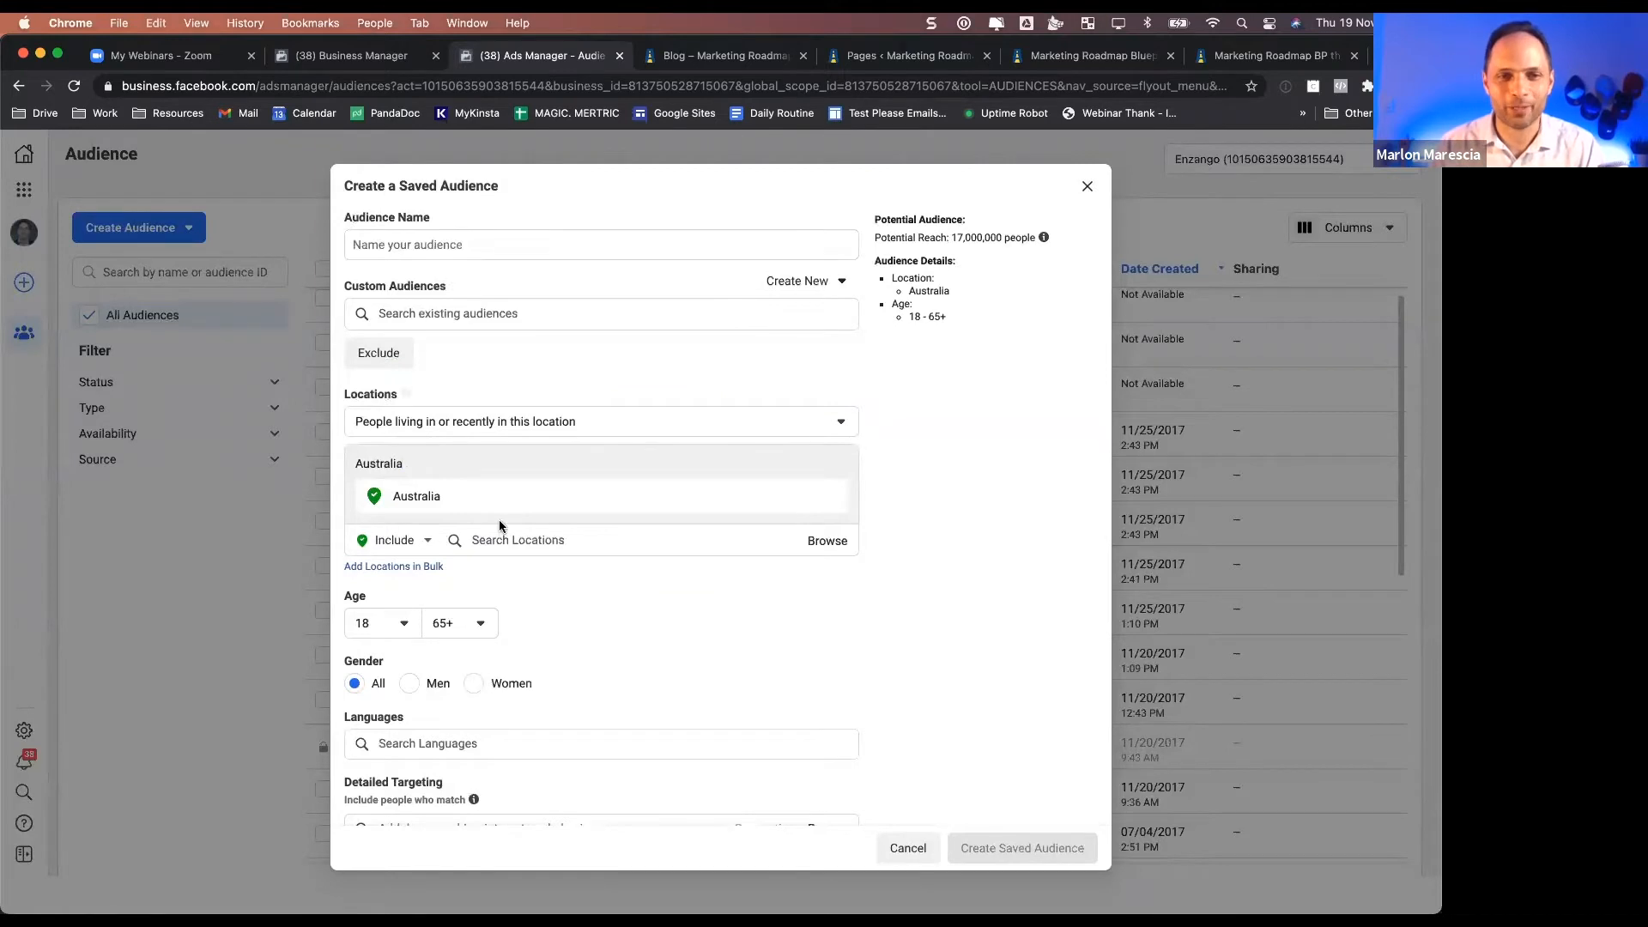
{"action": "scroll", "coordinate": [507, 512], "scroll_direction": "down", "scroll_amount": 3}
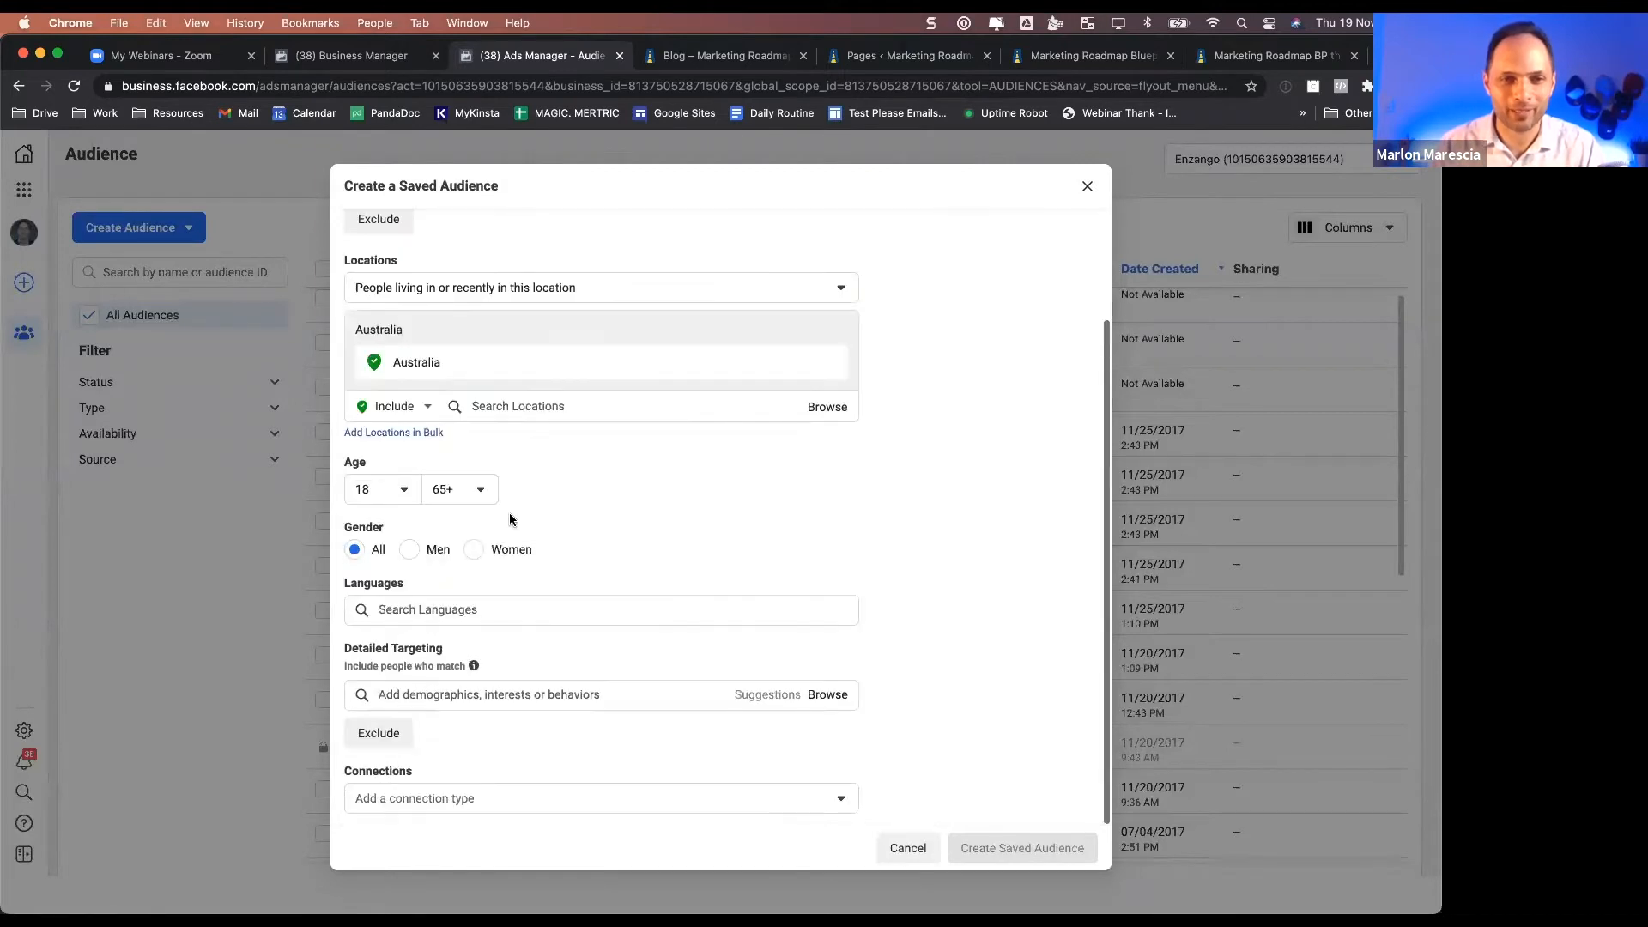
{"action": "left_click", "coordinate": [433, 693]}
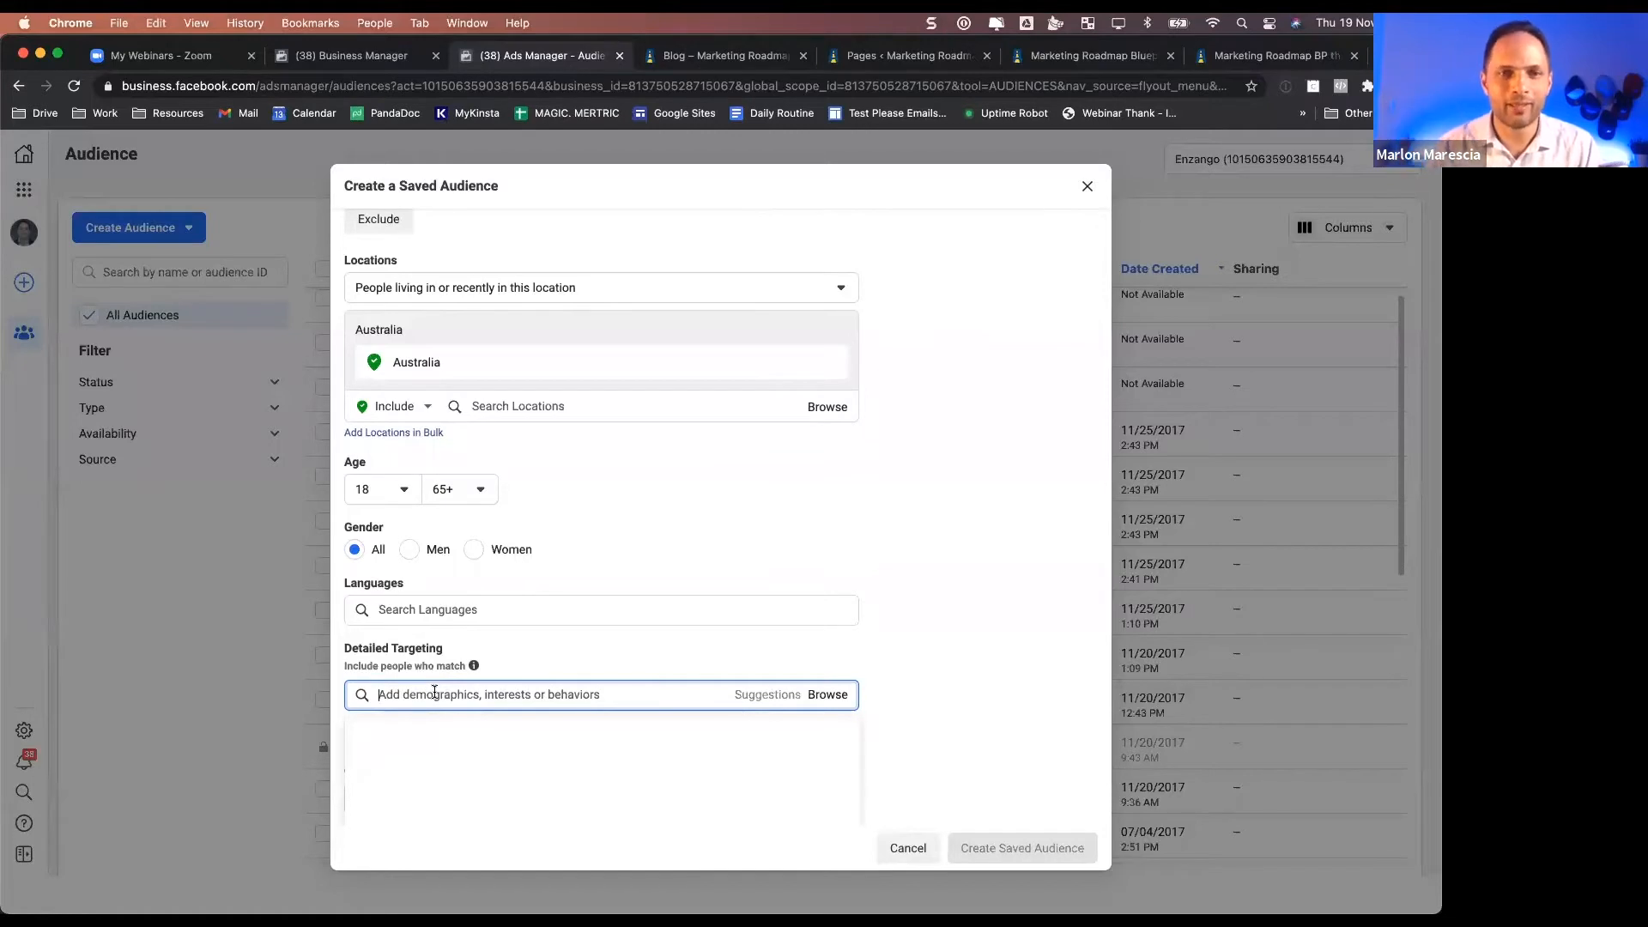
{"action": "scroll", "coordinate": [591, 599], "scroll_direction": "down", "scroll_amount": 3}
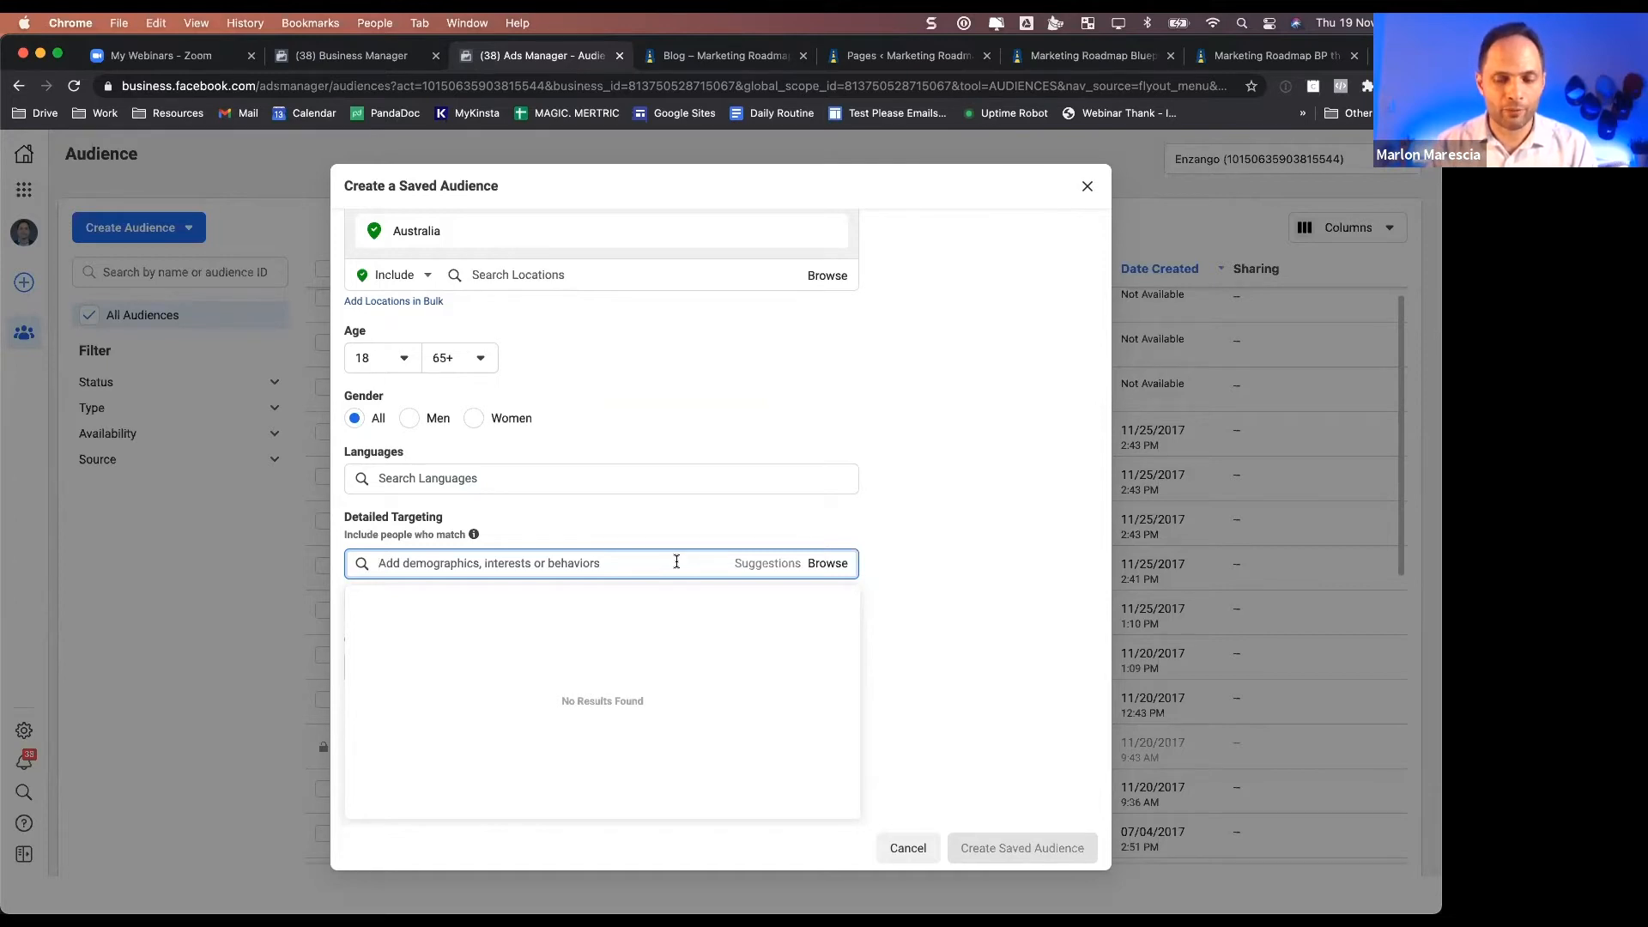
{"action": "type", "text": "infusionsoft"}
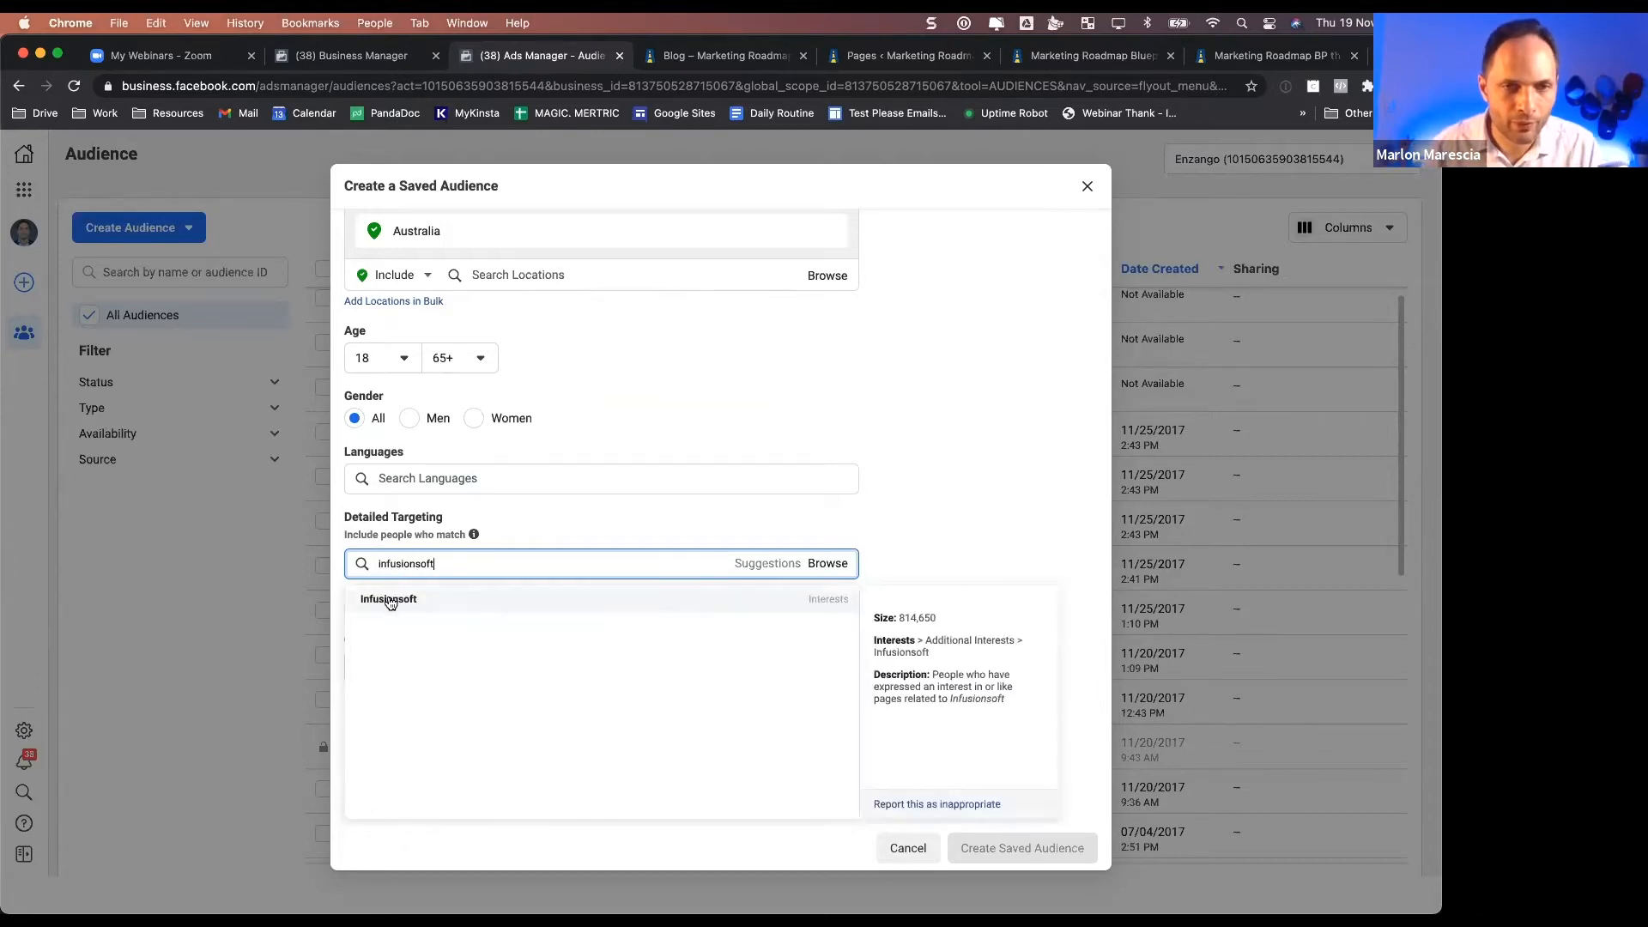
{"action": "left_click", "coordinate": [761, 611]}
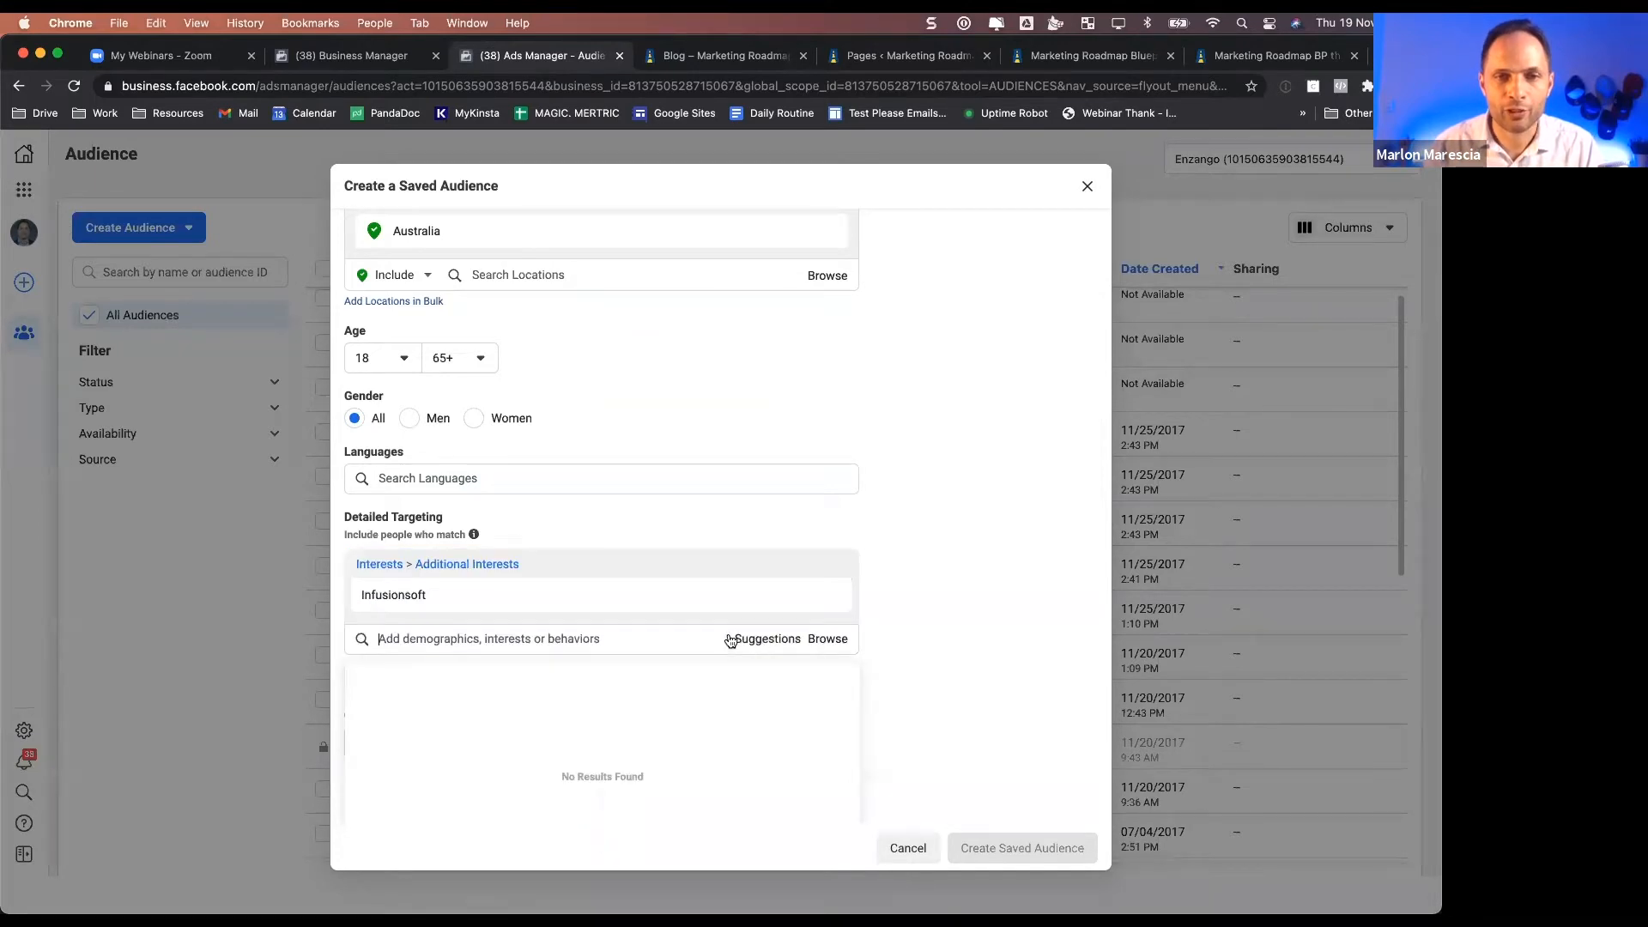
- Add the suggested interests HubSpot, MailChimp and Constant Contact to the detailed targeting and check the potential reach
{"action": "left_click", "coordinate": [731, 640]}
{"action": "scroll", "coordinate": [1024, 546], "scroll_direction": "down", "scroll_amount": 1}
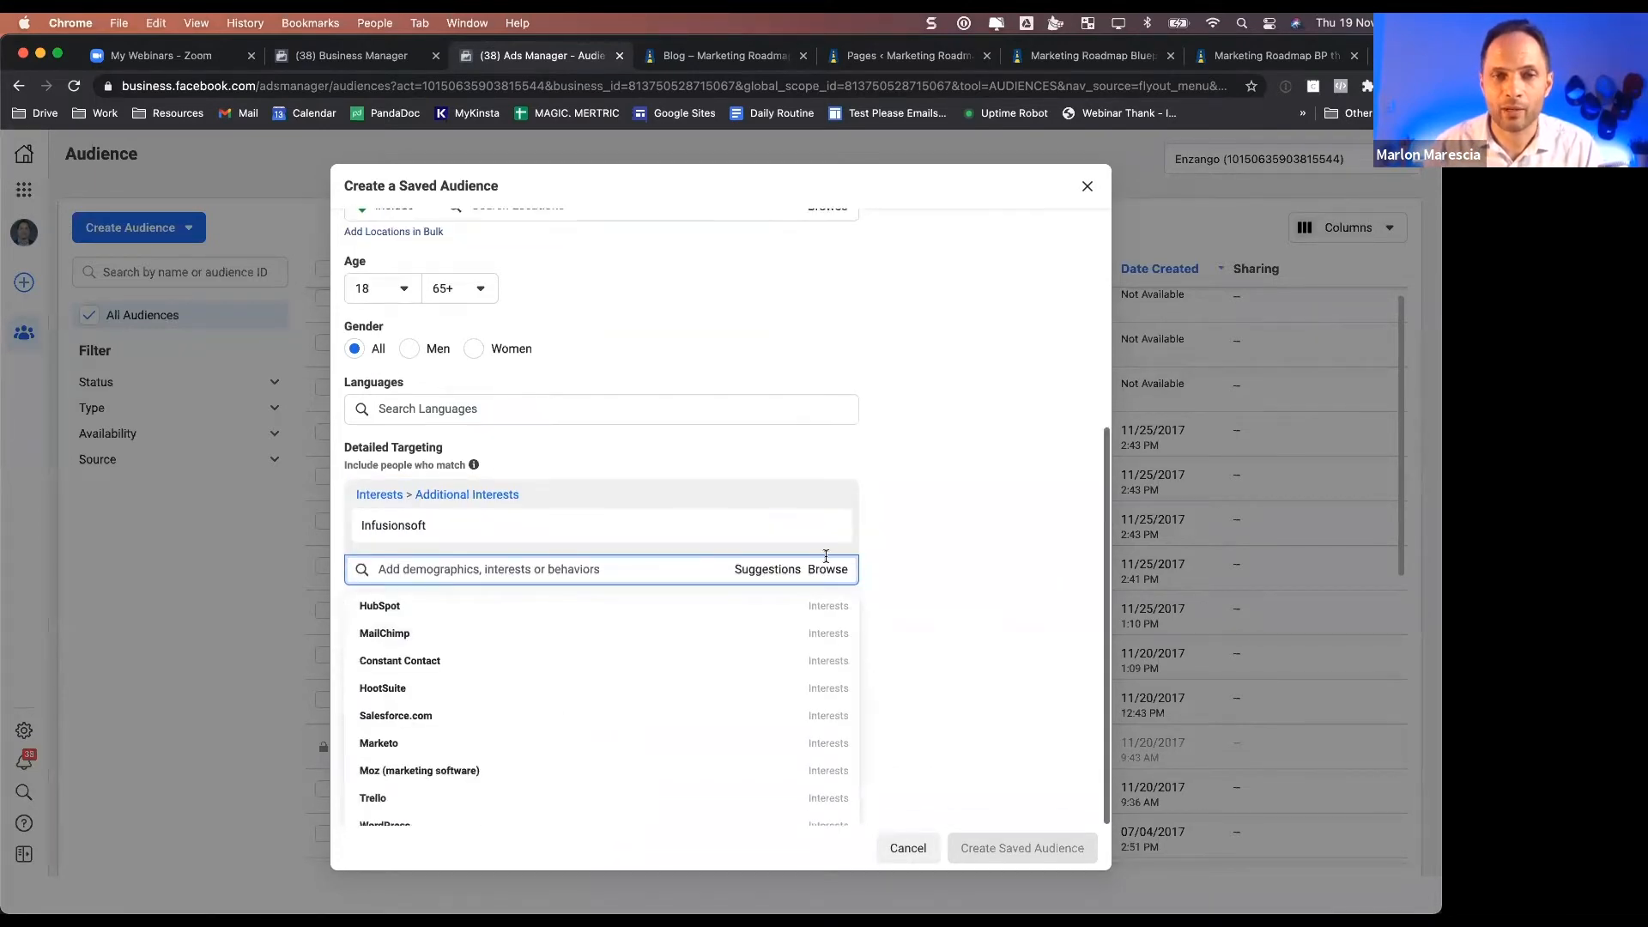
{"action": "left_click", "coordinate": [386, 606]}
{"action": "left_click", "coordinate": [403, 643]}
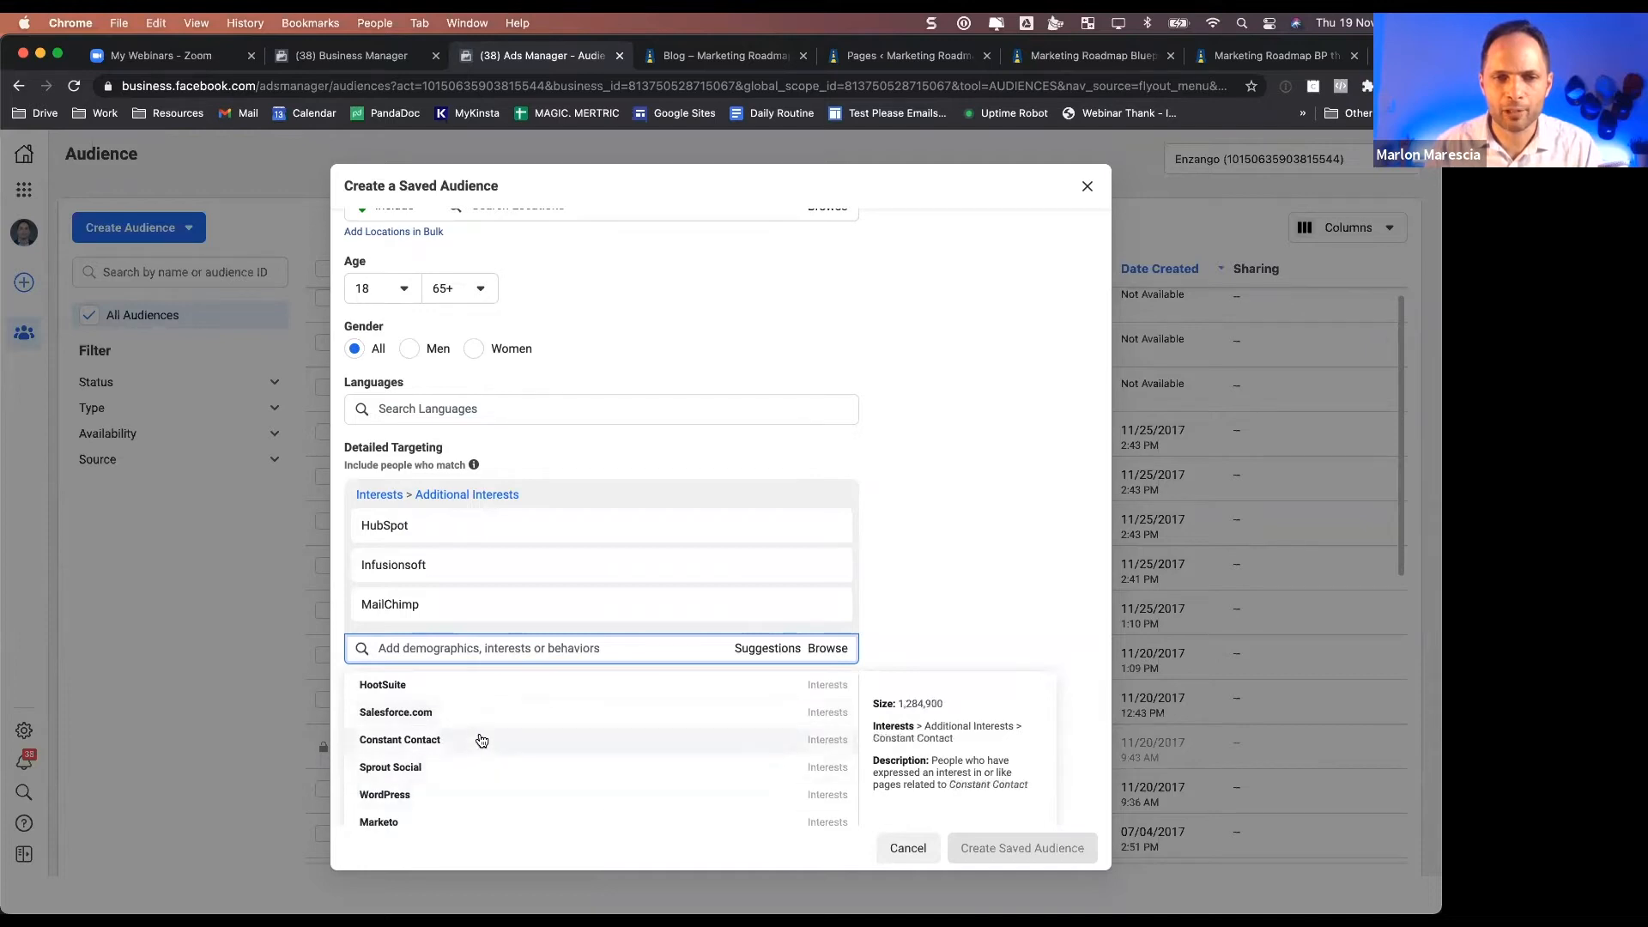
{"action": "left_click", "coordinate": [473, 740]}
{"action": "scroll", "coordinate": [980, 444], "scroll_direction": "up", "scroll_amount": 5}
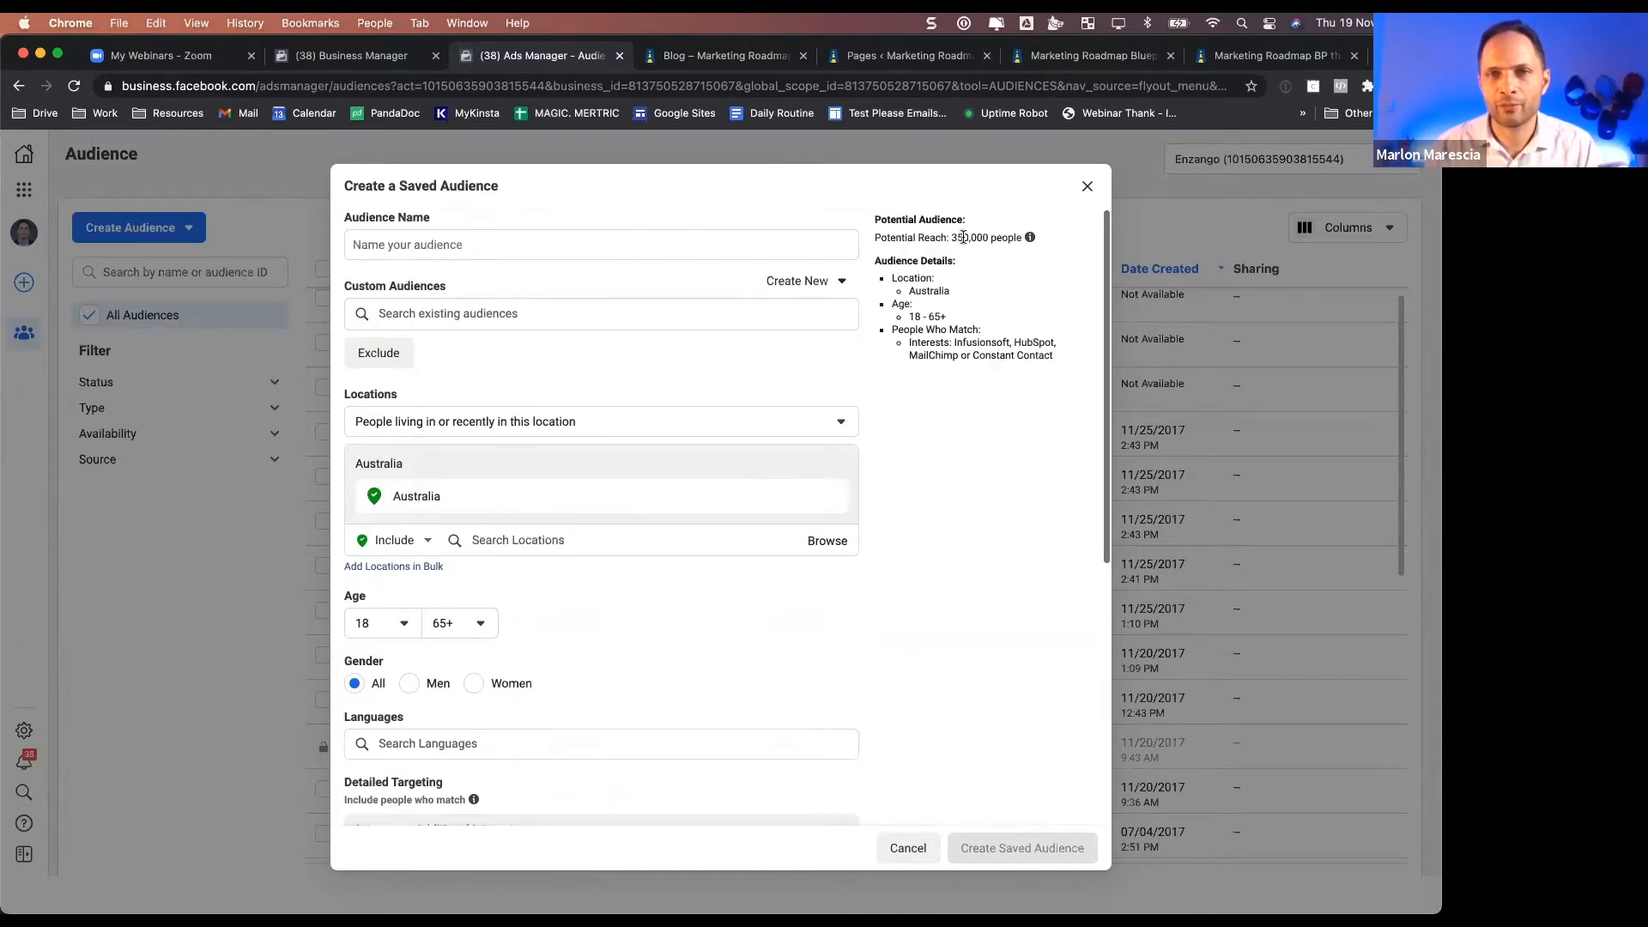
- Name the audience "CRMs", create the saved audience and review the audience list
{"action": "left_click", "coordinate": [369, 244]}
{"action": "type", "text": "CRMs"}
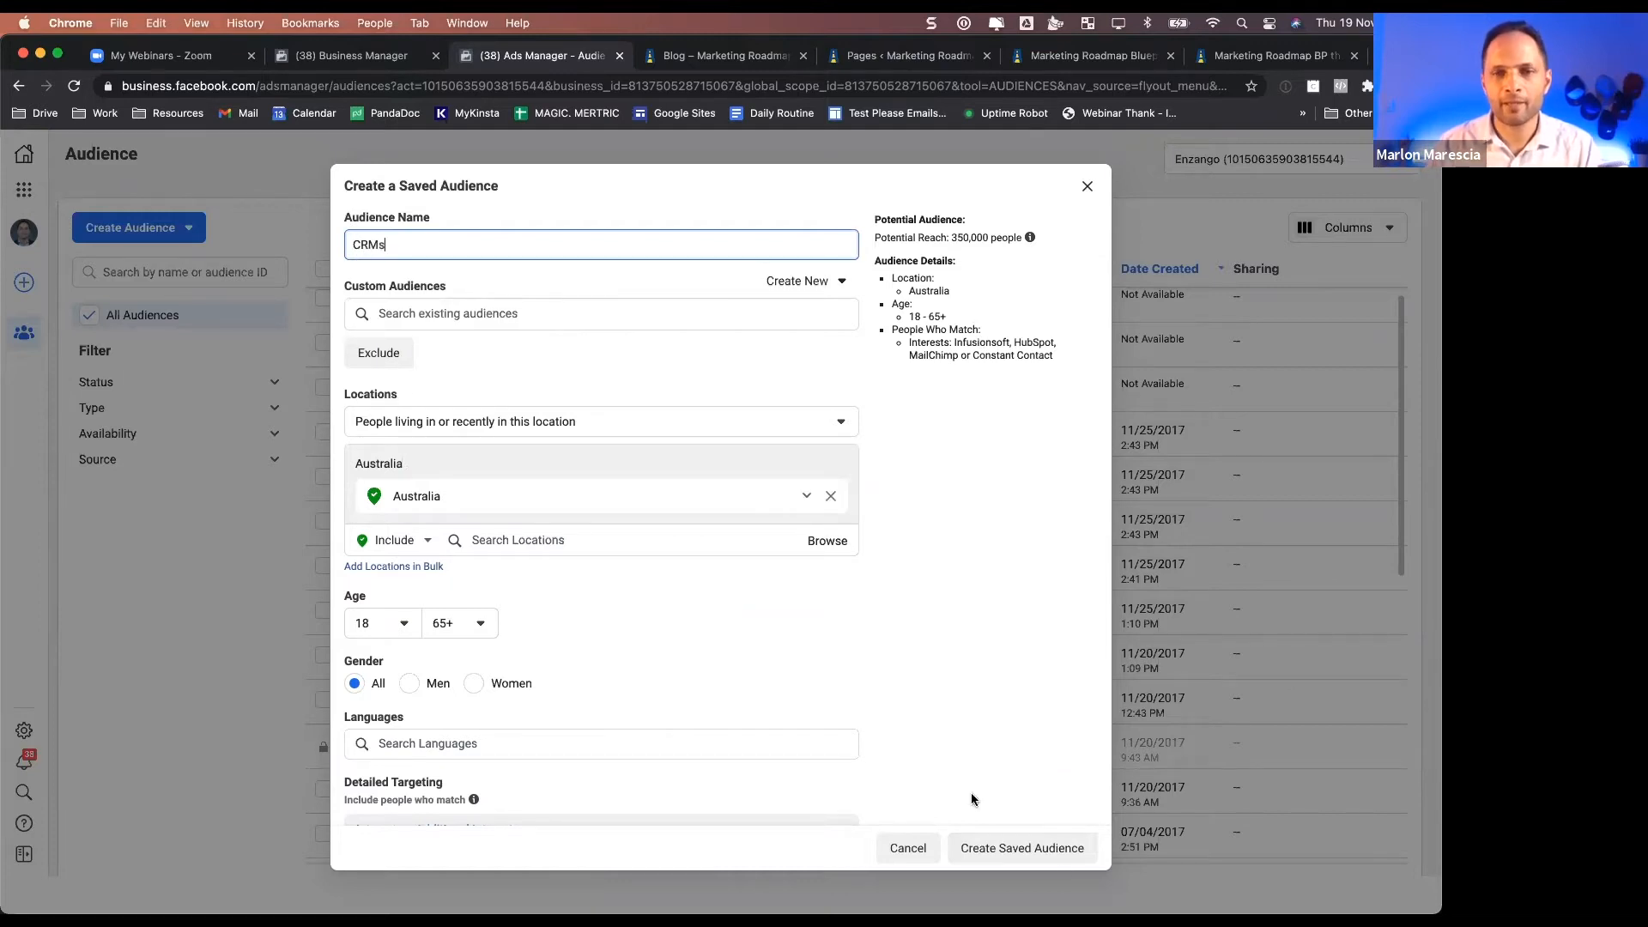
{"action": "left_click", "coordinate": [1057, 848]}
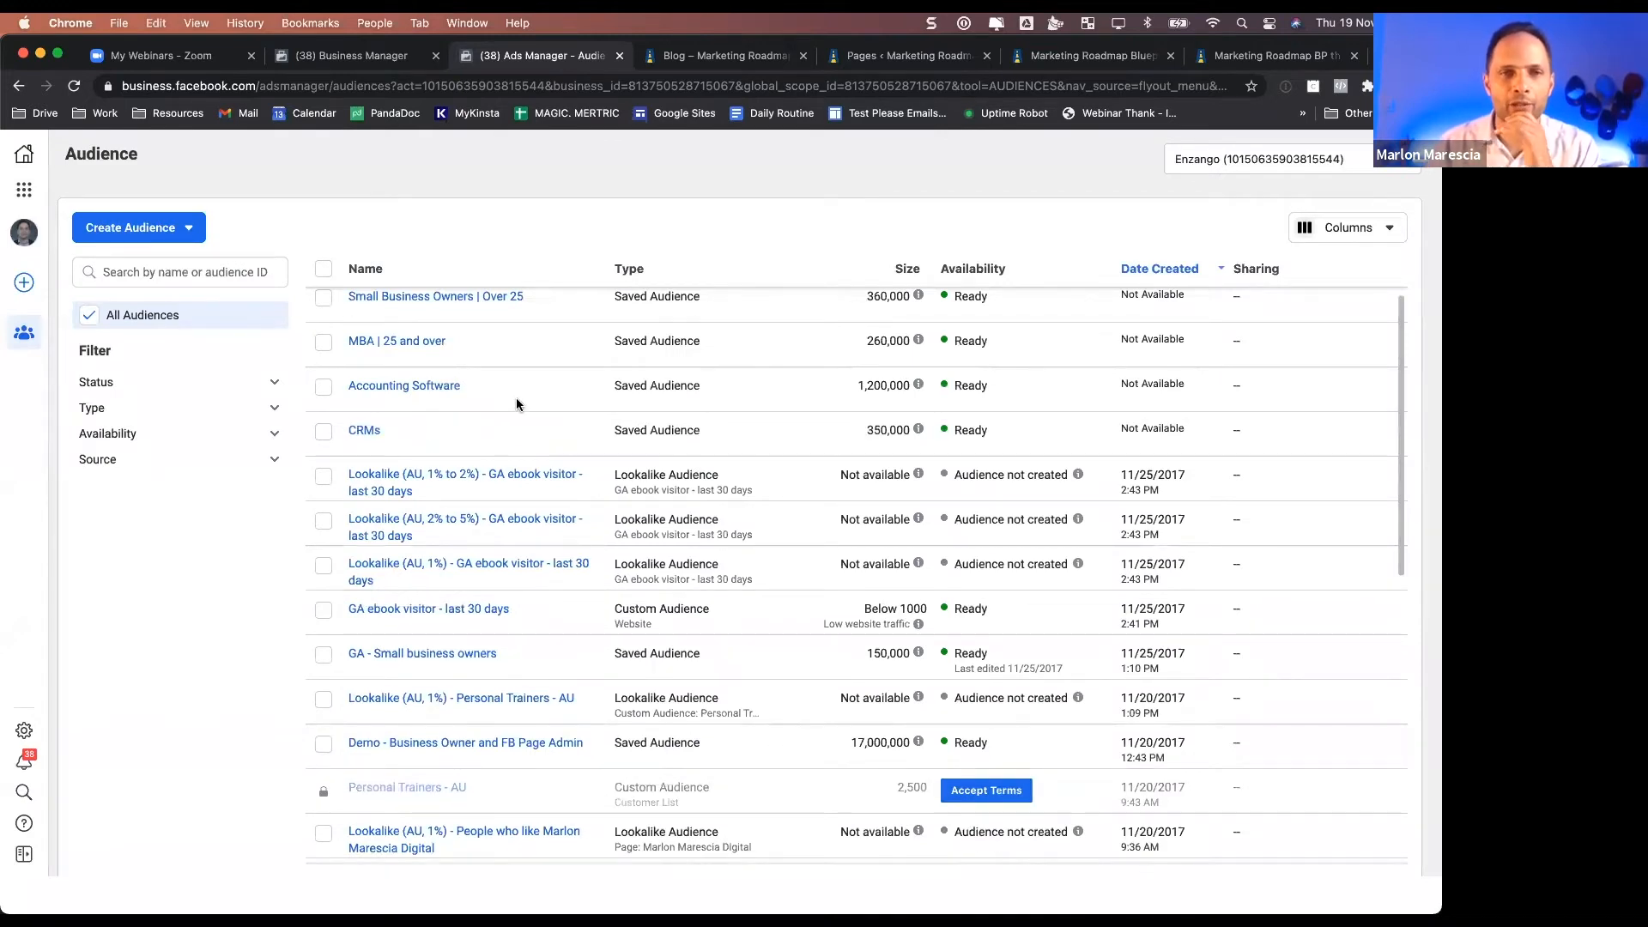
{"action": "scroll", "coordinate": [456, 301], "scroll_direction": "up", "scroll_amount": 1}
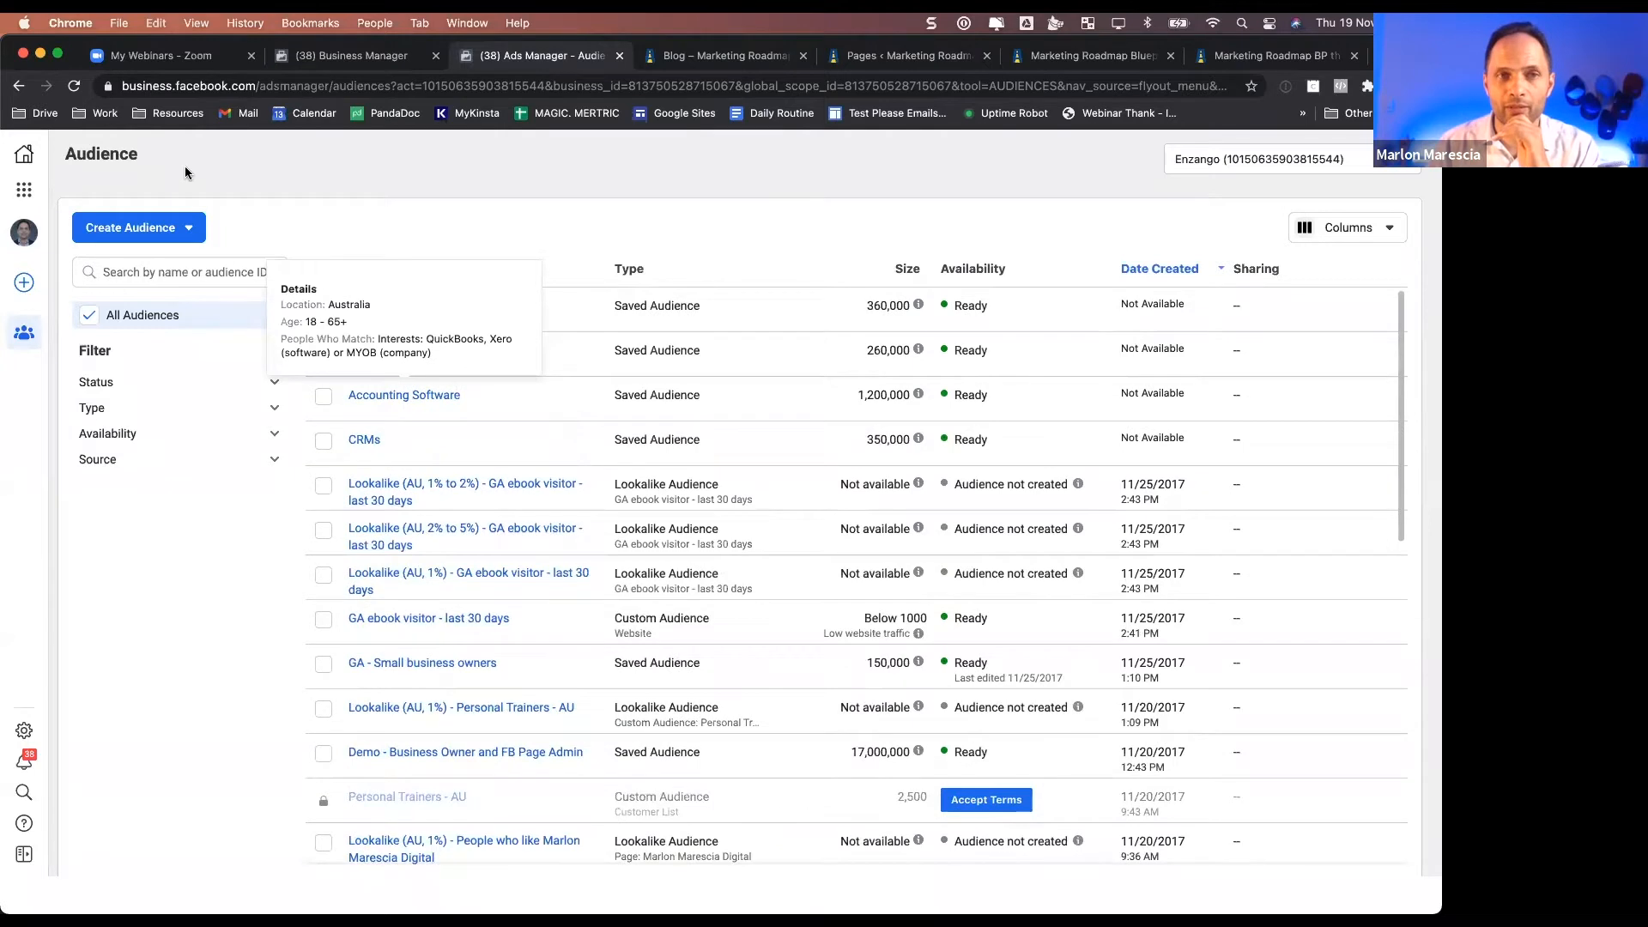
- Go to the account's campaigns in Ads Manager and open Ads Manager again in a separate browser tab
{"action": "left_click", "coordinate": [24, 189]}
{"action": "left_click", "coordinate": [151, 285]}
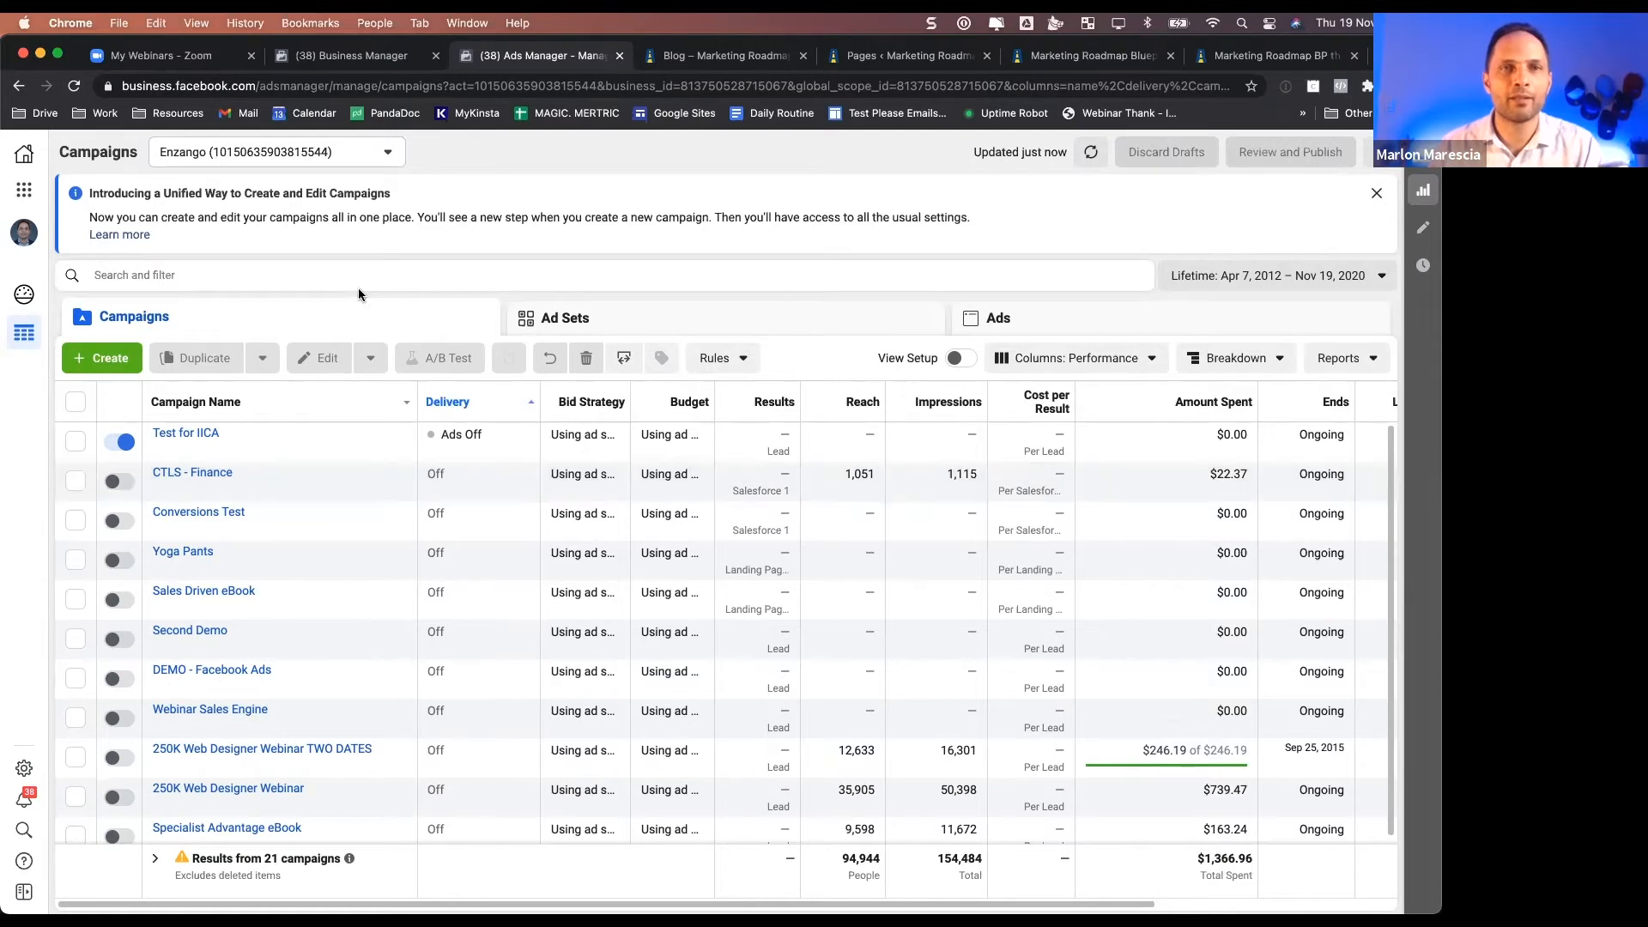
{"action": "left_click", "coordinate": [21, 190]}
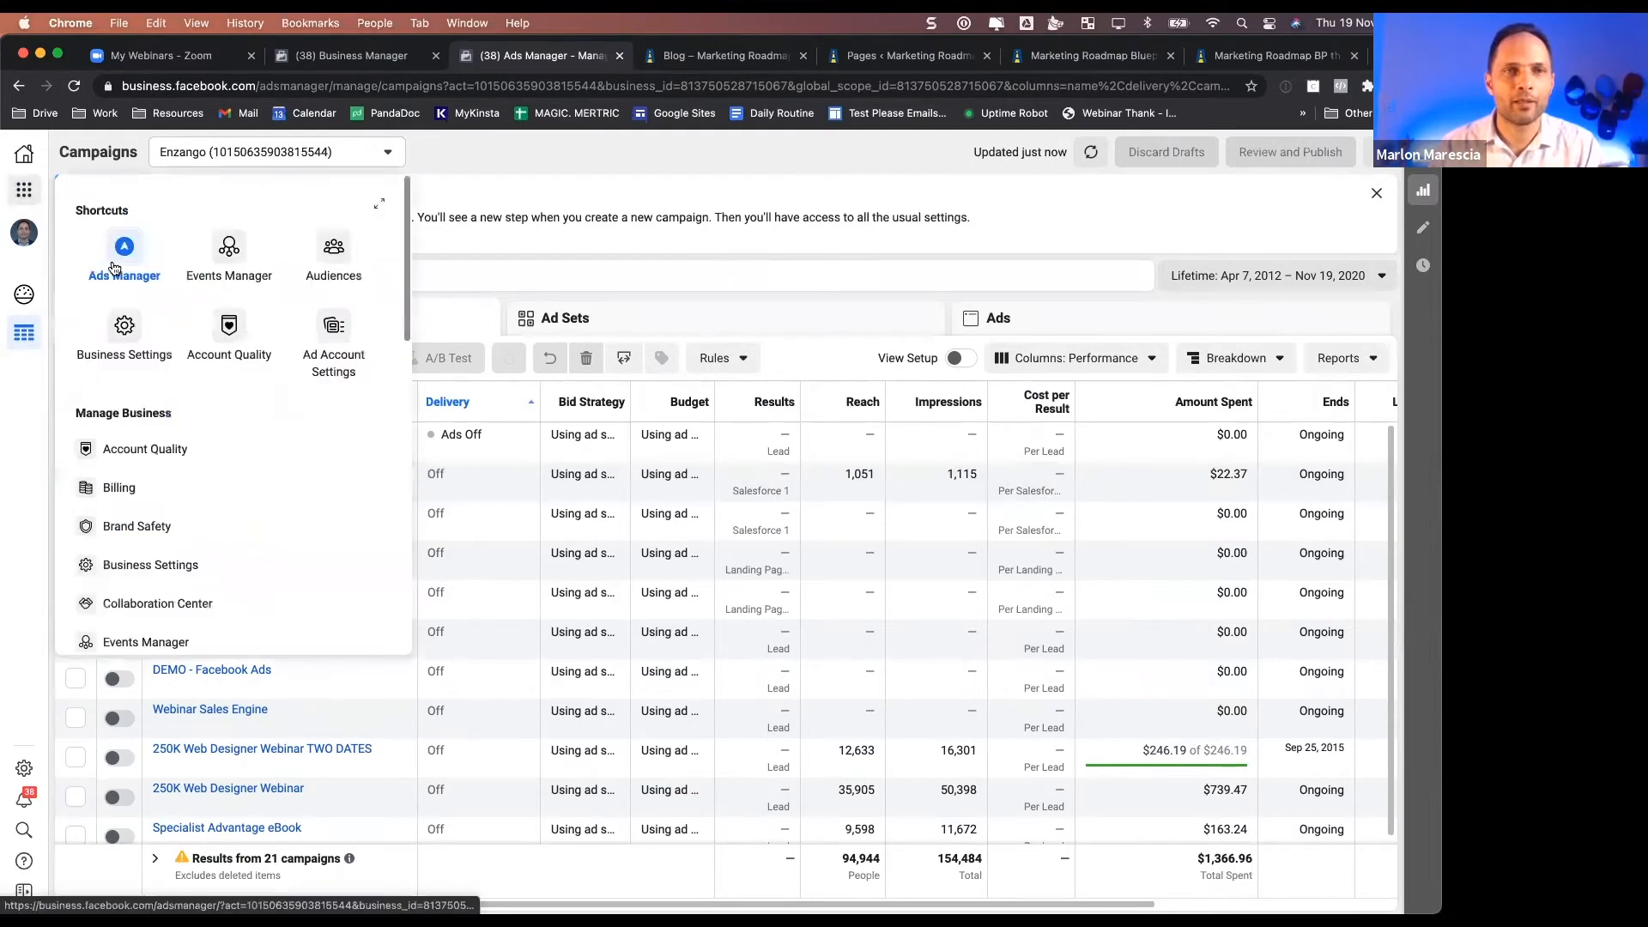
{"action": "left_click", "coordinate": [139, 282], "text": "super"}
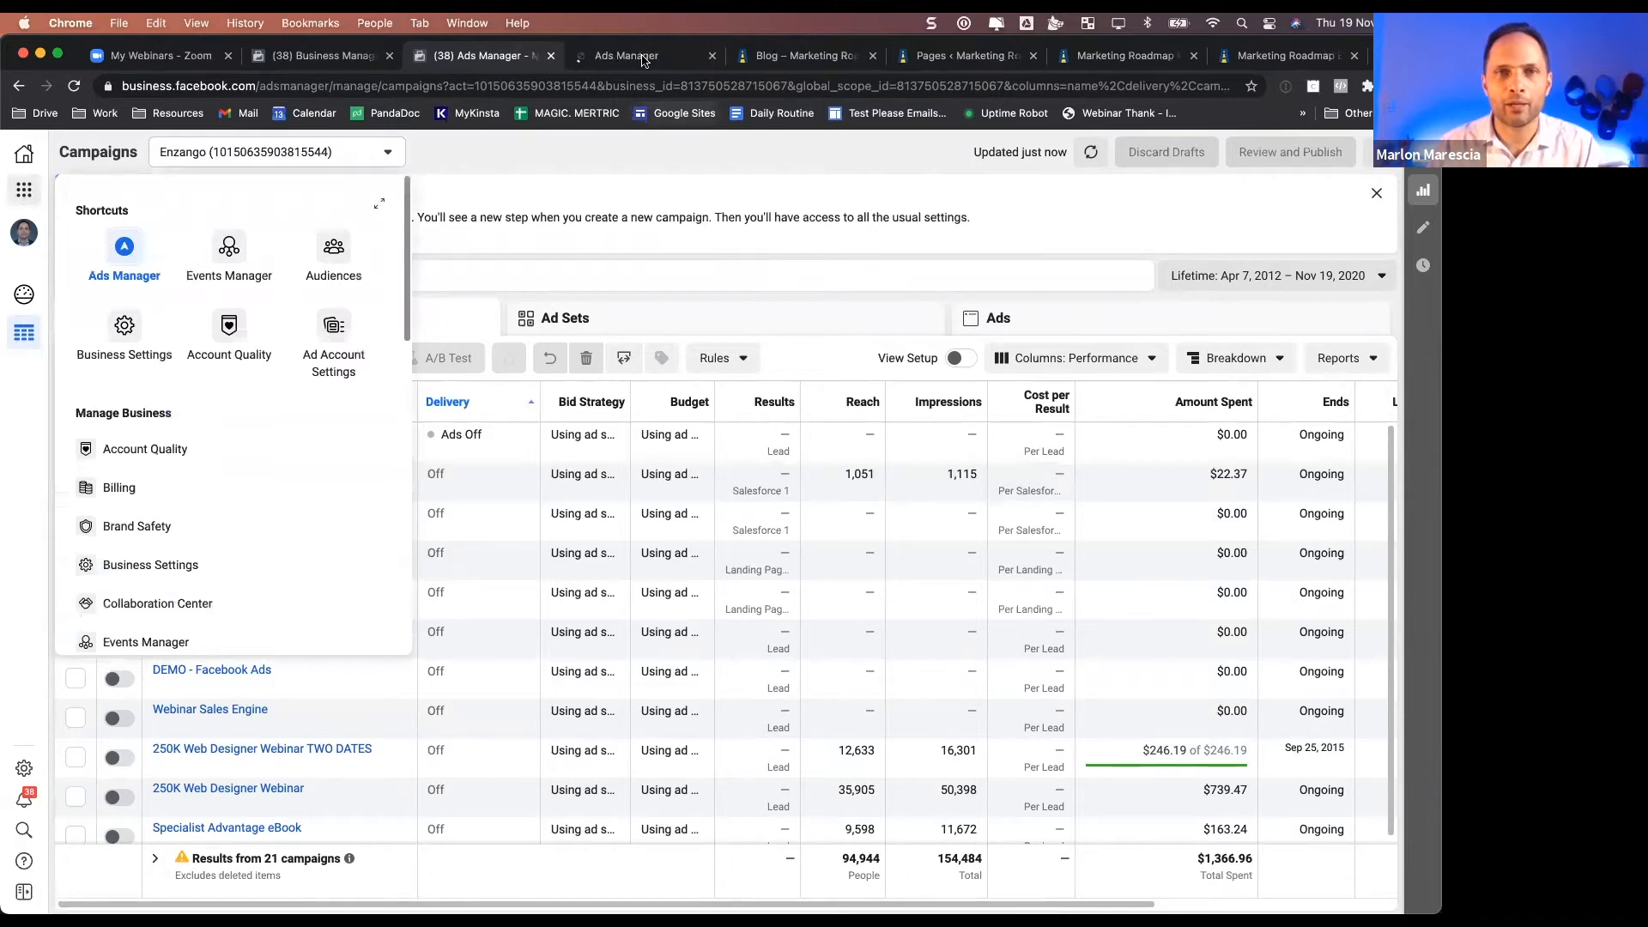
{"action": "key", "text": "ctrl+Tab"}
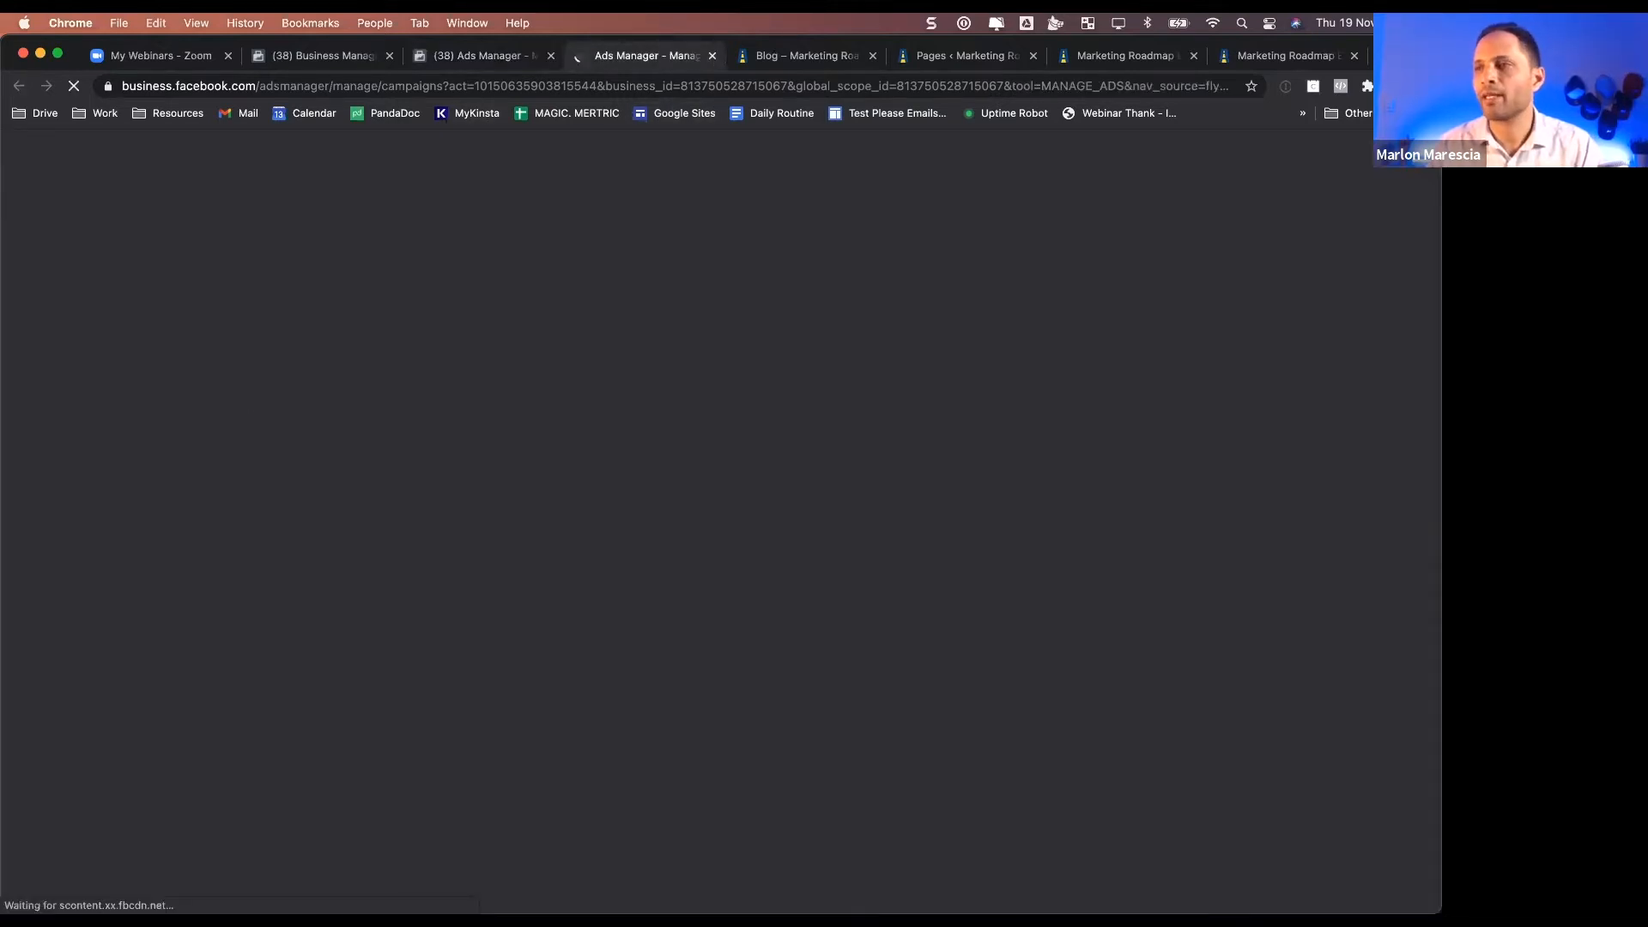
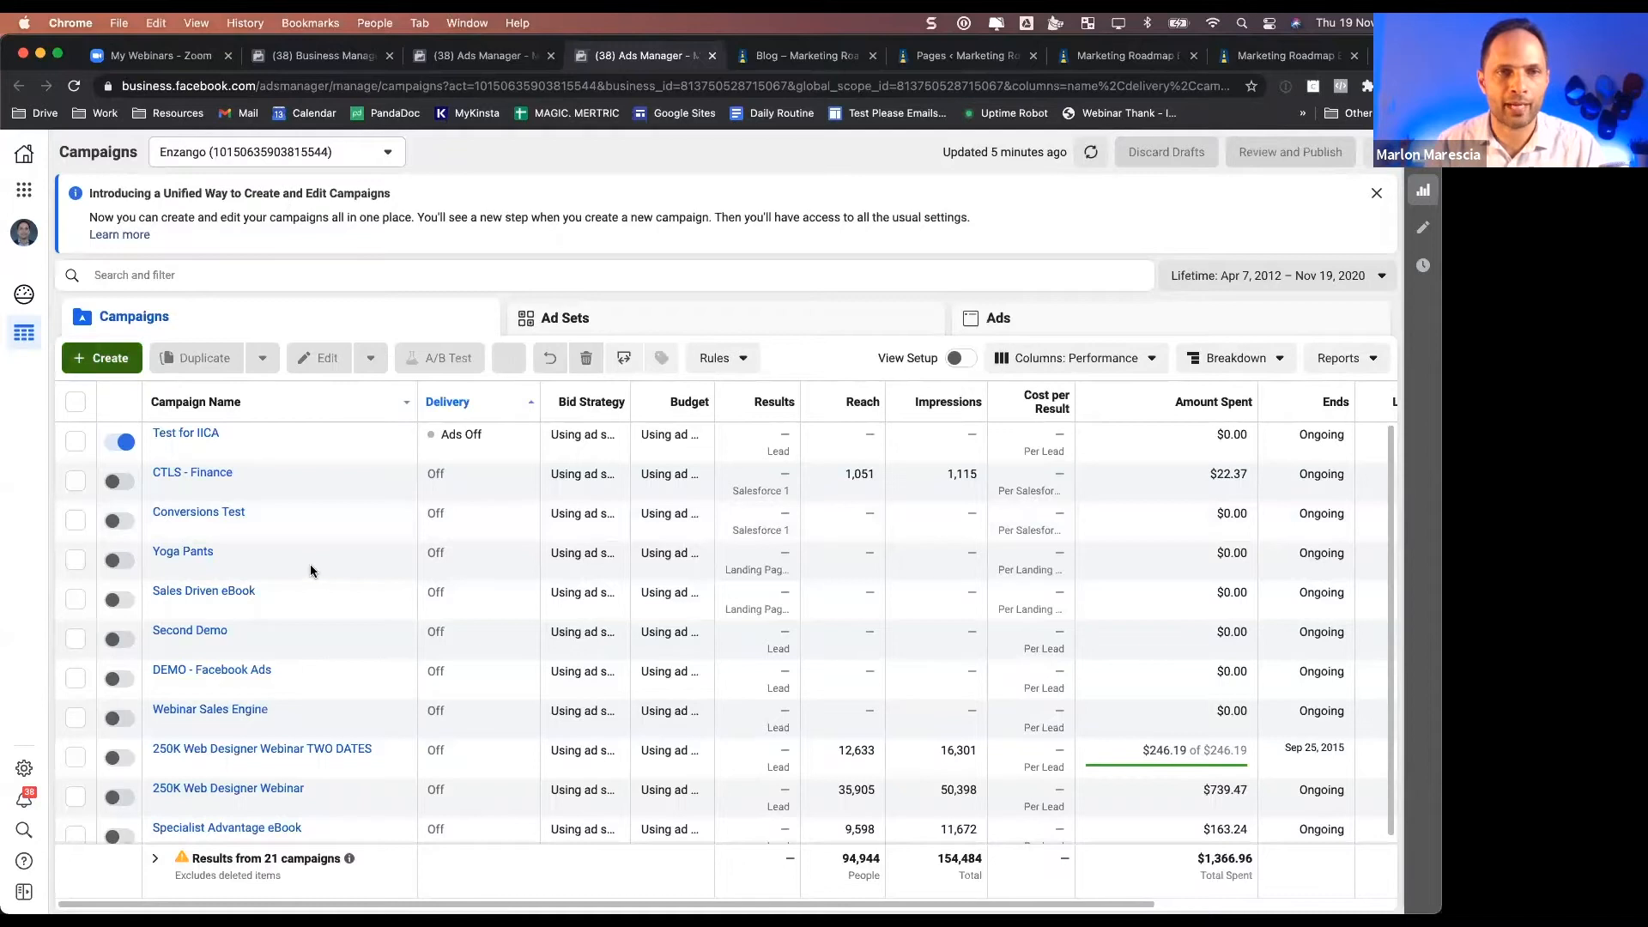
- Create a new campaign with the Auction buying type and the Conversions objective
{"action": "left_click", "coordinate": [103, 358]}
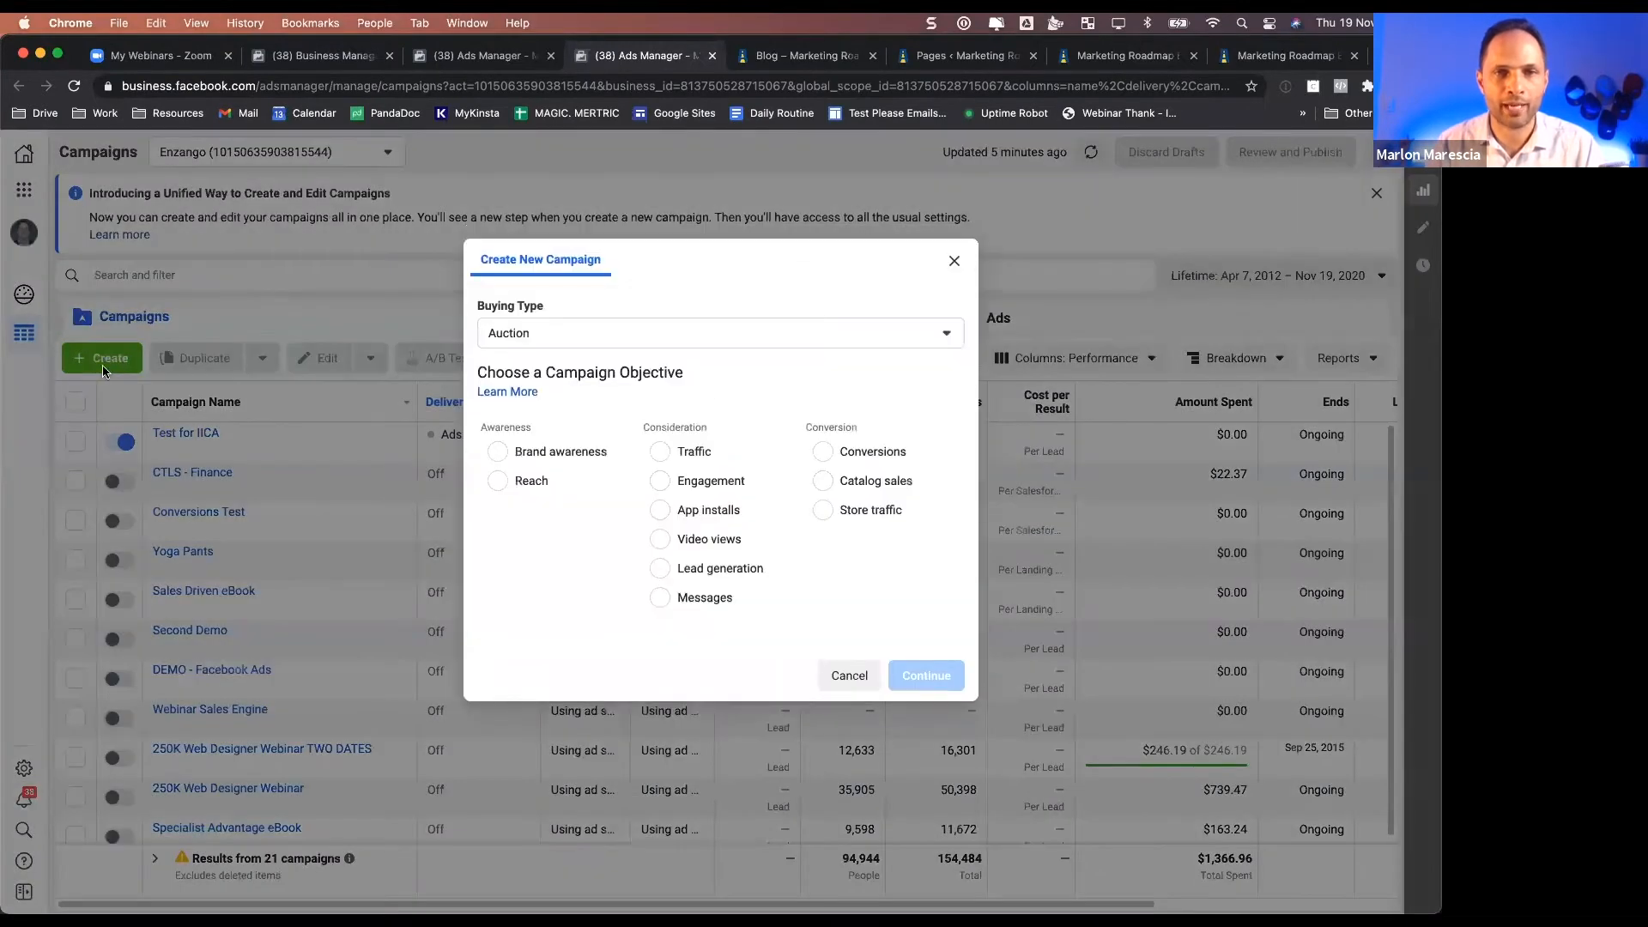
{"action": "mouse_move", "coordinate": [620, 451]}
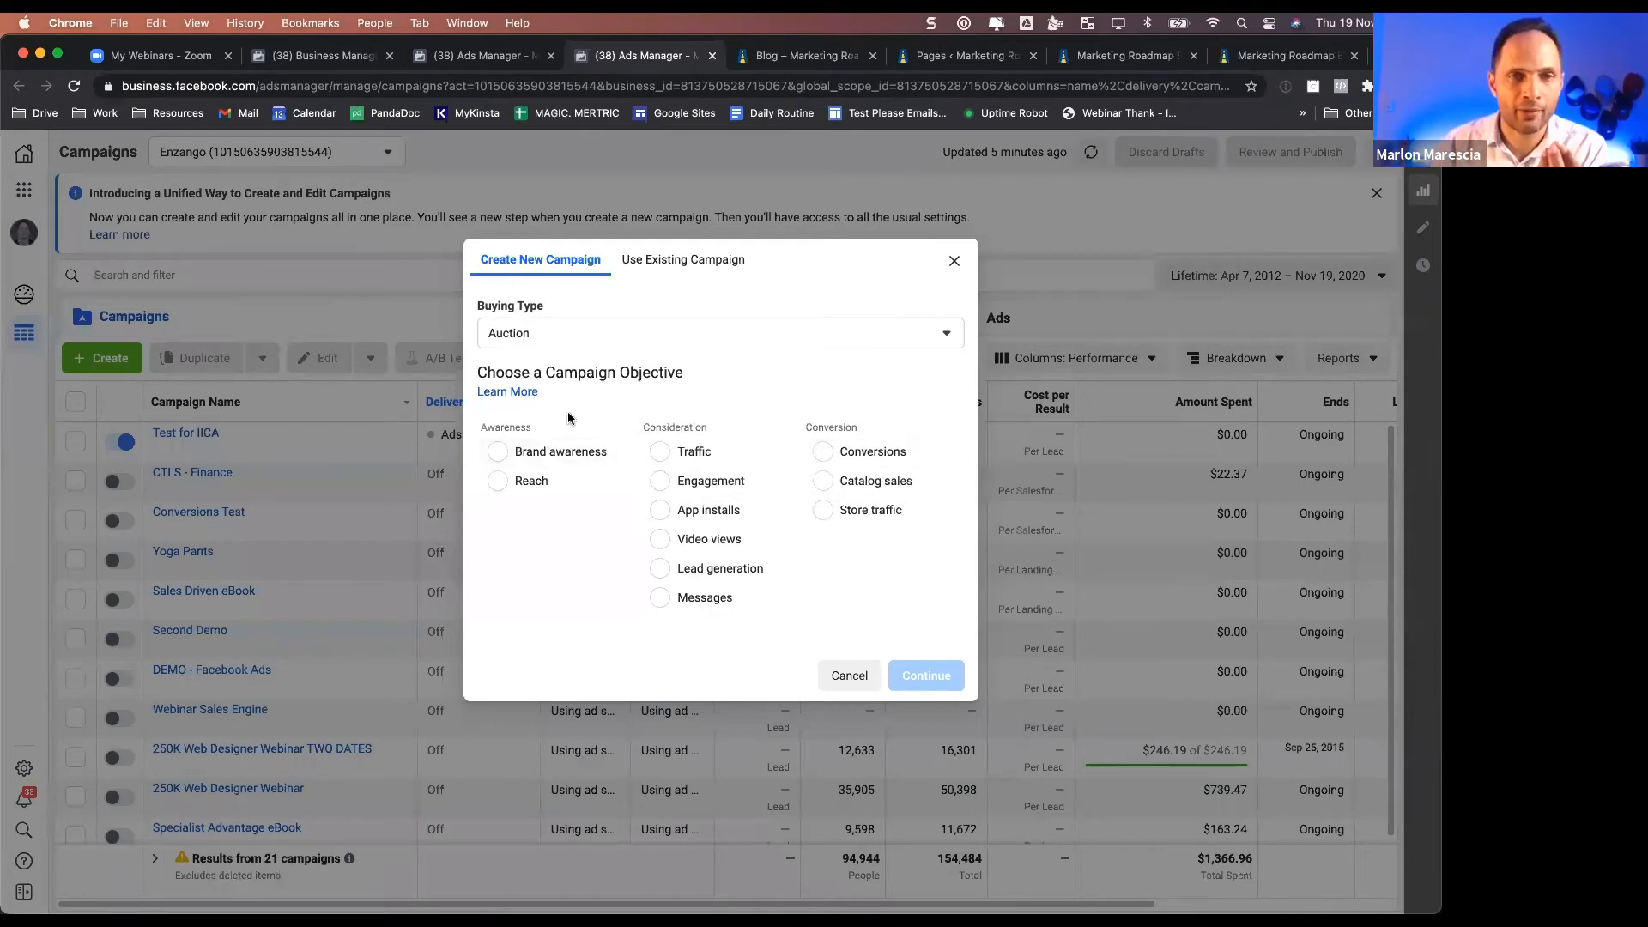
{"action": "left_click", "coordinate": [532, 329]}
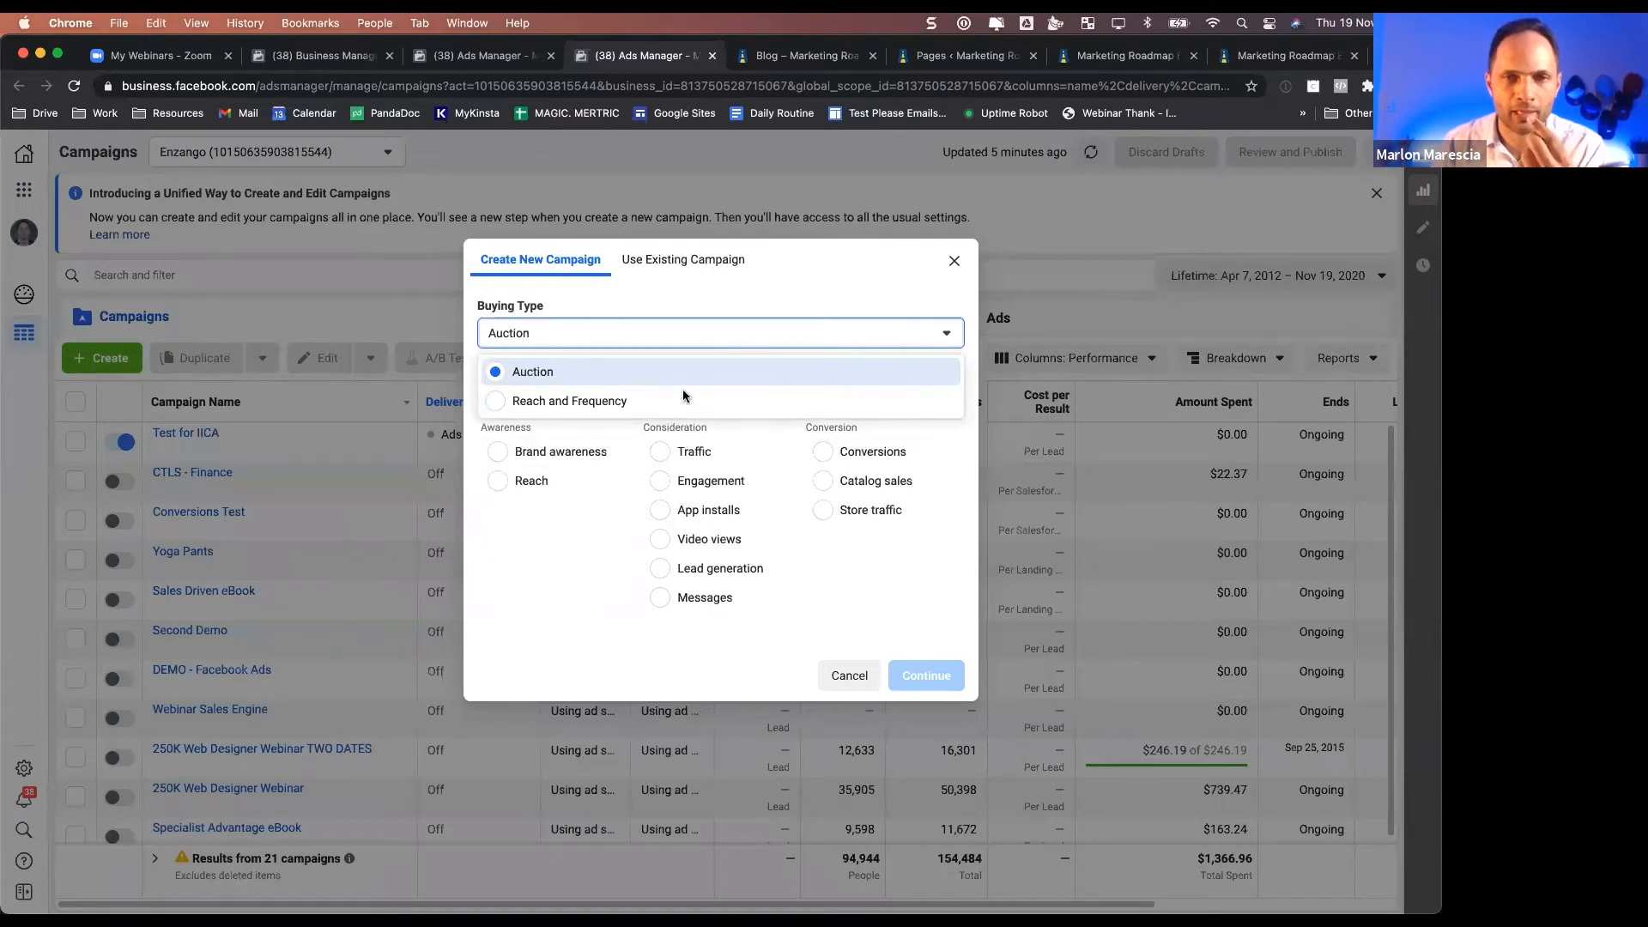
{"action": "left_click", "coordinate": [600, 574]}
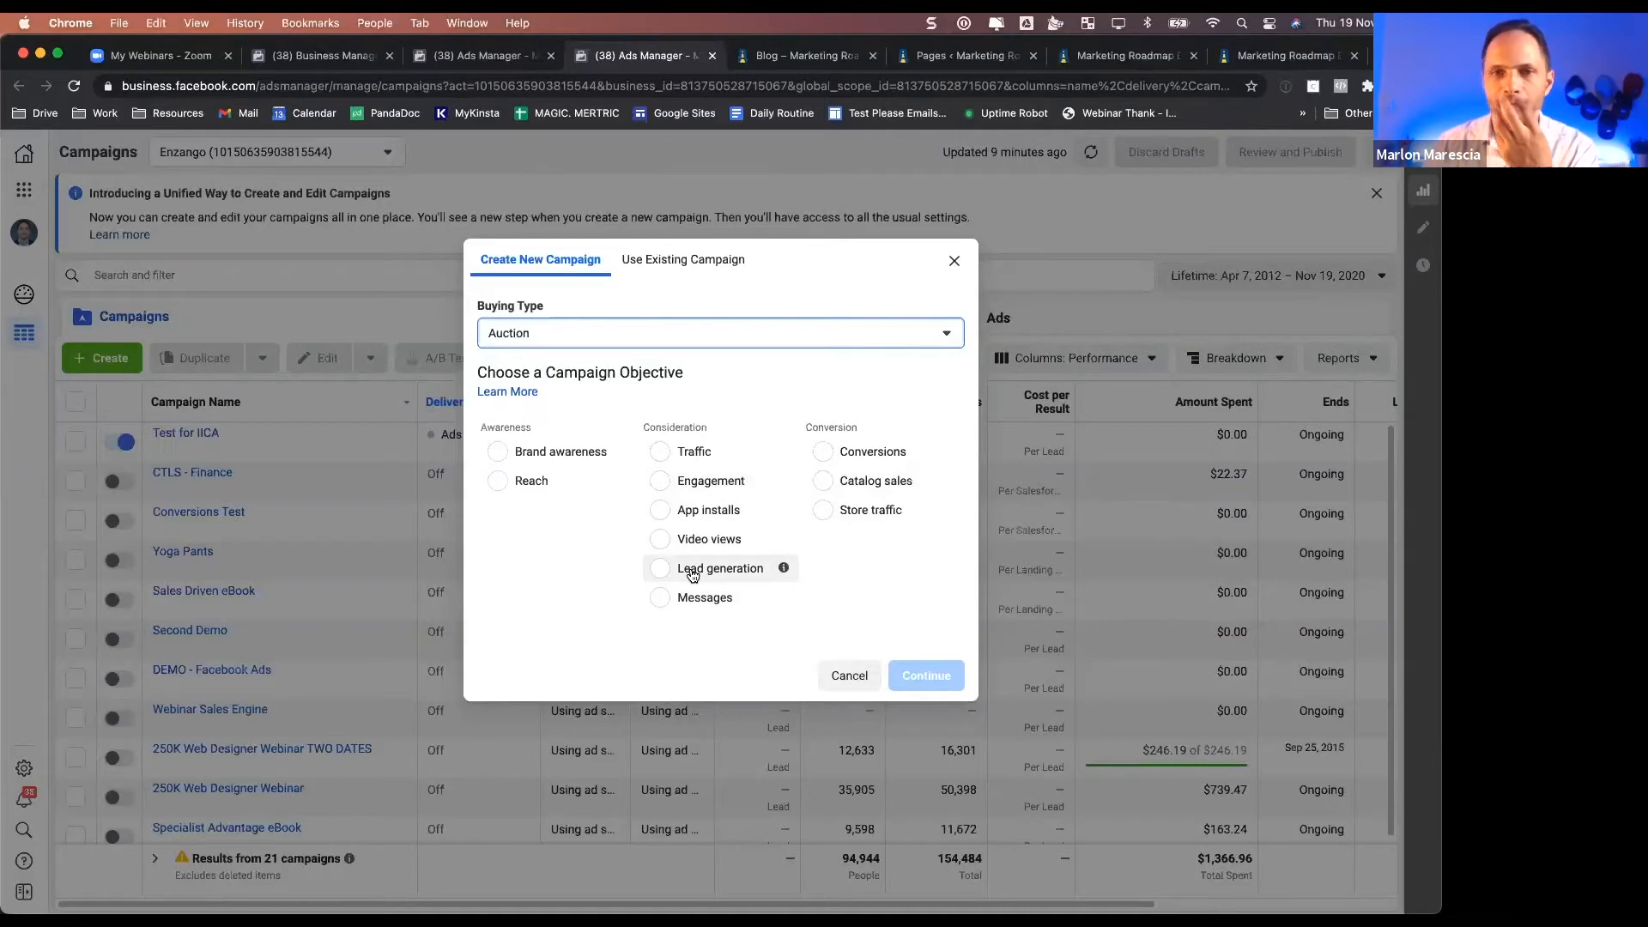
{"action": "left_click", "coordinate": [861, 454]}
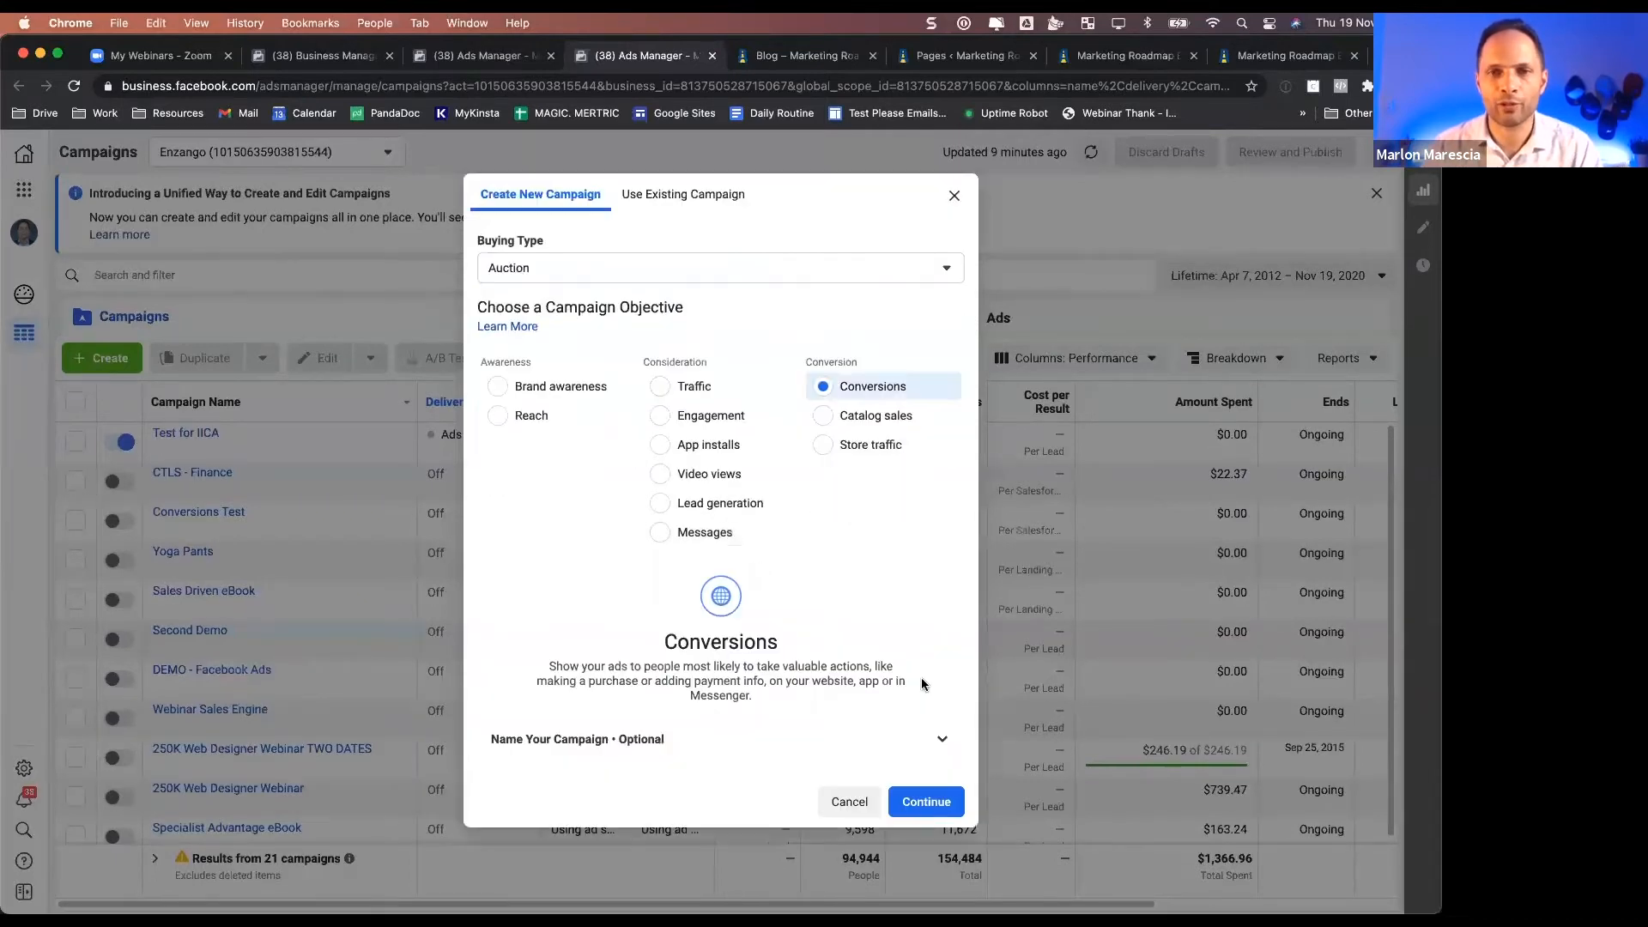
{"action": "left_click", "coordinate": [923, 803]}
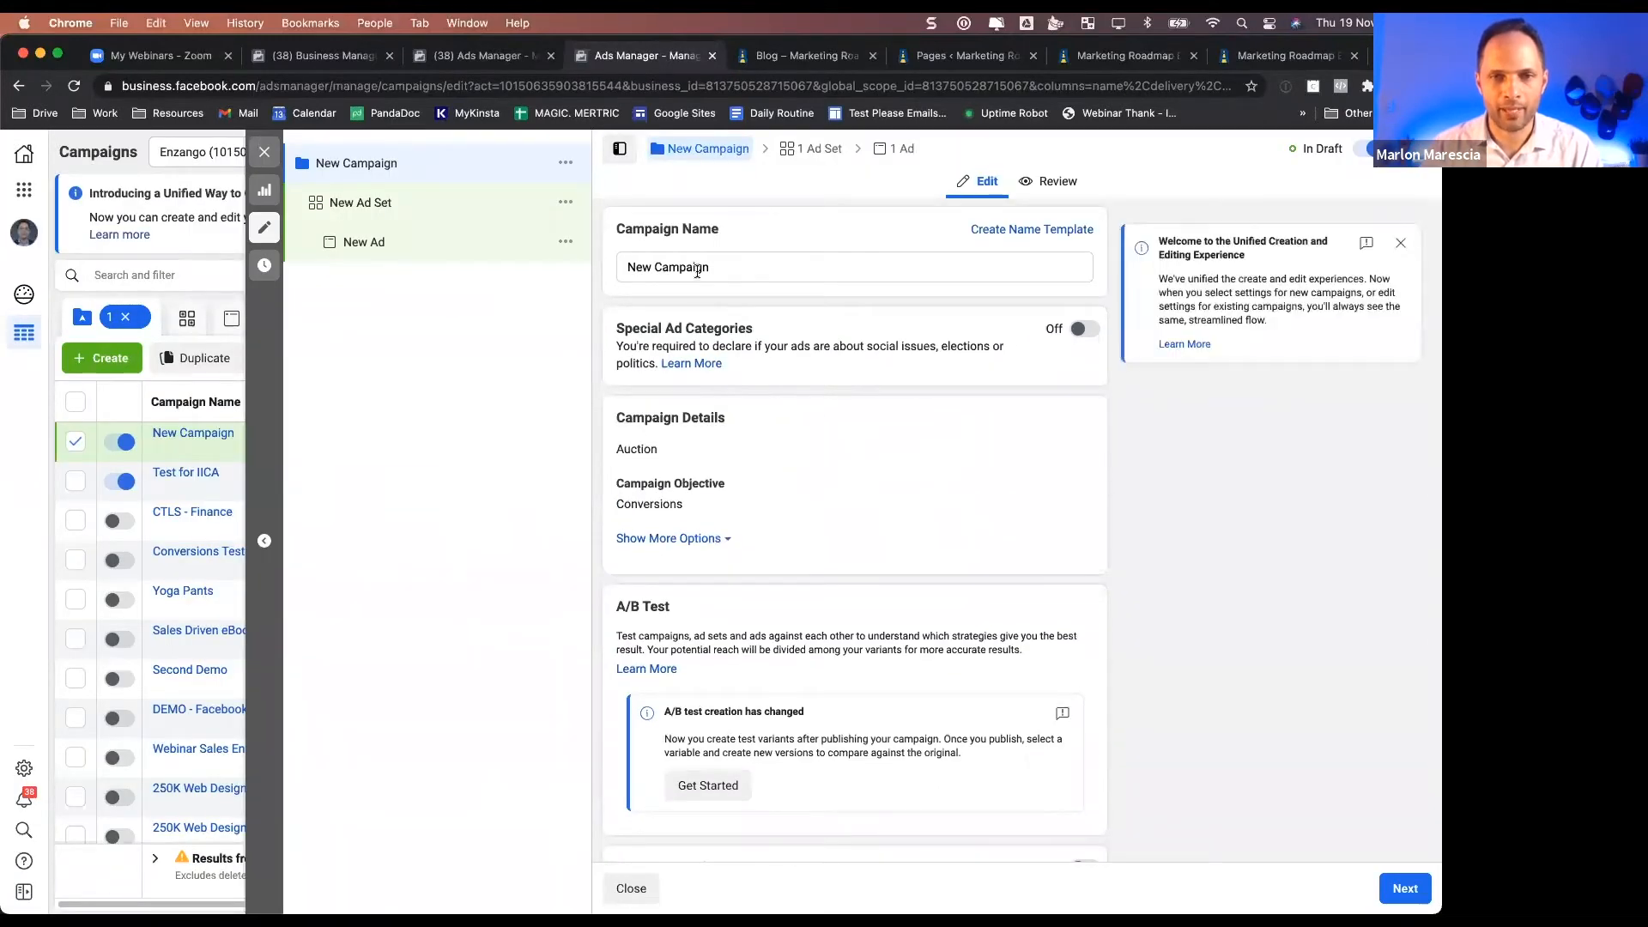
- Set the daily budget of the new campaign's ad set to $5.00
{"action": "scroll", "coordinate": [899, 540], "scroll_direction": "down", "scroll_amount": 3}
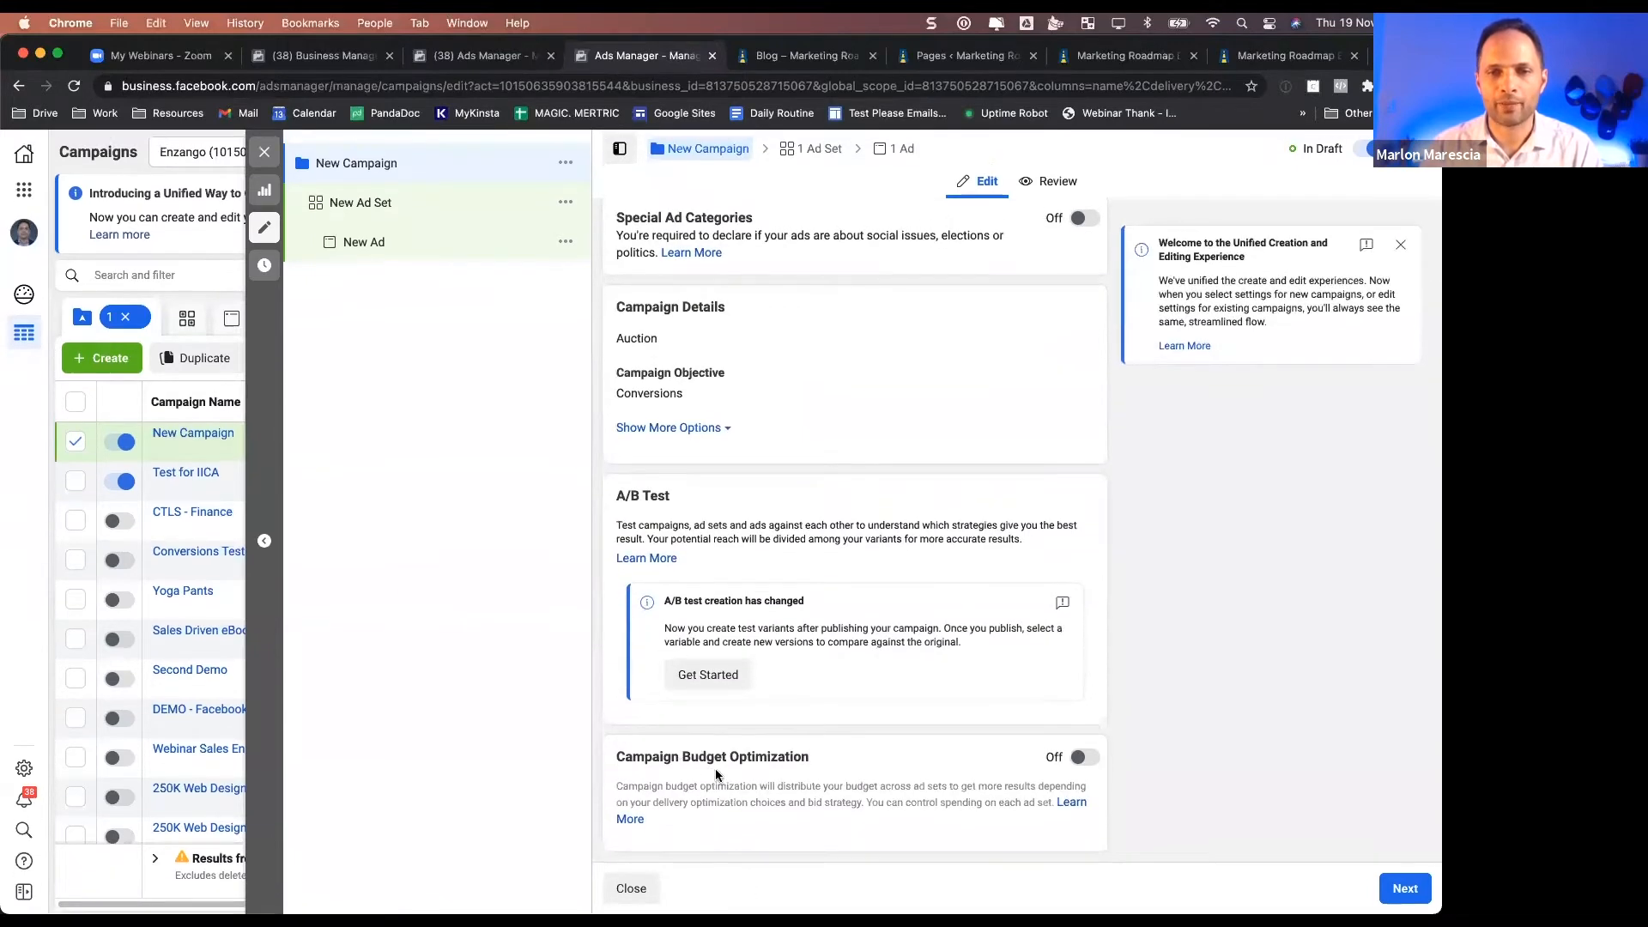
{"action": "left_click", "coordinate": [390, 208]}
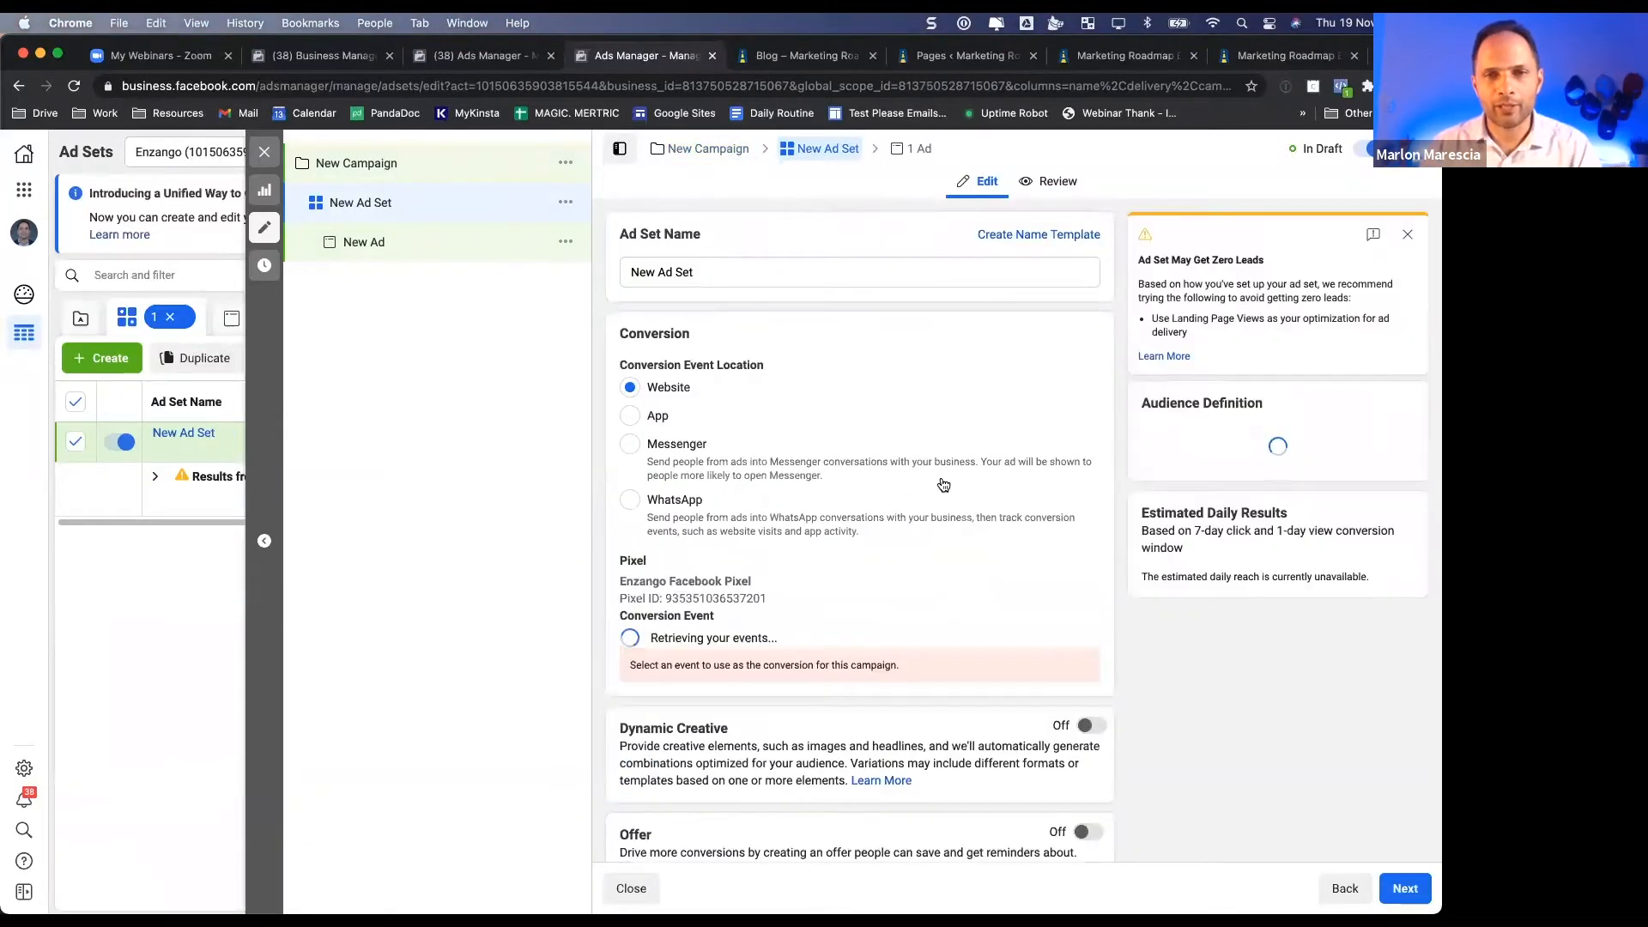
{"action": "scroll", "coordinate": [942, 484], "scroll_direction": "down", "scroll_amount": 10}
{"action": "scroll", "coordinate": [940, 476], "scroll_direction": "down", "scroll_amount": 2}
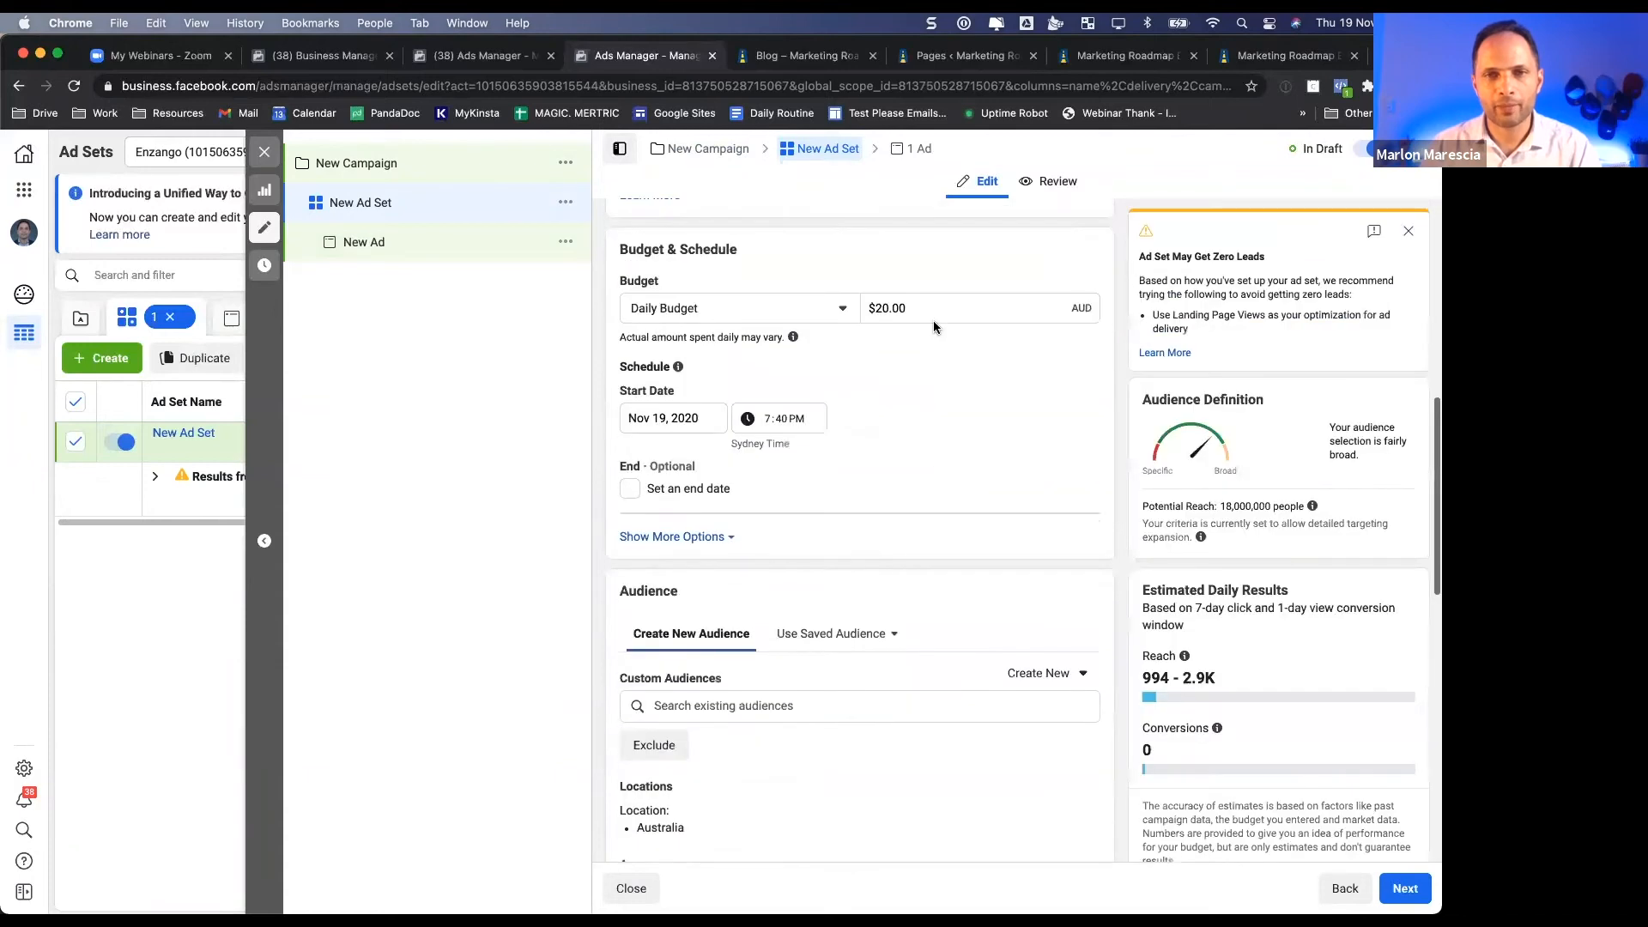
{"action": "left_click_drag", "start_coordinate": [925, 307], "coordinate": [855, 310]}
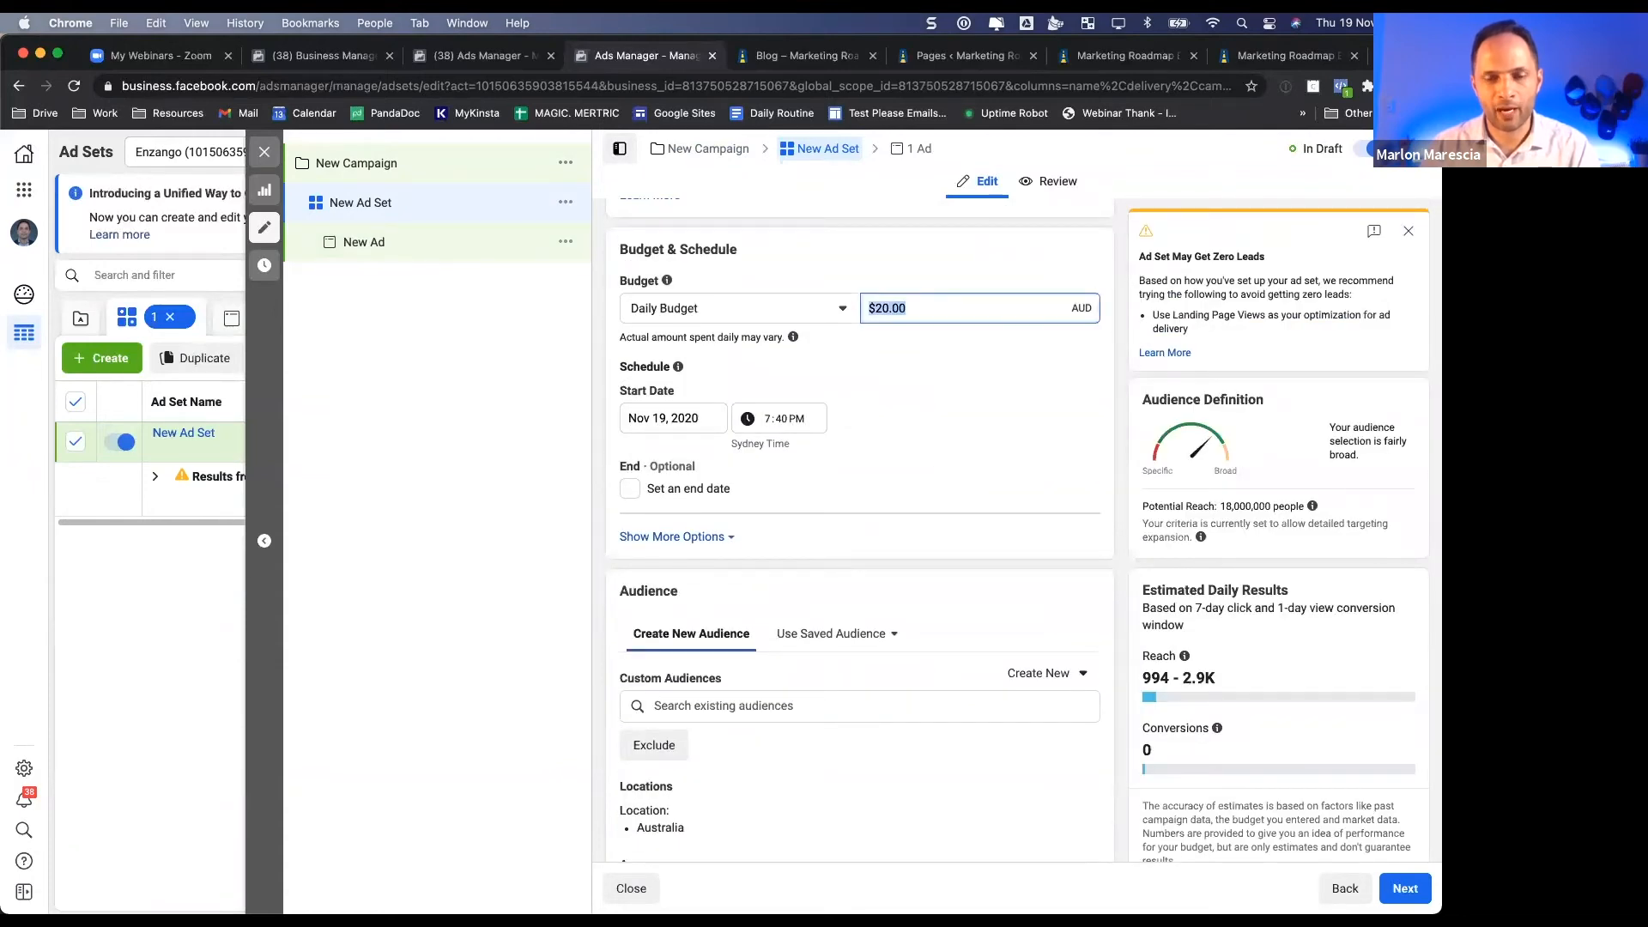
{"action": "key", "text": "Tab"}
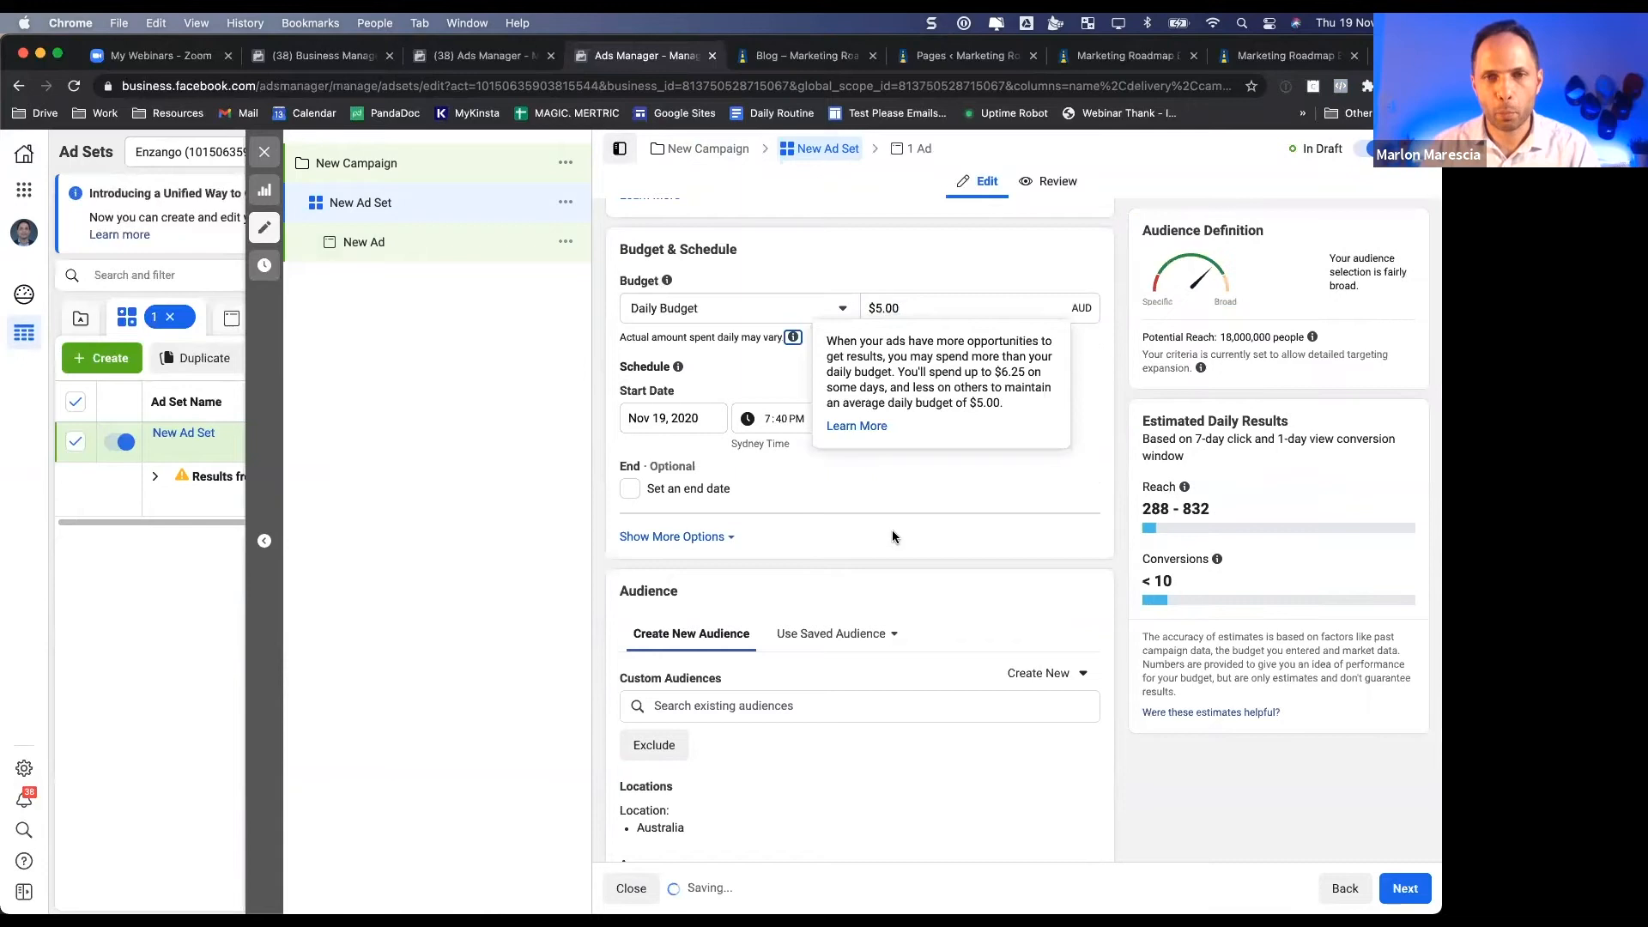
- Apply the saved audience "Accounting Software" to the ad set
{"action": "scroll", "coordinate": [892, 528], "scroll_direction": "down", "scroll_amount": 3}
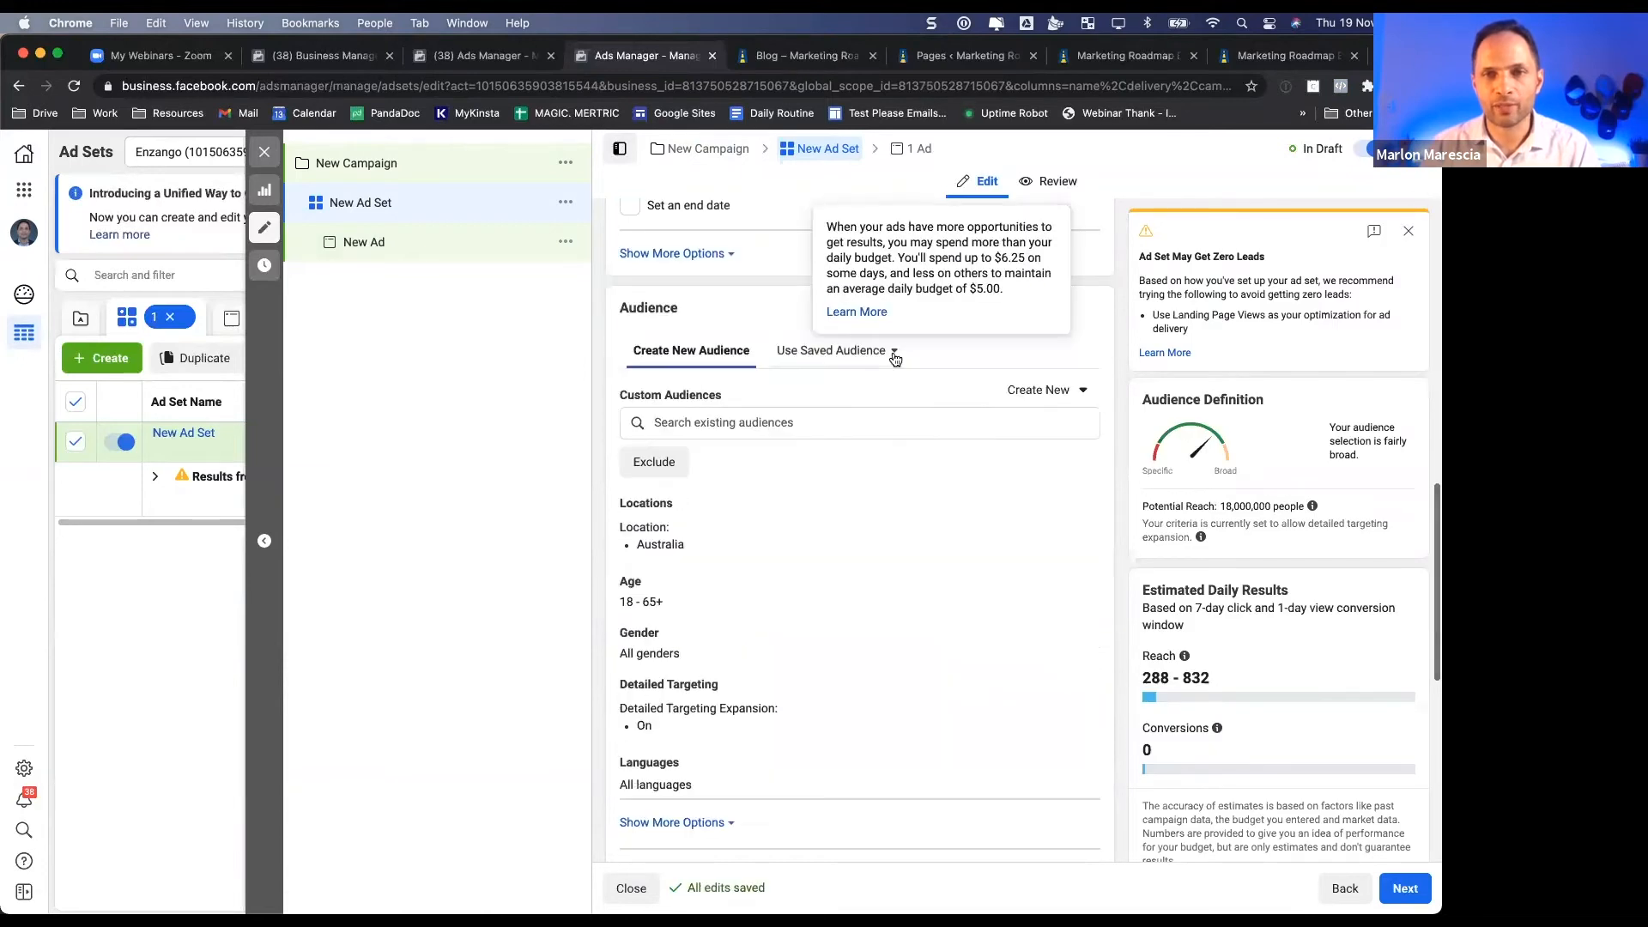
{"action": "left_click", "coordinate": [884, 351]}
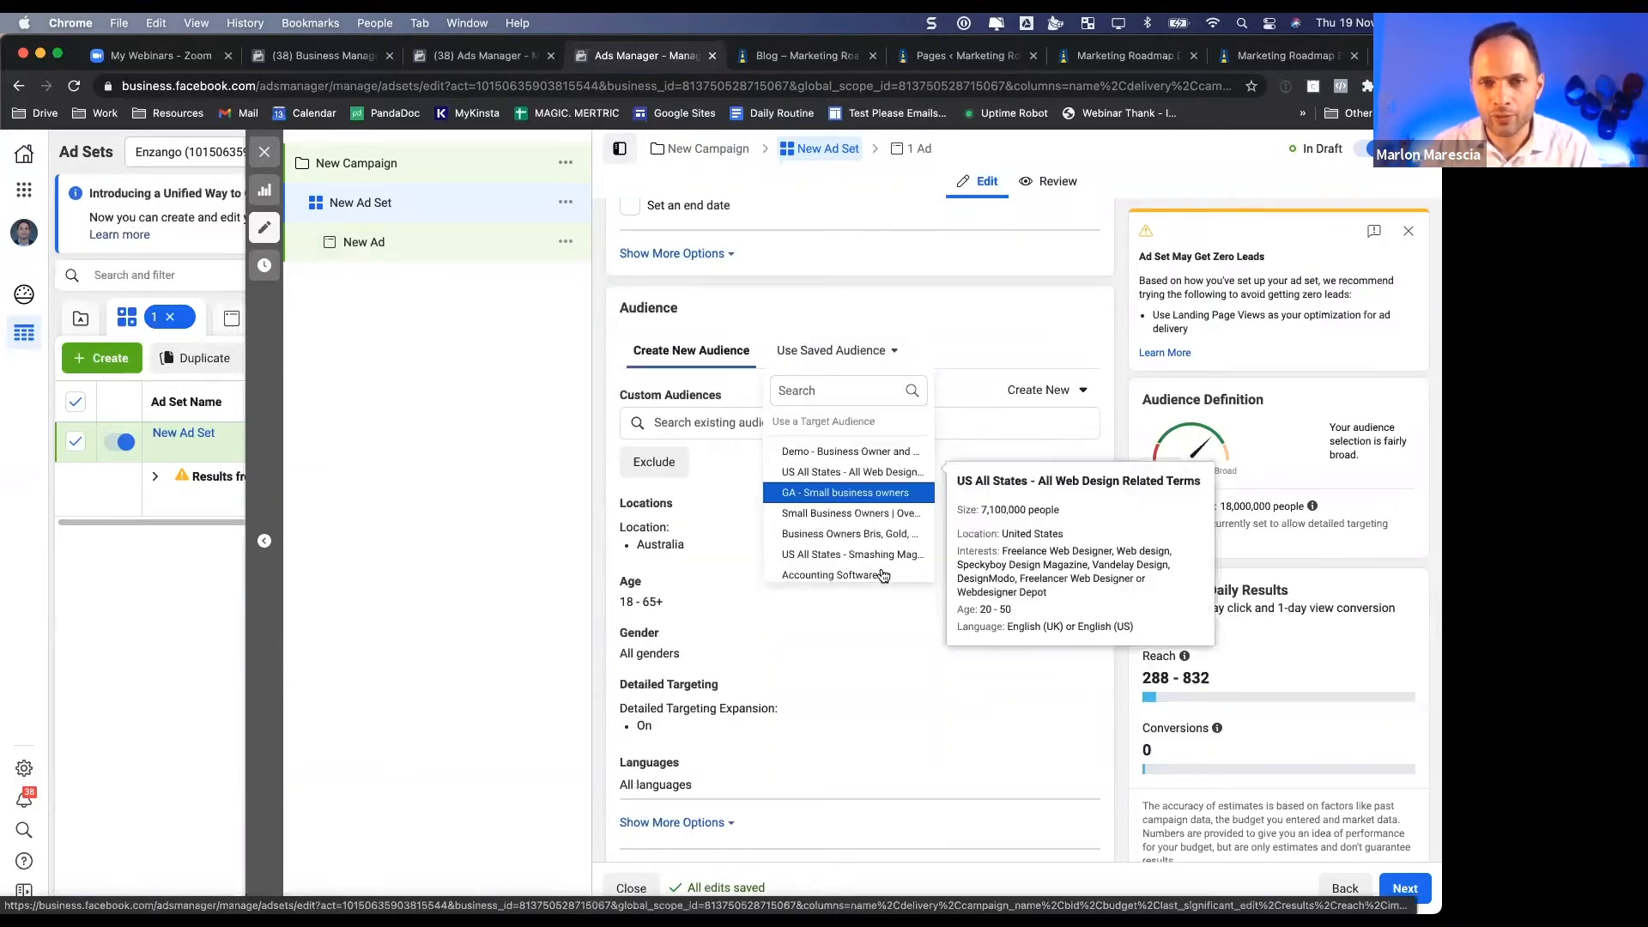
{"action": "left_click", "coordinate": [850, 575]}
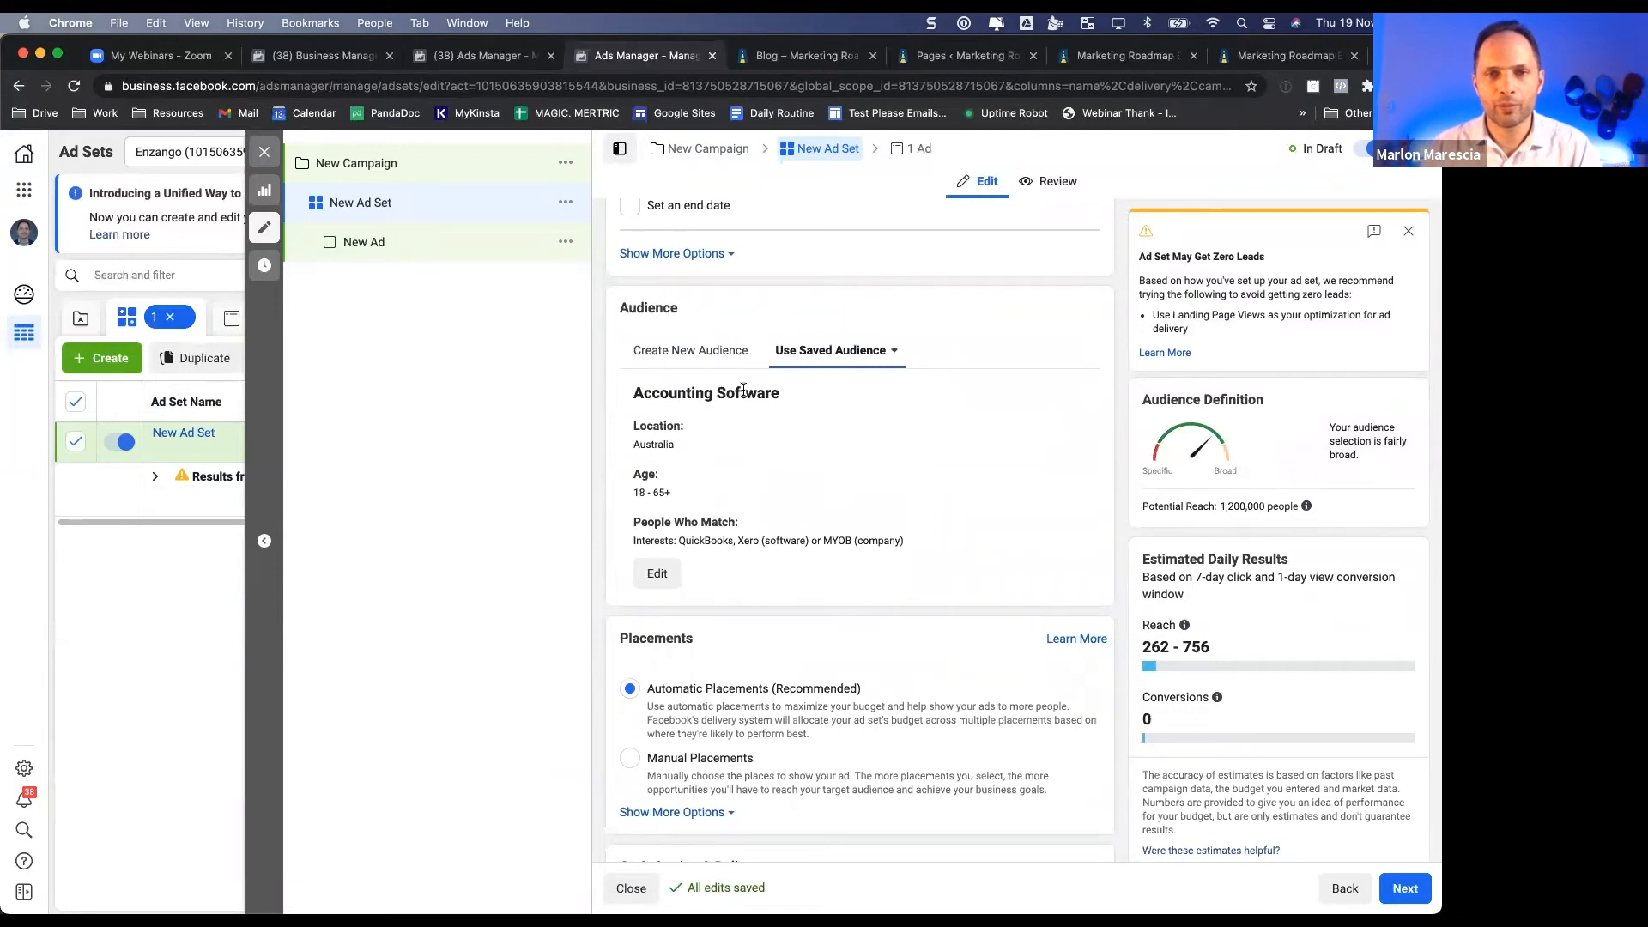
- Rename the ad set "Accounting Software", copying the name of its saved audience
{"action": "left_click_drag", "start_coordinate": [780, 392], "coordinate": [620, 383]}
{"action": "key", "text": "super+c"}
{"action": "scroll", "coordinate": [824, 384], "scroll_direction": "up", "scroll_amount": 15}
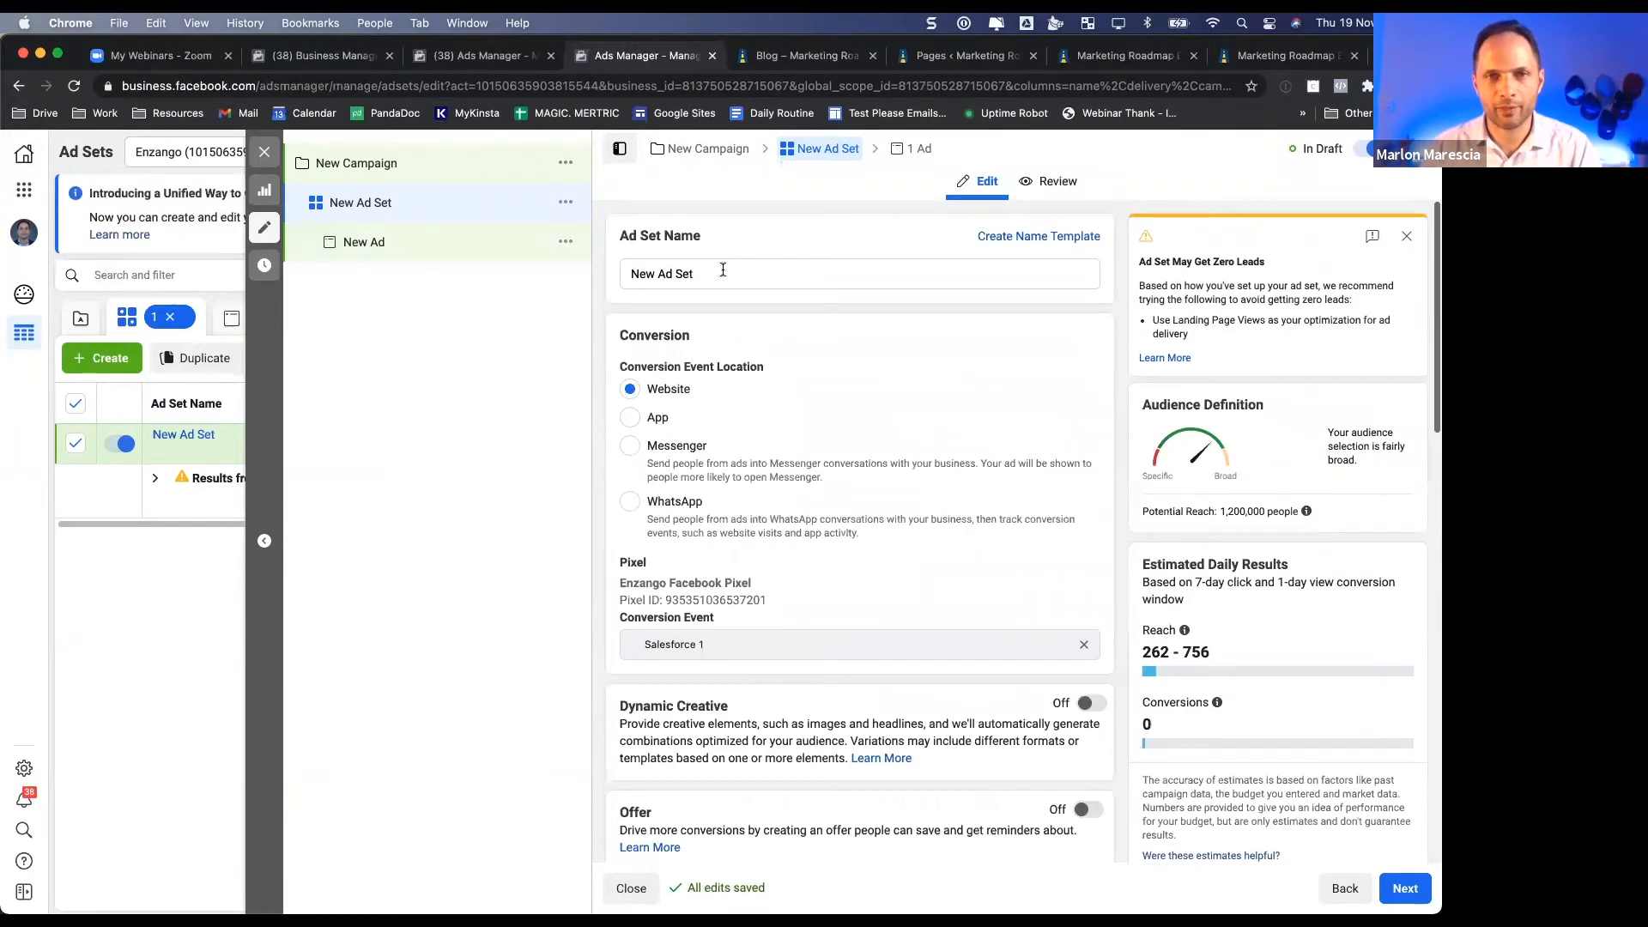
{"action": "triple_click", "coordinate": [723, 269]}
{"action": "key", "text": "super+v"}
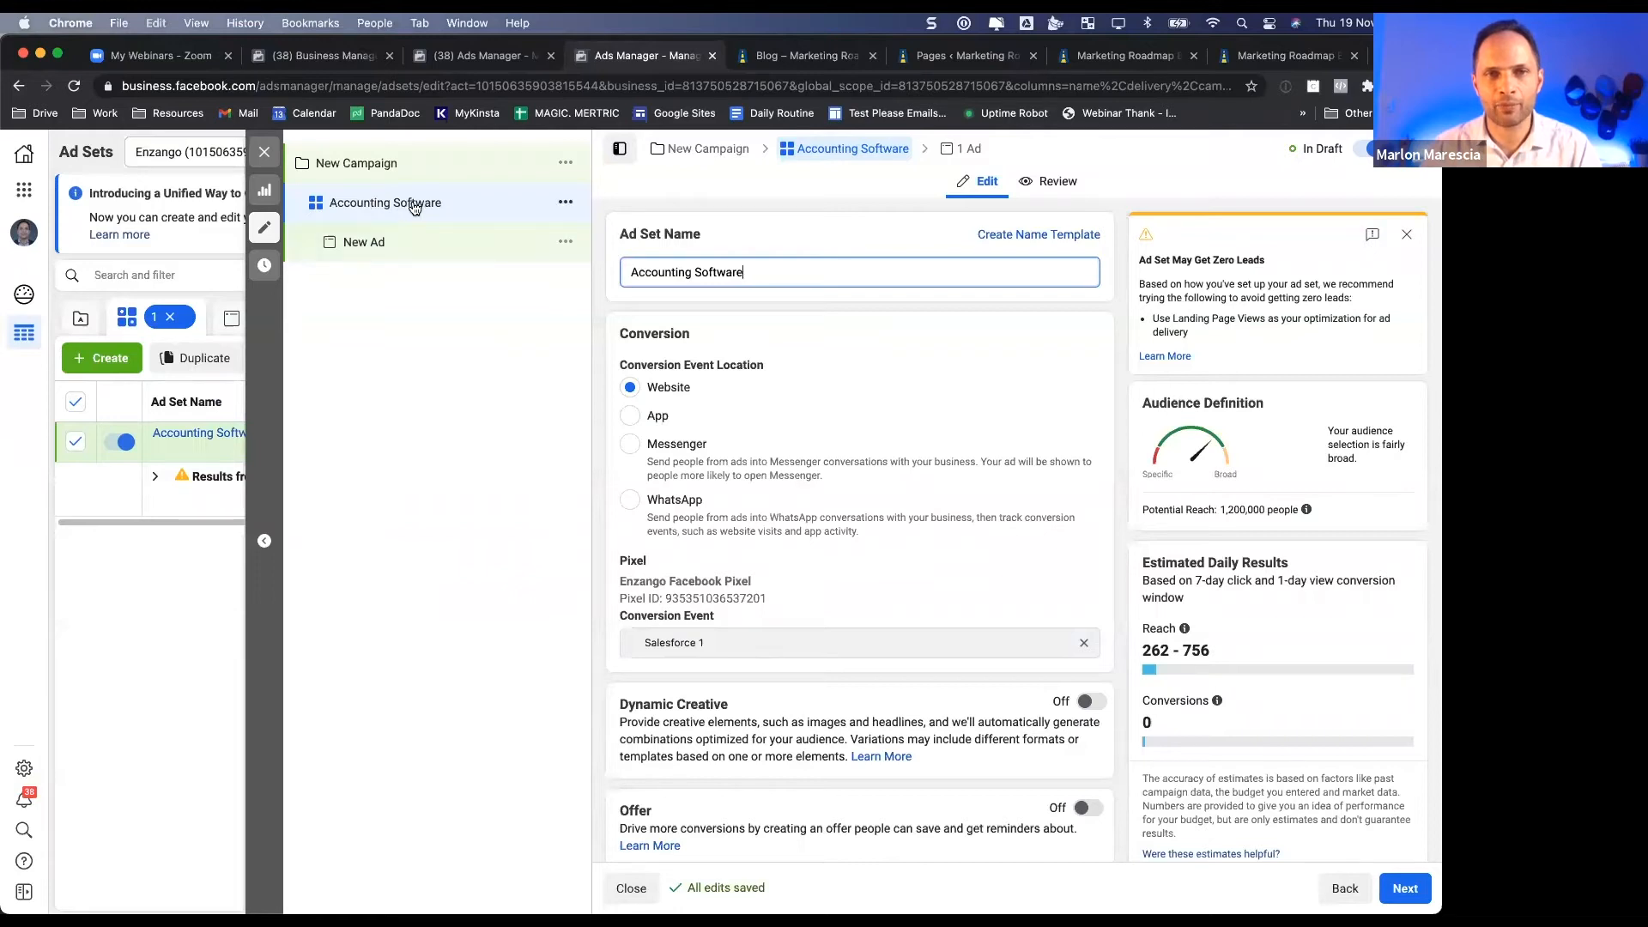
- Set the ad set's optimization for ad delivery to Landing Page Views and review that option's description
{"action": "scroll", "coordinate": [941, 496], "scroll_direction": "down", "scroll_amount": 10}
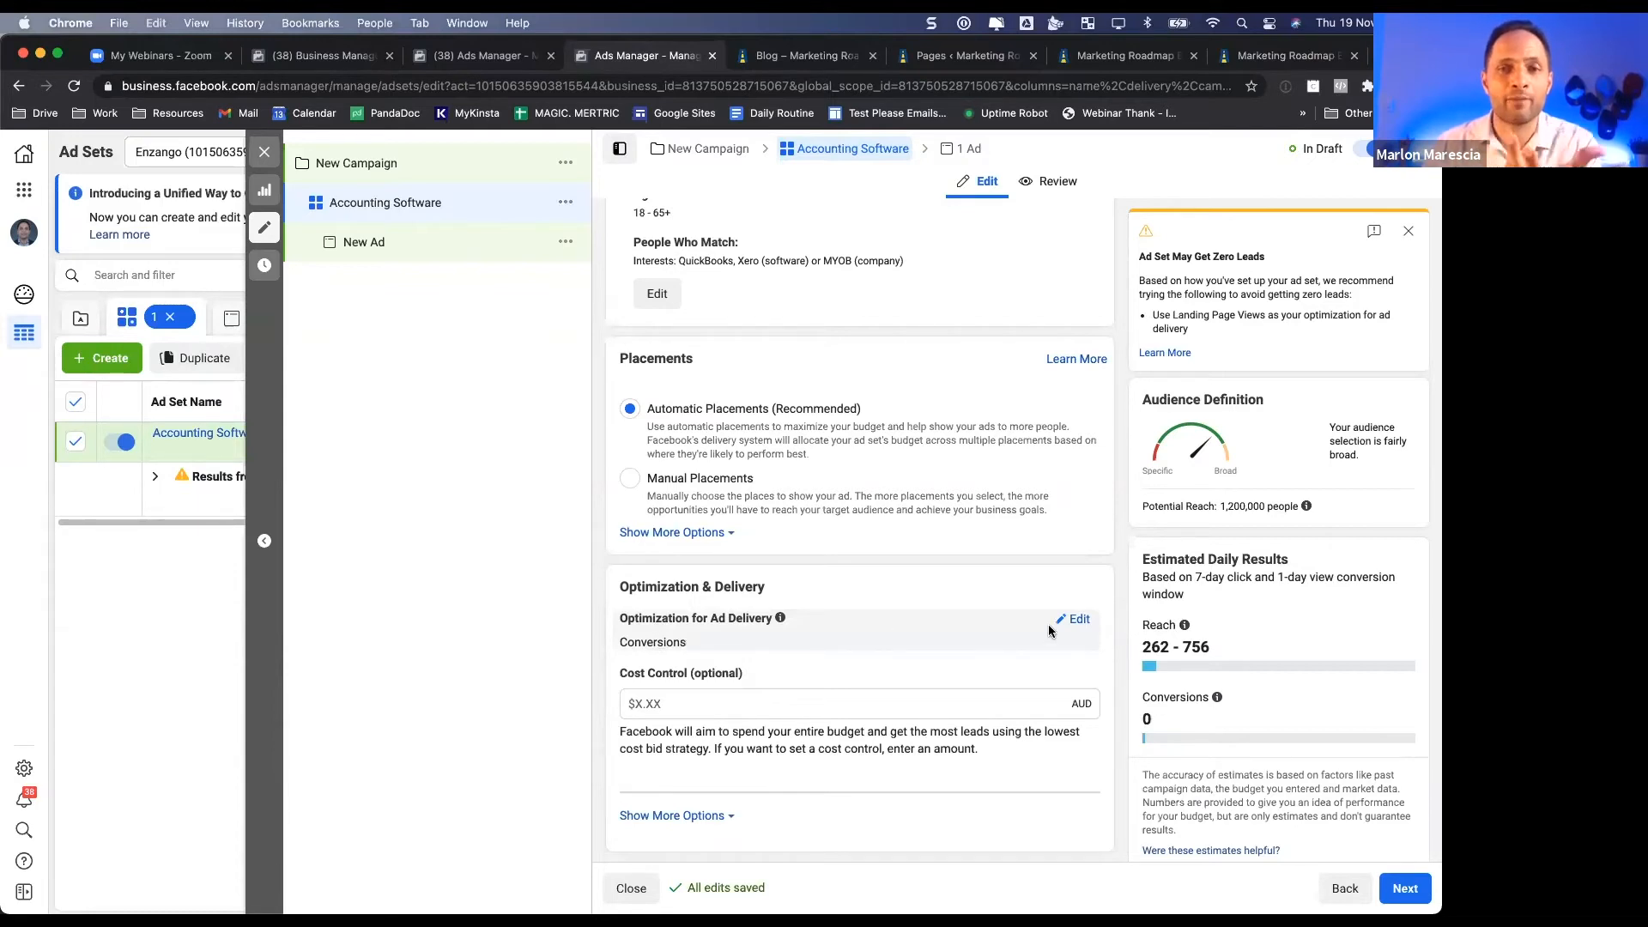
{"action": "left_click", "coordinate": [837, 641]}
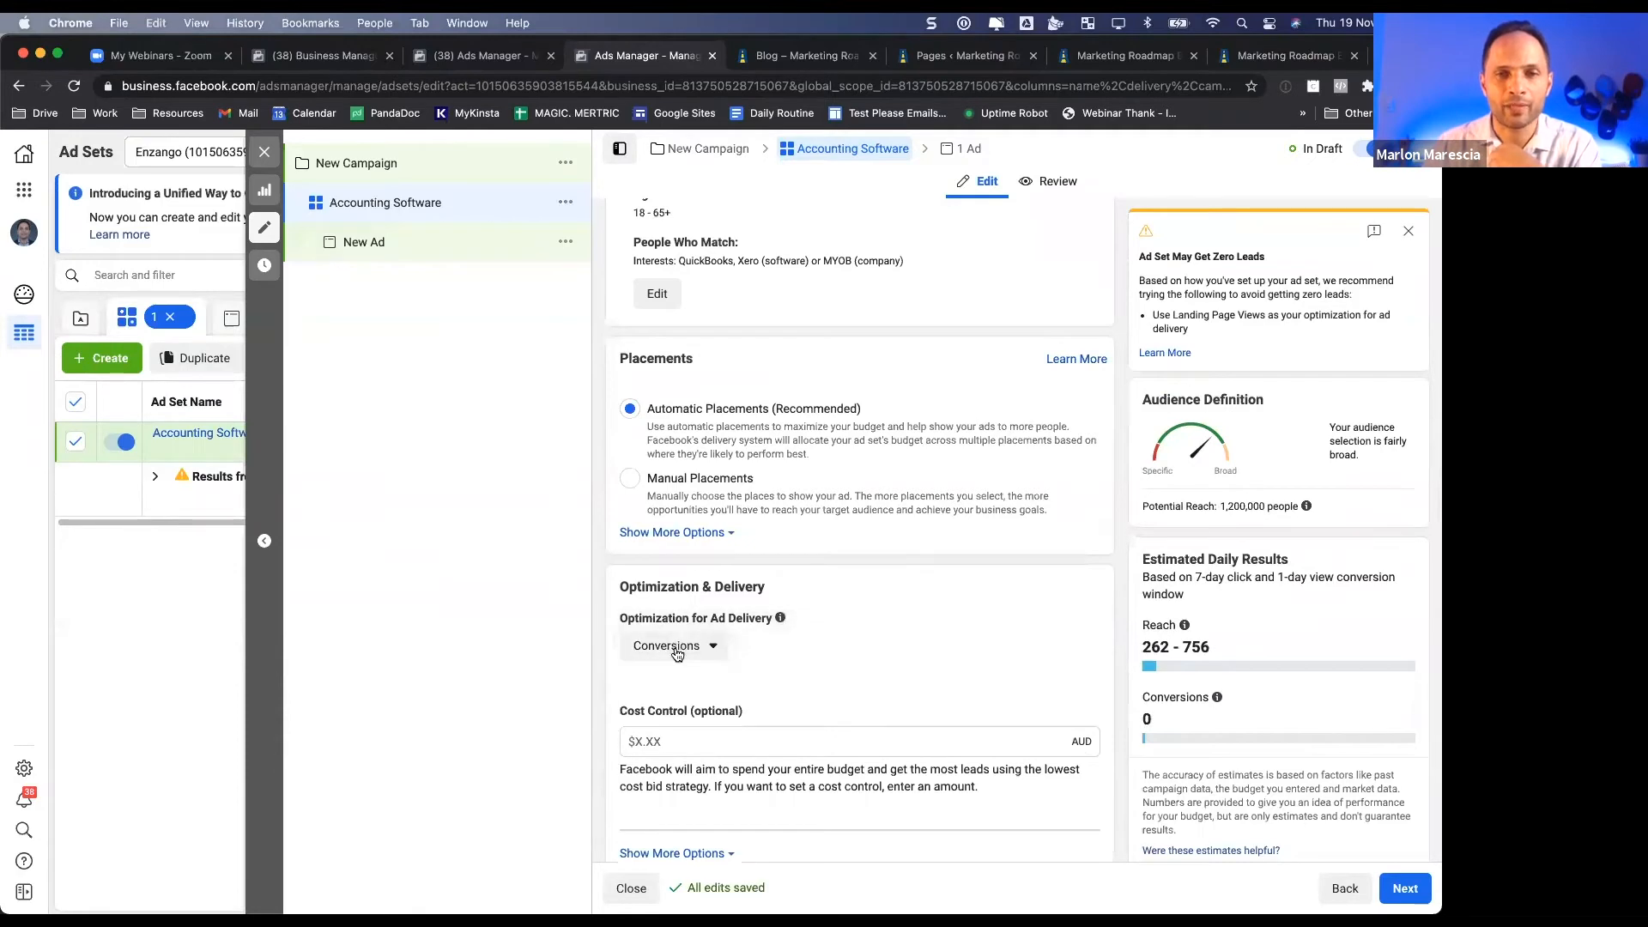
{"action": "left_click", "coordinate": [674, 645]}
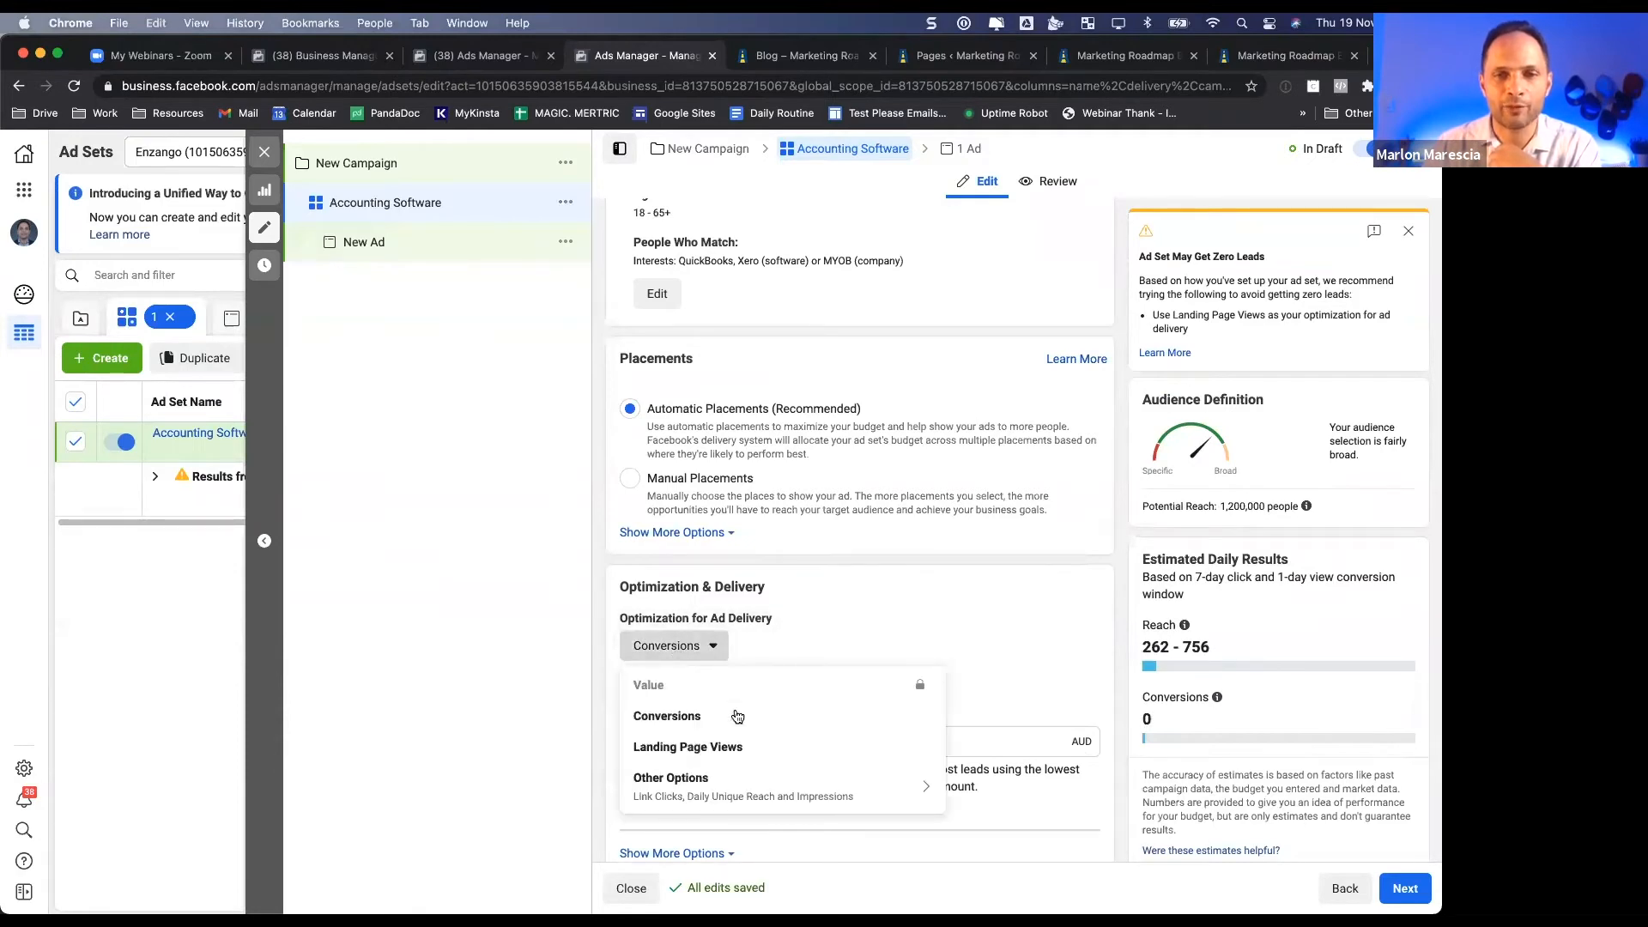
{"action": "mouse_move", "coordinate": [708, 749]}
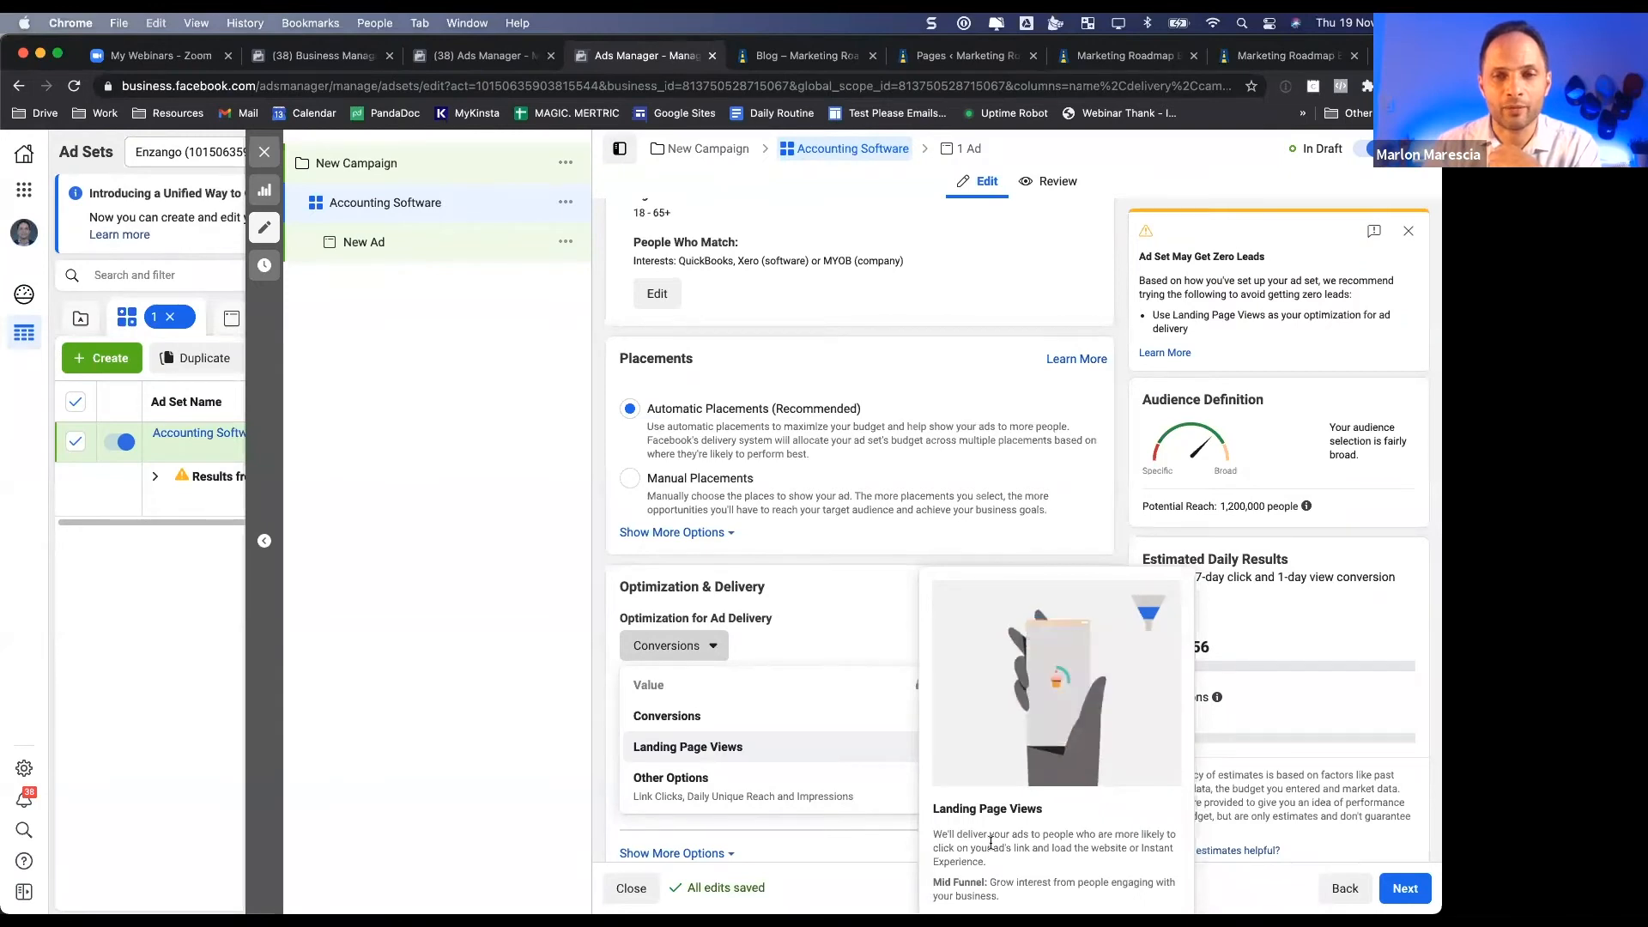
{"action": "left_click", "coordinate": [705, 749]}
{"action": "left_click", "coordinate": [743, 645]}
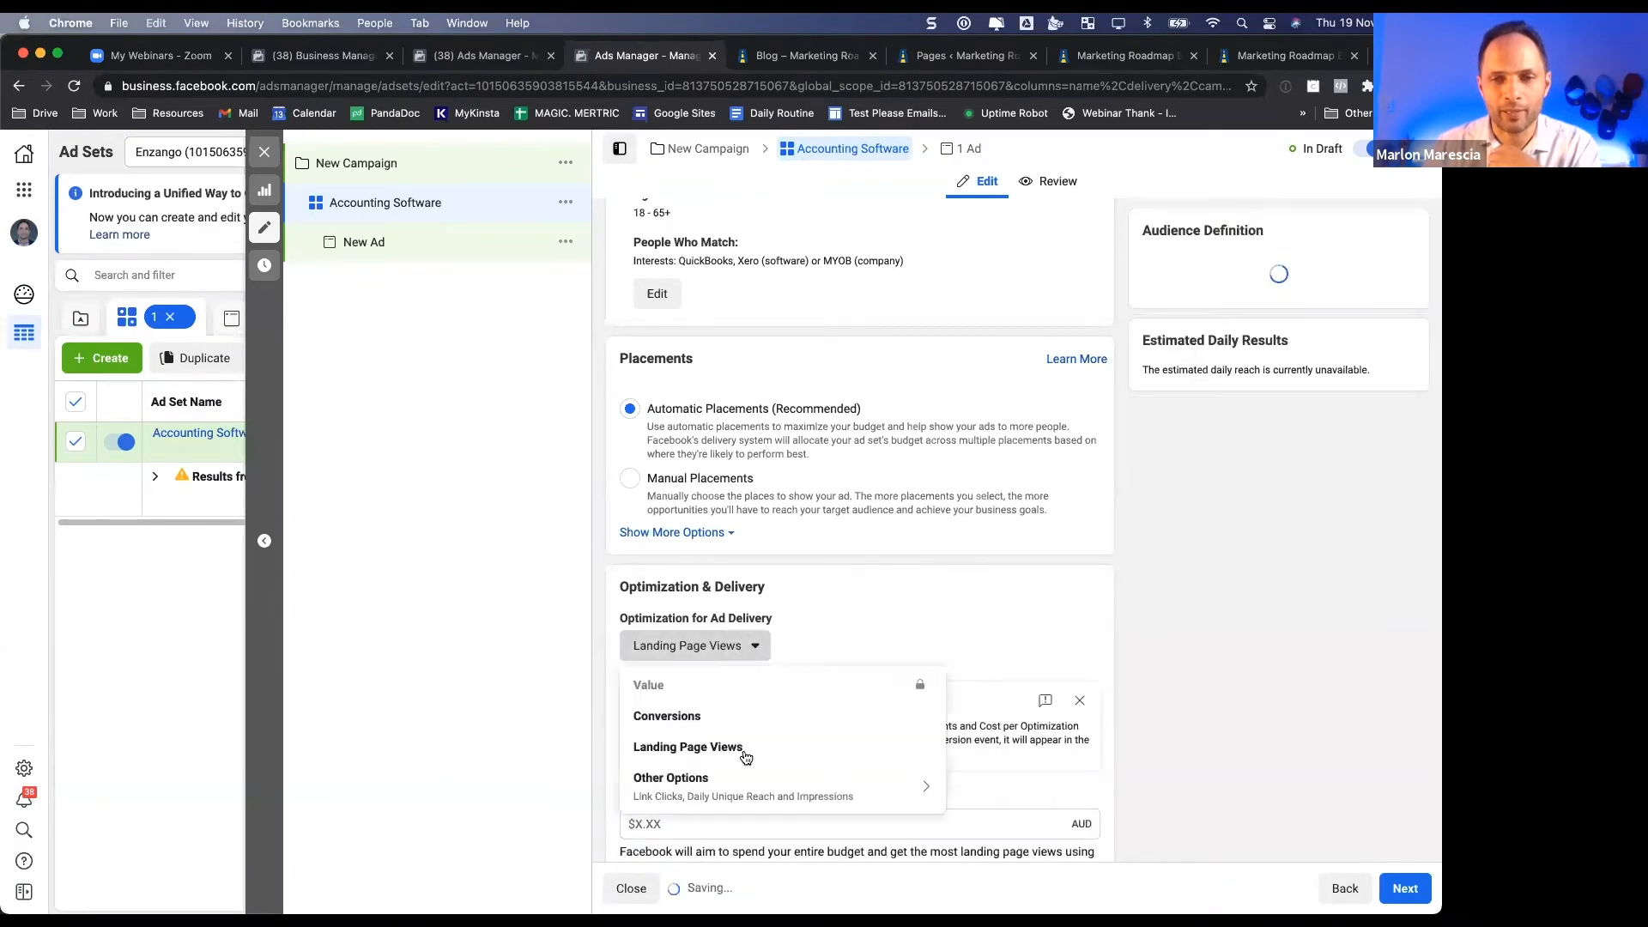
{"action": "mouse_move", "coordinate": [745, 755]}
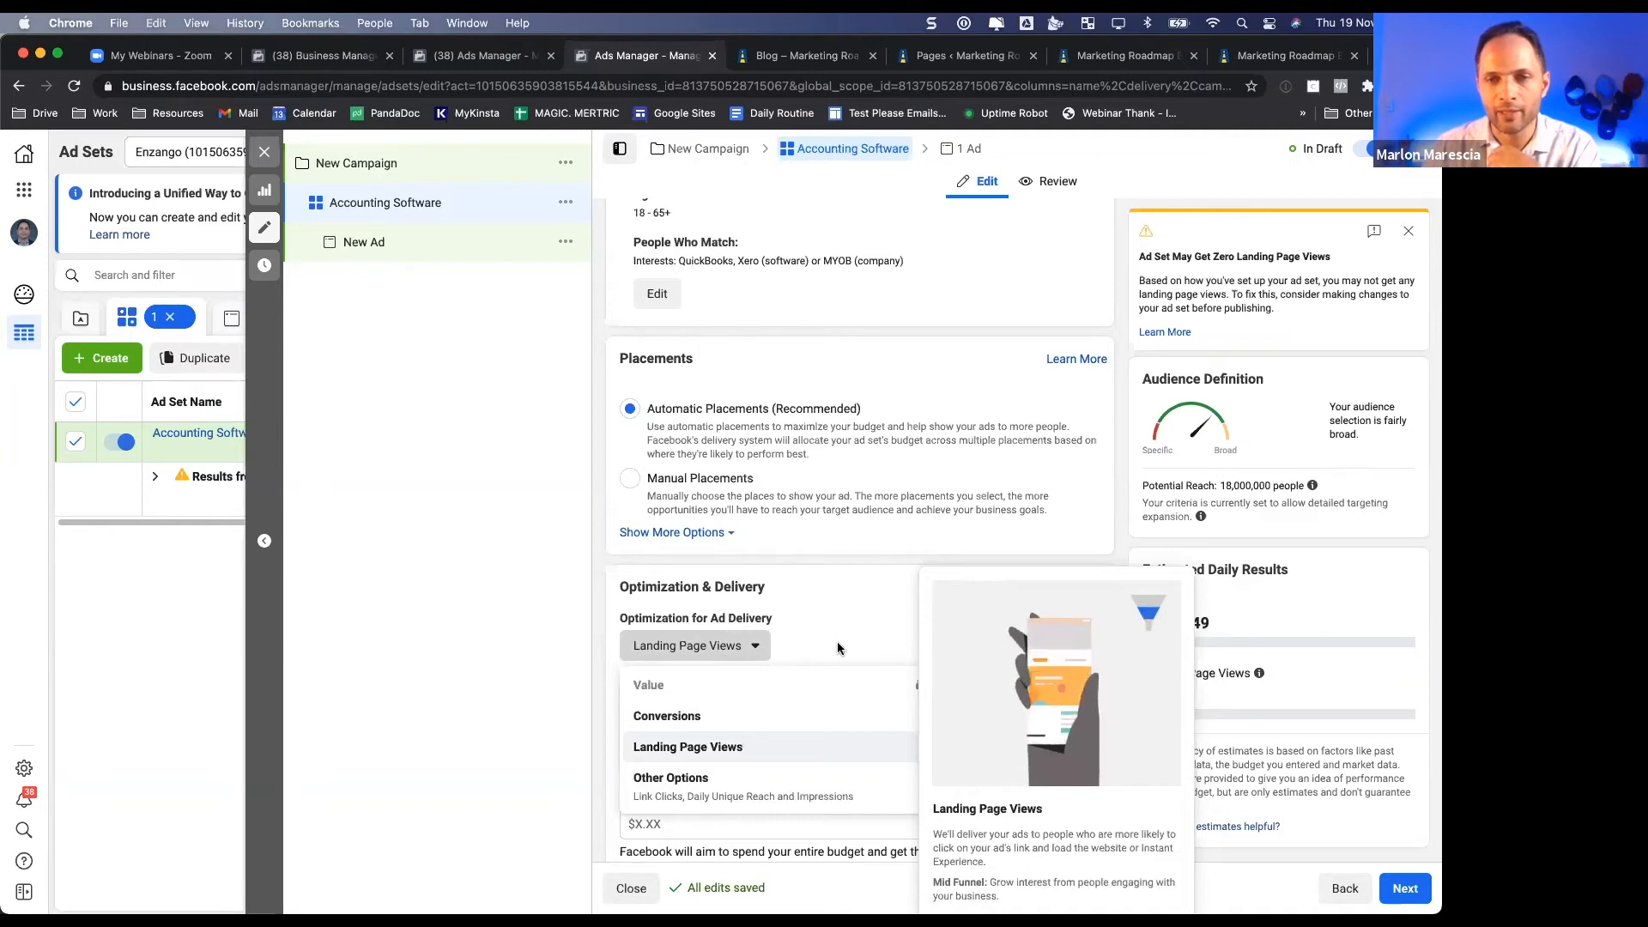
{"action": "left_click", "coordinate": [920, 546]}
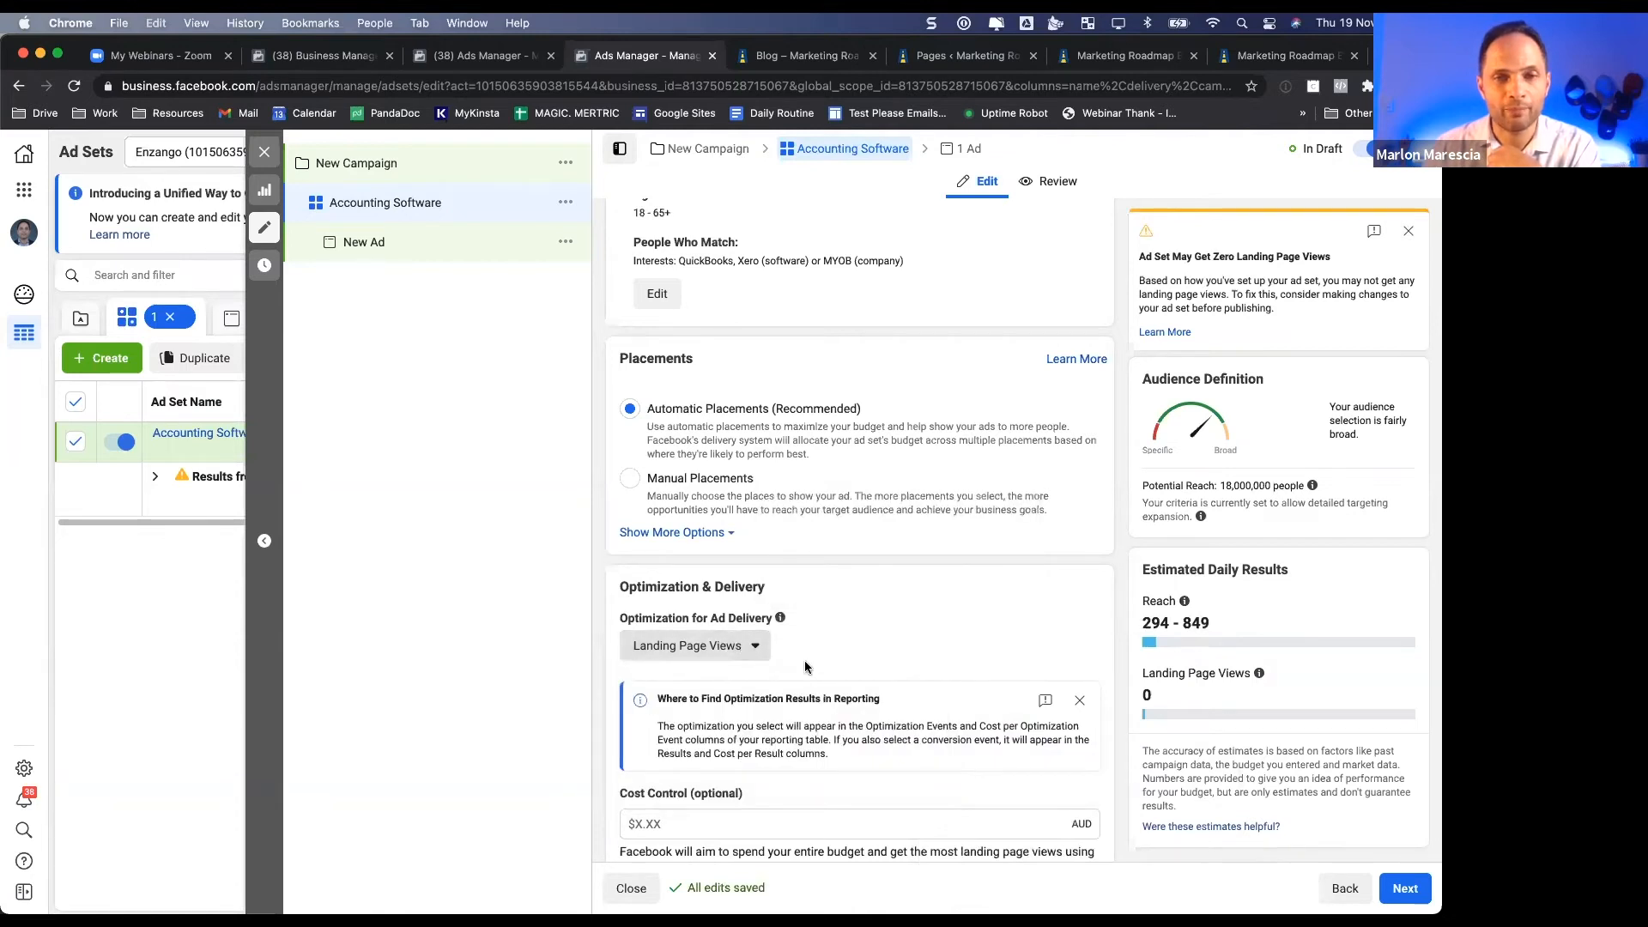
{"action": "left_click", "coordinate": [732, 647]}
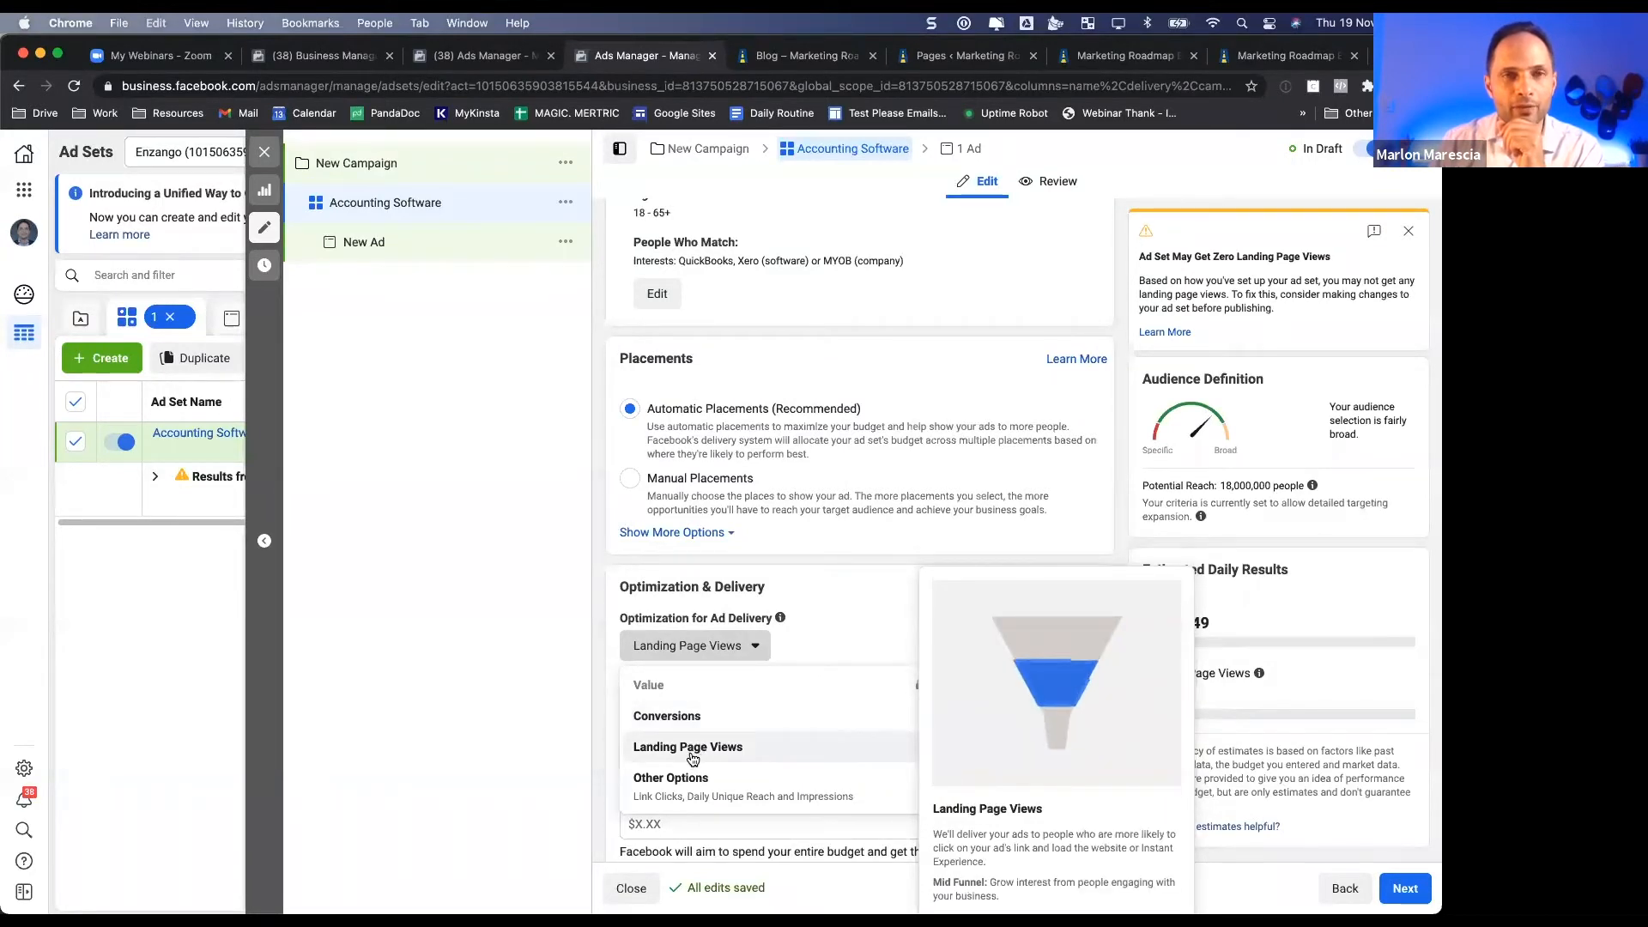
{"action": "left_click", "coordinate": [852, 605]}
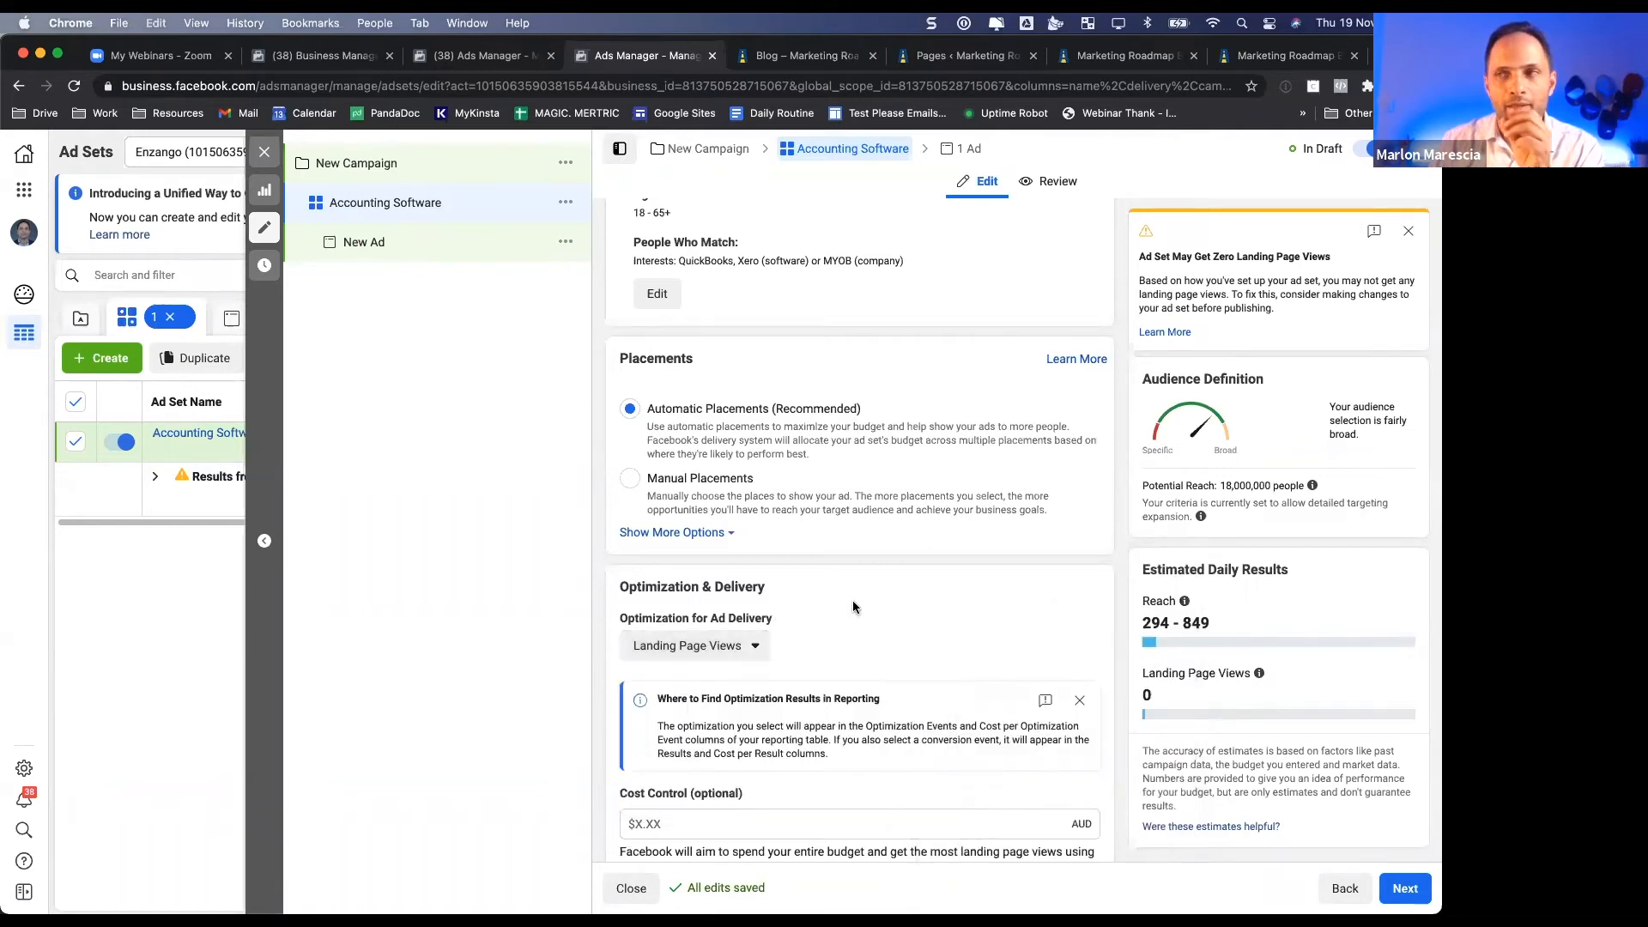
- Examine the platforms and placements offered under Manual Placements, and return the ad set to Automatic Placements
{"action": "scroll", "coordinate": [852, 605], "scroll_direction": "up", "scroll_amount": 5}
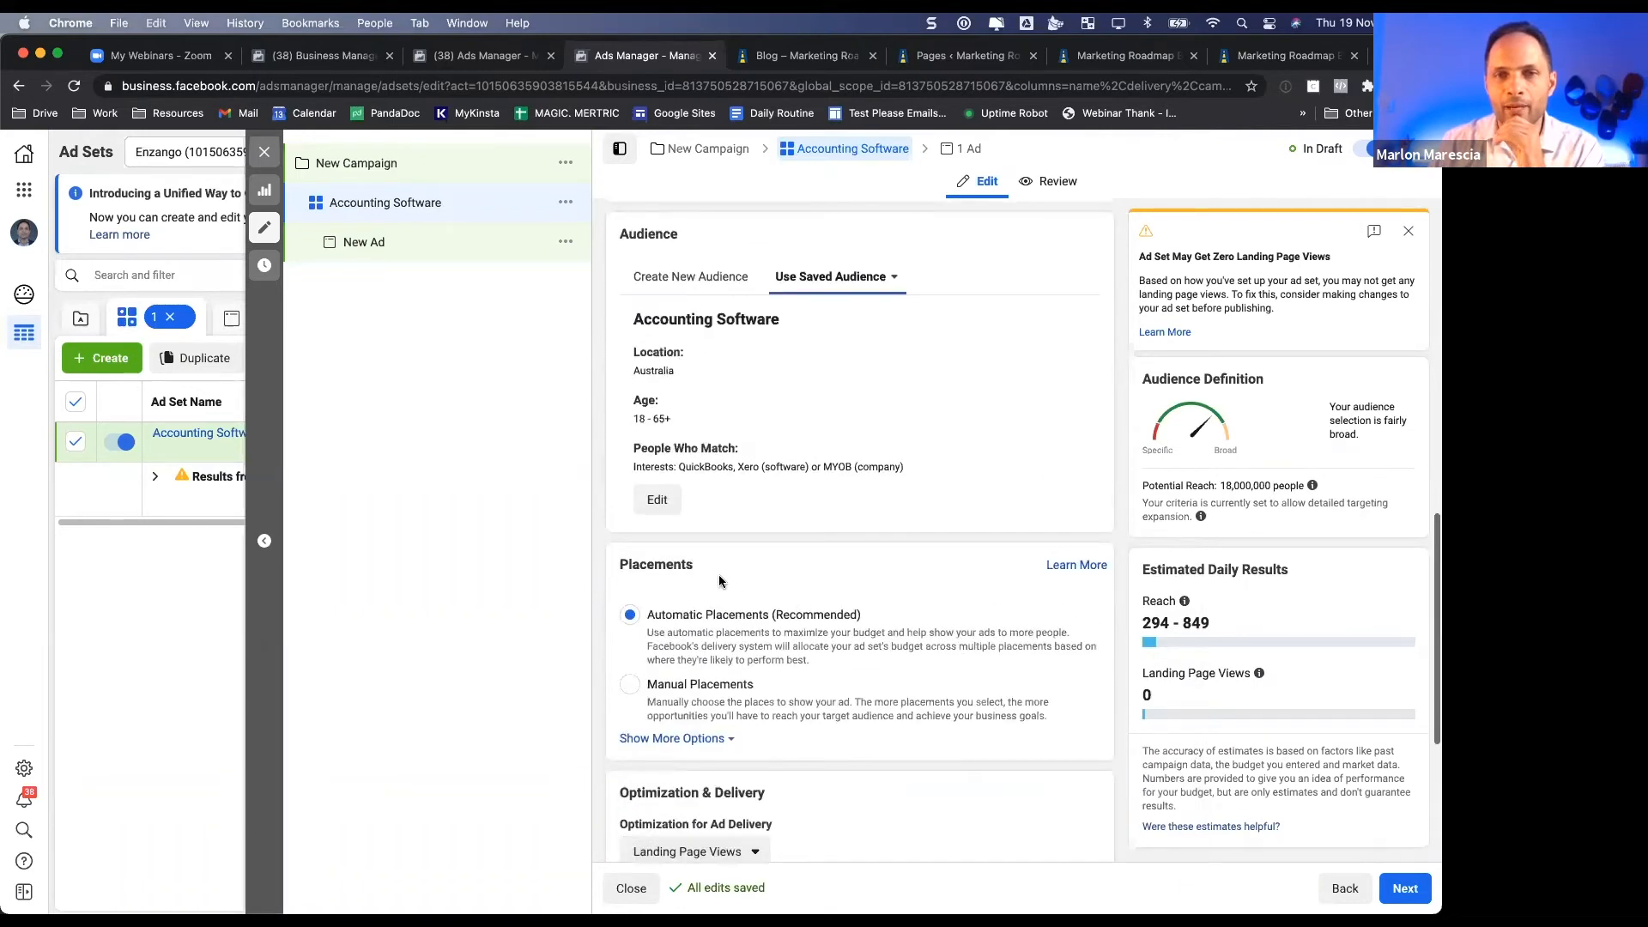
{"action": "scroll", "coordinate": [738, 587], "scroll_direction": "down", "scroll_amount": 4}
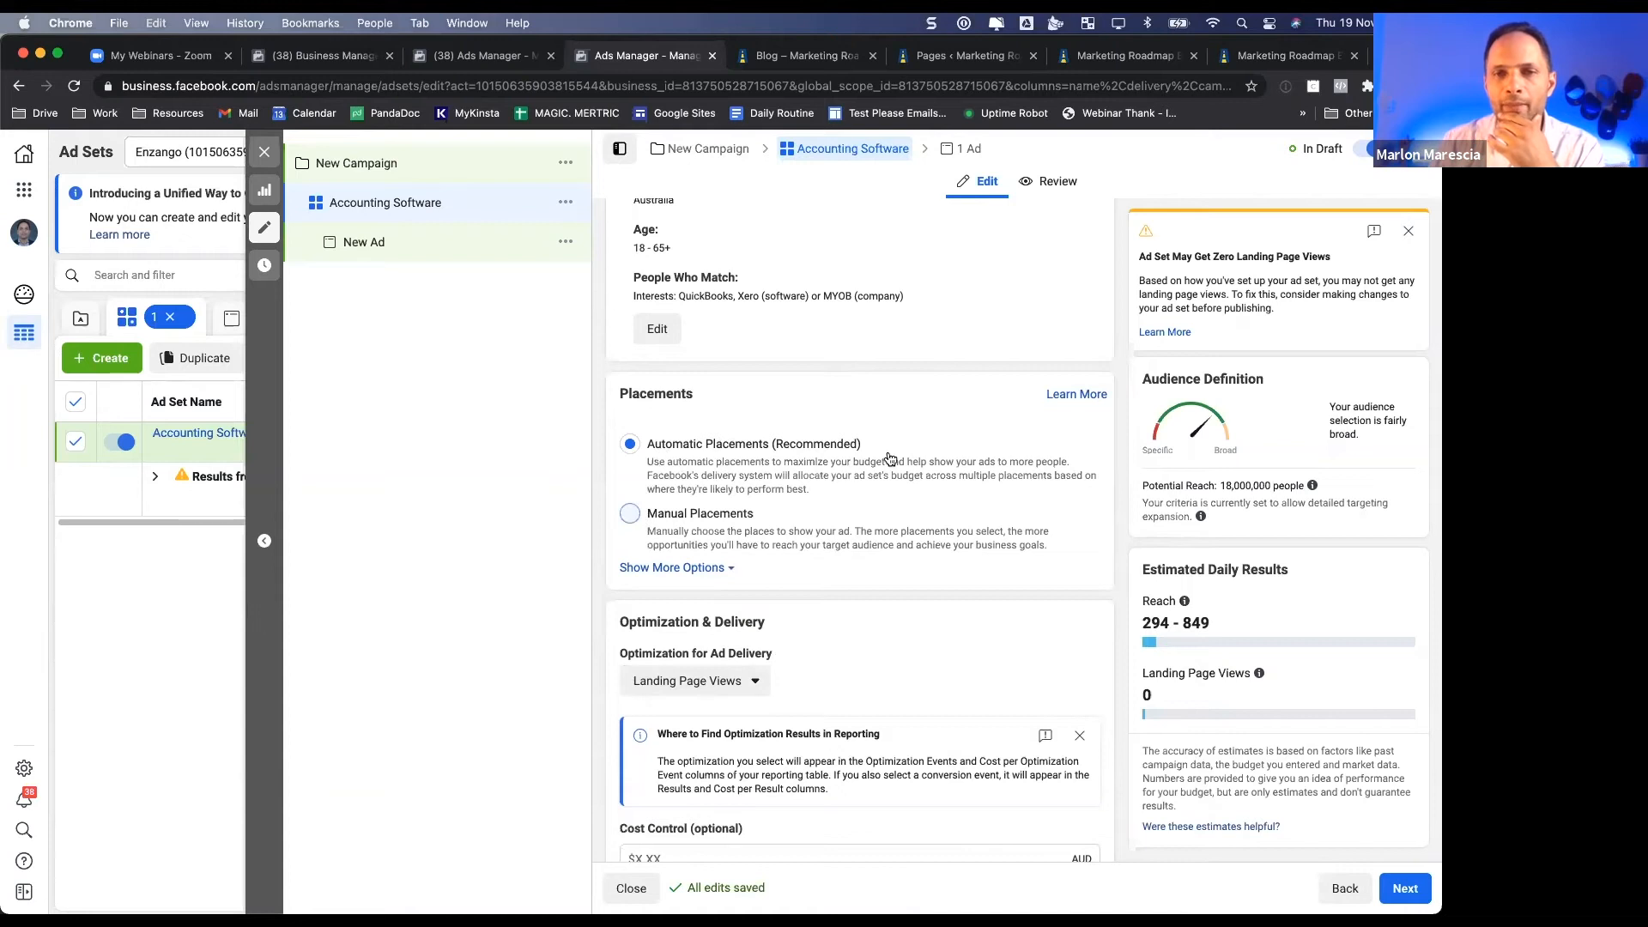
{"action": "scroll", "coordinate": [890, 458], "scroll_direction": "down", "scroll_amount": 5}
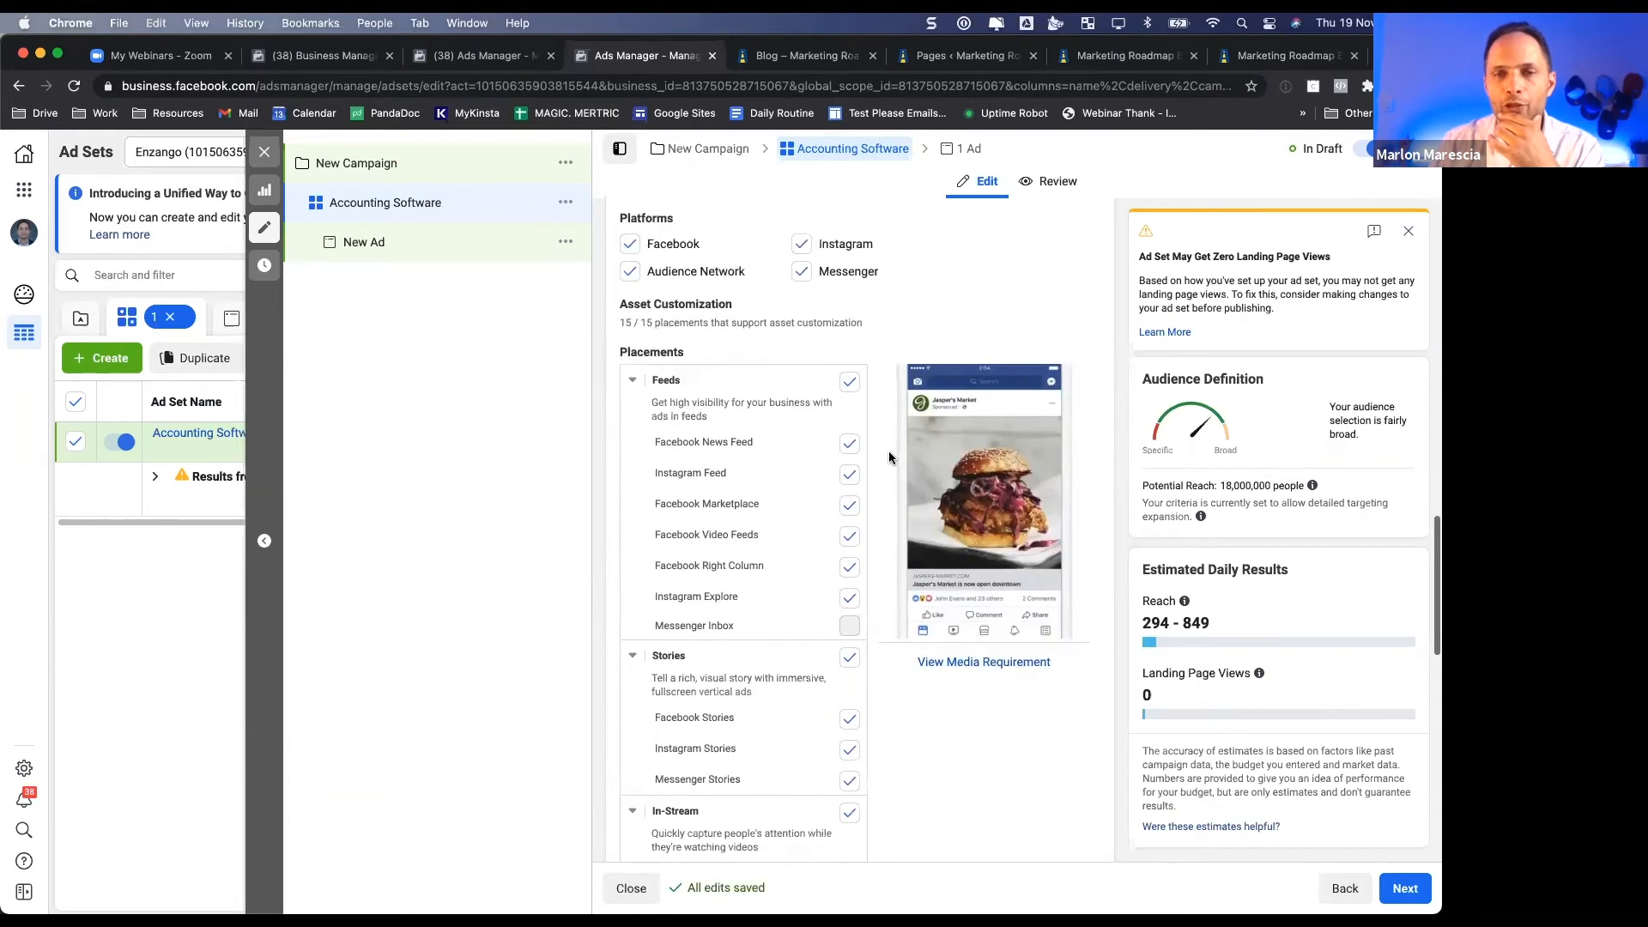
{"action": "scroll", "coordinate": [888, 450], "scroll_direction": "up", "scroll_amount": 1}
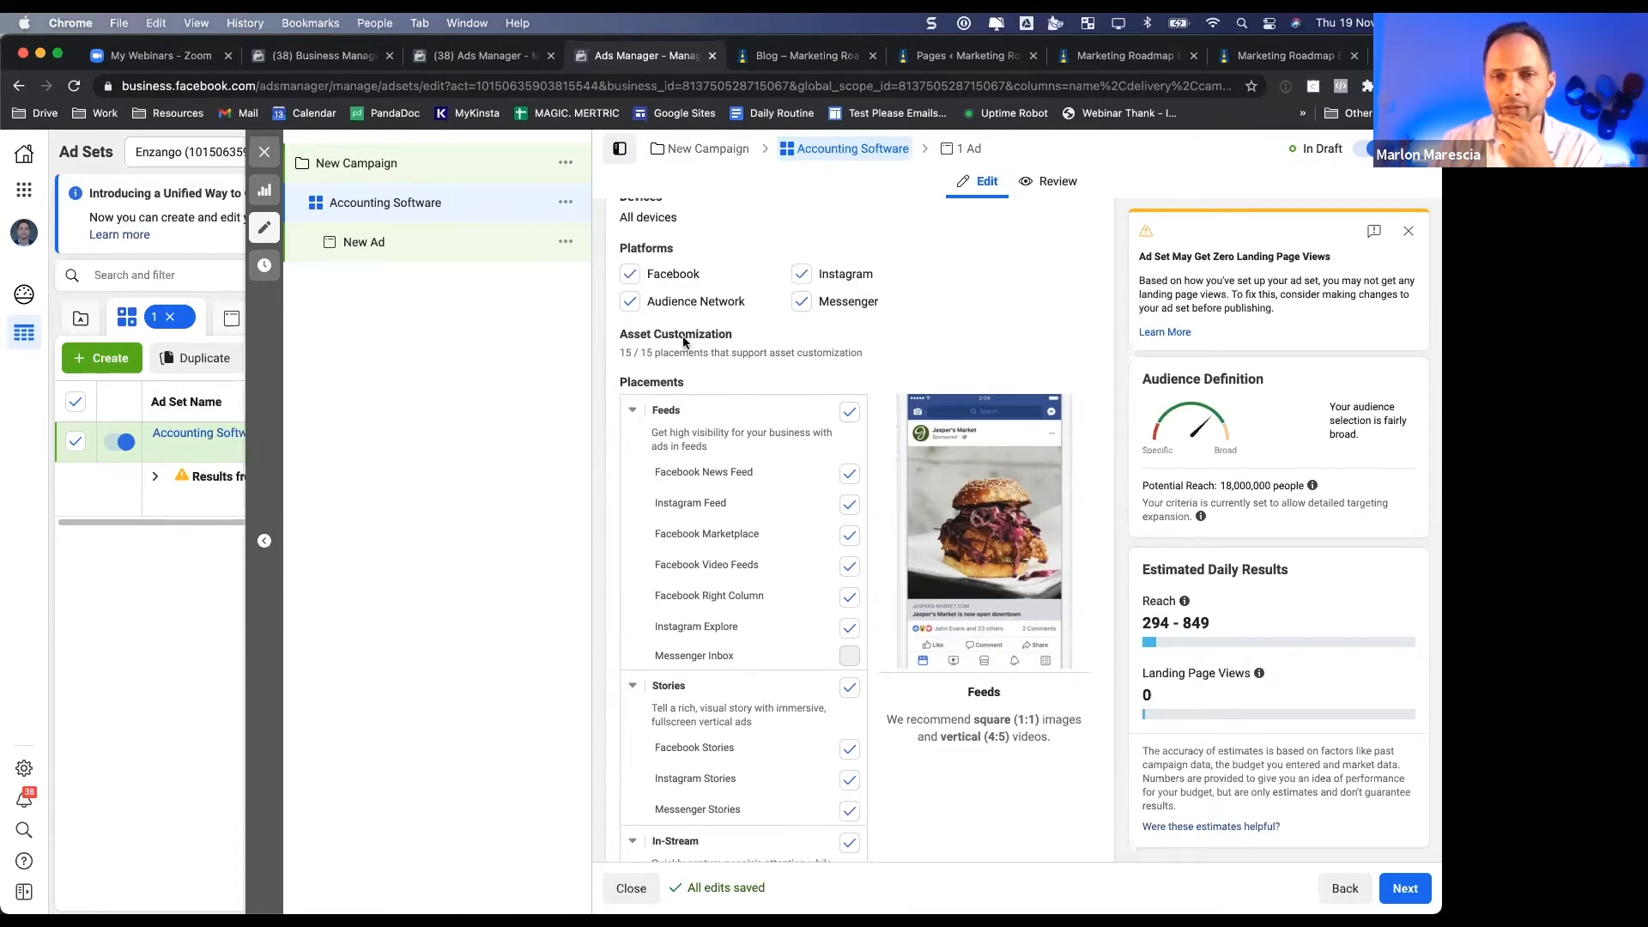
{"action": "scroll", "coordinate": [749, 375], "scroll_direction": "down", "scroll_amount": 10}
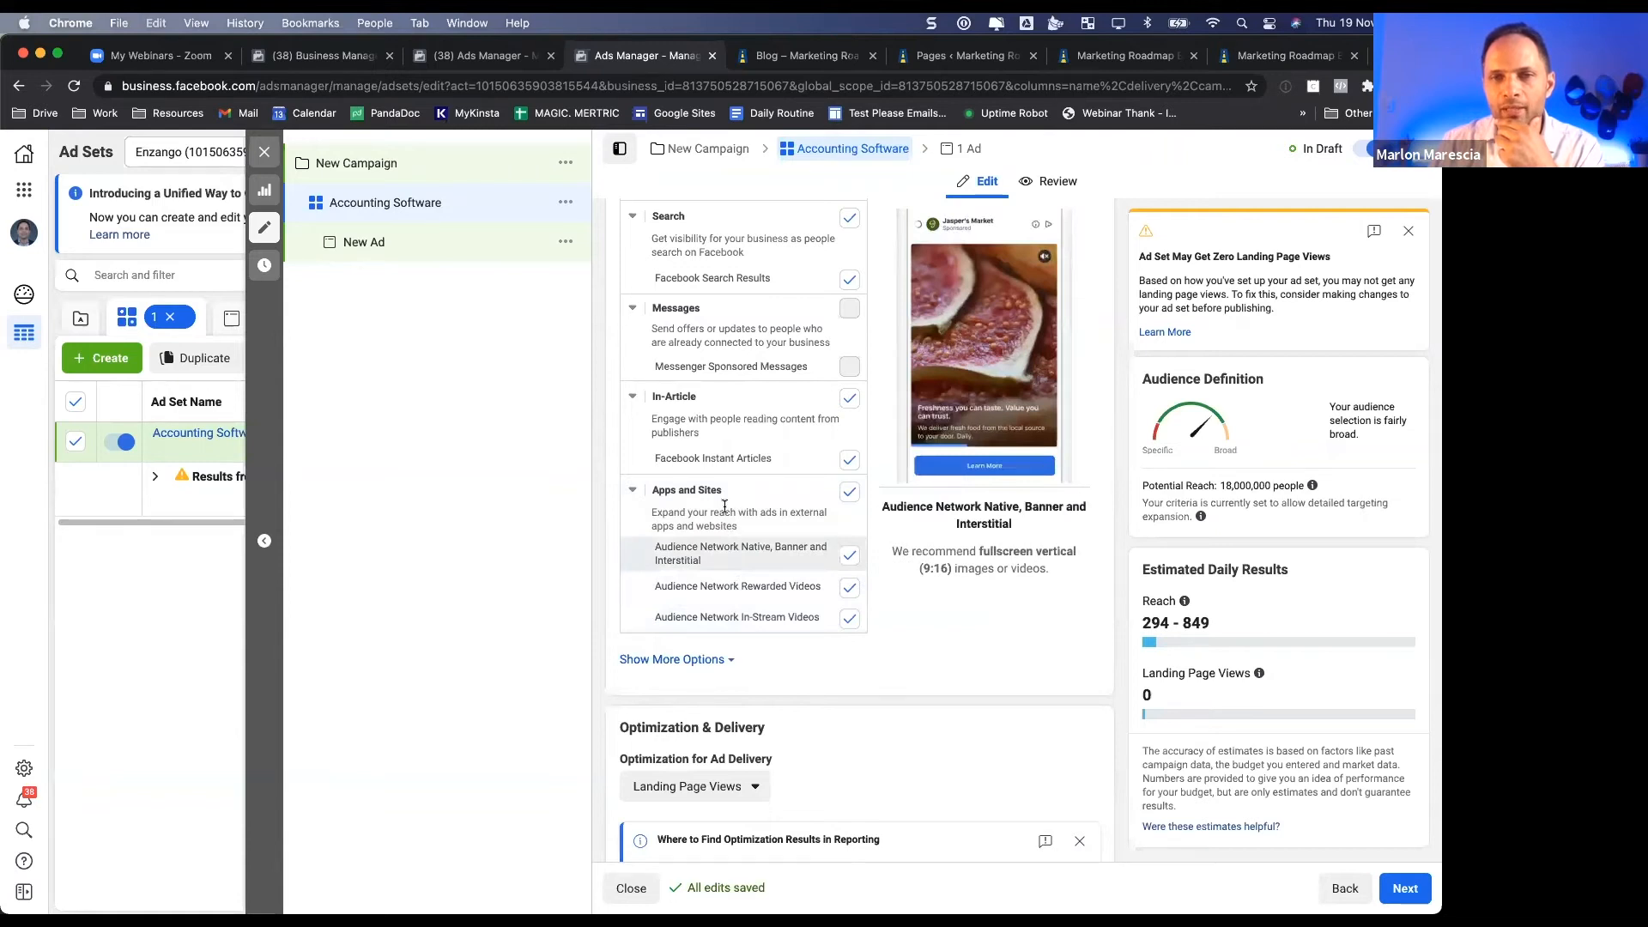
{"action": "scroll", "coordinate": [724, 507], "scroll_direction": "up", "scroll_amount": 10}
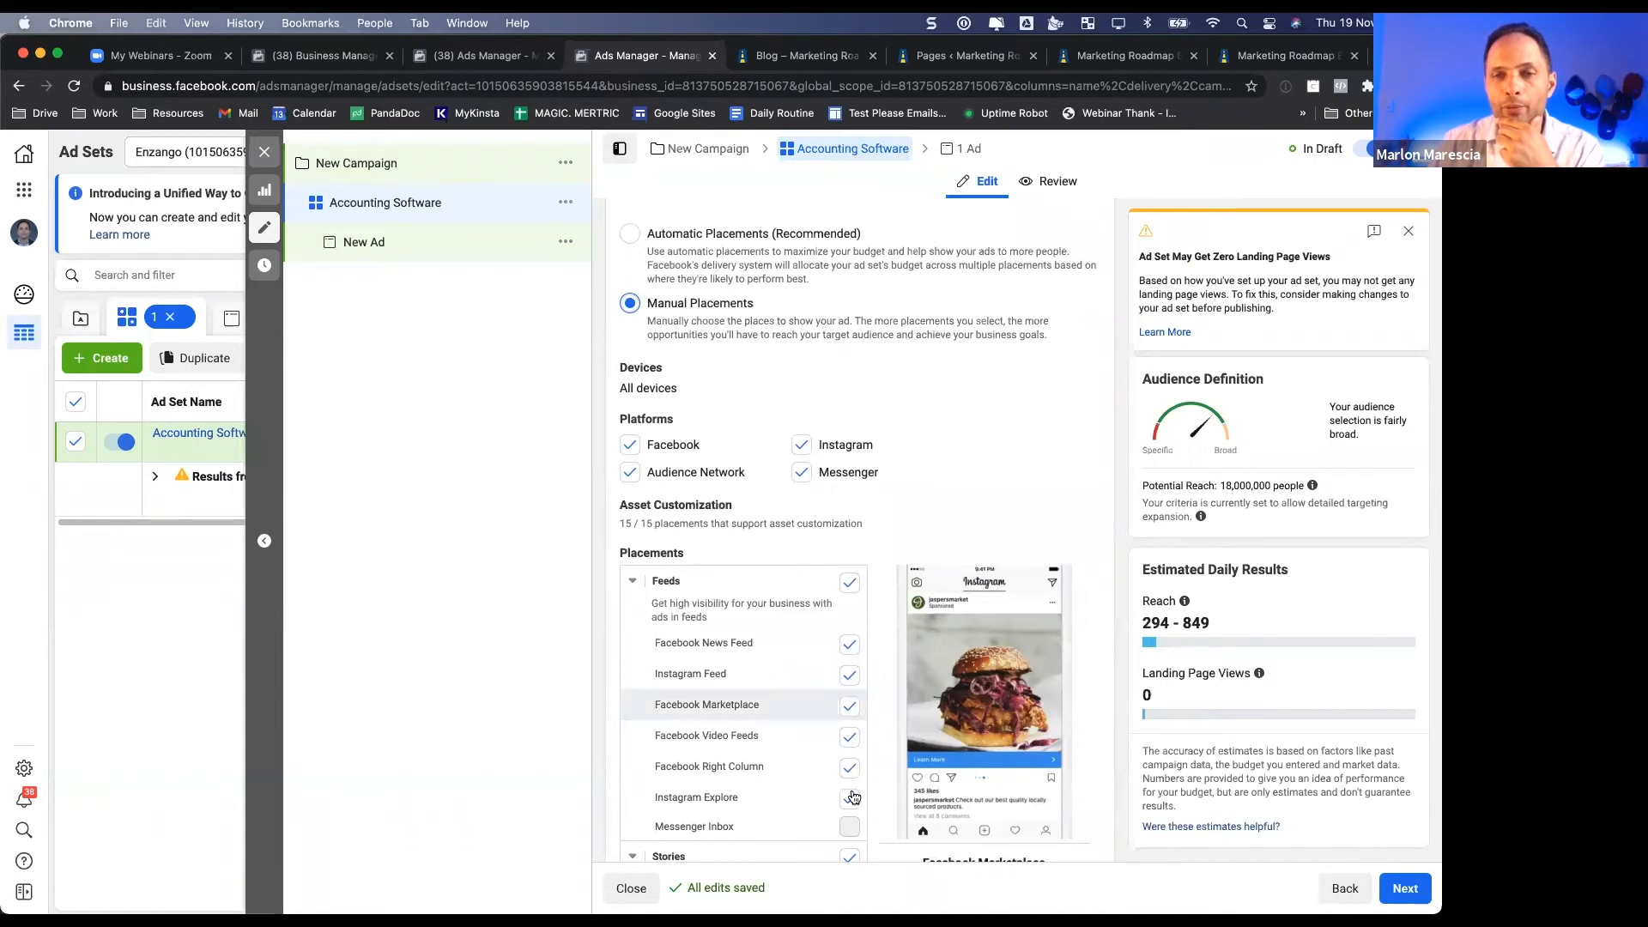
{"action": "scroll", "coordinate": [842, 544], "scroll_direction": "up", "scroll_amount": 4}
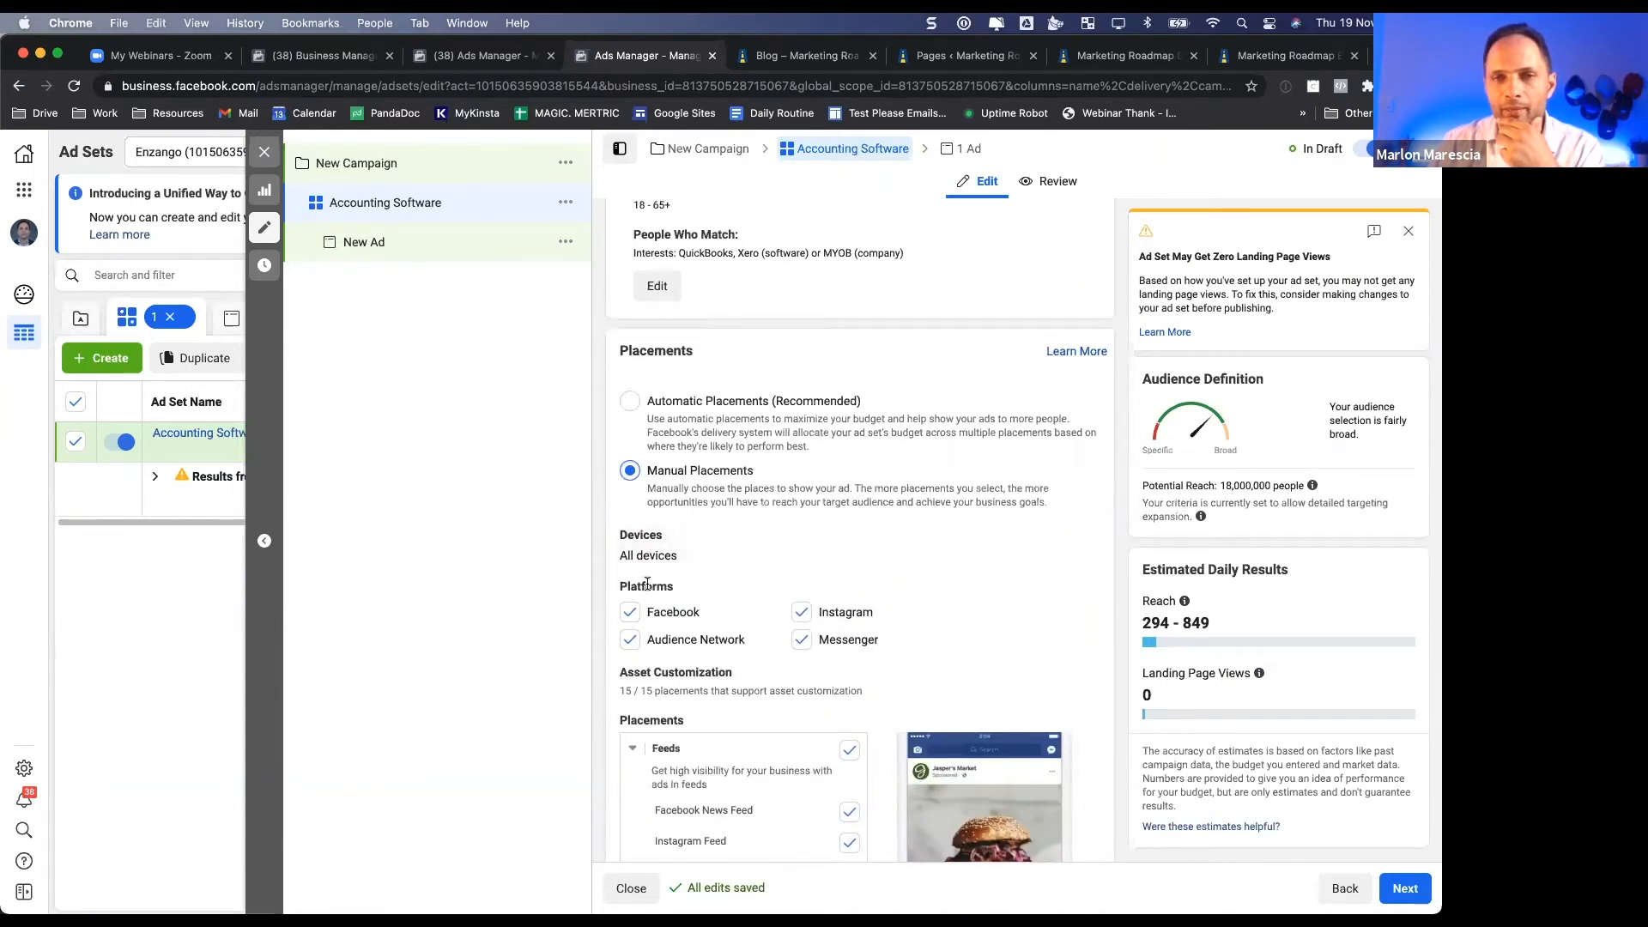
{"action": "left_click", "coordinate": [629, 400]}
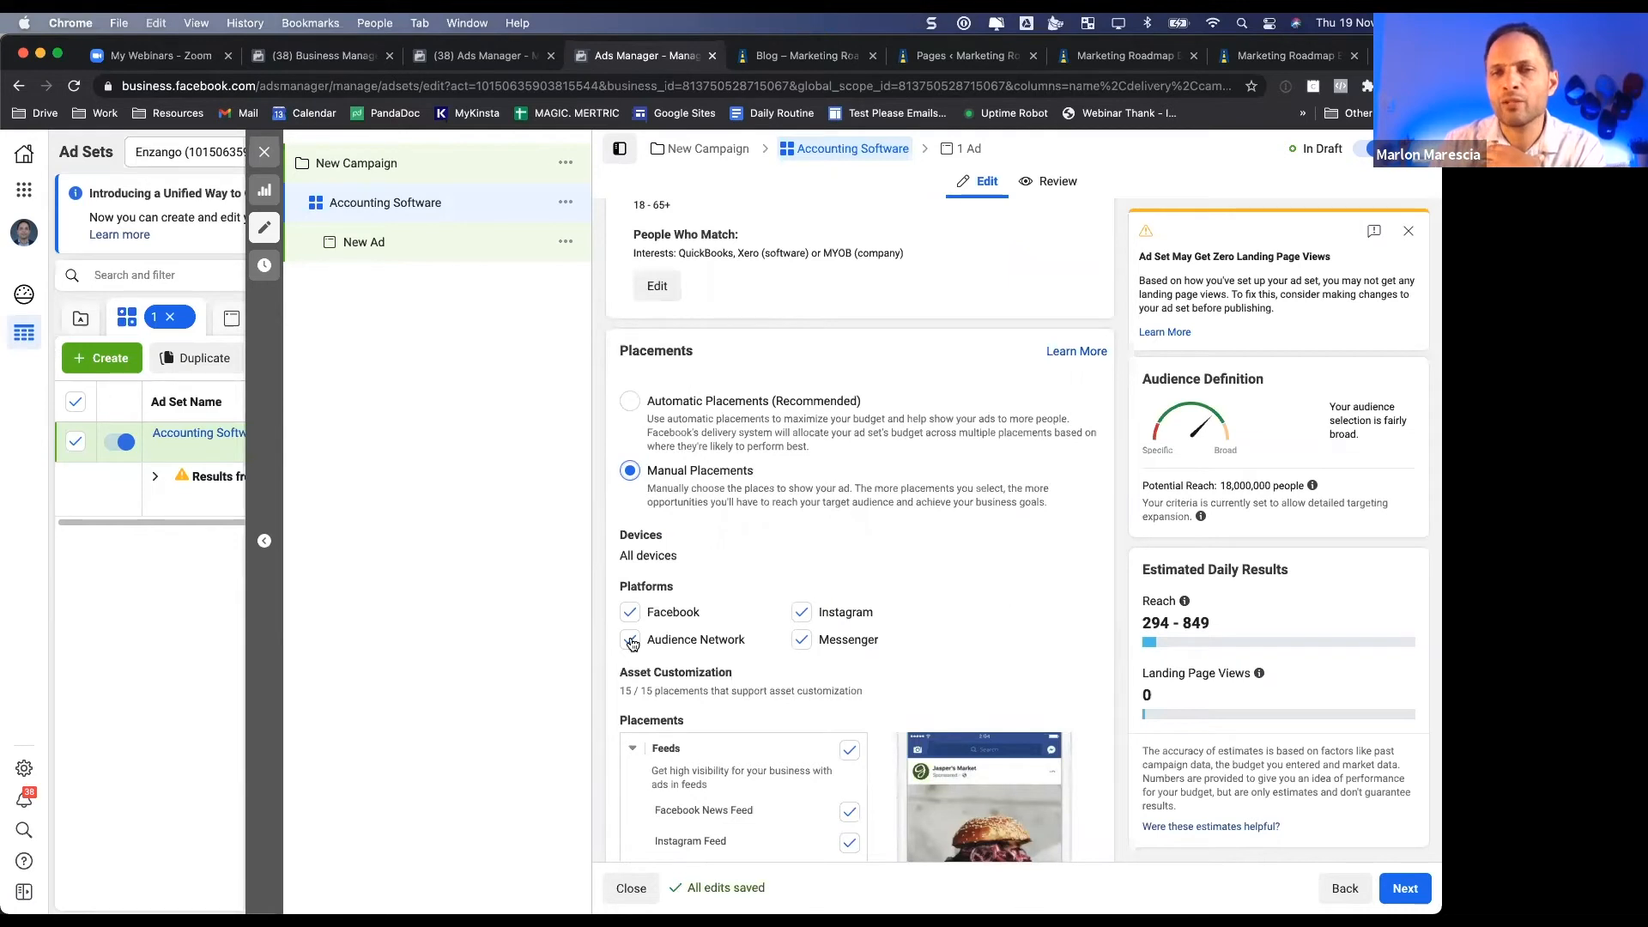
{"action": "left_click", "coordinate": [629, 400]}
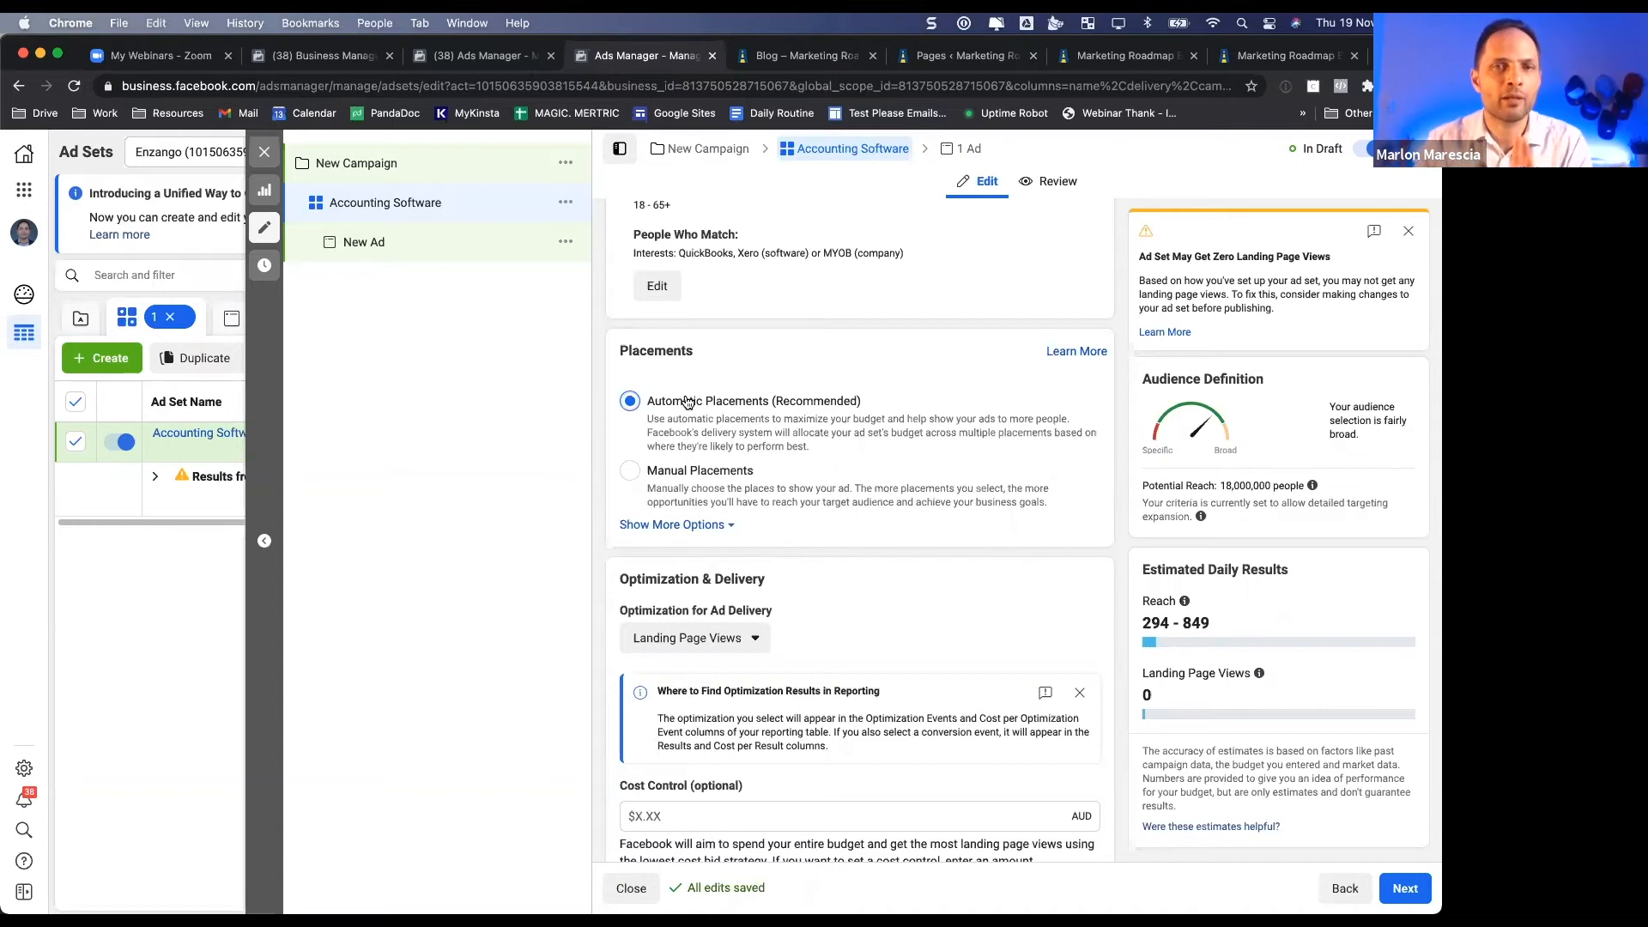
{"action": "scroll", "coordinate": [743, 379], "scroll_direction": "up", "scroll_amount": 8}
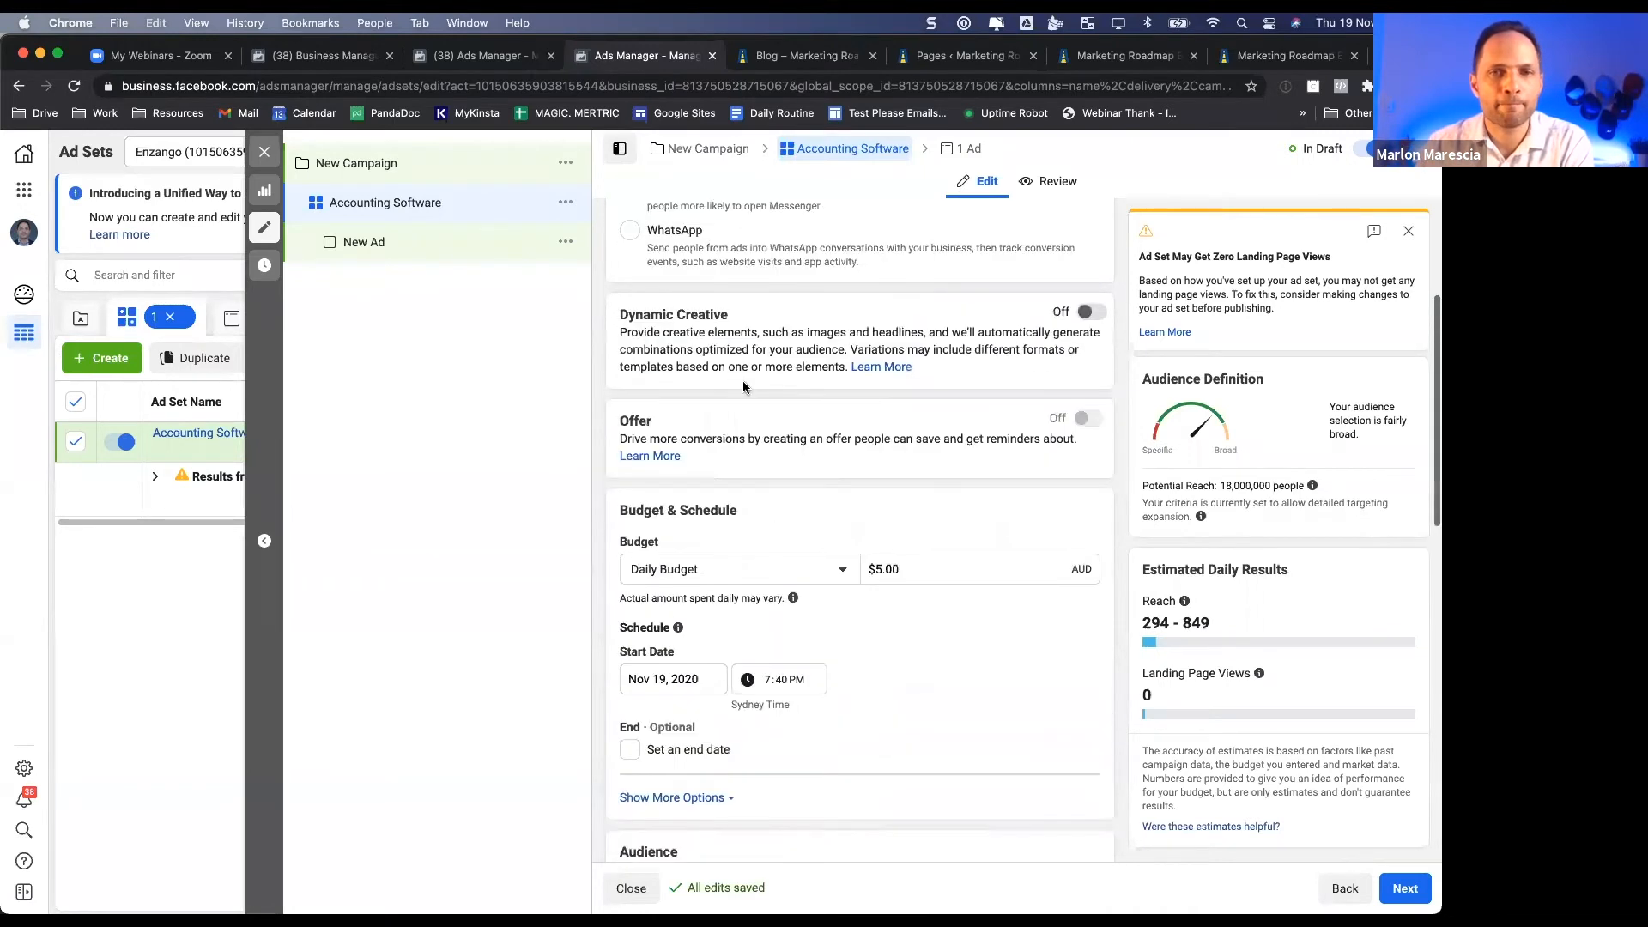
- Open the new ad and set its identity to the owner's Digital Facebook Page, with the selected Page used for Instagram
{"action": "scroll", "coordinate": [744, 387], "scroll_direction": "up", "scroll_amount": 3}
{"action": "scroll", "coordinate": [683, 390], "scroll_direction": "down", "scroll_amount": 1}
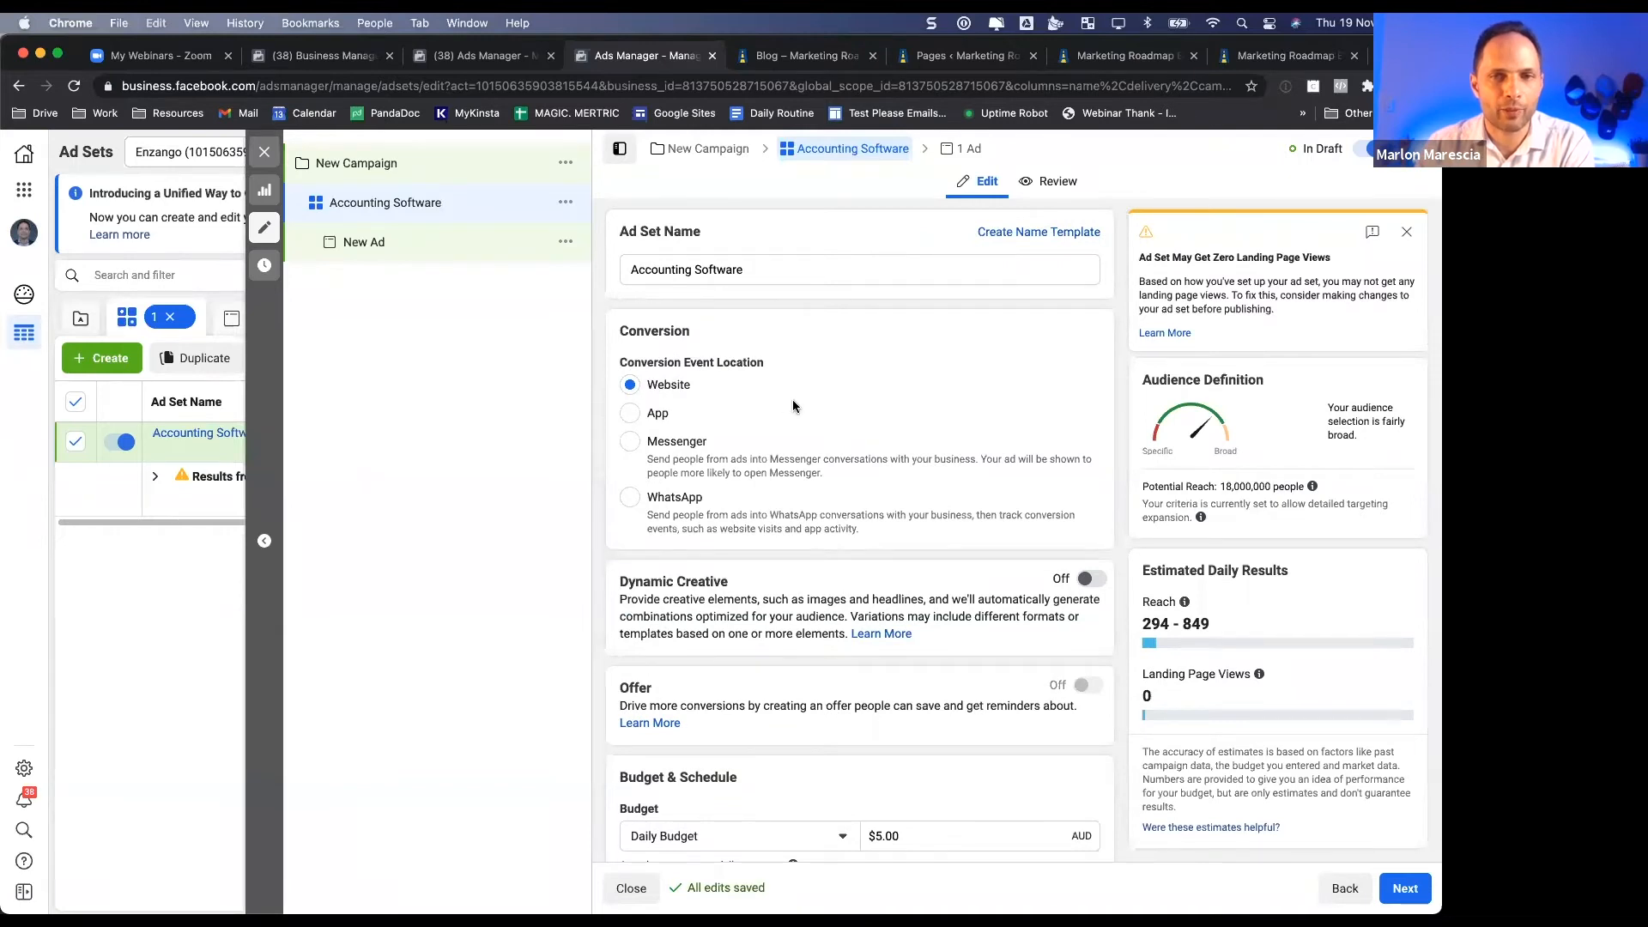
{"action": "scroll", "coordinate": [792, 399], "scroll_direction": "down", "scroll_amount": 10}
{"action": "left_click", "coordinate": [367, 249]}
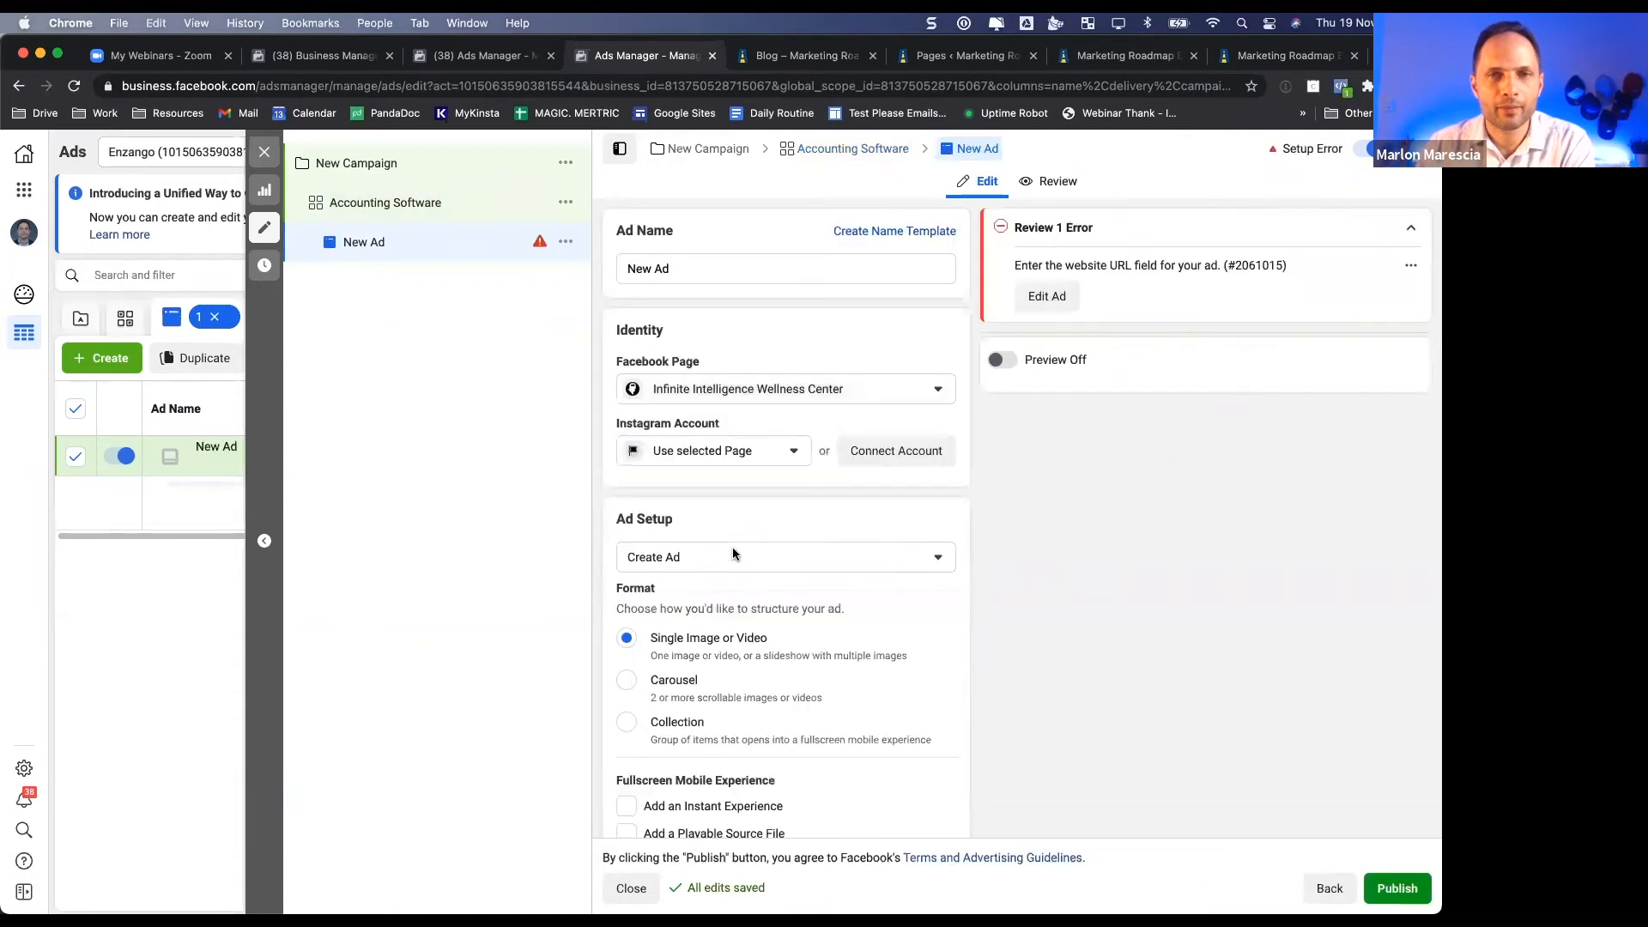
{"action": "left_click", "coordinate": [776, 398]}
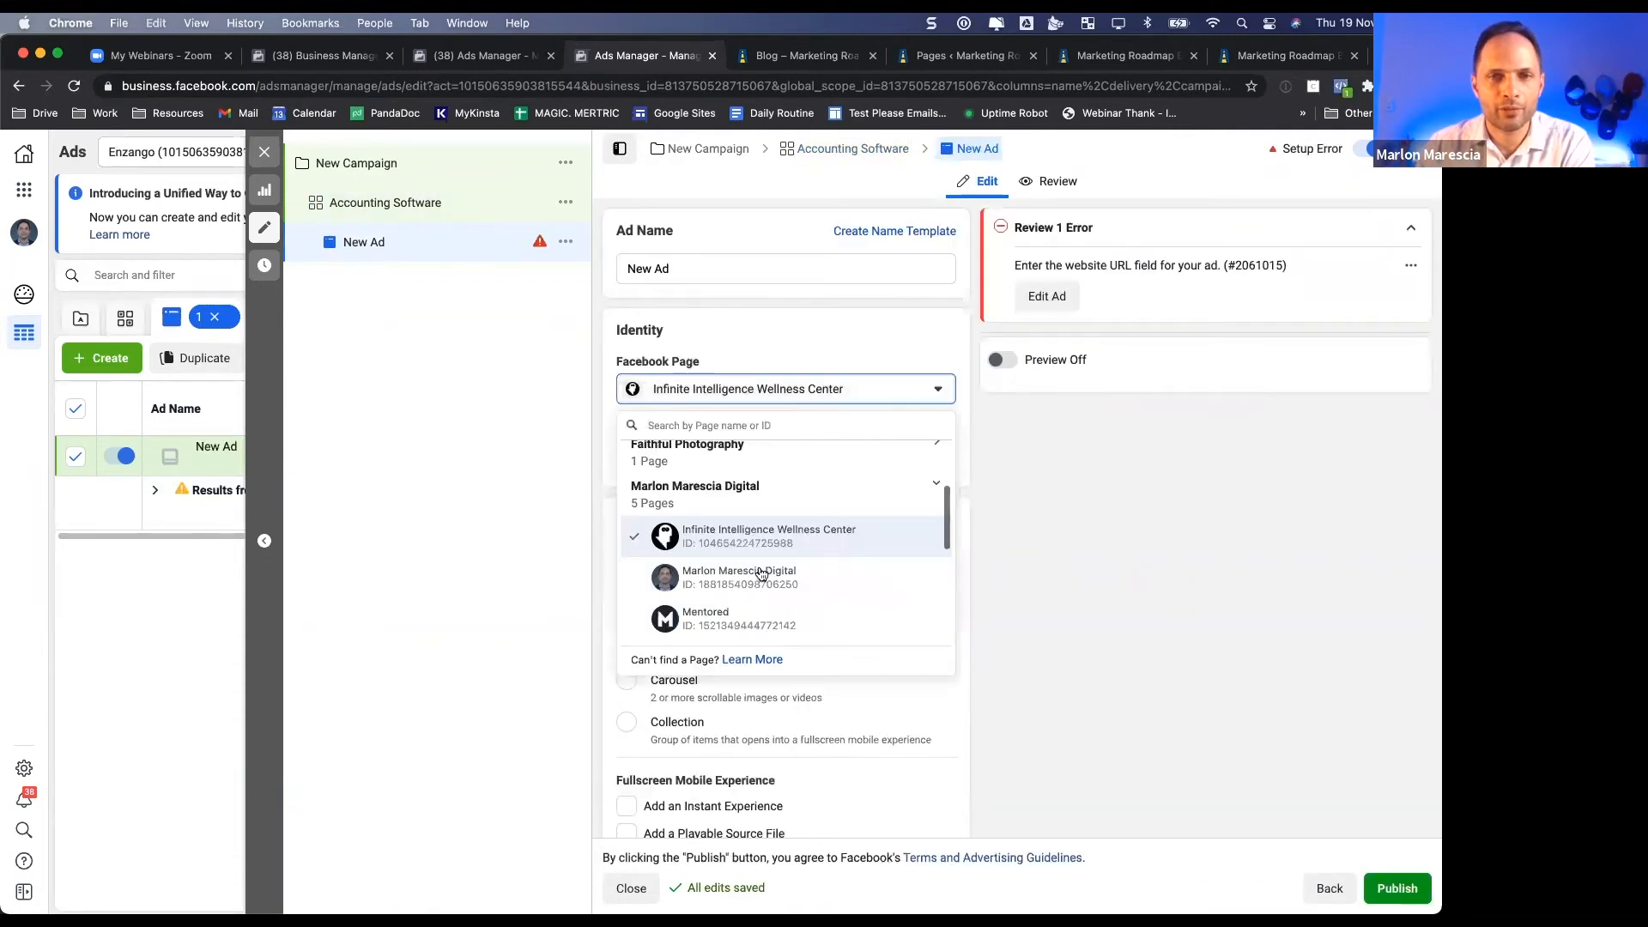
{"action": "left_click", "coordinate": [740, 585]}
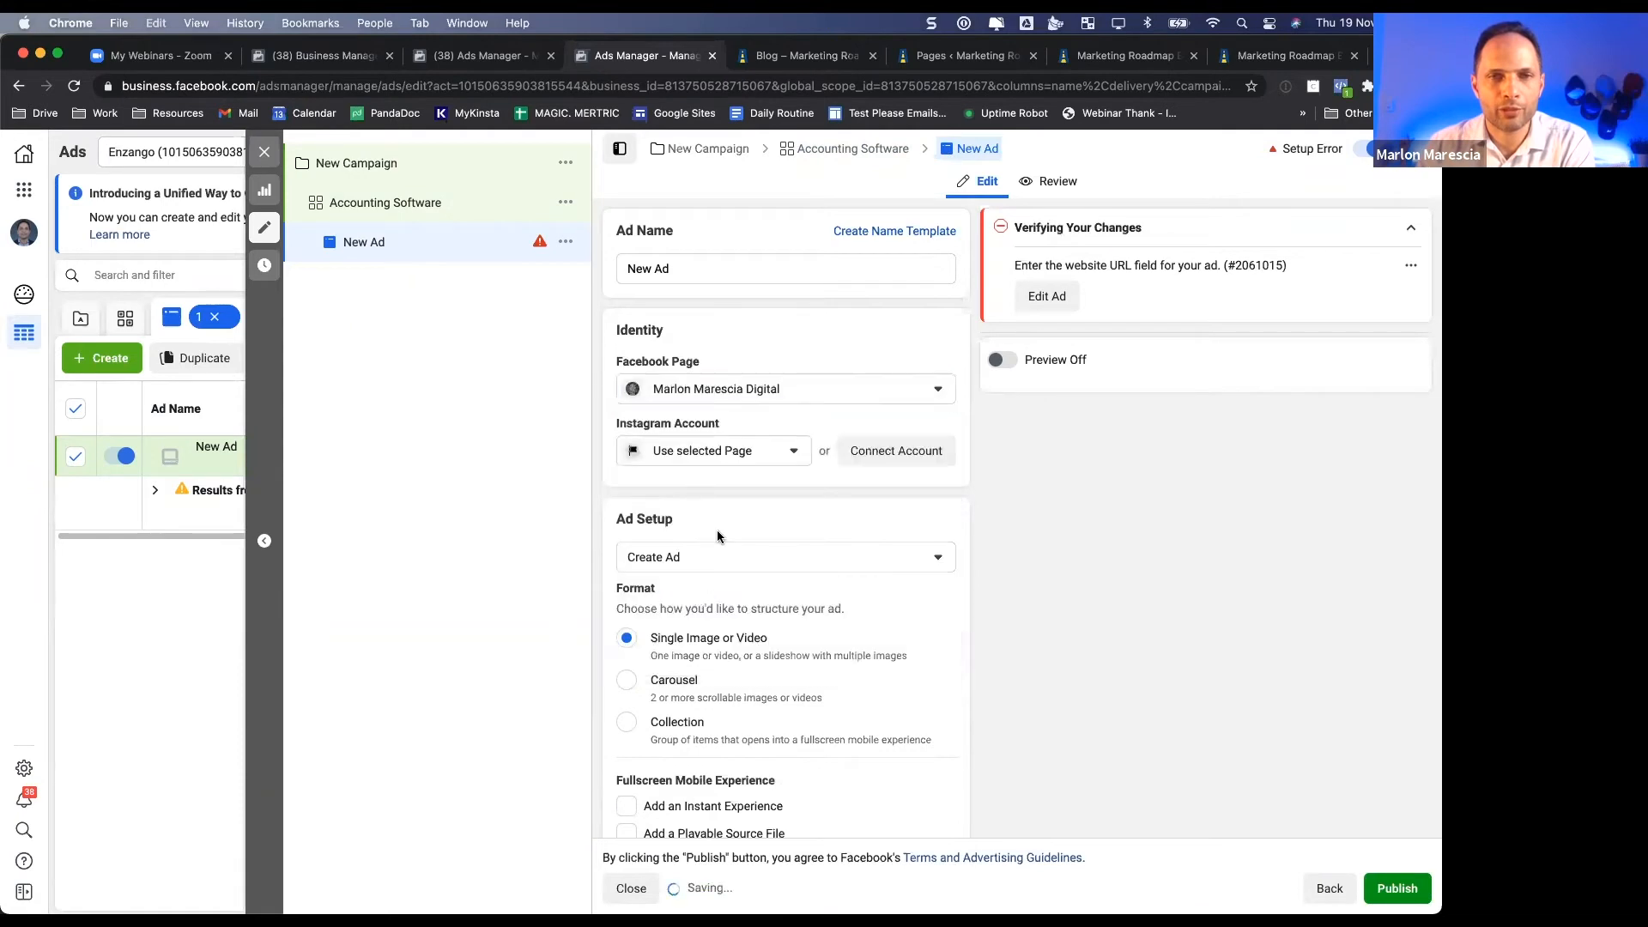
{"action": "left_click", "coordinate": [755, 452]}
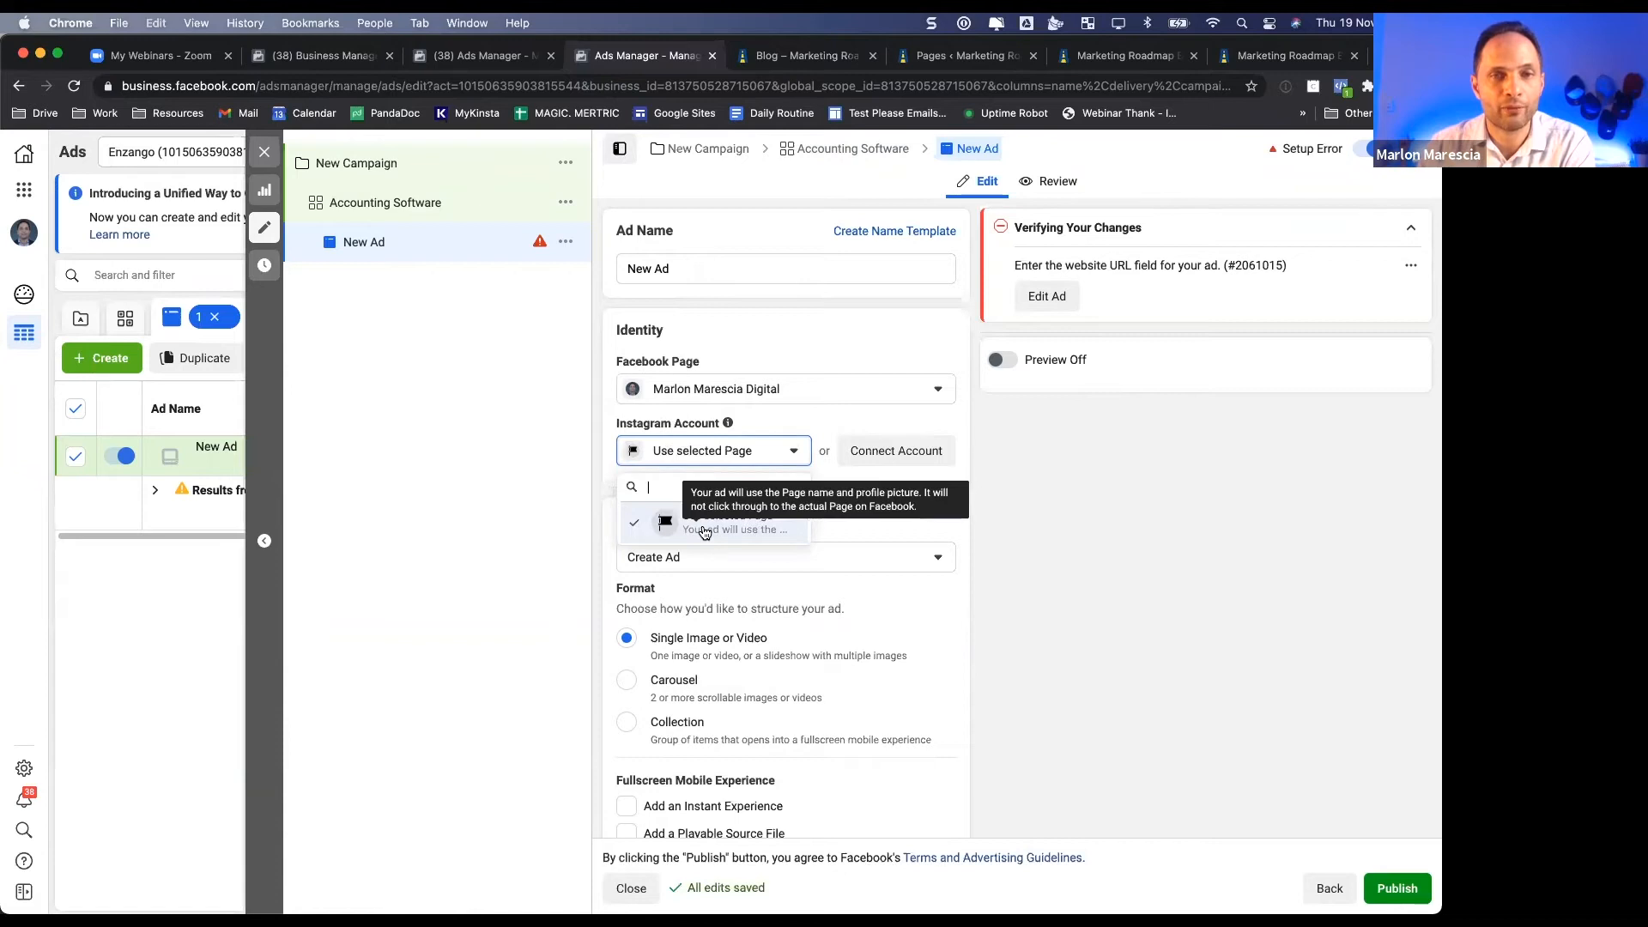
{"action": "left_click", "coordinate": [699, 532]}
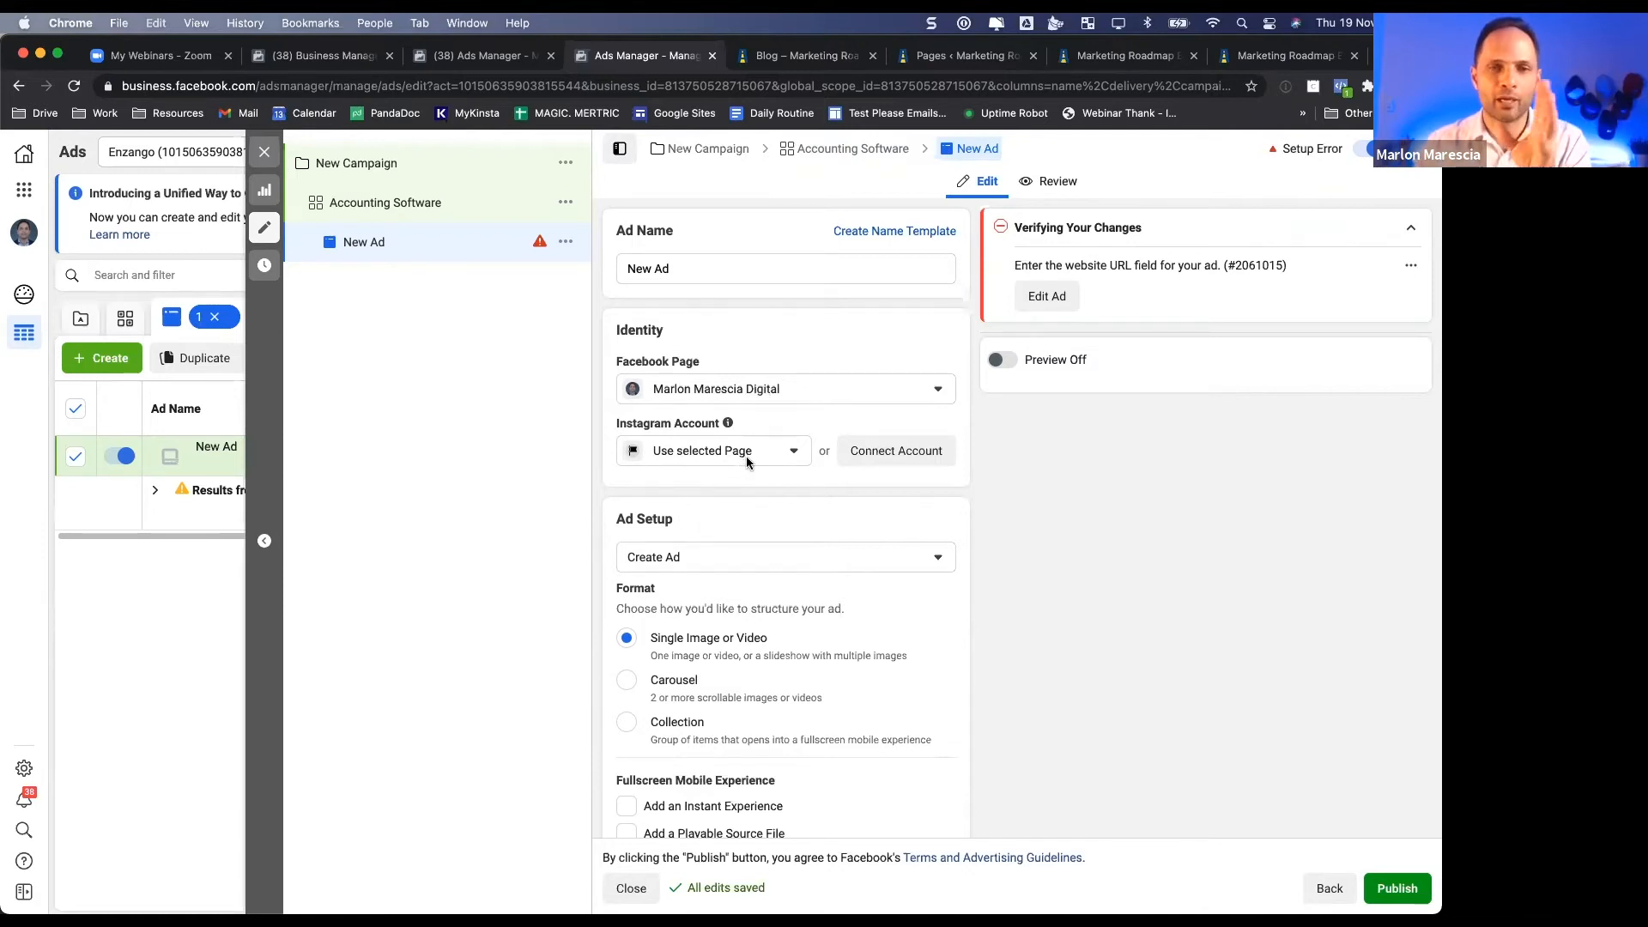
- Add the account video "Ebook FB FINAL.mp4" as the media of the ad creative
{"action": "scroll", "coordinate": [744, 456], "scroll_direction": "down", "scroll_amount": 4}
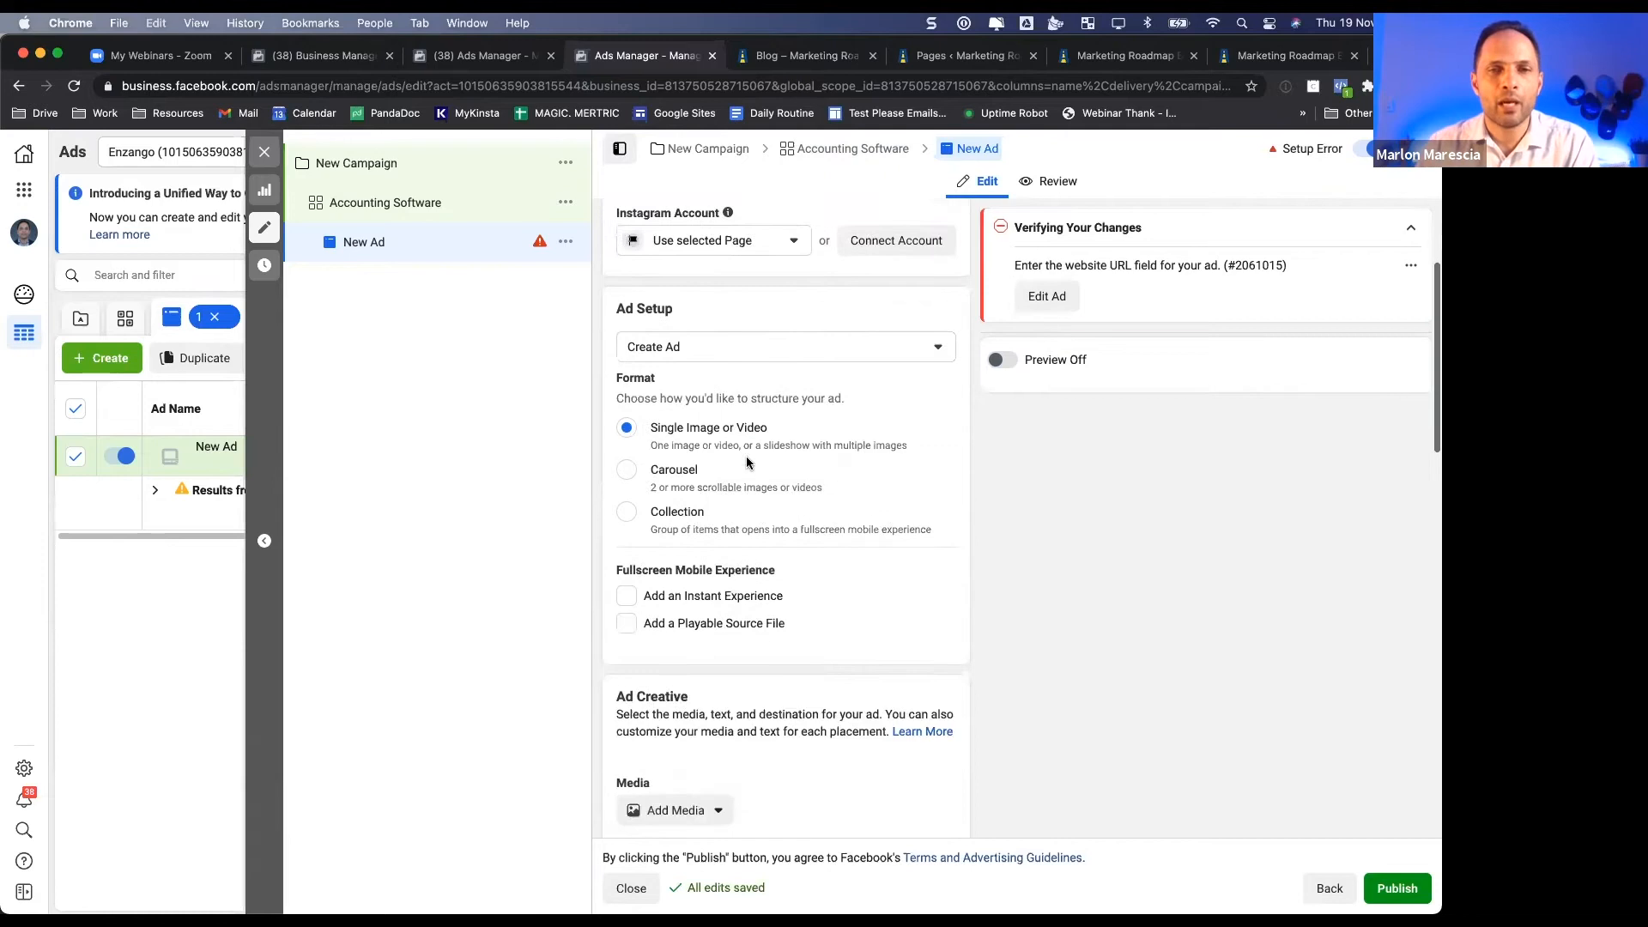
{"action": "scroll", "coordinate": [745, 456], "scroll_direction": "up", "scroll_amount": 2}
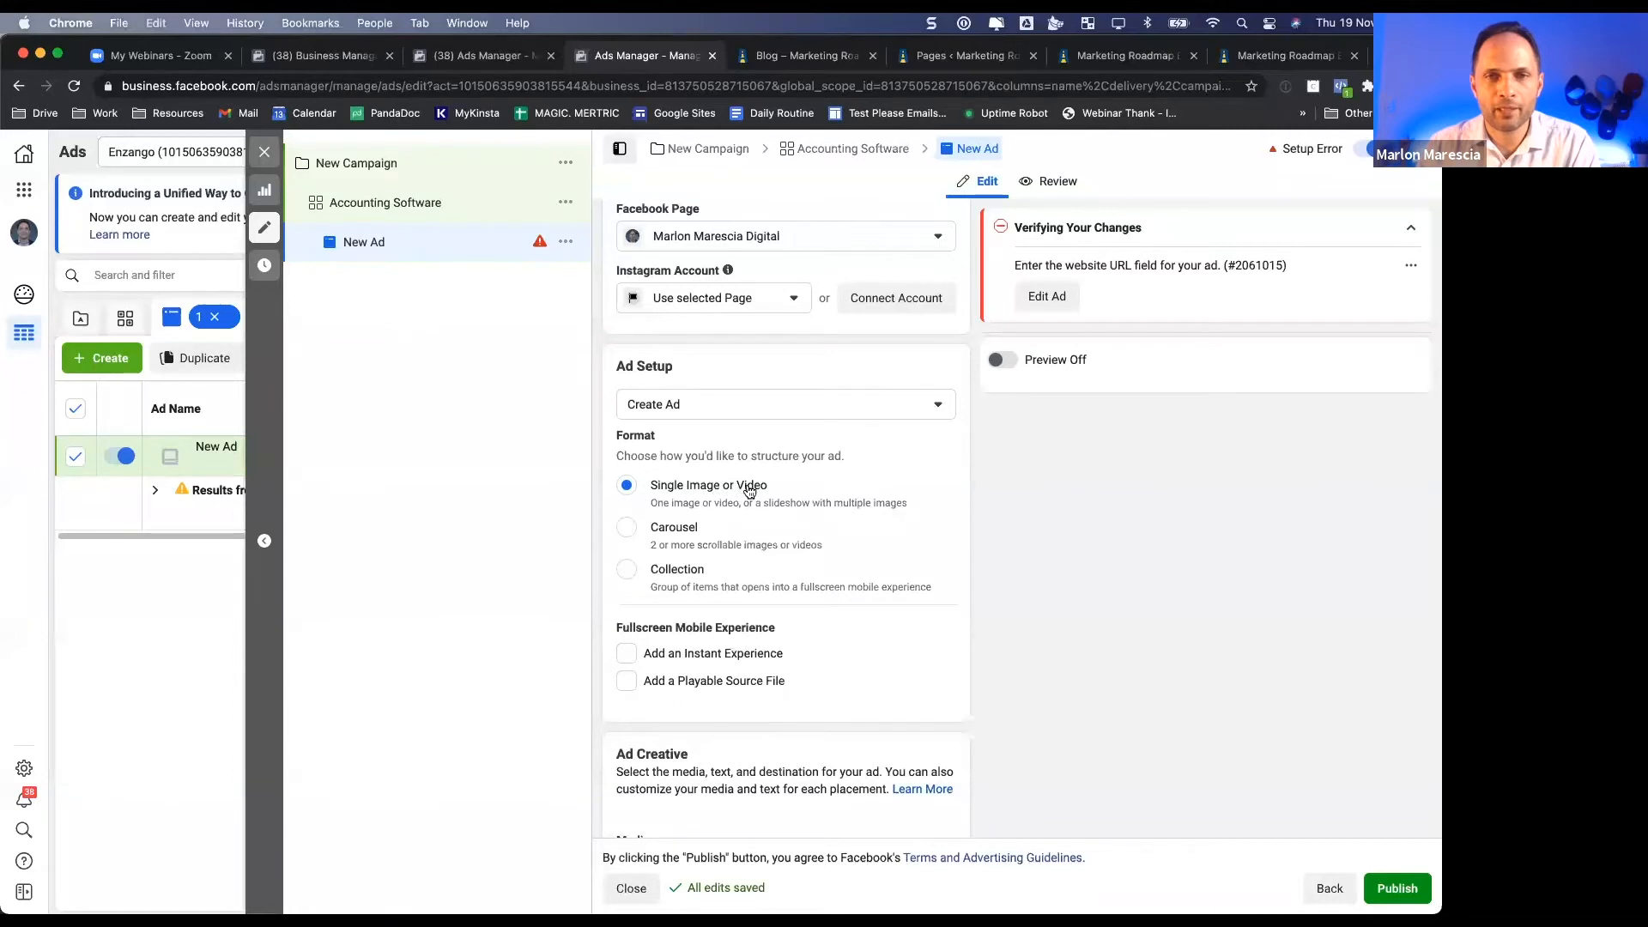
{"action": "scroll", "coordinate": [749, 488], "scroll_direction": "down", "scroll_amount": 5}
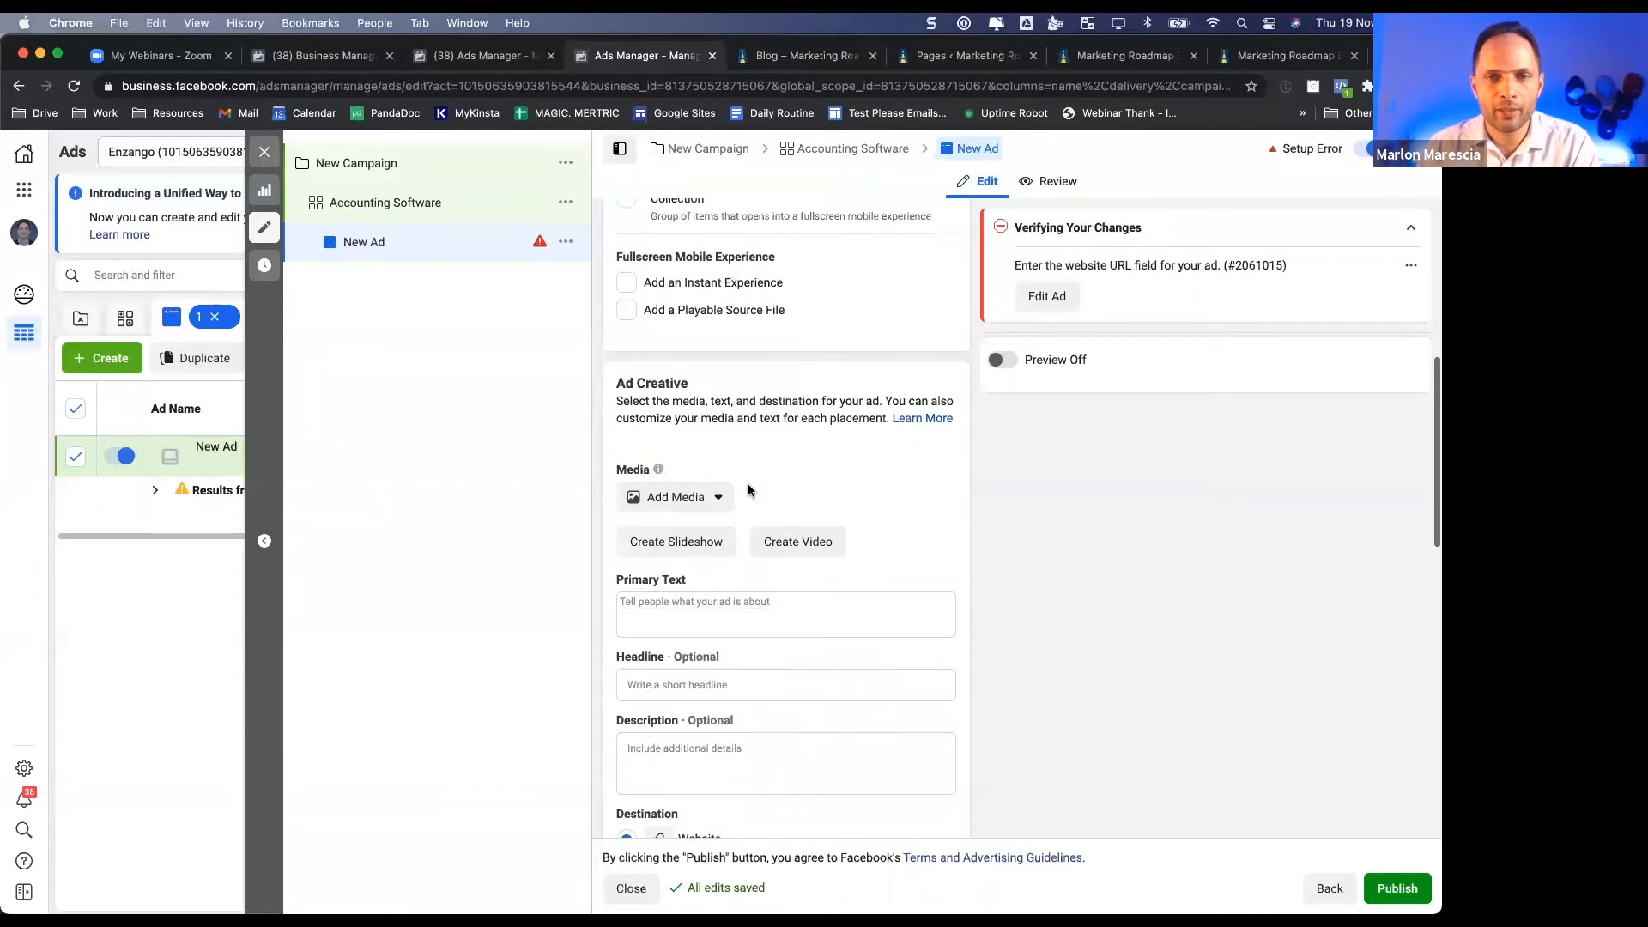
{"action": "scroll", "coordinate": [743, 487], "scroll_direction": "up", "scroll_amount": 4}
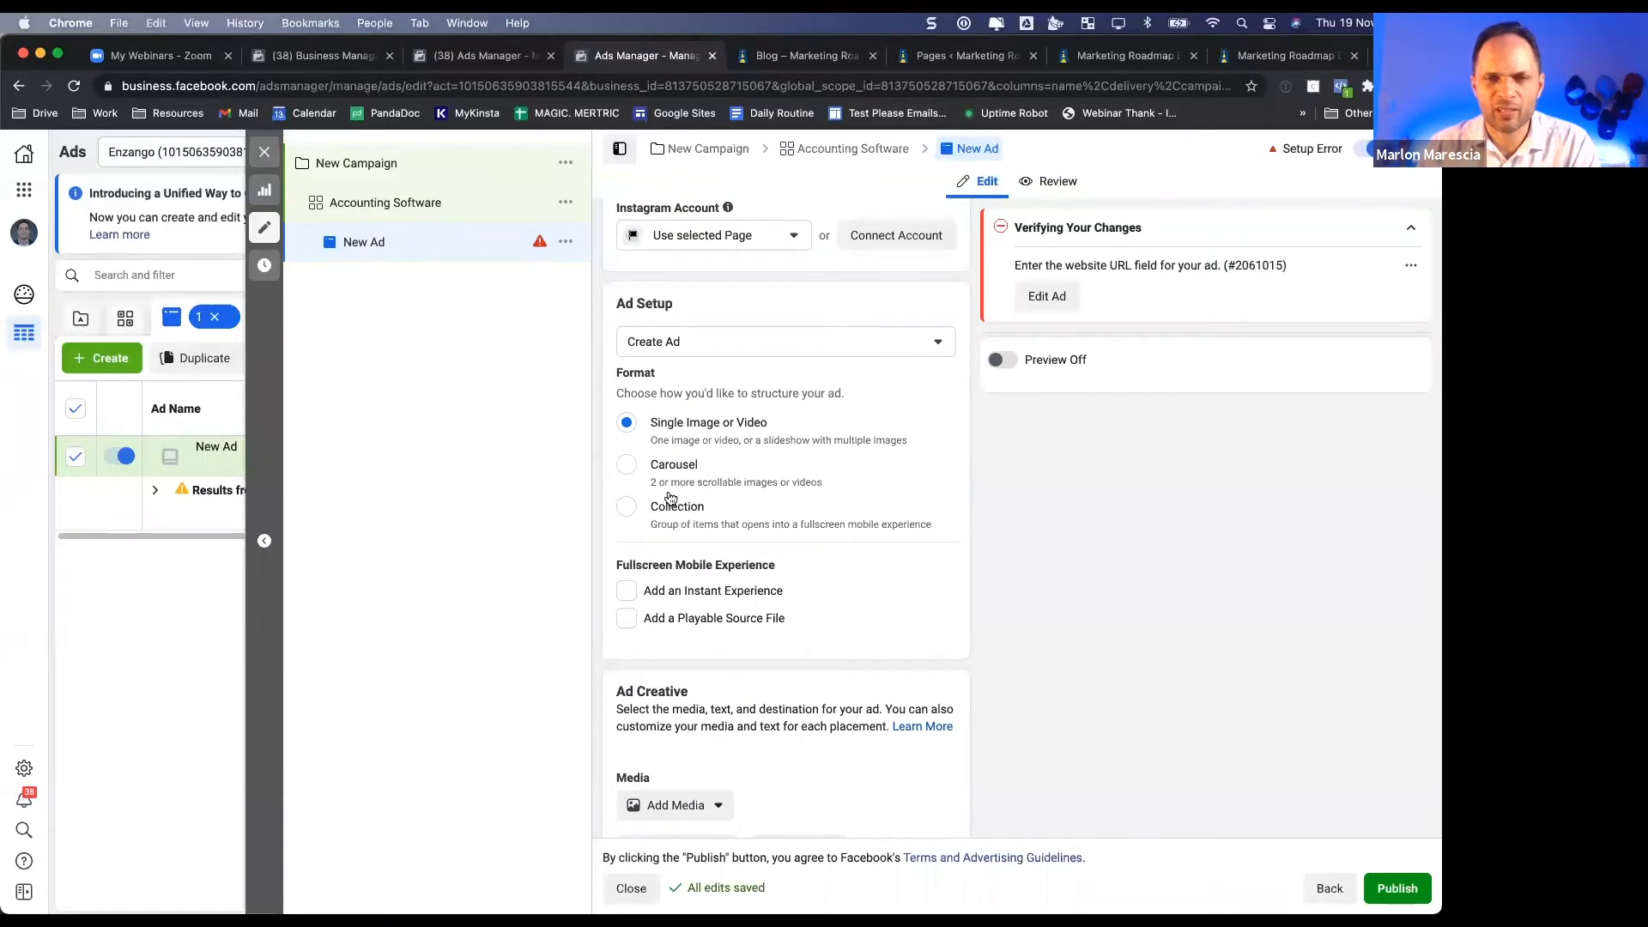
{"action": "scroll", "coordinate": [739, 495], "scroll_direction": "down", "scroll_amount": 7}
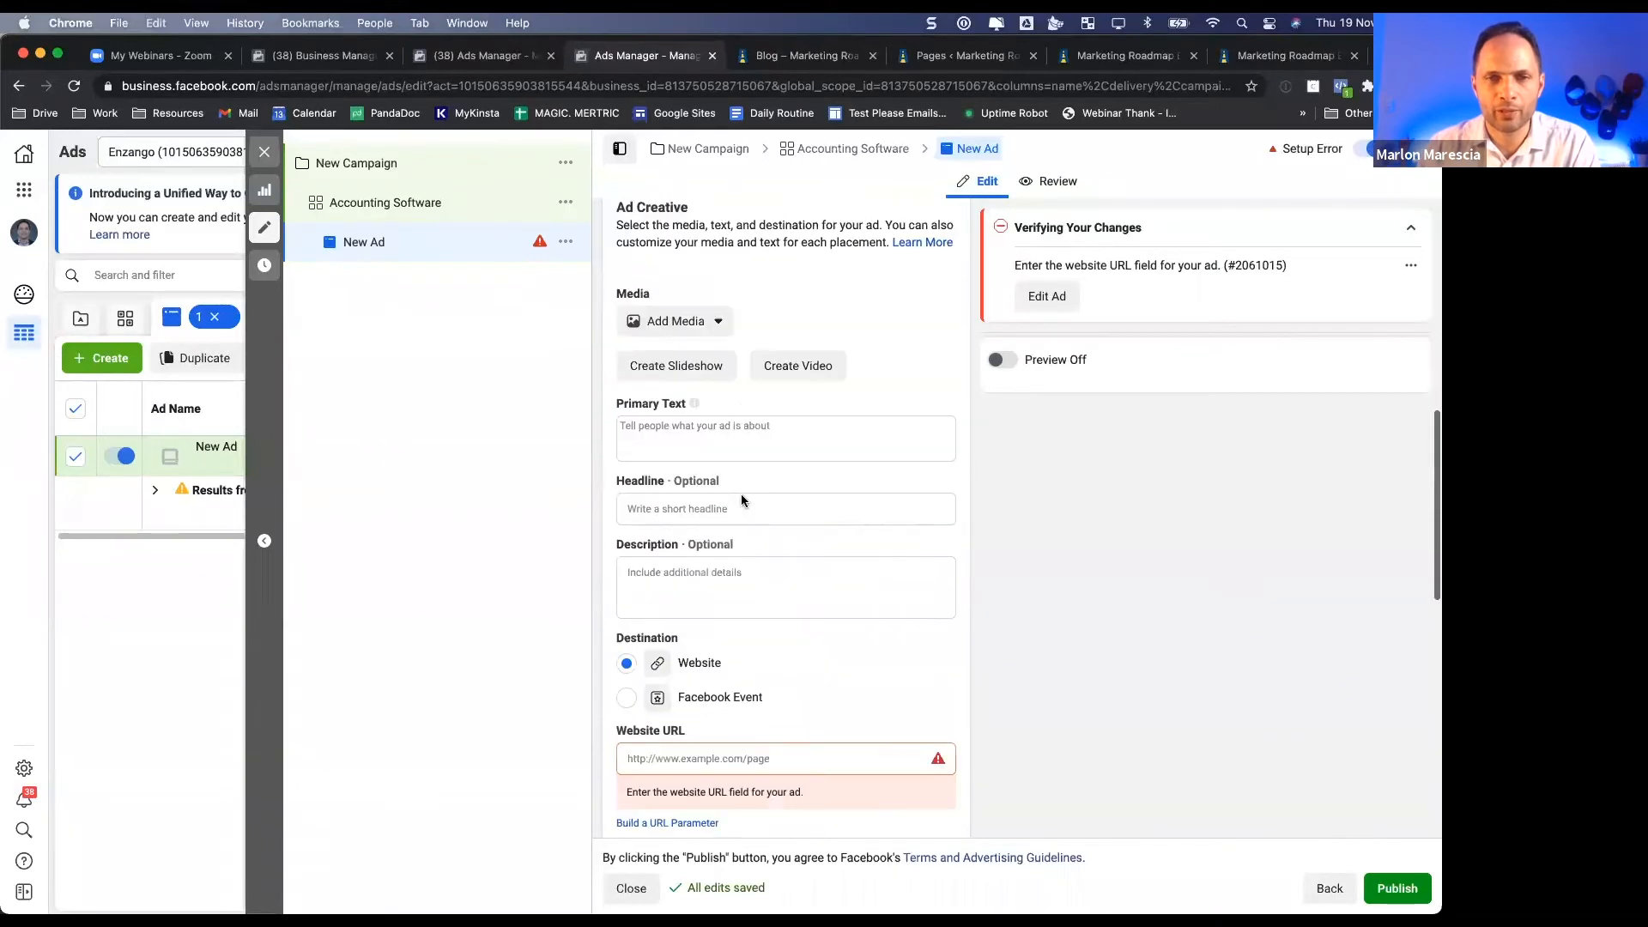
{"action": "scroll", "coordinate": [743, 493], "scroll_direction": "up", "scroll_amount": 1}
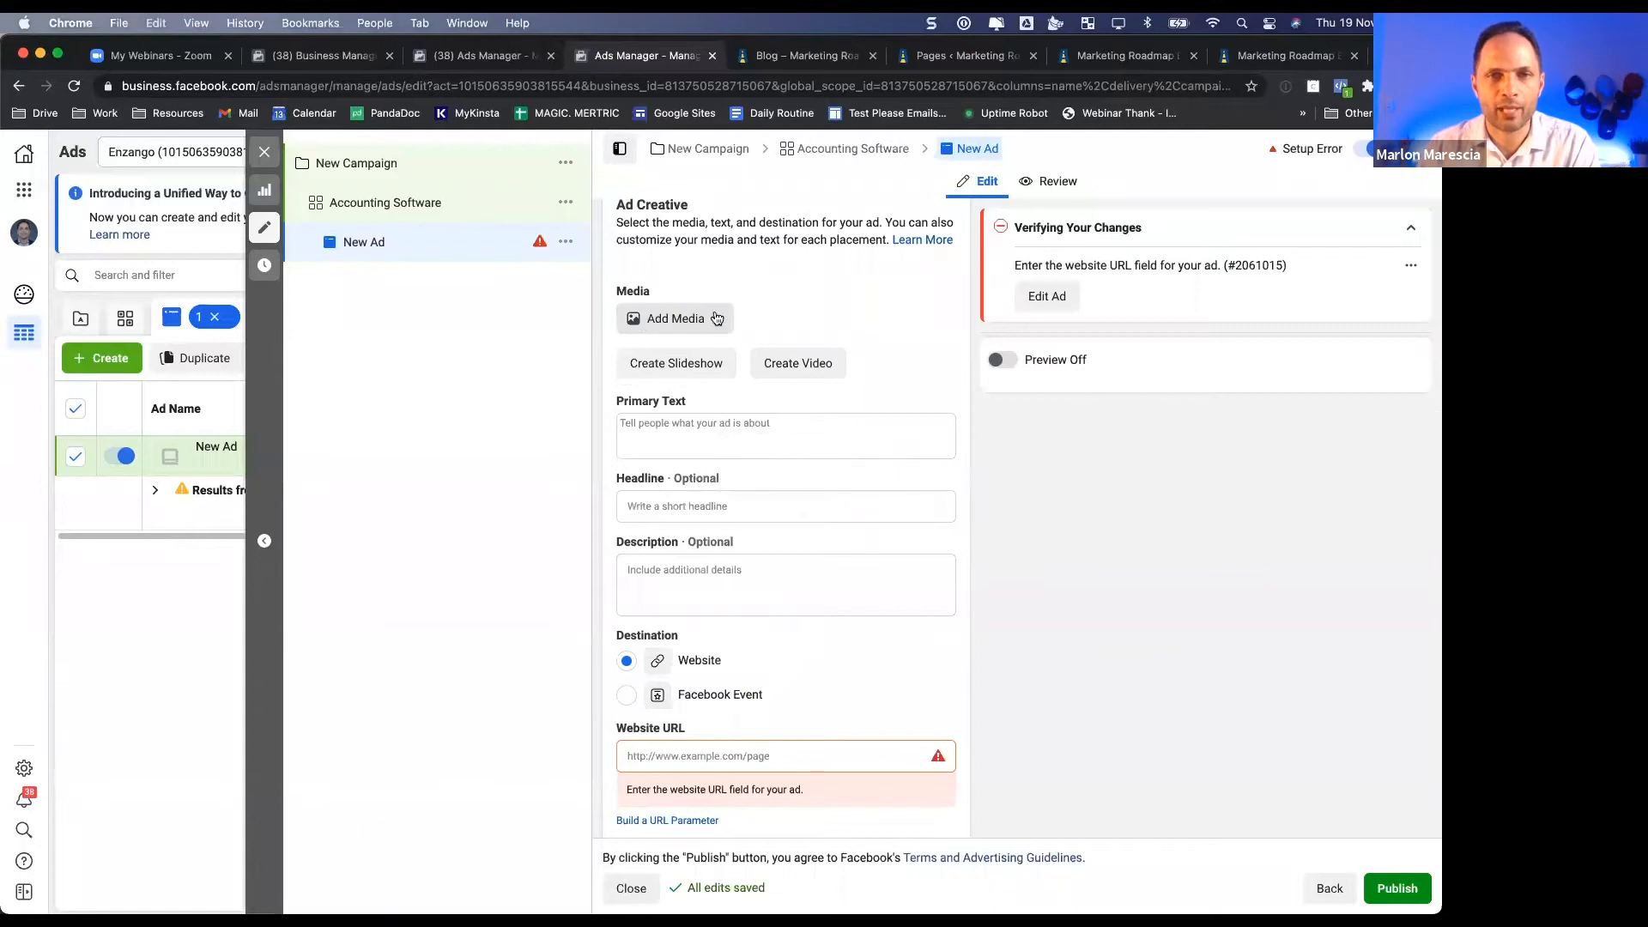
{"action": "left_click", "coordinate": [717, 318]}
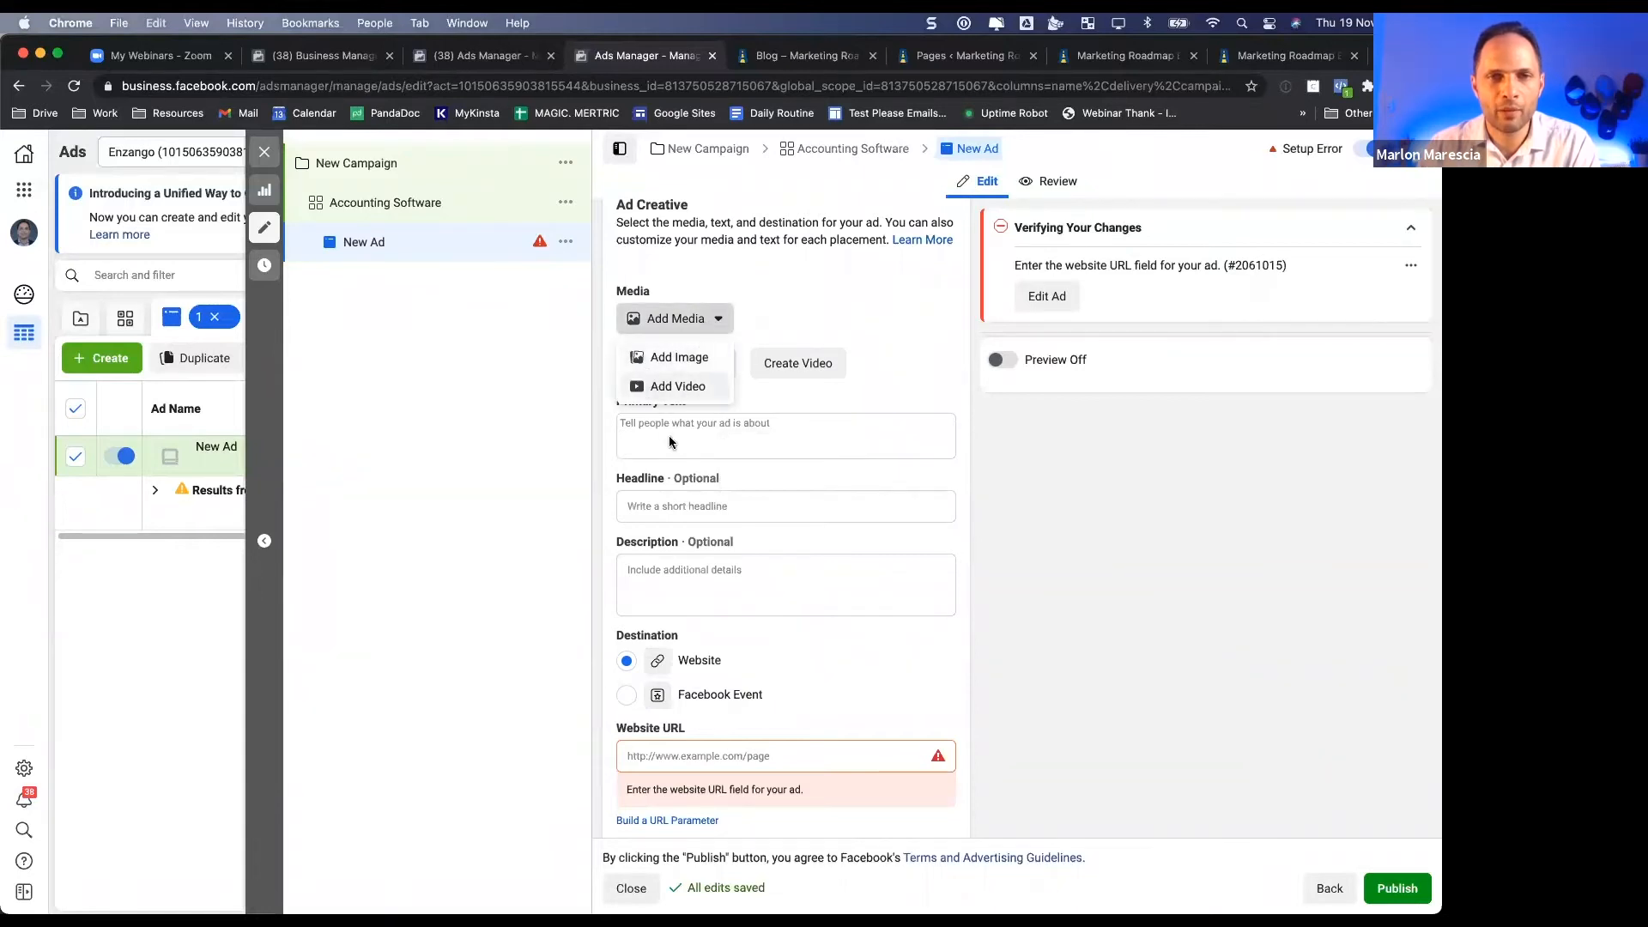
{"action": "left_click", "coordinate": [677, 386]}
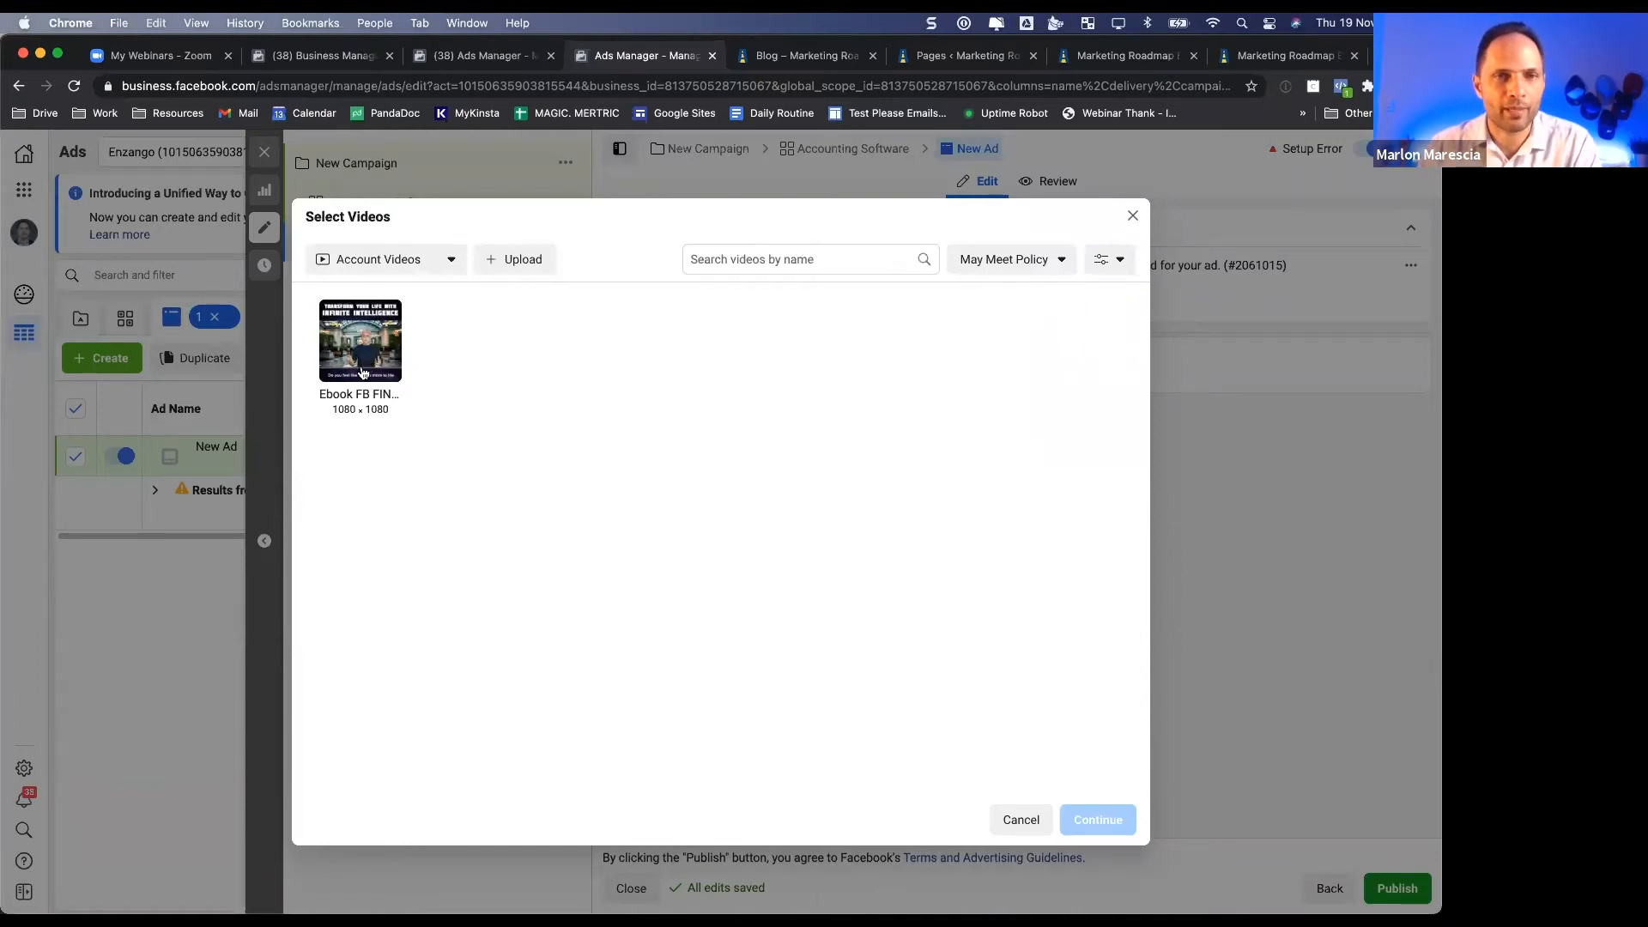
{"action": "left_click", "coordinate": [370, 337]}
{"action": "left_click", "coordinate": [1089, 826]}
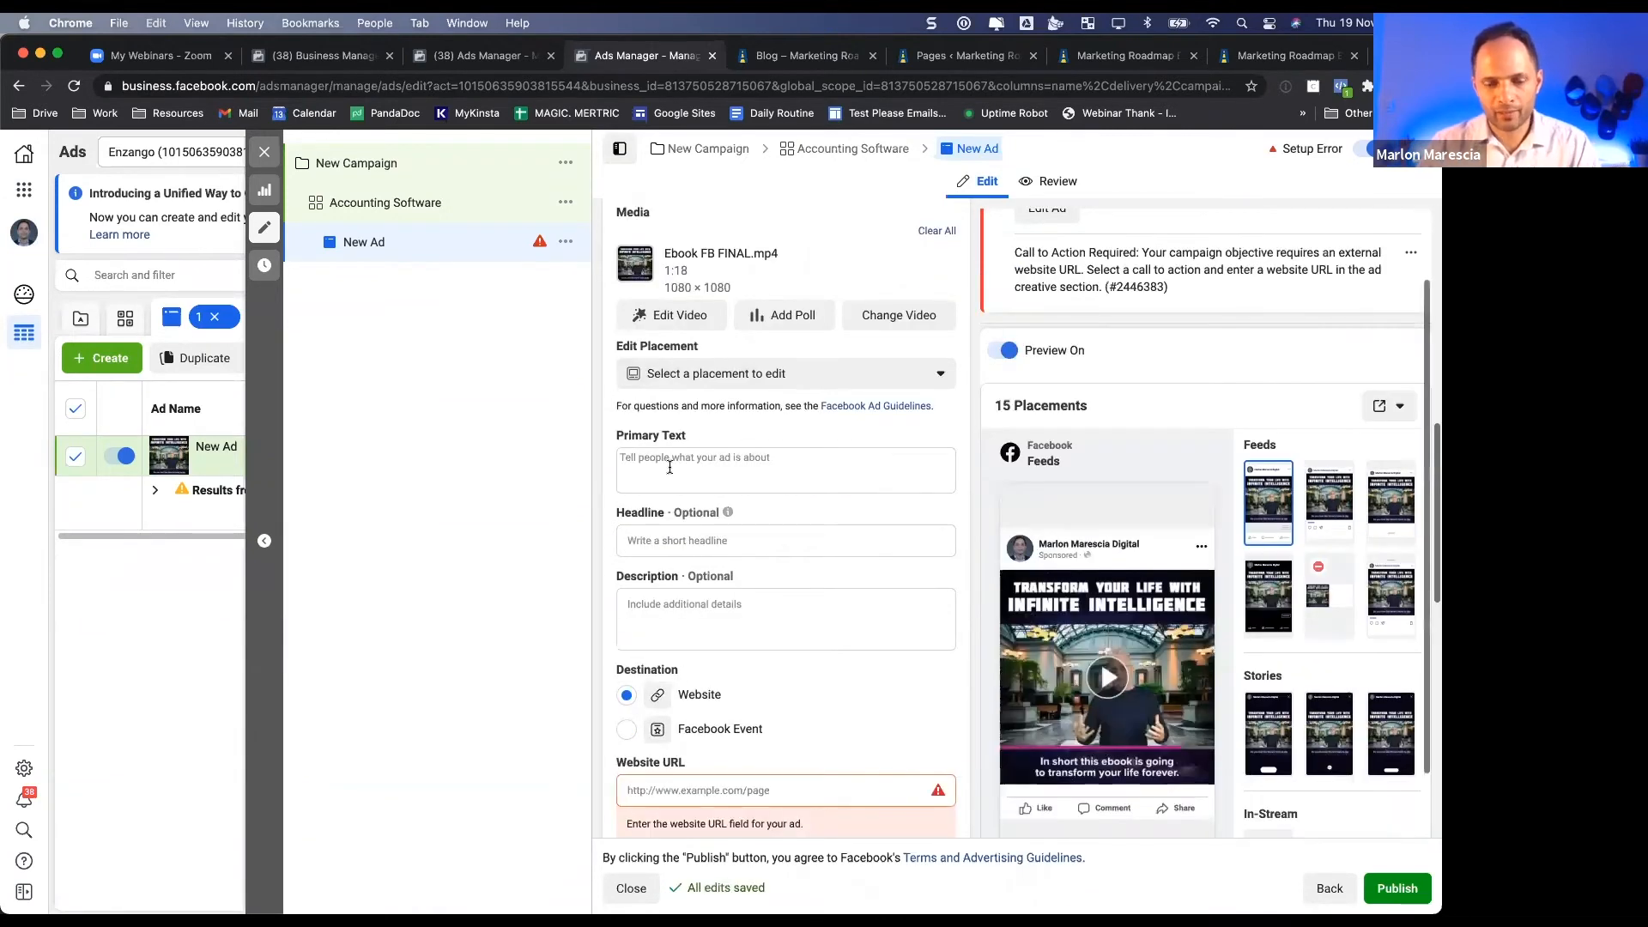
- Enter the ad's primary text "Do you want to have a Facebook Funnel that converts. Download aour blueprint and find out how."
{"action": "left_click", "coordinate": [669, 467]}
{"action": "type", "text": "Do you wan"}
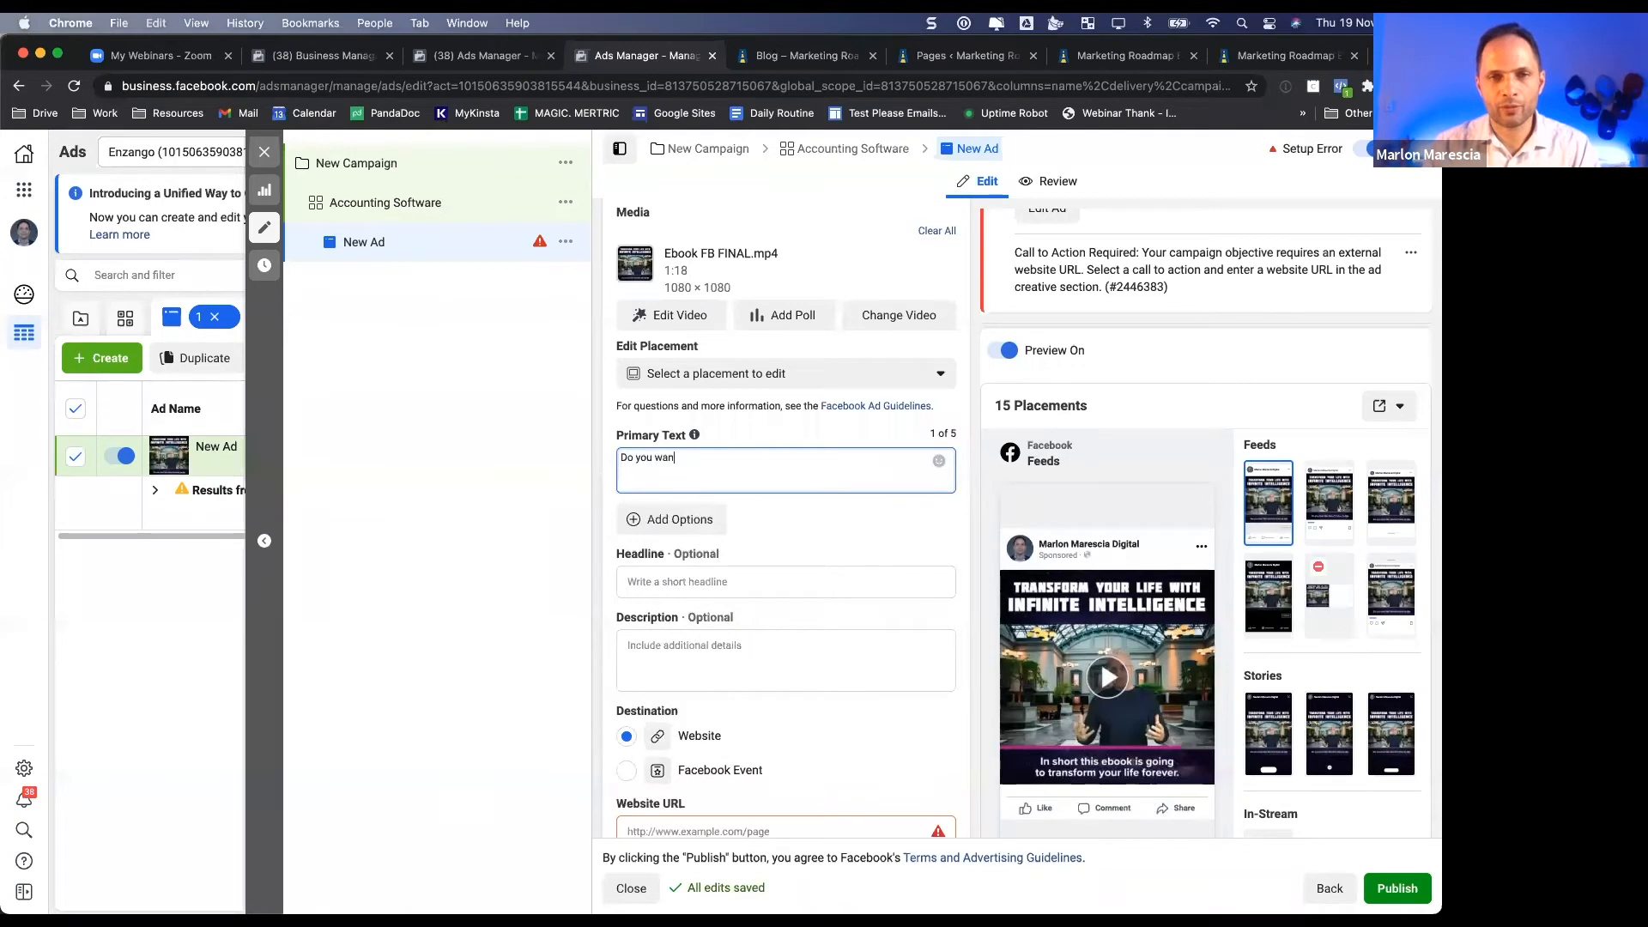
{"action": "type", "text": "t to"}
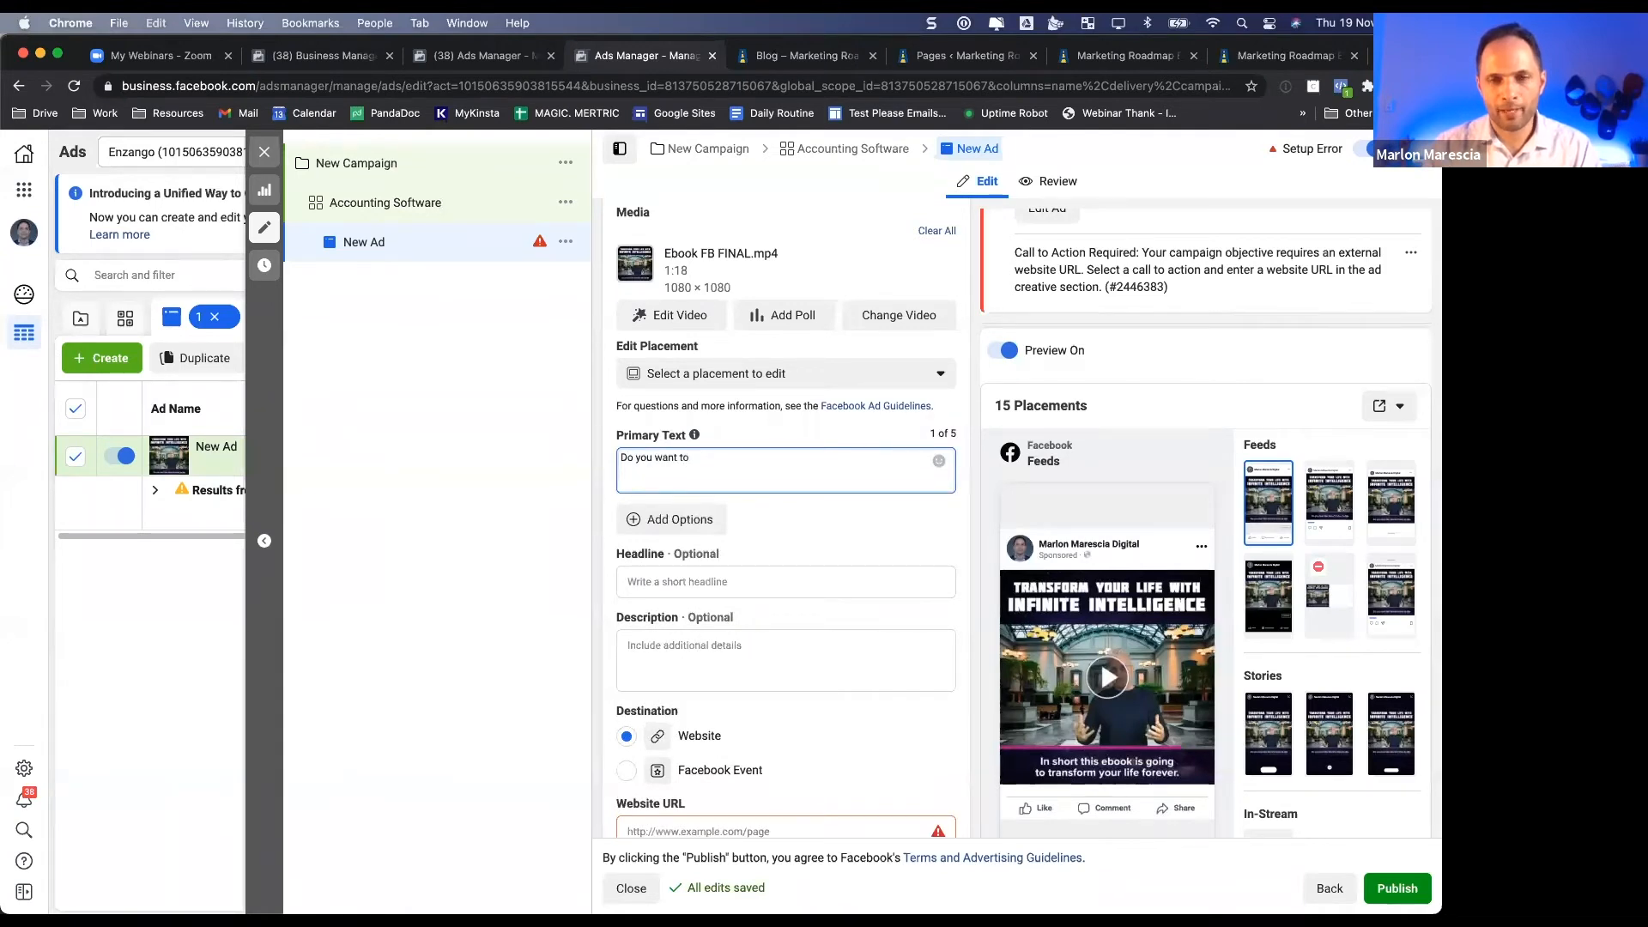
{"action": "type", "text": " have a "}
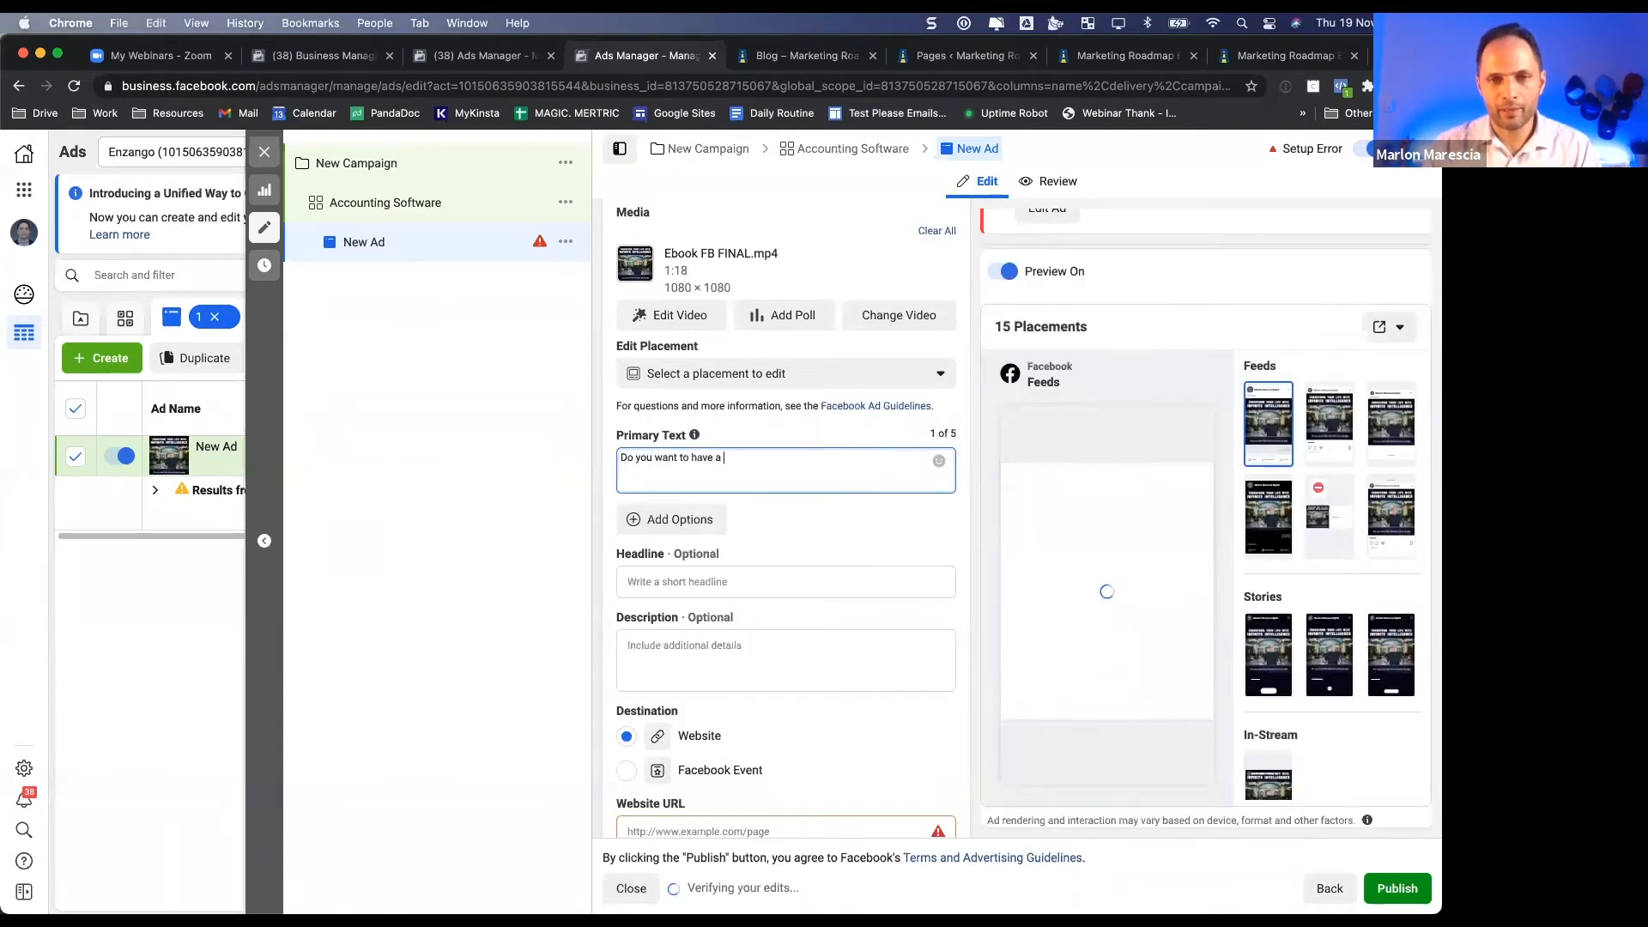
{"action": "type", "text": "Facebook Funnel that converts."}
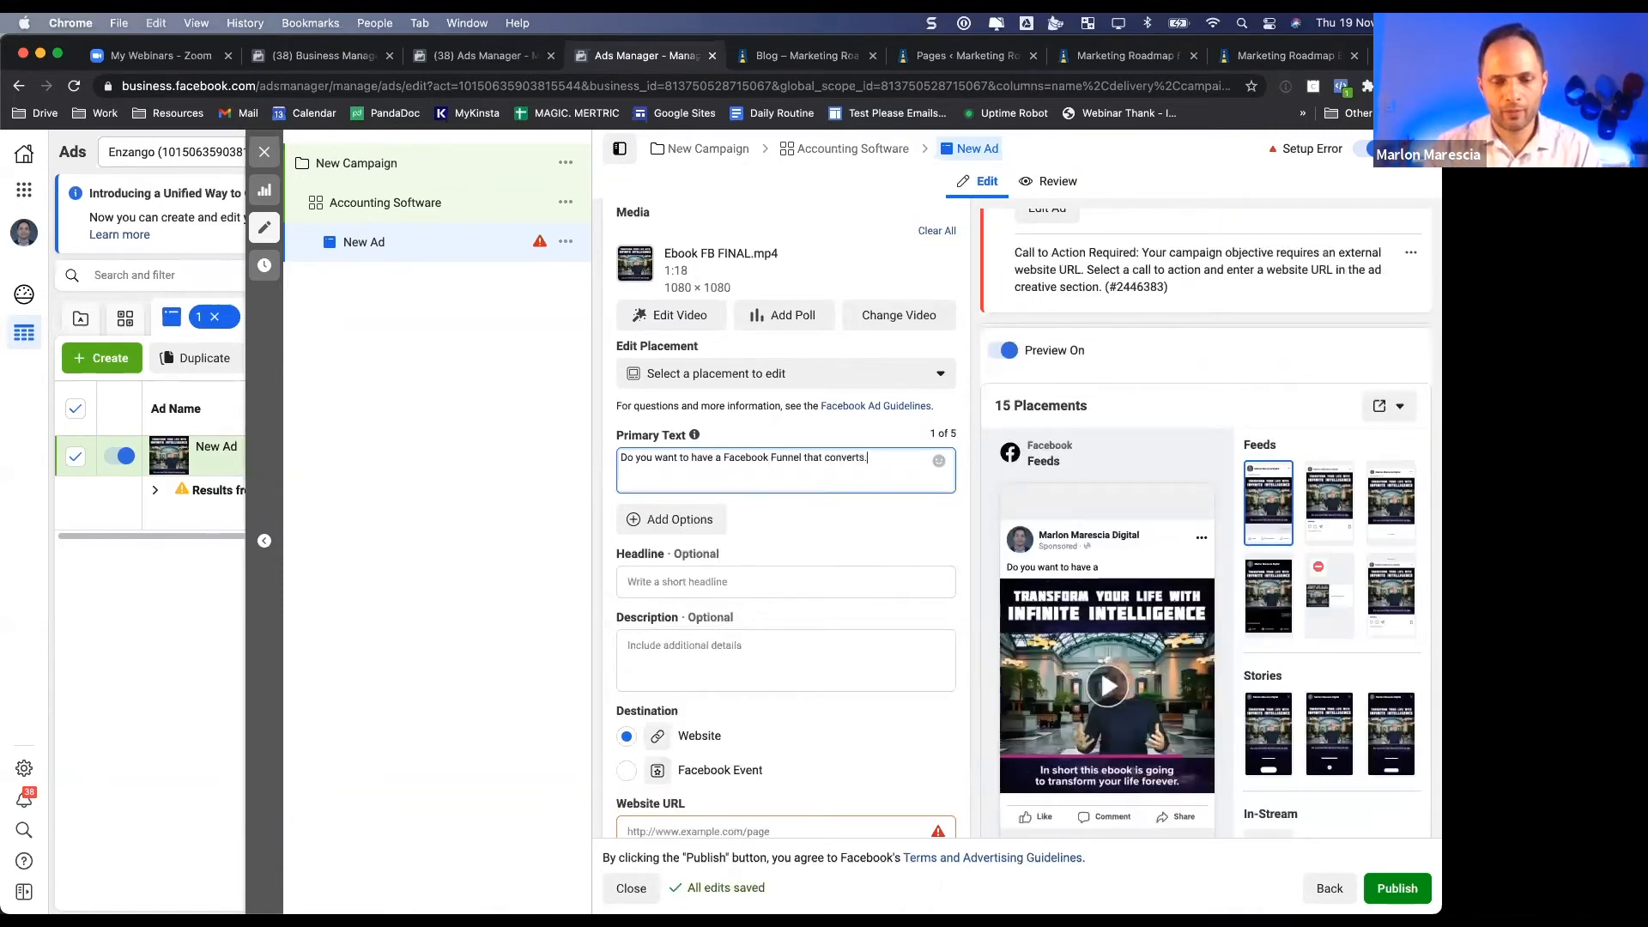
{"action": "type", "text": " Download "}
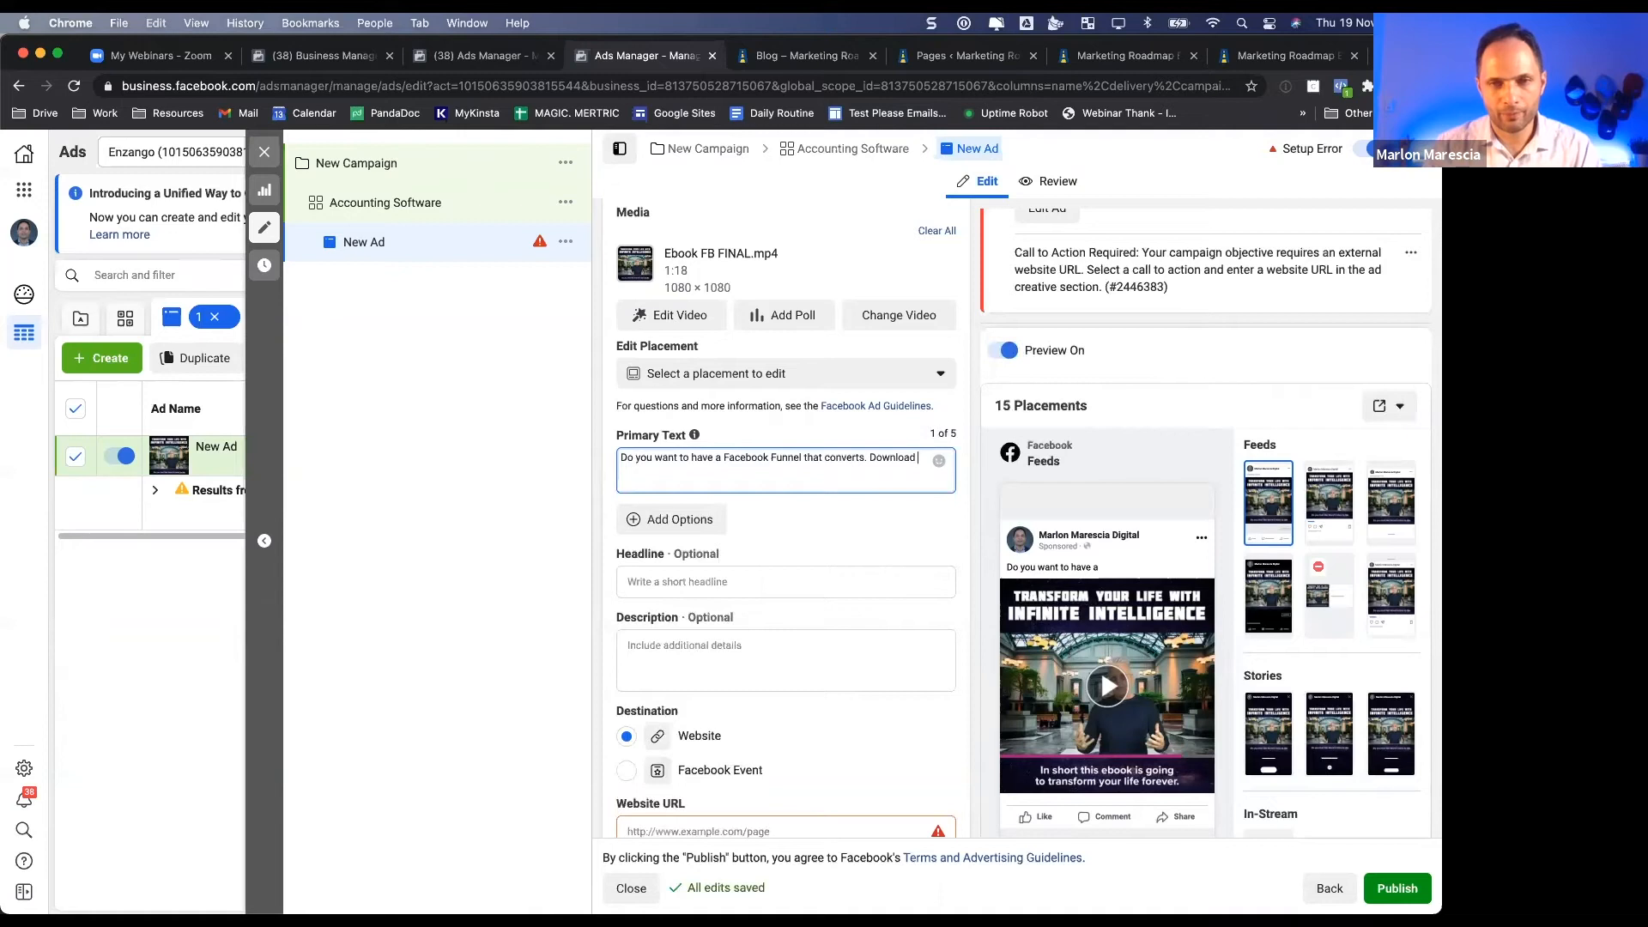
{"action": "type", "text": "ad blue"}
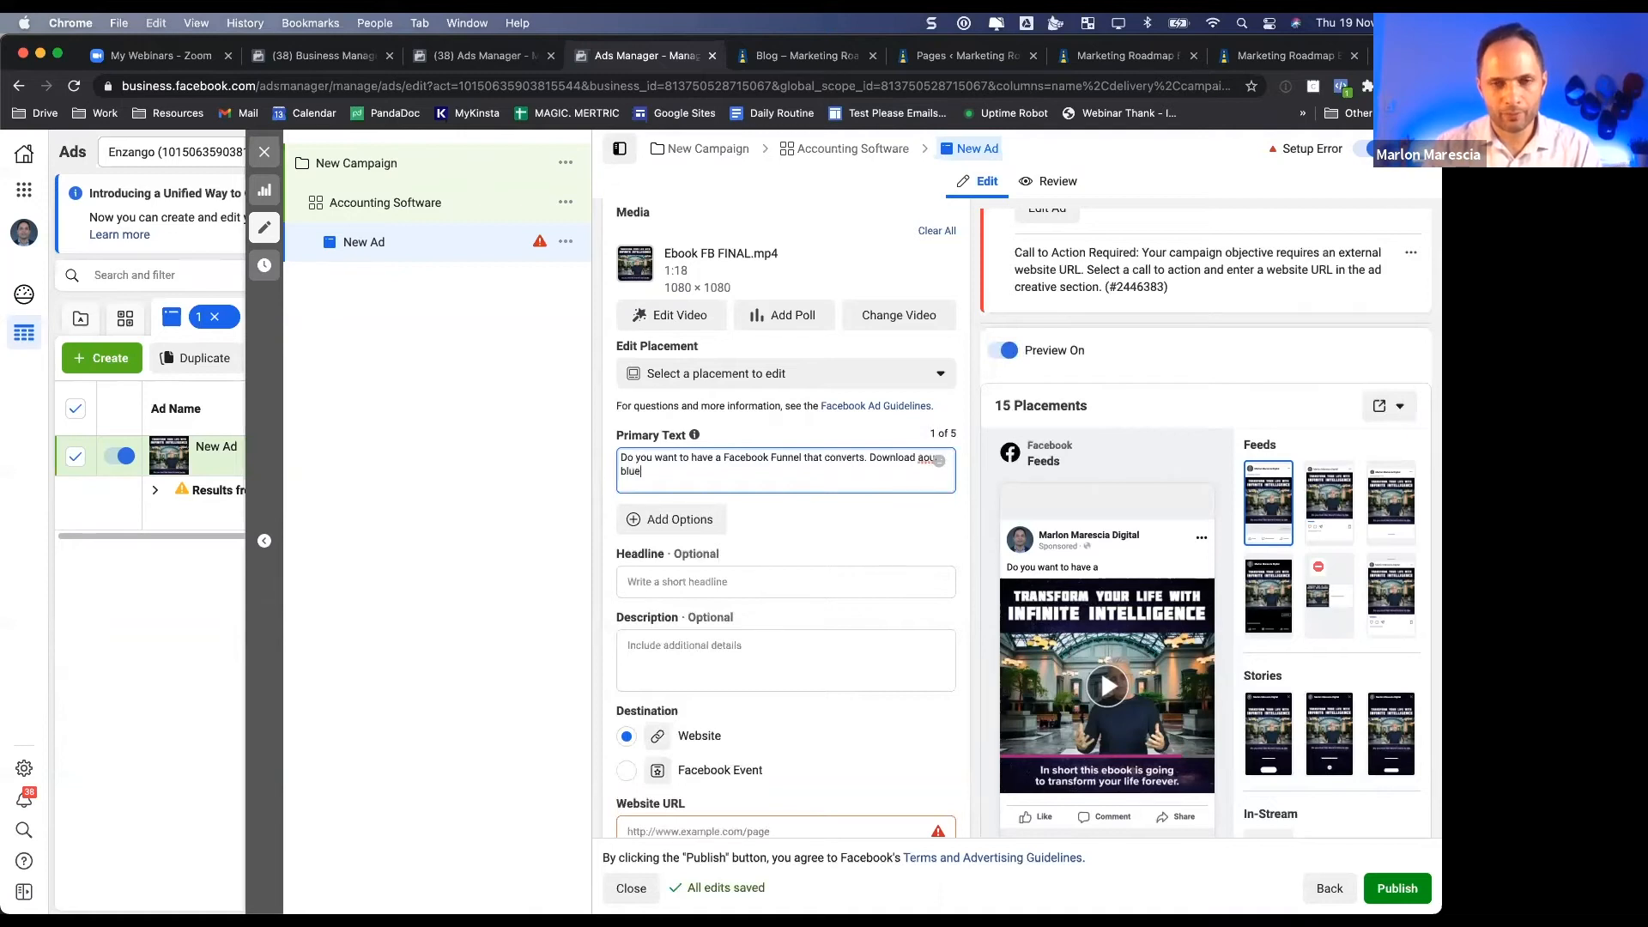
{"action": "type", "text": "print and find out how."}
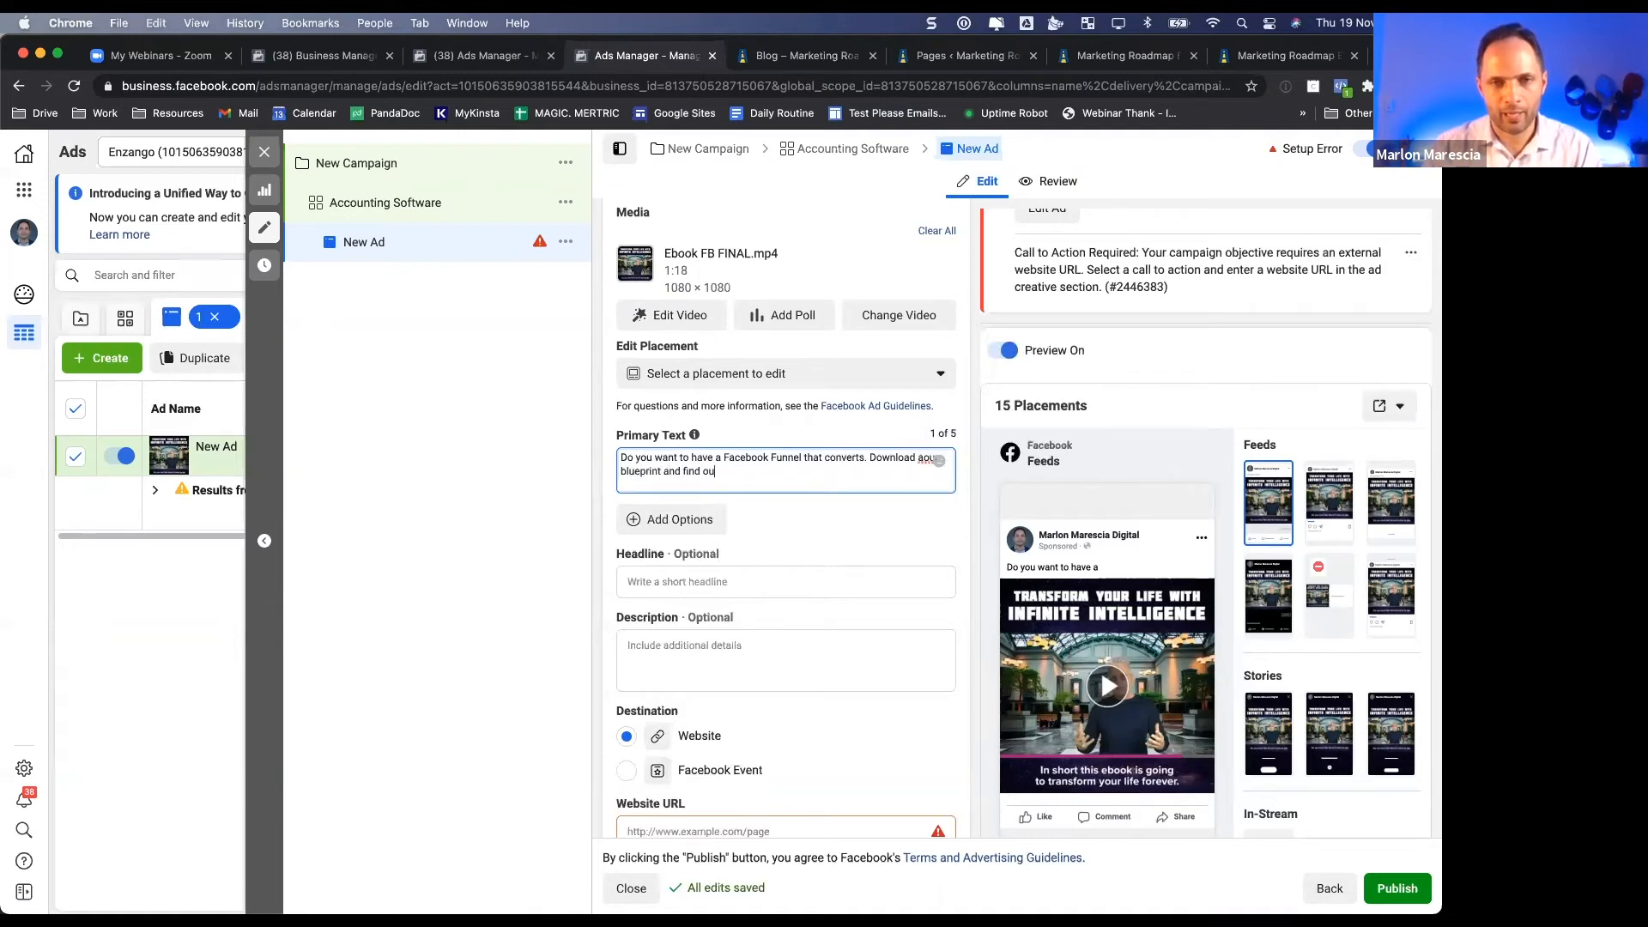
{"action": "key", "text": "Return"}
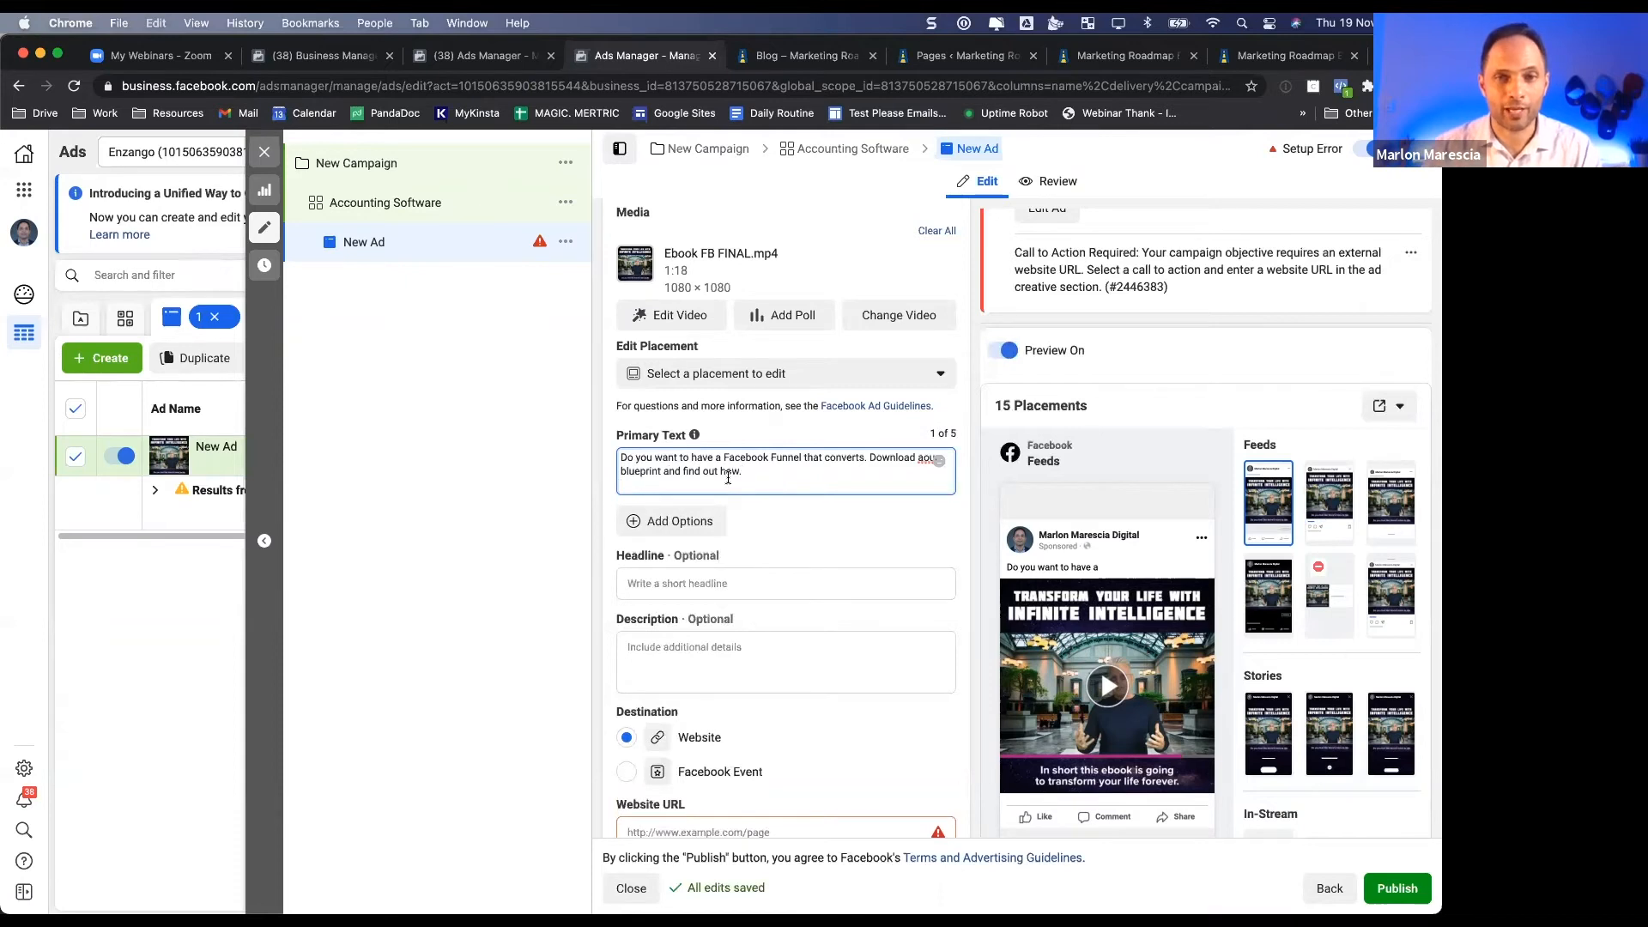
- Enter the ad headline "DOWNLOAD -Marketing Roadmap Blueprint"
{"action": "scroll", "coordinate": [708, 402], "scroll_direction": "down", "scroll_amount": 3}
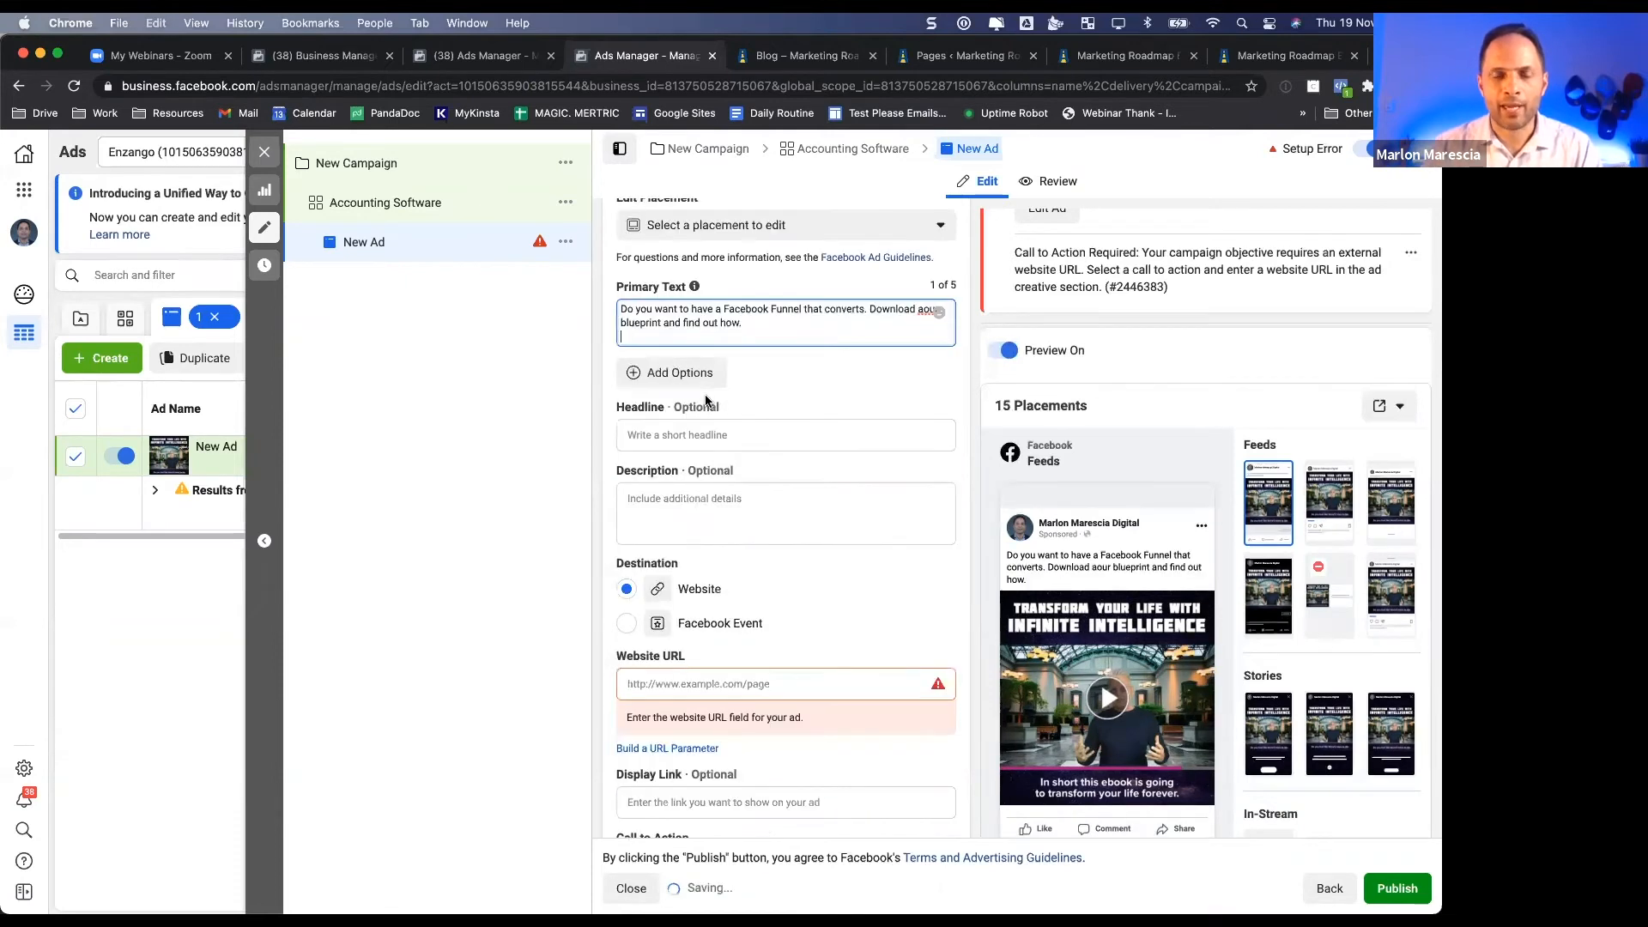
{"action": "left_click", "coordinate": [718, 405]}
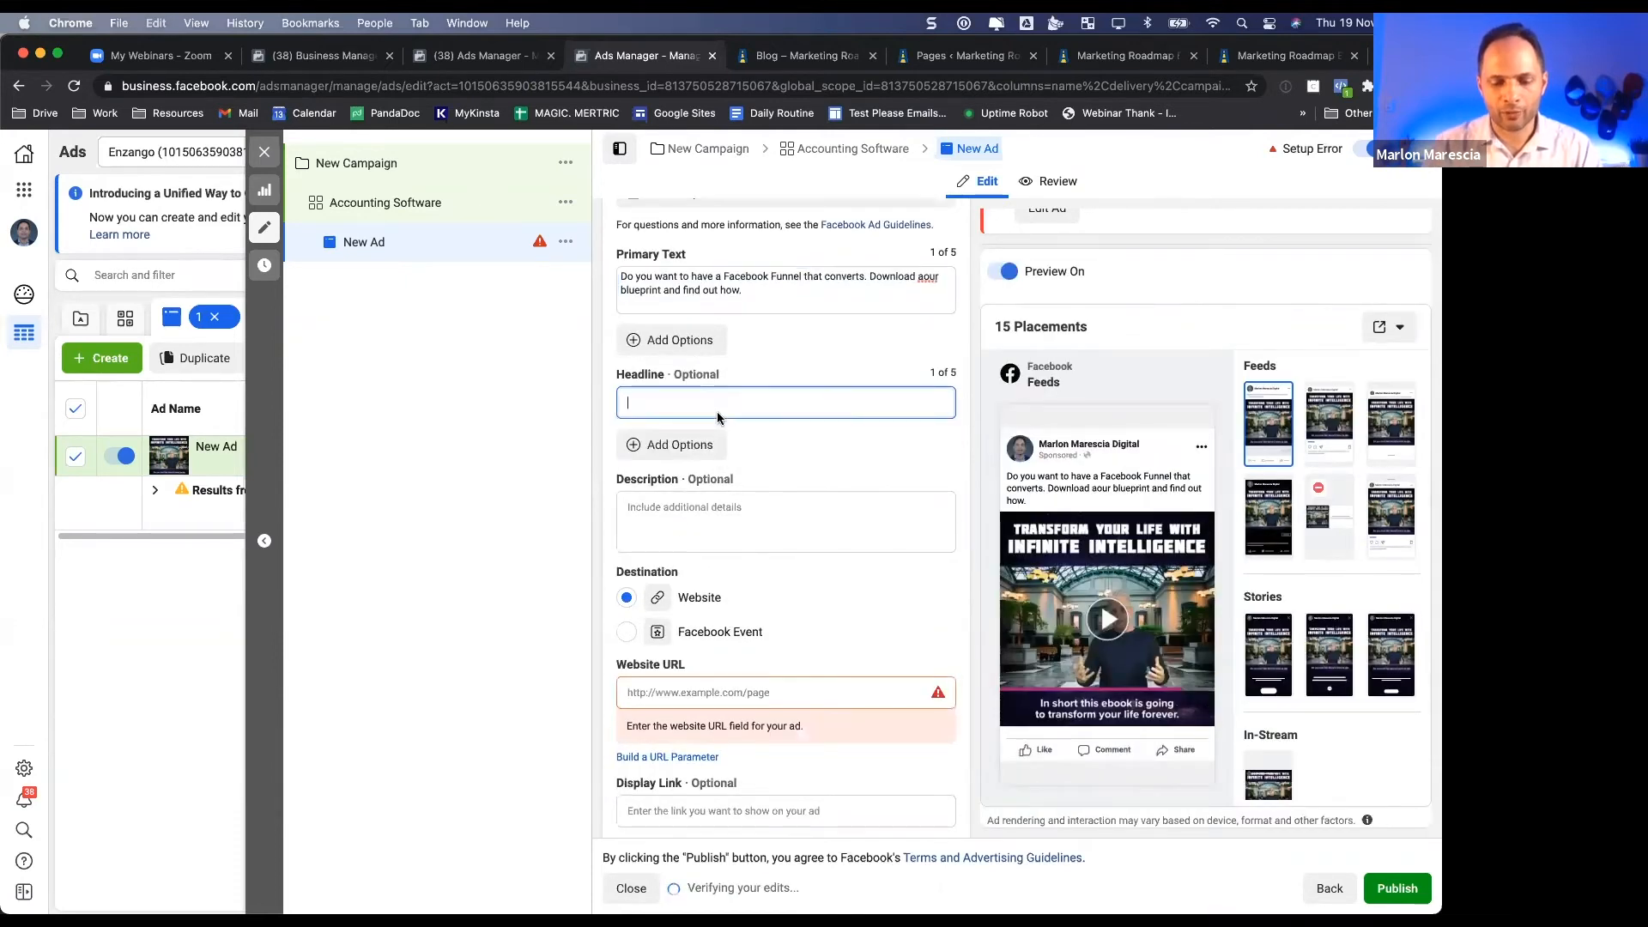
{"action": "type", "text": "Marketing "}
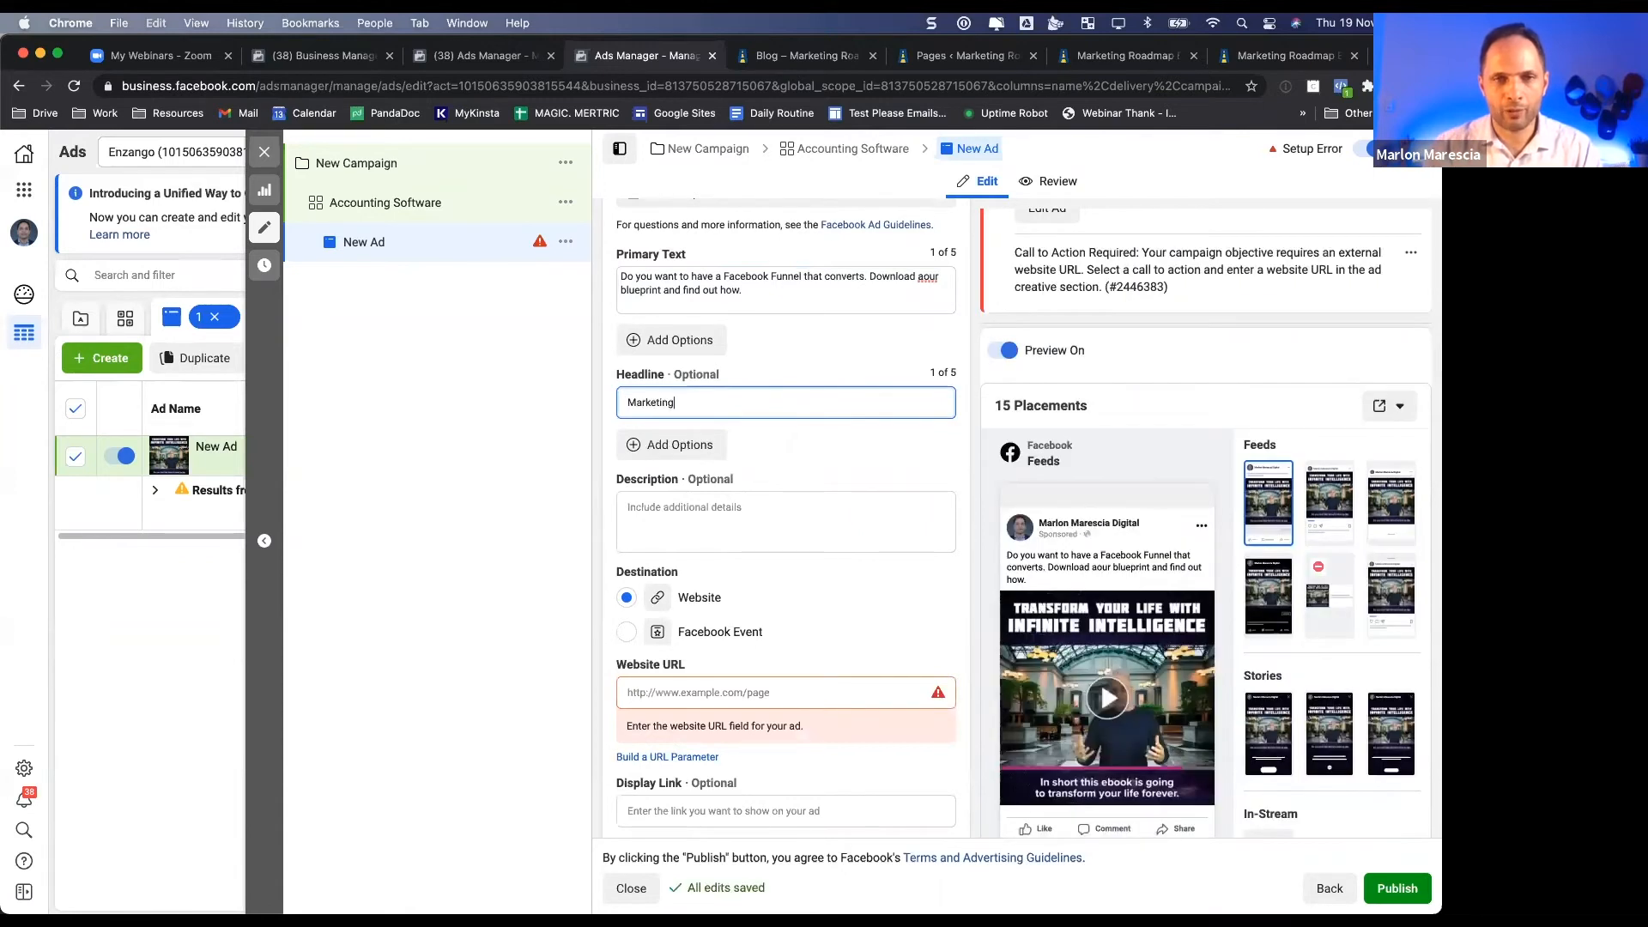
{"action": "type", "text": "Roadmap Bluep"}
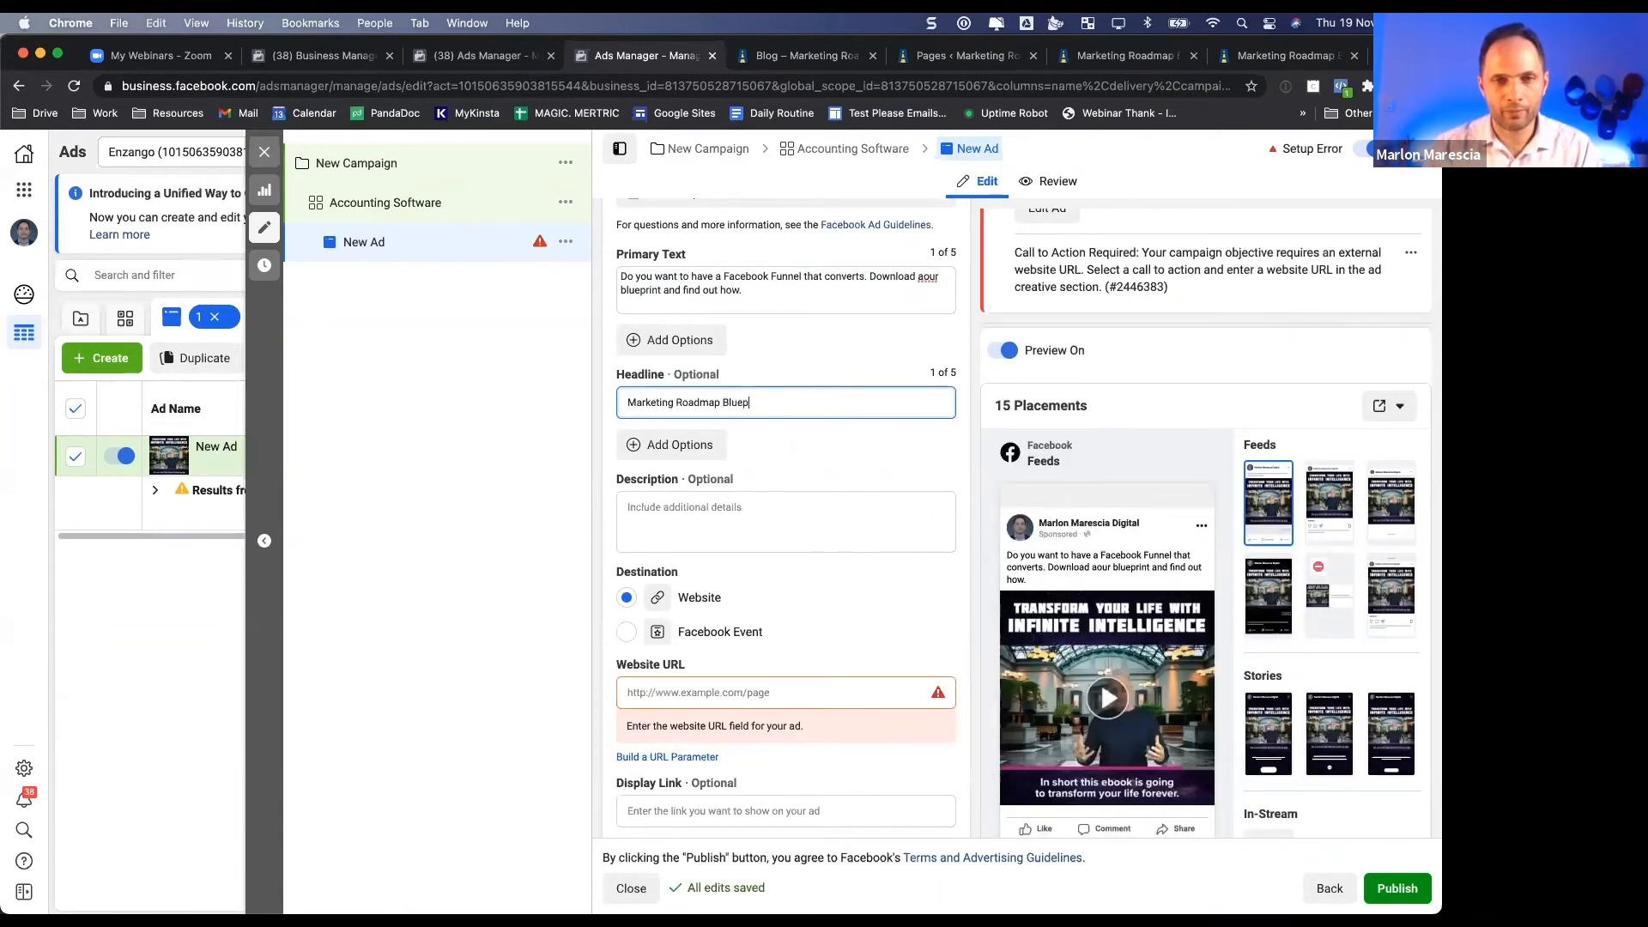
{"action": "type", "text": "rint"}
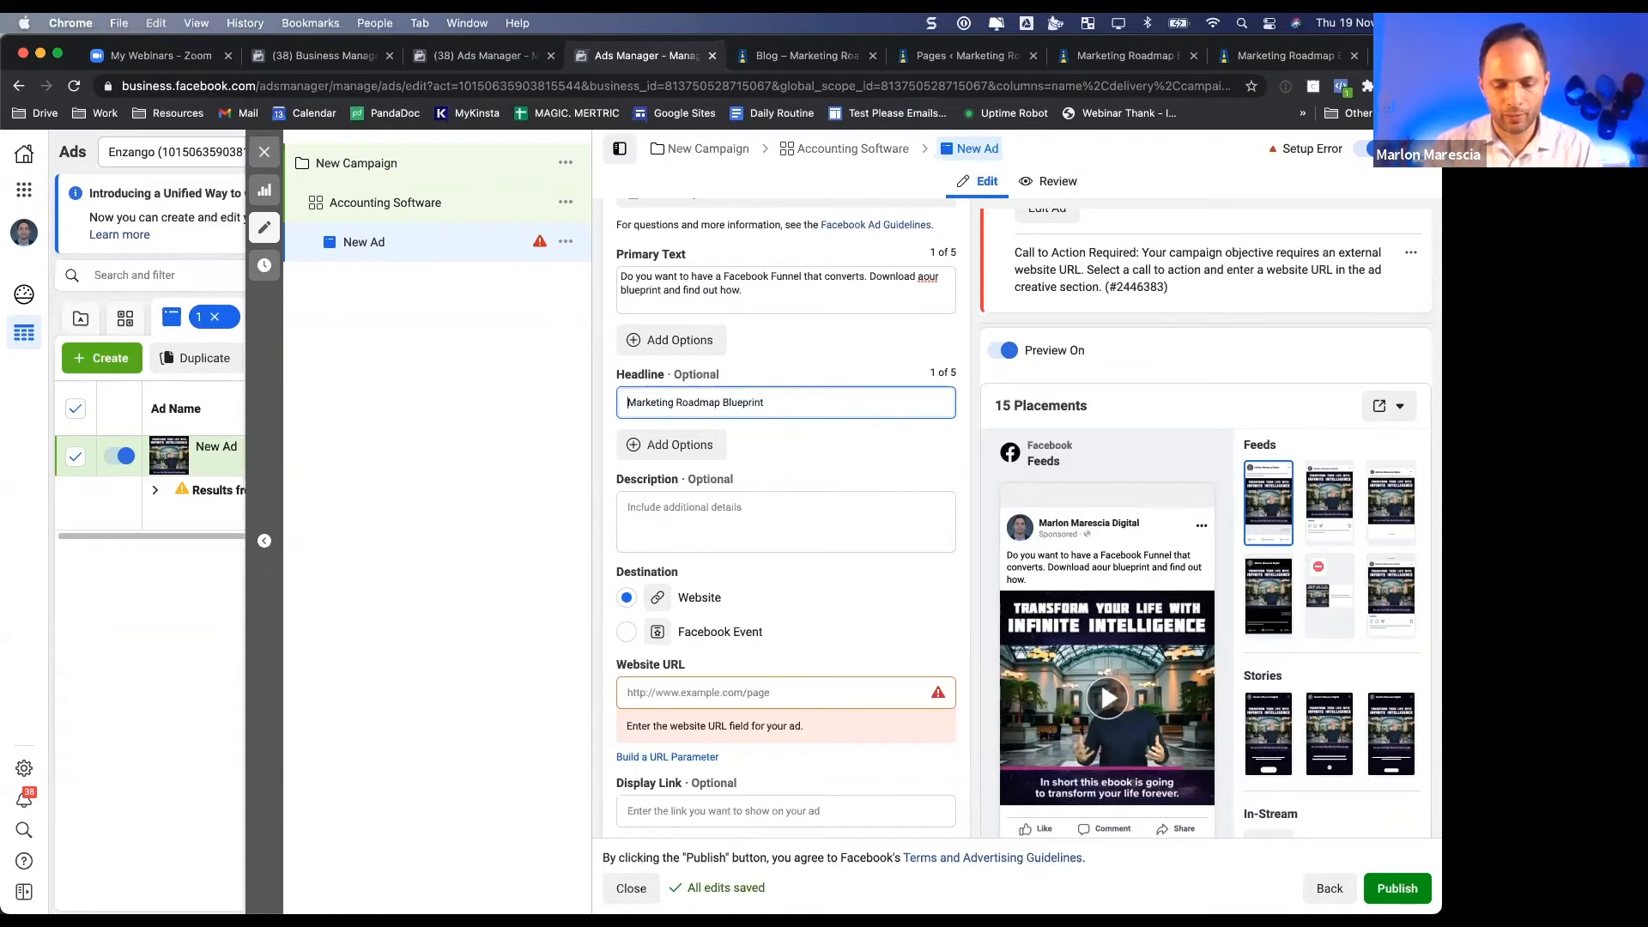
{"action": "type", "text": "DOWNL"}
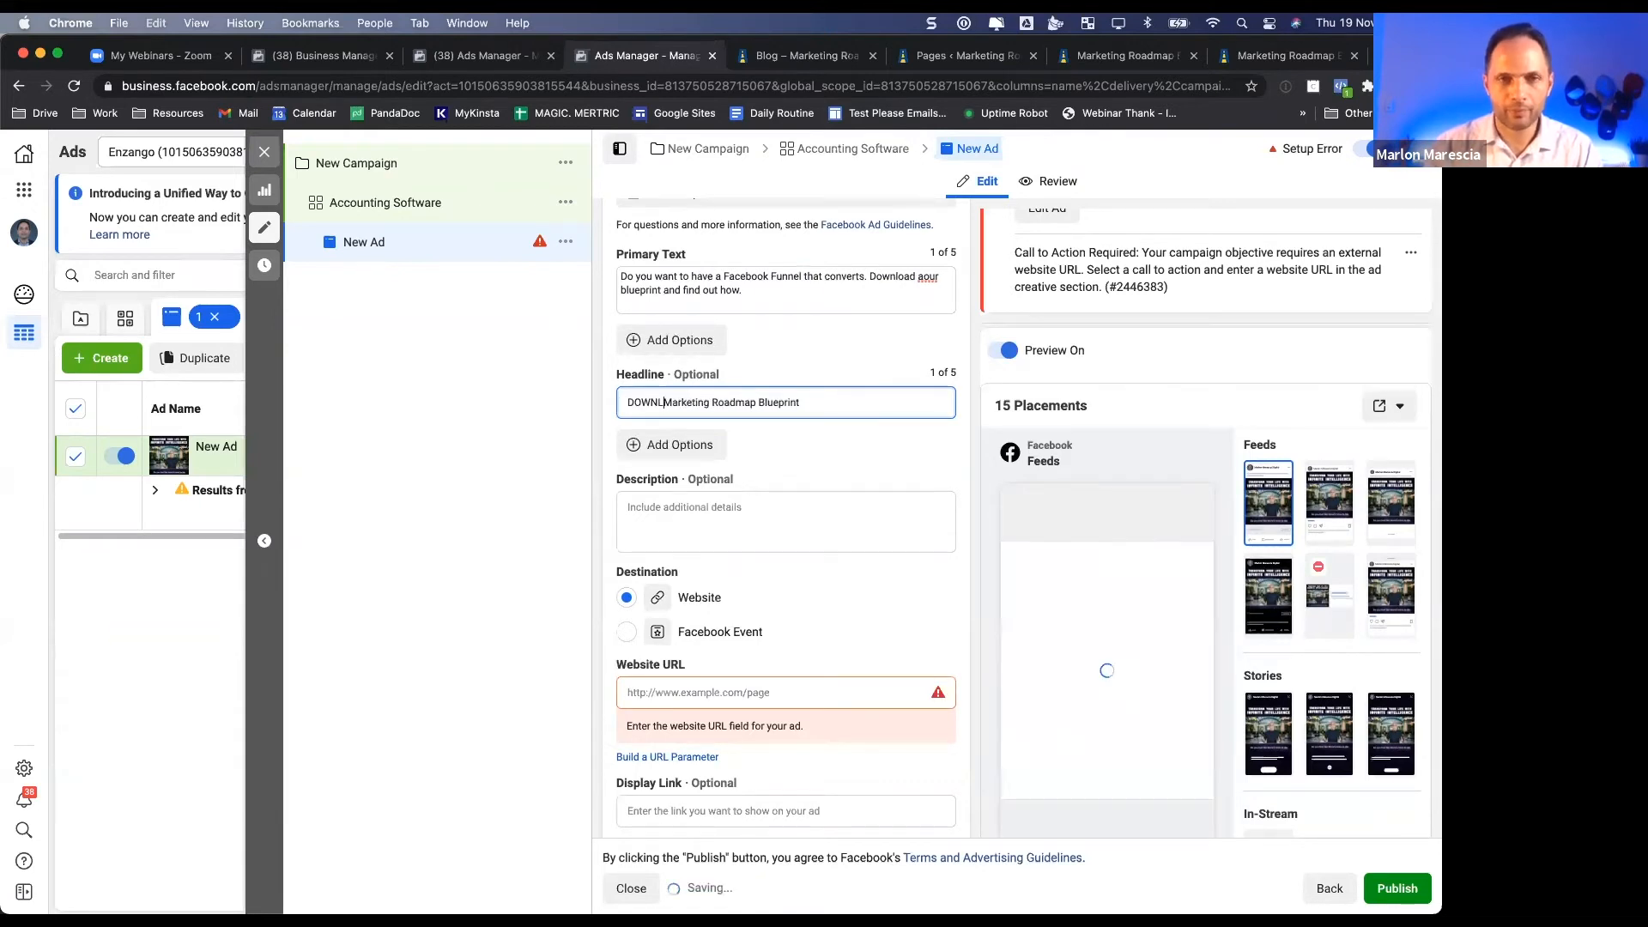
{"action": "type", "text": "OAD -"}
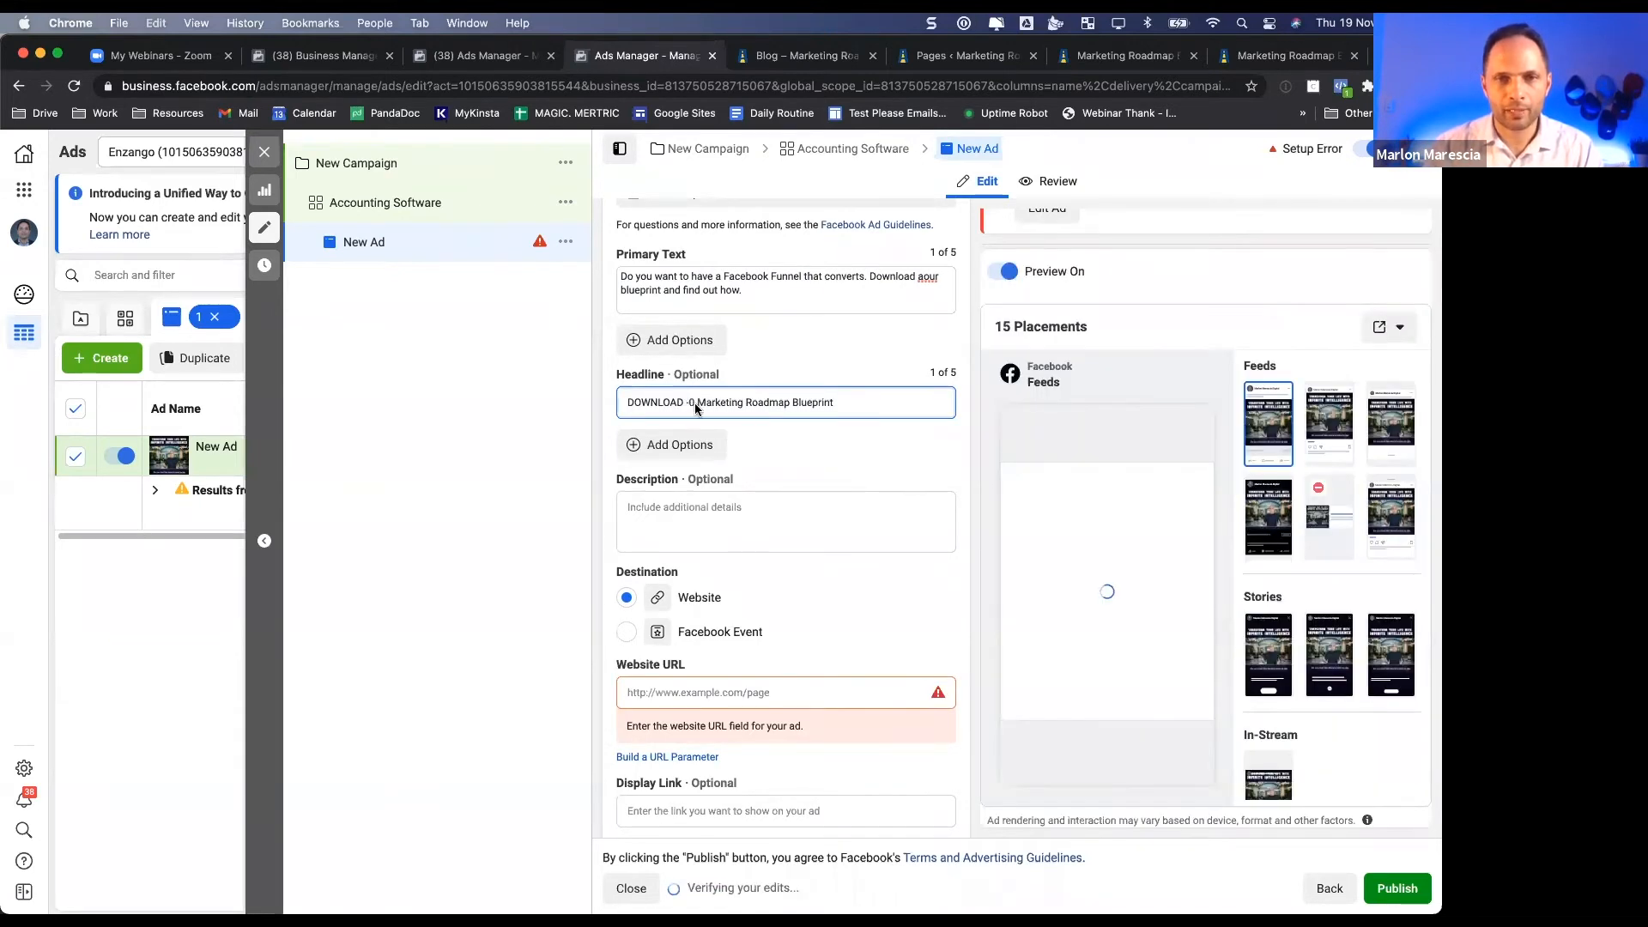
{"action": "key", "text": "BackSpace"}
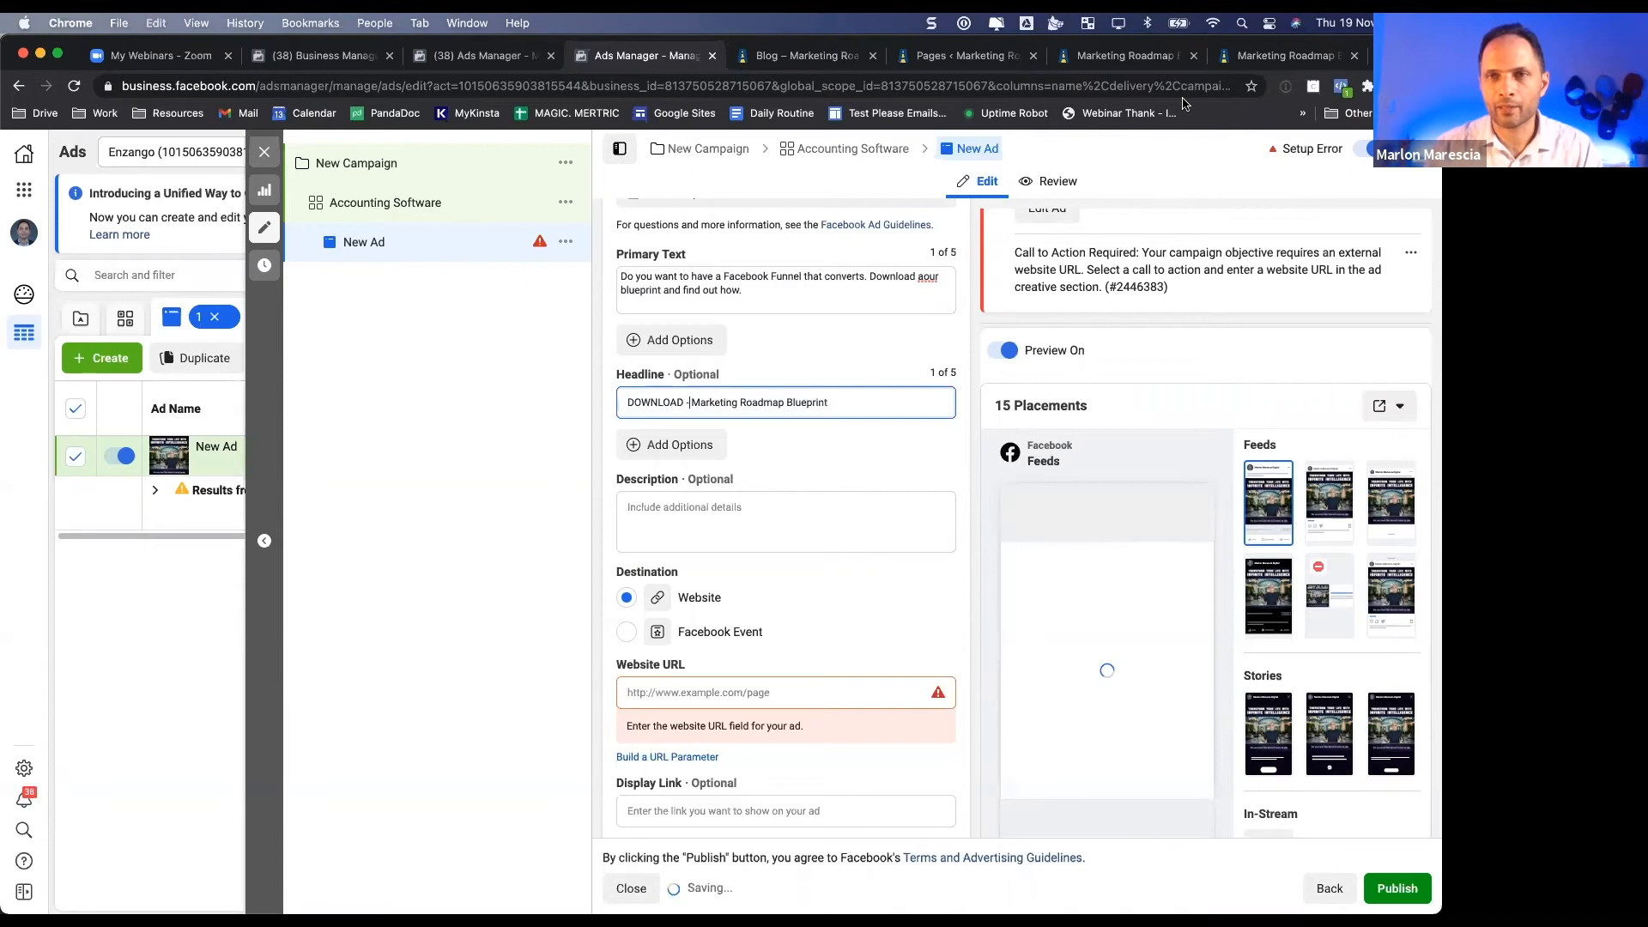
- Copy the Marketing Roadmap Blueprint landing page's address up to "mr-blueprint", without the trailing #Download anchor
{"action": "left_click", "coordinate": [1145, 66]}
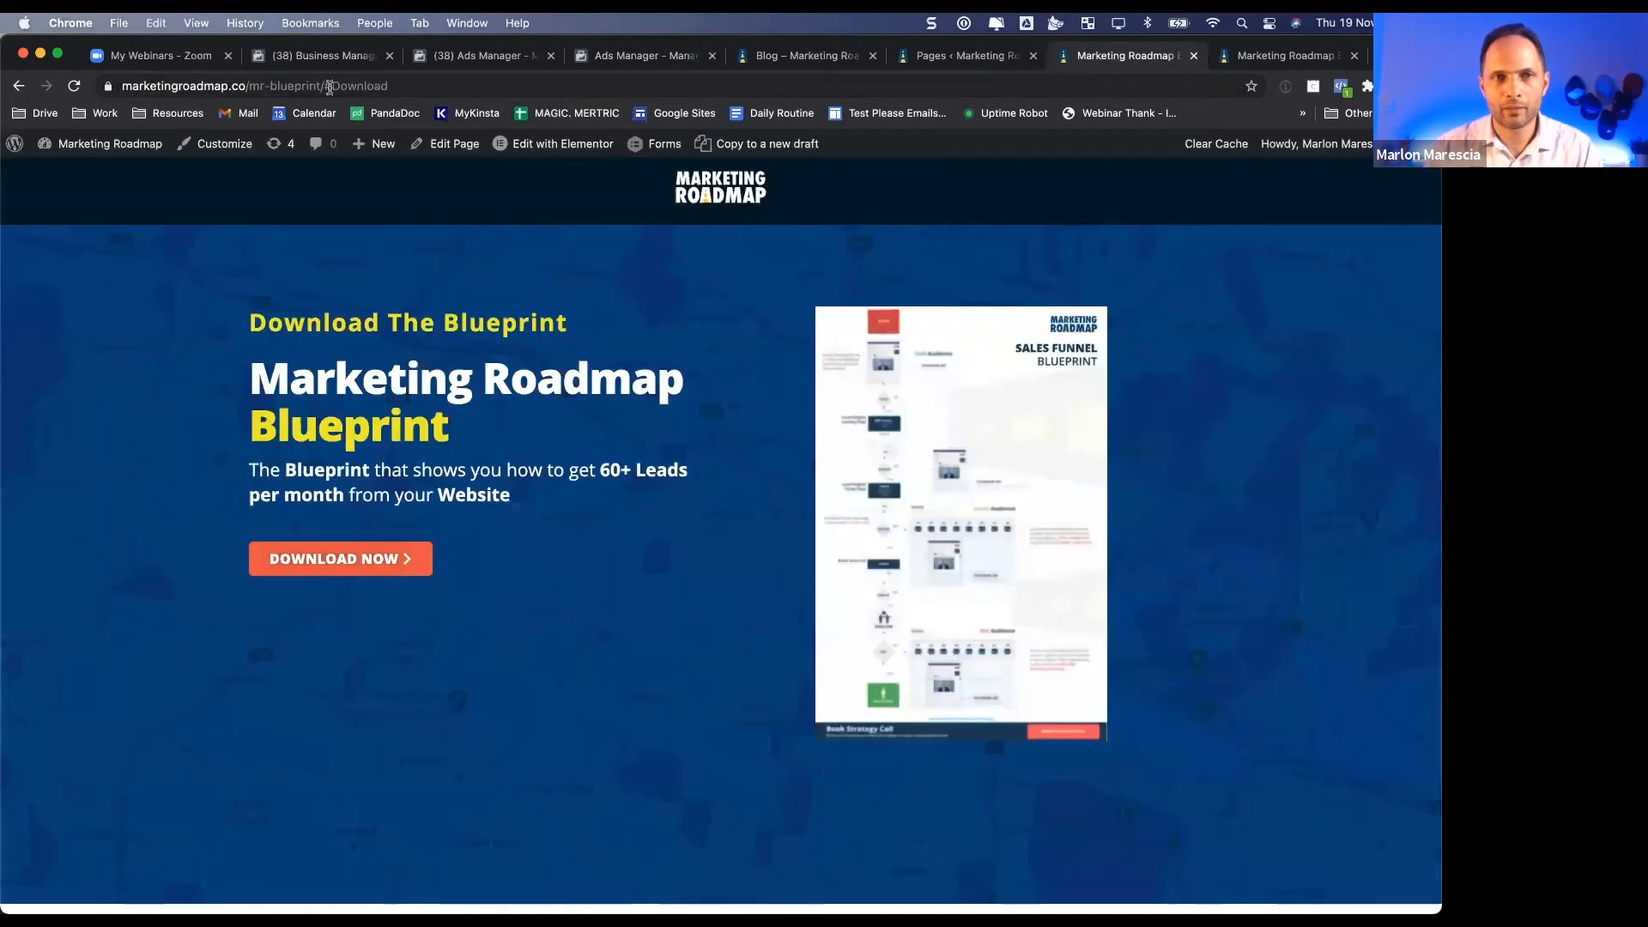
{"action": "left_click", "coordinate": [330, 87]}
{"action": "left_click", "coordinate": [330, 87]}
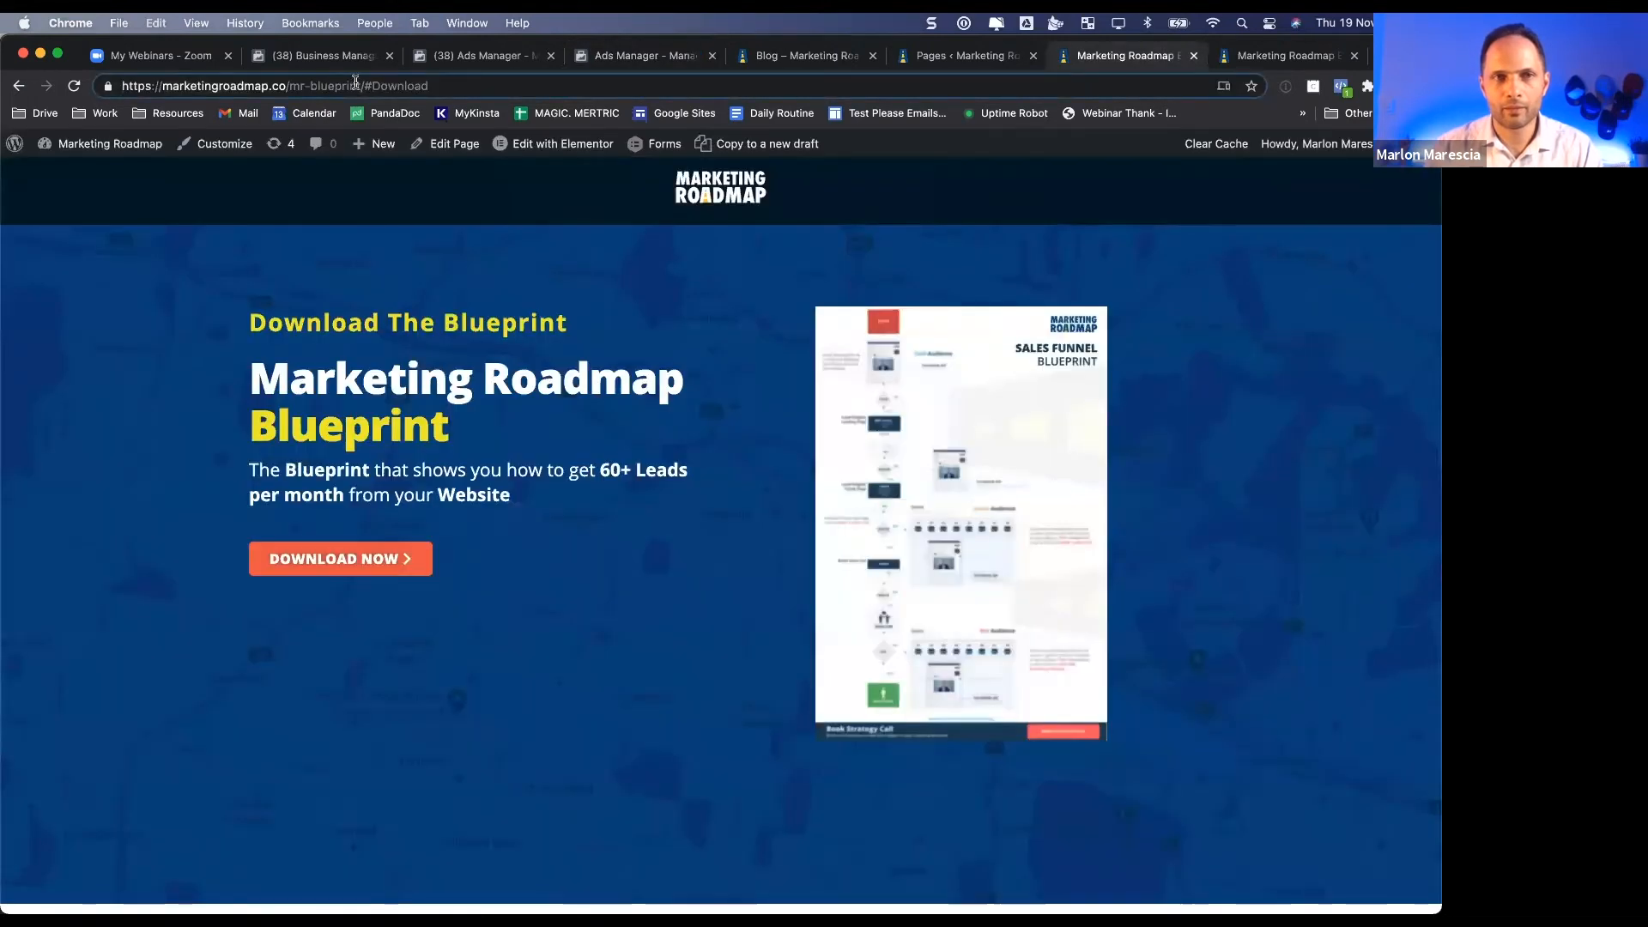
{"action": "left_click_drag", "start_coordinate": [361, 84], "coordinate": [113, 82]}
{"action": "key", "text": "super+c"}
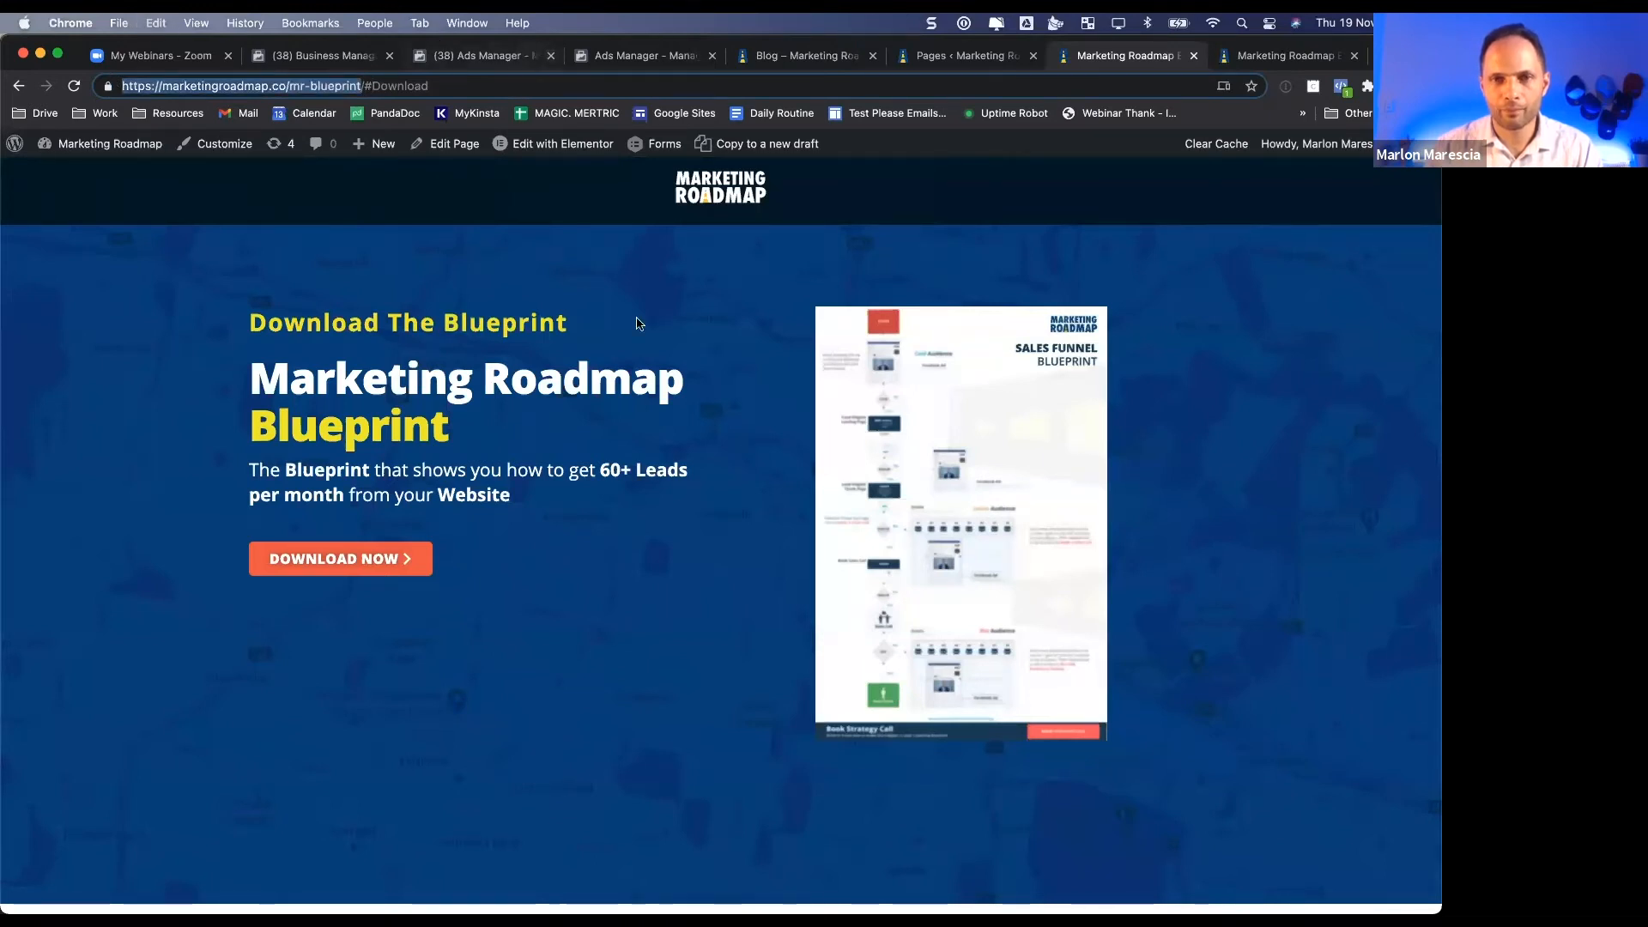
{"action": "left_click", "coordinate": [324, 55]}
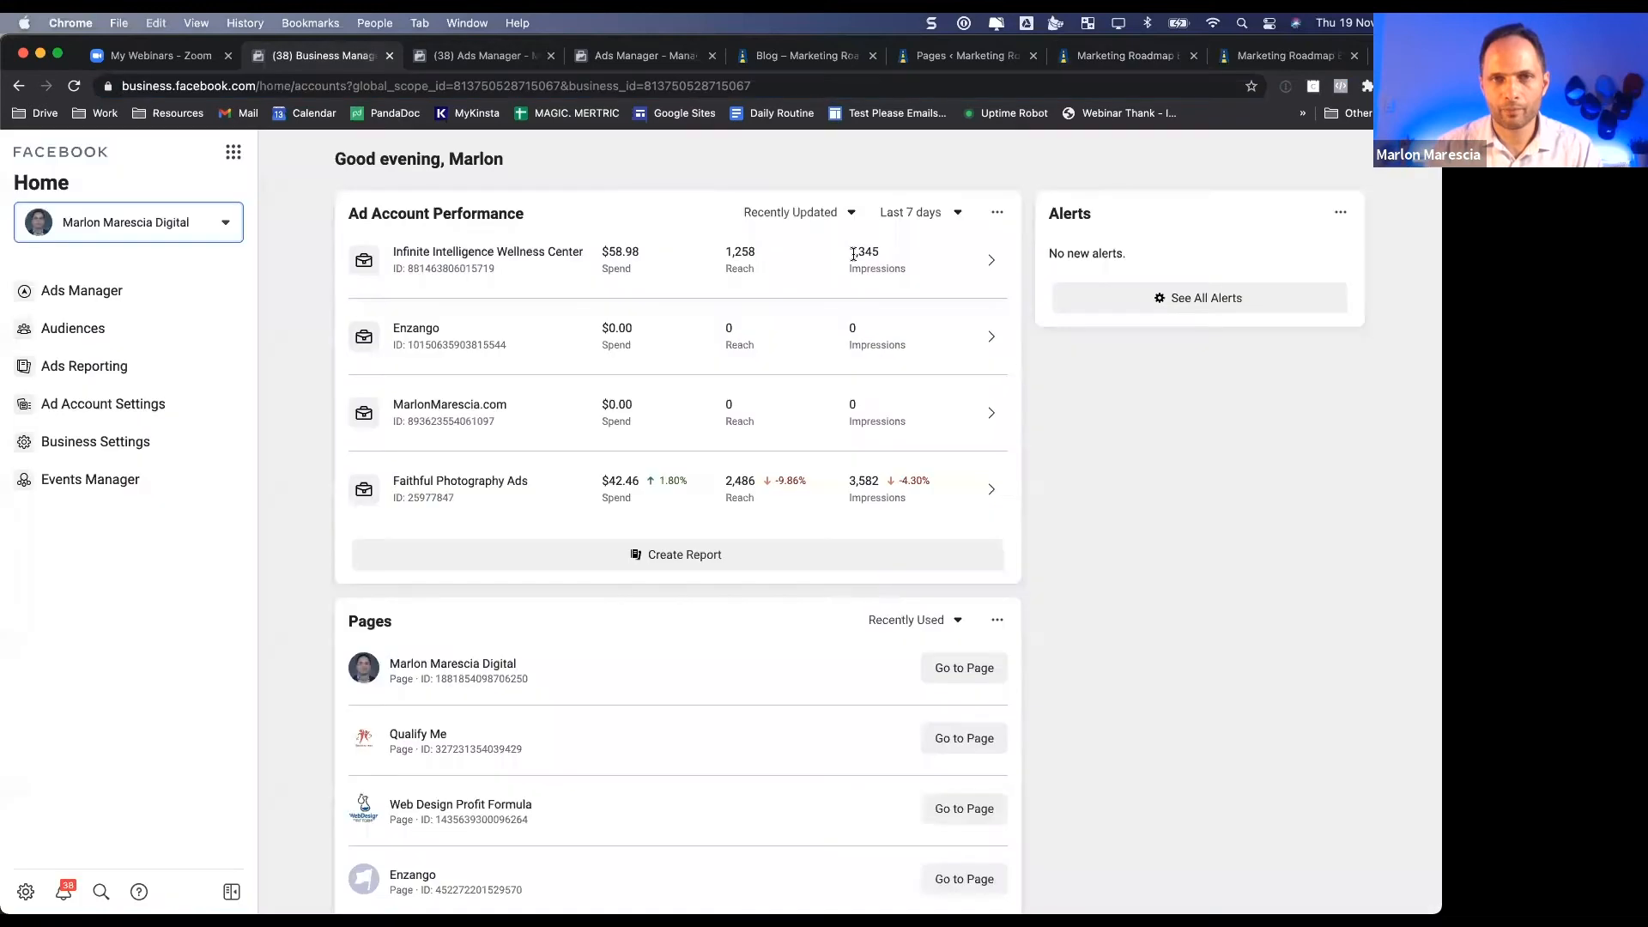
{"action": "scroll", "coordinate": [853, 253], "scroll_direction": "down", "scroll_amount": 1}
{"action": "left_click", "coordinate": [489, 65]}
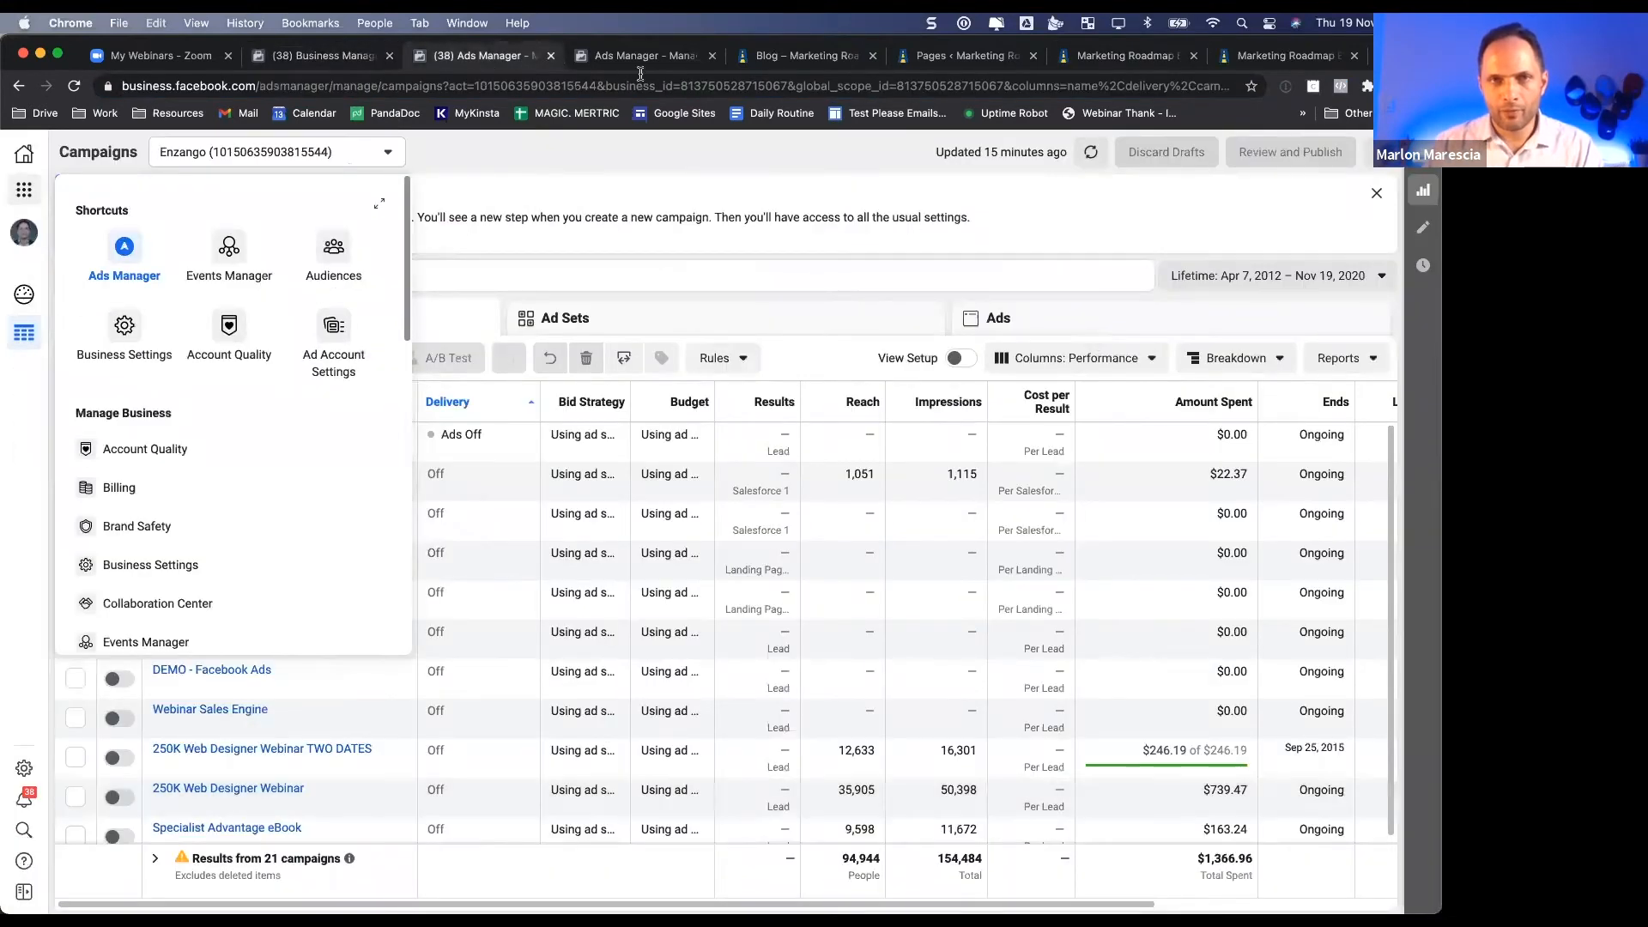
{"action": "key", "text": "ctrl+Tab"}
{"action": "left_click", "coordinate": [748, 693]}
{"action": "key", "text": "super+v"}
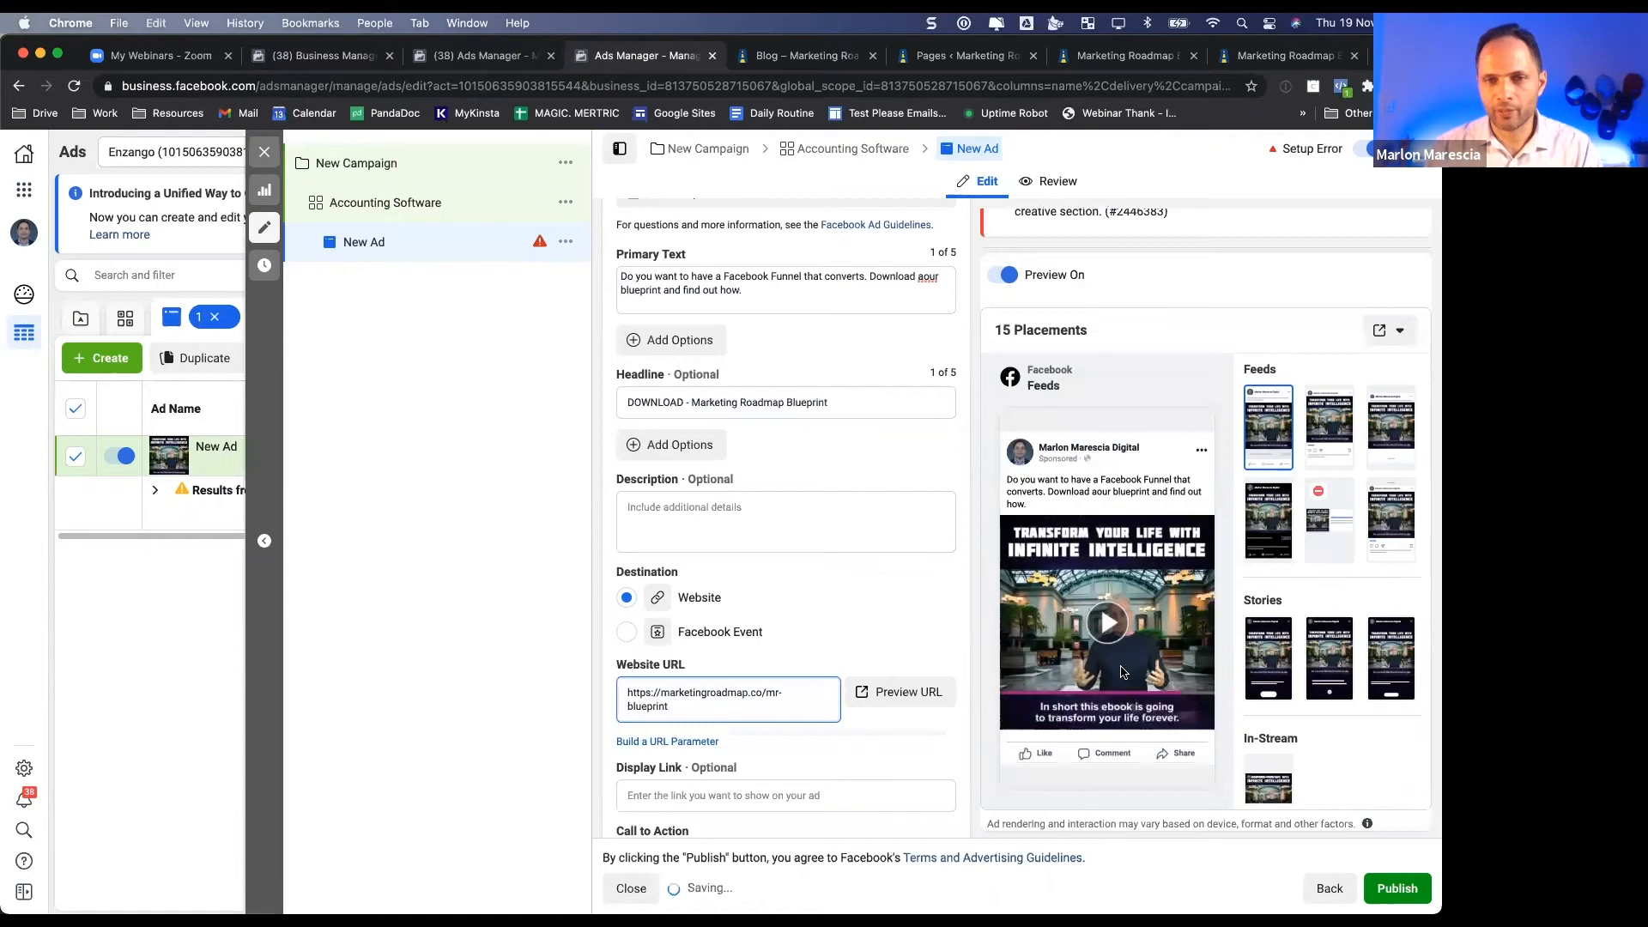
- Enter the filler text "sfasdahgjashgdjhgsdfjhgjsdhf" as the ad's description
{"action": "left_click", "coordinate": [637, 505]}
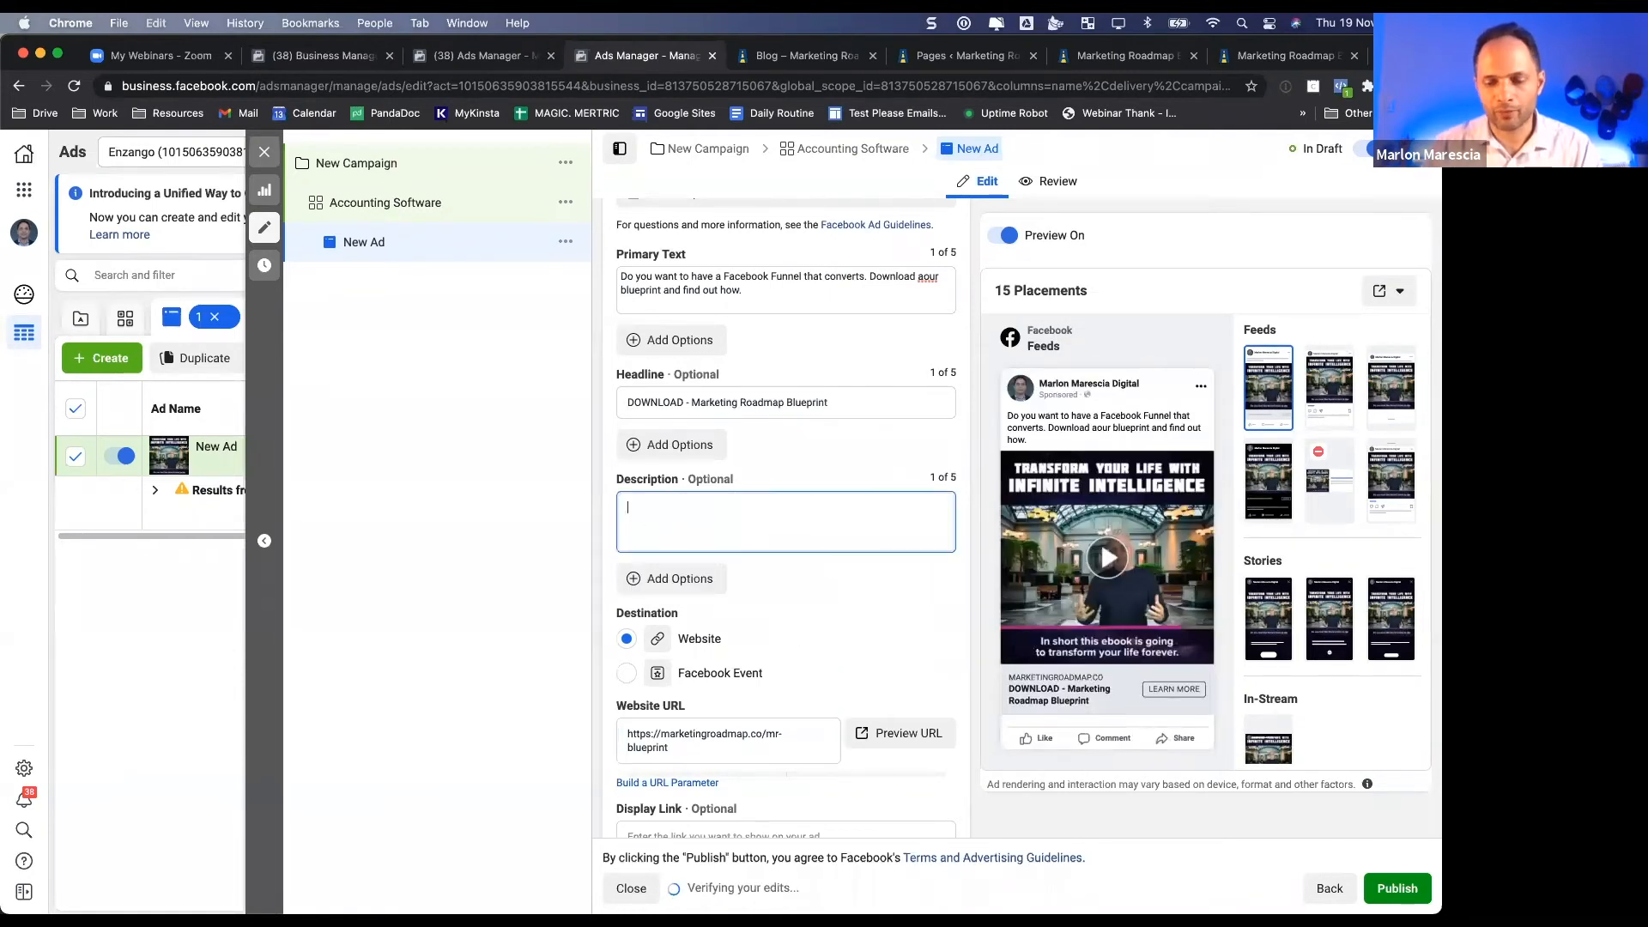
{"action": "type", "text": "sfasdah"}
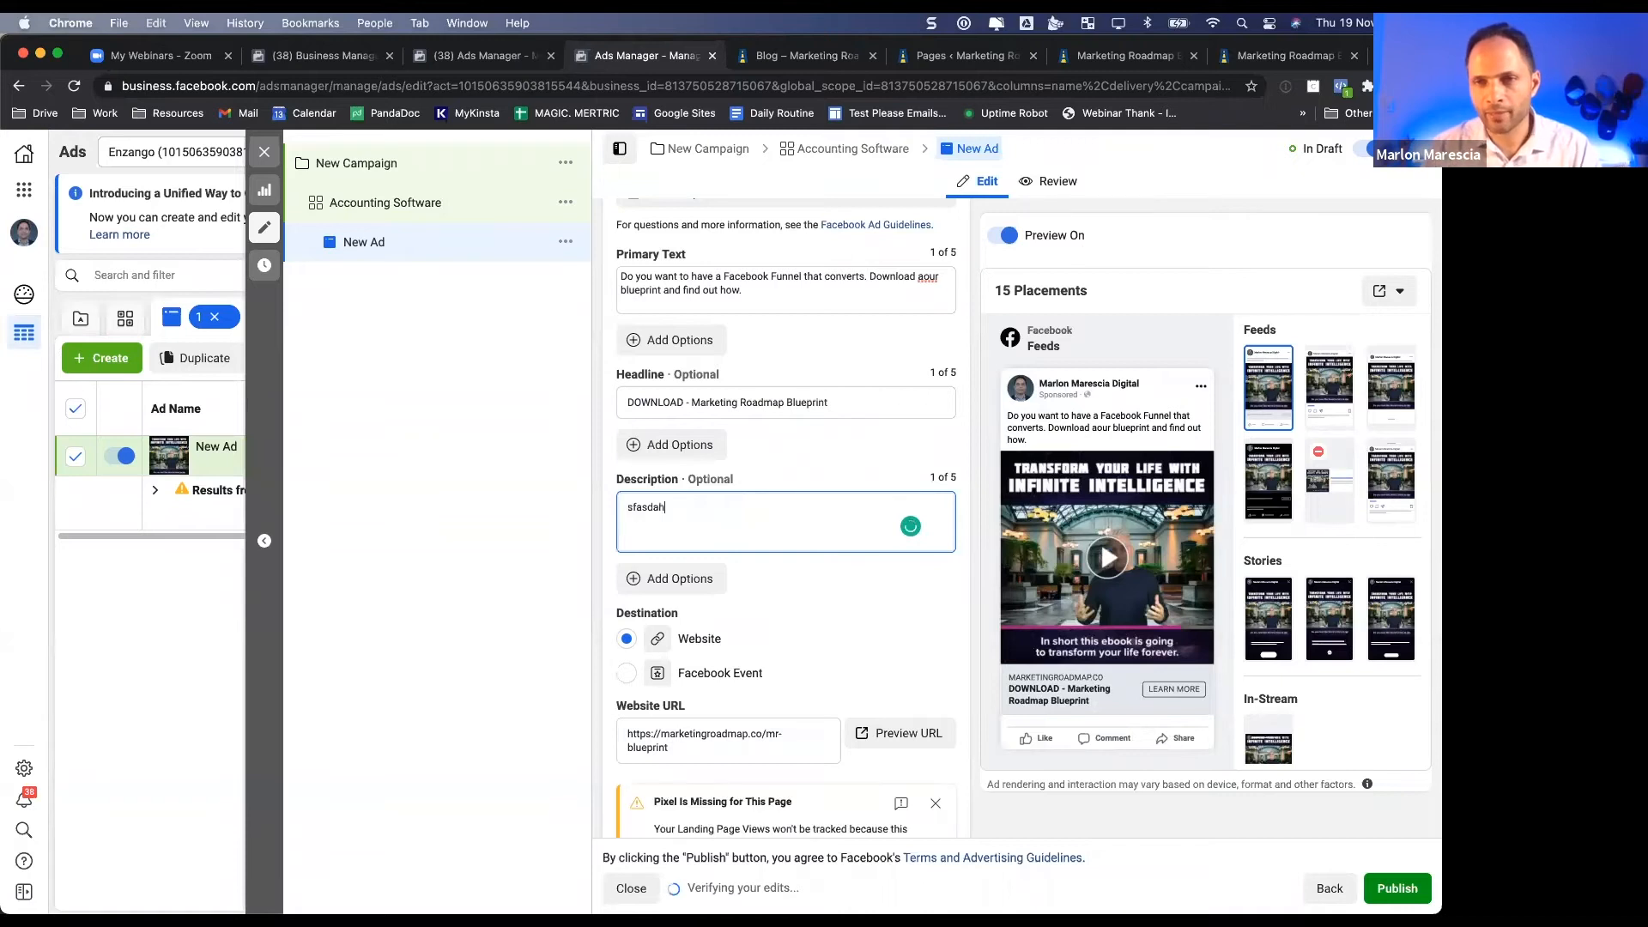
{"action": "type", "text": "gjashgdjhgsdfjhgjsdhf"}
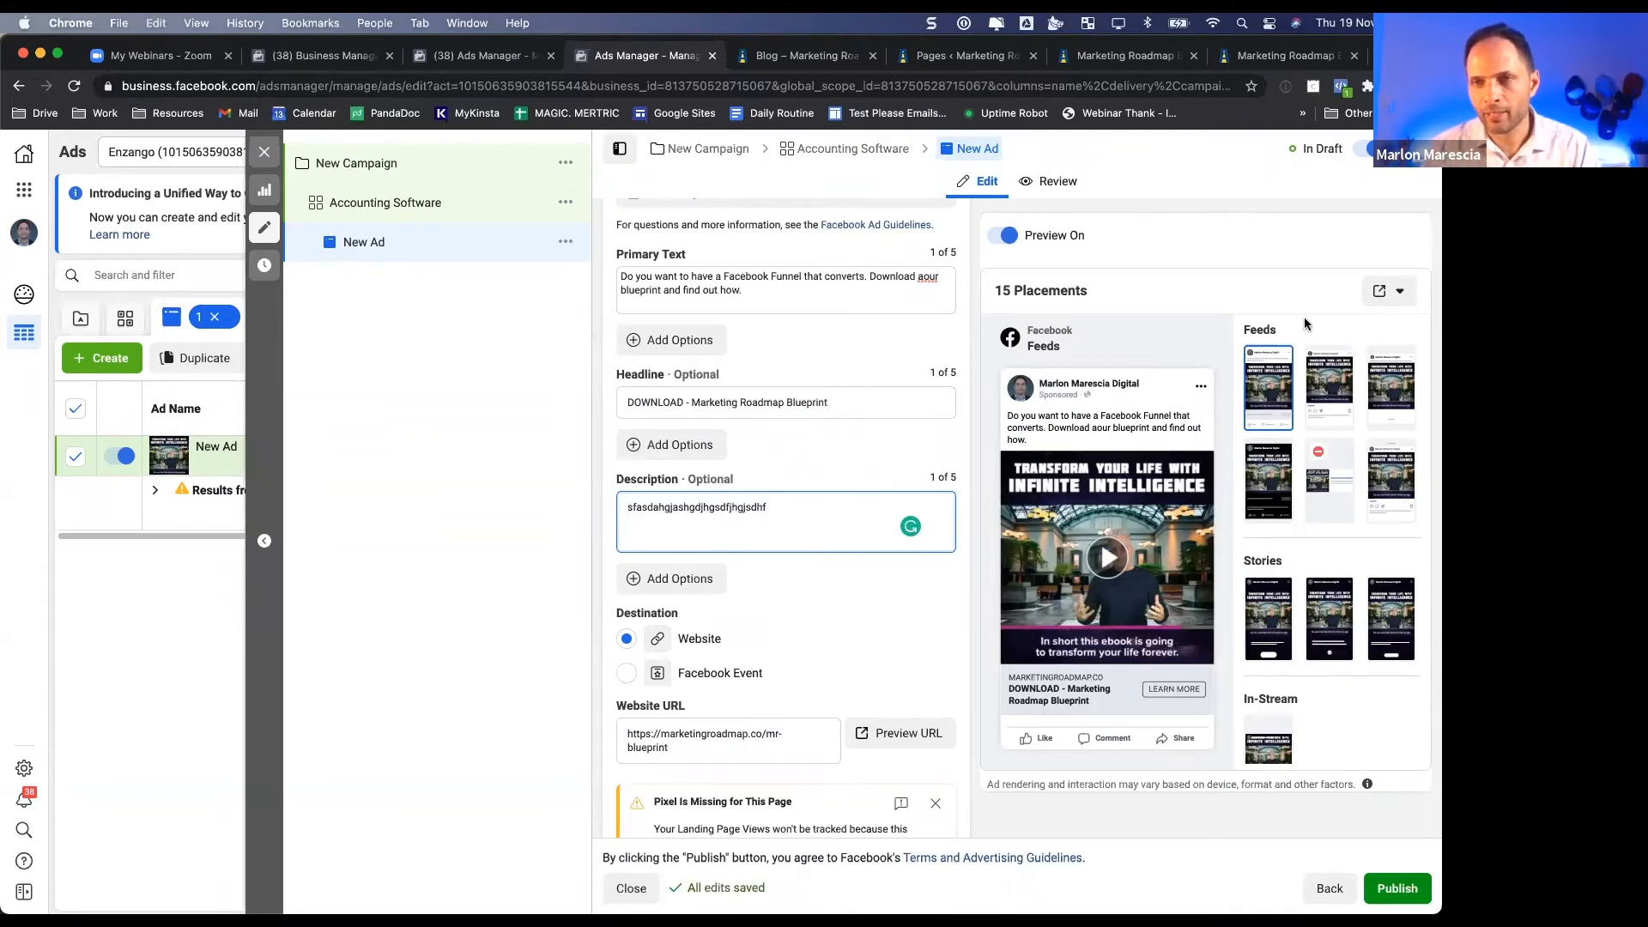
- Examine the ad's placement previews, the on-device preview option and the actions available for the Facebook Feeds preview
{"action": "left_click", "coordinate": [1392, 293]}
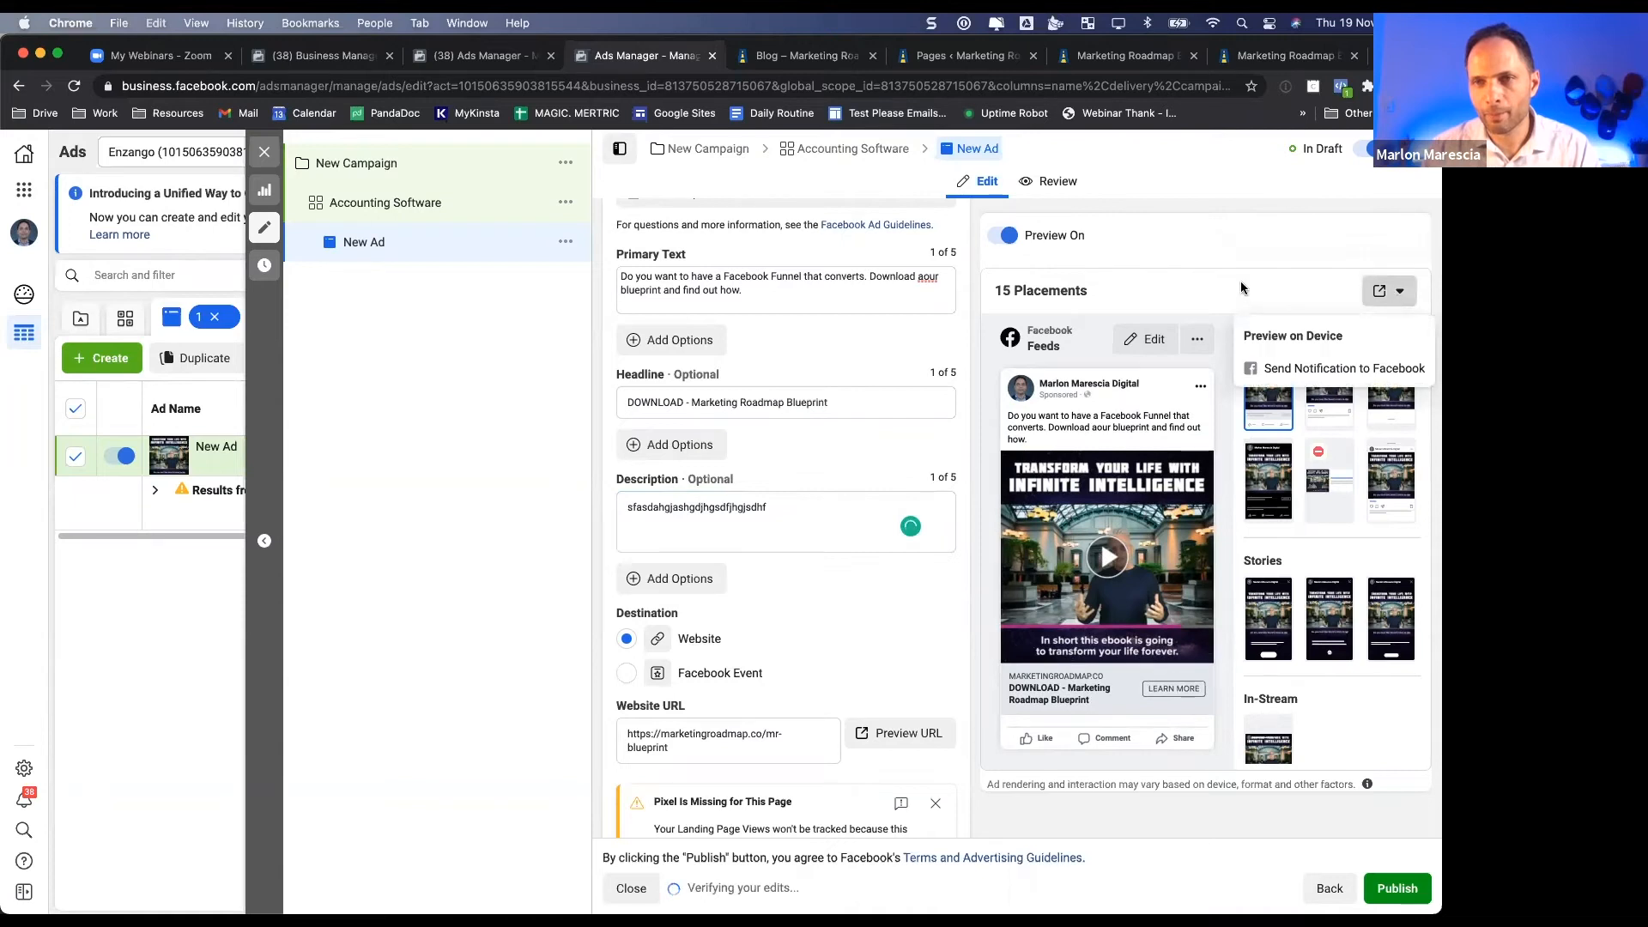
{"action": "left_click", "coordinate": [1199, 310]}
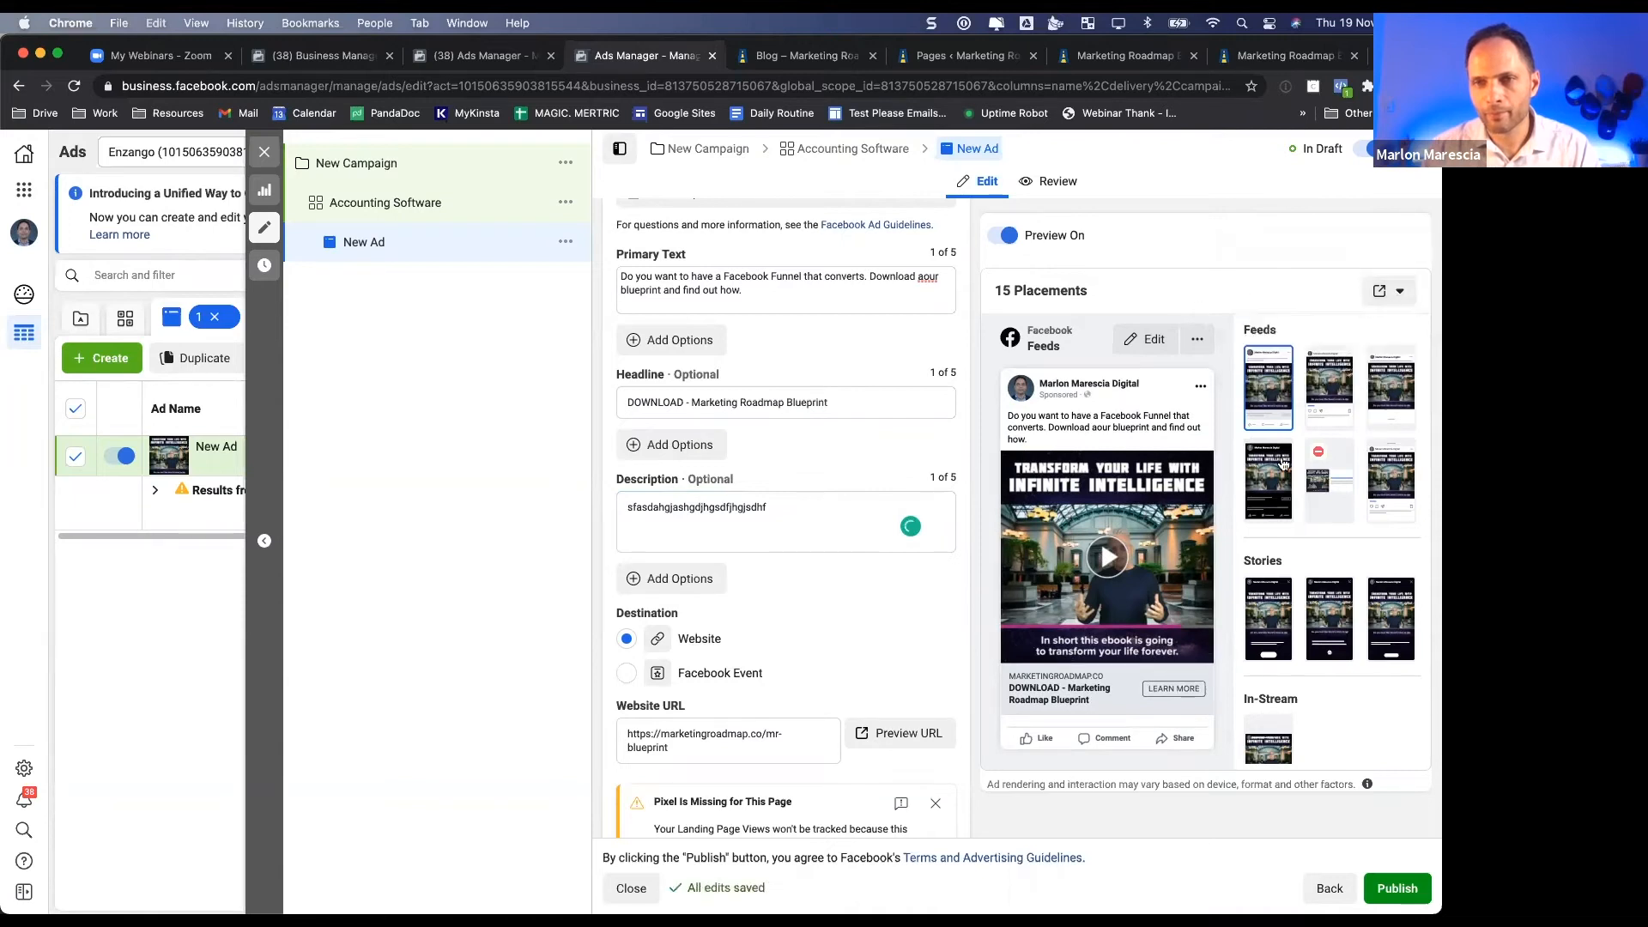
{"action": "scroll", "coordinate": [1282, 464], "scroll_direction": "down", "scroll_amount": 5}
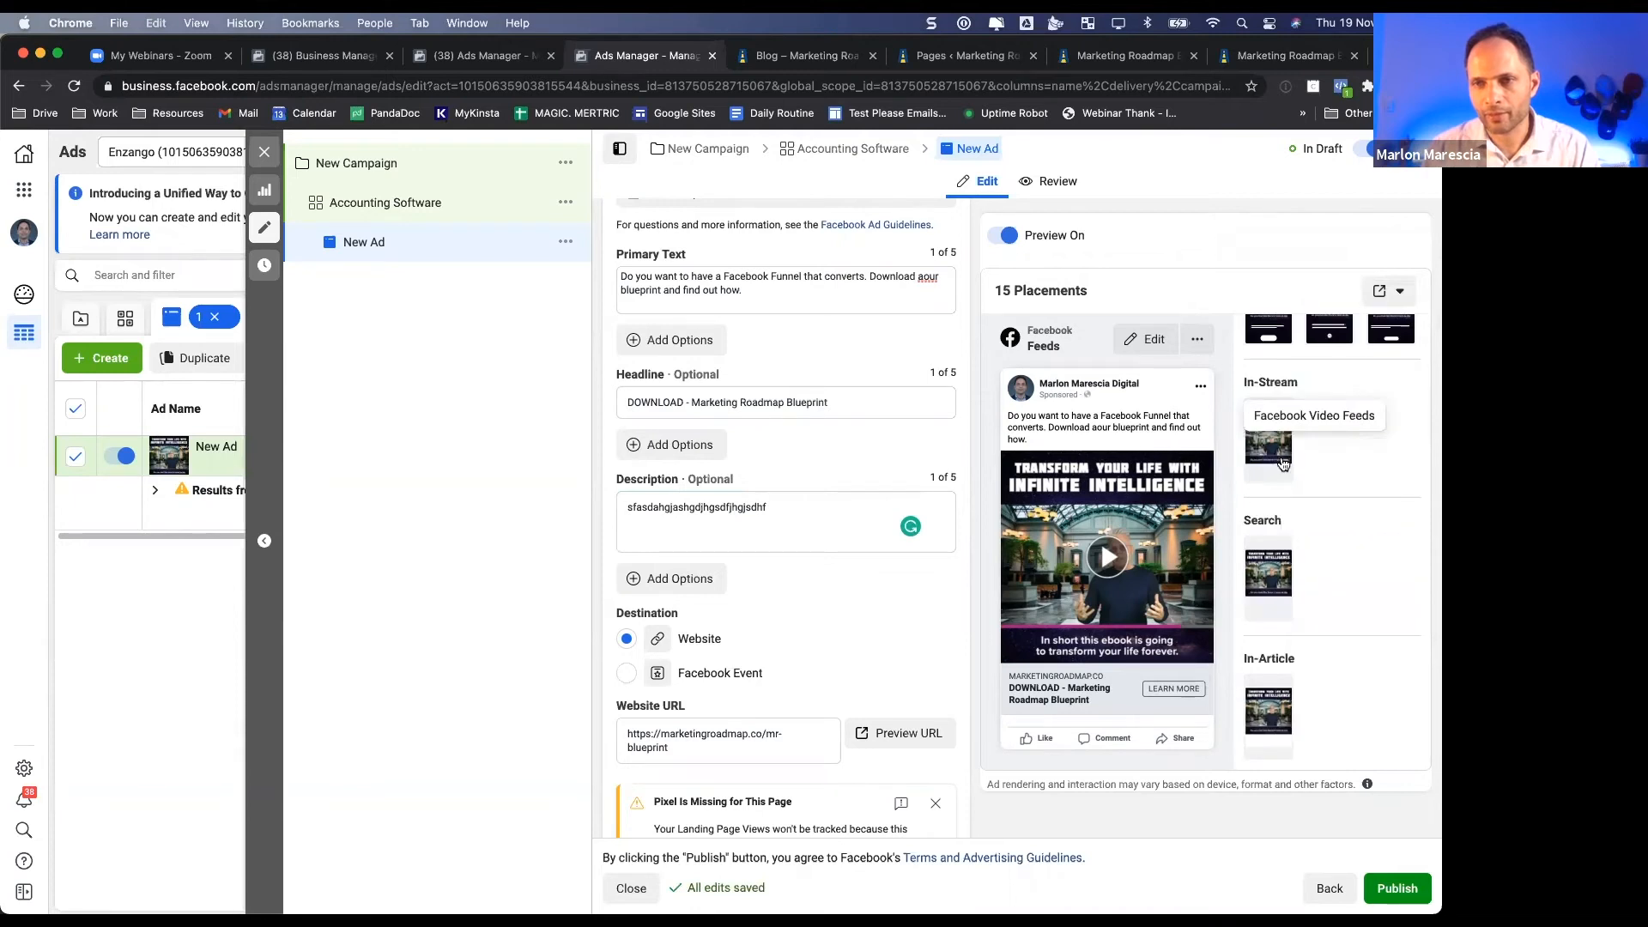
{"action": "scroll", "coordinate": [1282, 464], "scroll_direction": "up", "scroll_amount": 10}
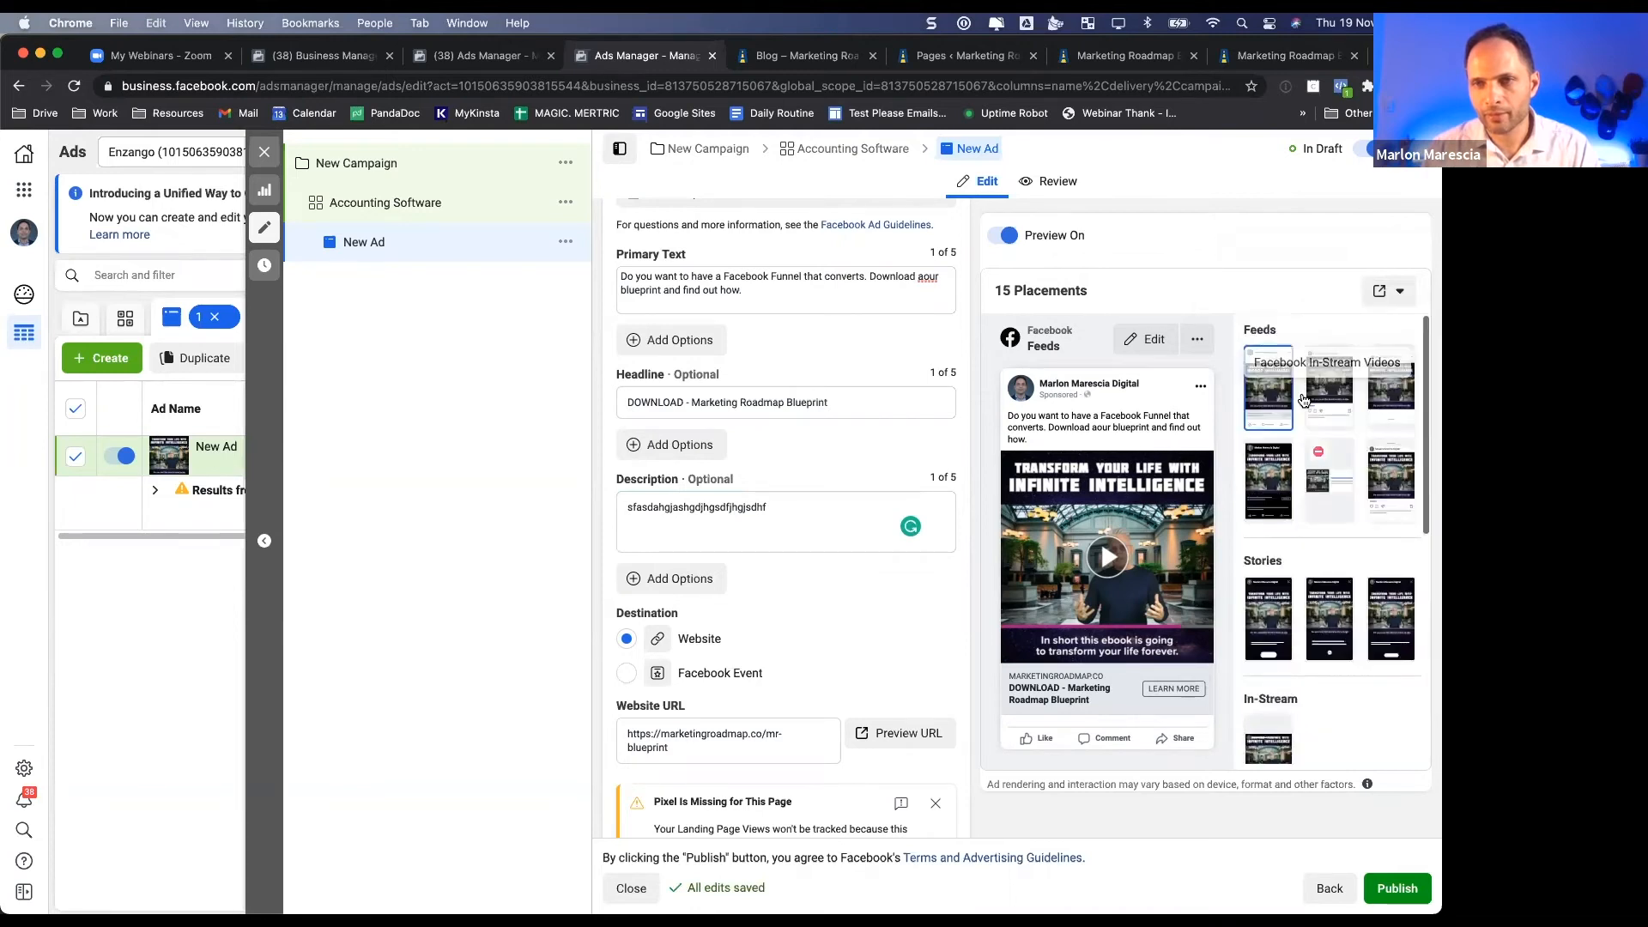
{"action": "left_click", "coordinate": [1380, 293]}
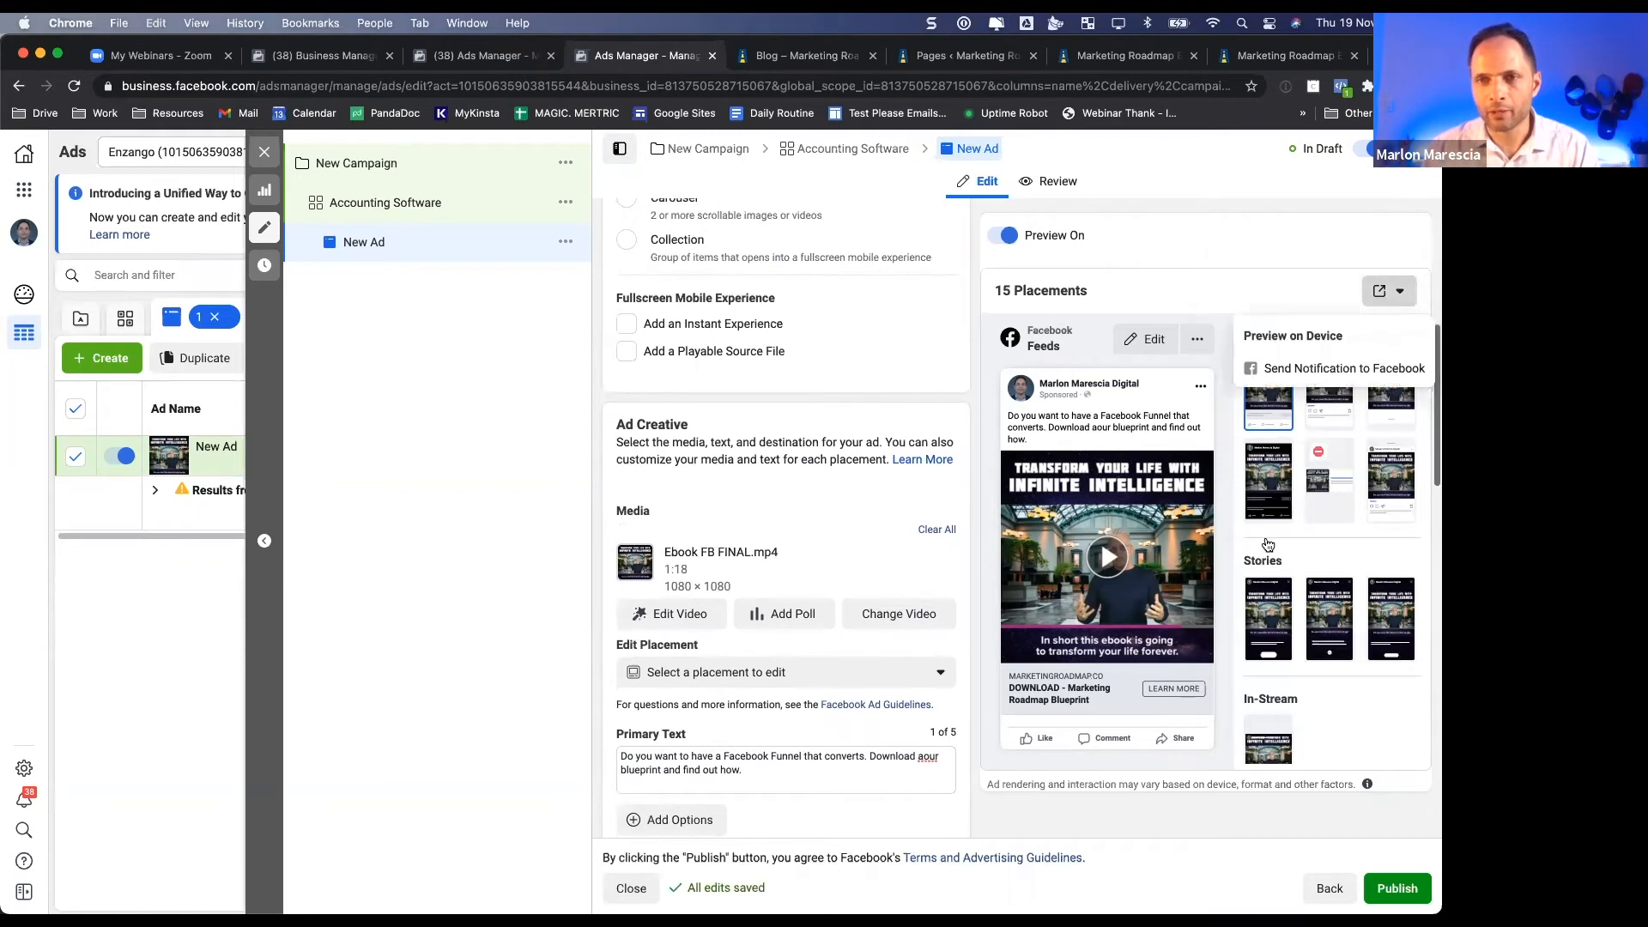
{"action": "left_click", "coordinate": [1370, 548]}
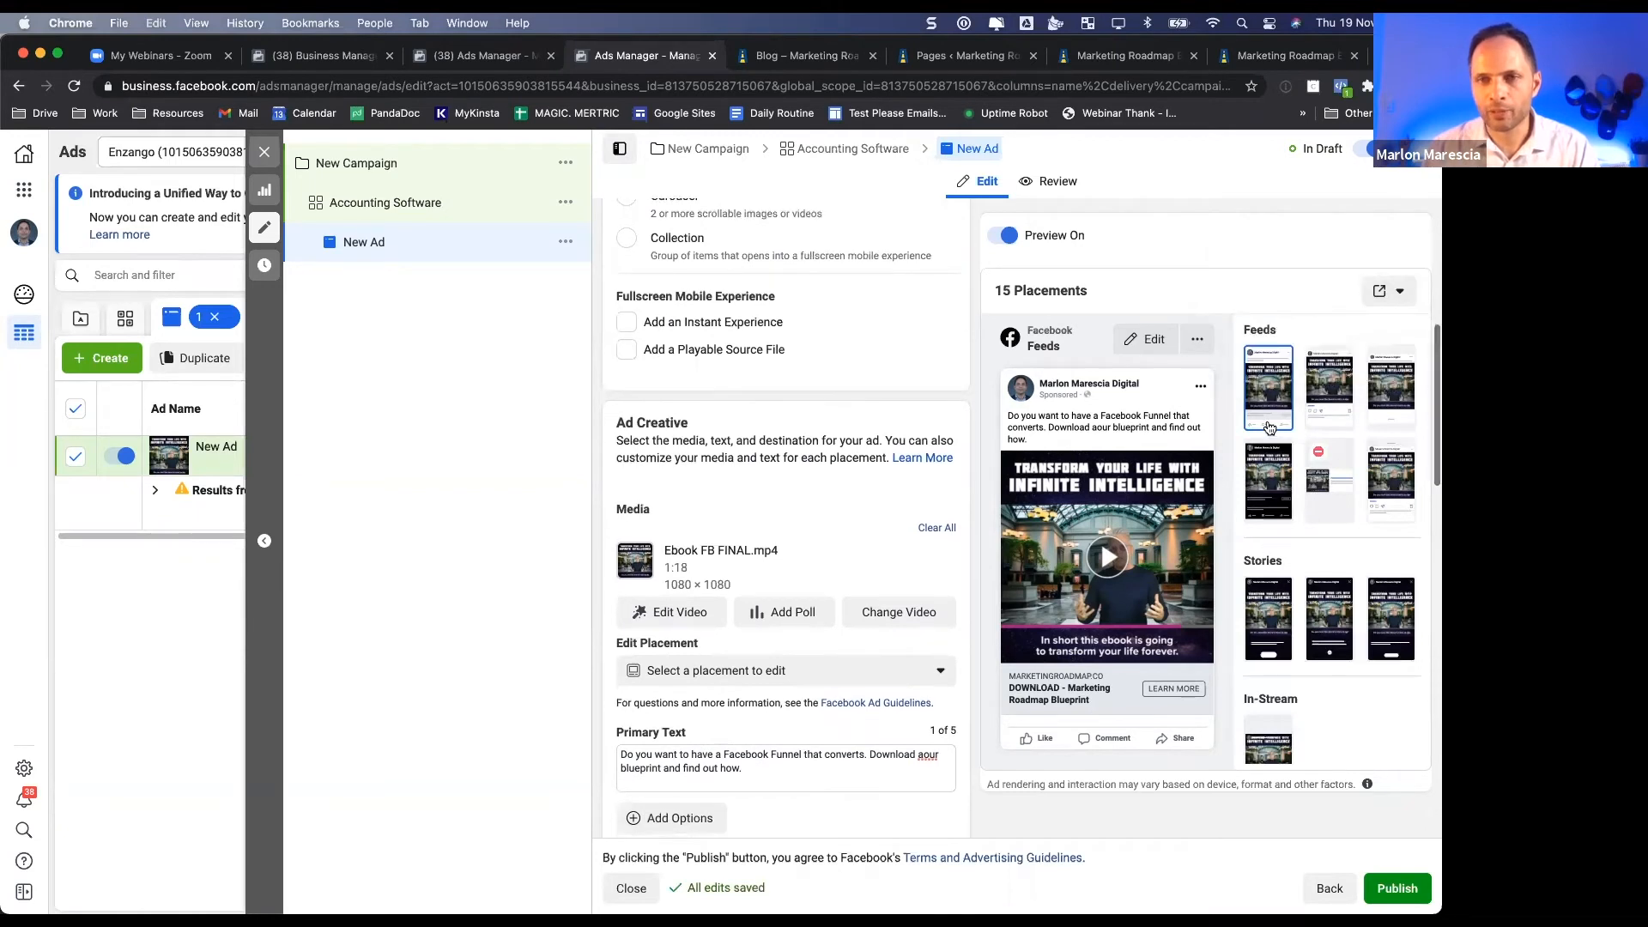
{"action": "left_click", "coordinate": [1196, 341]}
{"action": "scroll", "coordinate": [1197, 331], "scroll_direction": "up", "scroll_amount": 3}
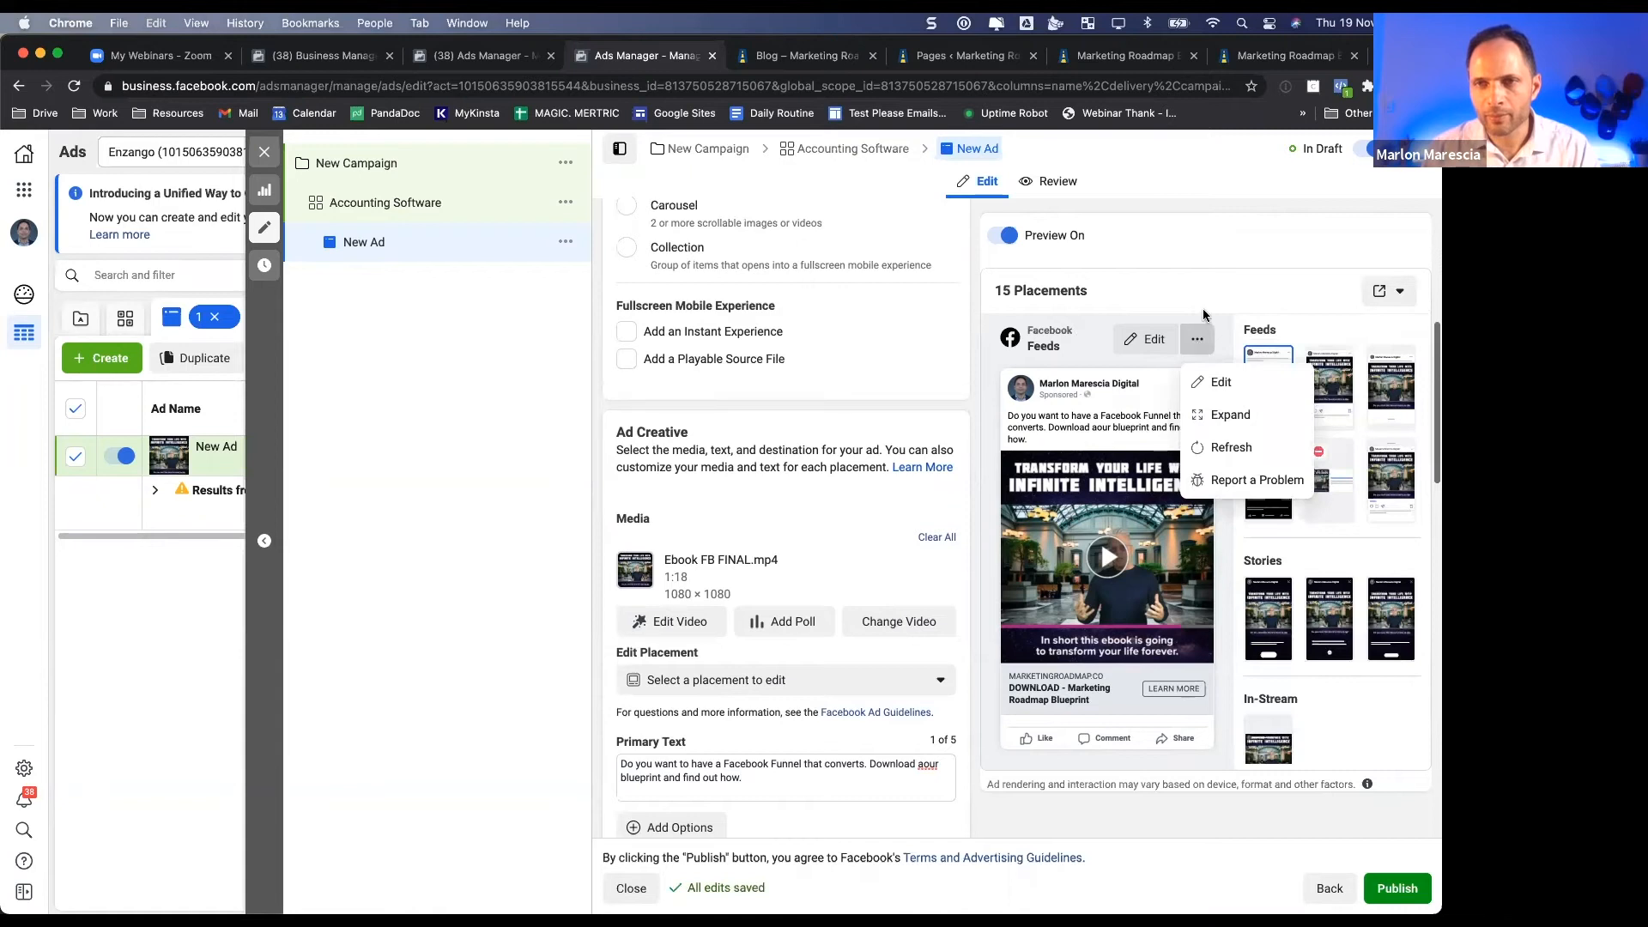
{"action": "scroll", "coordinate": [1203, 315], "scroll_direction": "up", "scroll_amount": 1}
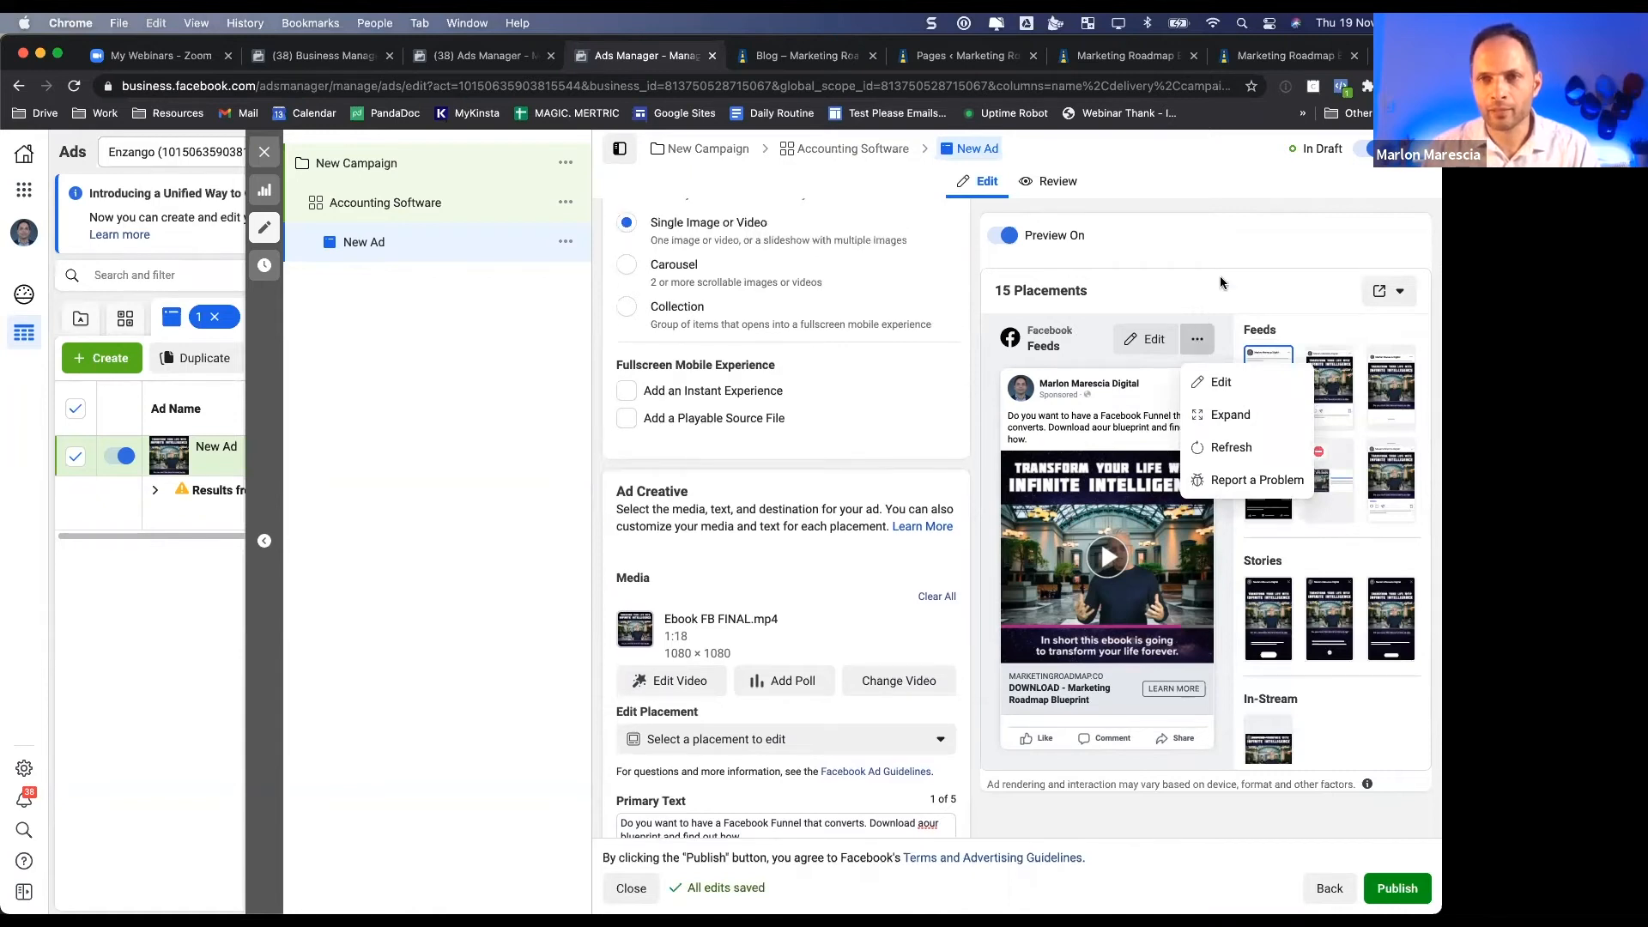
{"action": "left_click", "coordinate": [1250, 286]}
{"action": "scroll", "coordinate": [1218, 510], "scroll_direction": "up", "scroll_amount": 1}
{"action": "scroll", "coordinate": [1049, 763], "scroll_direction": "down", "scroll_amount": 1}
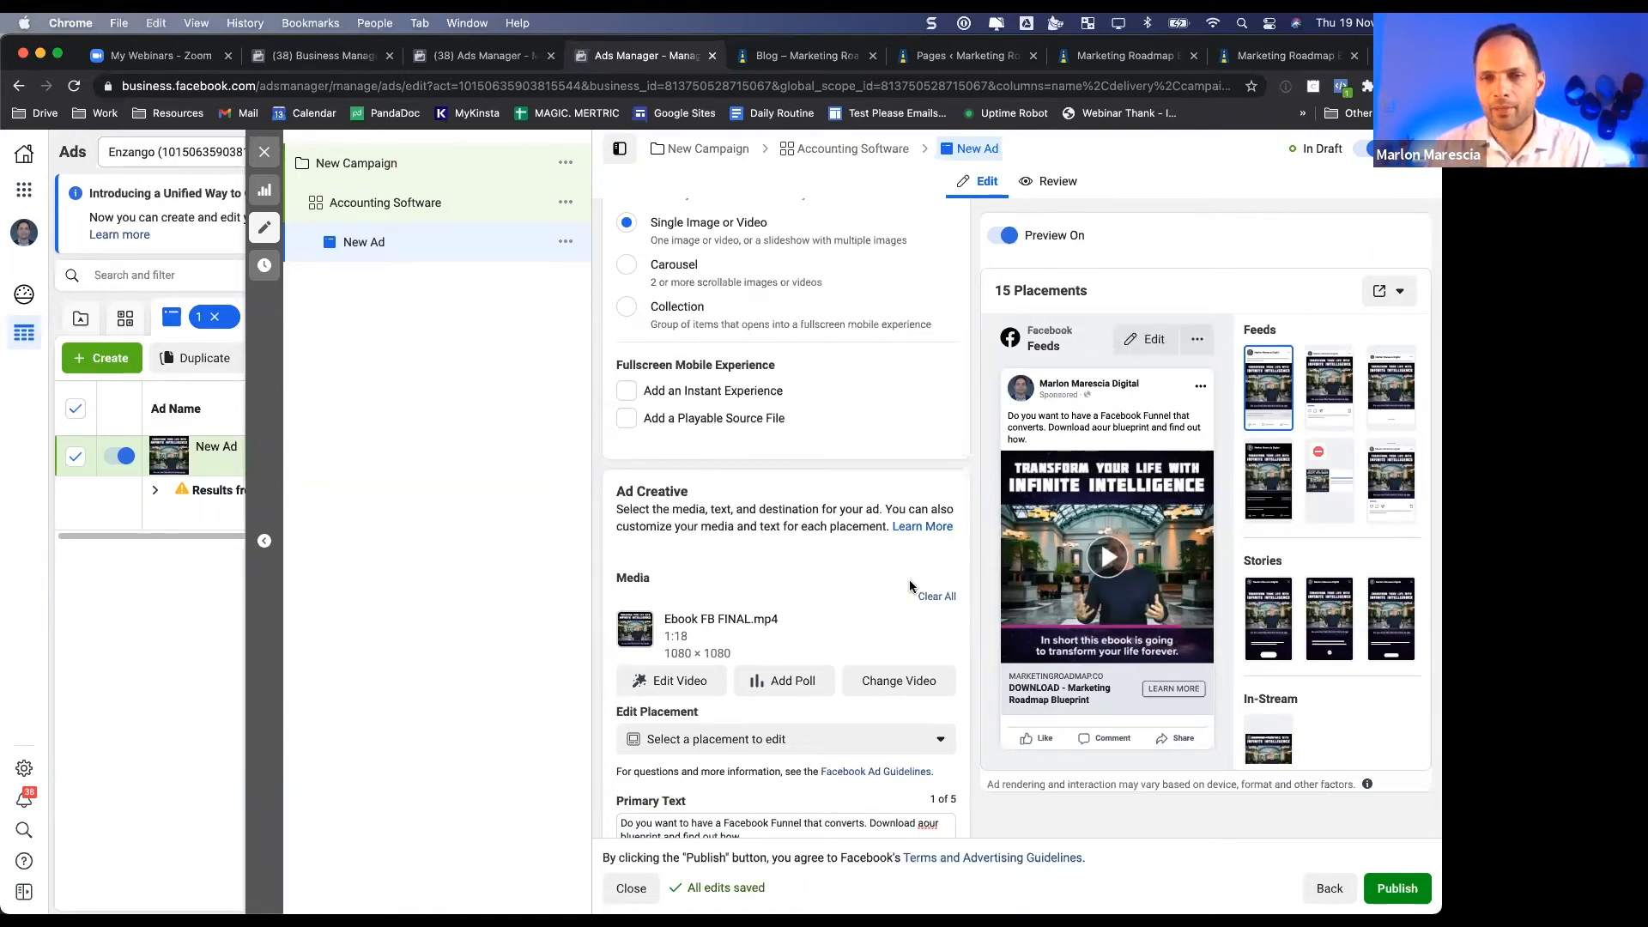
- Clear the filler text from the ad's description
{"action": "scroll", "coordinate": [852, 550], "scroll_direction": "down", "scroll_amount": 5}
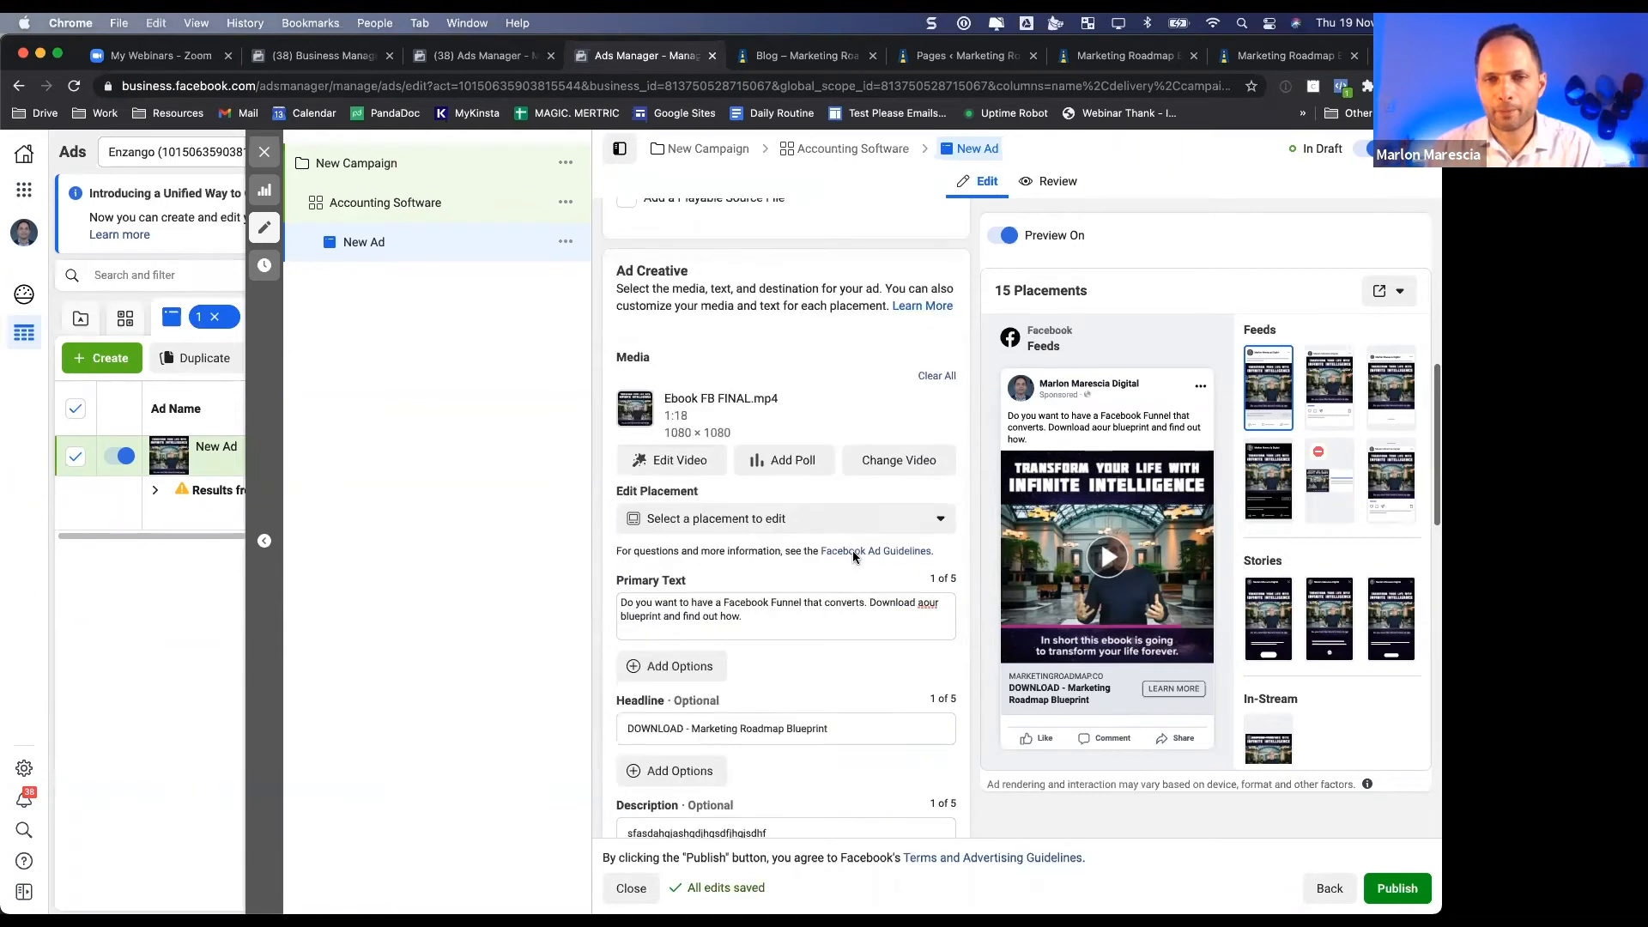
{"action": "scroll", "coordinate": [853, 550], "scroll_direction": "down", "scroll_amount": 3}
{"action": "left_click", "coordinate": [815, 515]}
{"action": "key", "text": "super+a"}
{"action": "key", "text": "BackSpace"}
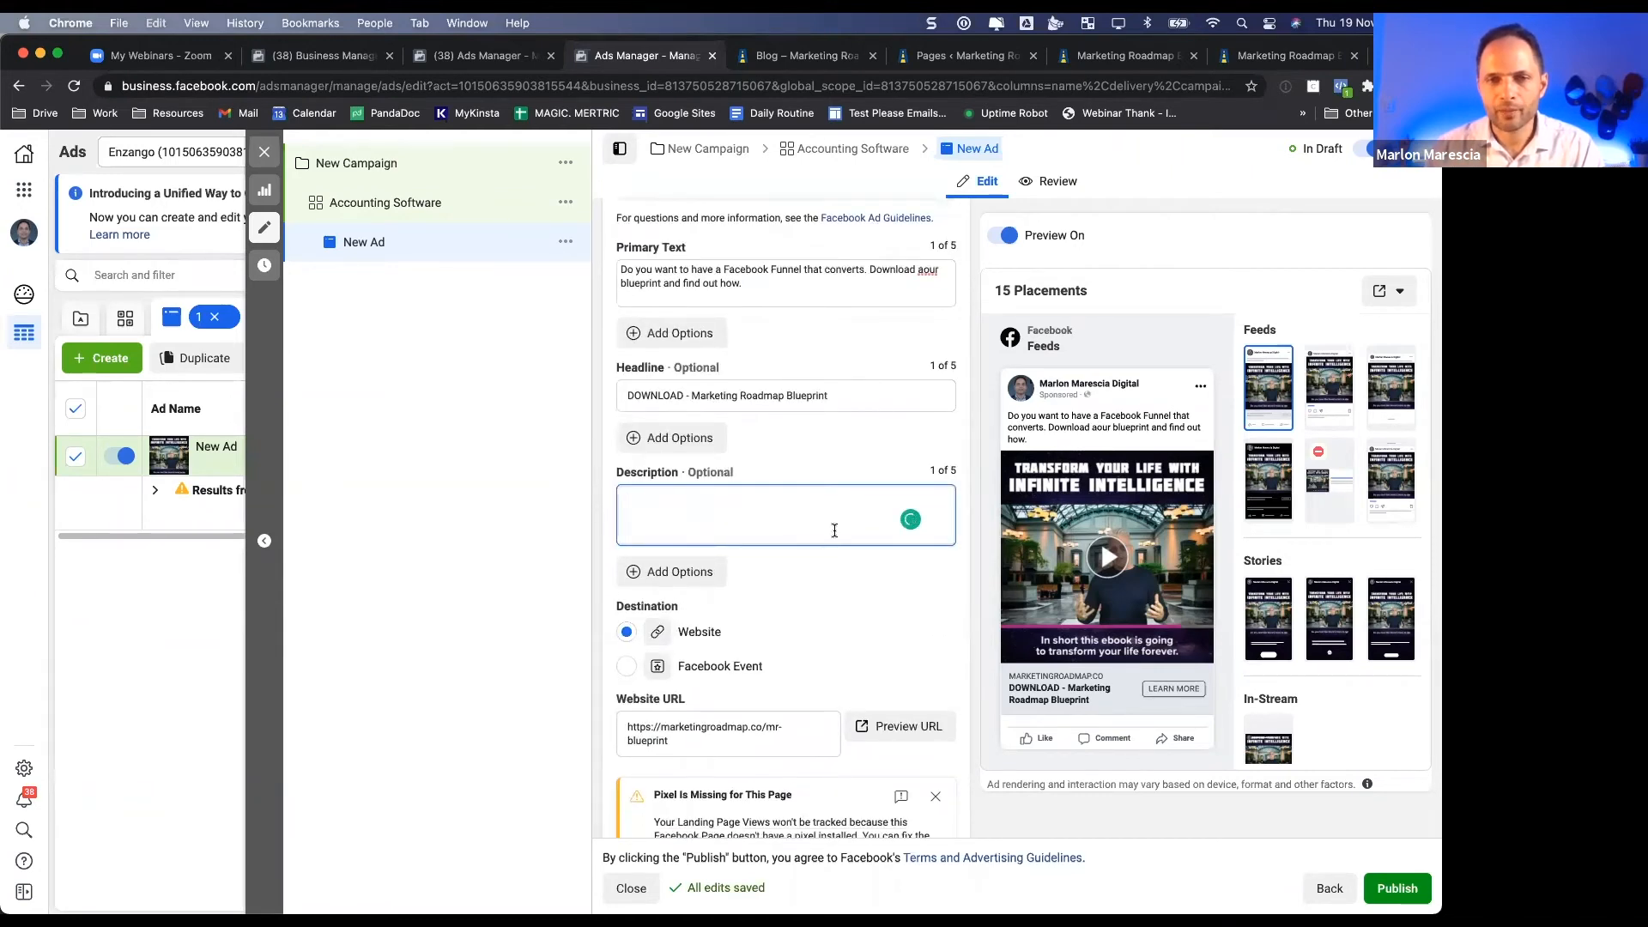
- Examine the available call-to-action choices and the ad's remaining settings, including languages and conversion tracking
{"action": "scroll", "coordinate": [834, 529], "scroll_direction": "down", "scroll_amount": 8}
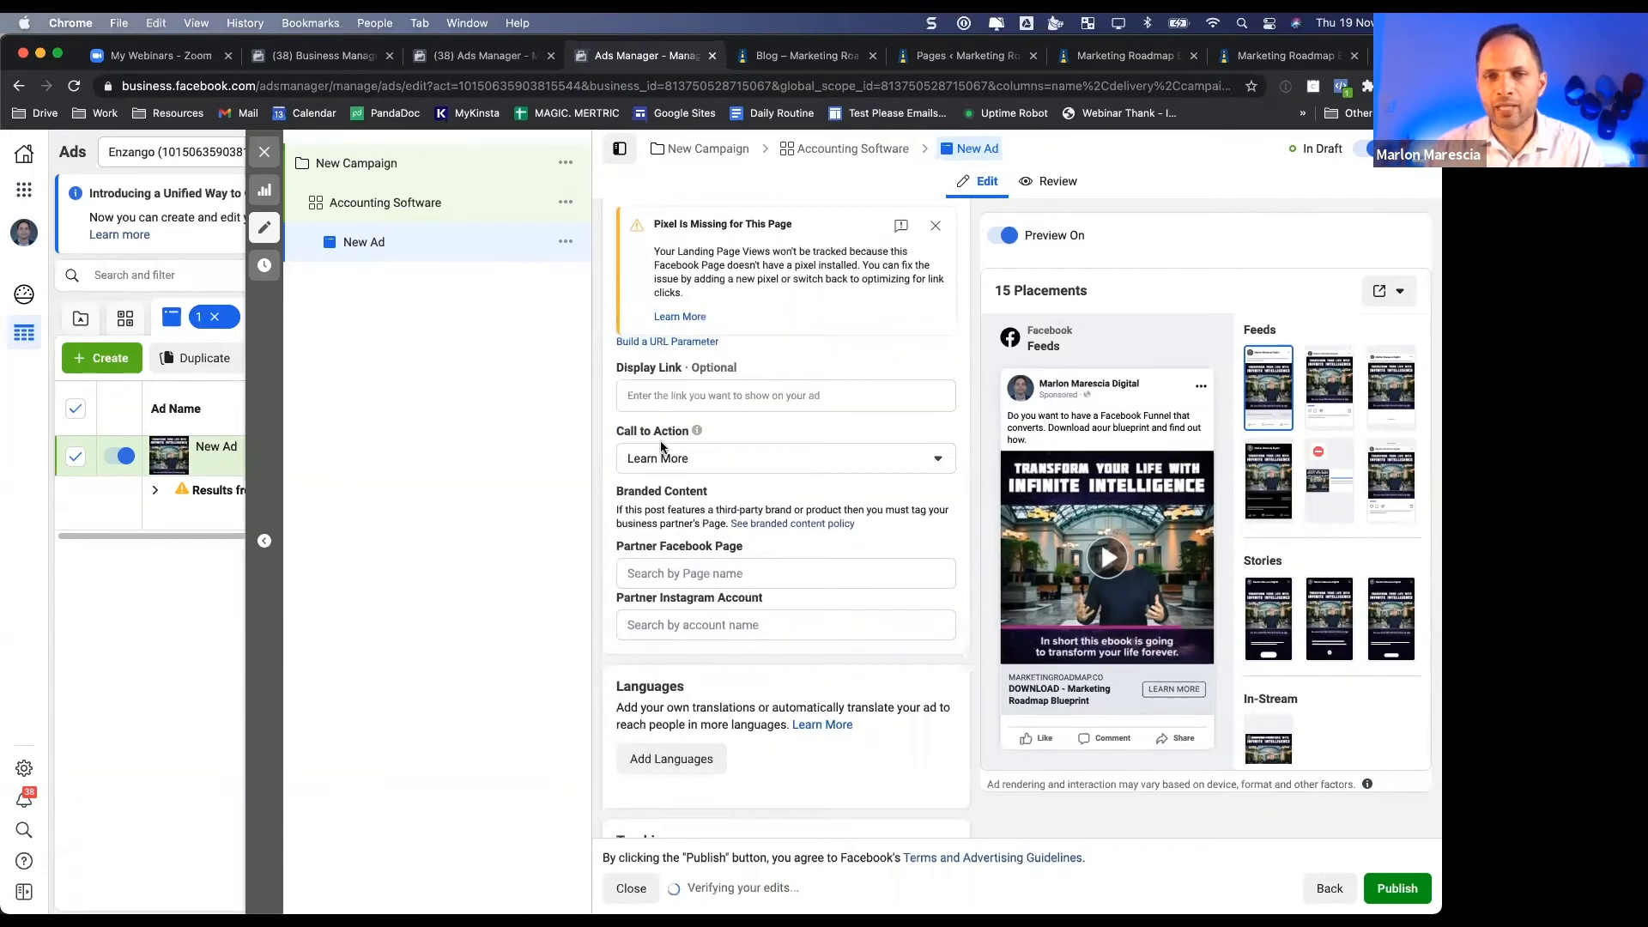
{"action": "left_click", "coordinate": [714, 464]}
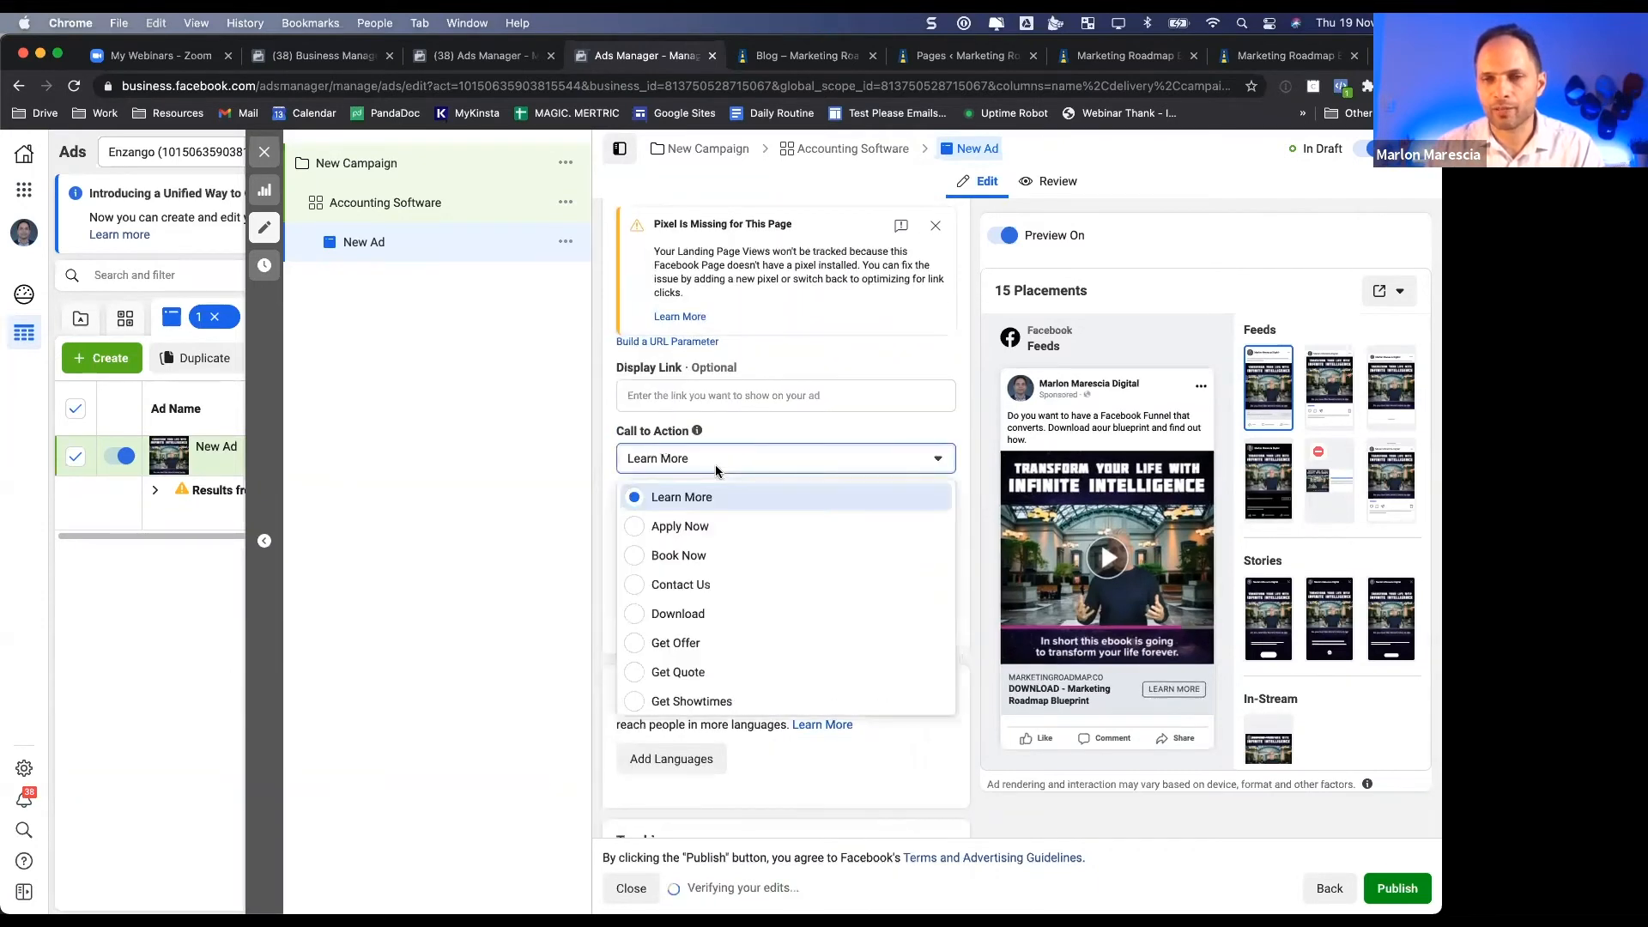
{"action": "scroll", "coordinate": [745, 569], "scroll_direction": "down", "scroll_amount": 5}
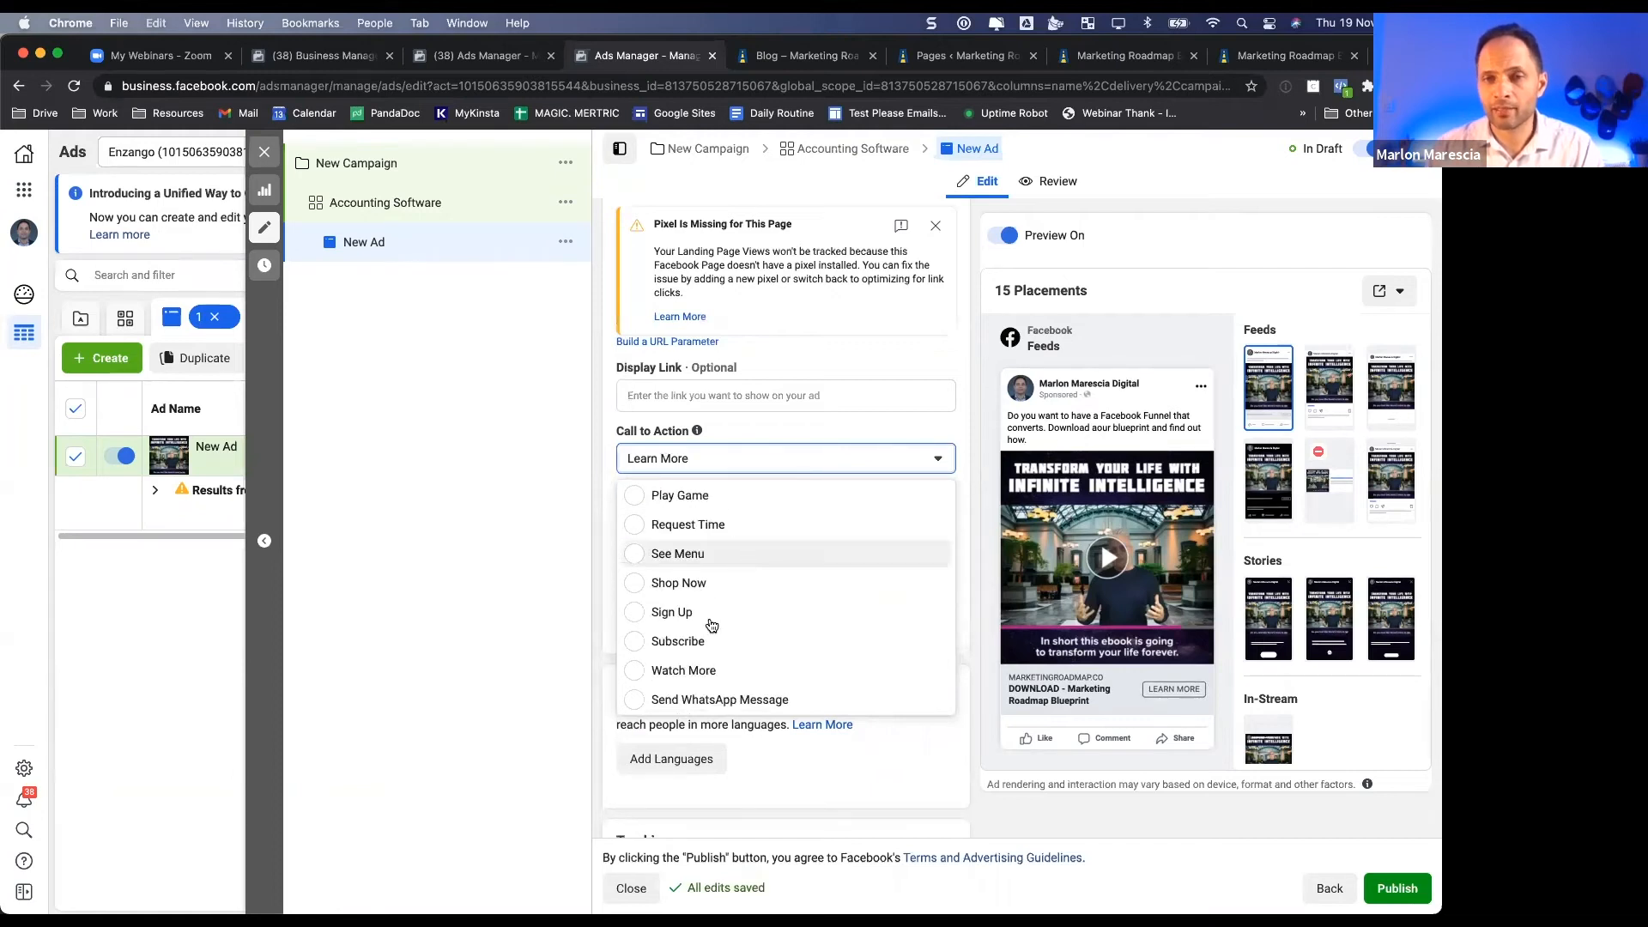
{"action": "left_click", "coordinate": [564, 454]}
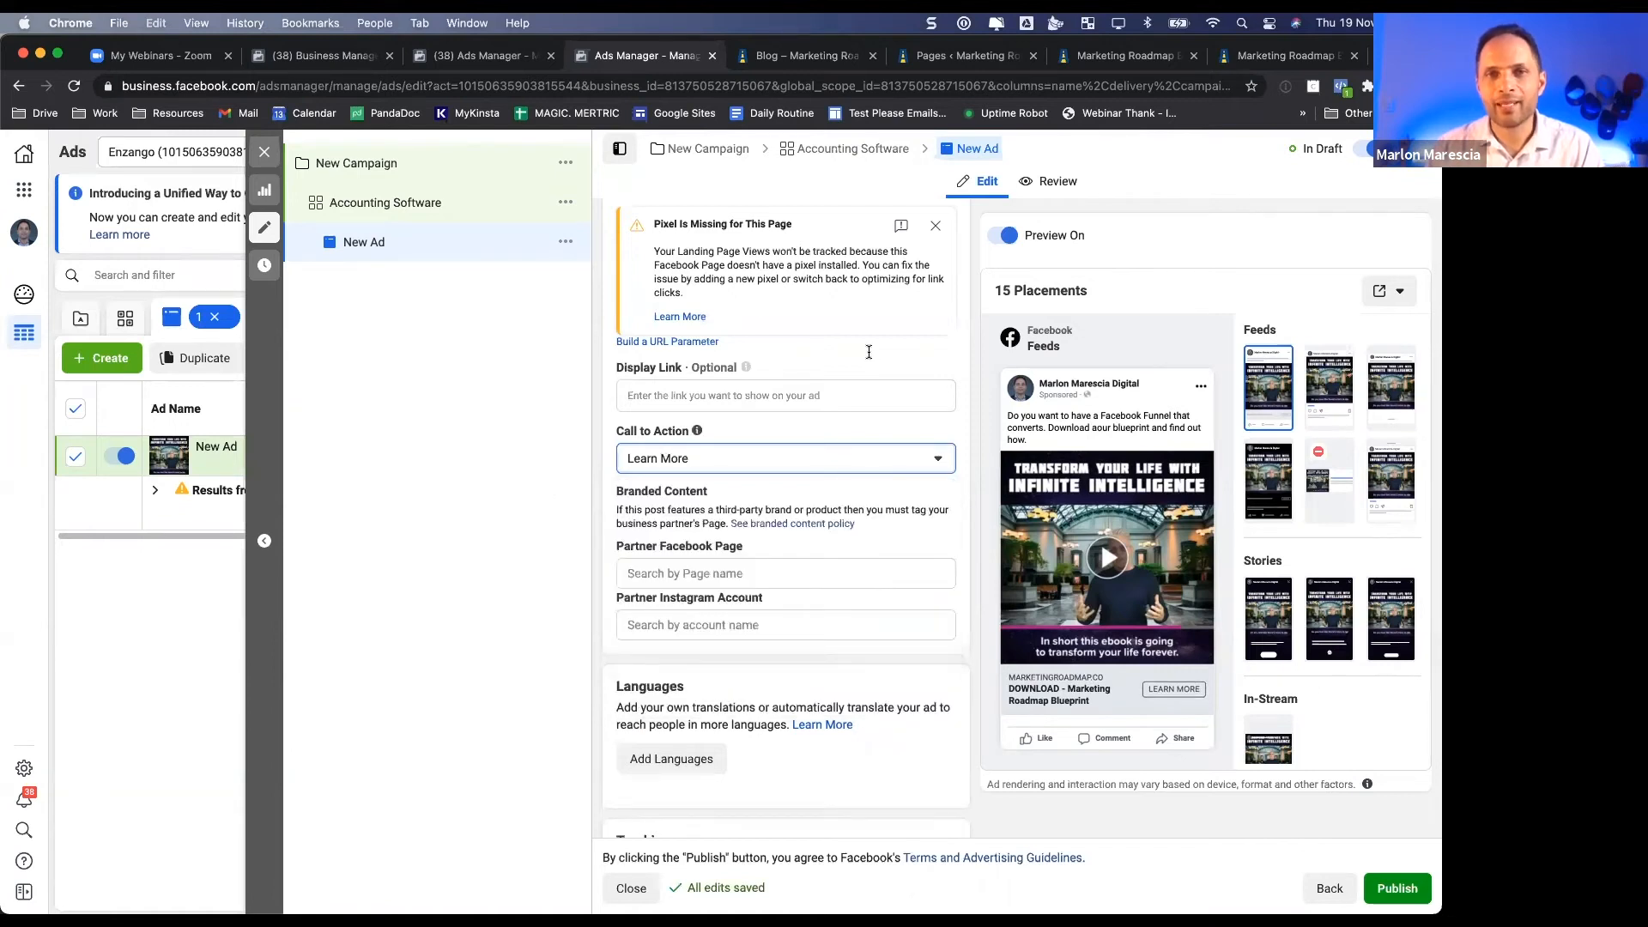
{"action": "scroll", "coordinate": [686, 327], "scroll_direction": "up", "scroll_amount": 3}
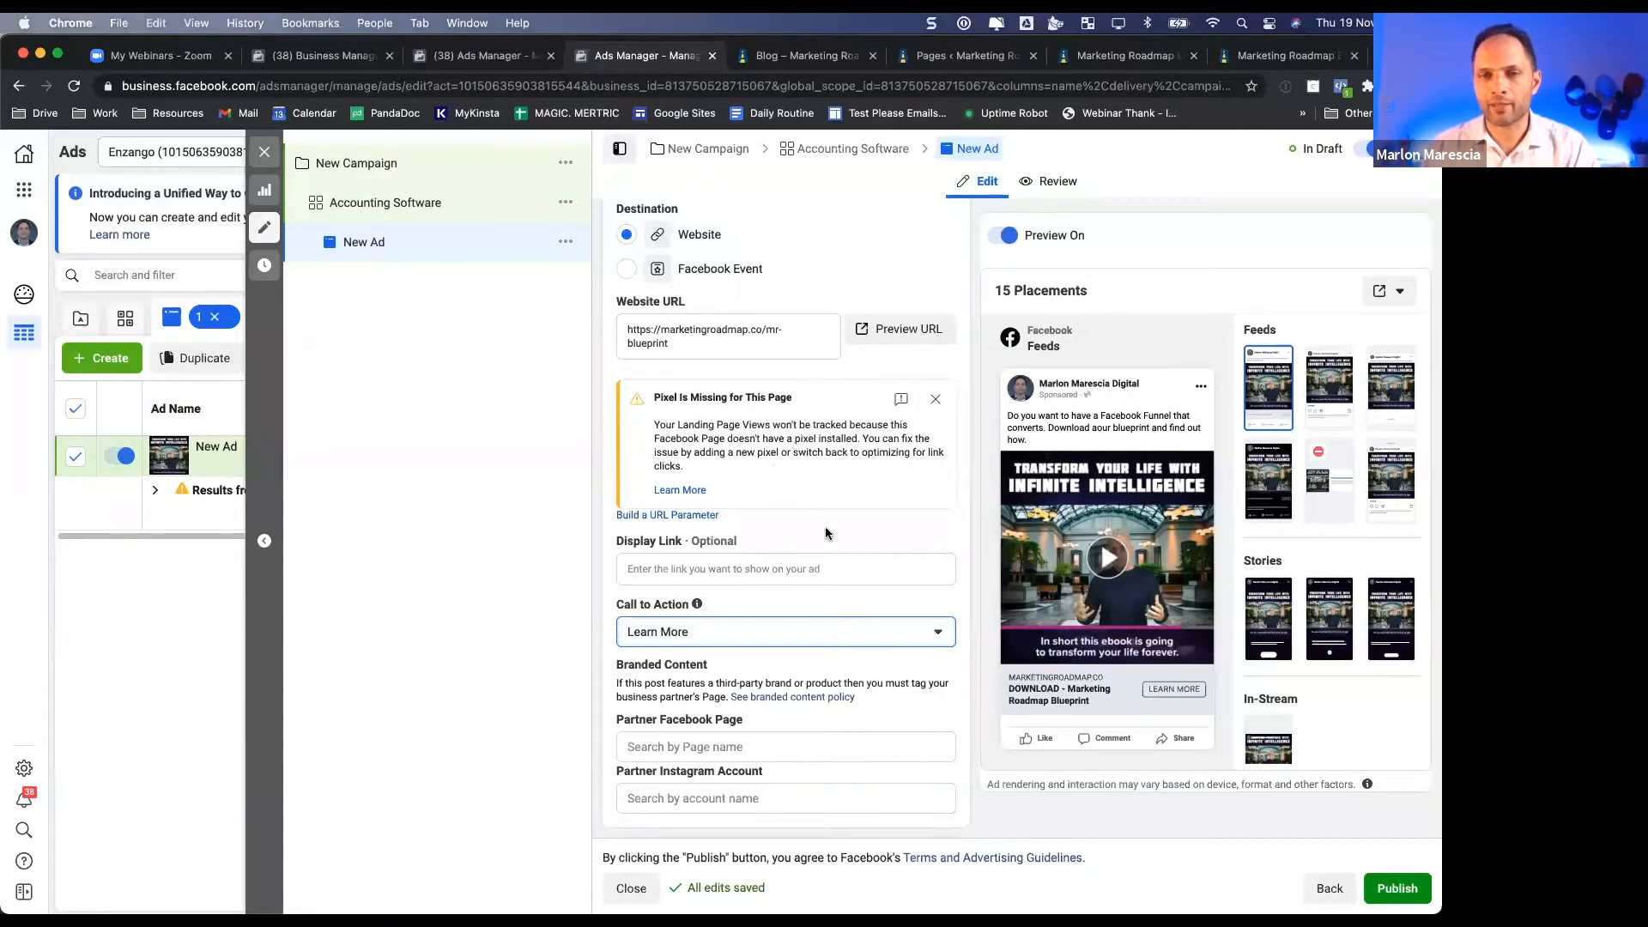
{"action": "scroll", "coordinate": [830, 519], "scroll_direction": "down", "scroll_amount": 6}
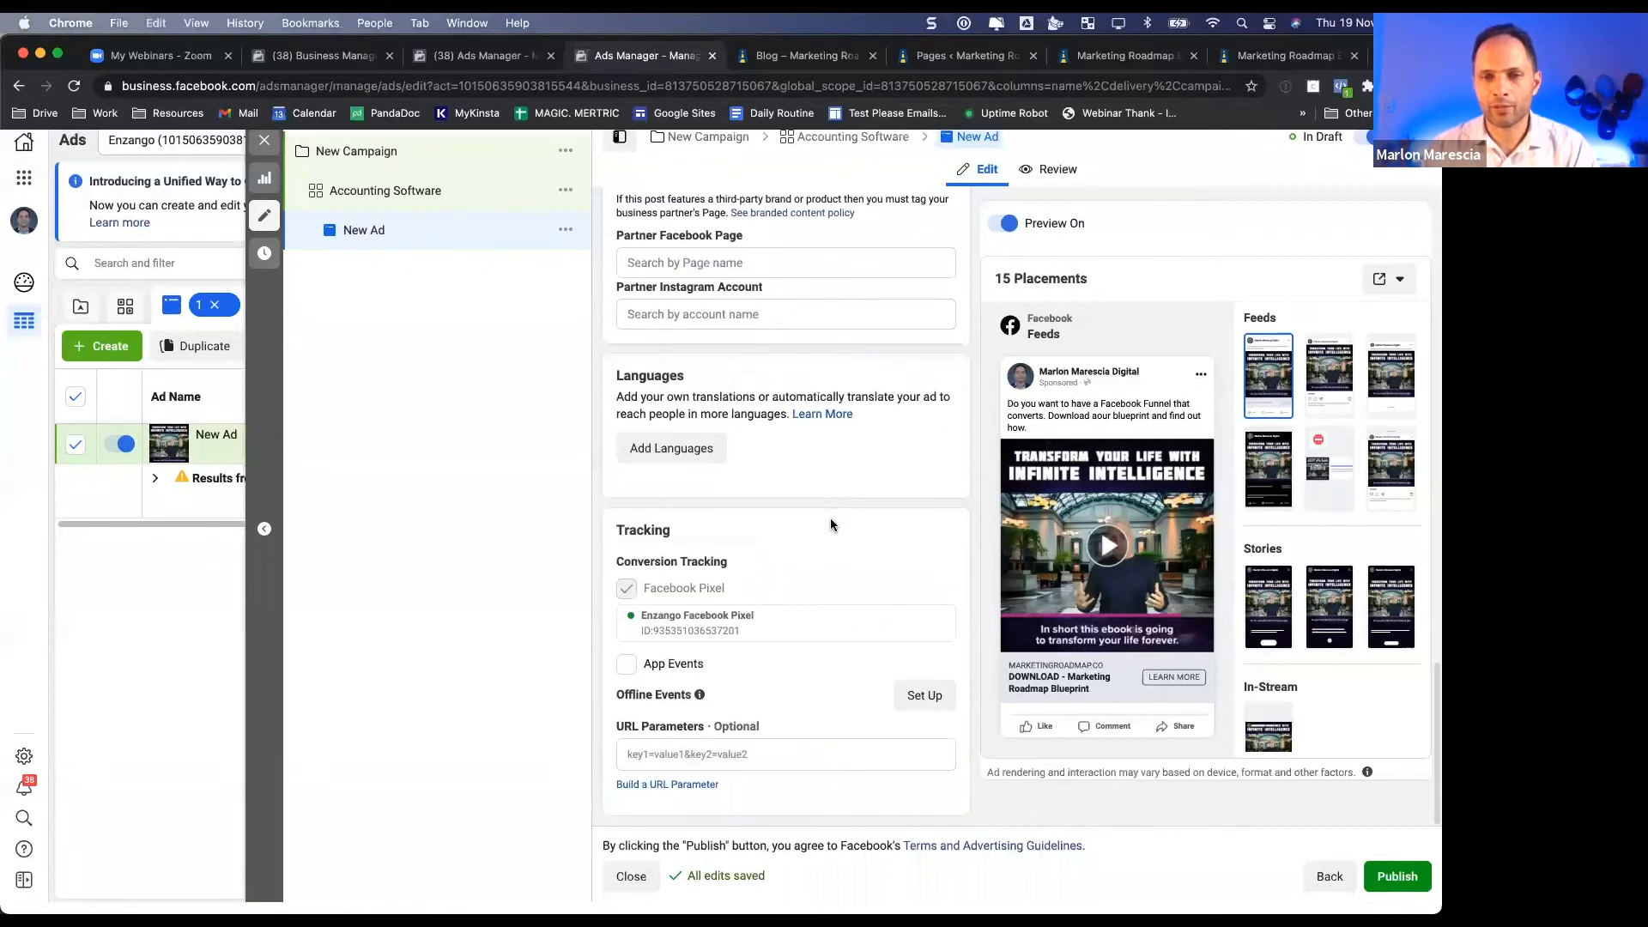
{"action": "scroll", "coordinate": [831, 518], "scroll_direction": "up", "scroll_amount": 5}
{"action": "scroll", "coordinate": [830, 518], "scroll_direction": "up", "scroll_amount": 3}
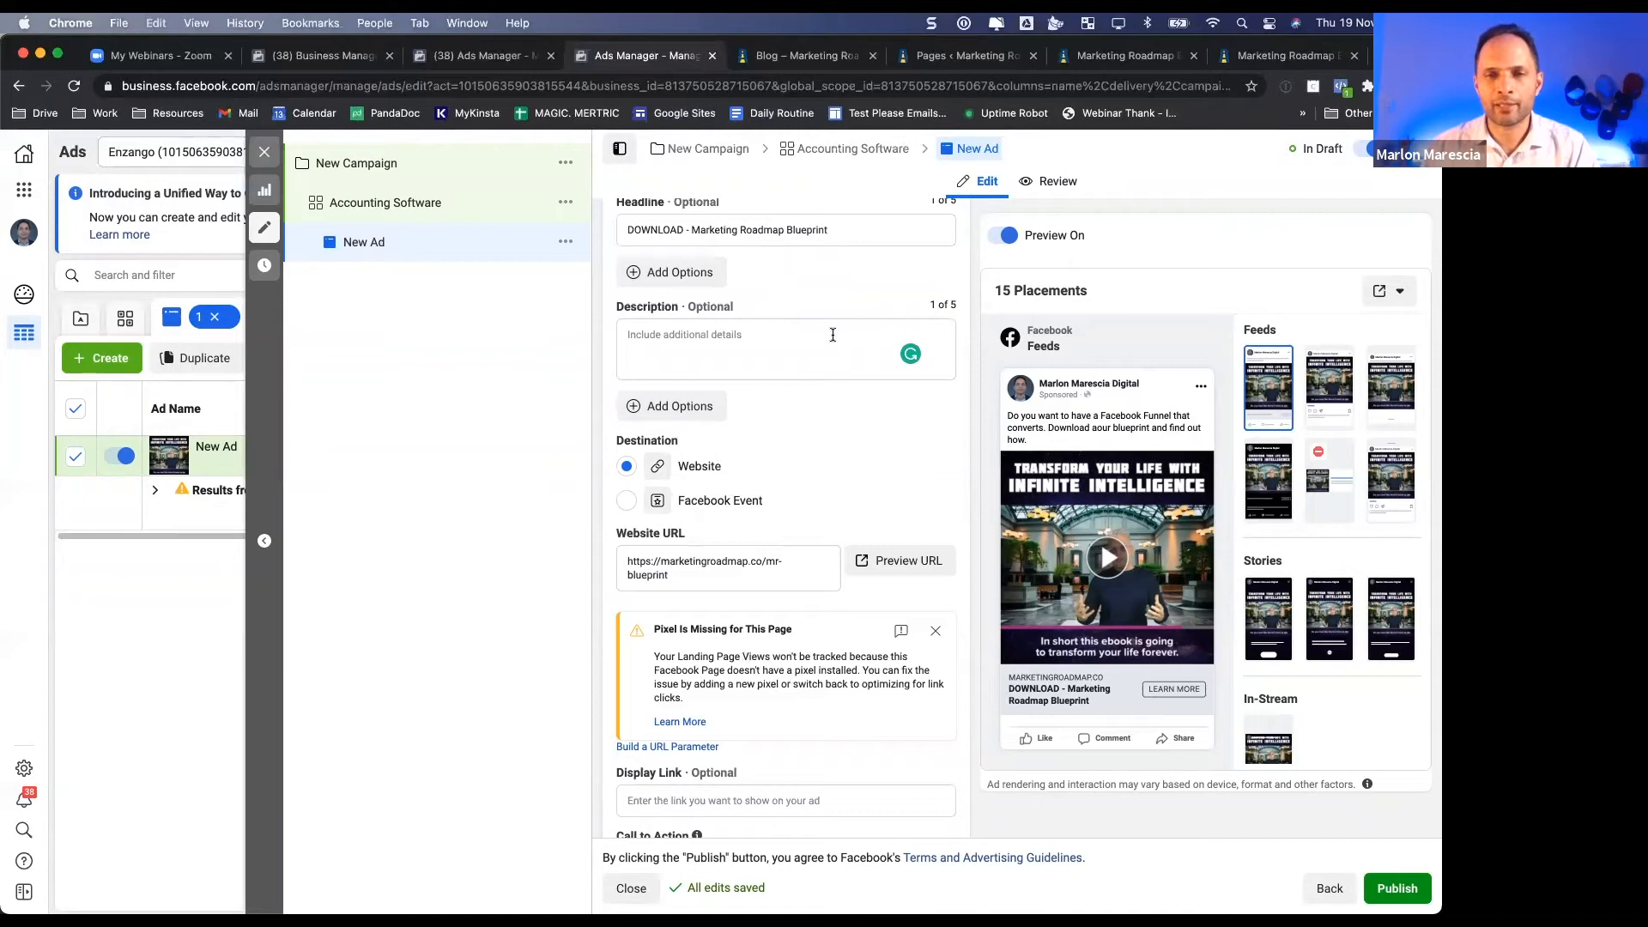
- Rename the new ad as "Ad #1"
{"action": "scroll", "coordinate": [852, 564], "scroll_direction": "up", "scroll_amount": 12}
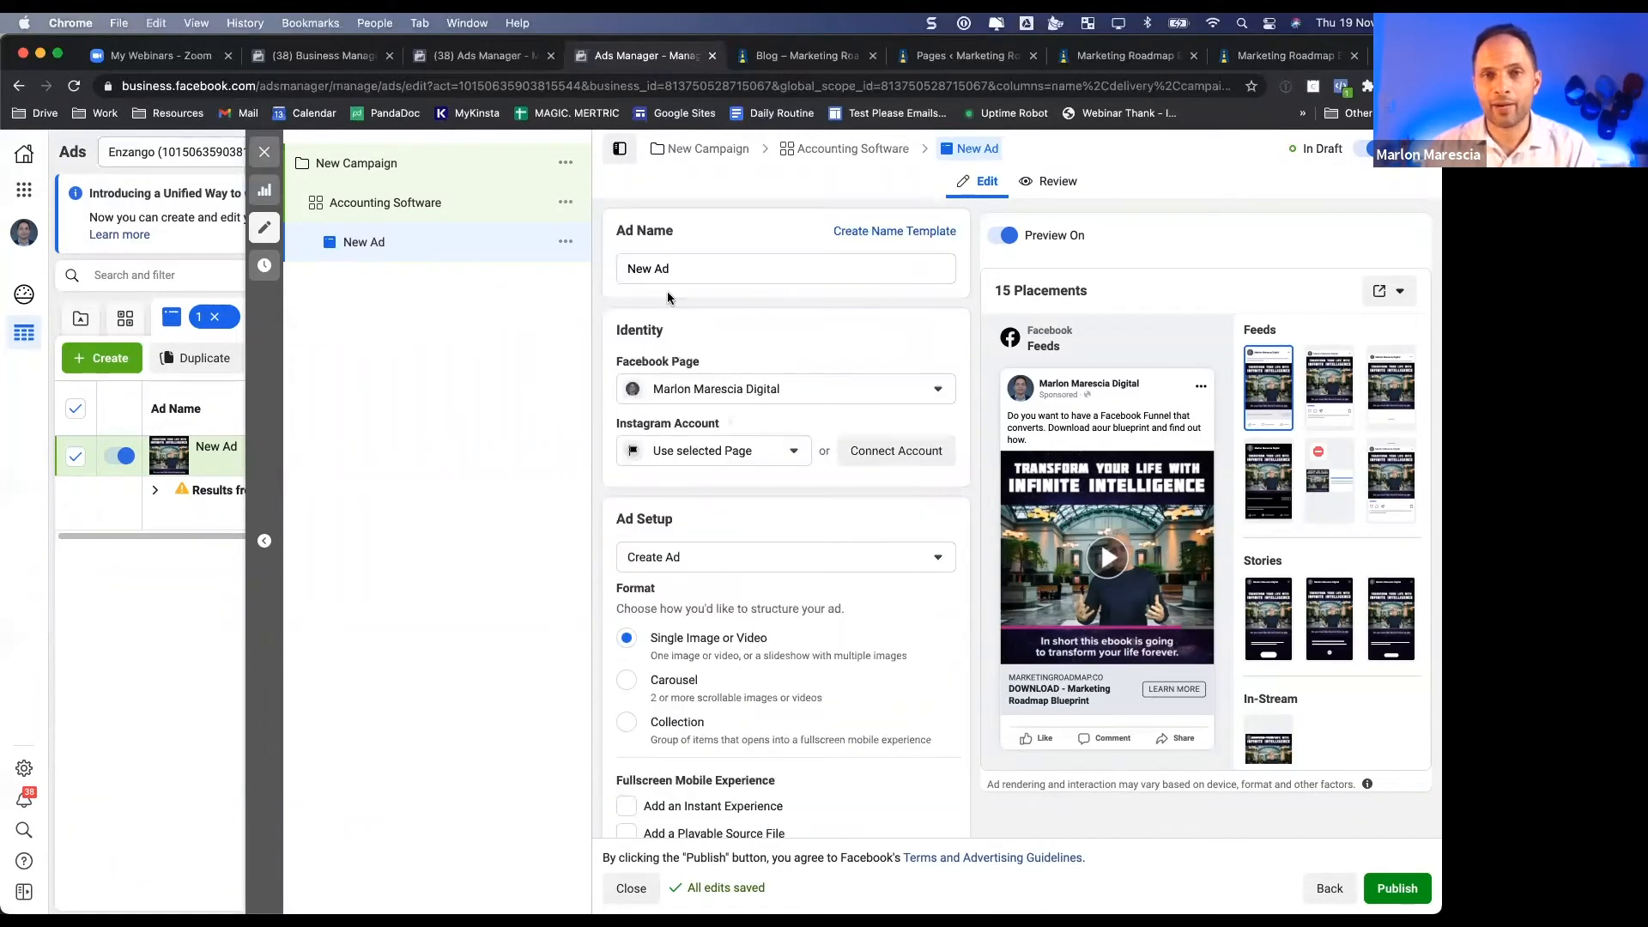
{"action": "triple_click", "coordinate": [687, 278]}
{"action": "type", "text": "Ad #1"}
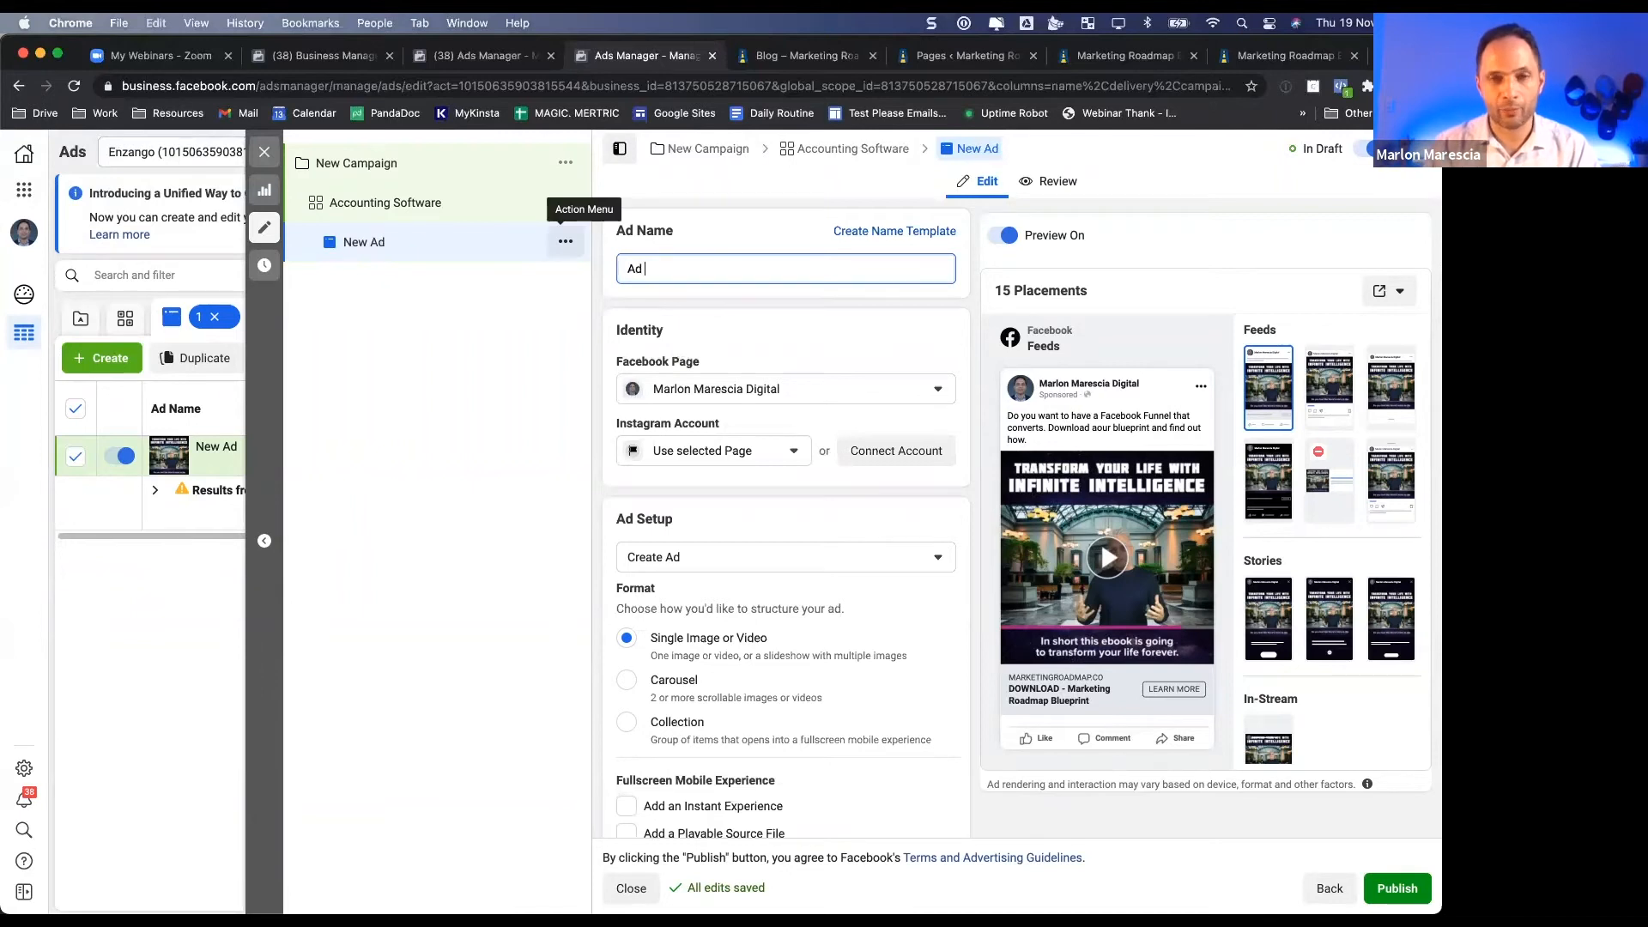
{"action": "left_click", "coordinate": [388, 510]}
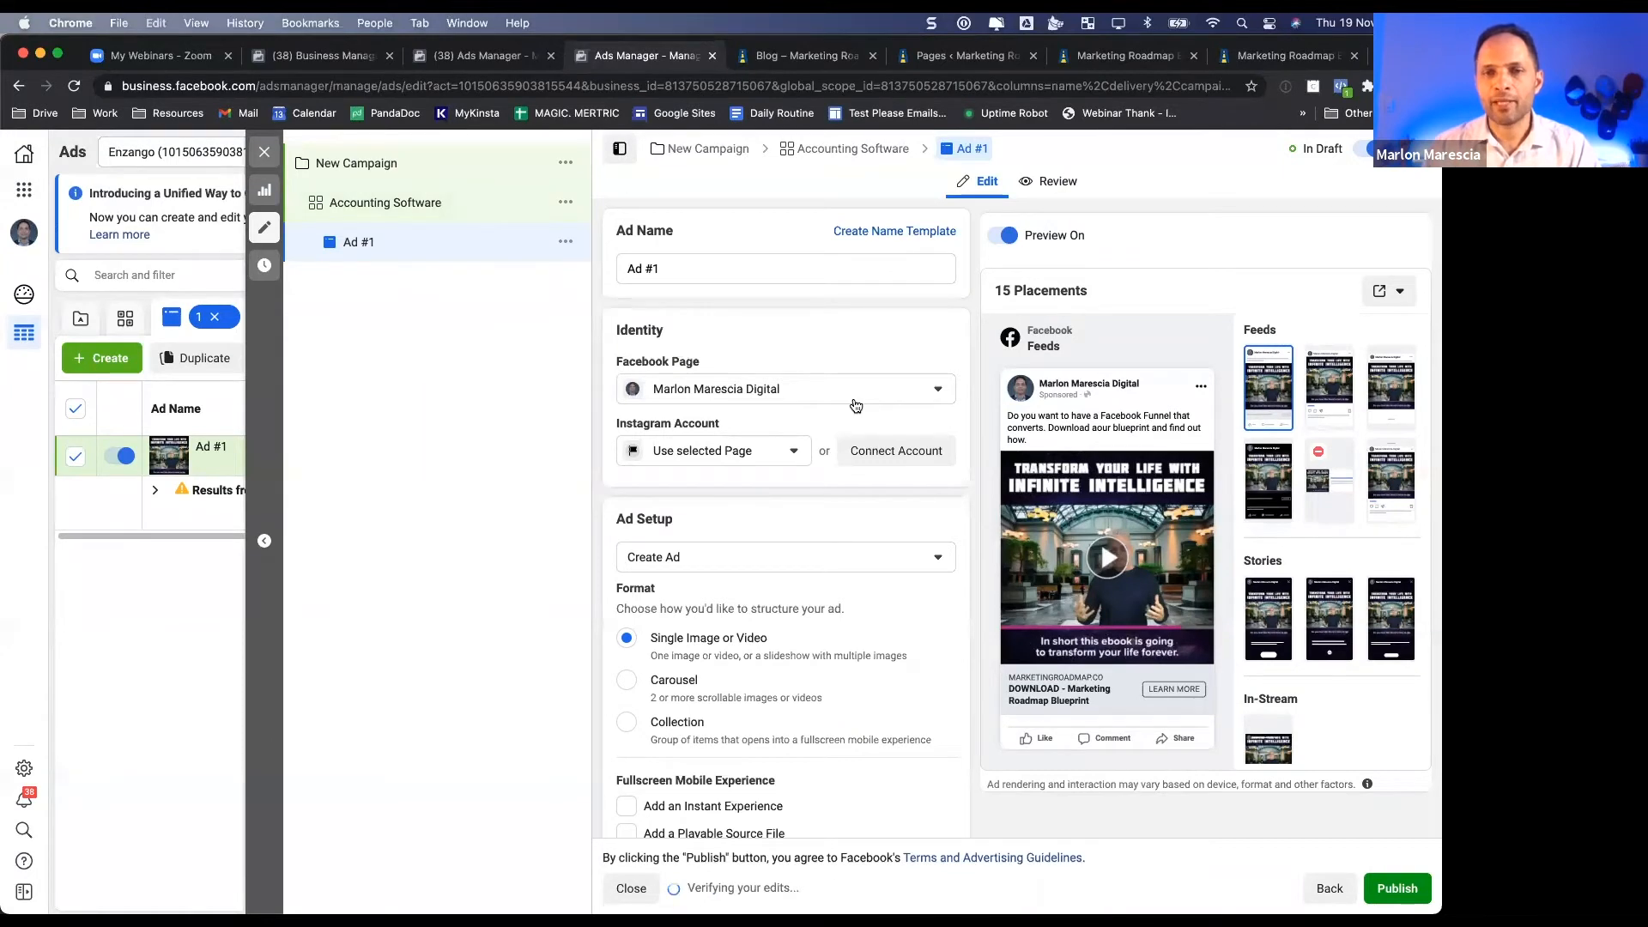
- Duplicate Ad #1 within the Accounting Software ad set and name the copy "Ad #2"
{"action": "scroll", "coordinate": [856, 406], "scroll_direction": "down", "scroll_amount": 10}
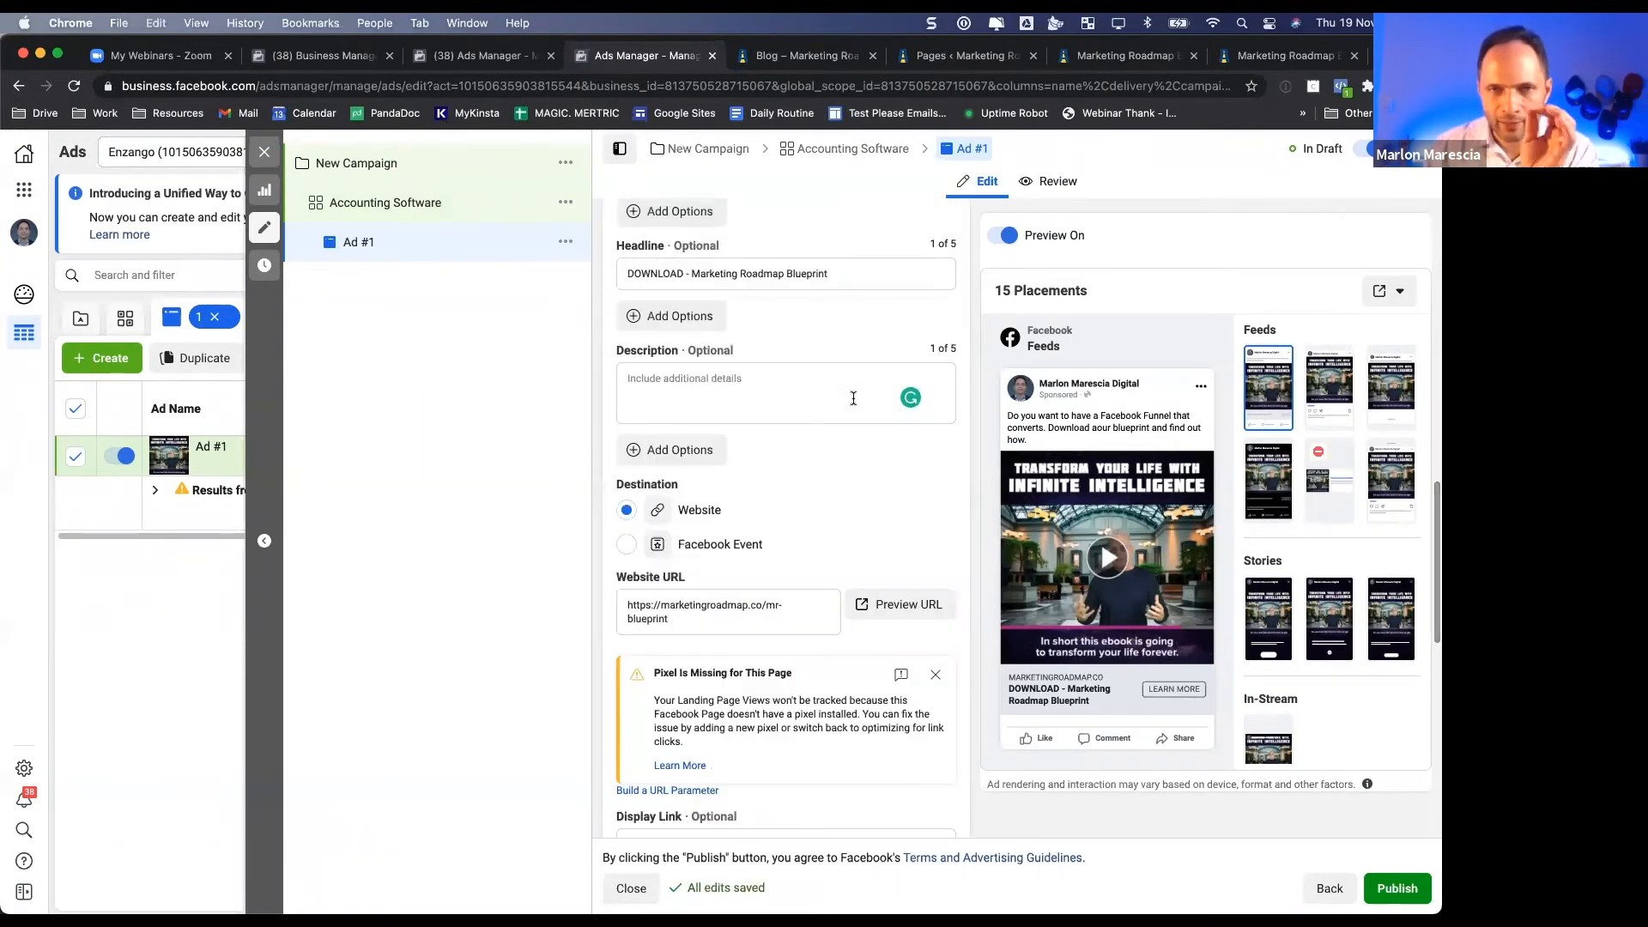
{"action": "scroll", "coordinate": [853, 398], "scroll_direction": "up", "scroll_amount": 10}
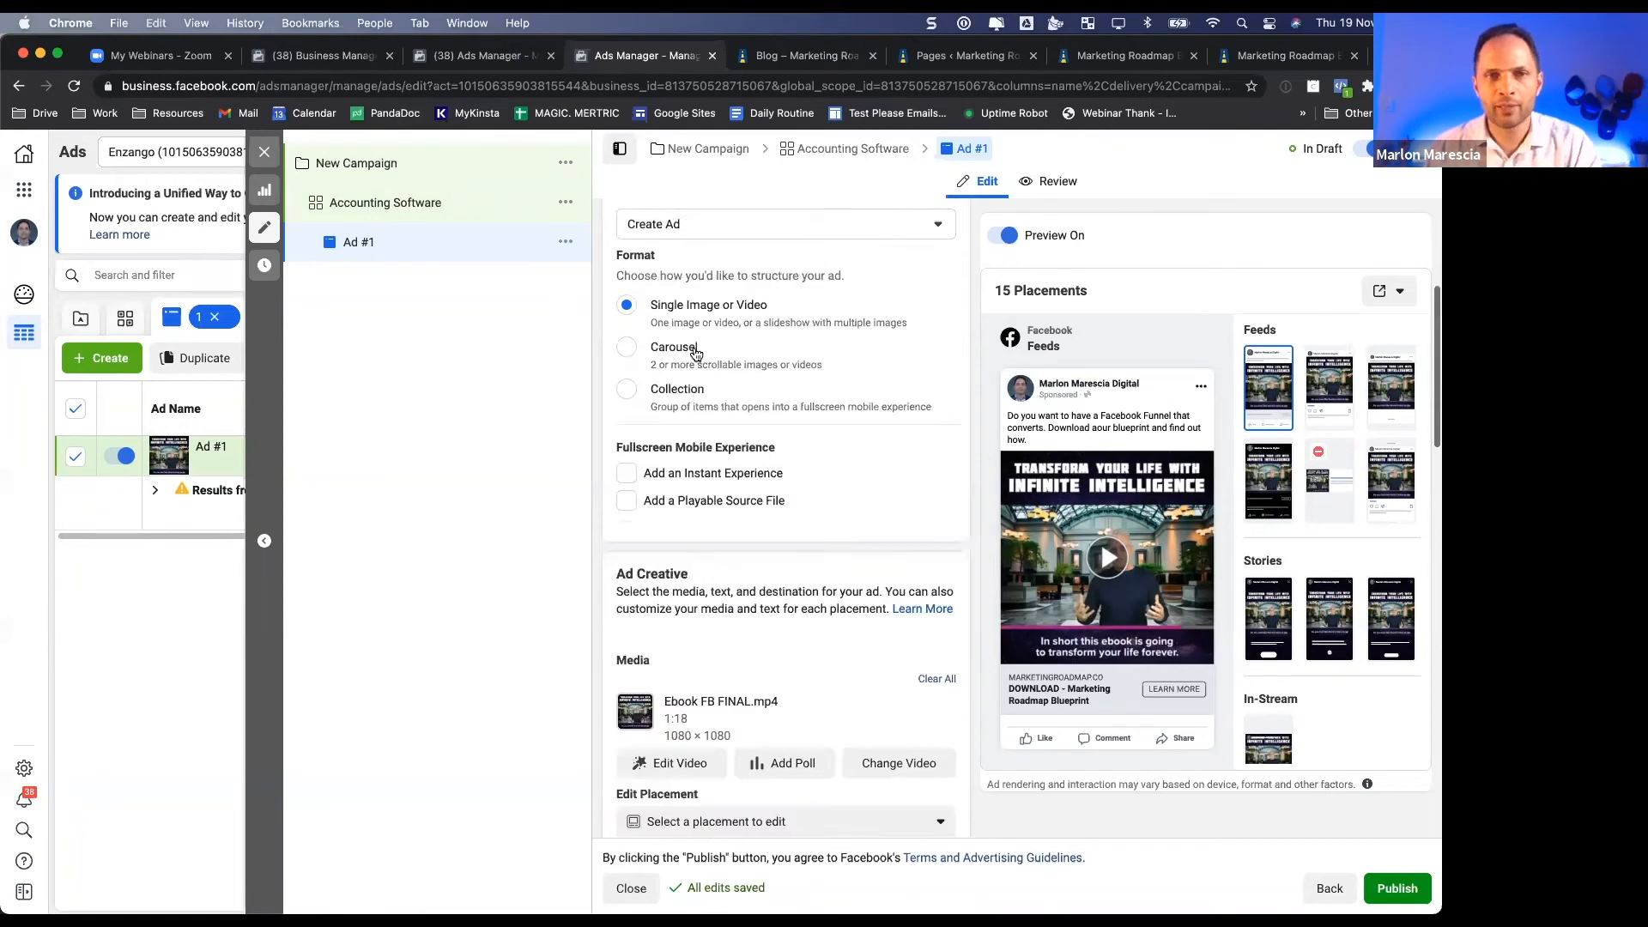
{"action": "left_click", "coordinate": [566, 241]}
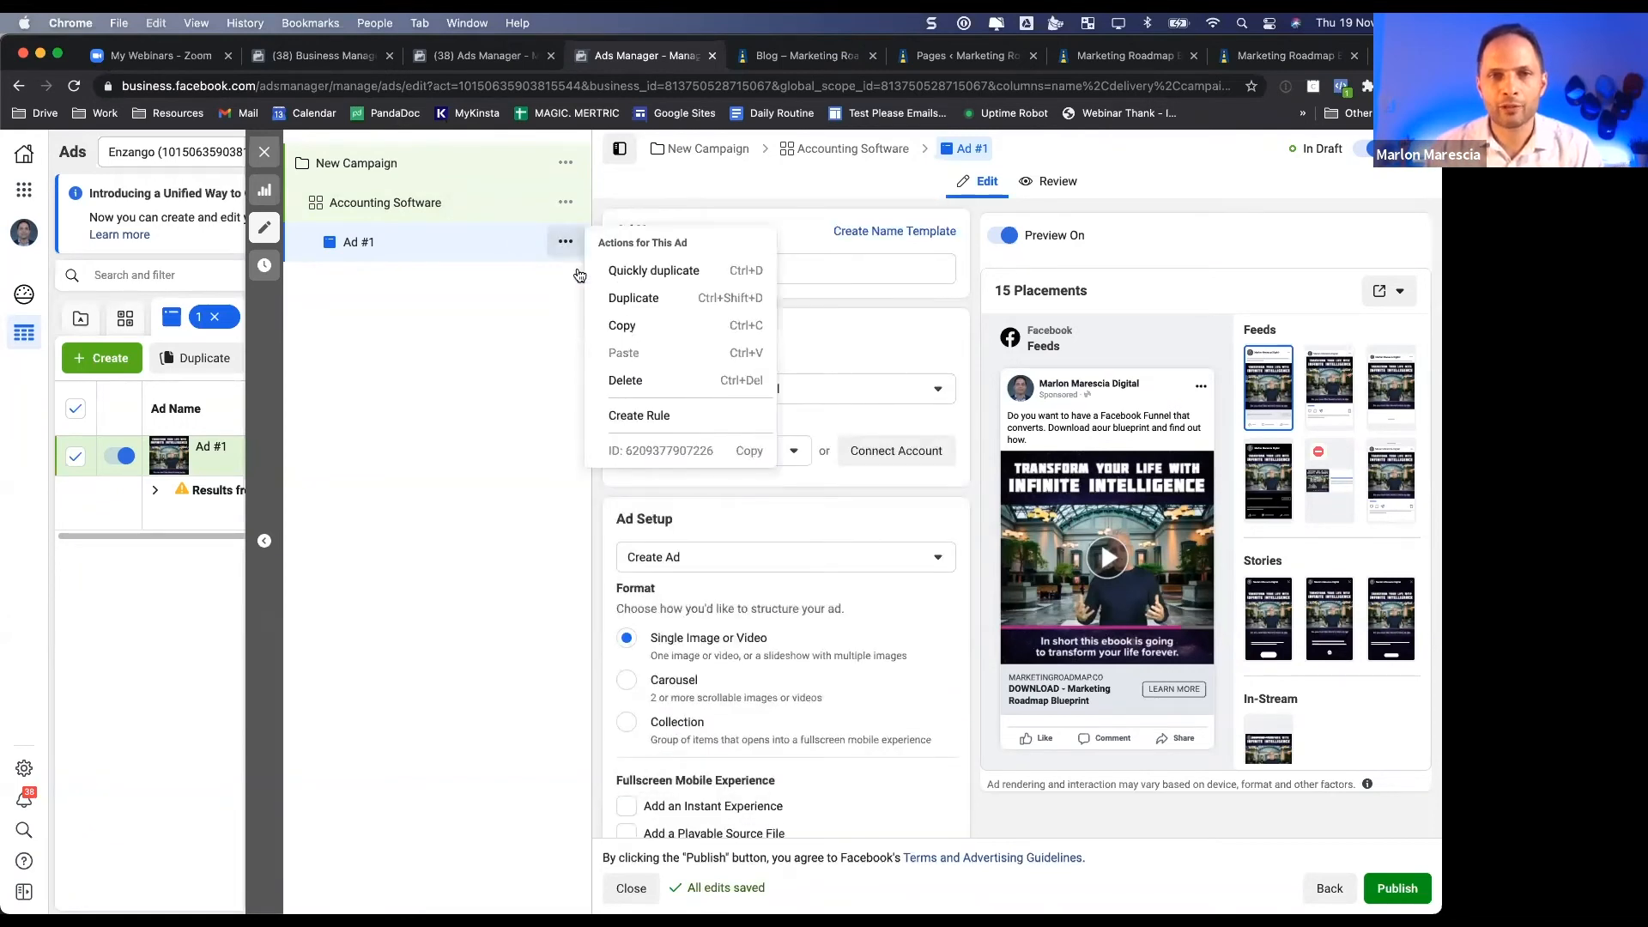
{"action": "left_click", "coordinate": [632, 298]}
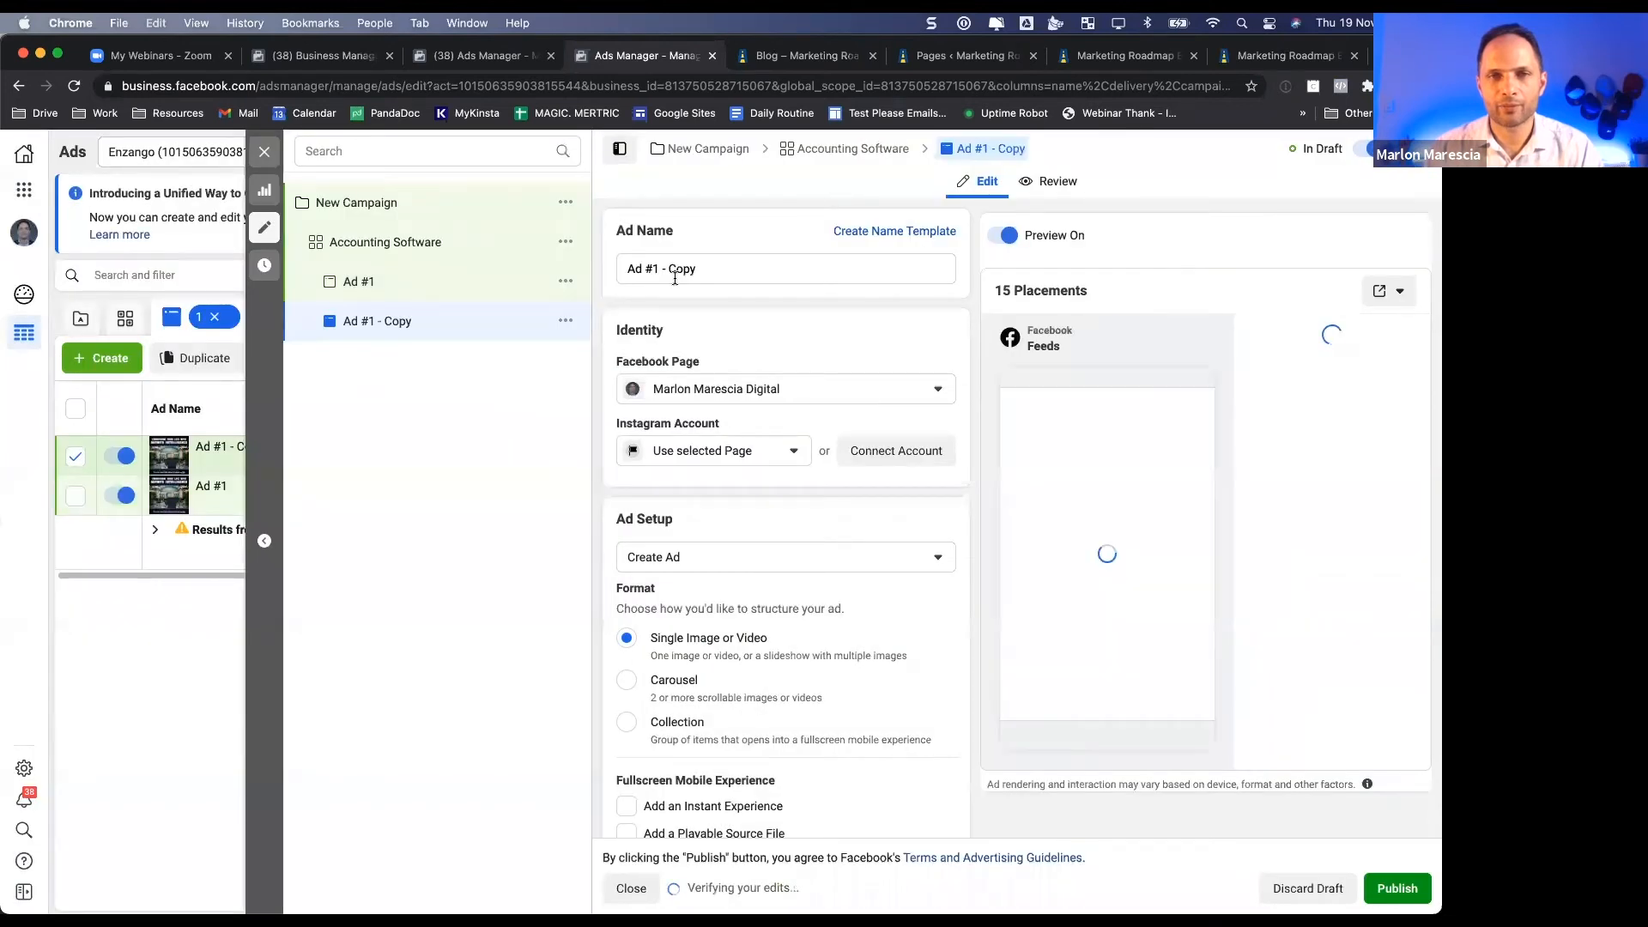
{"action": "left_click_drag", "start_coordinate": [652, 268], "coordinate": [764, 268]}
{"action": "type", "text": "2"}
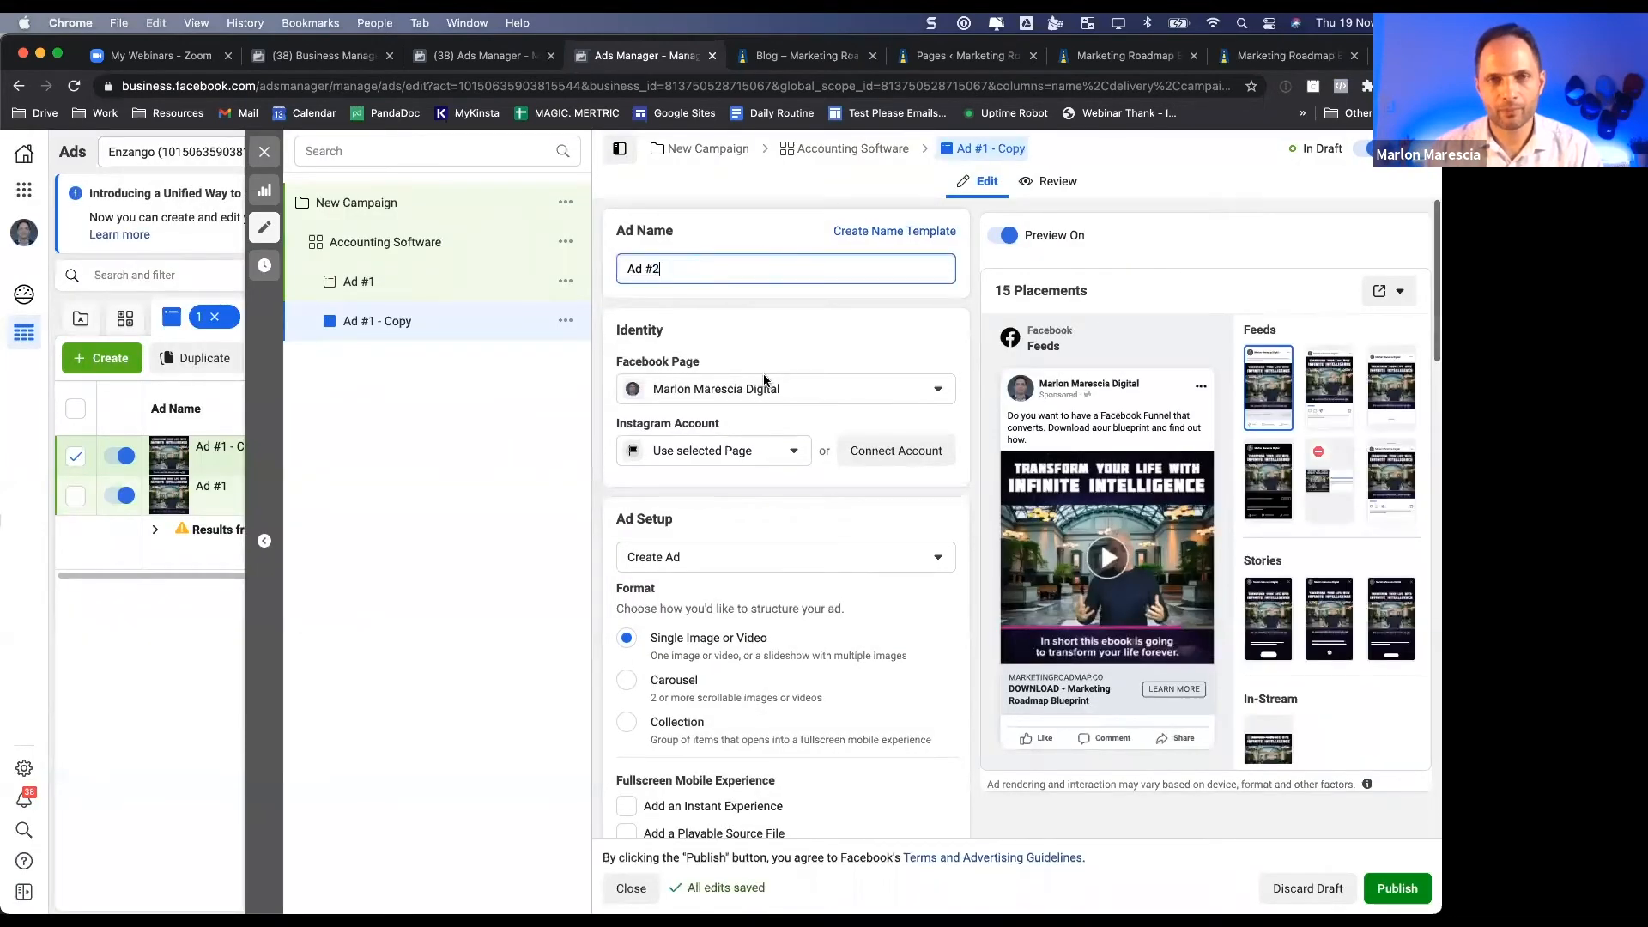
- Clear the video from Ad #2's creative and begin adding an image in its place
{"action": "left_click", "coordinate": [716, 413]}
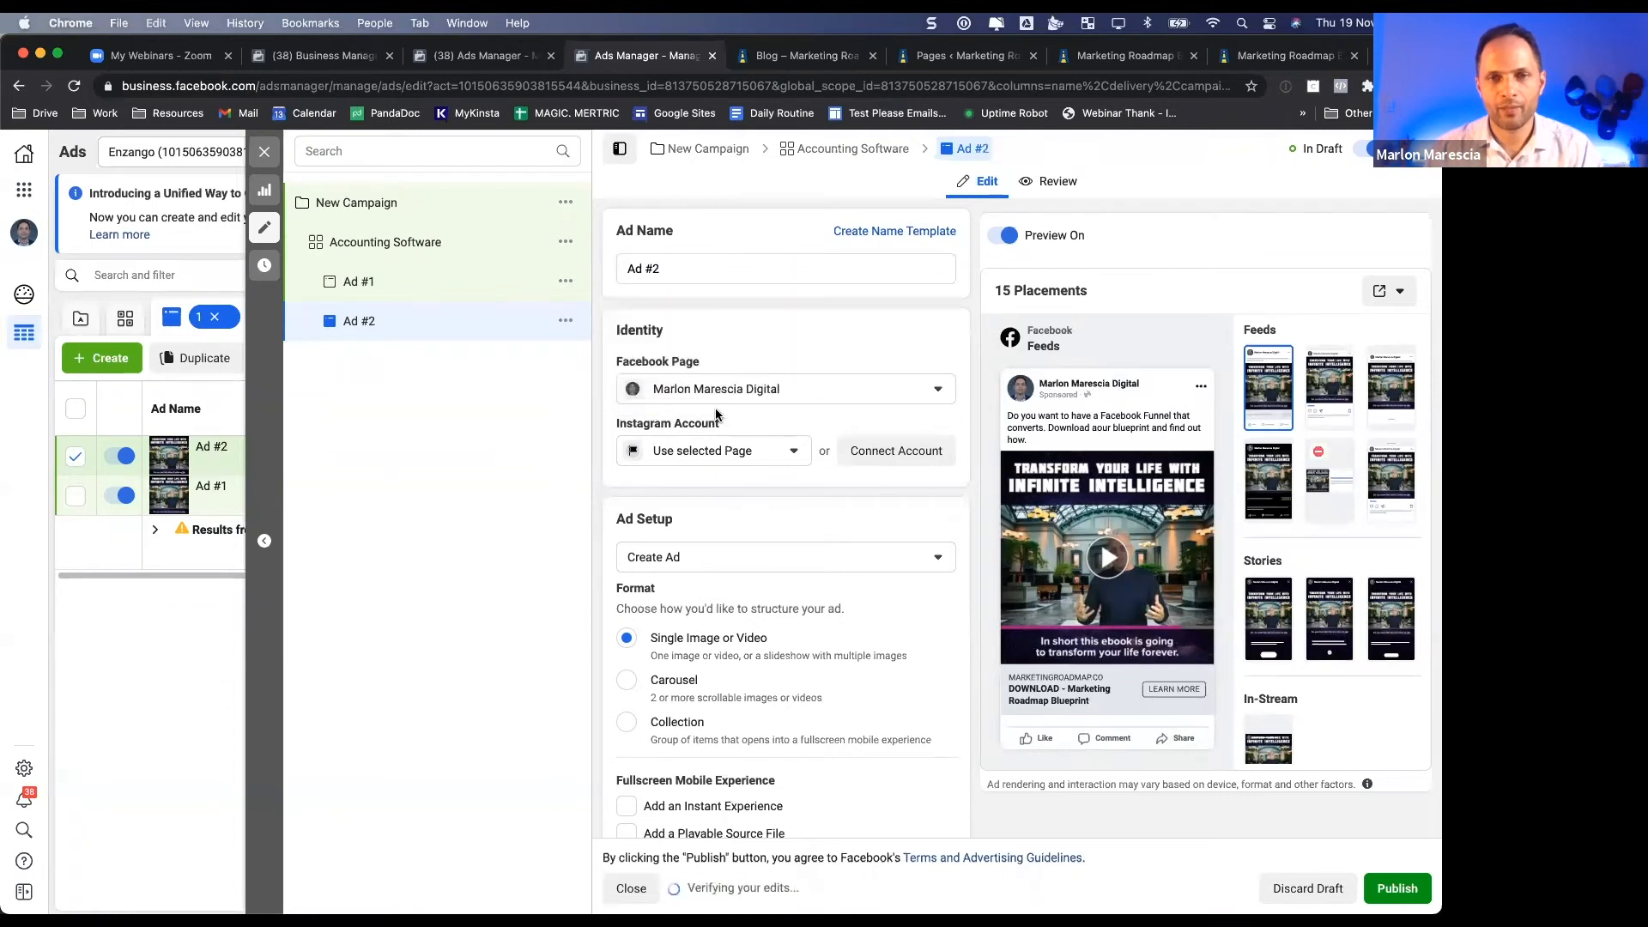
{"action": "scroll", "coordinate": [716, 412], "scroll_direction": "down", "scroll_amount": 4}
{"action": "scroll", "coordinate": [807, 584], "scroll_direction": "down", "scroll_amount": 2}
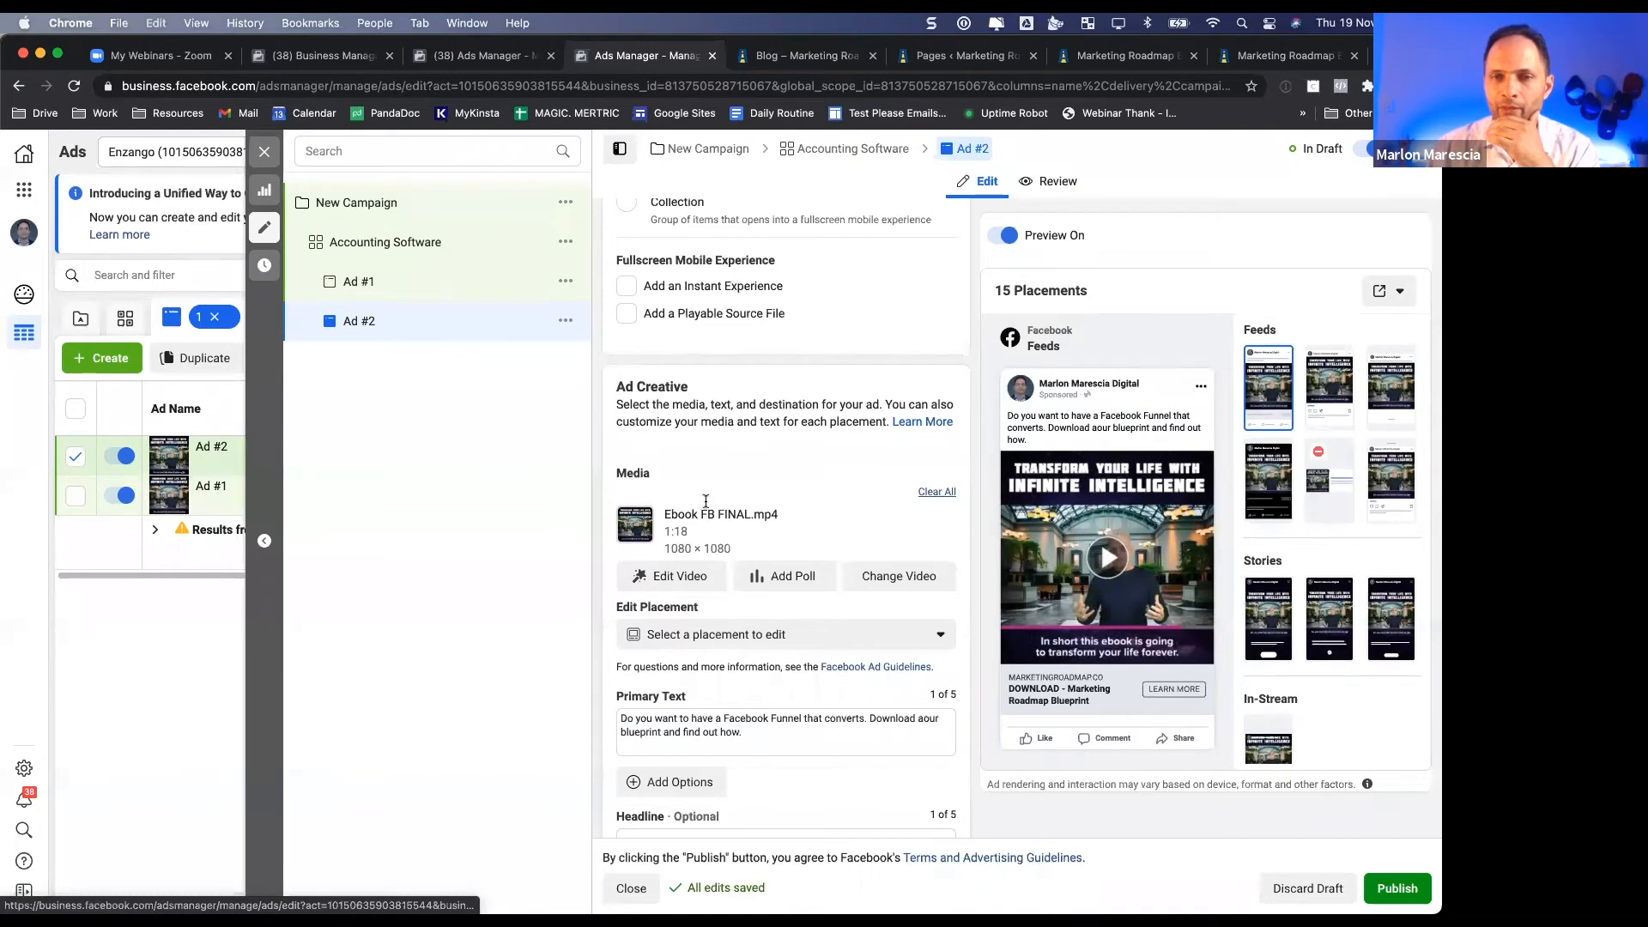
{"action": "left_click", "coordinate": [711, 556]}
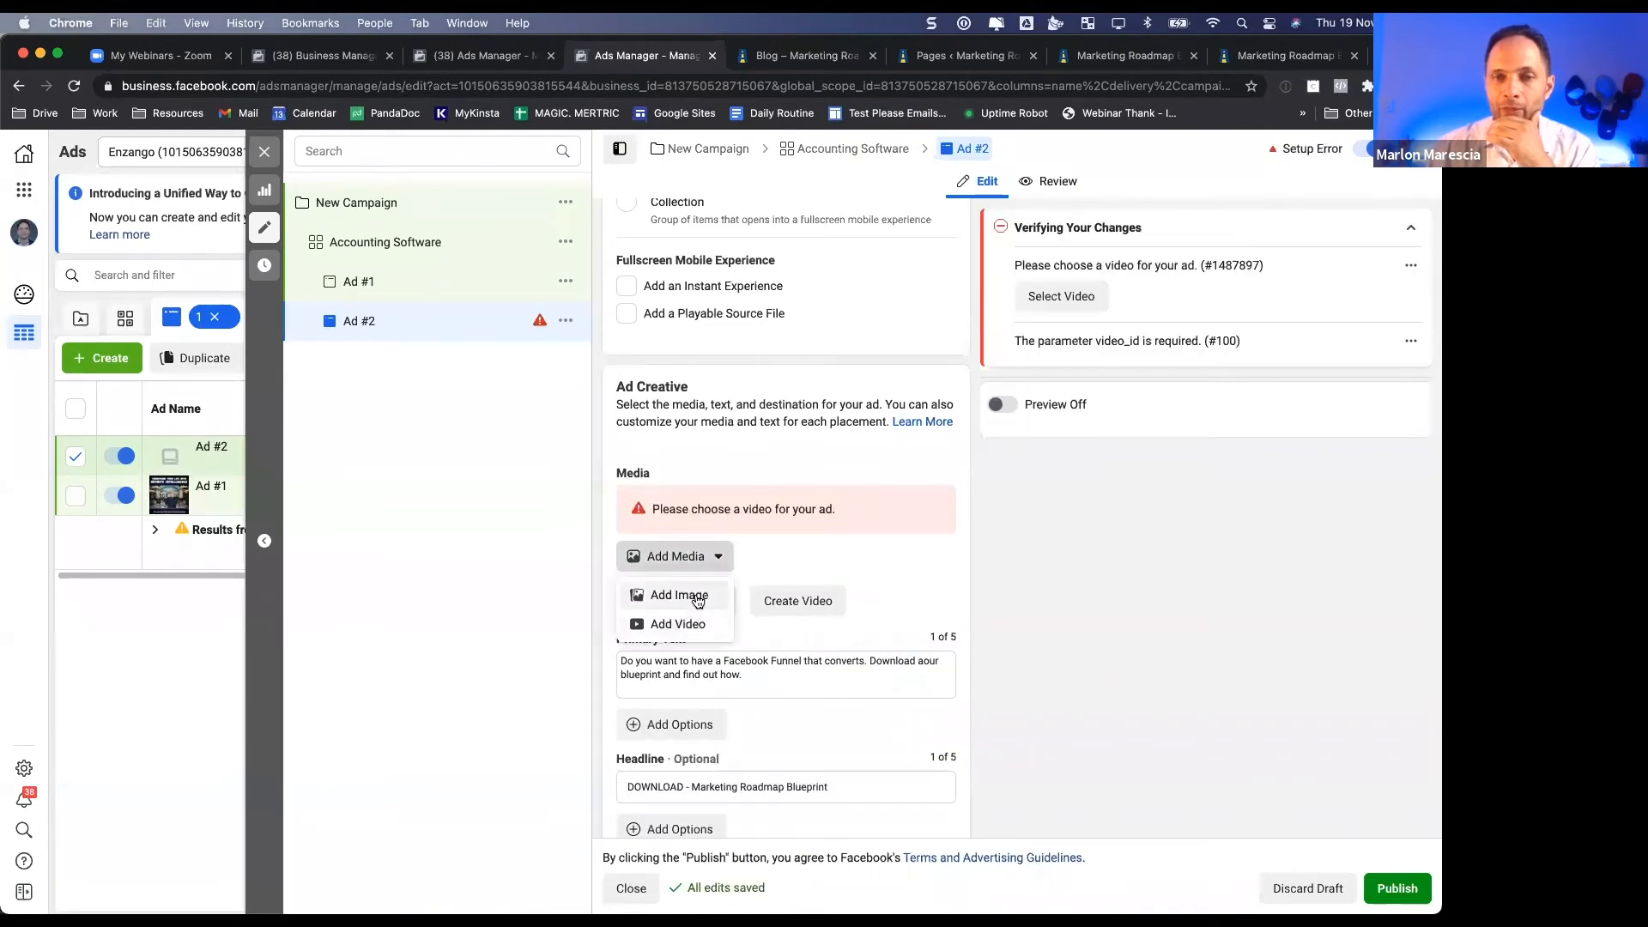
{"action": "left_click", "coordinate": [698, 599]}
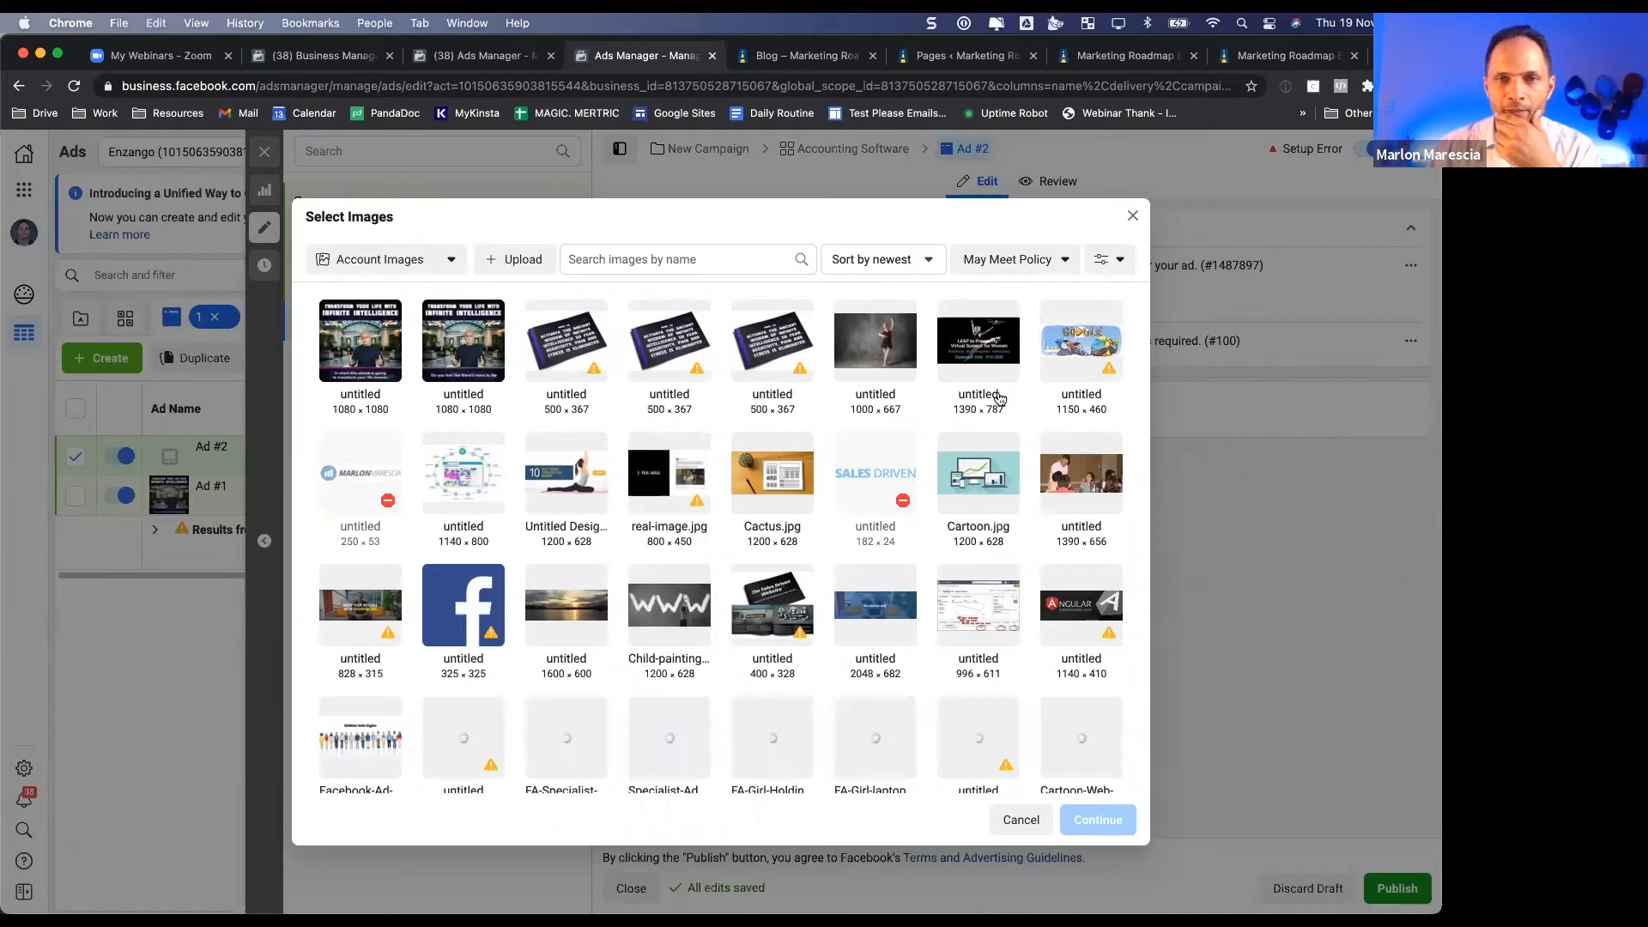
{"action": "scroll", "coordinate": [893, 330], "scroll_direction": "down", "scroll_amount": 1}
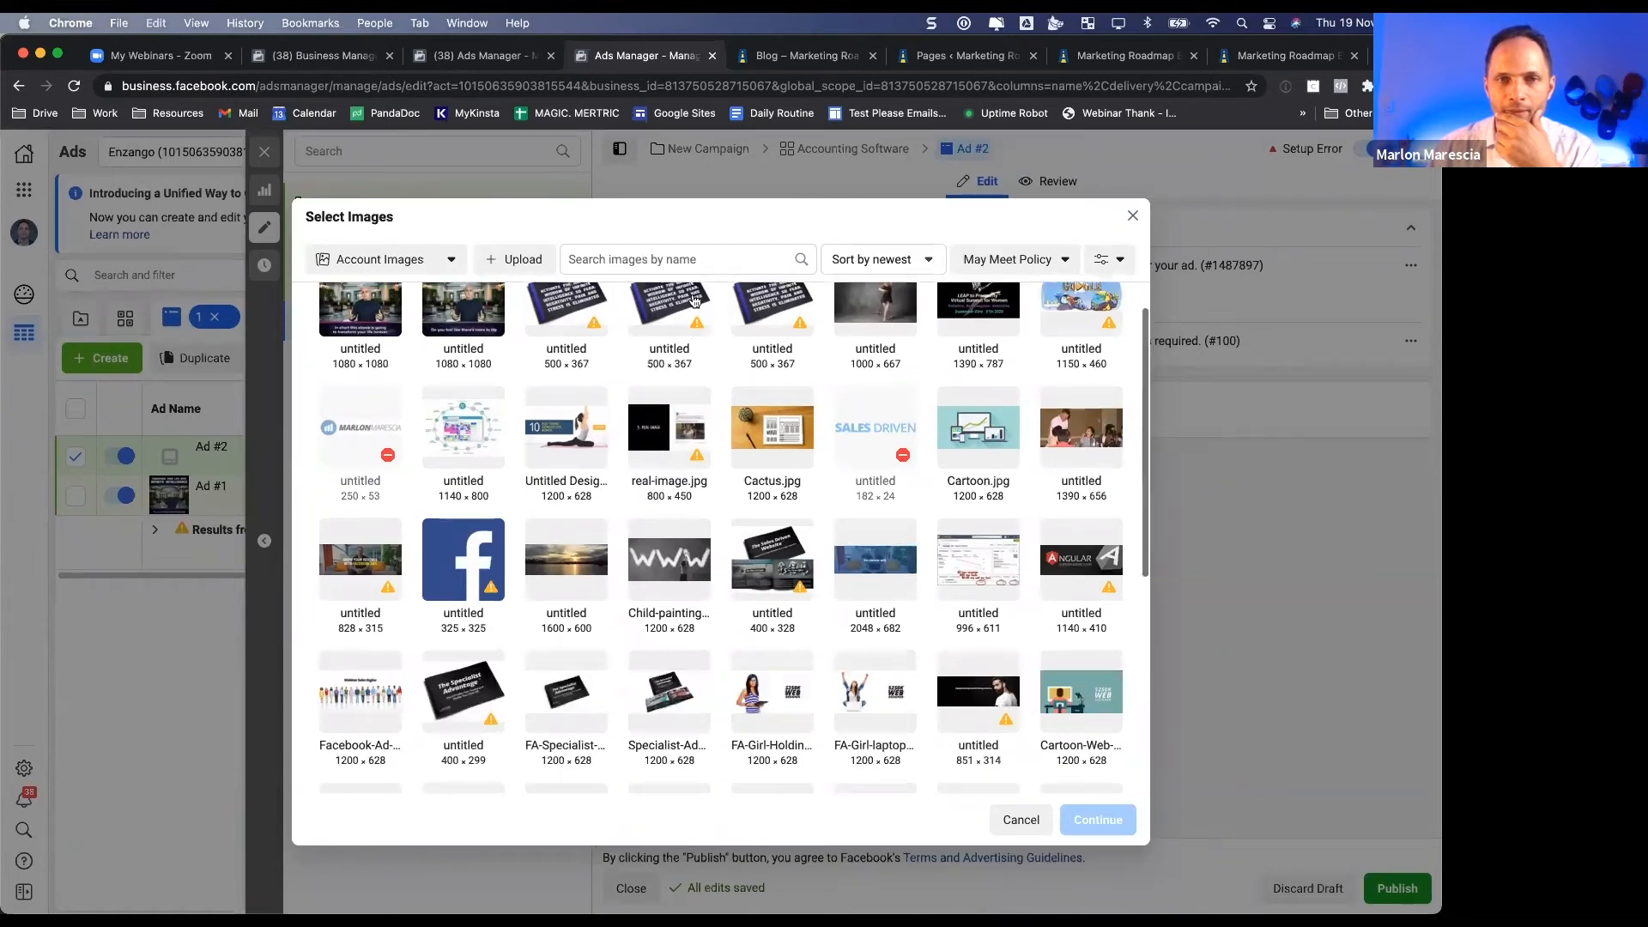
- Search the free stock photos for "business woman"
{"action": "left_click", "coordinate": [386, 259]}
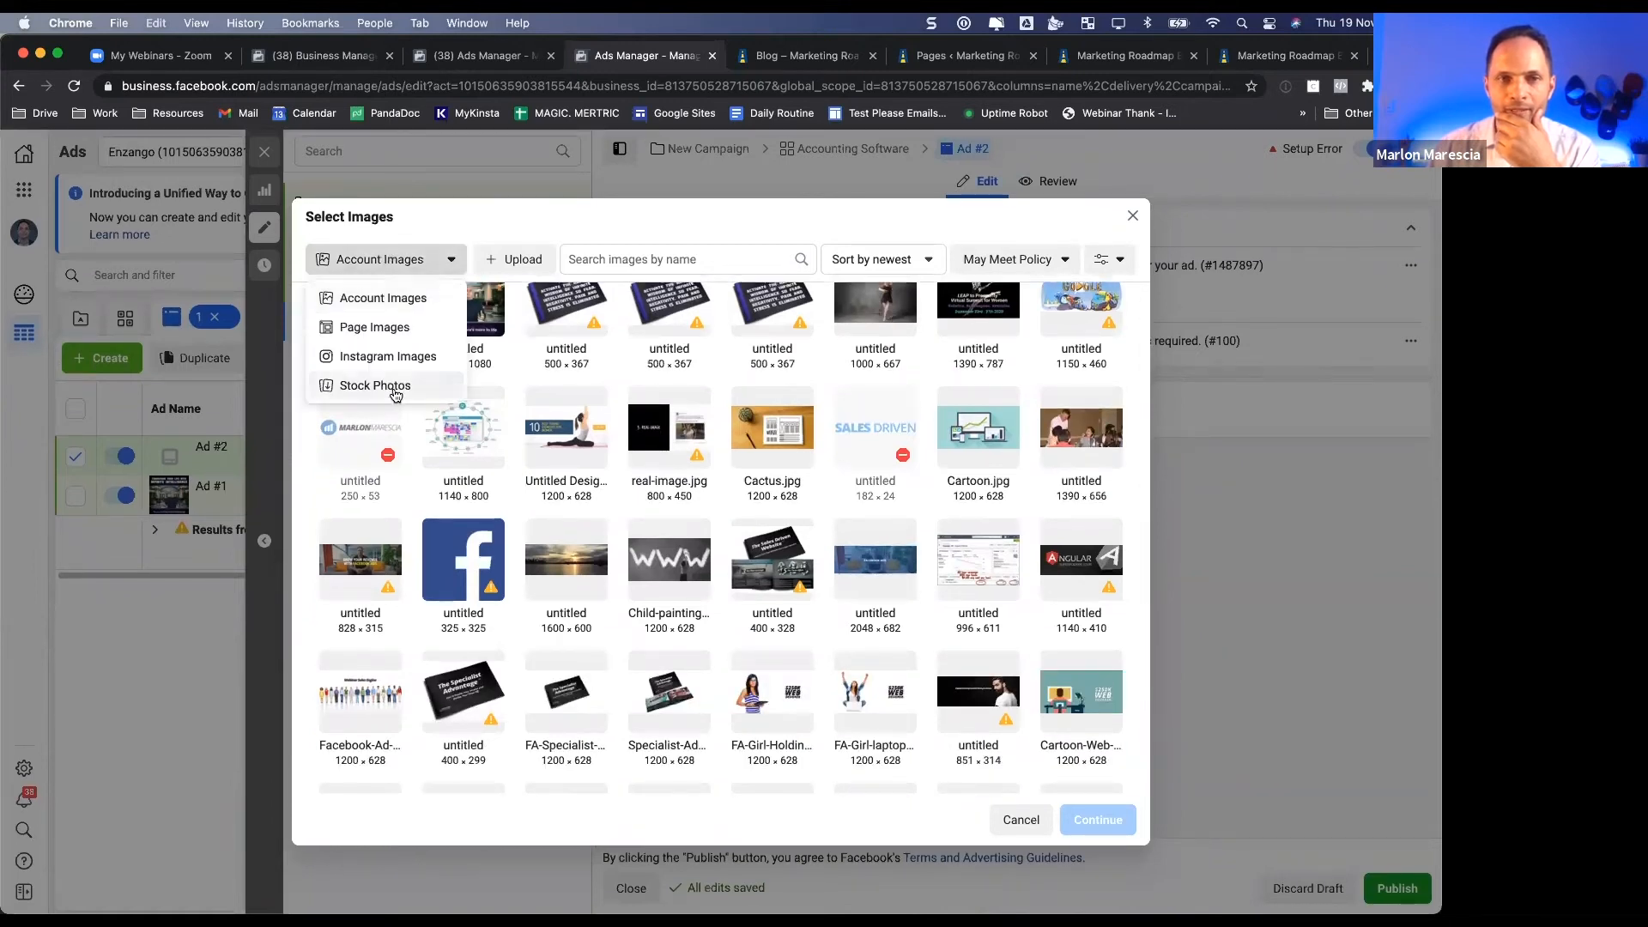
{"action": "left_click", "coordinate": [394, 390]}
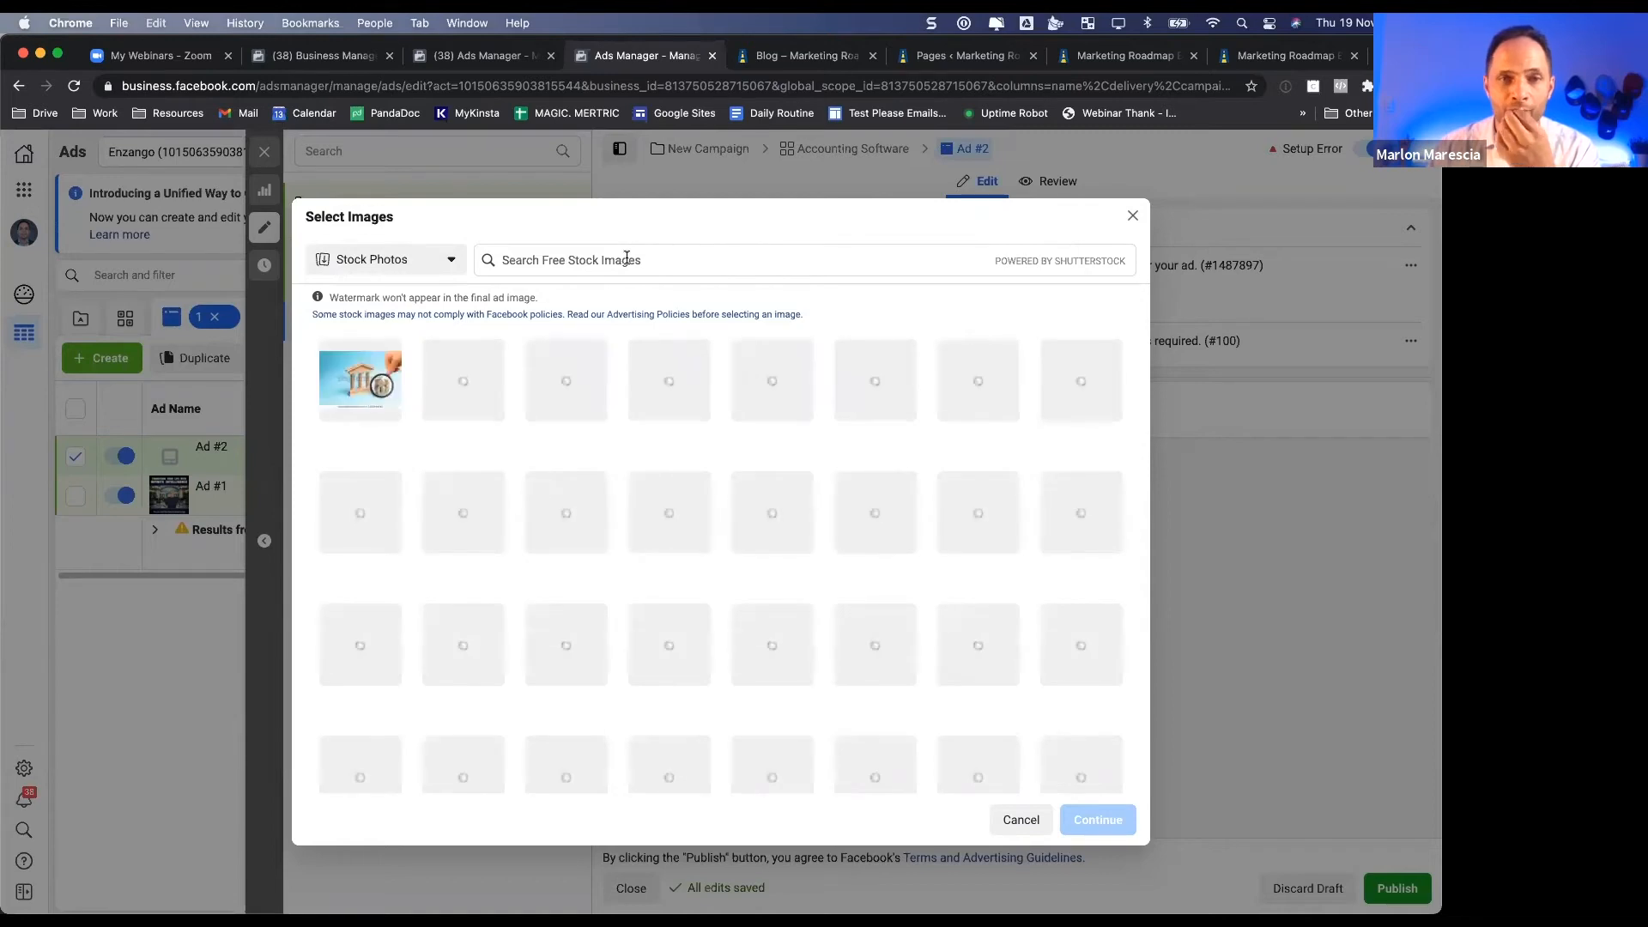
{"action": "left_click", "coordinate": [627, 258]}
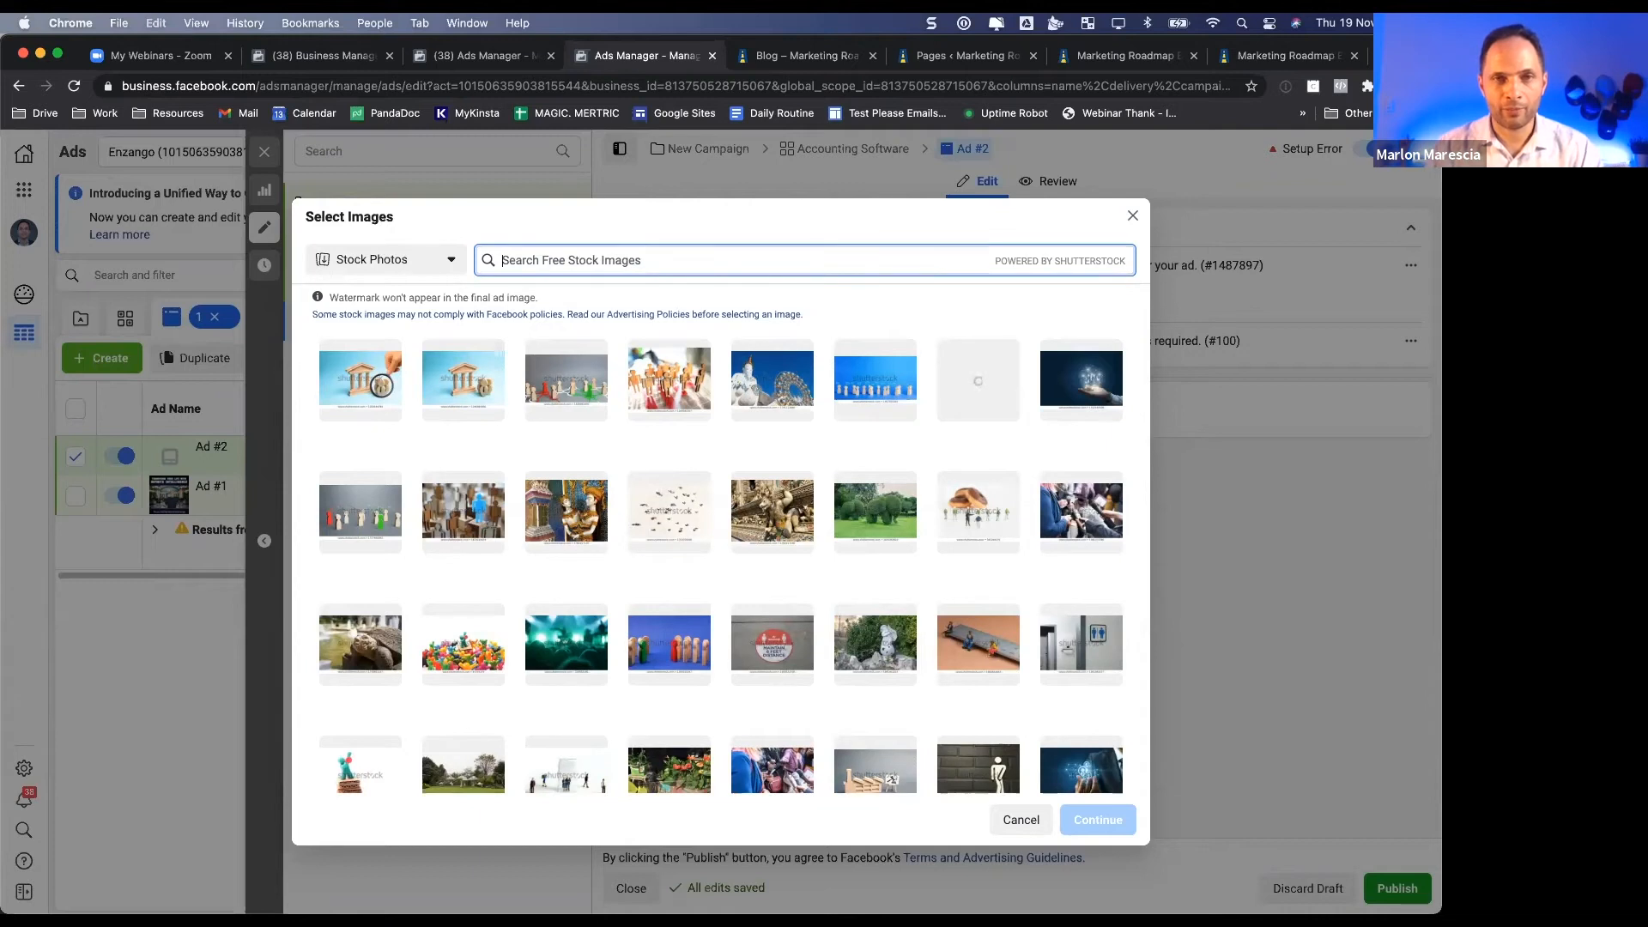
{"action": "type", "text": "business oqm"}
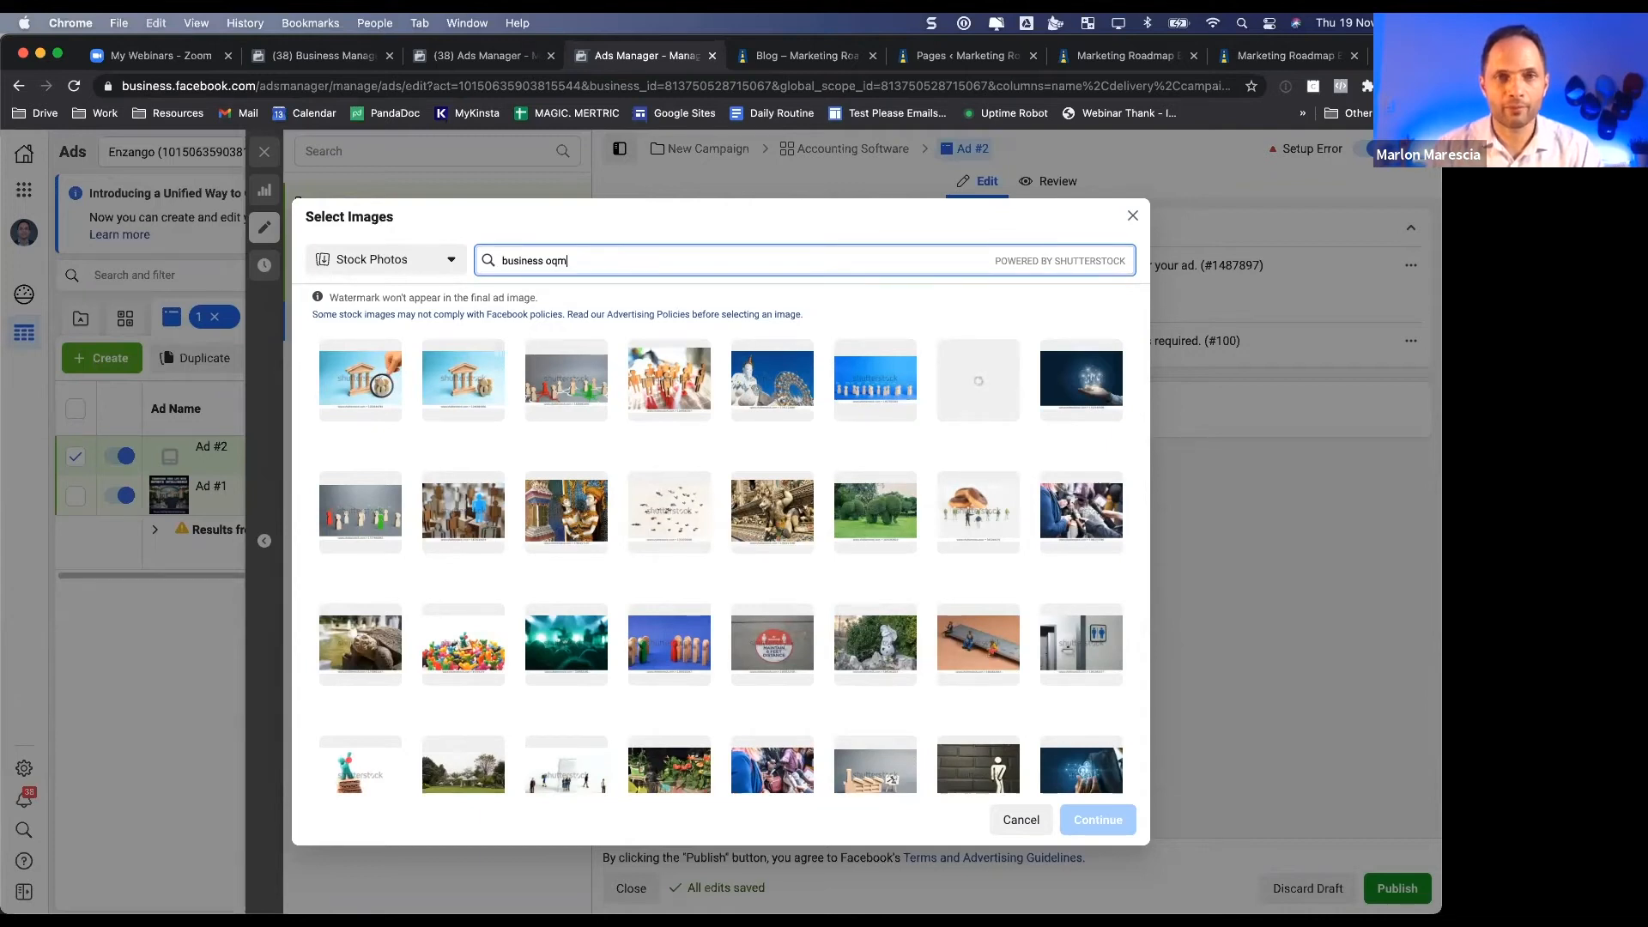
{"action": "key", "text": "BackSpace"}
{"action": "key", "text": "BackSpace"}
{"action": "key", "text": "BackSpace"}
{"action": "type", "text": "woman"}
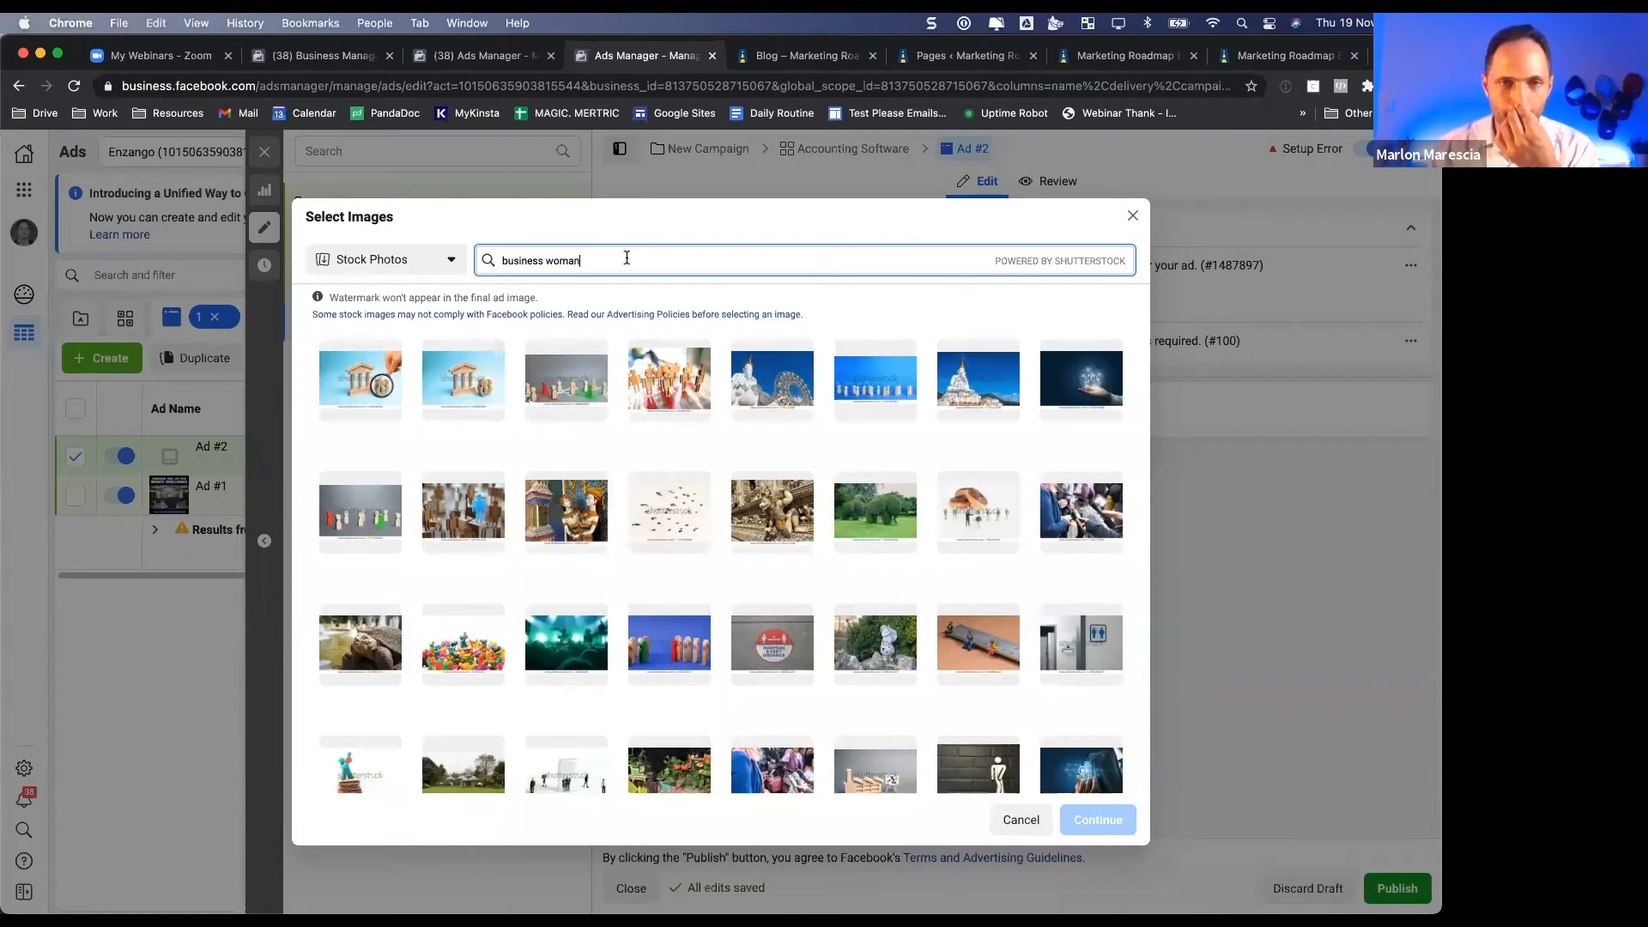
{"action": "key", "text": "Return"}
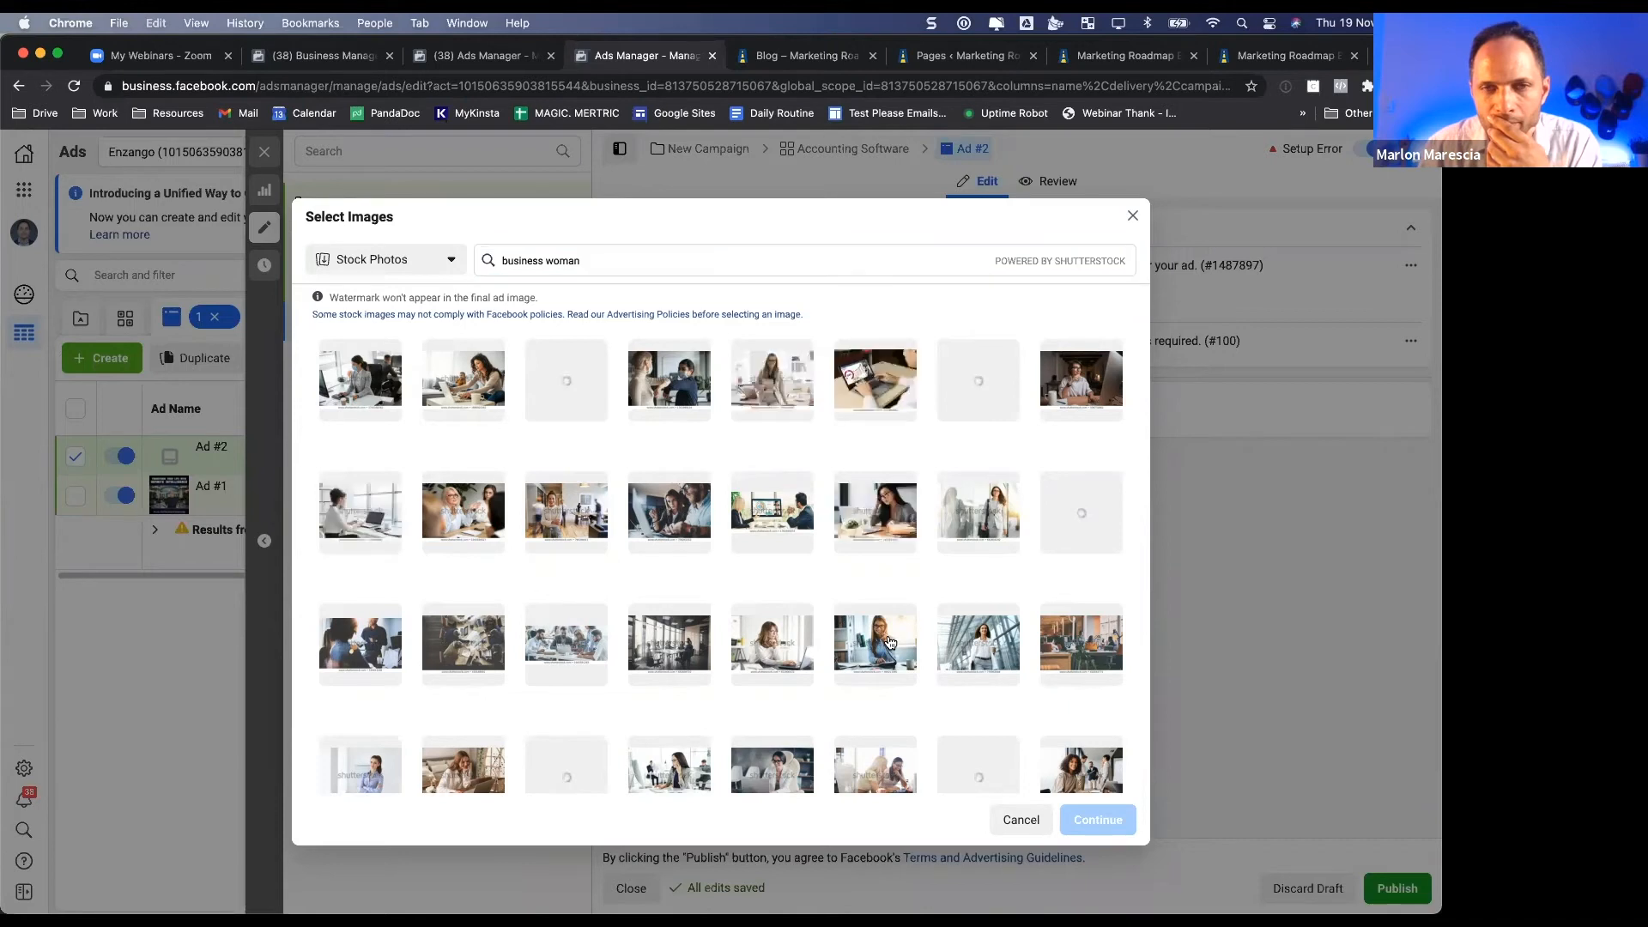
- Use the stock photo of the woman in glasses talking on the phone as Ad #2's image
{"action": "left_click", "coordinate": [890, 643]}
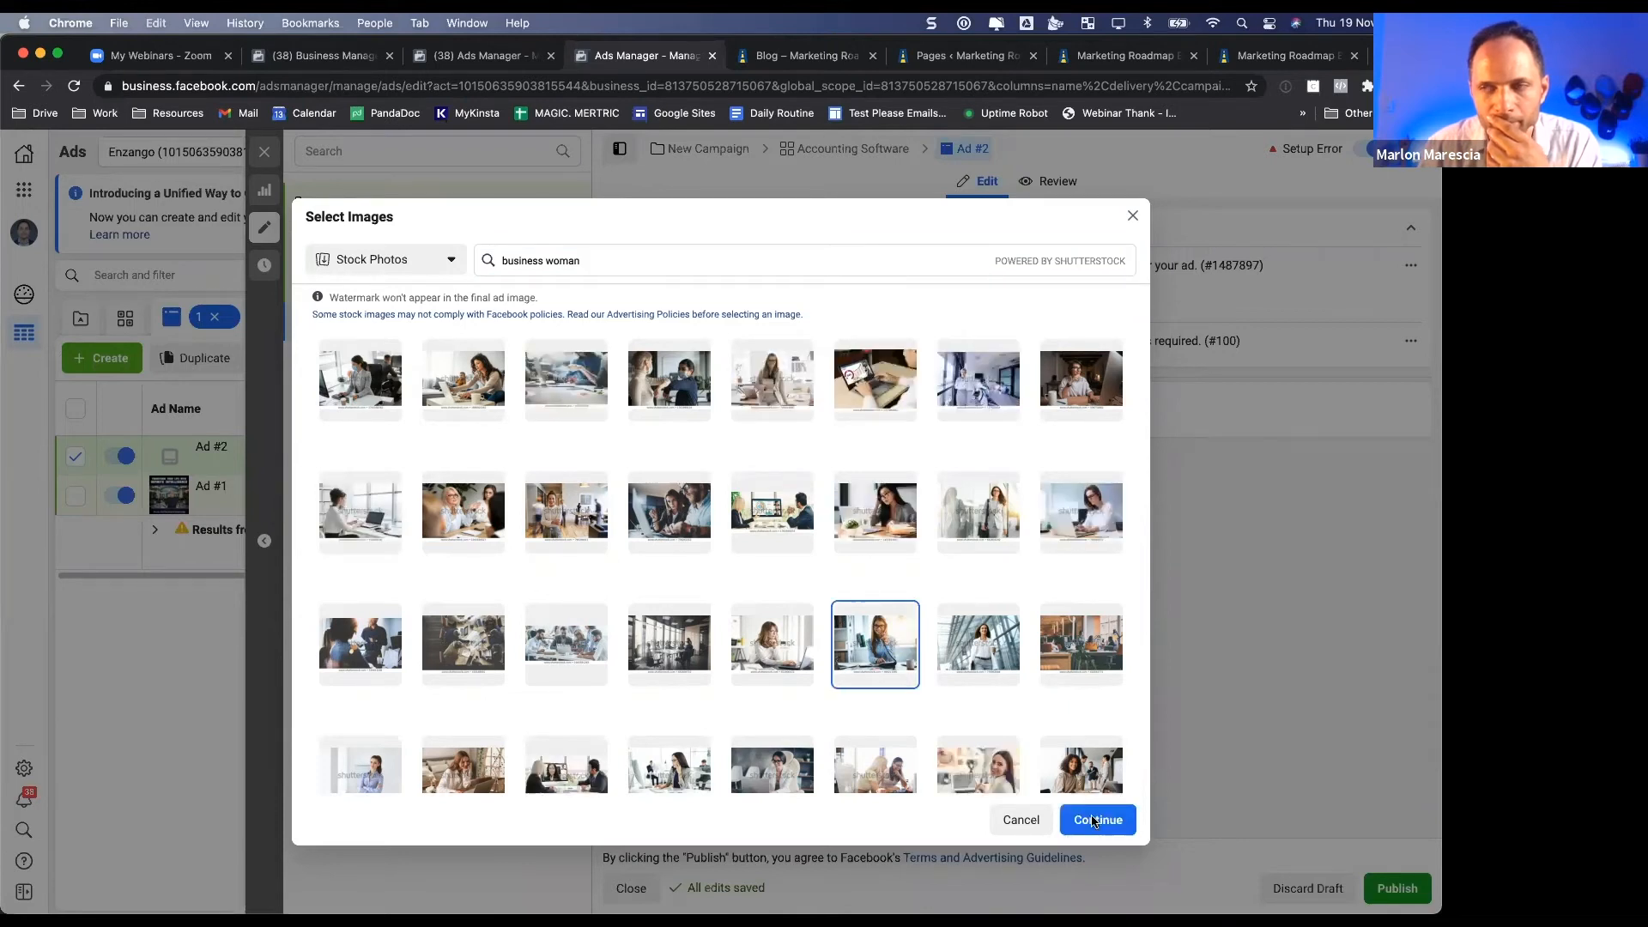
{"action": "left_click", "coordinate": [1087, 819]}
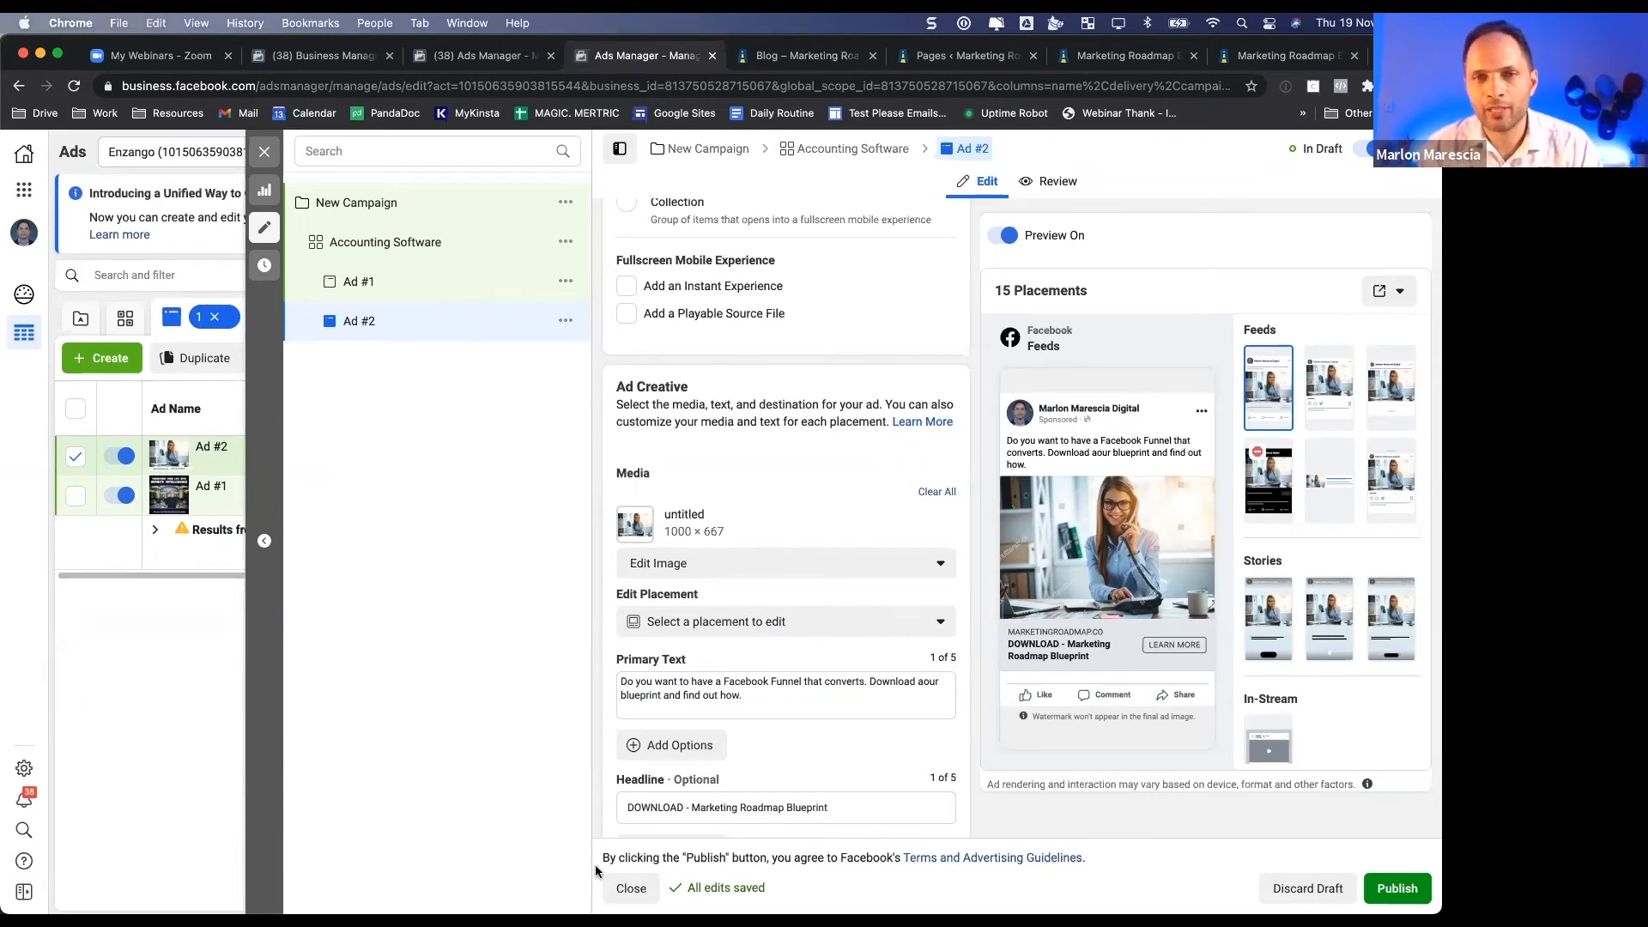
{"action": "scroll", "coordinate": [740, 635], "scroll_direction": "up", "scroll_amount": 1}
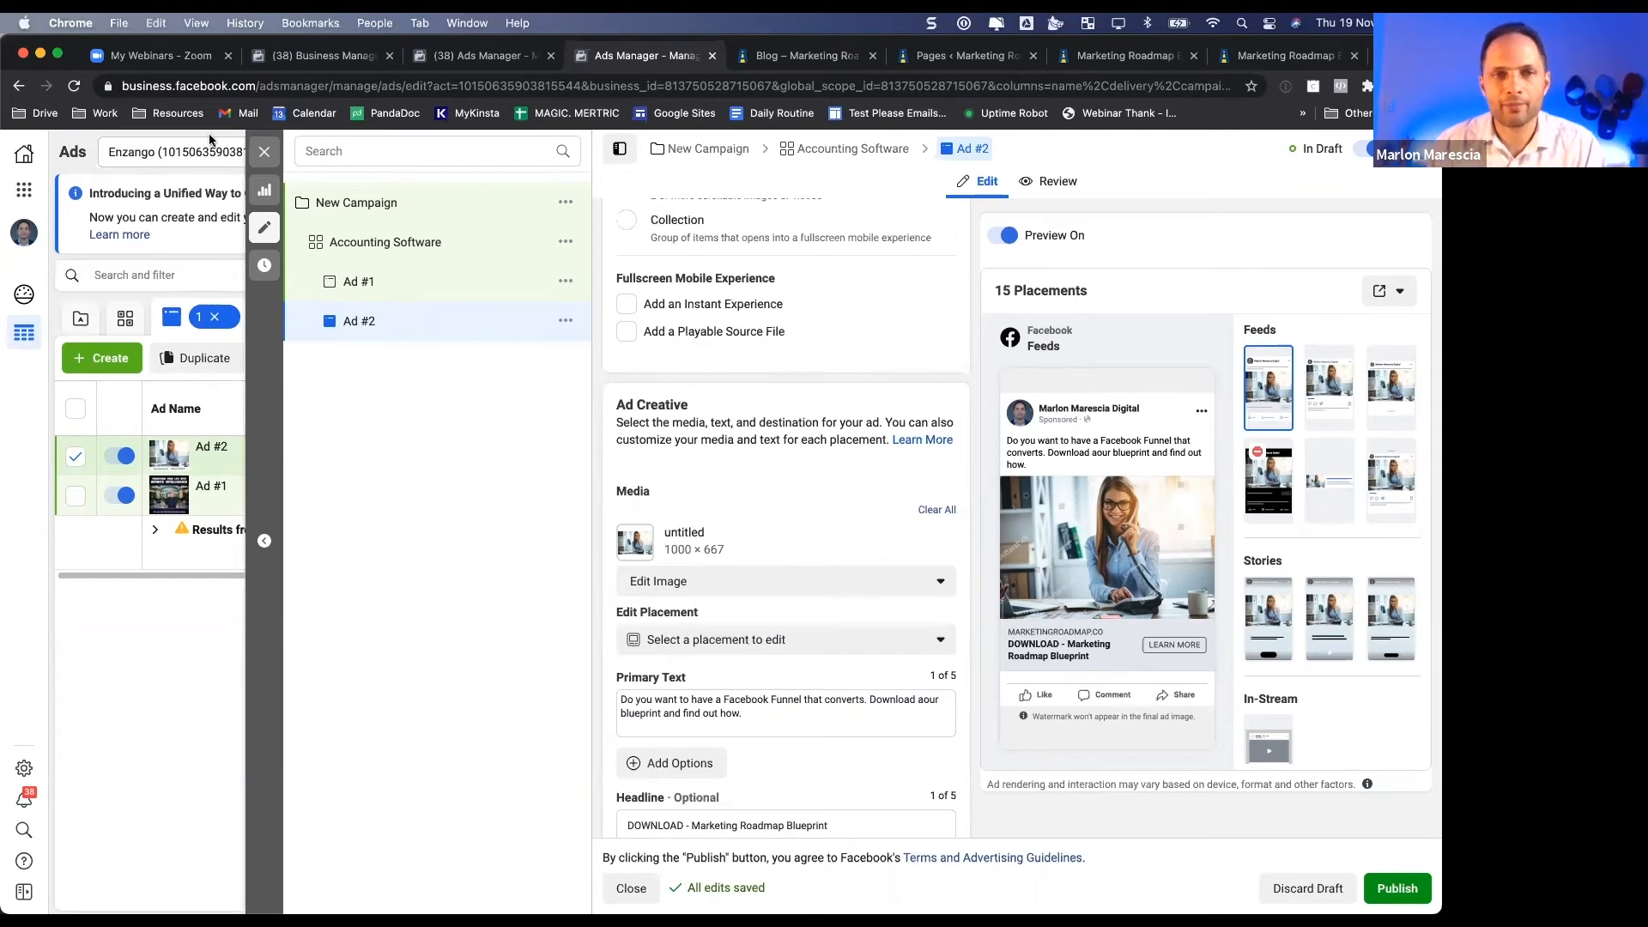
- Rename Ad #1 as "Video"
{"action": "left_click", "coordinate": [456, 282]}
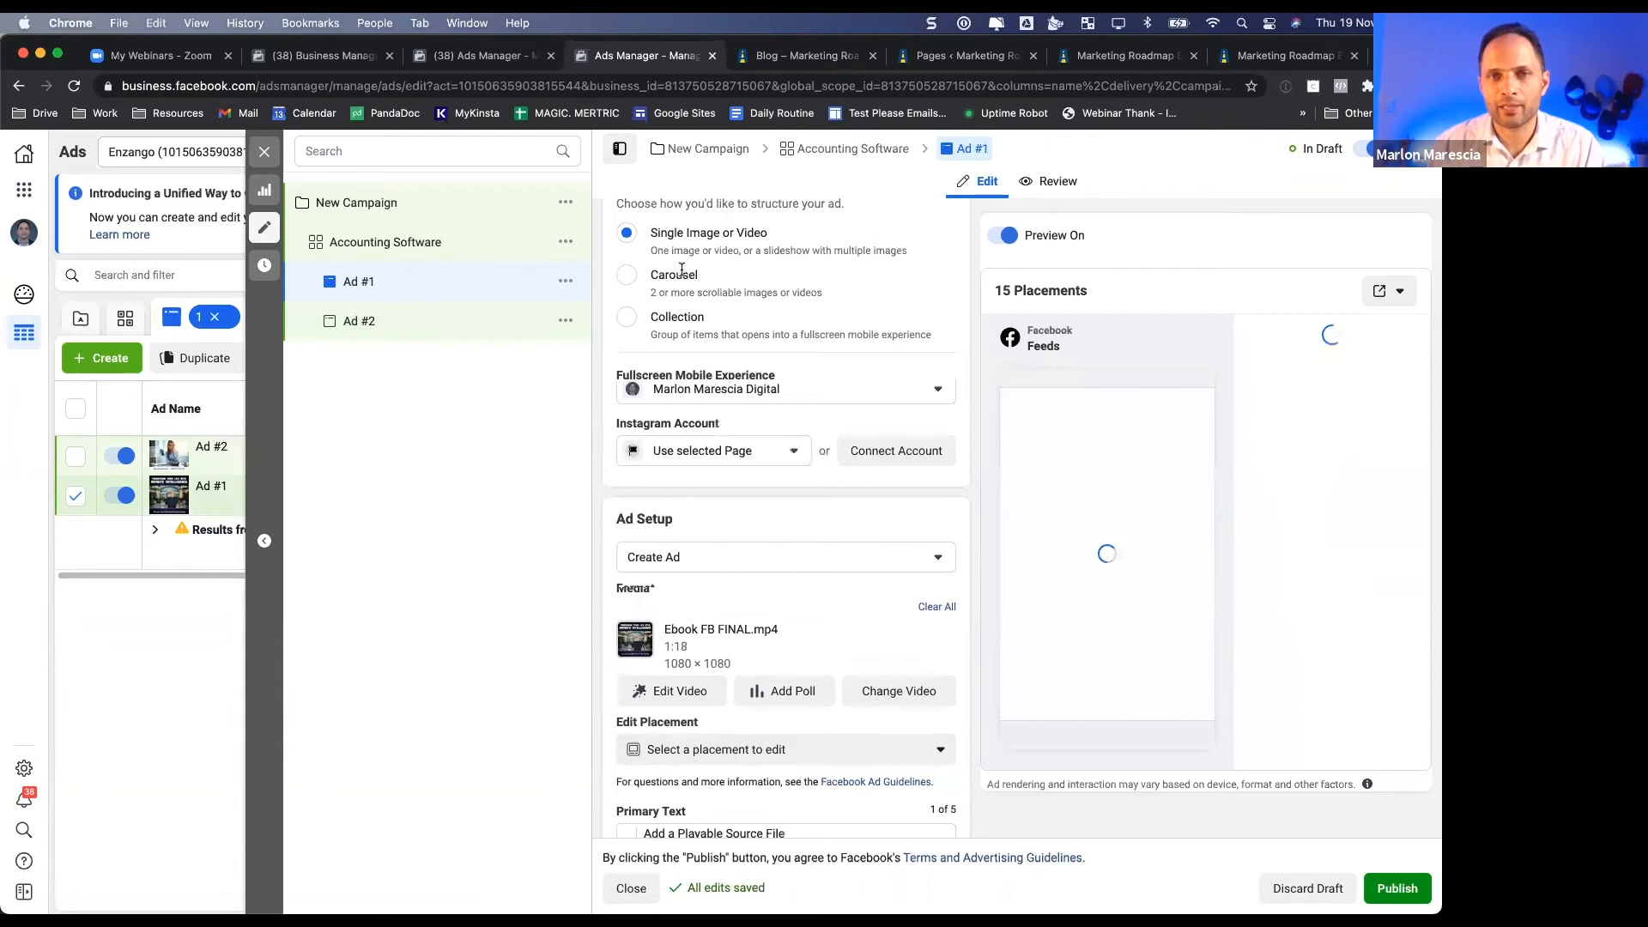
{"action": "left_click_drag", "start_coordinate": [682, 269], "coordinate": [605, 260]}
{"action": "type", "text": "Video"}
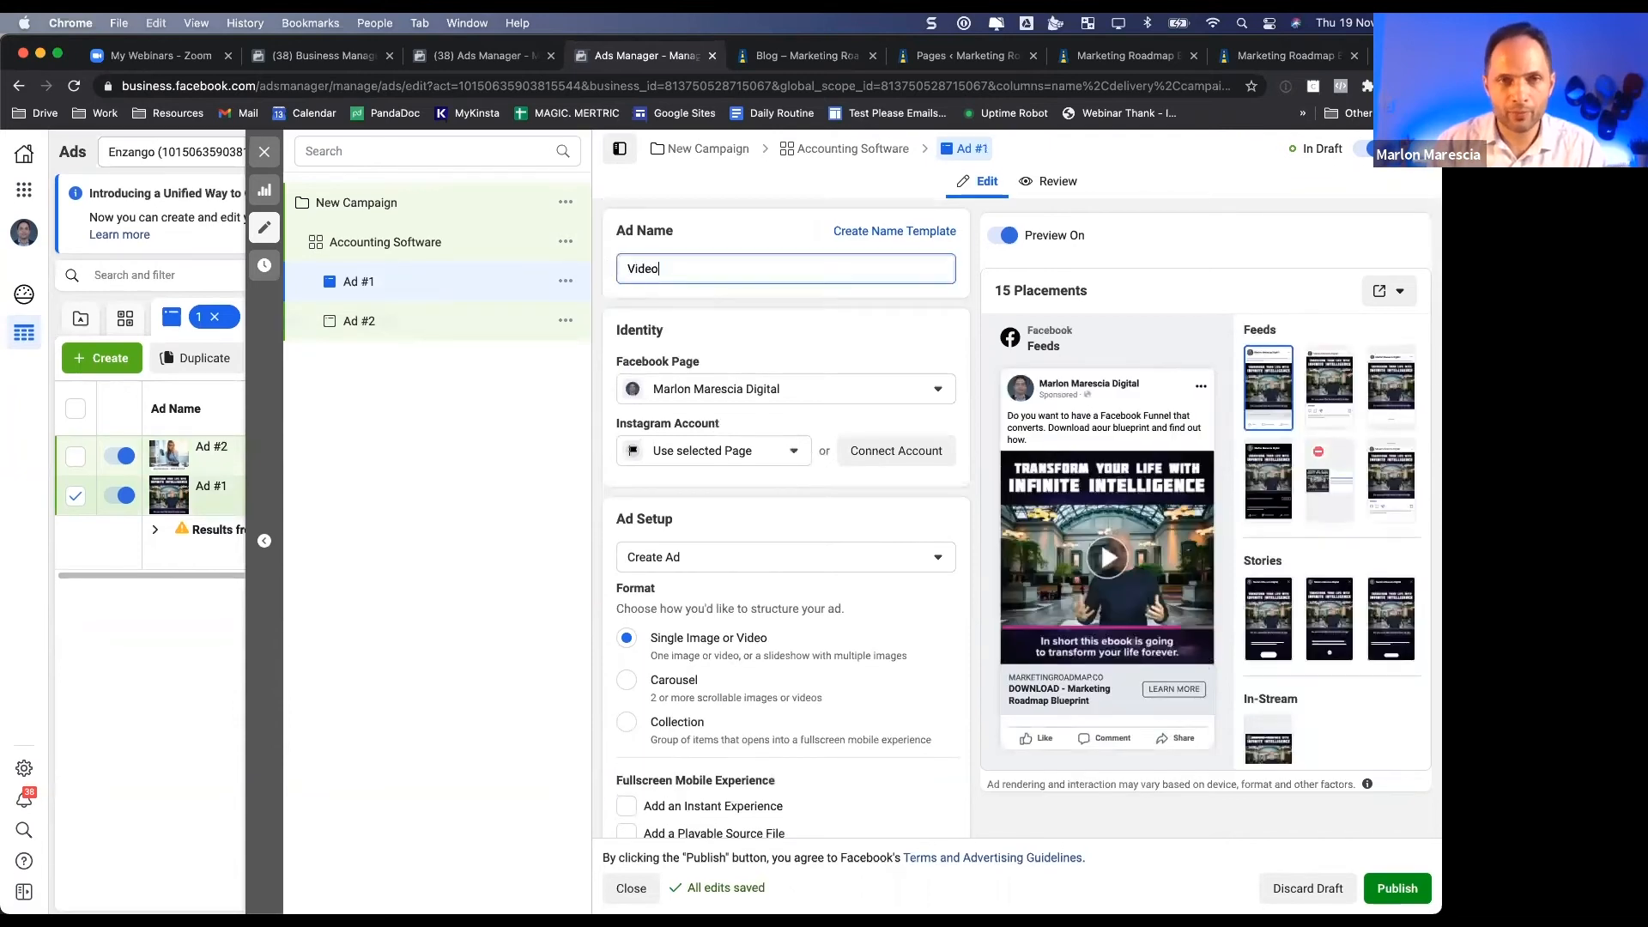
- Rename Ad #2 as "Image - Girl"
{"action": "left_click", "coordinate": [447, 325]}
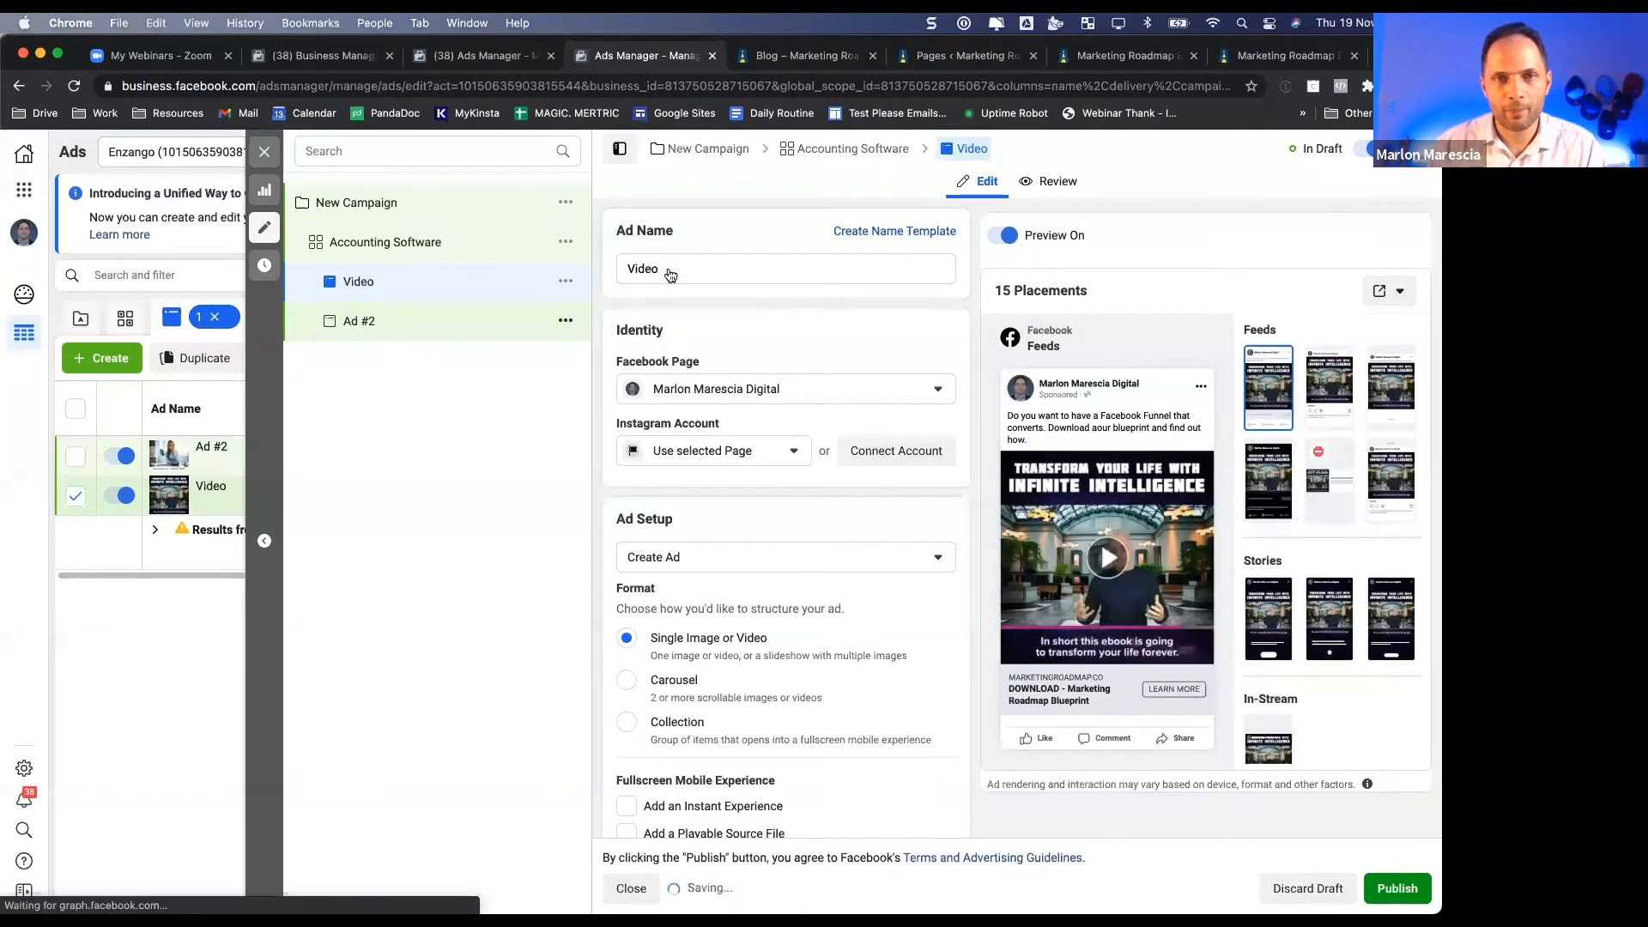
{"action": "left_click_drag", "start_coordinate": [667, 269], "coordinate": [607, 267]}
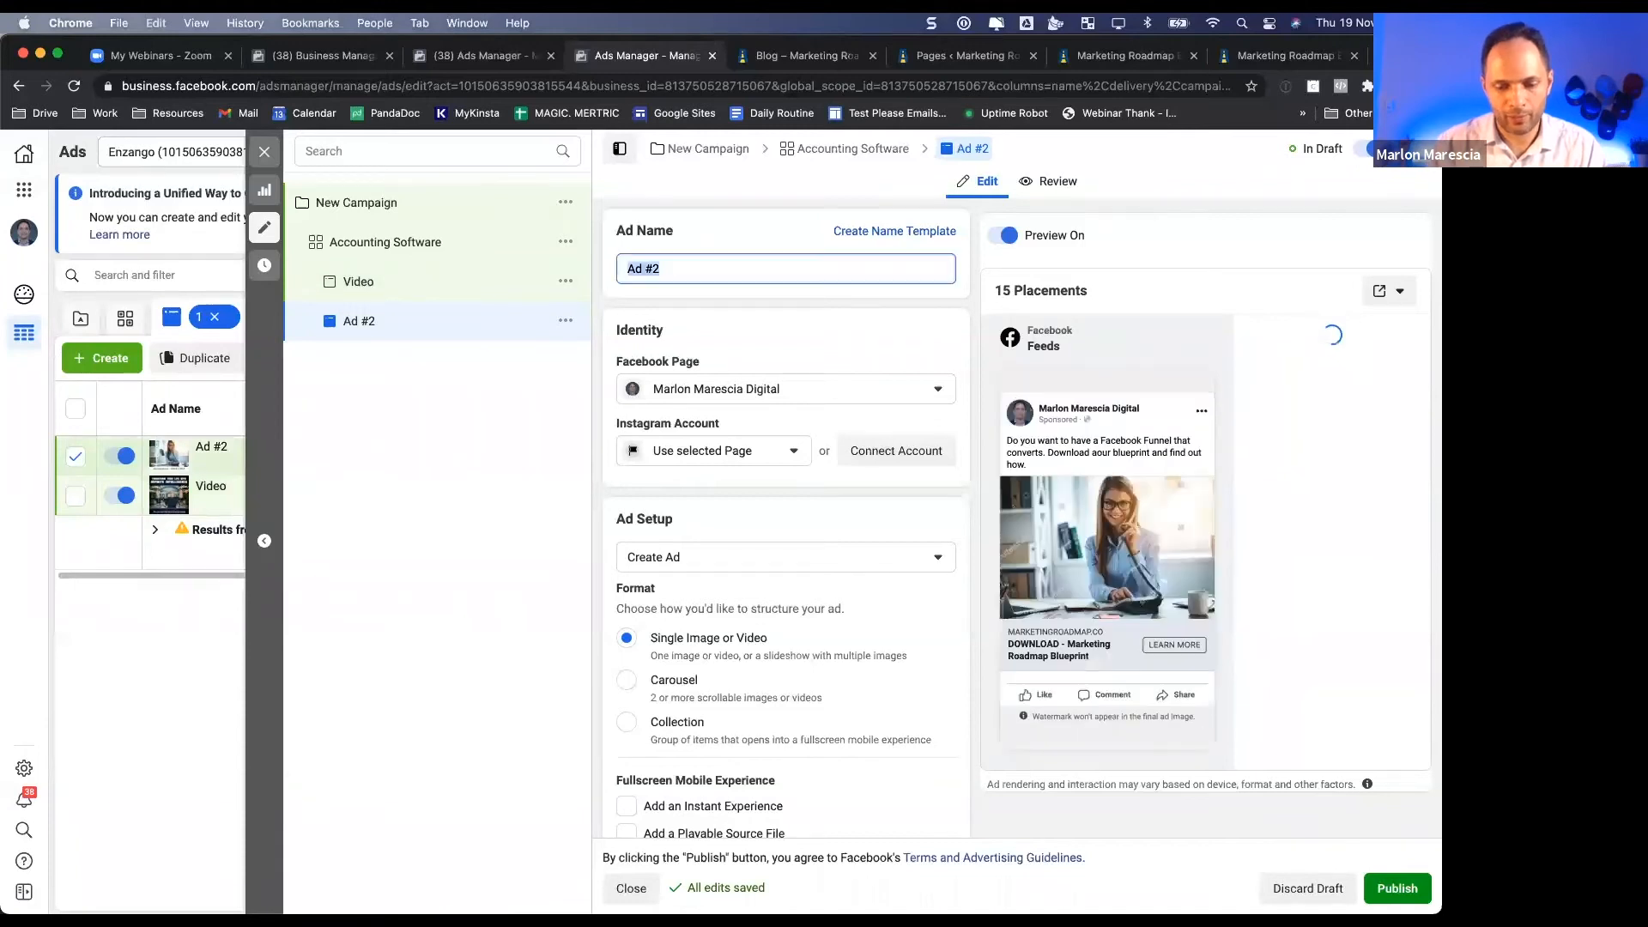
{"action": "type", "text": "Image - Girl"}
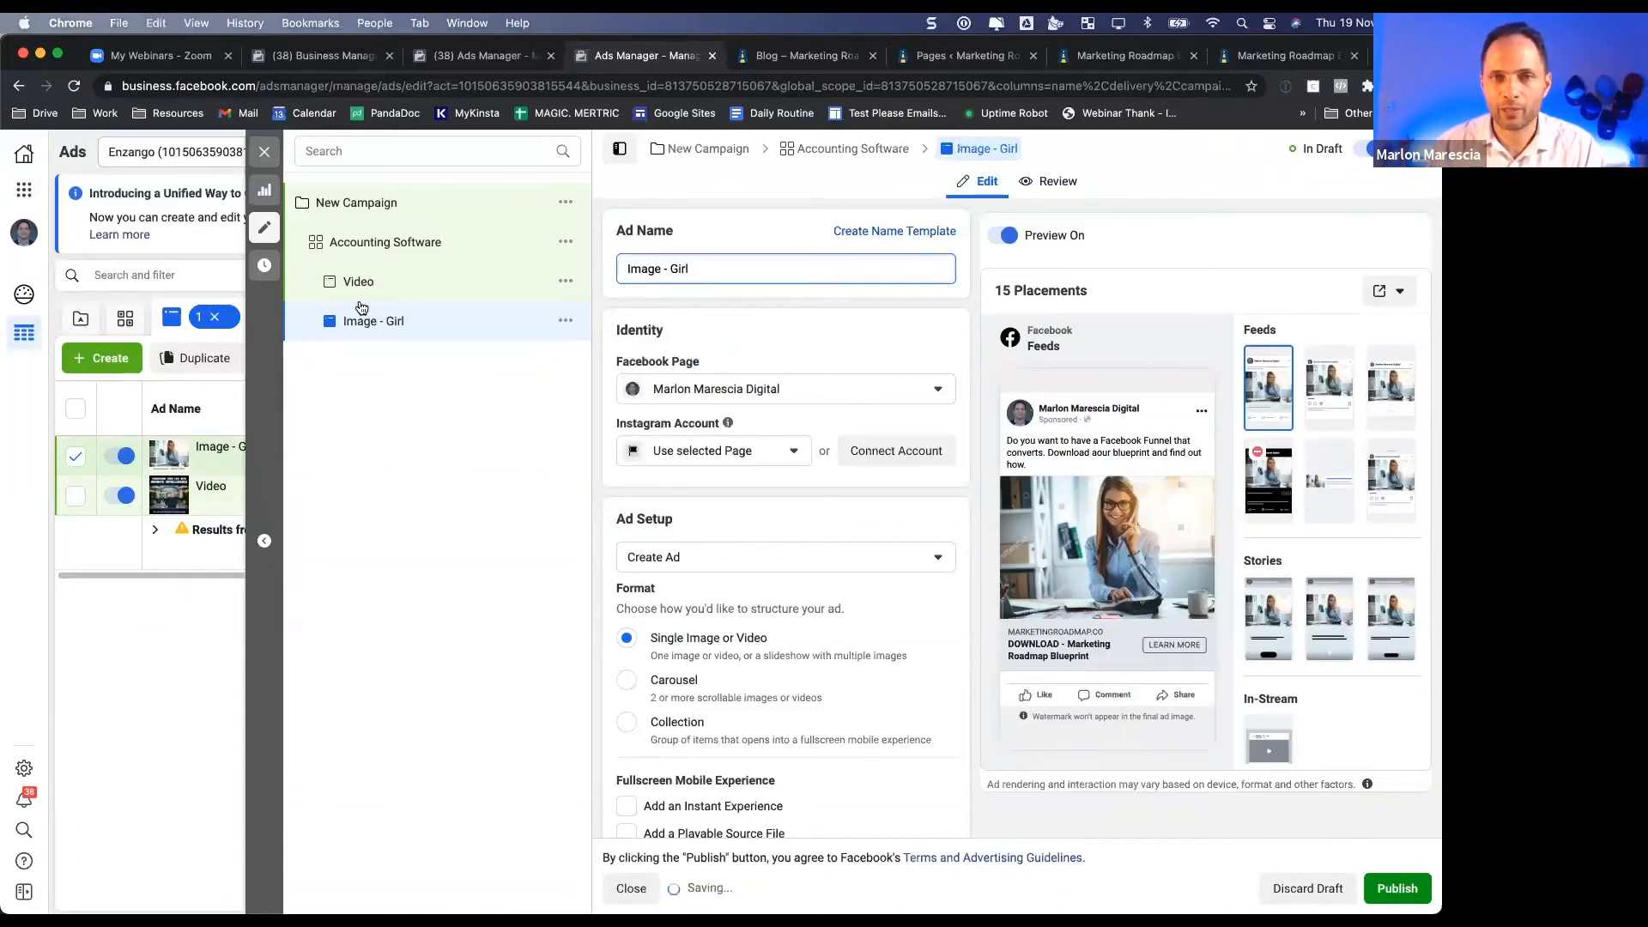
{"action": "scroll", "coordinate": [862, 516], "scroll_direction": "down", "scroll_amount": 3}
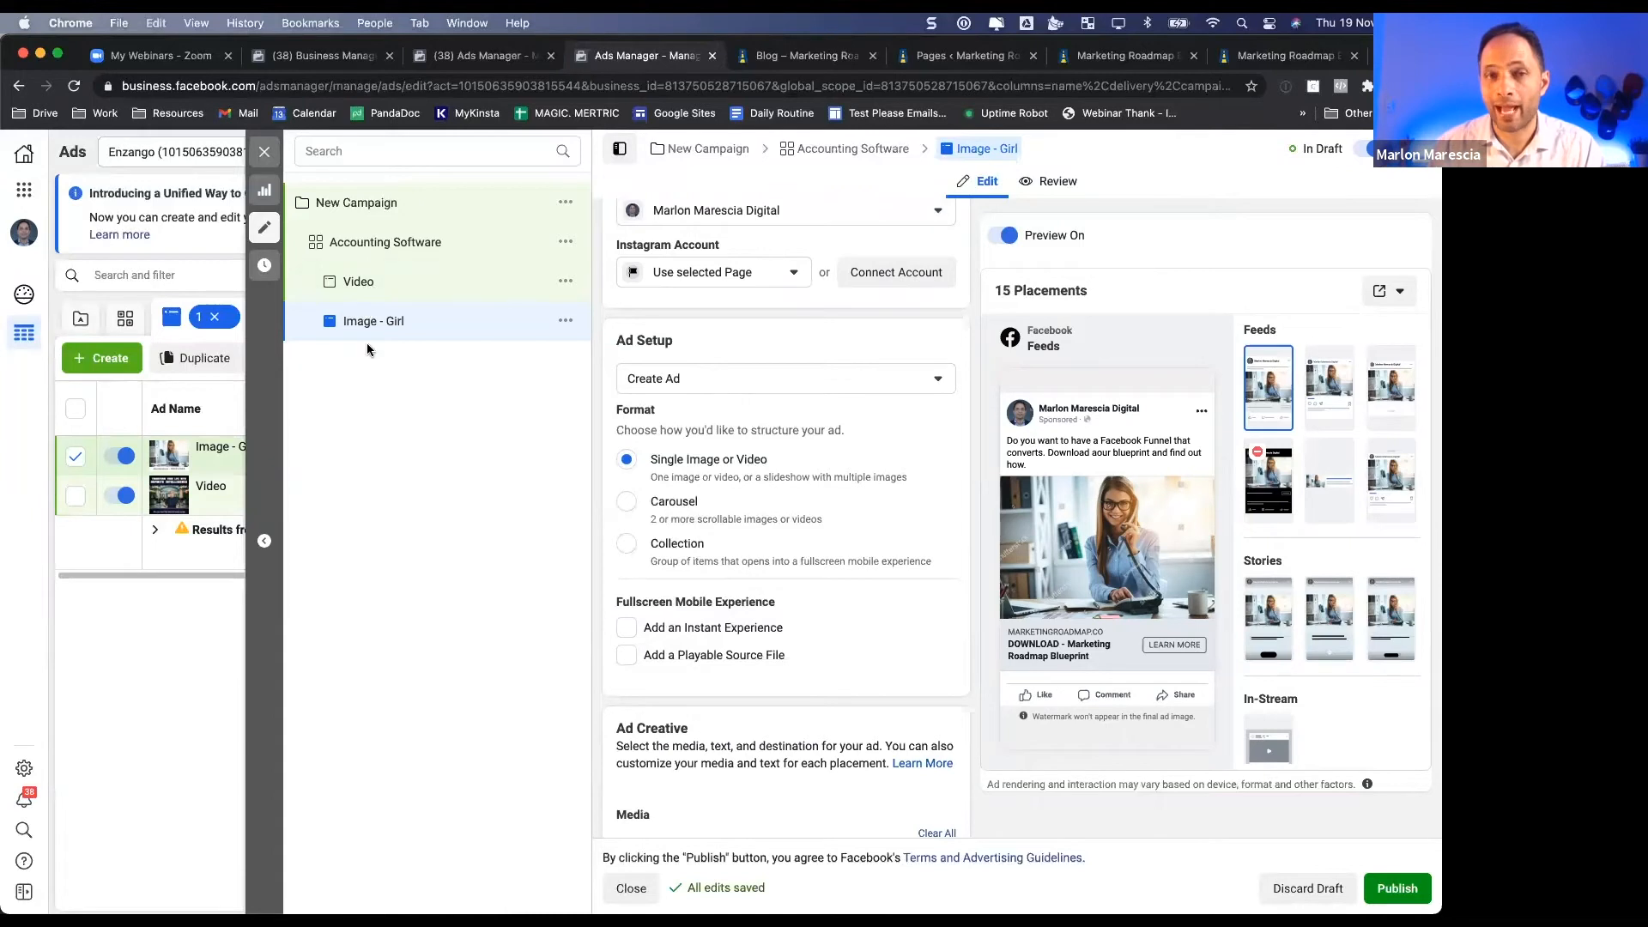
{"action": "mouse_move", "coordinate": [1106, 532]}
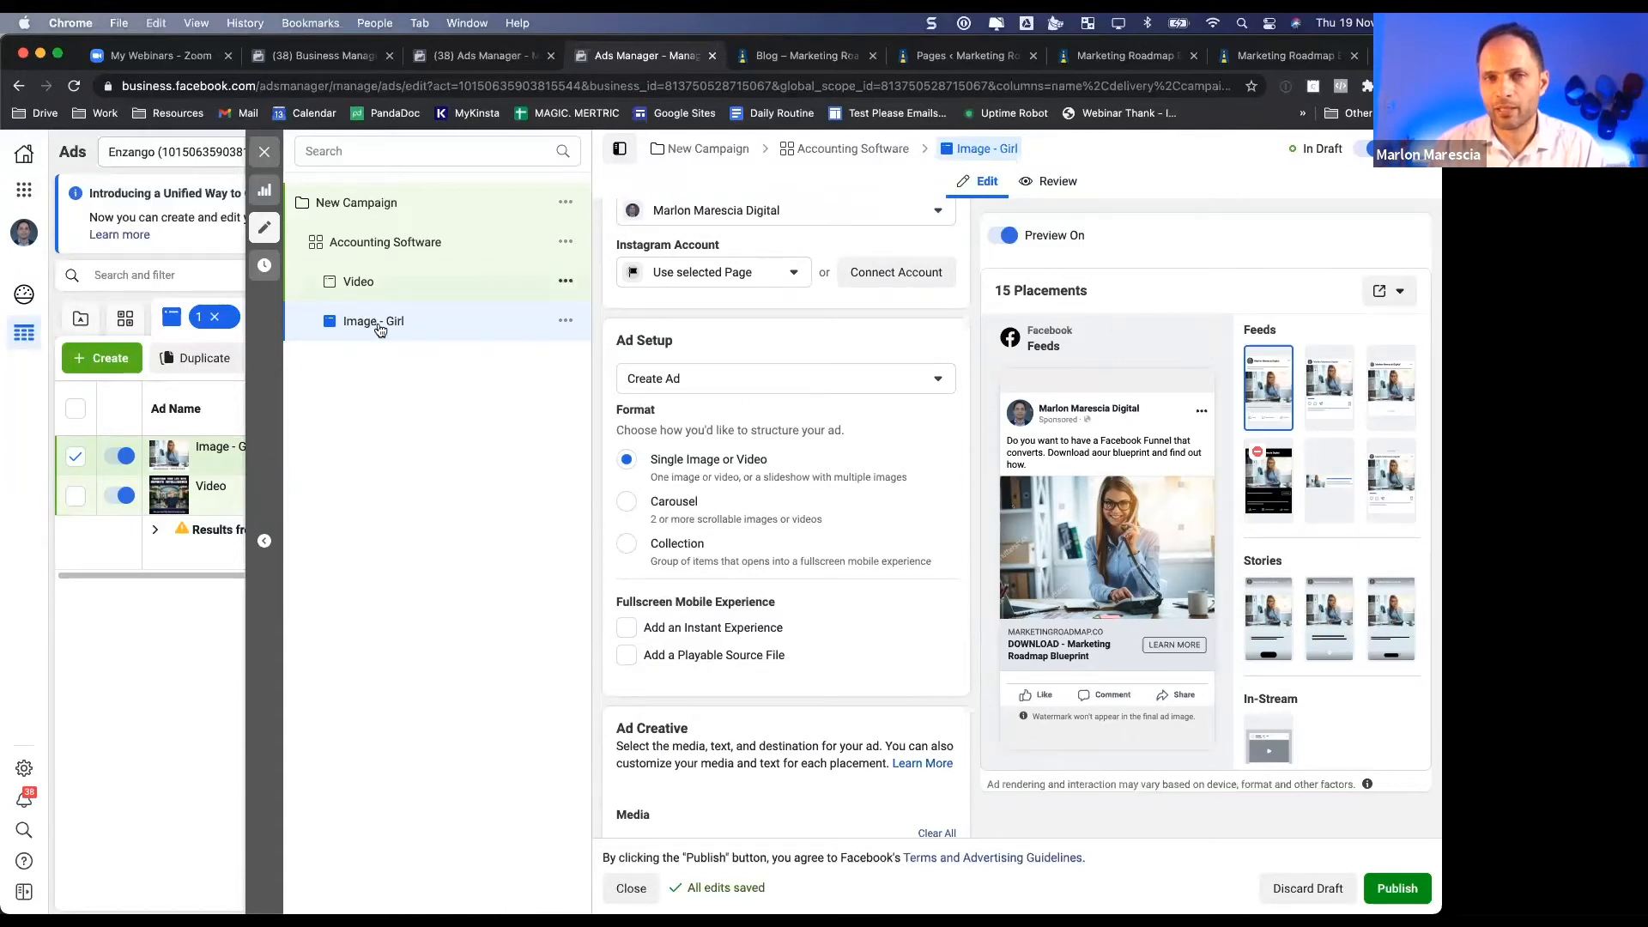
{"action": "mouse_move", "coordinate": [1040, 659]}
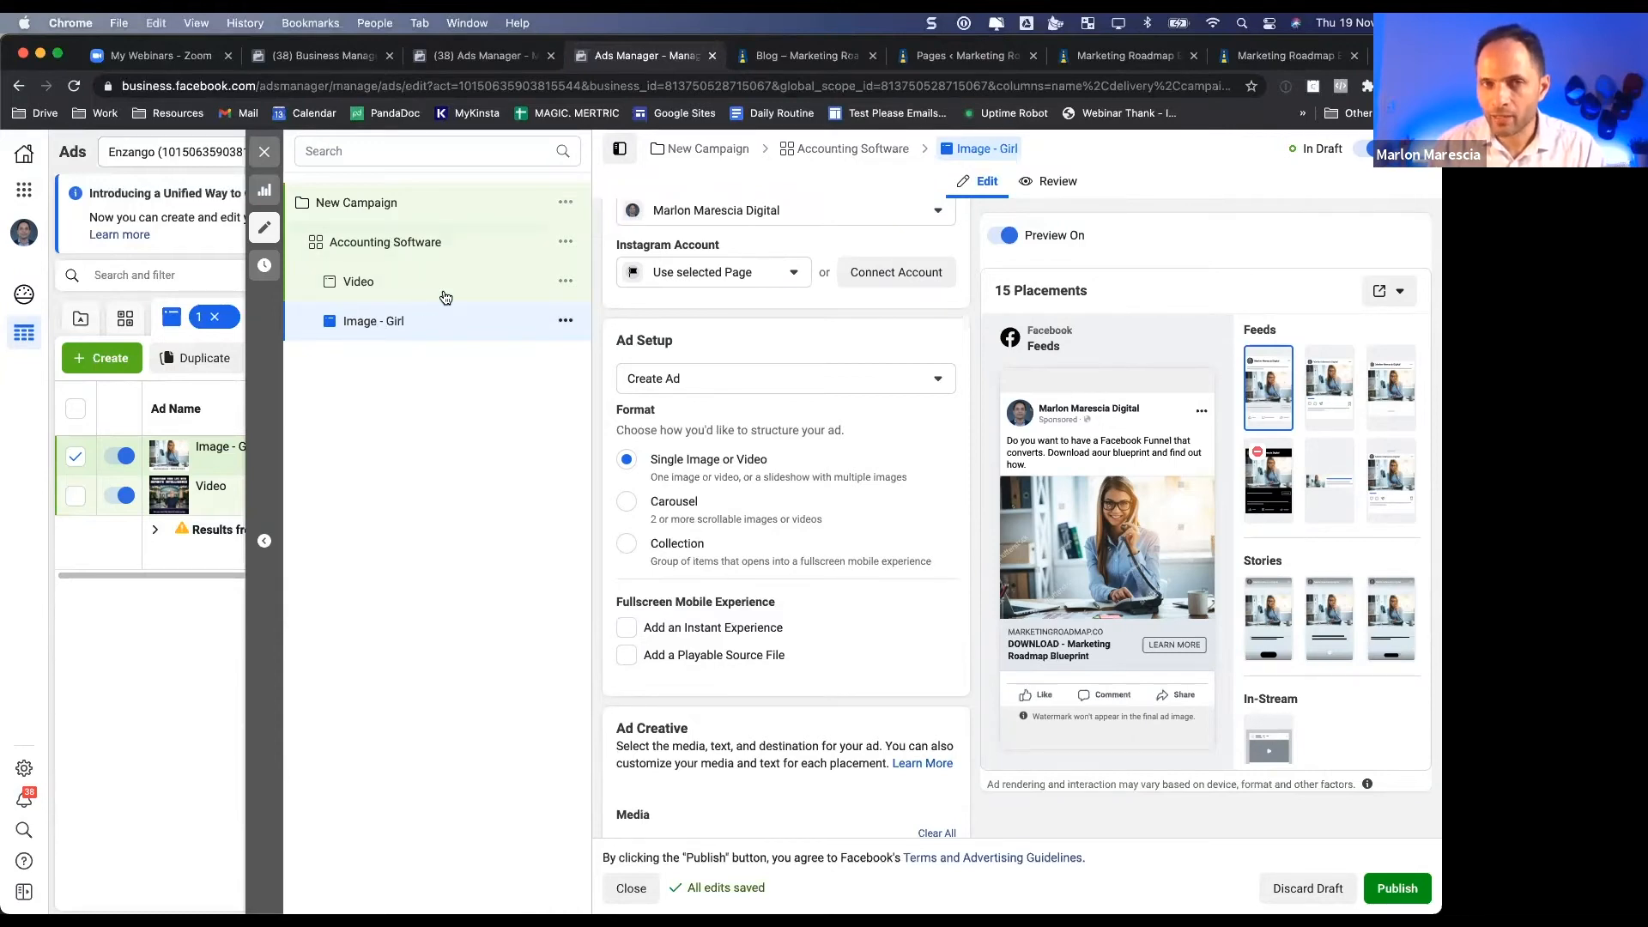
- Duplicate the Accounting Software ad set within the original campaign, making three copies
{"action": "left_click", "coordinate": [433, 247]}
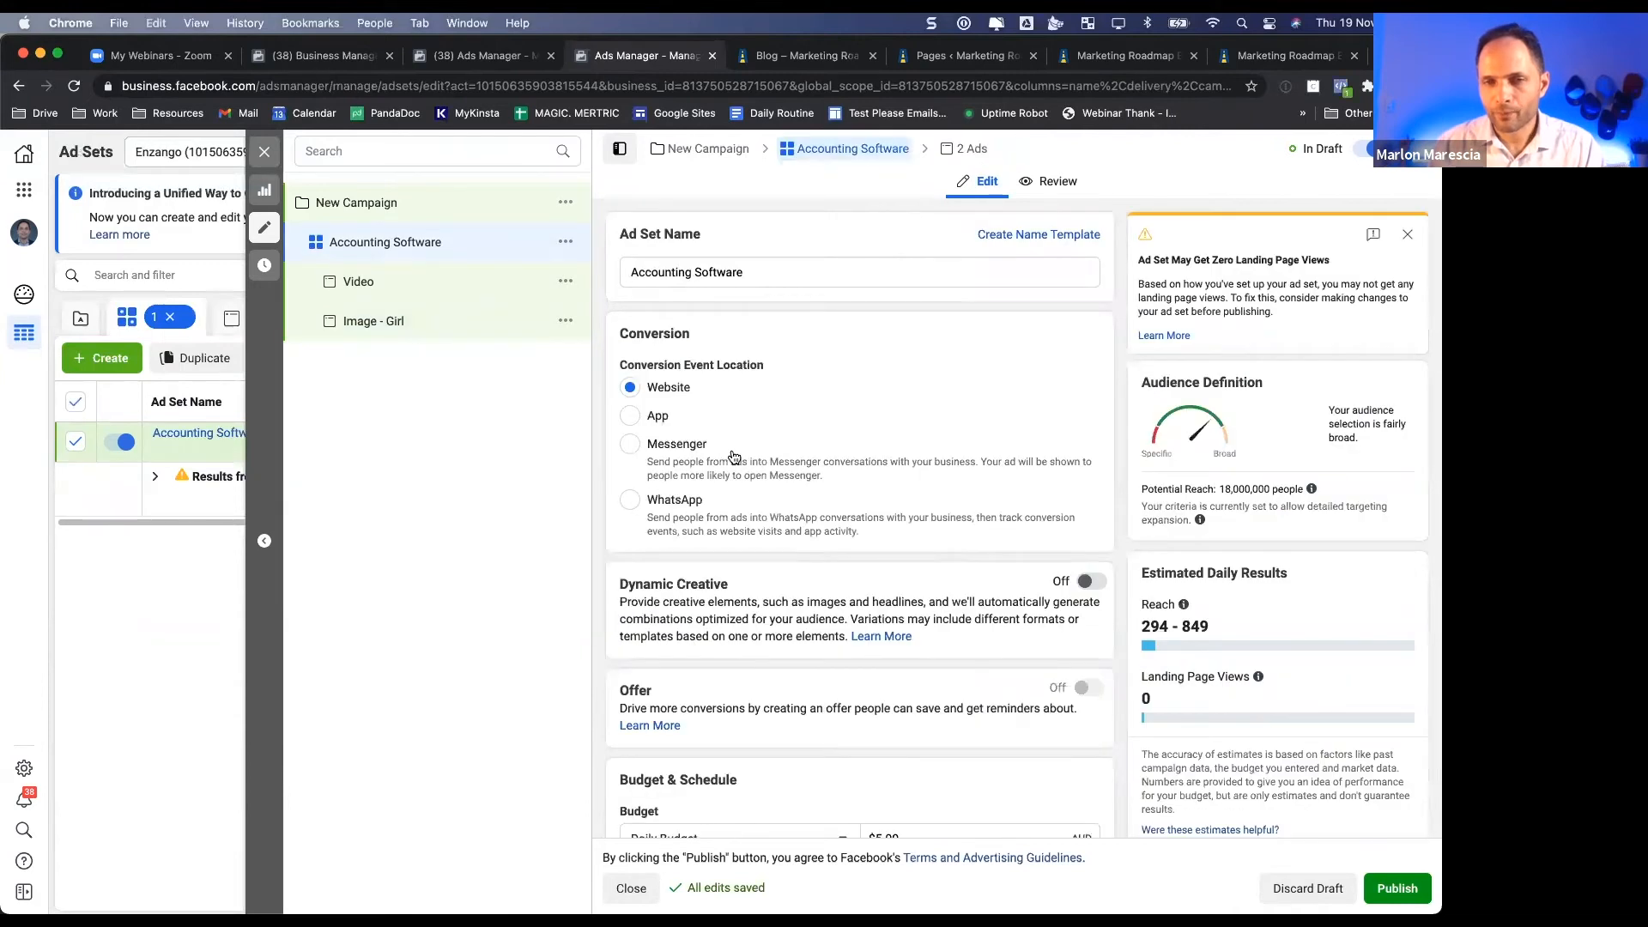
{"action": "scroll", "coordinate": [734, 456], "scroll_direction": "down", "scroll_amount": 10}
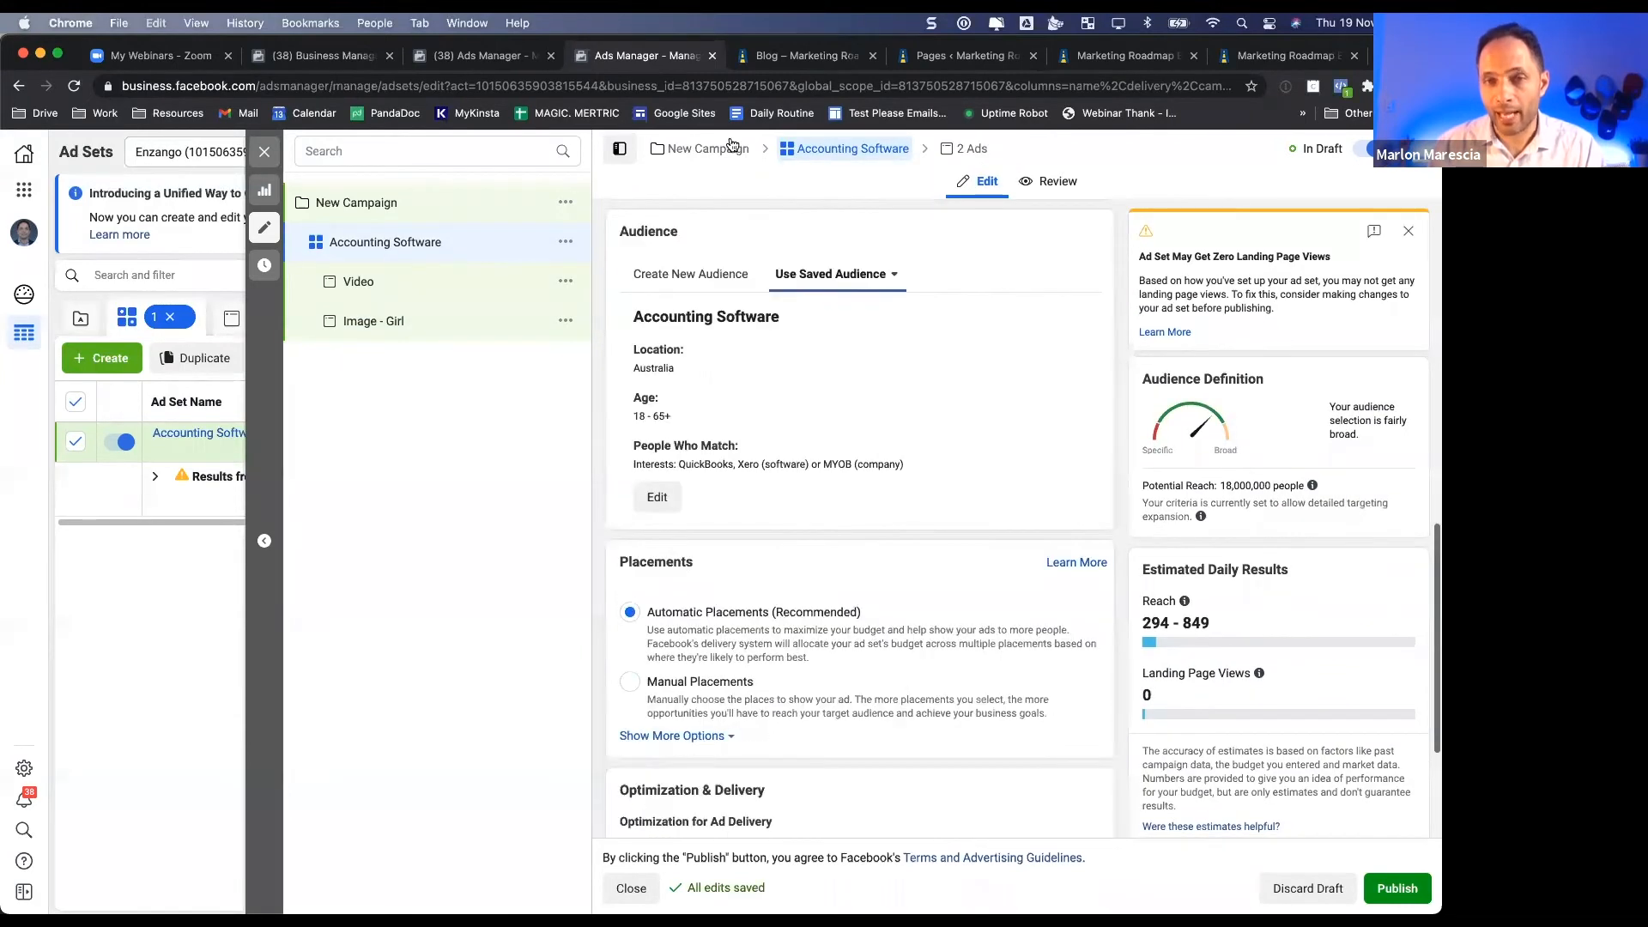
{"action": "left_click", "coordinate": [565, 241]}
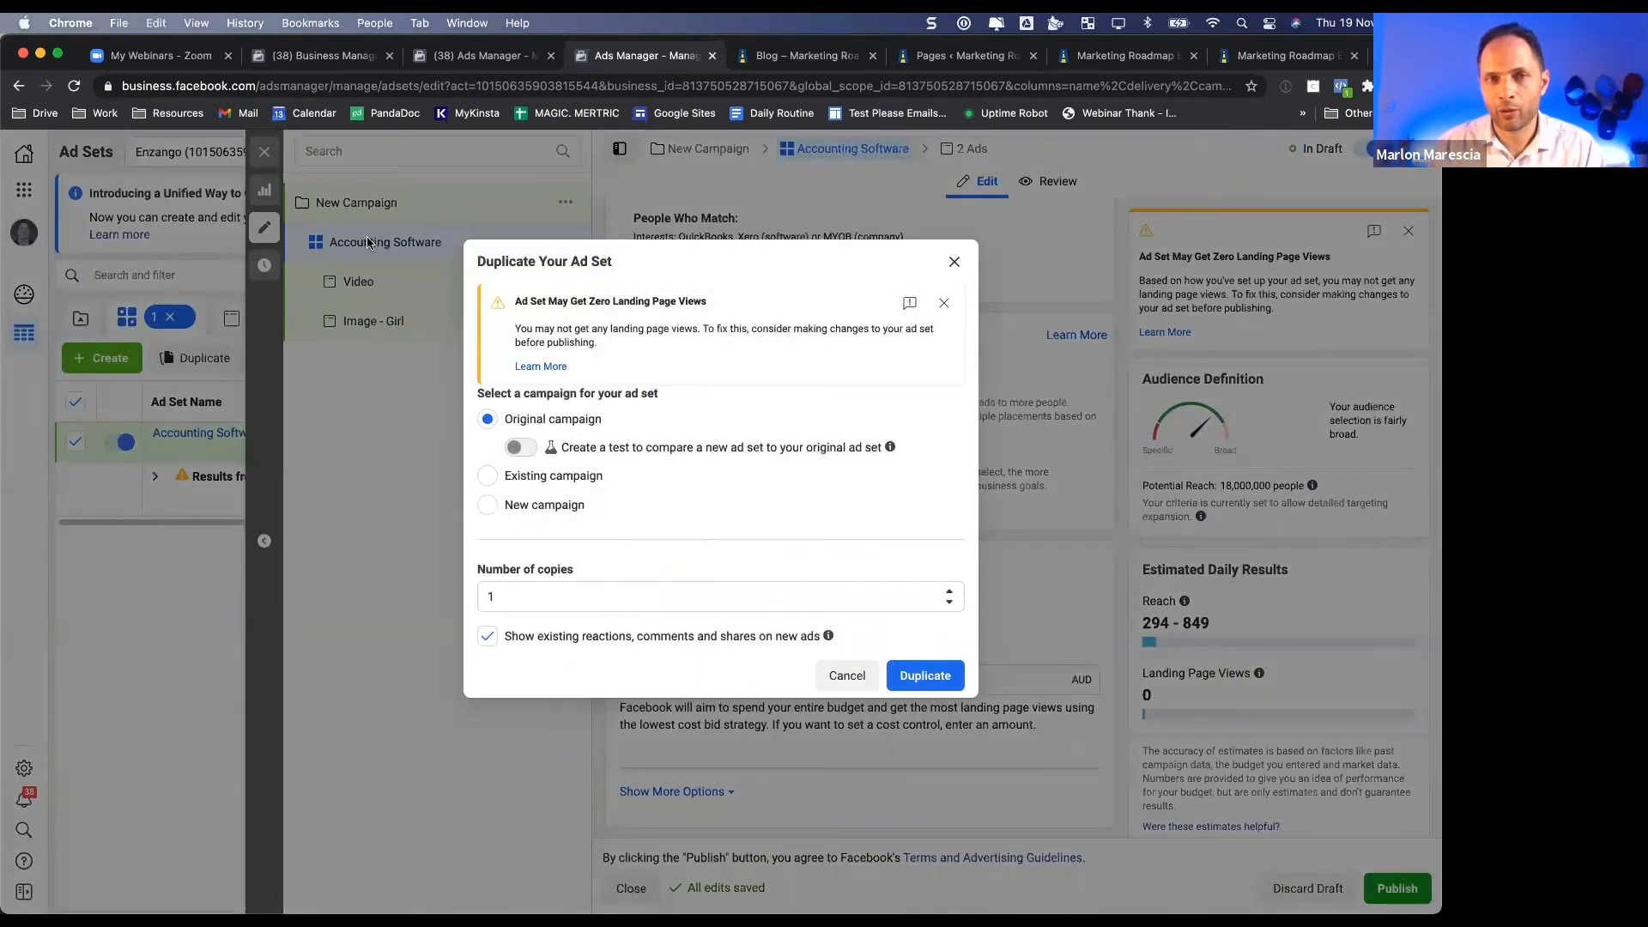
{"action": "left_click", "coordinate": [950, 592]}
{"action": "left_click", "coordinate": [949, 591]}
{"action": "left_click", "coordinate": [949, 591]}
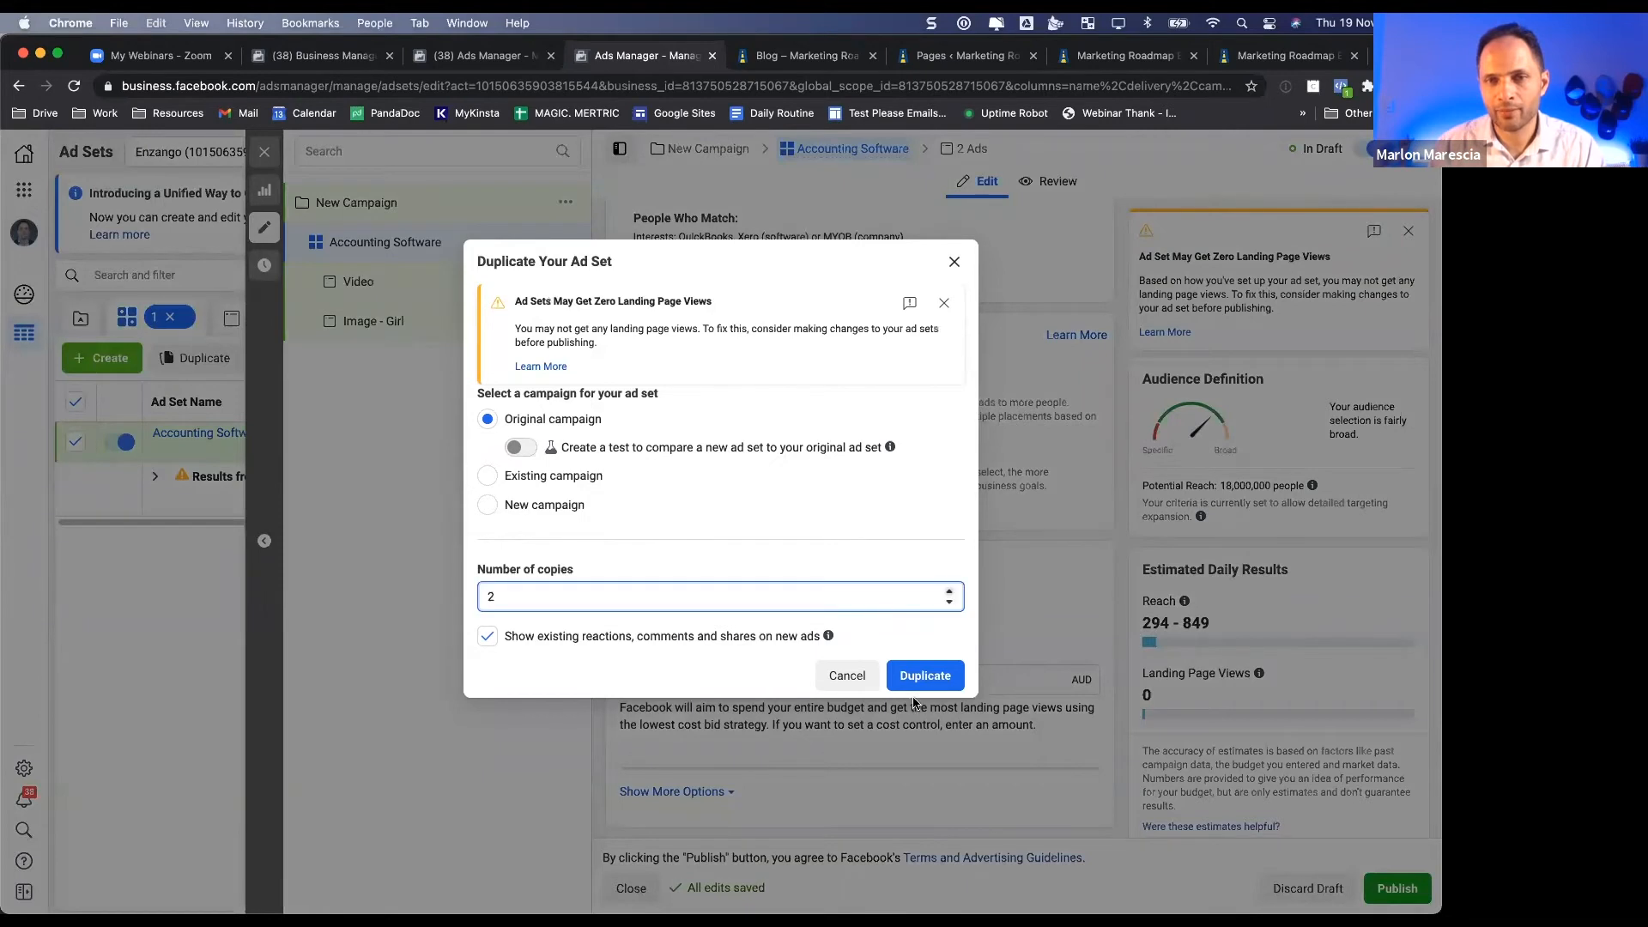
{"action": "left_click", "coordinate": [917, 683]}
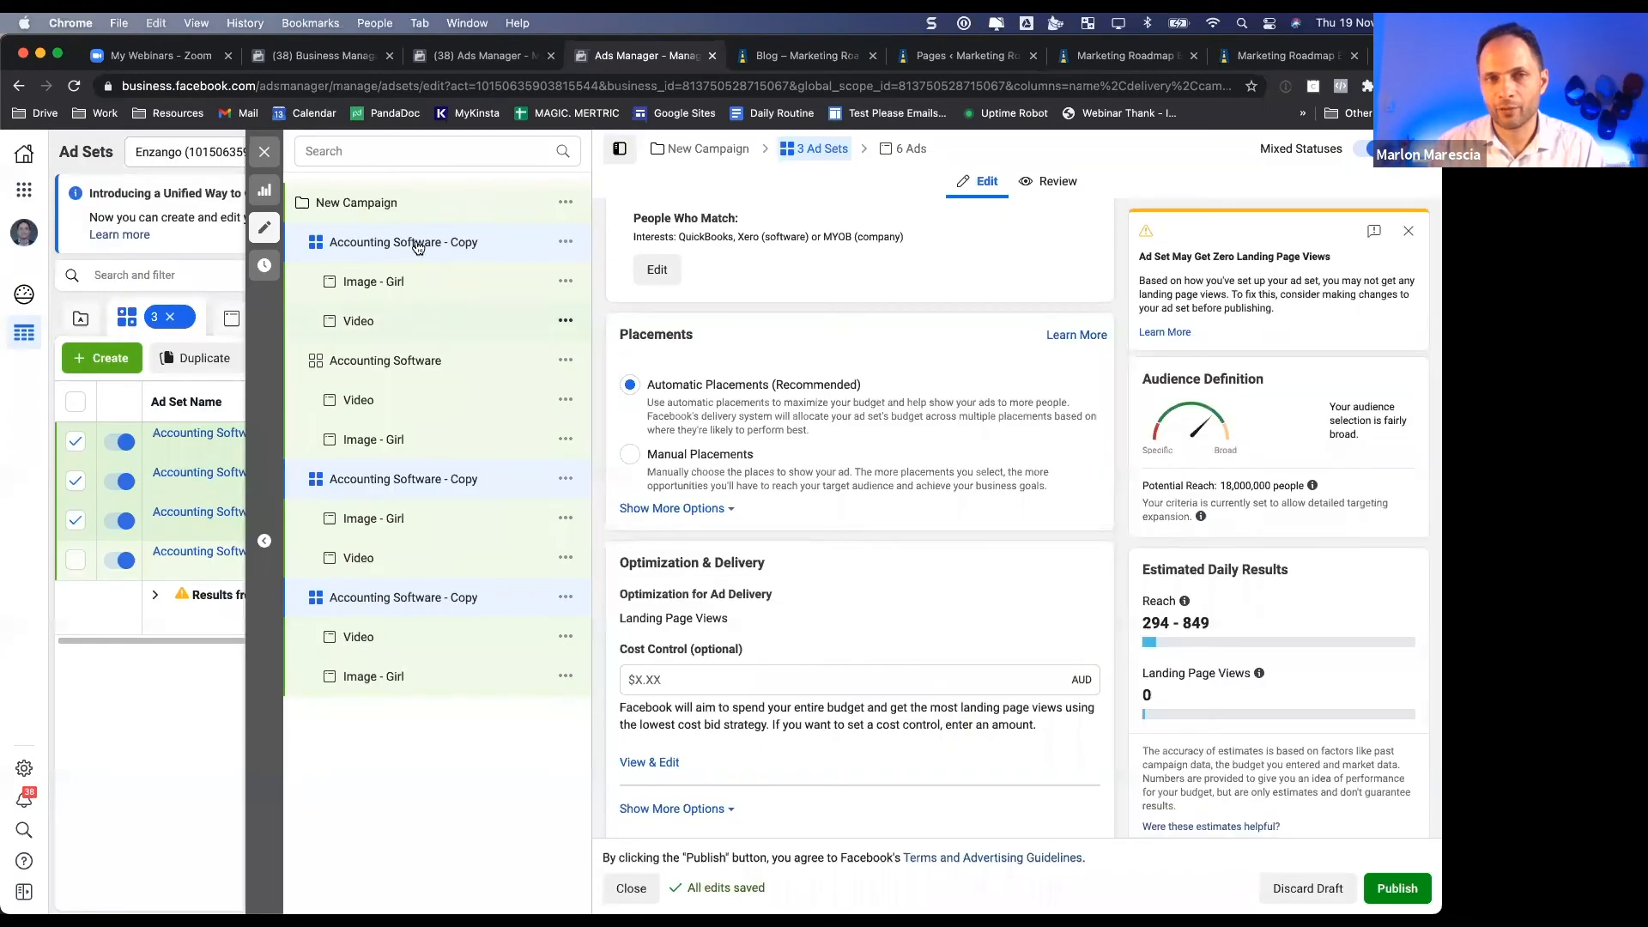
- Switch the first Accounting Software copy to the saved audience "CRMs"
{"action": "left_click", "coordinate": [446, 241]}
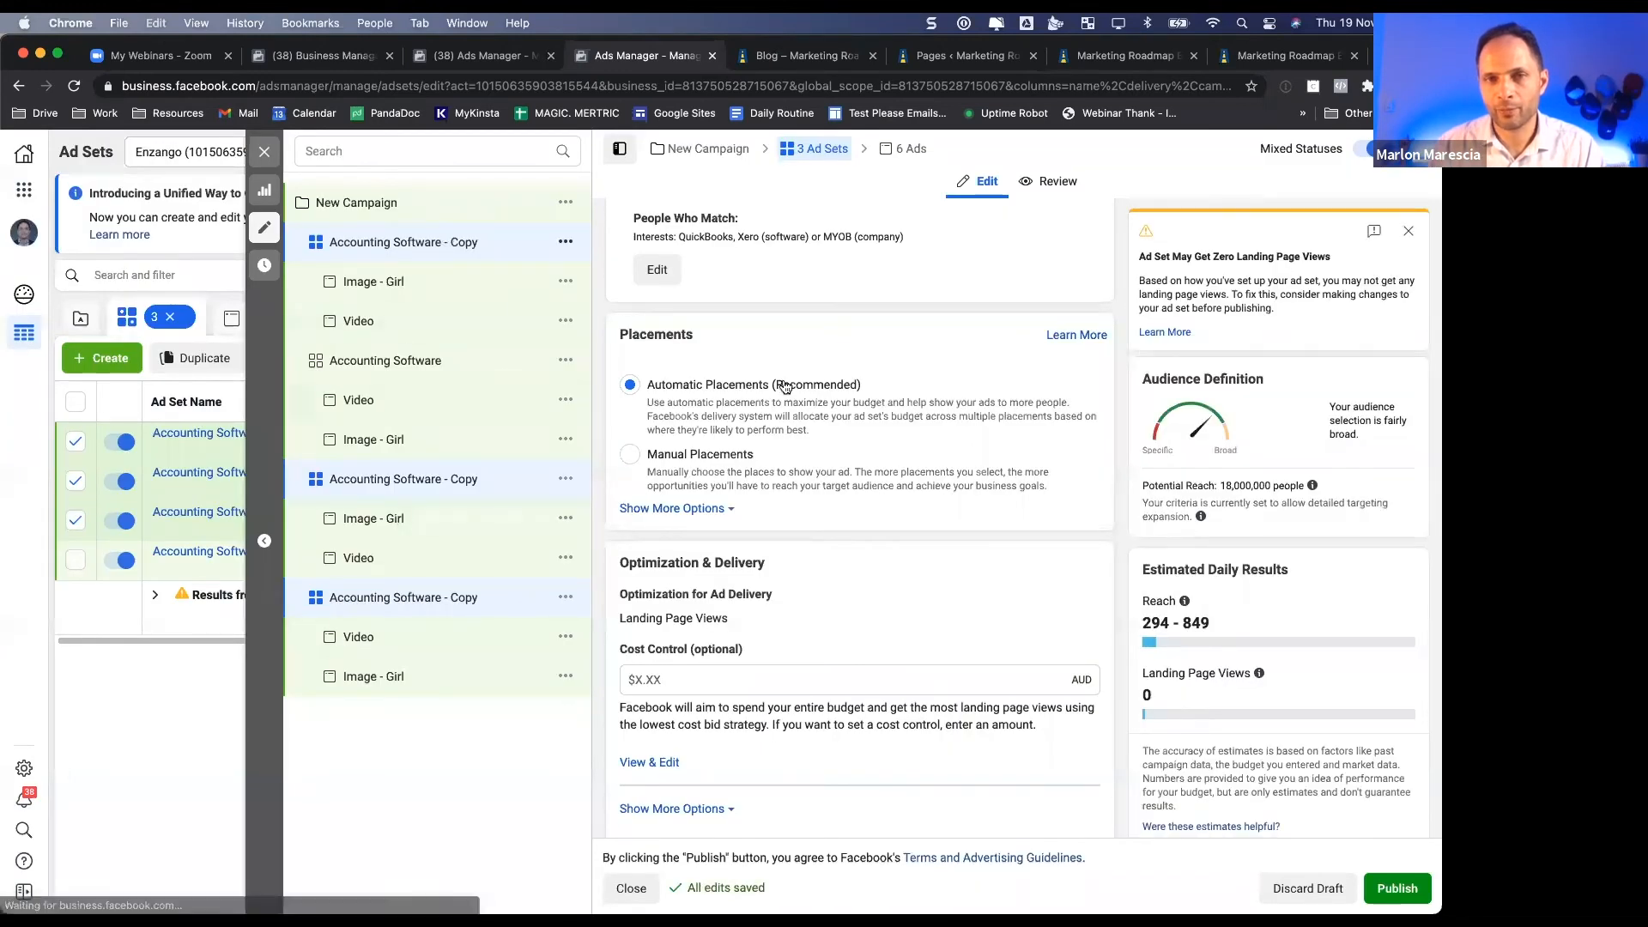
{"action": "scroll", "coordinate": [784, 385], "scroll_direction": "up", "scroll_amount": 5}
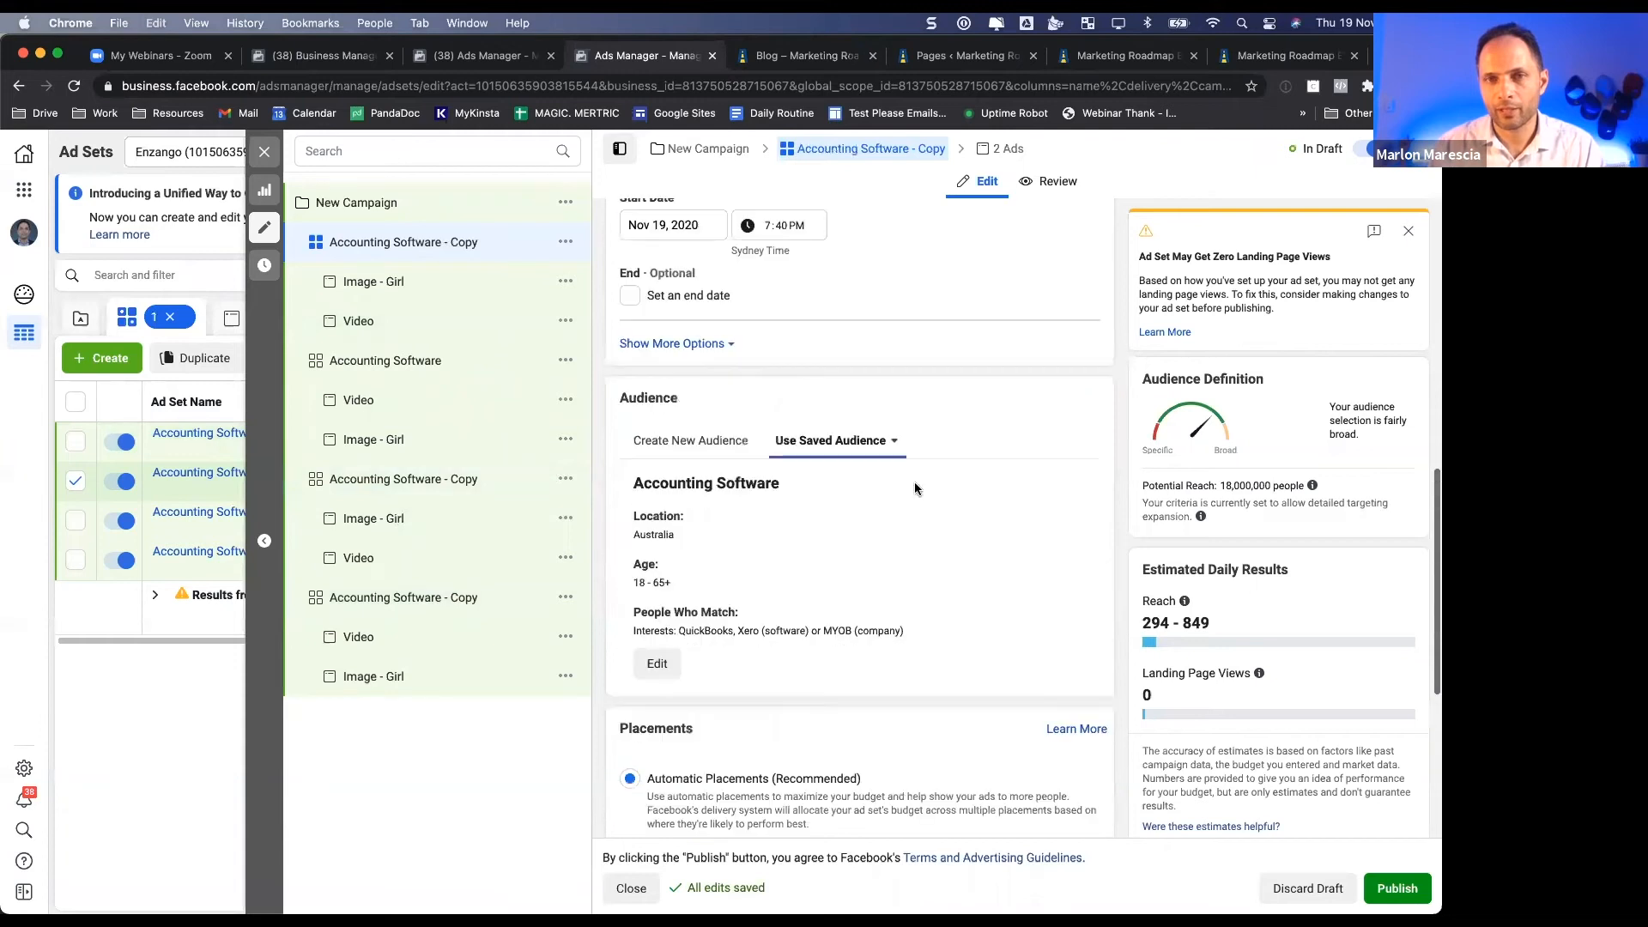
{"action": "left_click", "coordinate": [897, 478]}
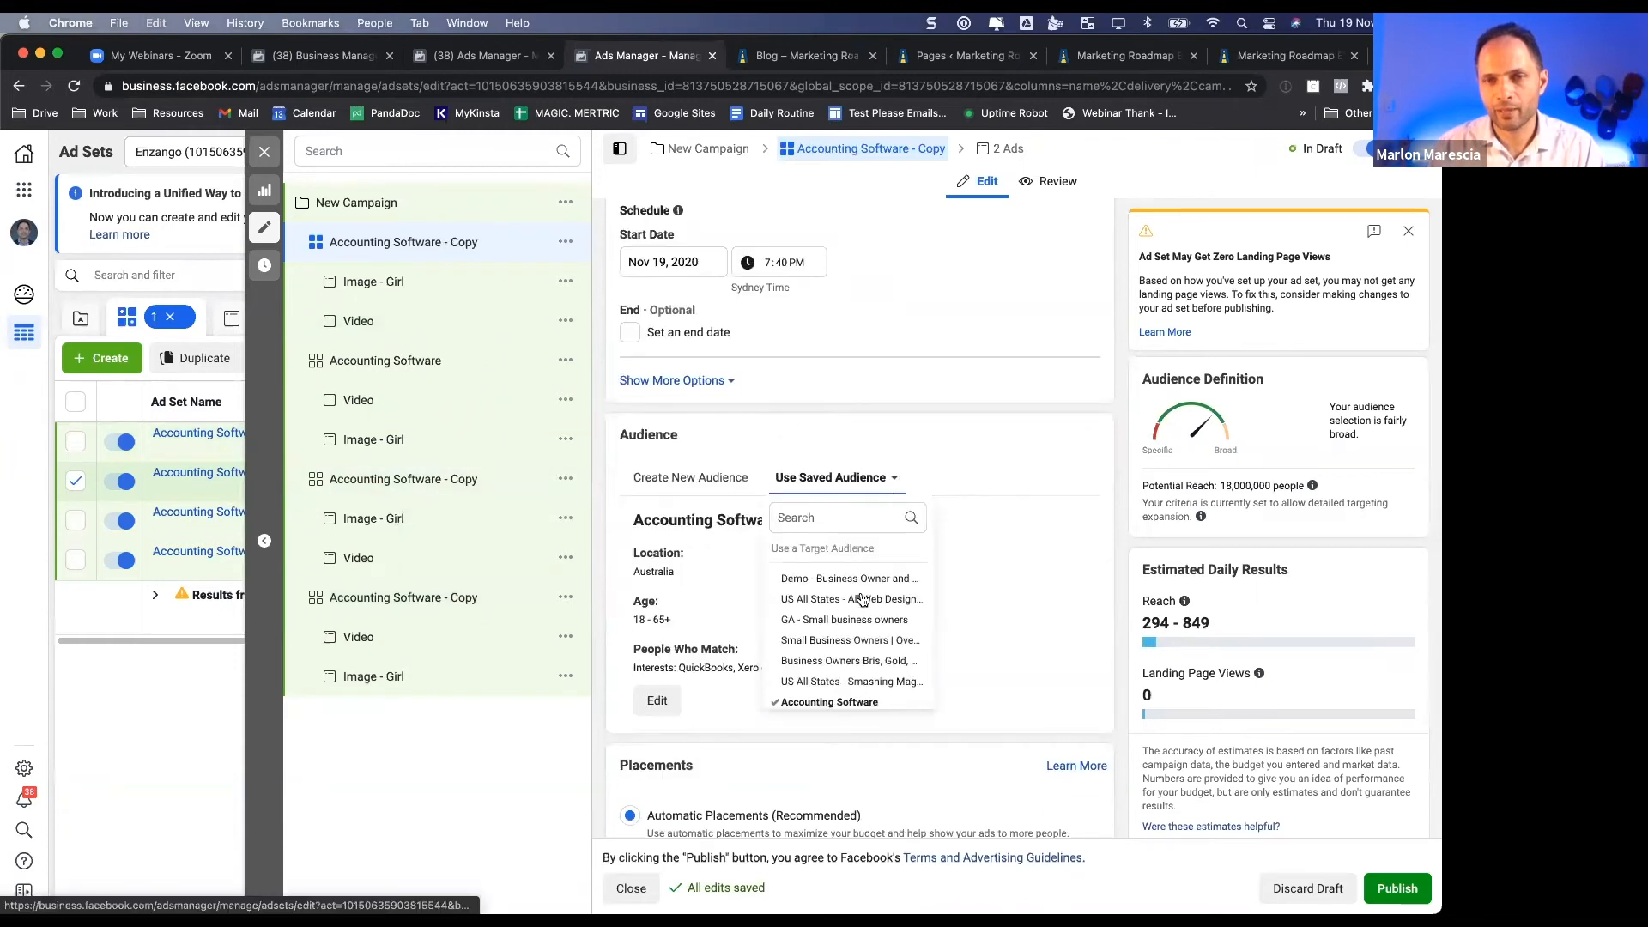
{"action": "scroll", "coordinate": [852, 681], "scroll_direction": "up", "scroll_amount": 1}
{"action": "scroll", "coordinate": [853, 680], "scroll_direction": "down", "scroll_amount": 2}
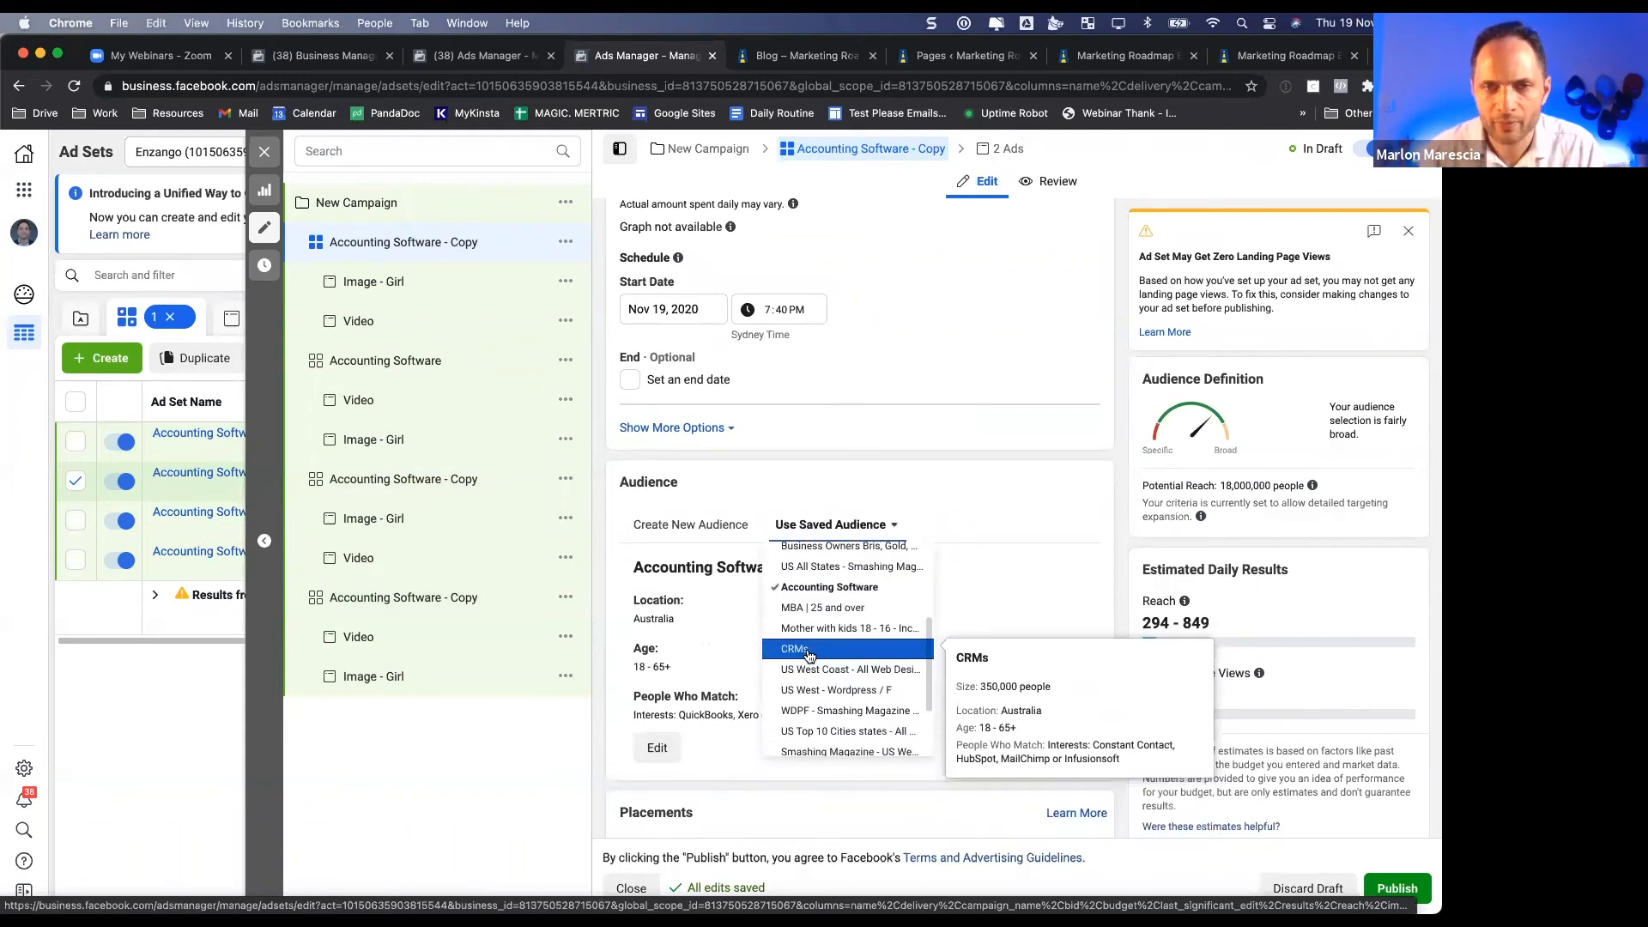
{"action": "left_click", "coordinate": [807, 661]}
- Copy the saved audience's name and use it to rename the ad set as "CRMs"
{"action": "left_click_drag", "start_coordinate": [612, 567], "coordinate": [673, 567]}
{"action": "key", "text": "super+c"}
{"action": "scroll", "coordinate": [844, 531], "scroll_direction": "up", "scroll_amount": 8}
{"action": "left_click_drag", "start_coordinate": [779, 271], "coordinate": [605, 291]}
{"action": "key", "text": "super+v"}
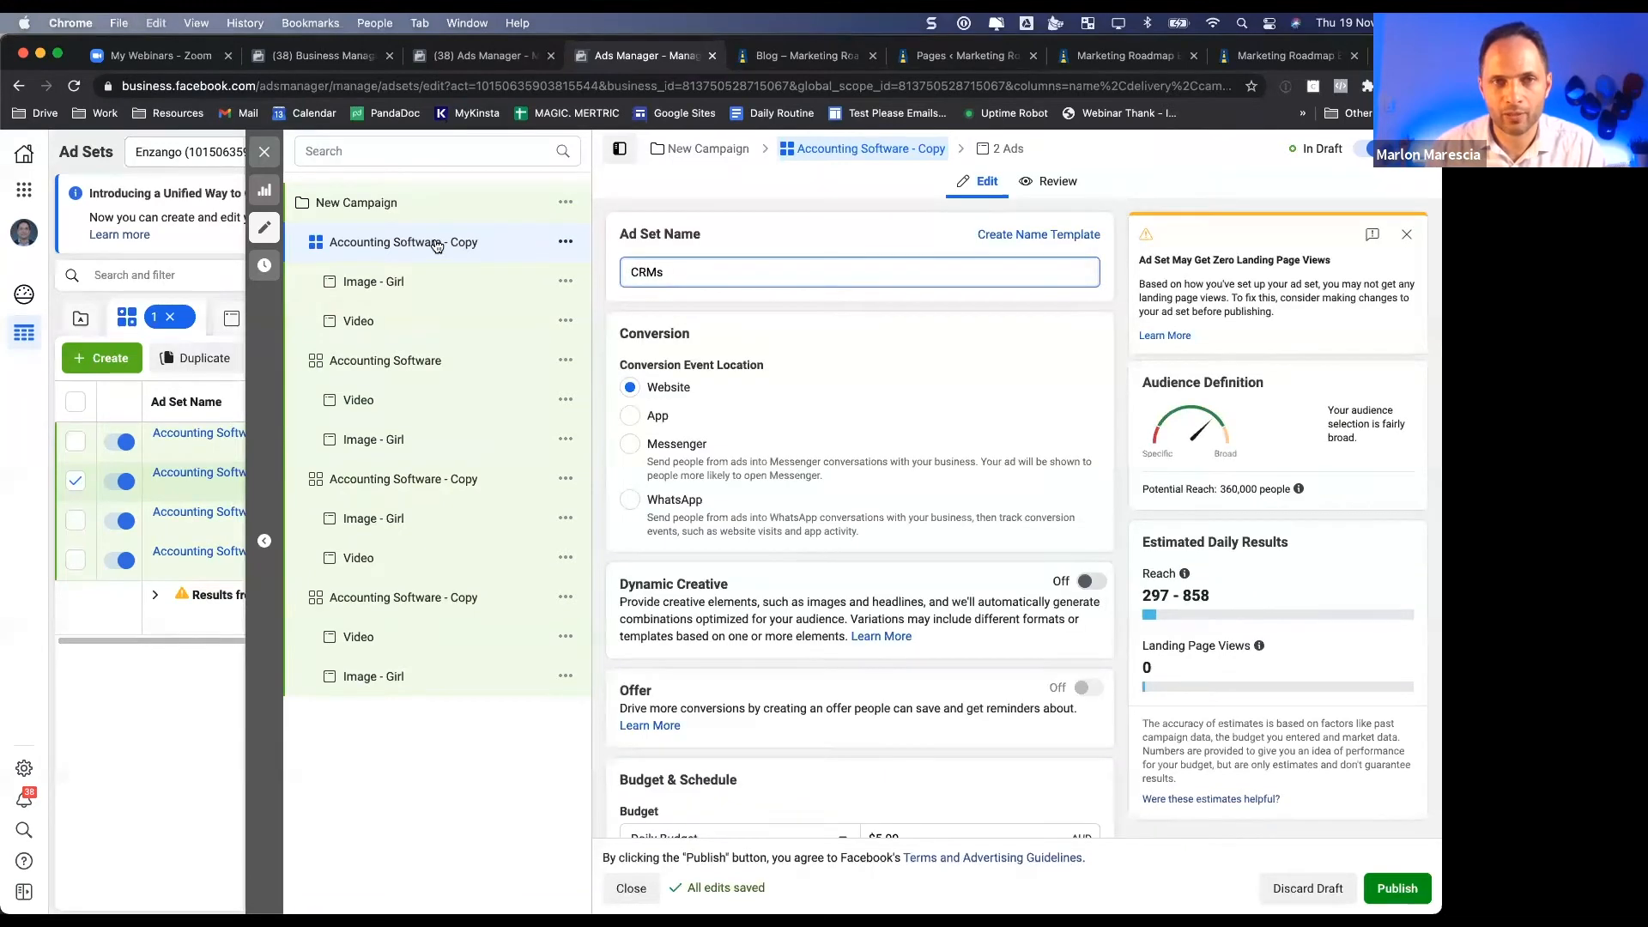
- Switch the second Accounting Software copy to the saved audience "MBA | 25 and over"
{"action": "left_click", "coordinate": [398, 479]}
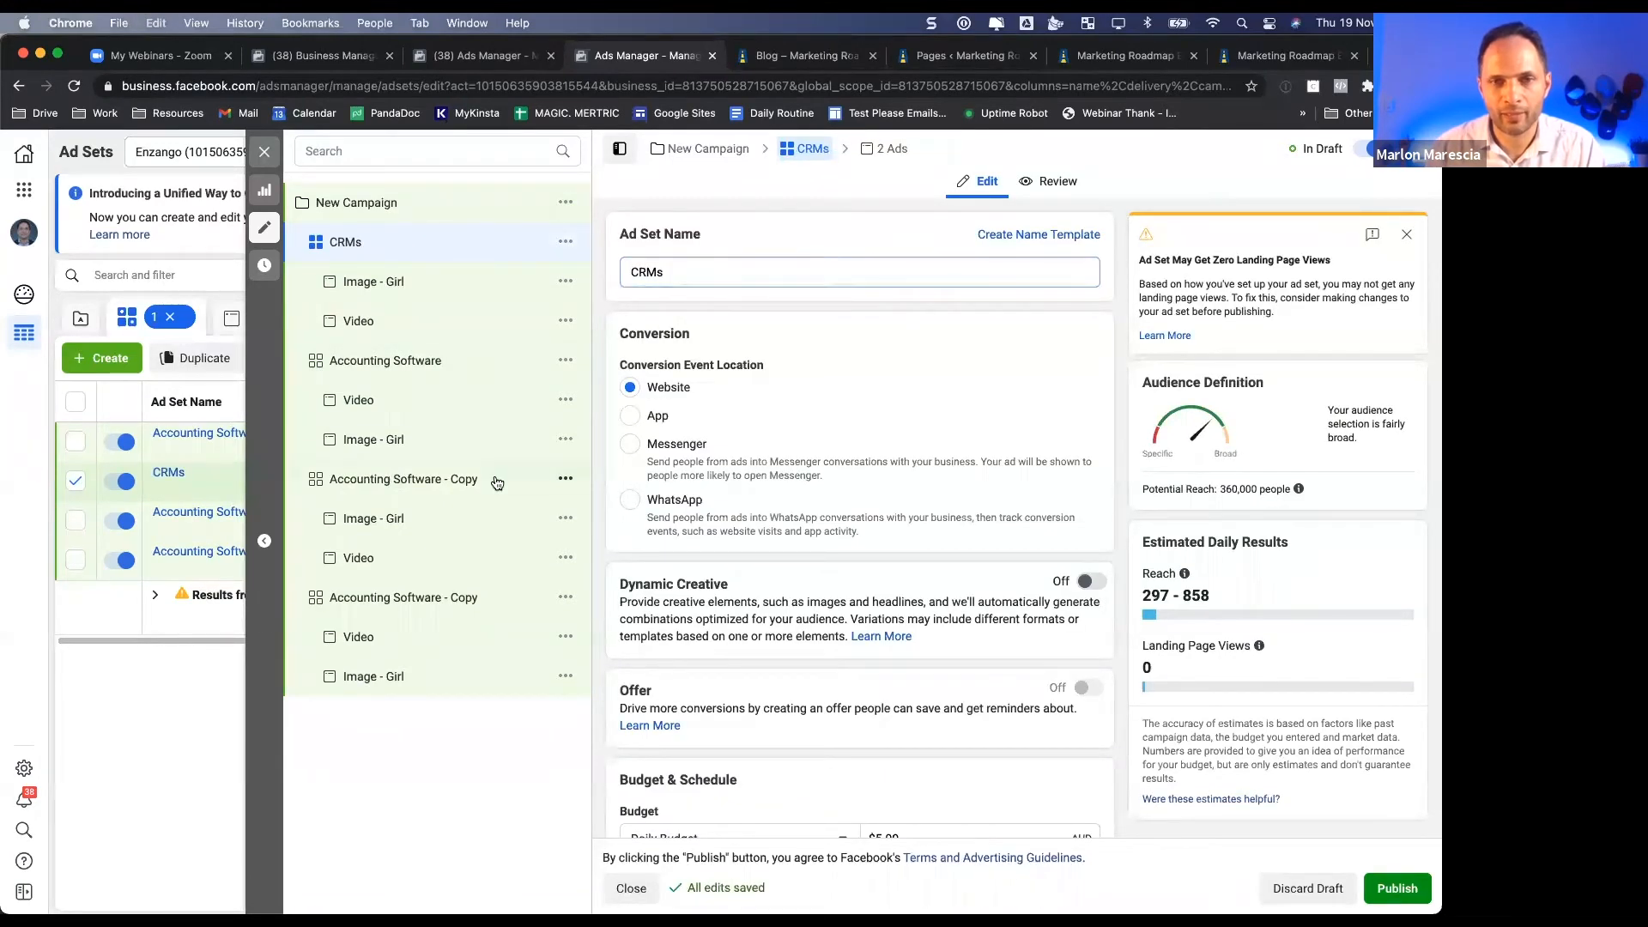
{"action": "scroll", "coordinate": [872, 599], "scroll_direction": "down", "scroll_amount": 8}
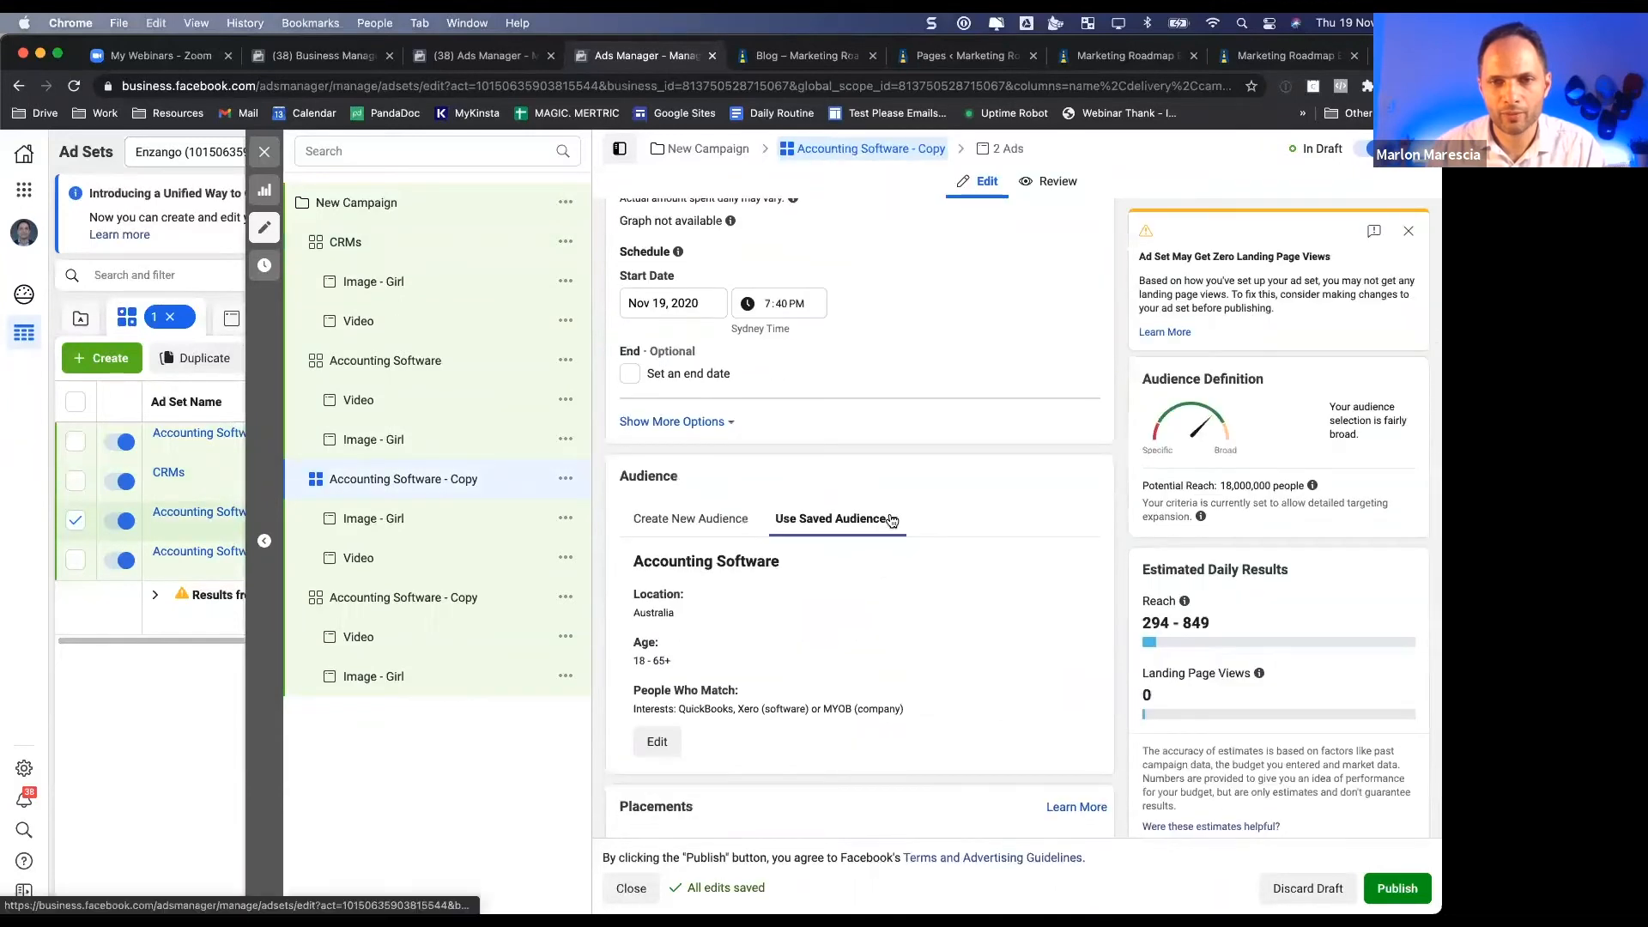
{"action": "left_click", "coordinate": [831, 519]}
{"action": "scroll", "coordinate": [863, 687], "scroll_direction": "down", "scroll_amount": 3}
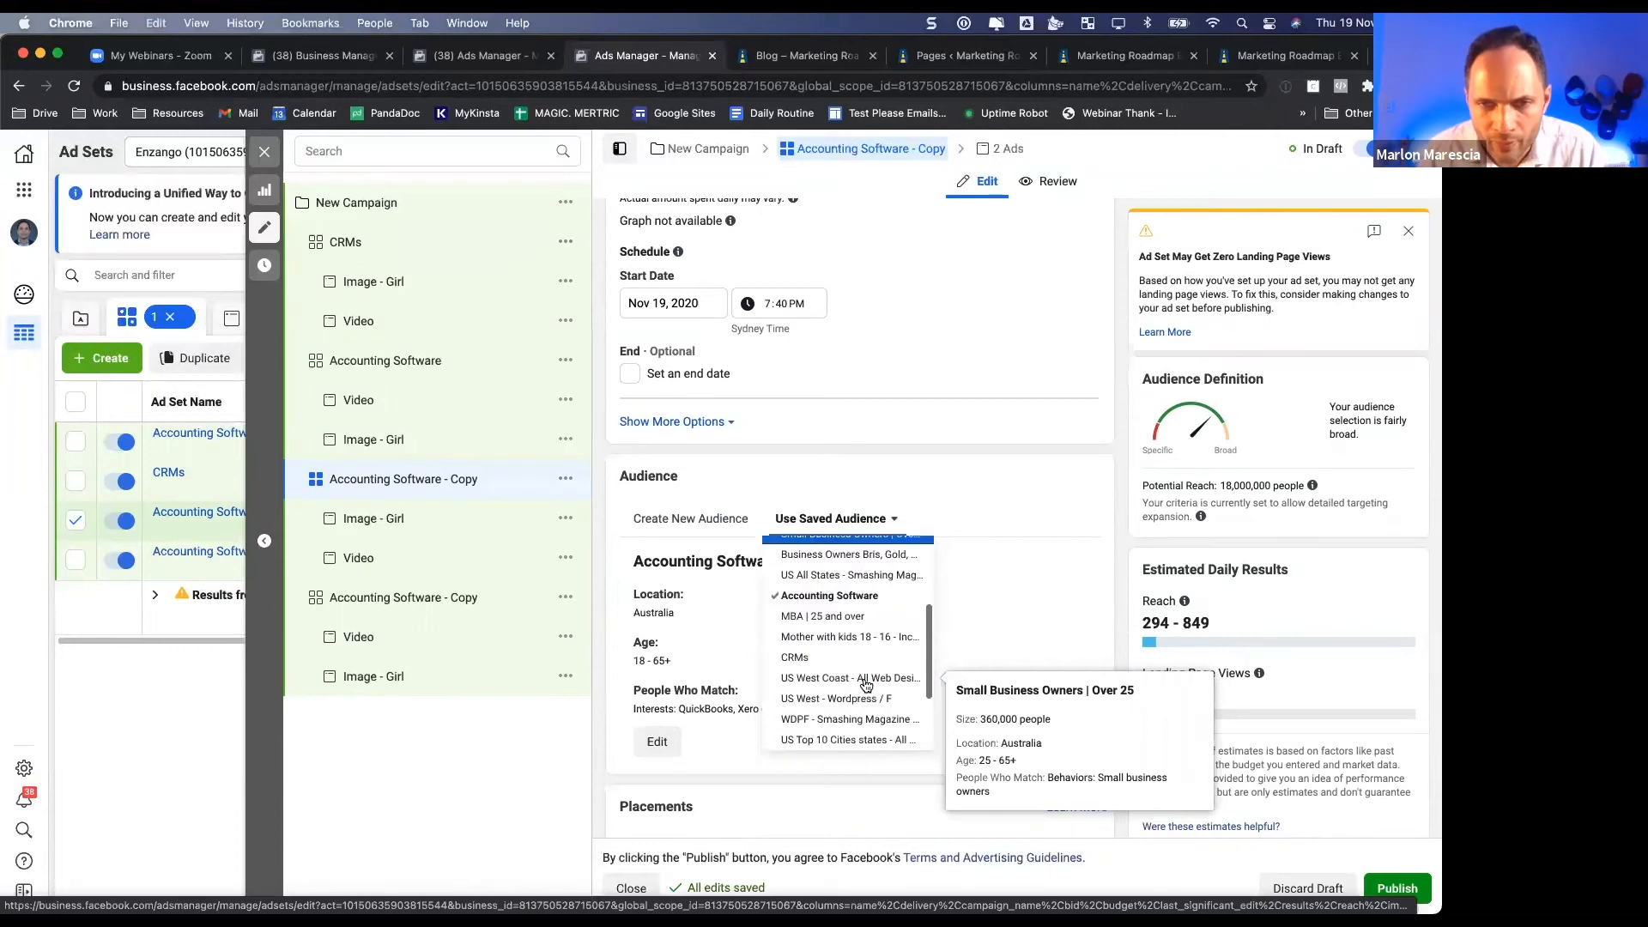
{"action": "scroll", "coordinate": [845, 705], "scroll_direction": "down", "scroll_amount": 3}
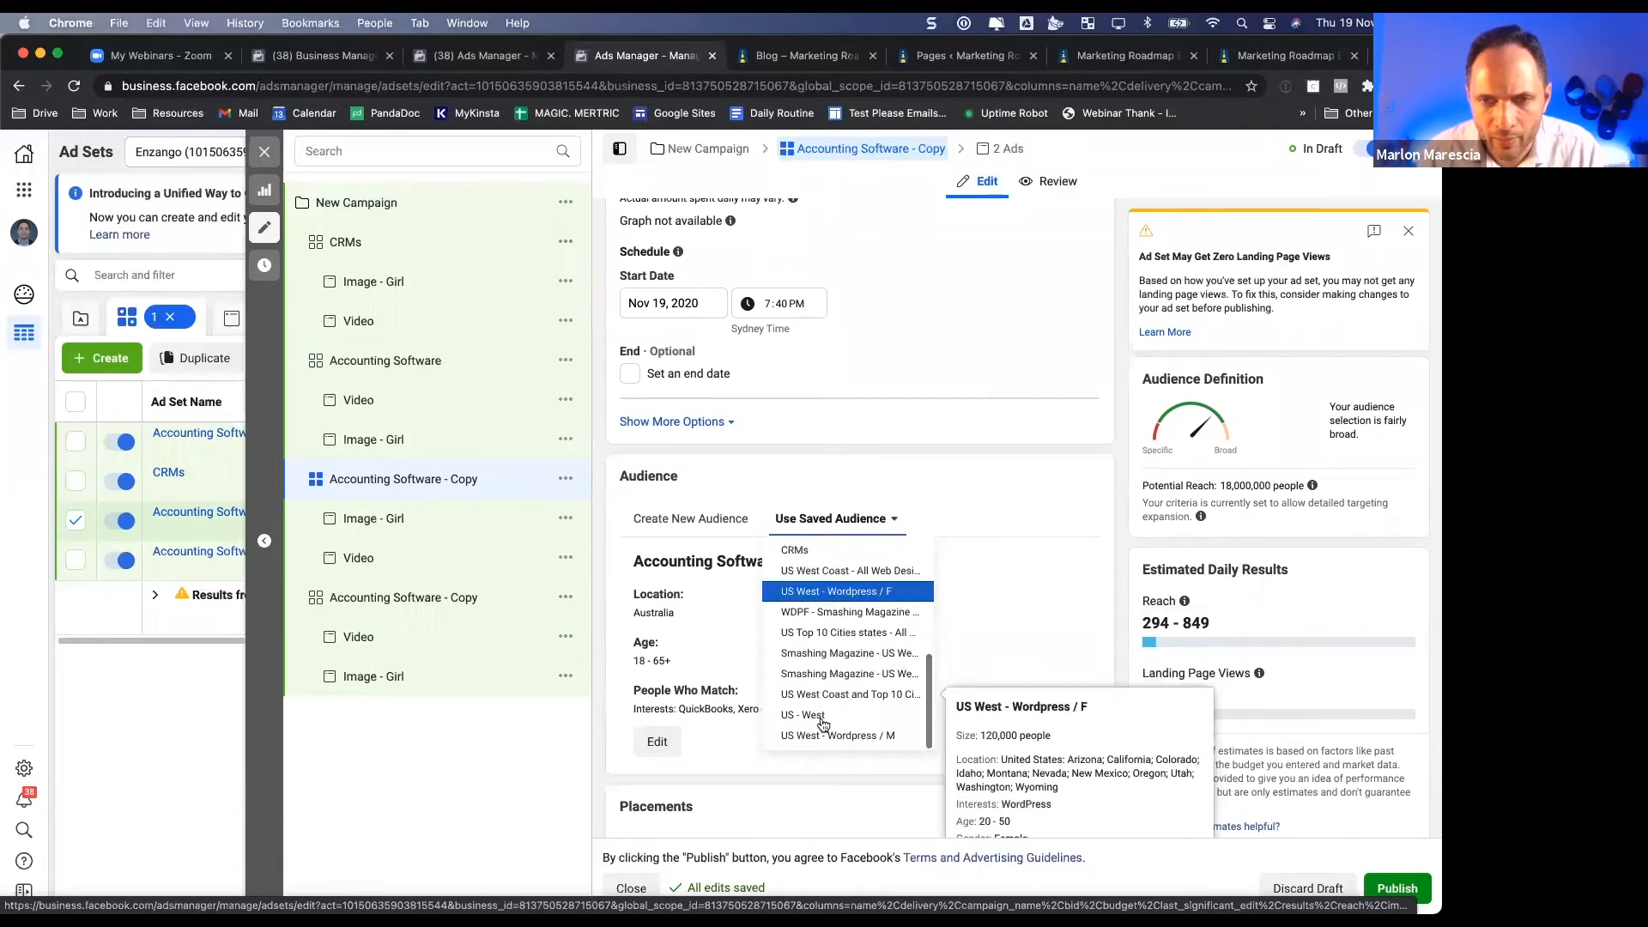
{"action": "scroll", "coordinate": [826, 618], "scroll_direction": "up", "scroll_amount": 3}
{"action": "scroll", "coordinate": [827, 618], "scroll_direction": "up", "scroll_amount": 2}
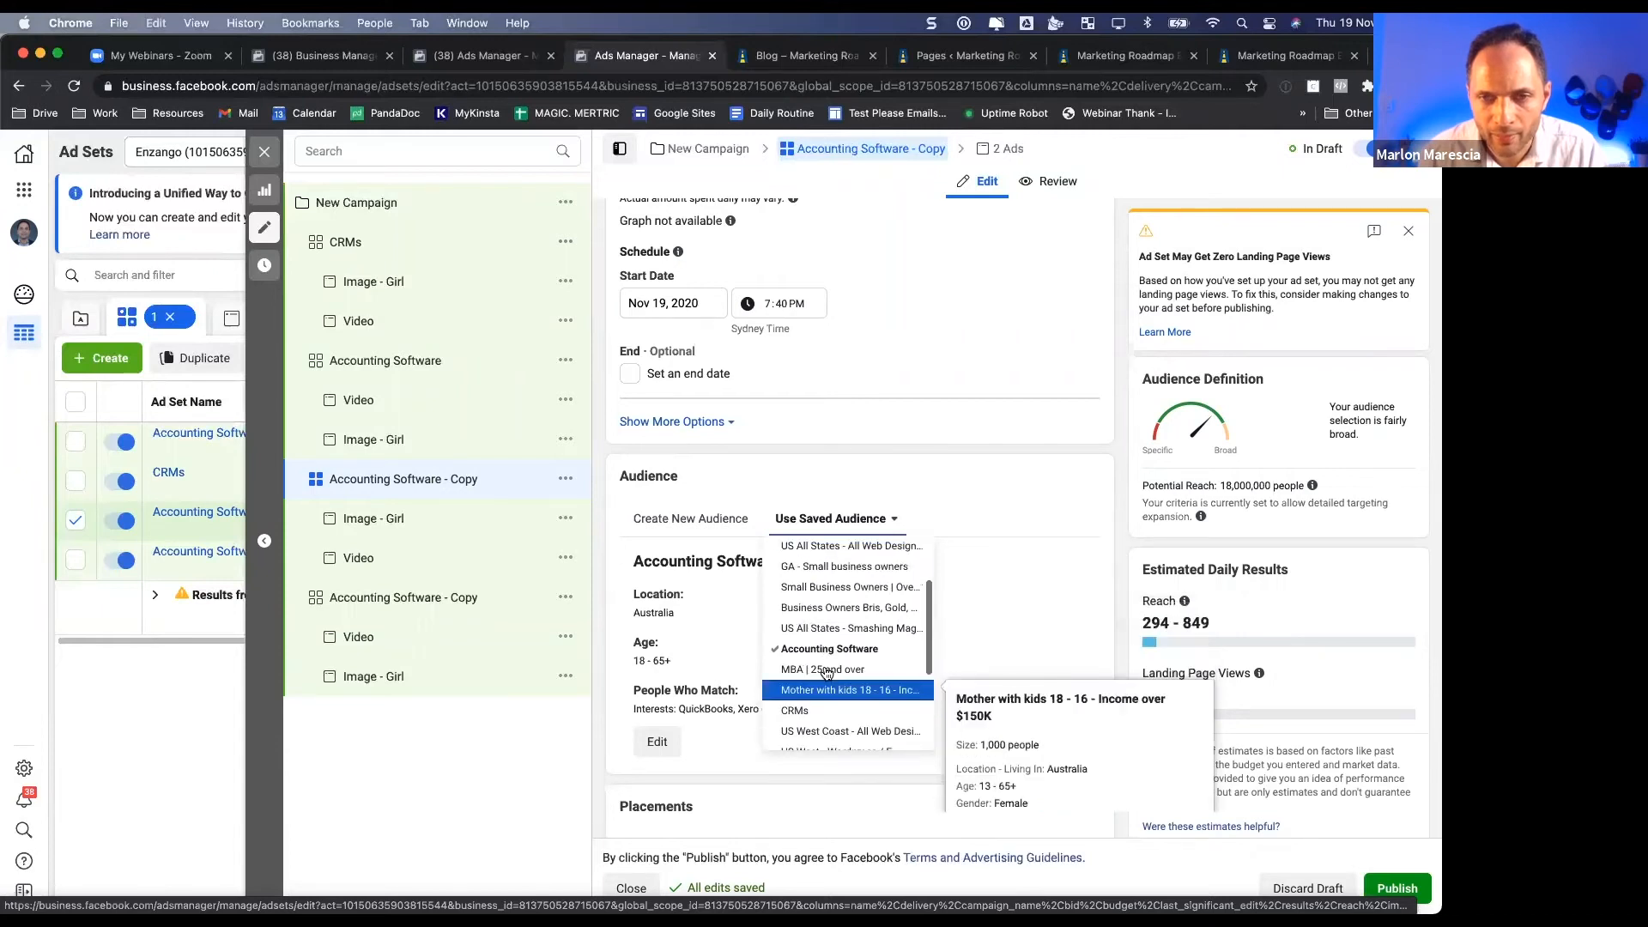
{"action": "left_click", "coordinate": [822, 669]}
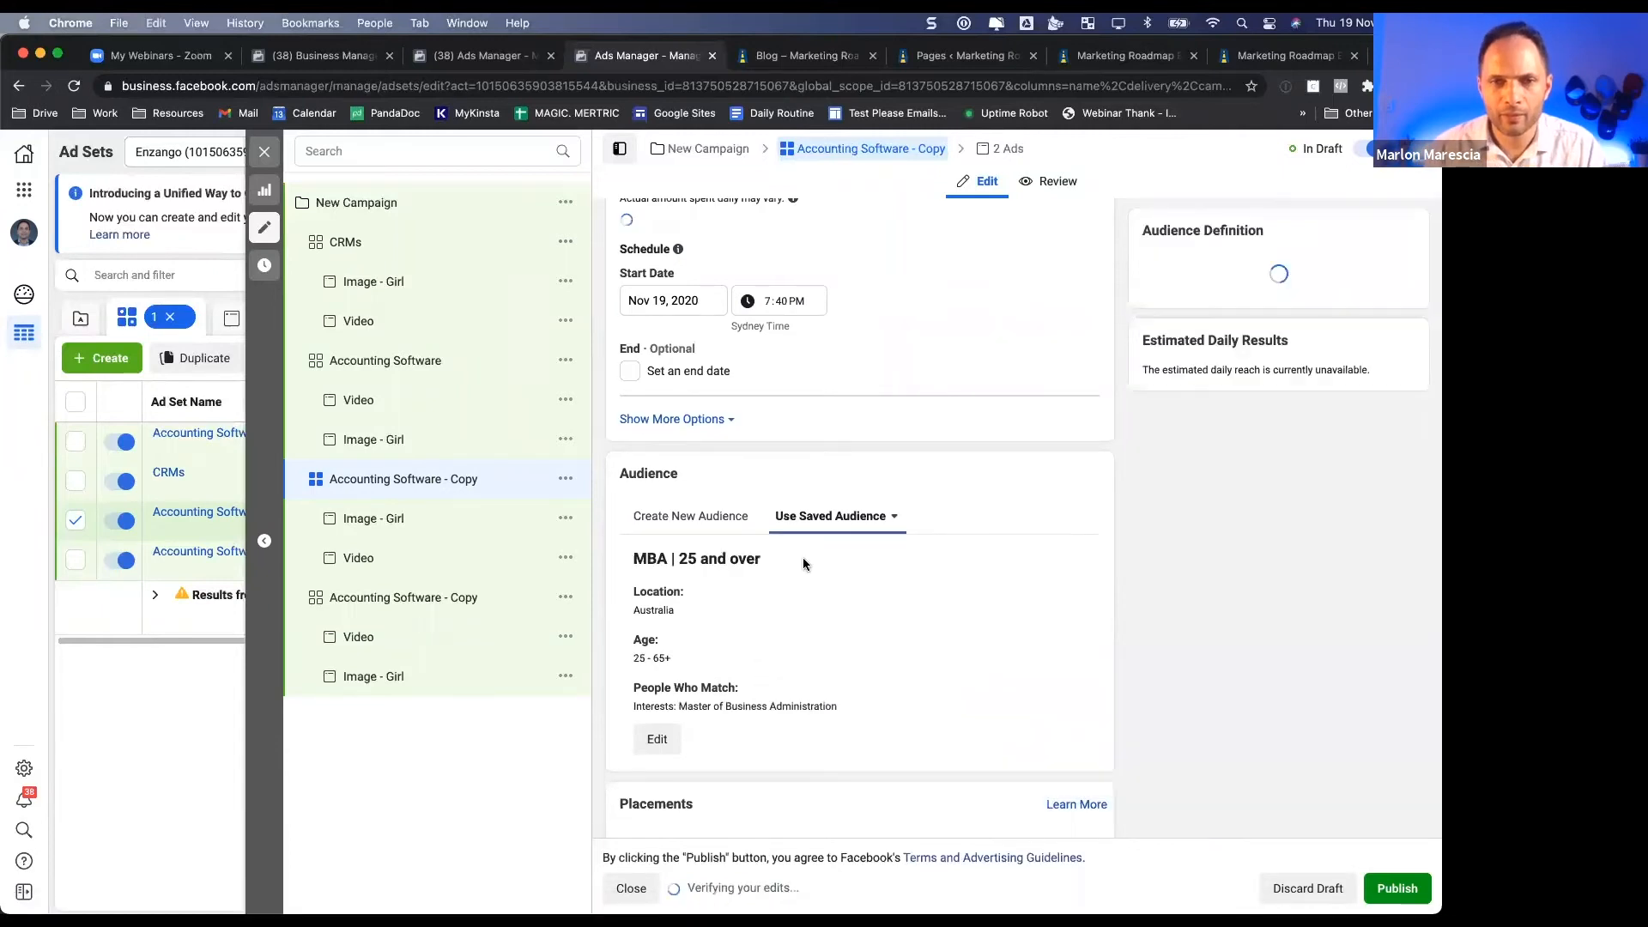
- Copy the saved audience's name and try to rename the ad set as "MBA | 25 and over"
{"action": "left_click_drag", "start_coordinate": [591, 553], "coordinate": [761, 562]}
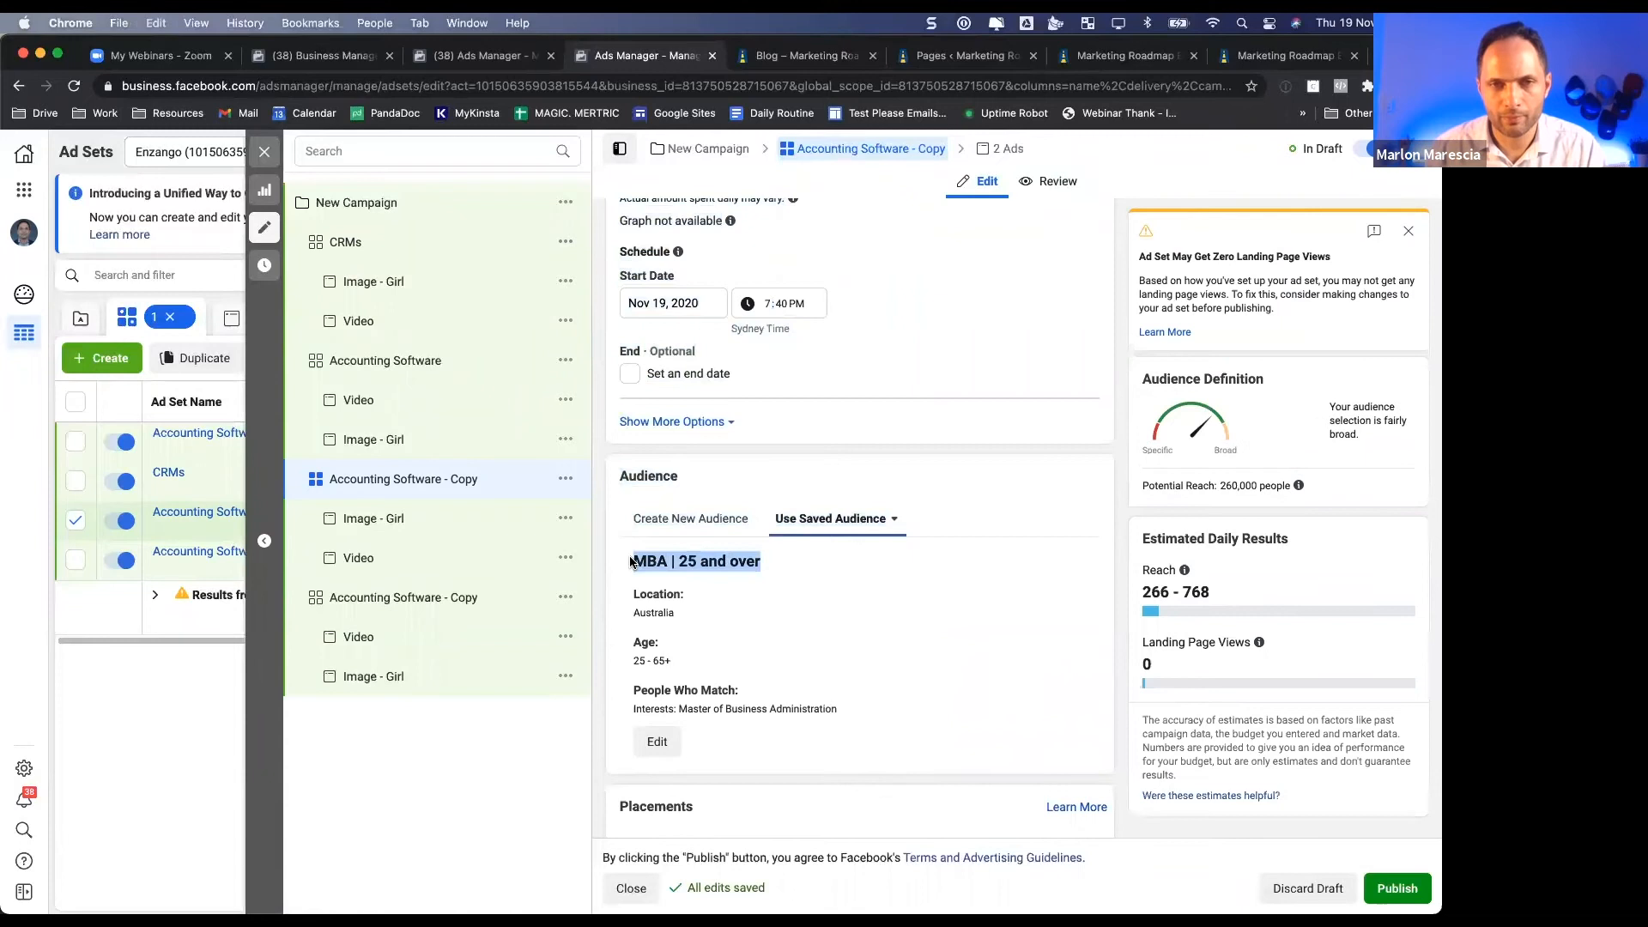
{"action": "scroll", "coordinate": [674, 467], "scroll_direction": "up", "scroll_amount": 10}
{"action": "left_click", "coordinate": [793, 271]}
{"action": "key", "text": "ctrl+a"}
{"action": "key", "text": "ctrl+v"}
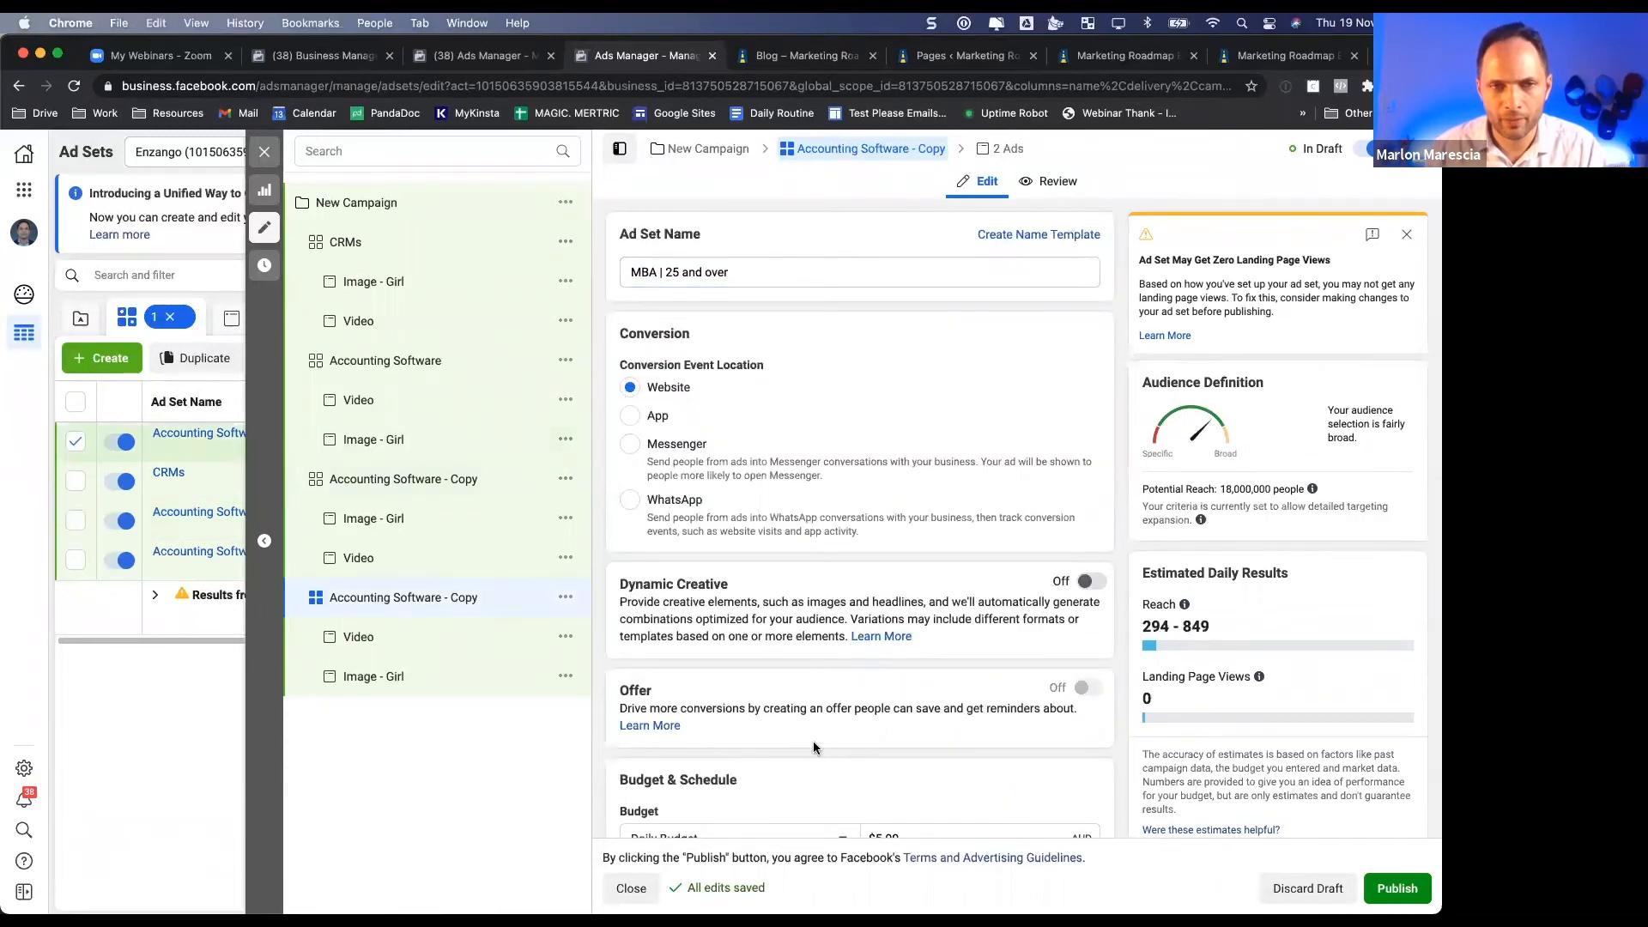
- Switch the last ad set in the campaign to the saved audience "Small Business Owners | Over 25"
{"action": "scroll", "coordinate": [812, 740], "scroll_direction": "down", "scroll_amount": 6}
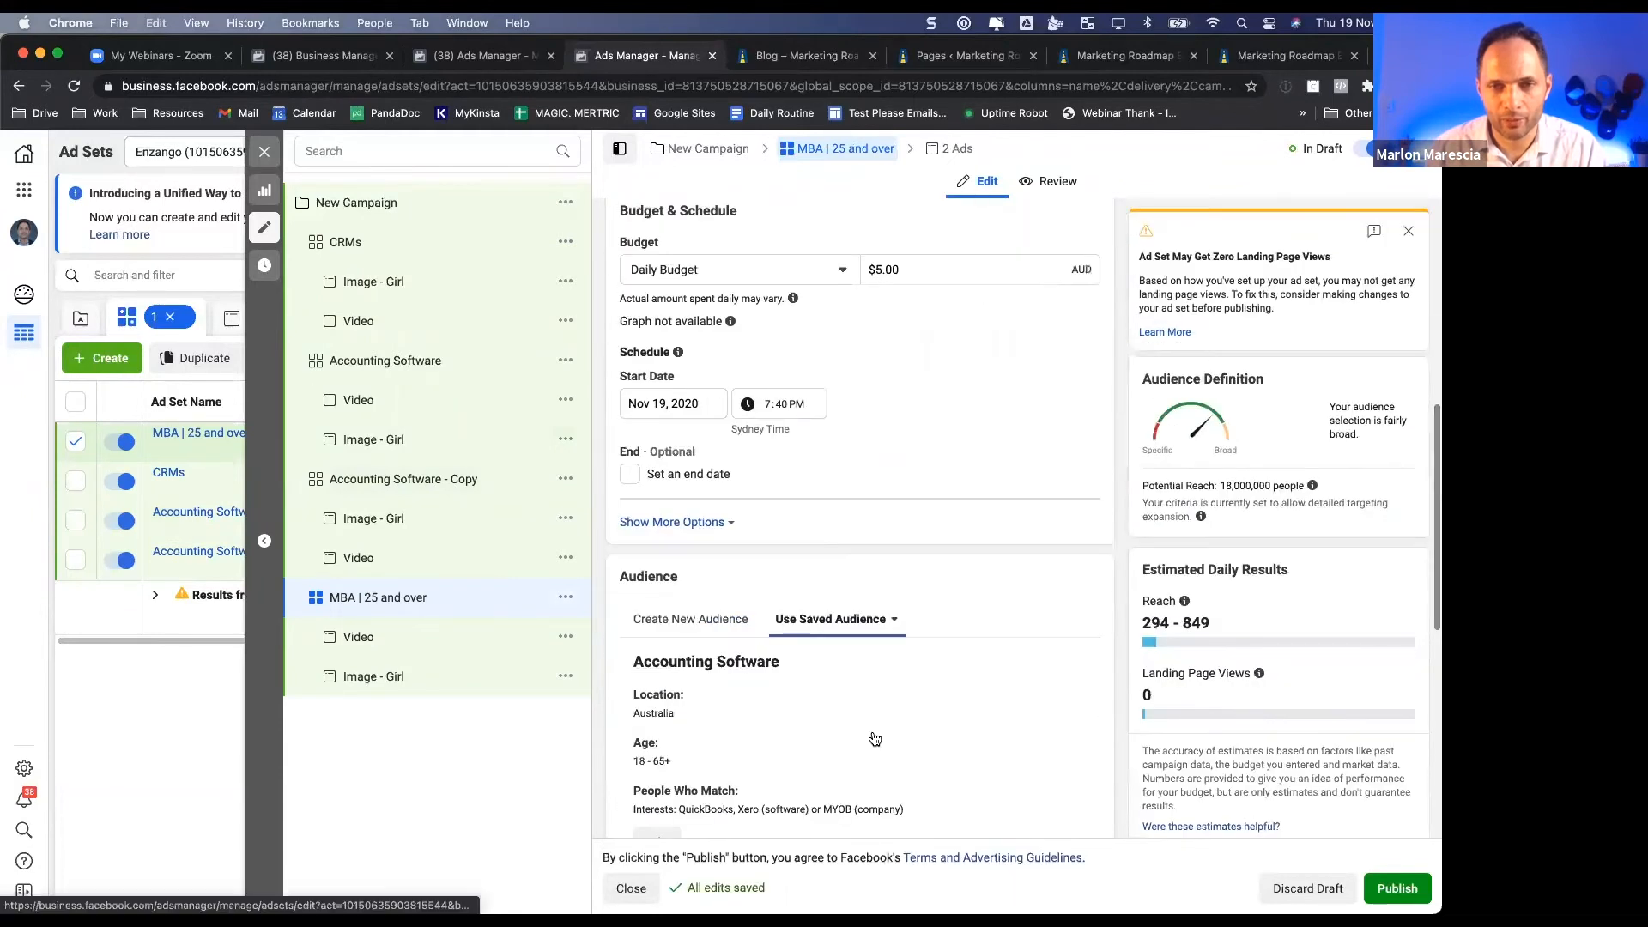
{"action": "left_click", "coordinate": [892, 620]}
{"action": "scroll", "coordinate": [873, 740], "scroll_direction": "down", "scroll_amount": 3}
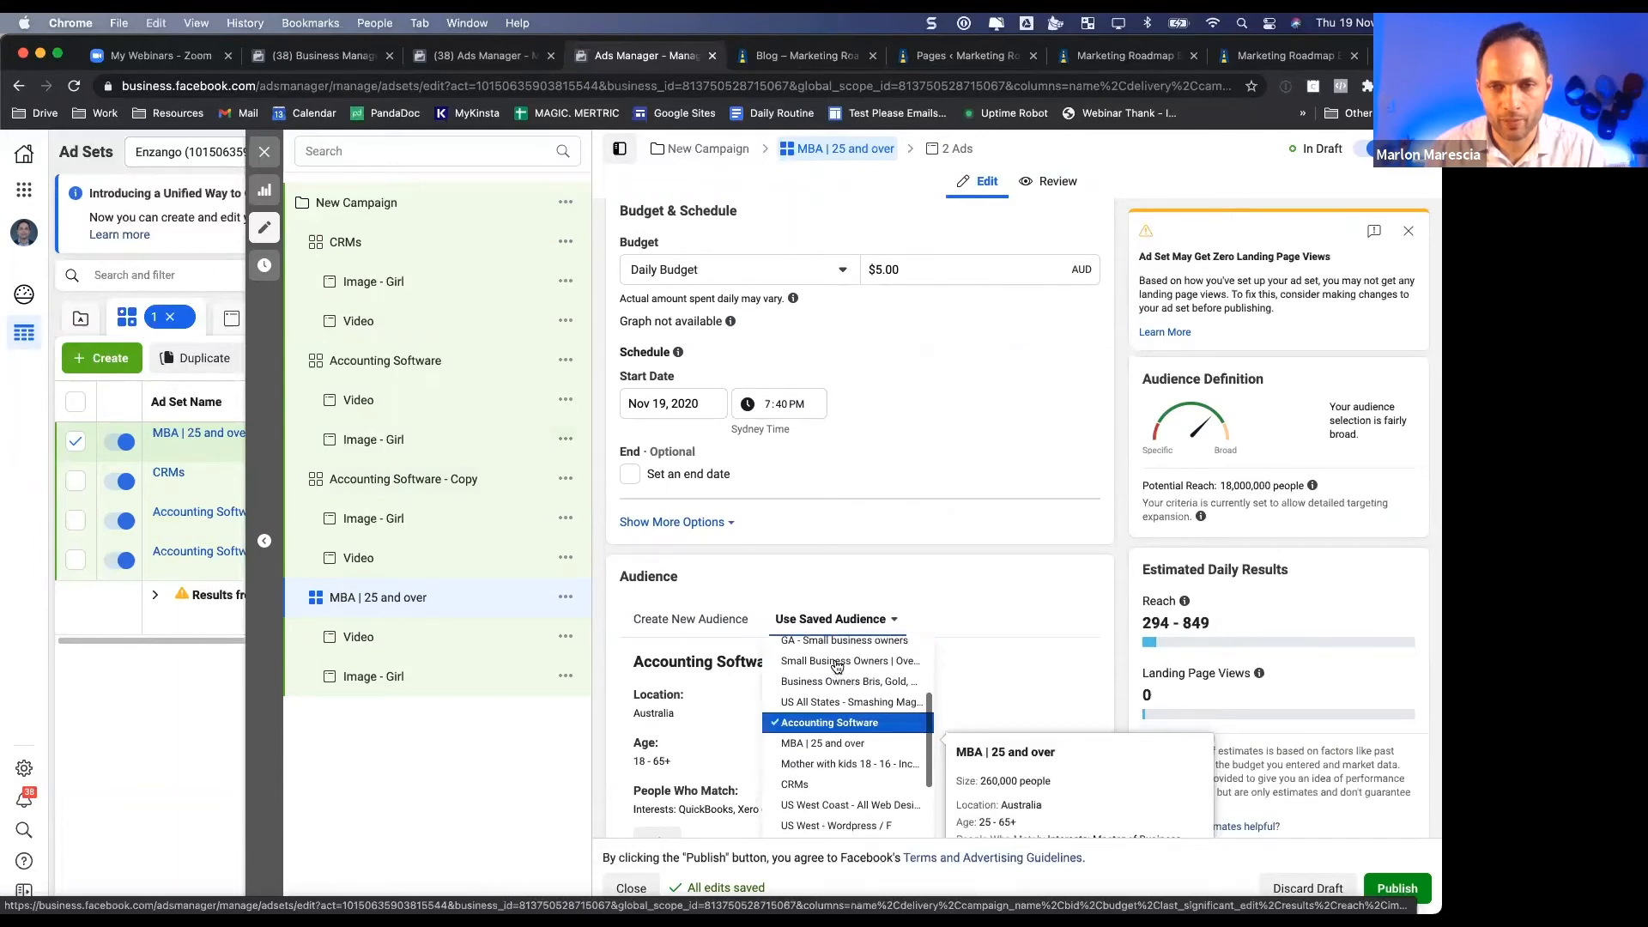
{"action": "left_click", "coordinate": [835, 662]}
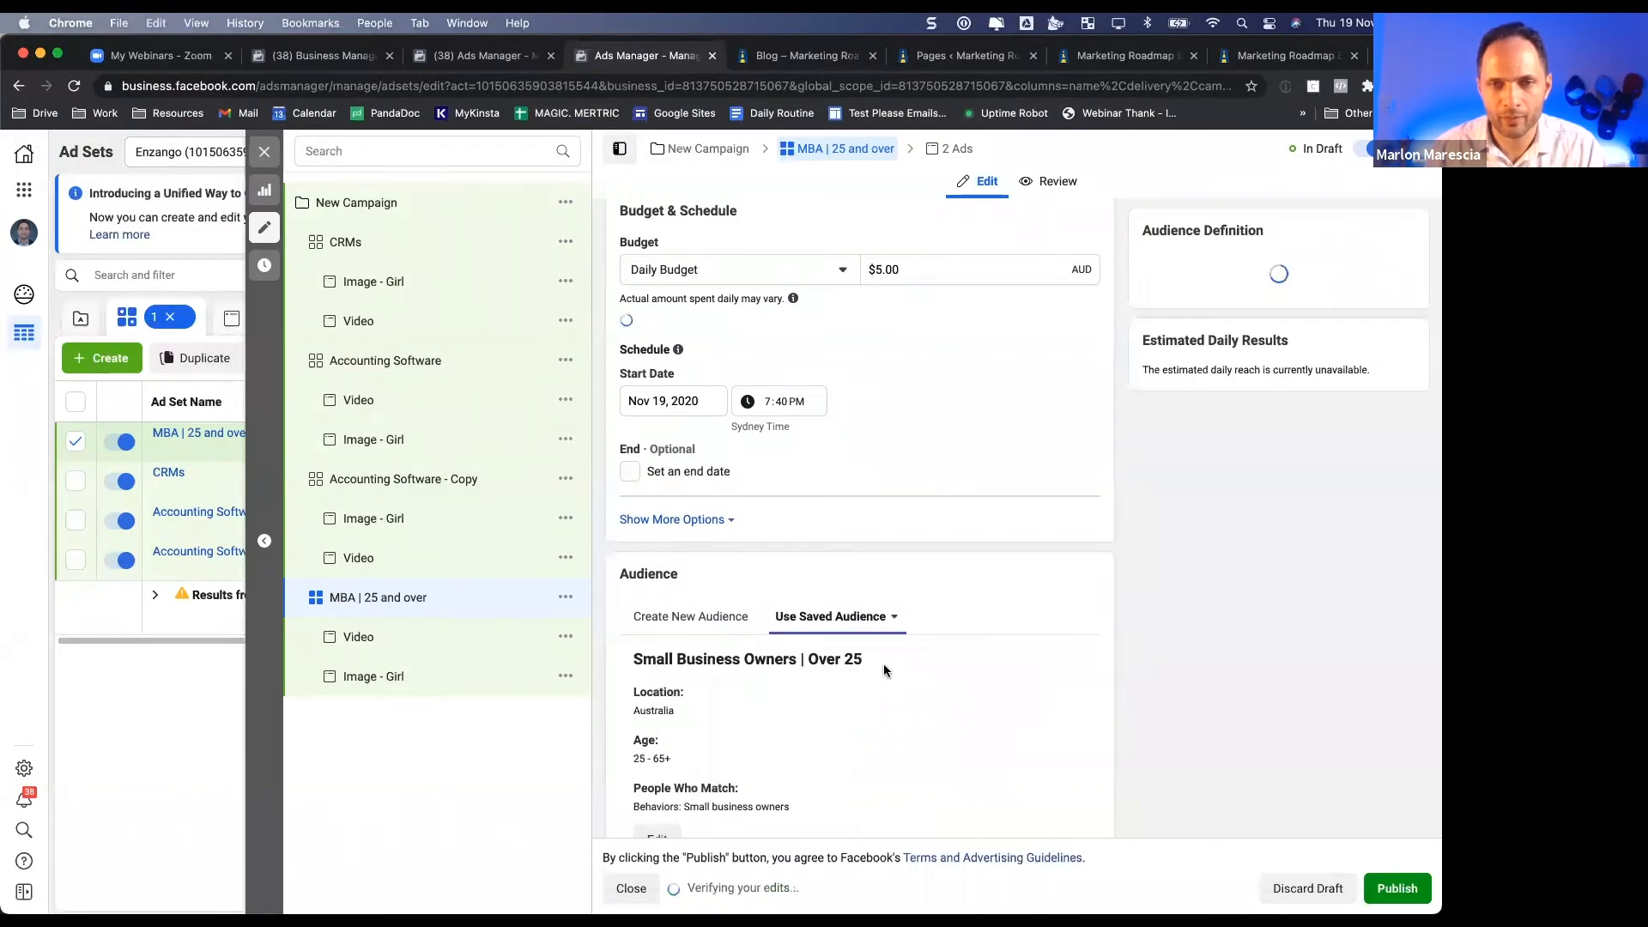
- Copy the saved audience's name and use it to rename the ad set as "Small Business Owners | Over 25"
{"action": "left_click_drag", "start_coordinate": [862, 663], "coordinate": [658, 666]}
{"action": "scroll", "coordinate": [770, 493], "scroll_direction": "up", "scroll_amount": 7}
{"action": "left_click_drag", "start_coordinate": [770, 280], "coordinate": [620, 336]}
{"action": "key", "text": "super+v"}
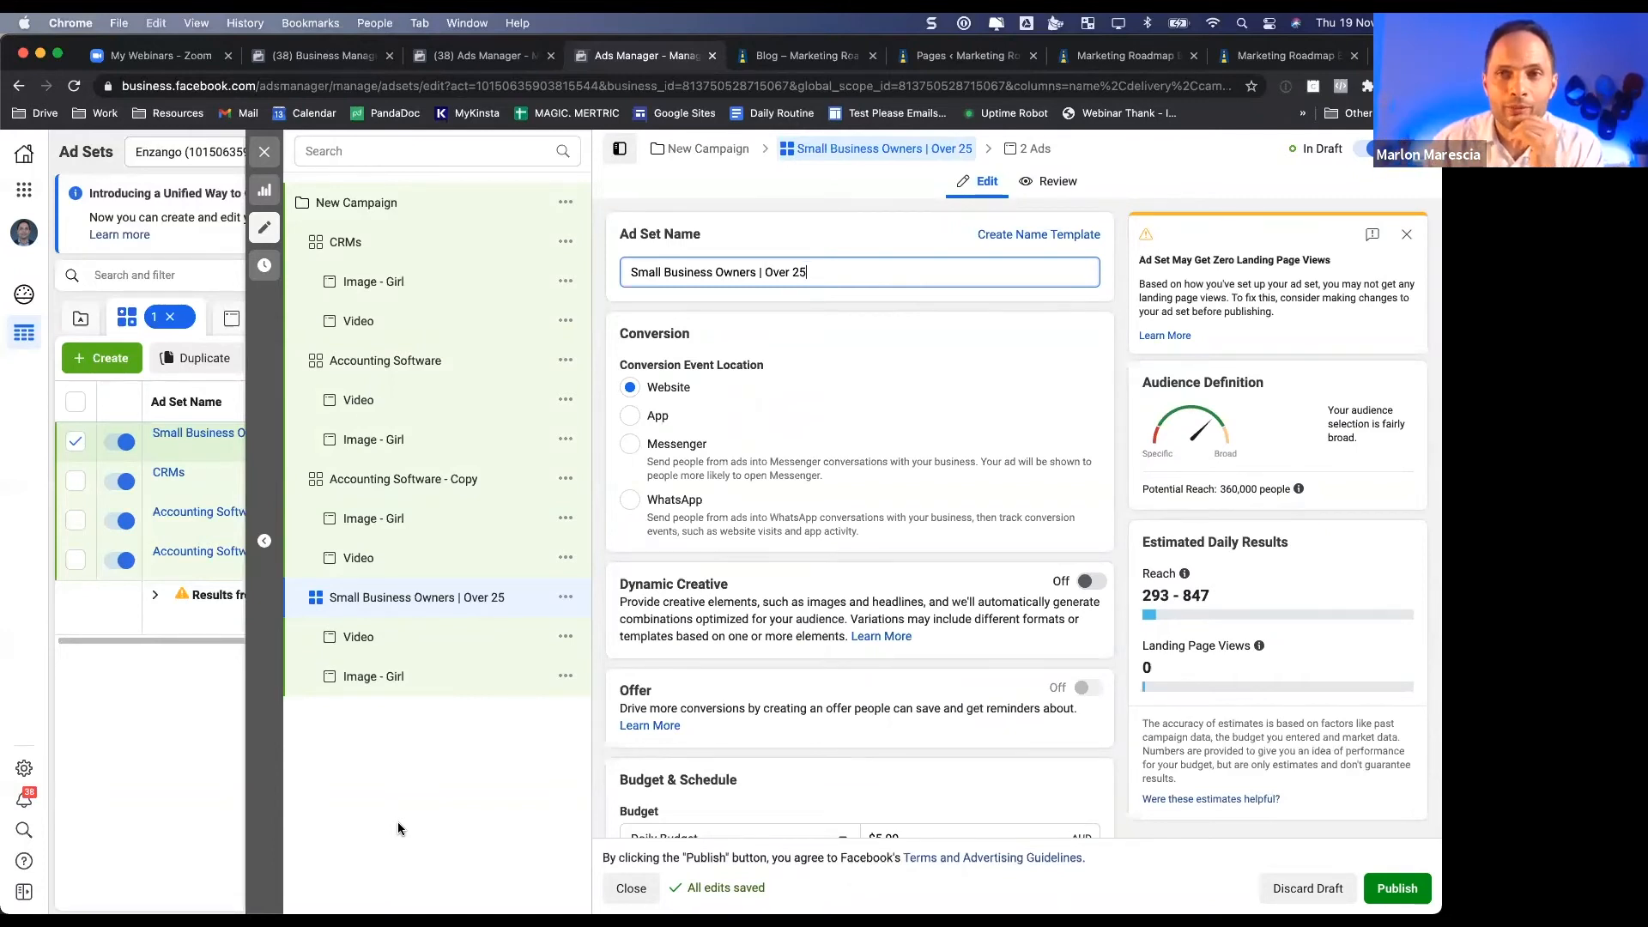
- Turn on Campaign Budget Optimization in the settings of New Campaign and close its editor
{"action": "left_click", "coordinate": [1200, 226]}
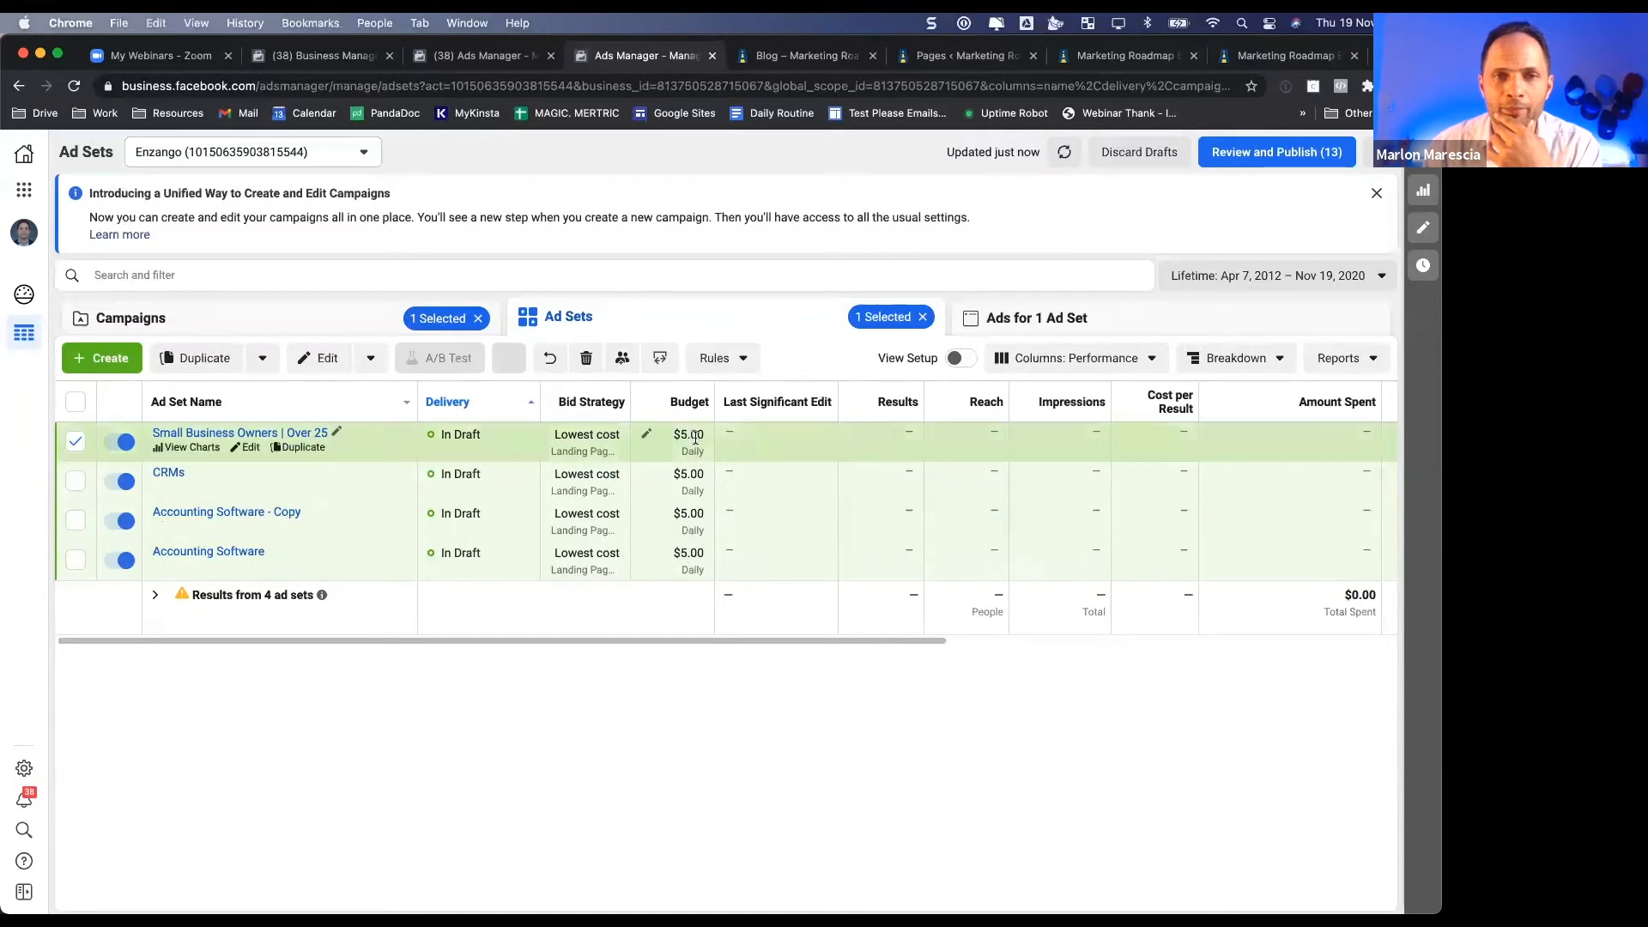
{"action": "left_click", "coordinate": [296, 319]}
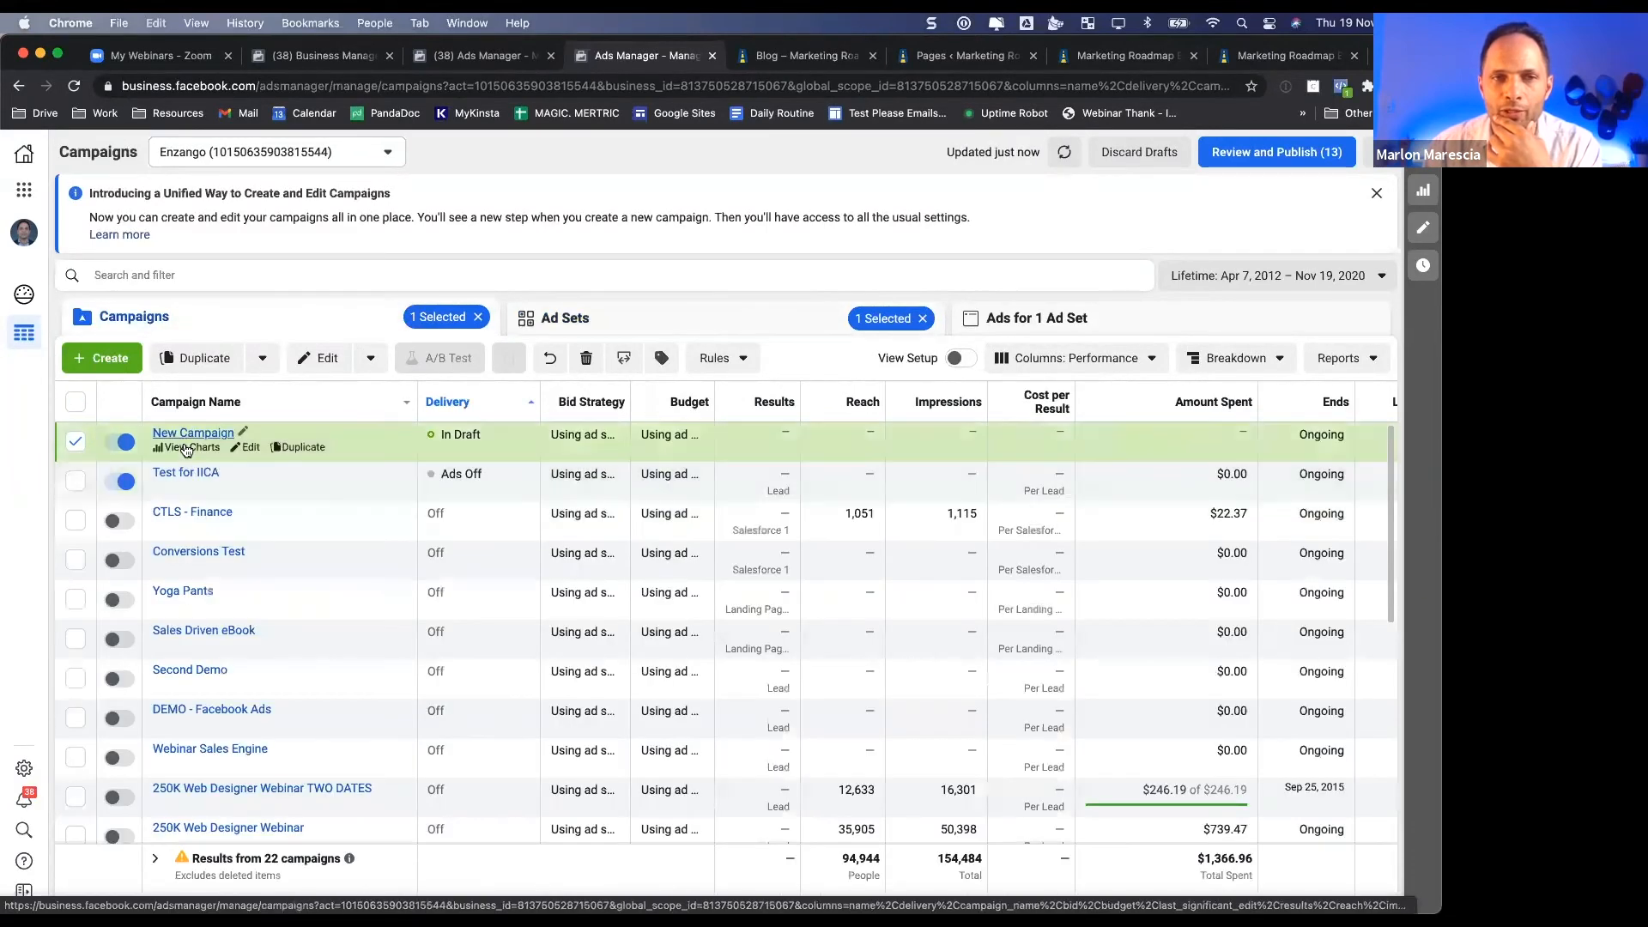
{"action": "left_click", "coordinate": [248, 448]}
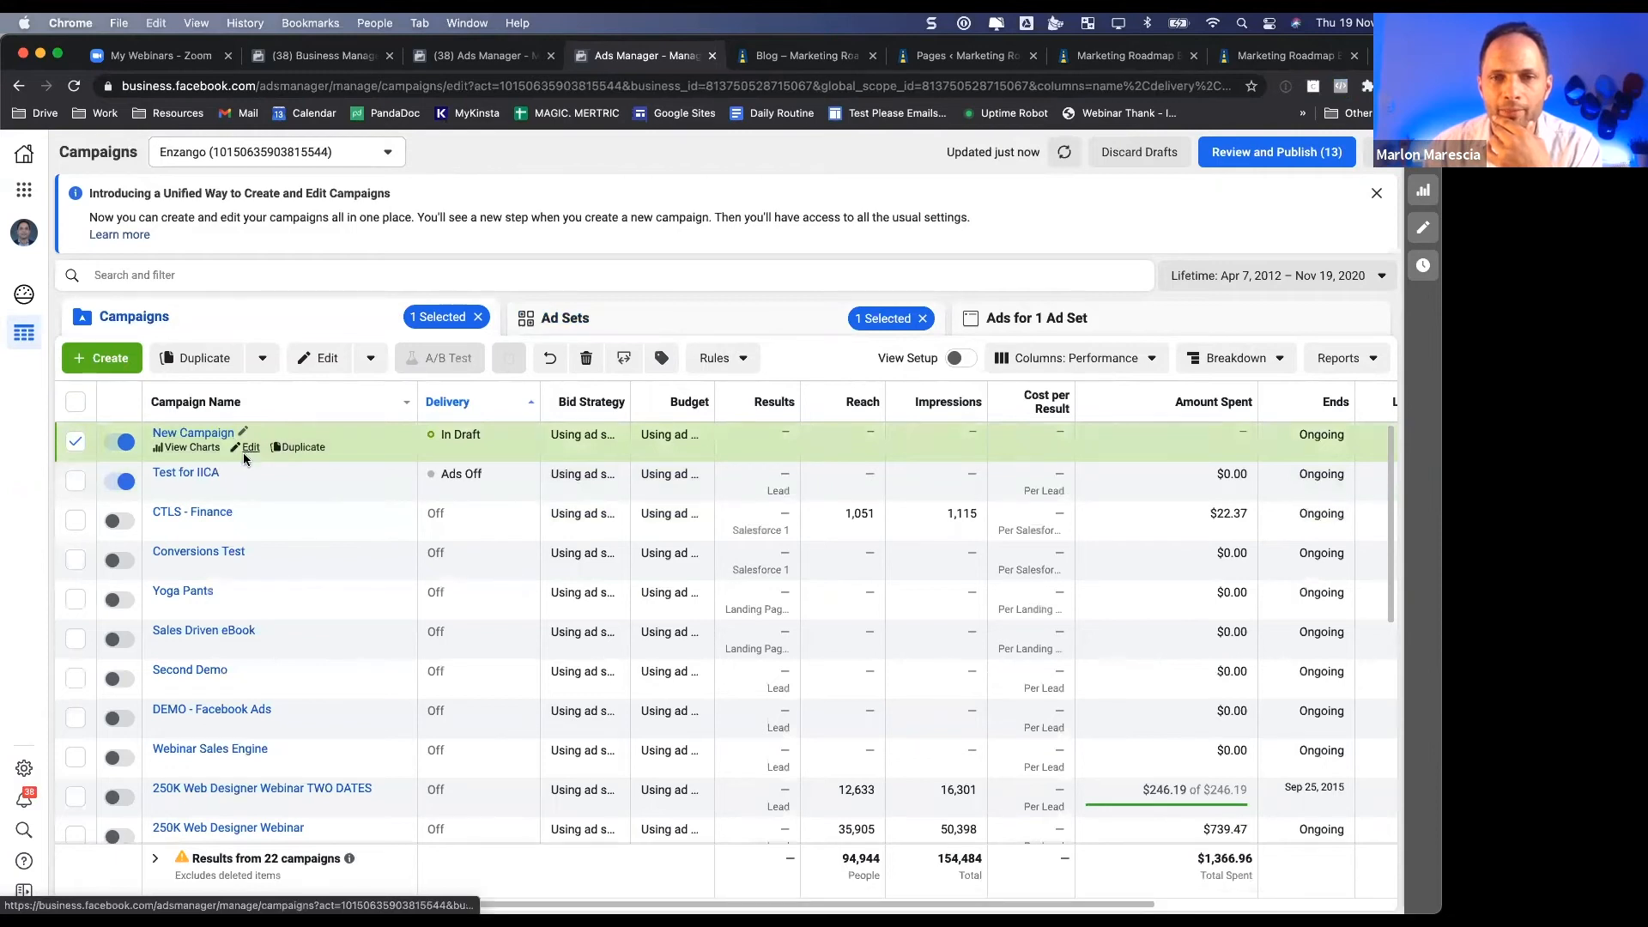
{"action": "scroll", "coordinate": [965, 635], "scroll_direction": "down", "scroll_amount": 6}
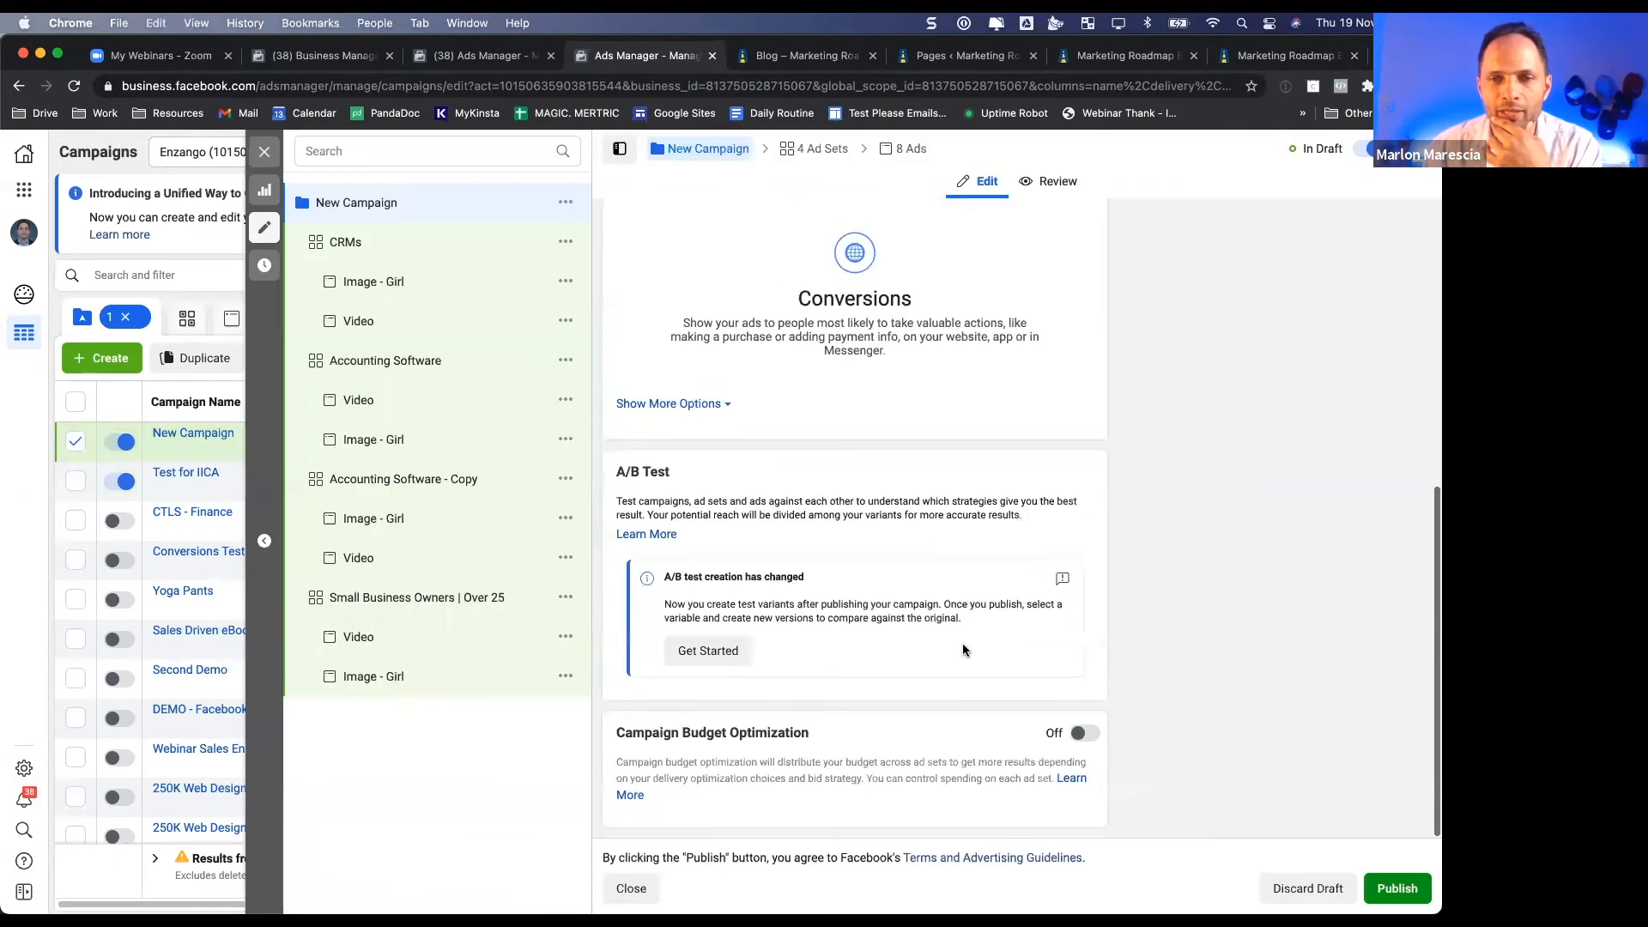
{"action": "left_click", "coordinate": [1086, 735]}
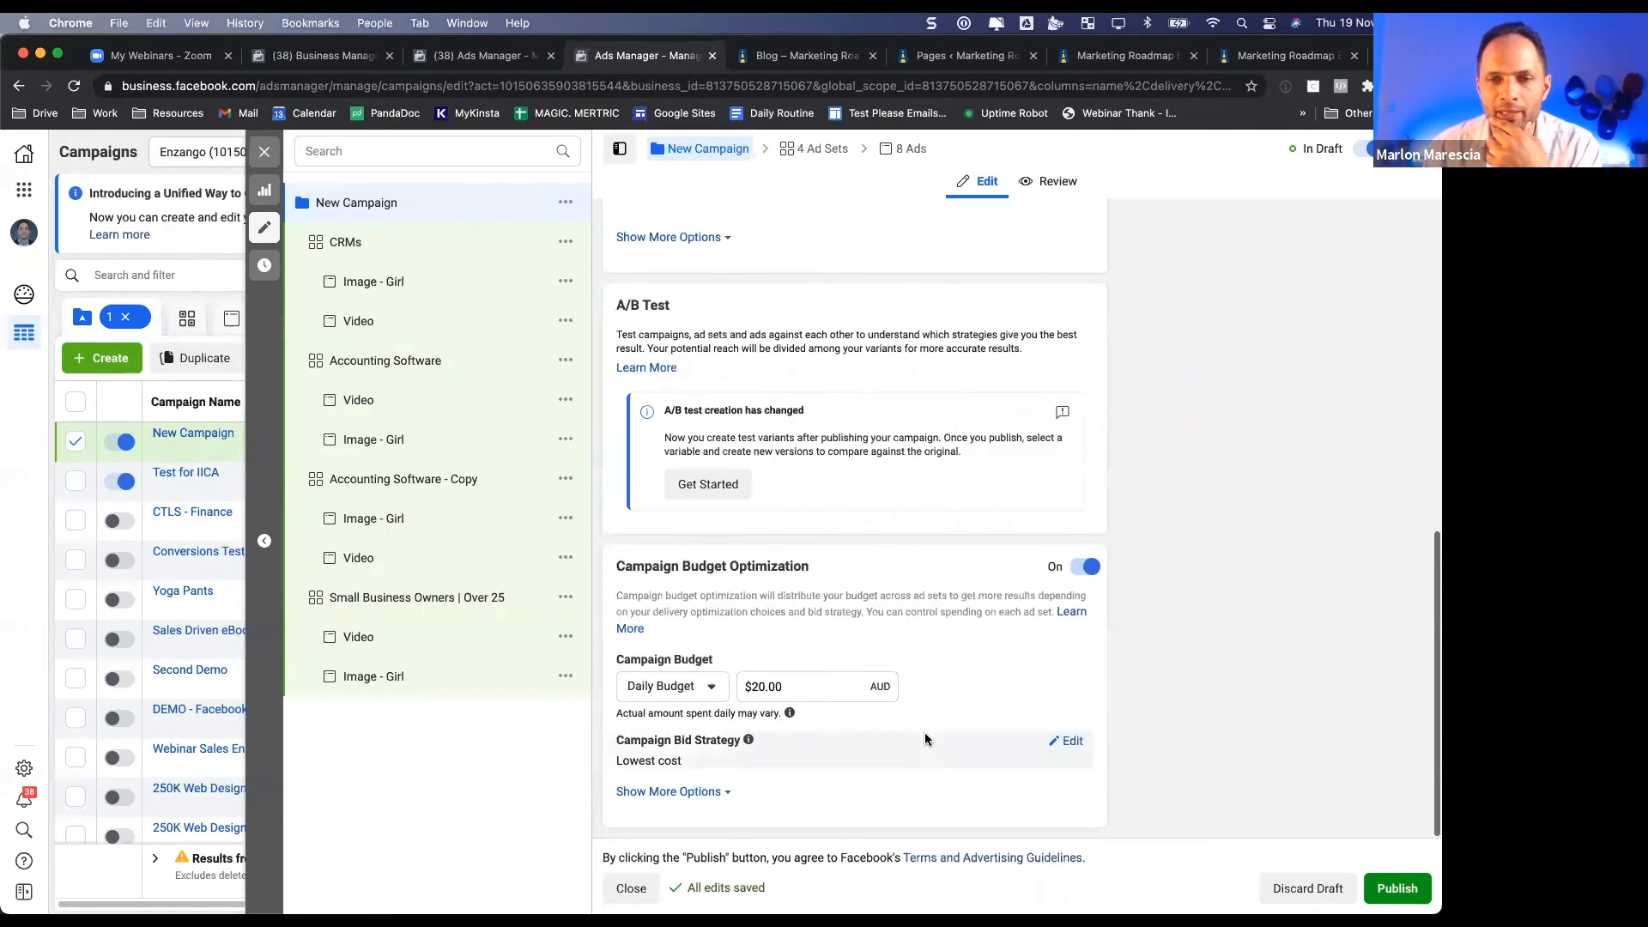
{"action": "left_click", "coordinate": [734, 686]}
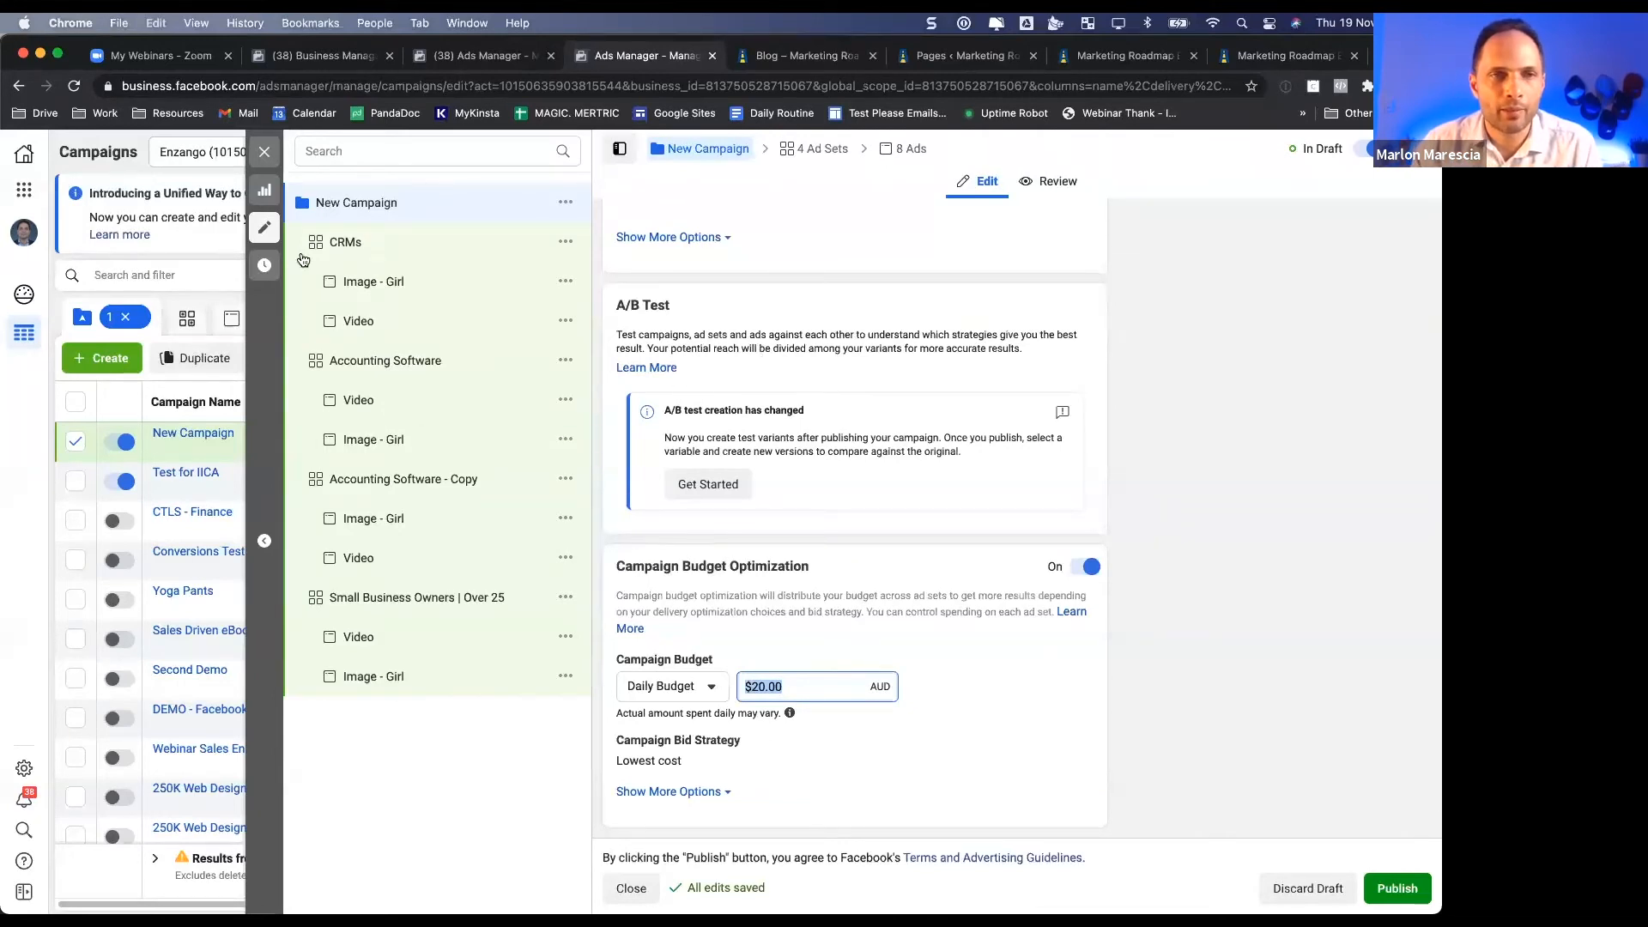
{"action": "left_click", "coordinate": [262, 151]}
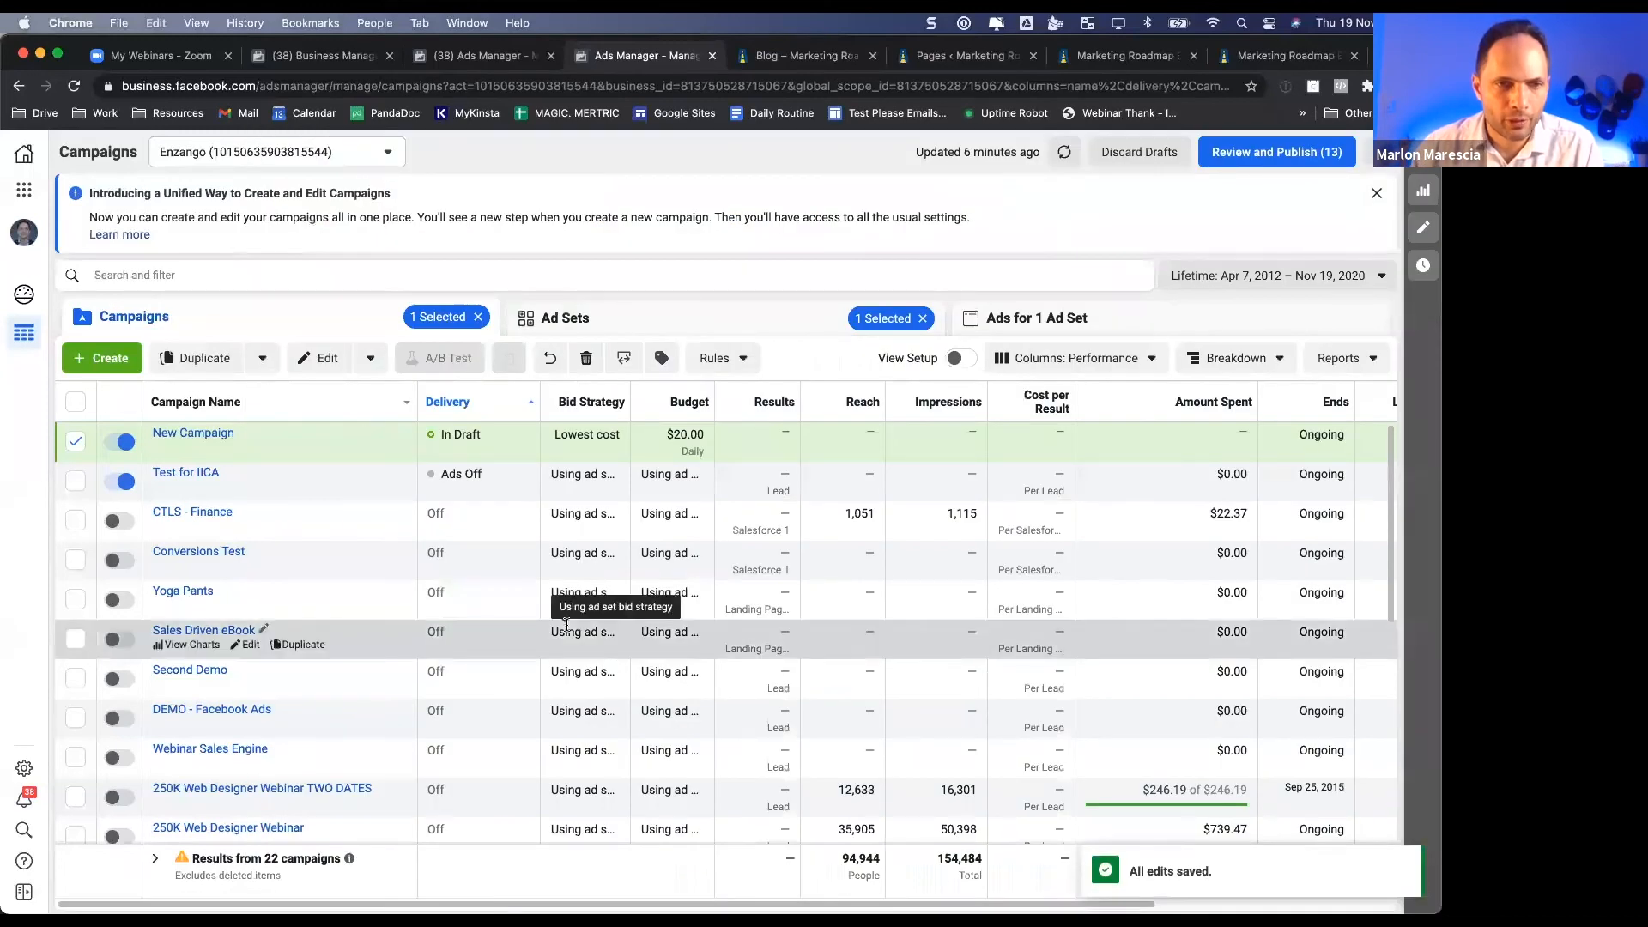
- Show the Performance and Clicks column set in the campaigns table
{"action": "scroll", "coordinate": [566, 624], "scroll_direction": "down", "scroll_amount": 4}
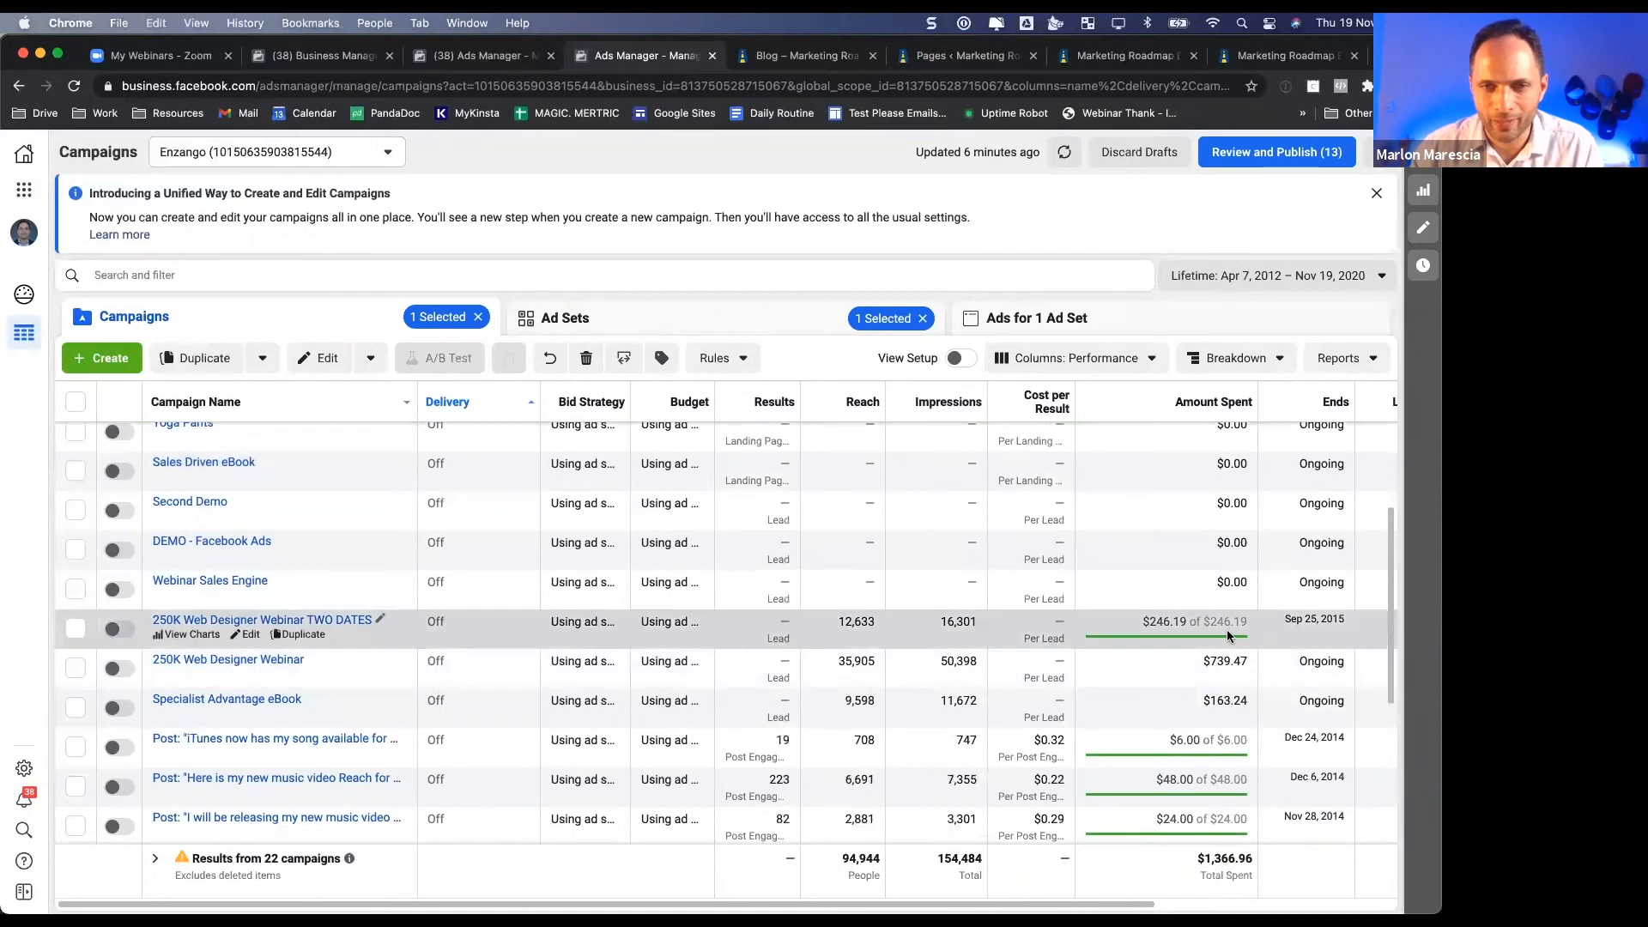
{"action": "scroll", "coordinate": [692, 624], "scroll_direction": "right", "scroll_amount": 1}
{"action": "scroll", "coordinate": [692, 624], "scroll_direction": "right", "scroll_amount": 5}
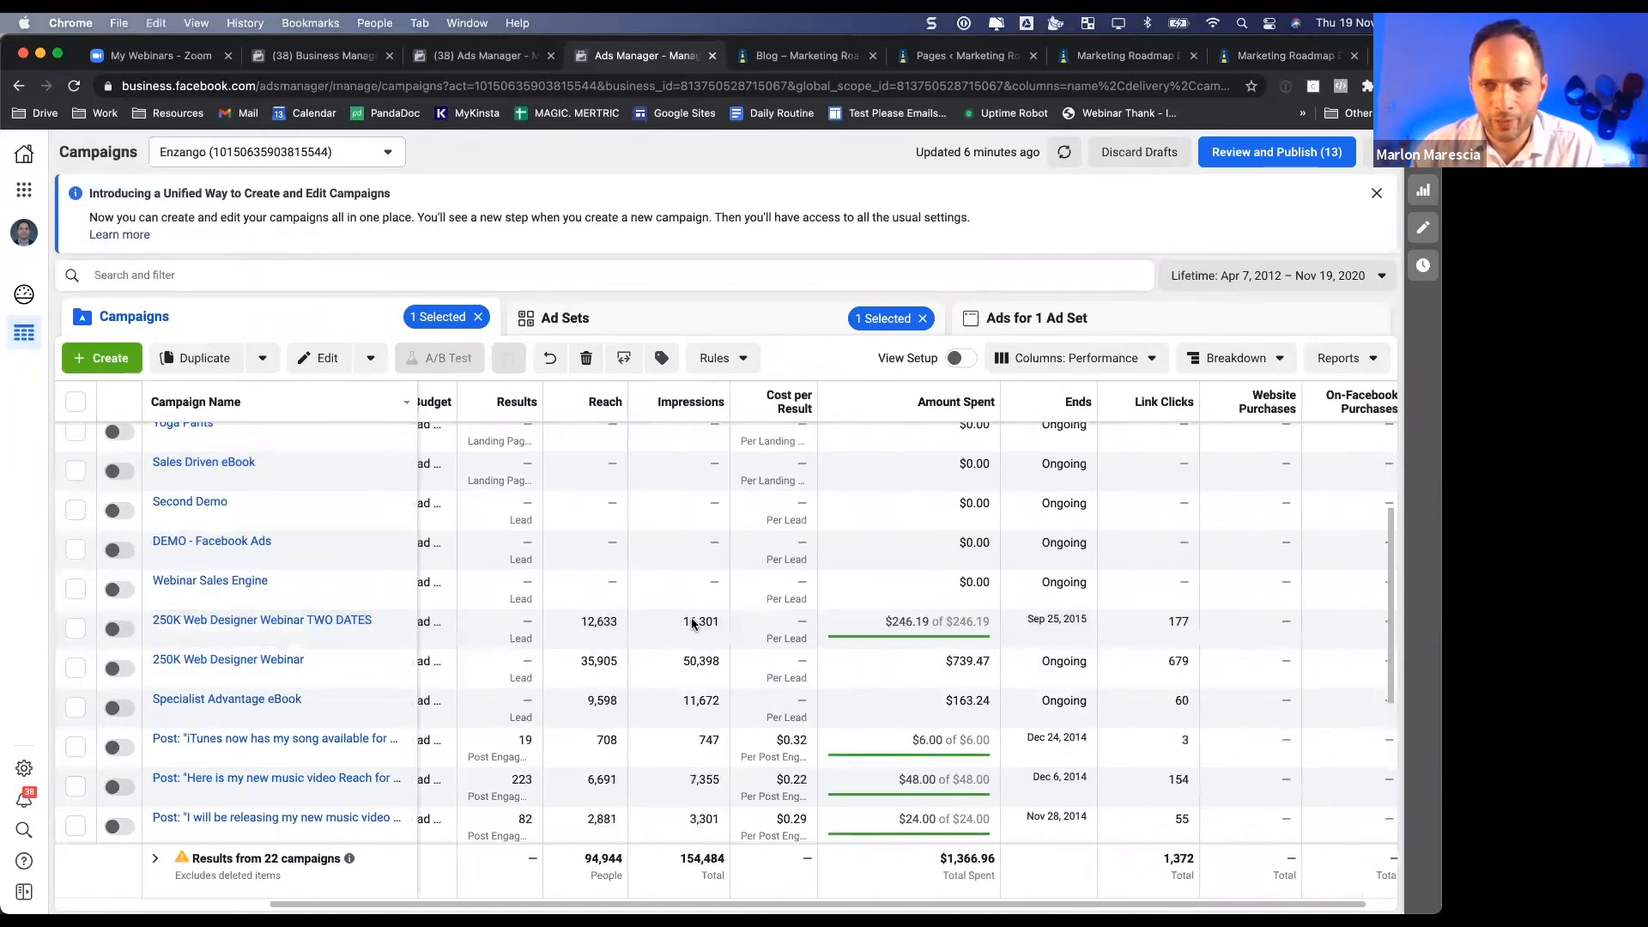
{"action": "left_click", "coordinate": [1134, 361]}
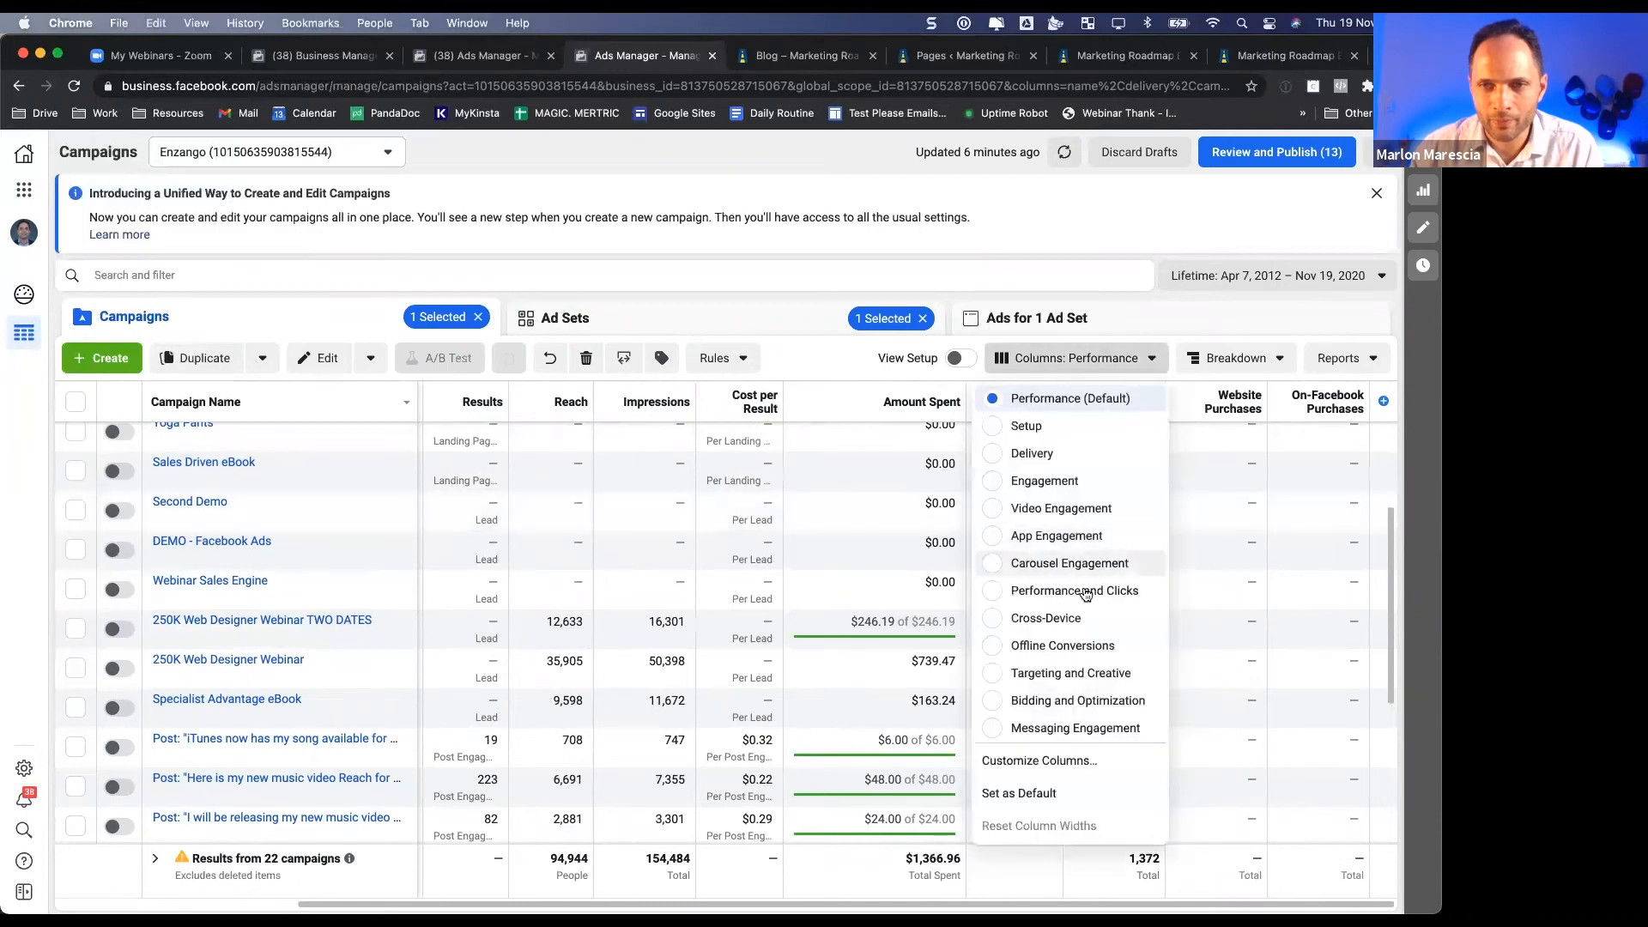
{"action": "left_click", "coordinate": [1086, 592]}
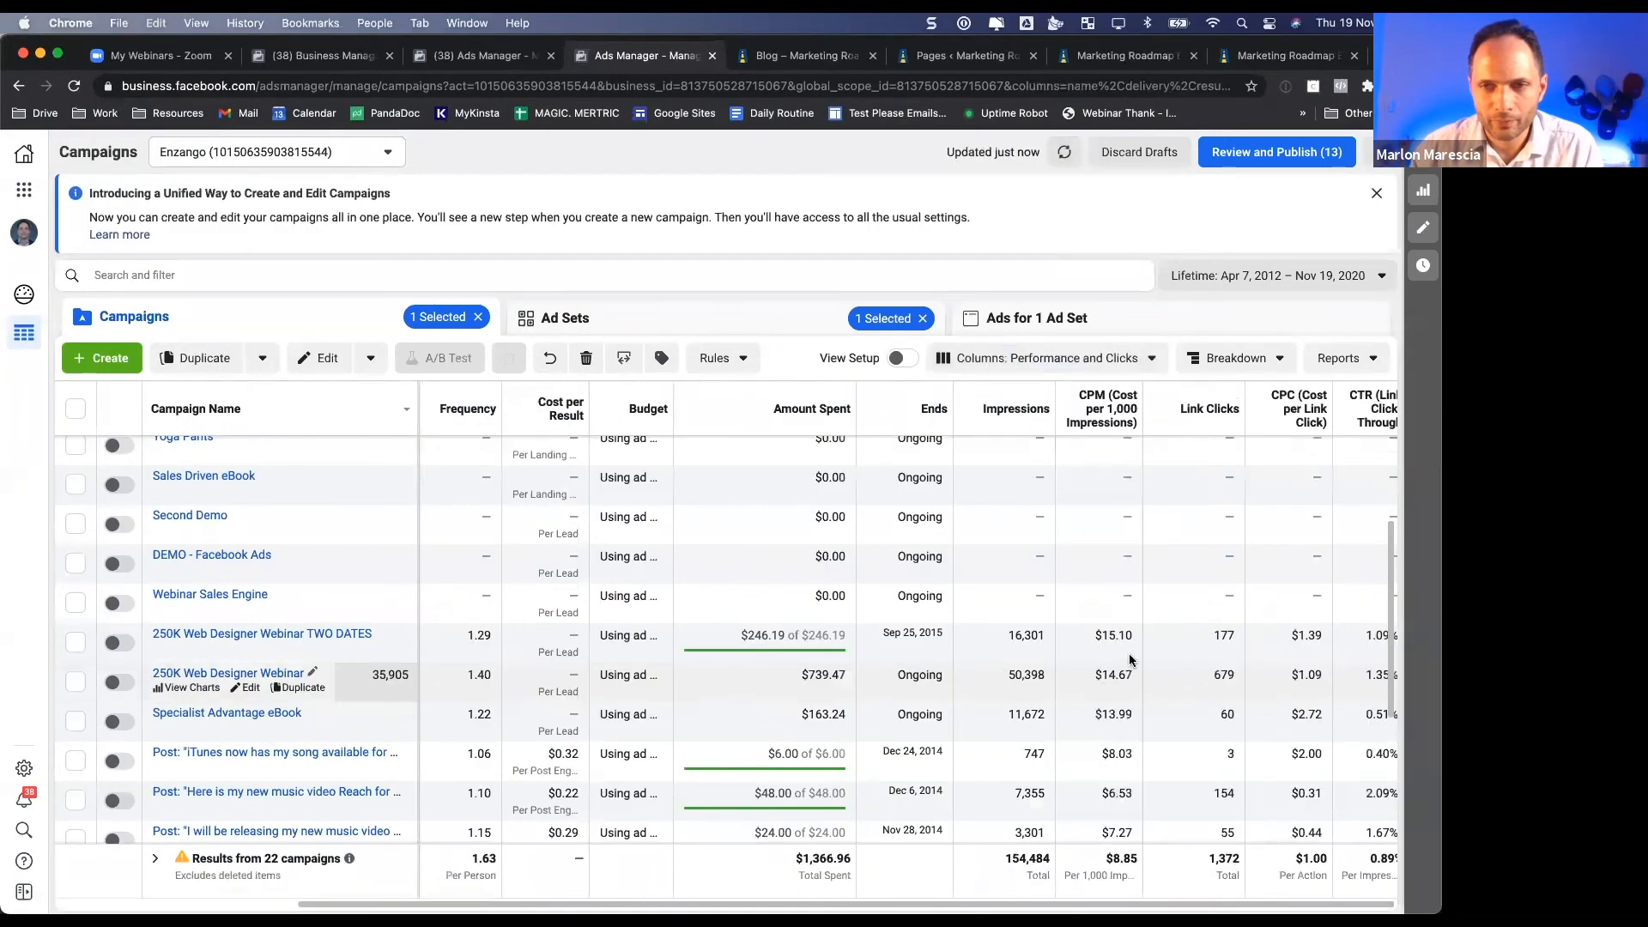
{"action": "scroll", "coordinate": [1129, 657], "scroll_direction": "right", "scroll_amount": 6}
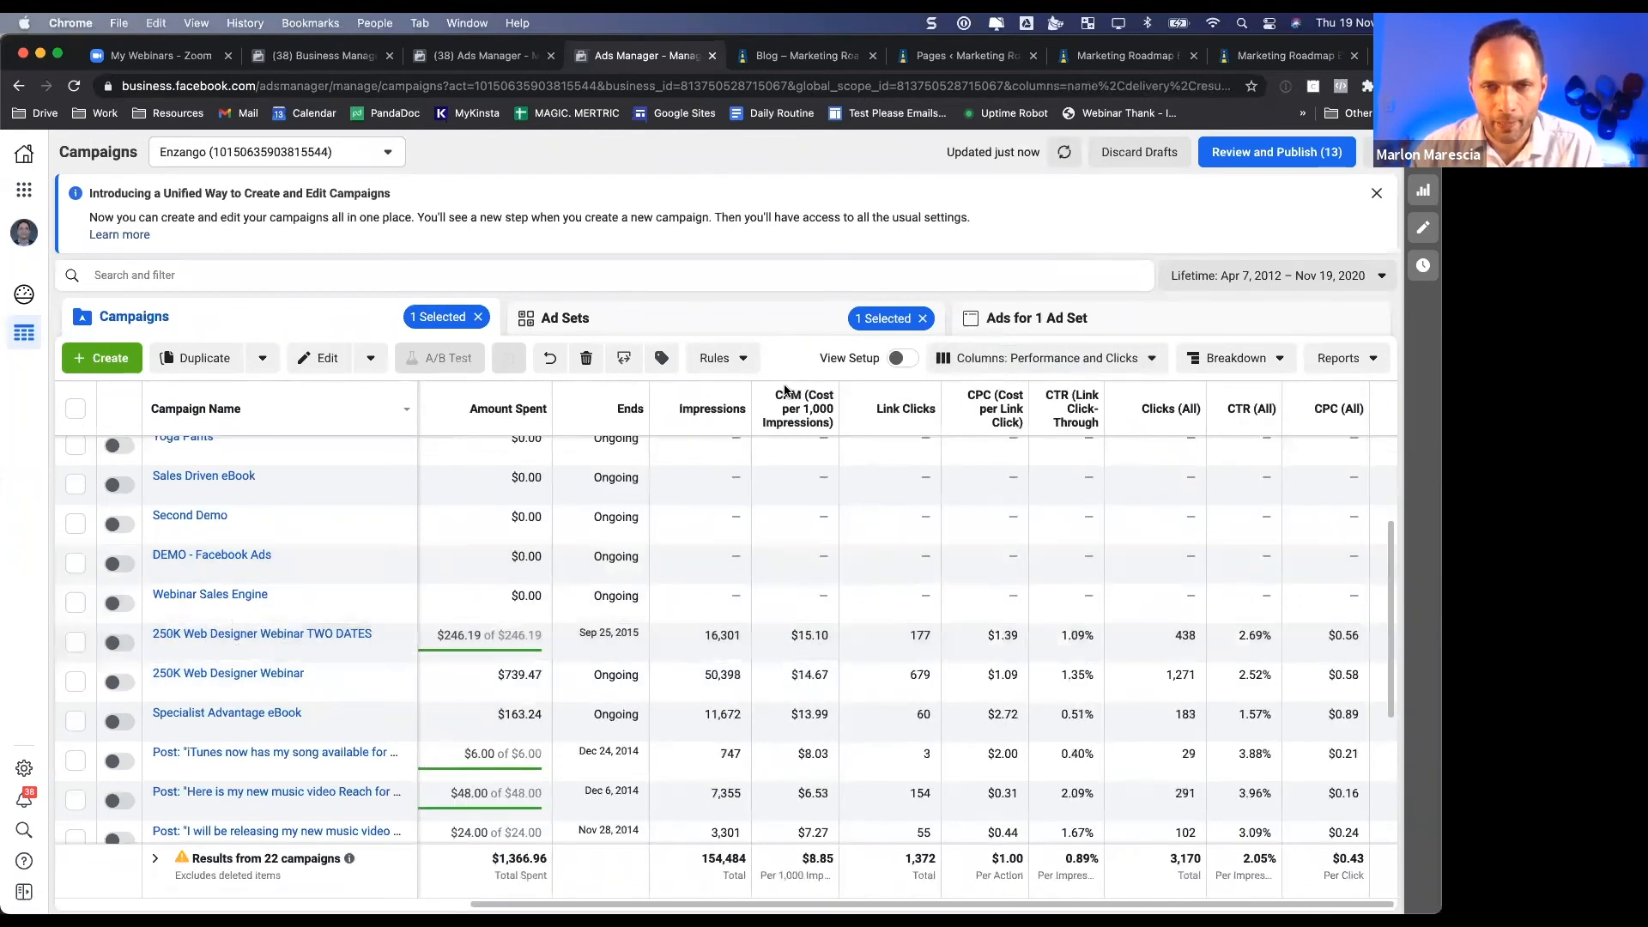
- Examine the cost per 1,000 impressions of the past campaigns, starting with 250K Web Designer Webinar TWO DATES
{"action": "double_click", "coordinate": [837, 632]}
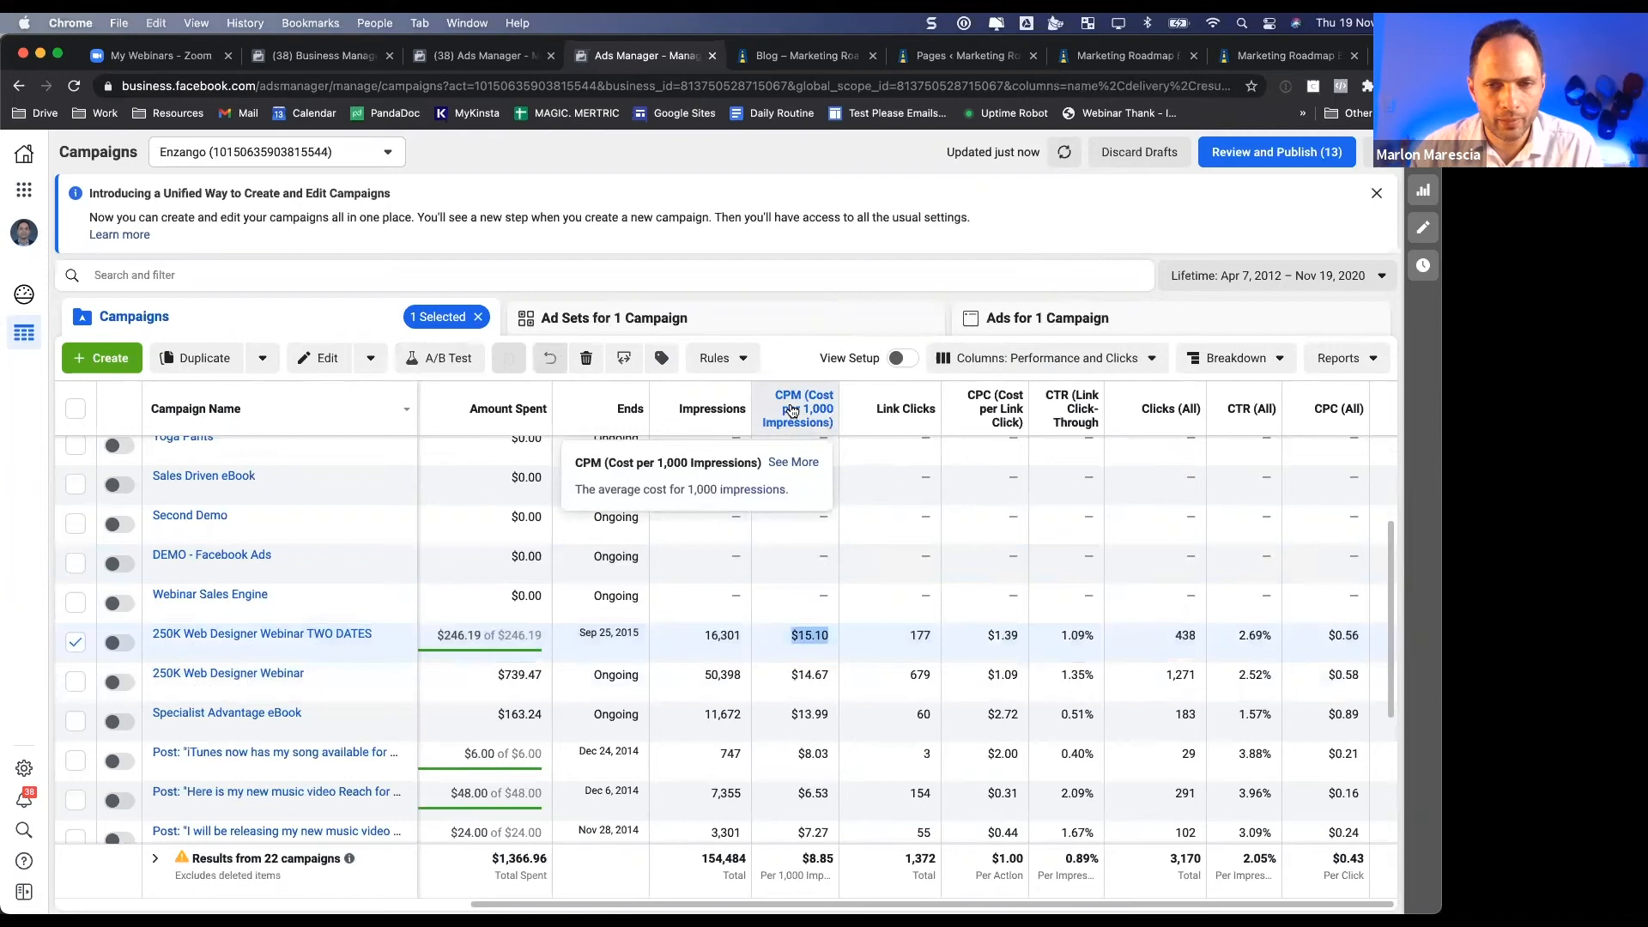
{"action": "scroll", "coordinate": [811, 684], "scroll_direction": "down", "scroll_amount": 3}
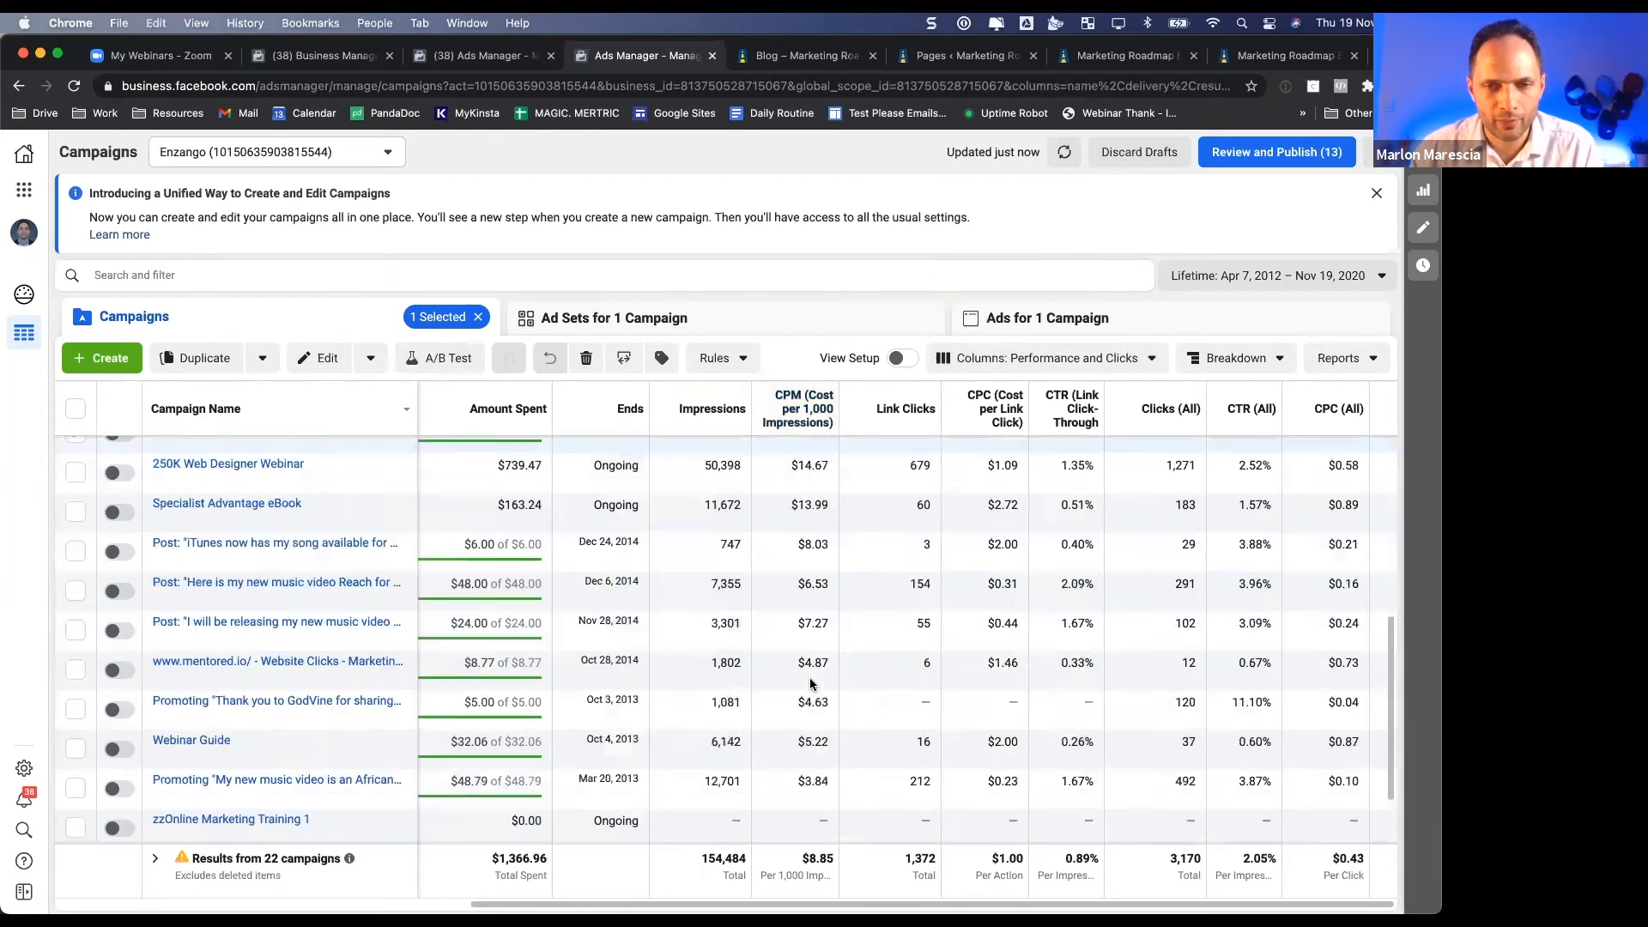
{"action": "scroll", "coordinate": [811, 684], "scroll_direction": "down", "scroll_amount": 2}
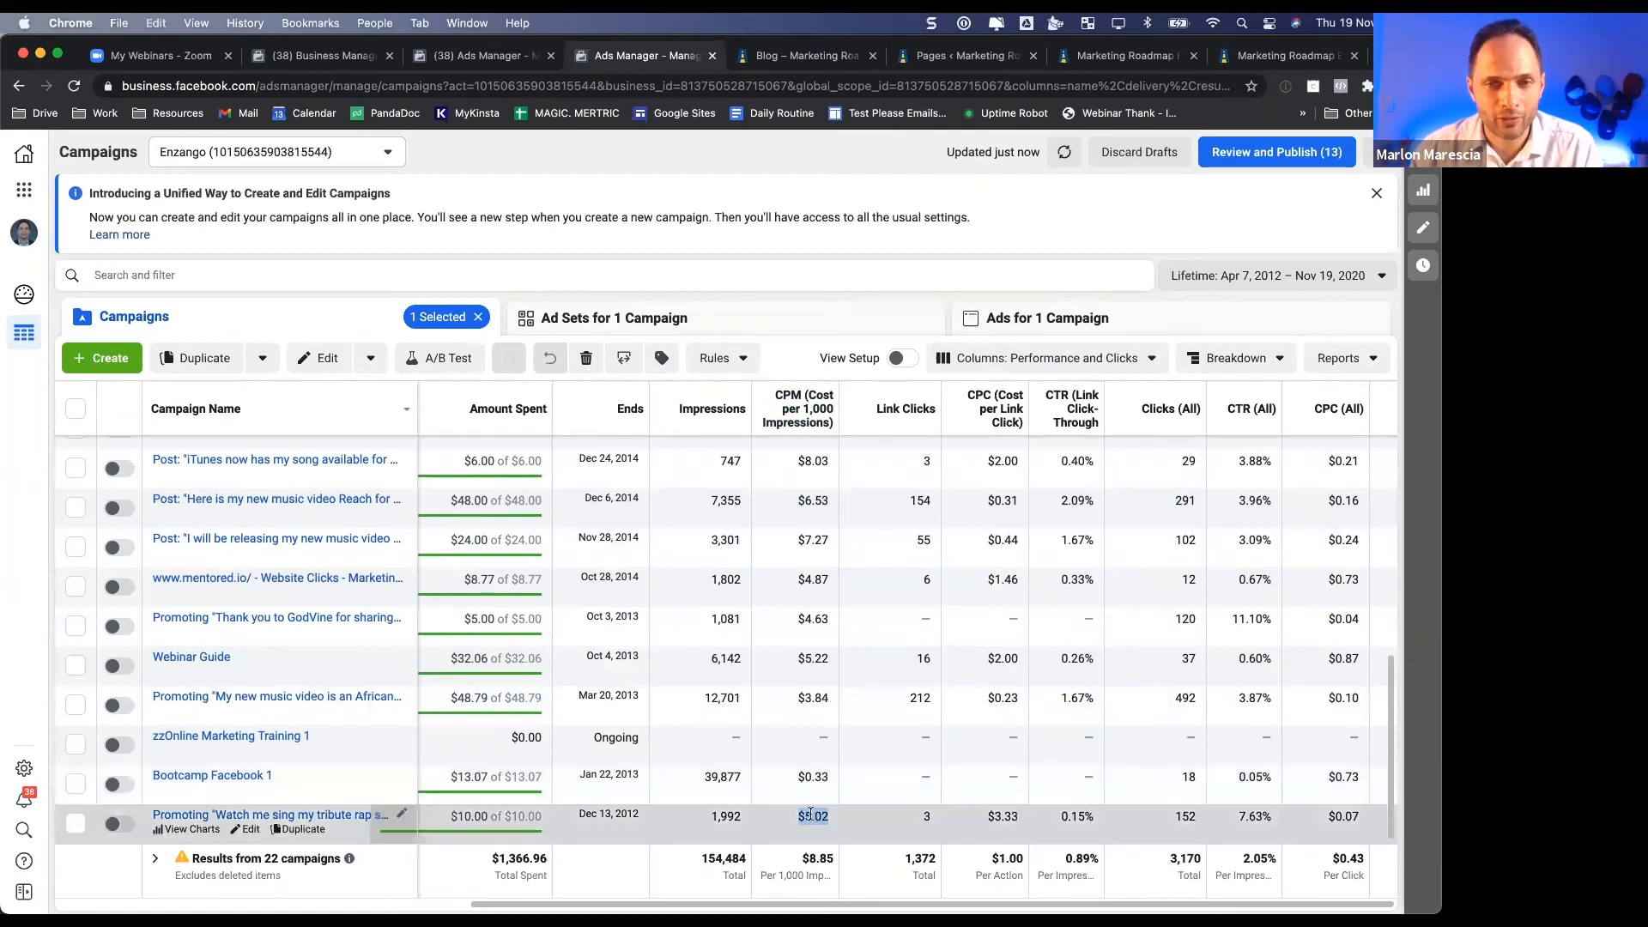
{"action": "scroll", "coordinate": [770, 632], "scroll_direction": "up", "scroll_amount": 10}
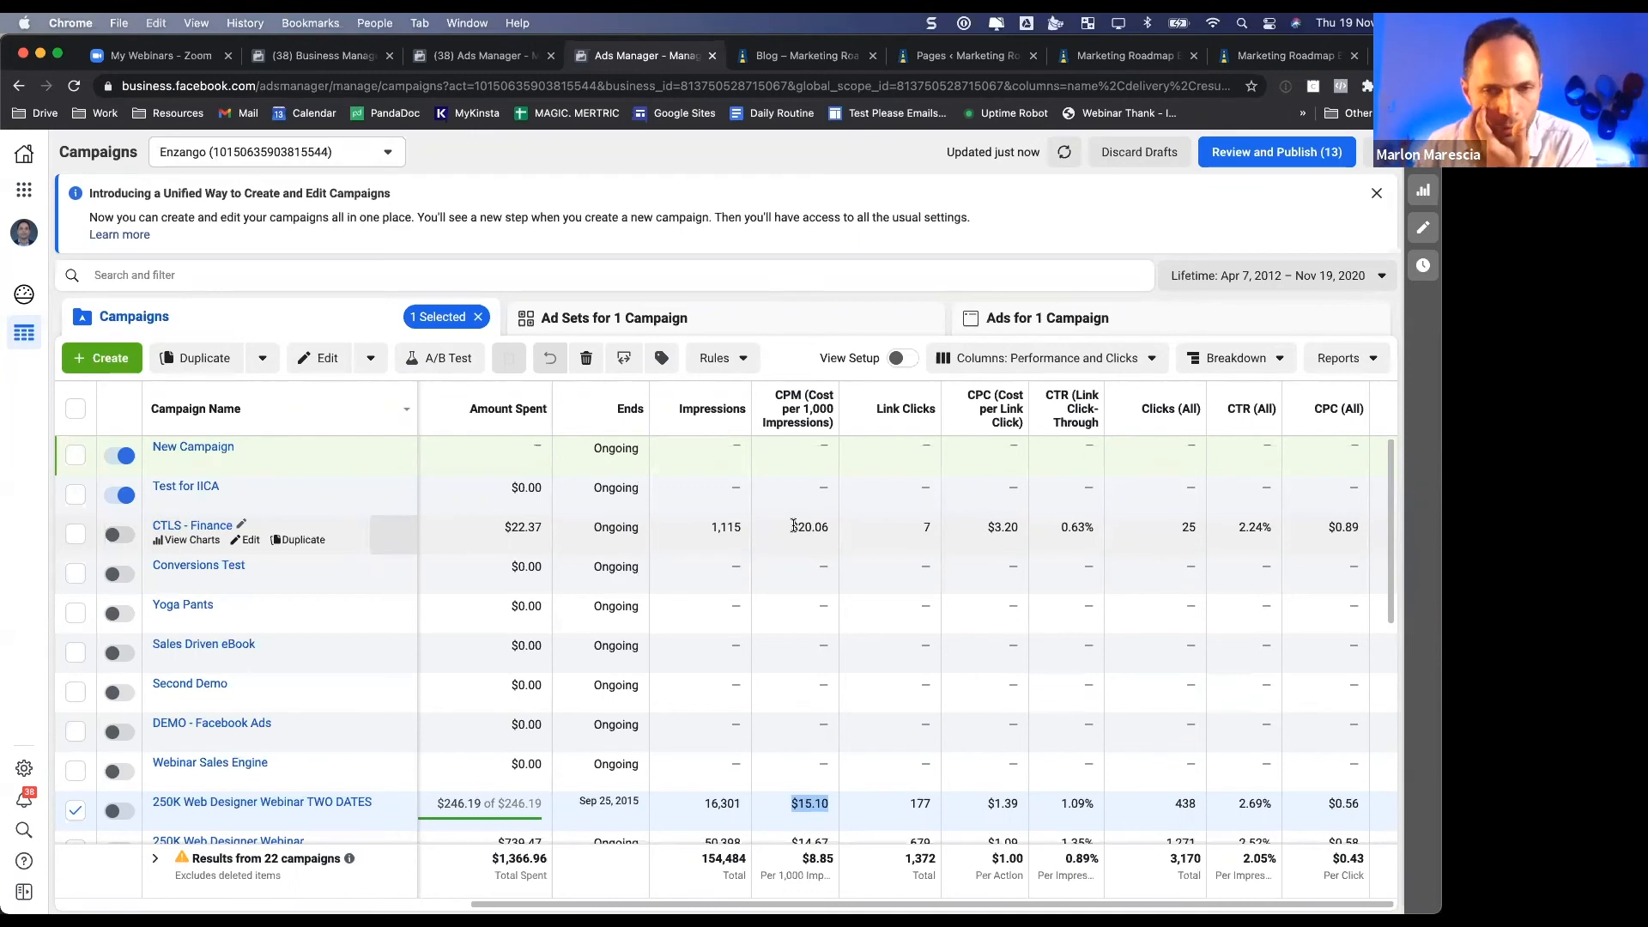
{"action": "scroll", "coordinate": [712, 676], "scroll_direction": "down", "scroll_amount": 1}
{"action": "scroll", "coordinate": [713, 681], "scroll_direction": "down", "scroll_amount": 5}
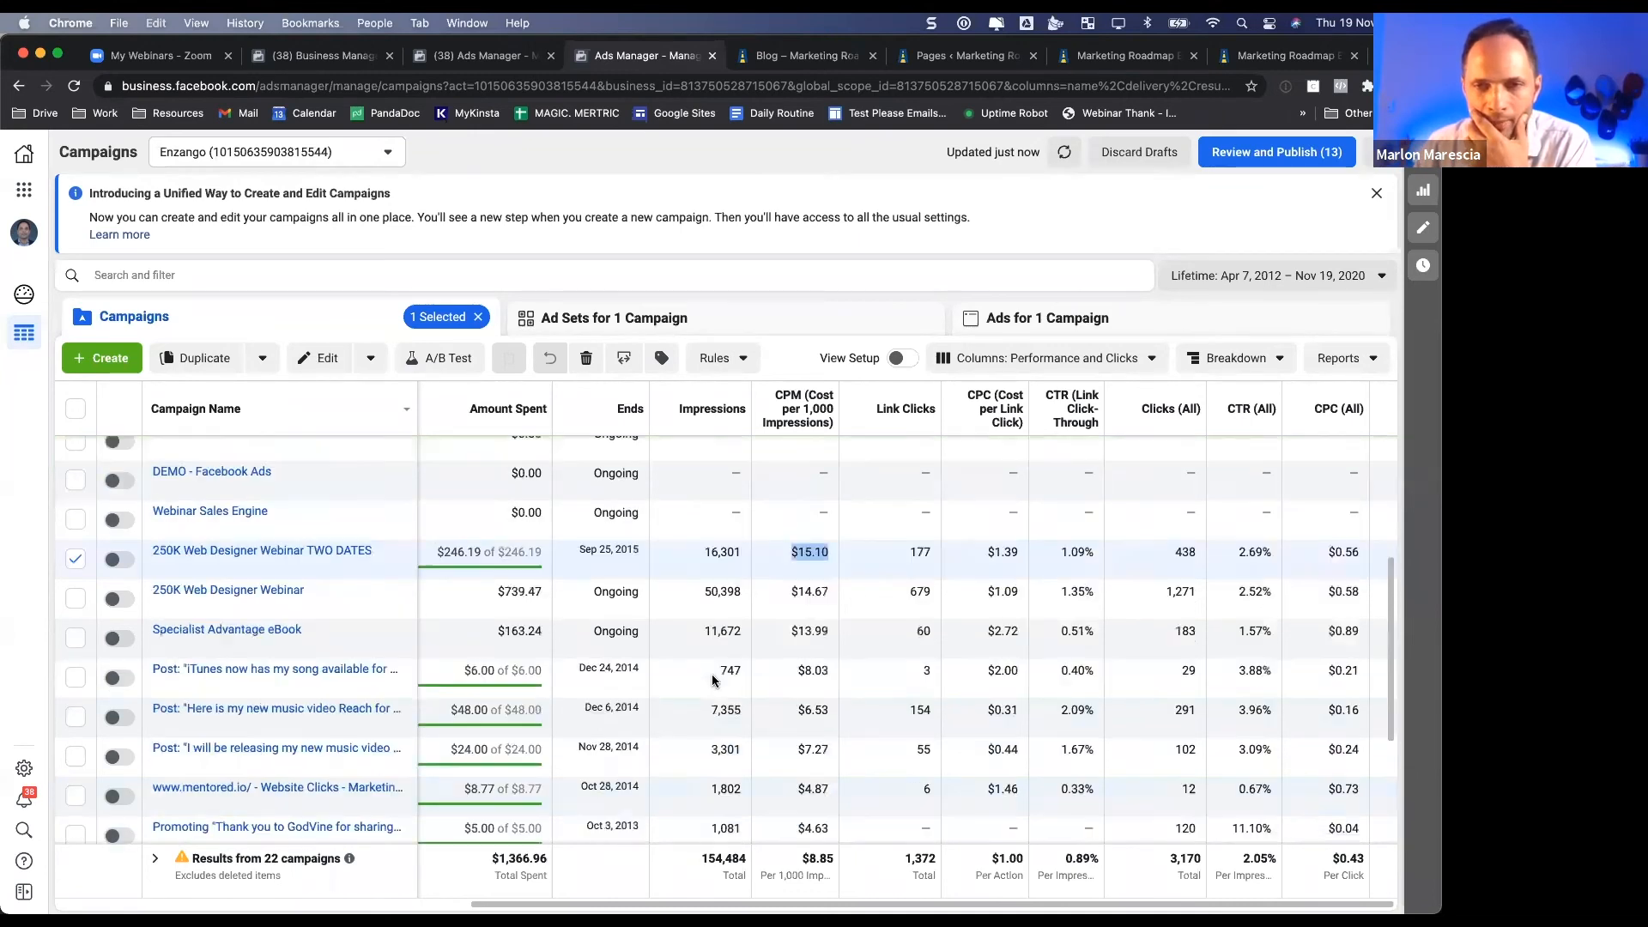
{"action": "scroll", "coordinate": [712, 680], "scroll_direction": "up", "scroll_amount": 2}
{"action": "scroll", "coordinate": [713, 680], "scroll_direction": "down", "scroll_amount": 1}
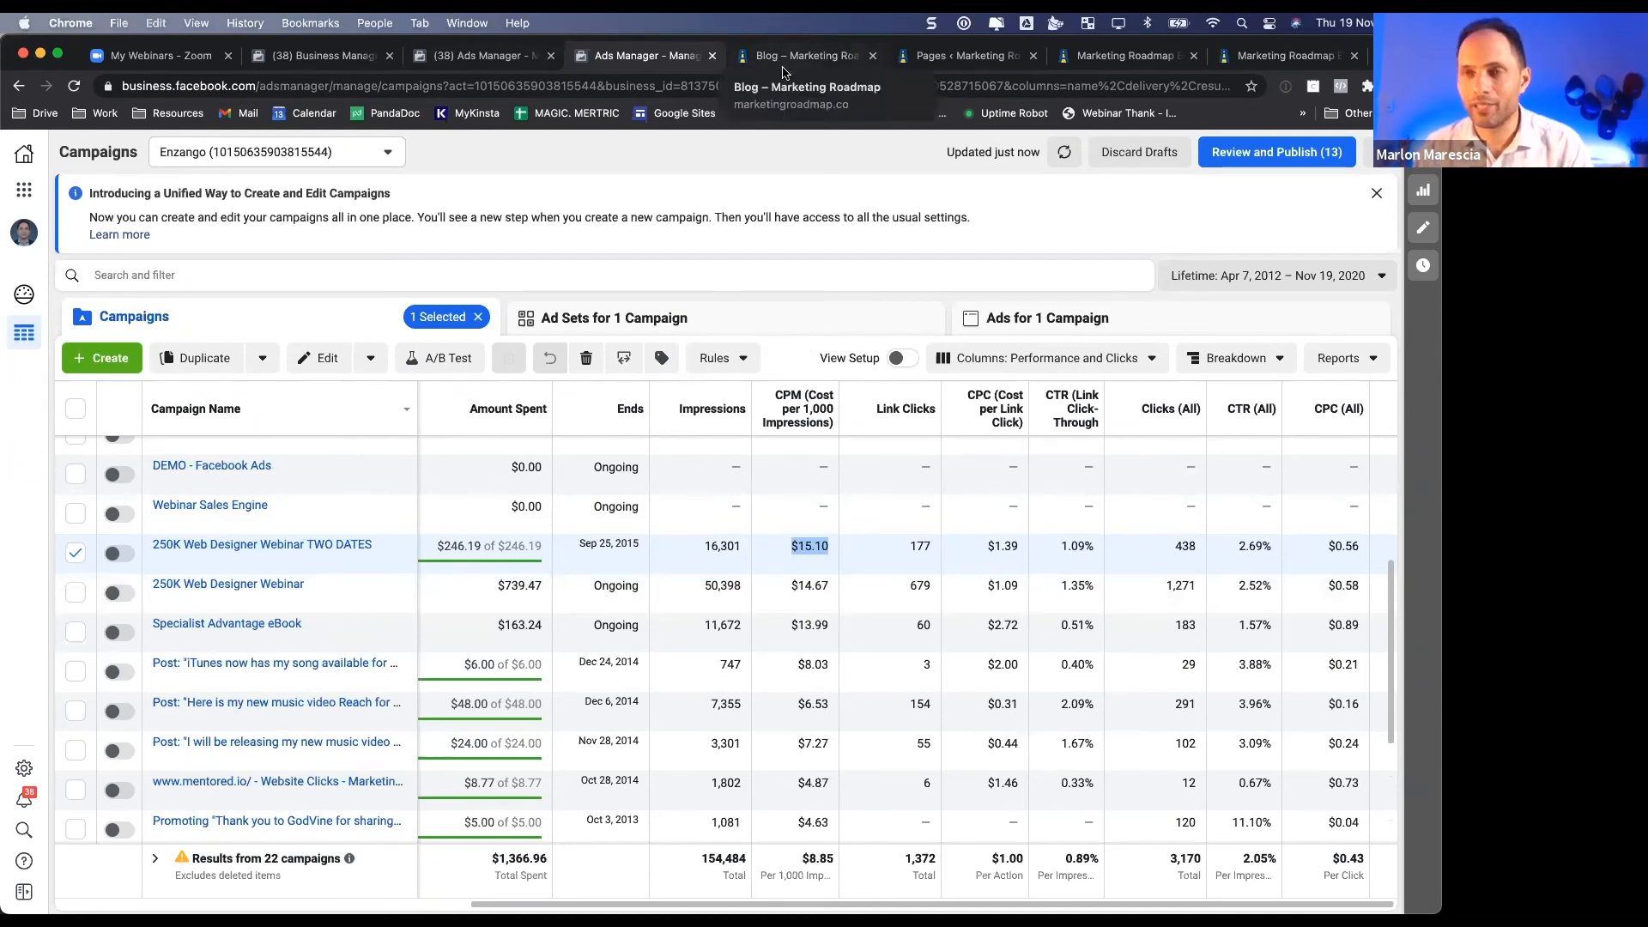
{"action": "key", "text": "ctrl+shift+c"}
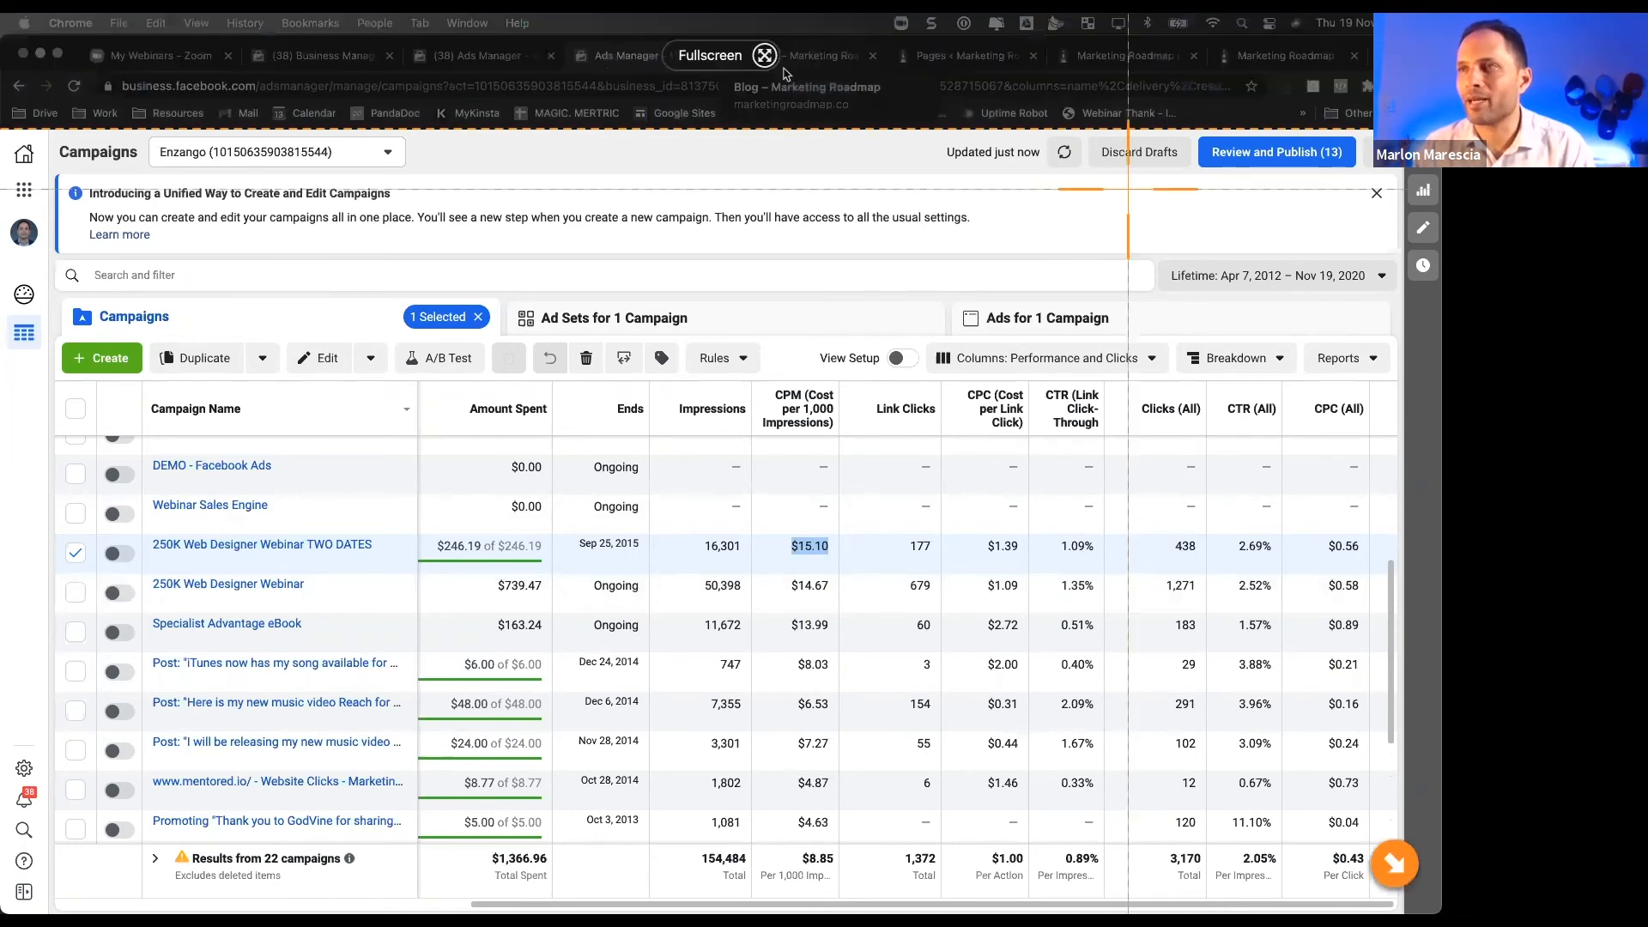
{"action": "key", "text": "Escape"}
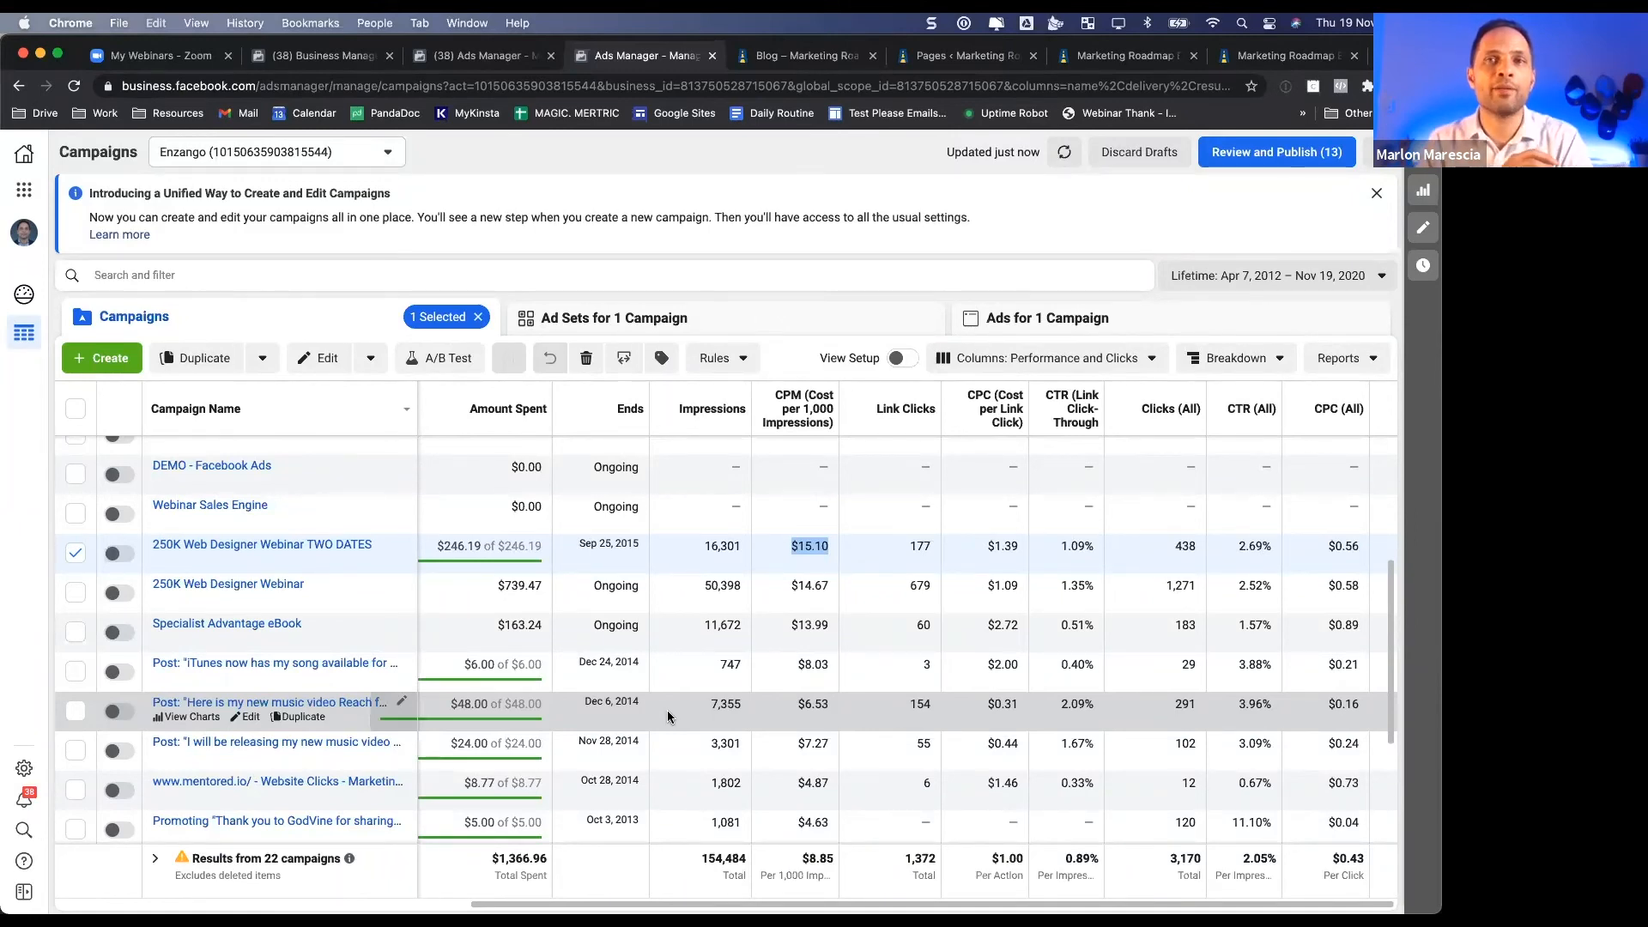
- Switch to Preview to show the Marketing Roadmap Funnel-Final.pdf blueprint
{"action": "key", "text": "super+Tab"}
{"action": "key", "text": "super+Tab"}
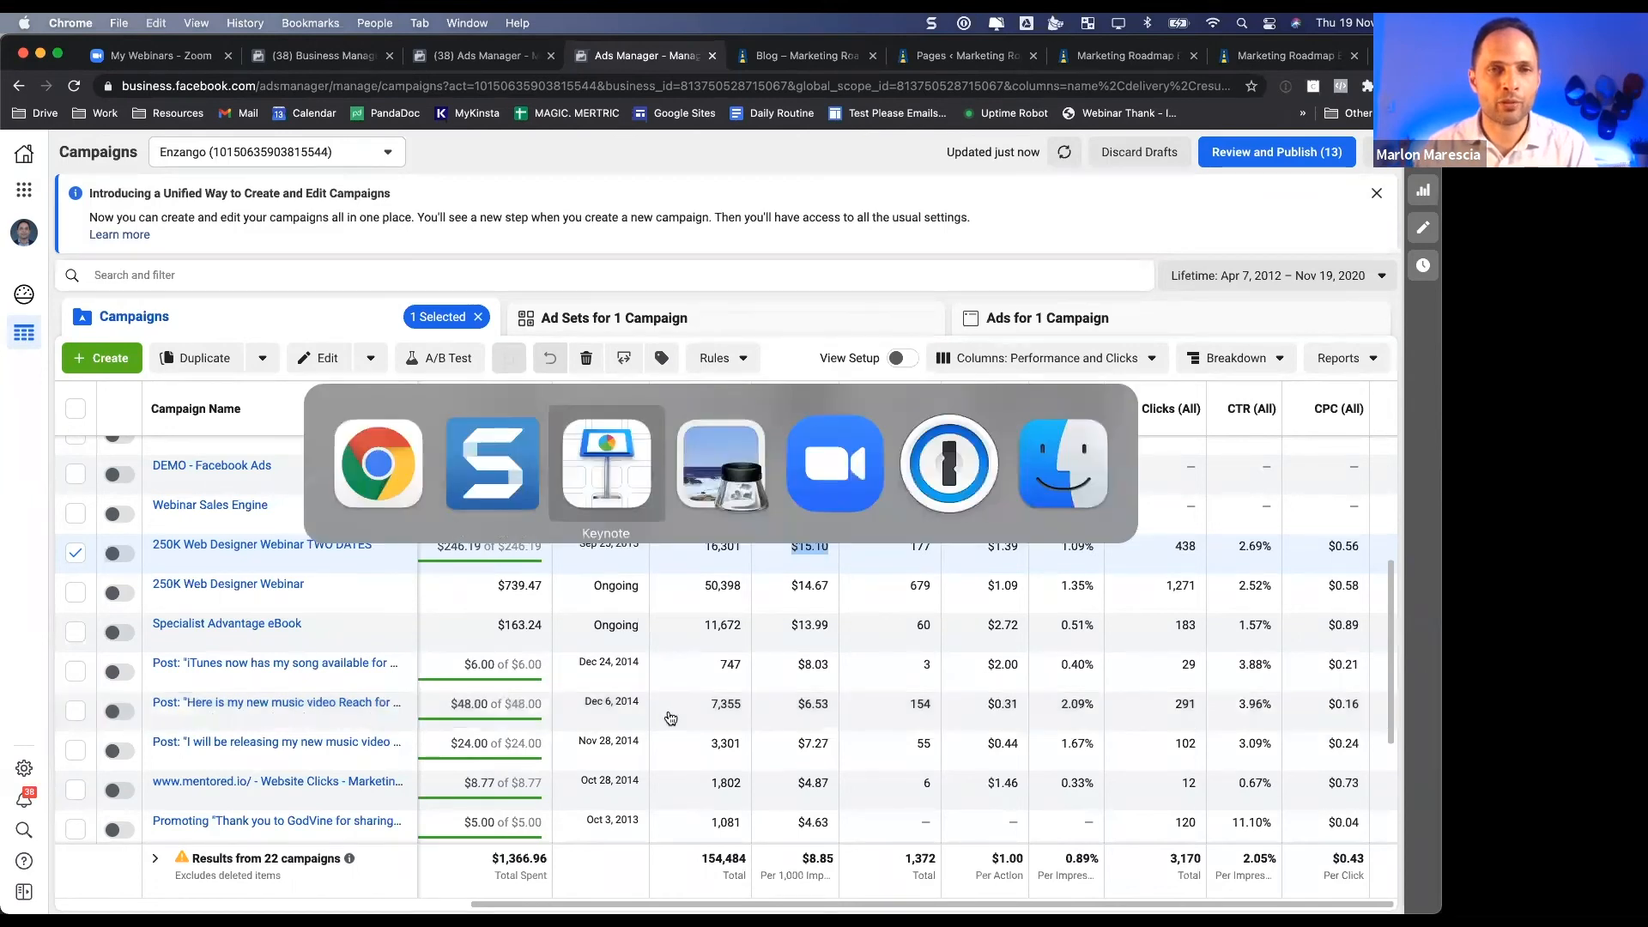
{"action": "key", "text": "super+Tab"}
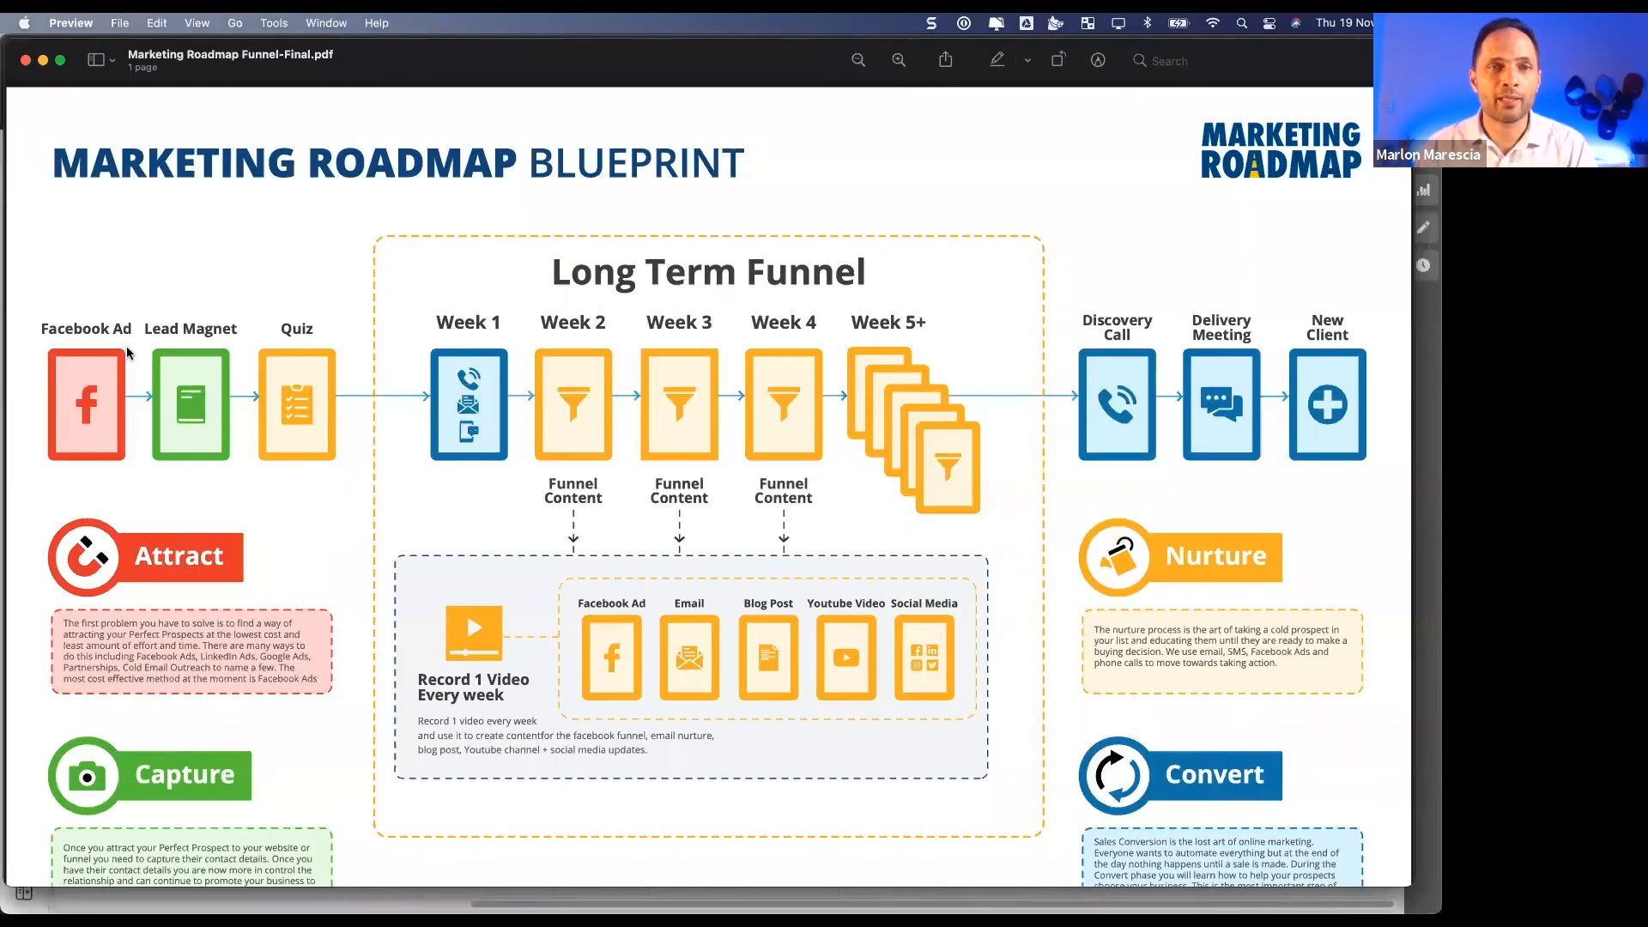